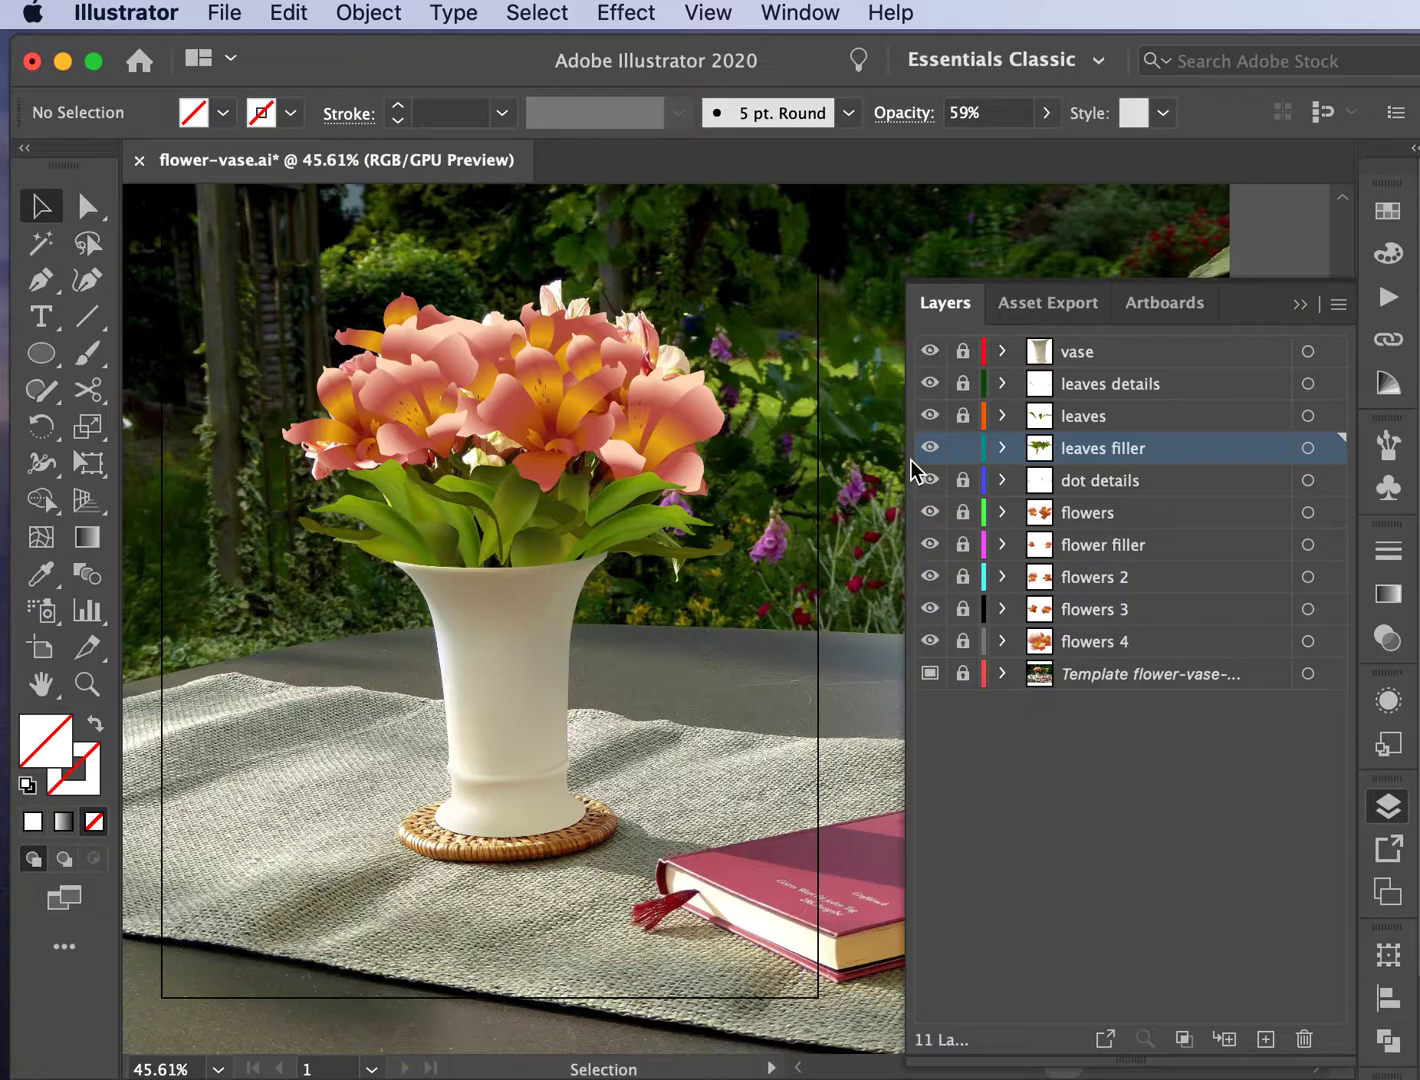
Step: Lock the leaves filler layer and save the document
click(963, 449)
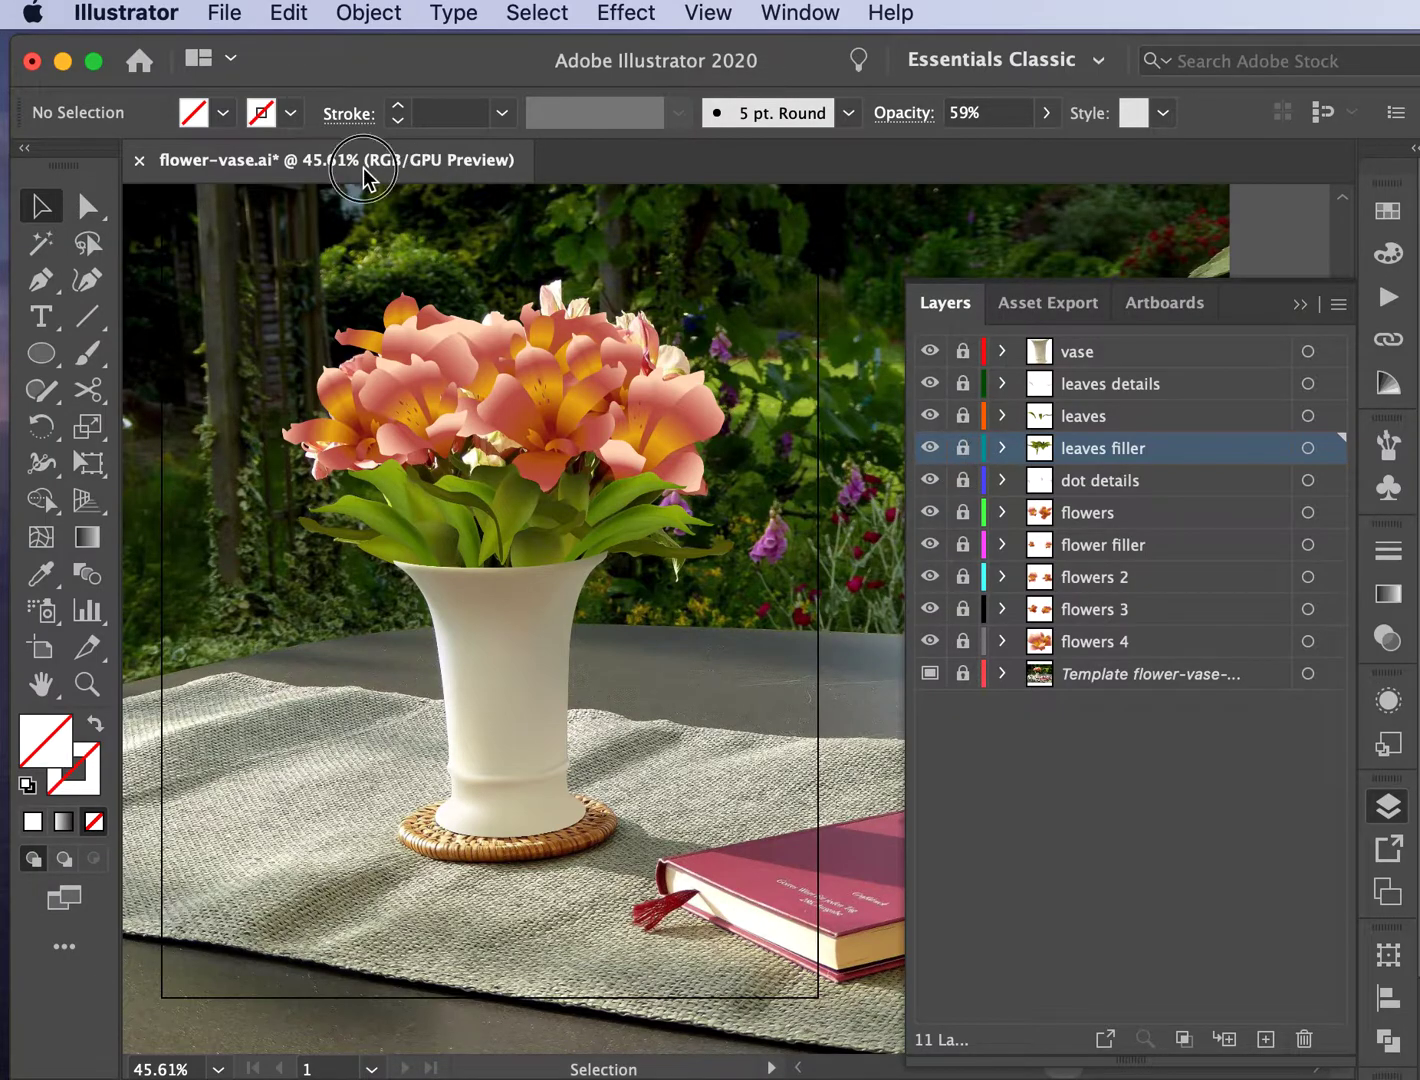
key(super+s)
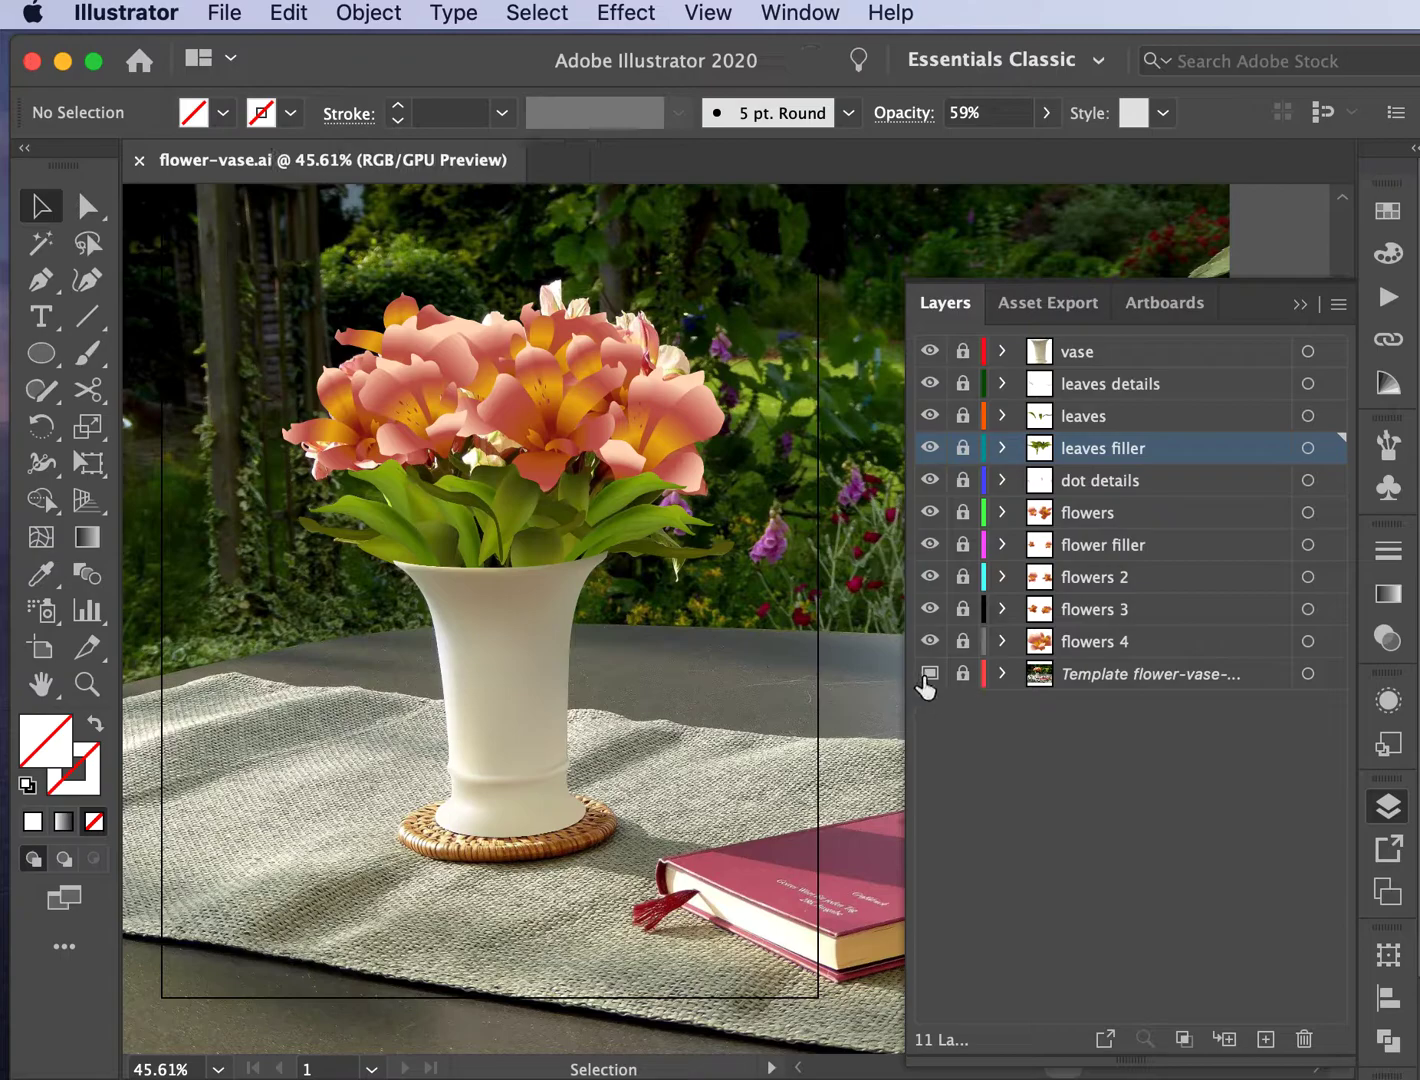
Step: Hide the template photo layer to check the vector artwork alone, and show it again
click(930, 674)
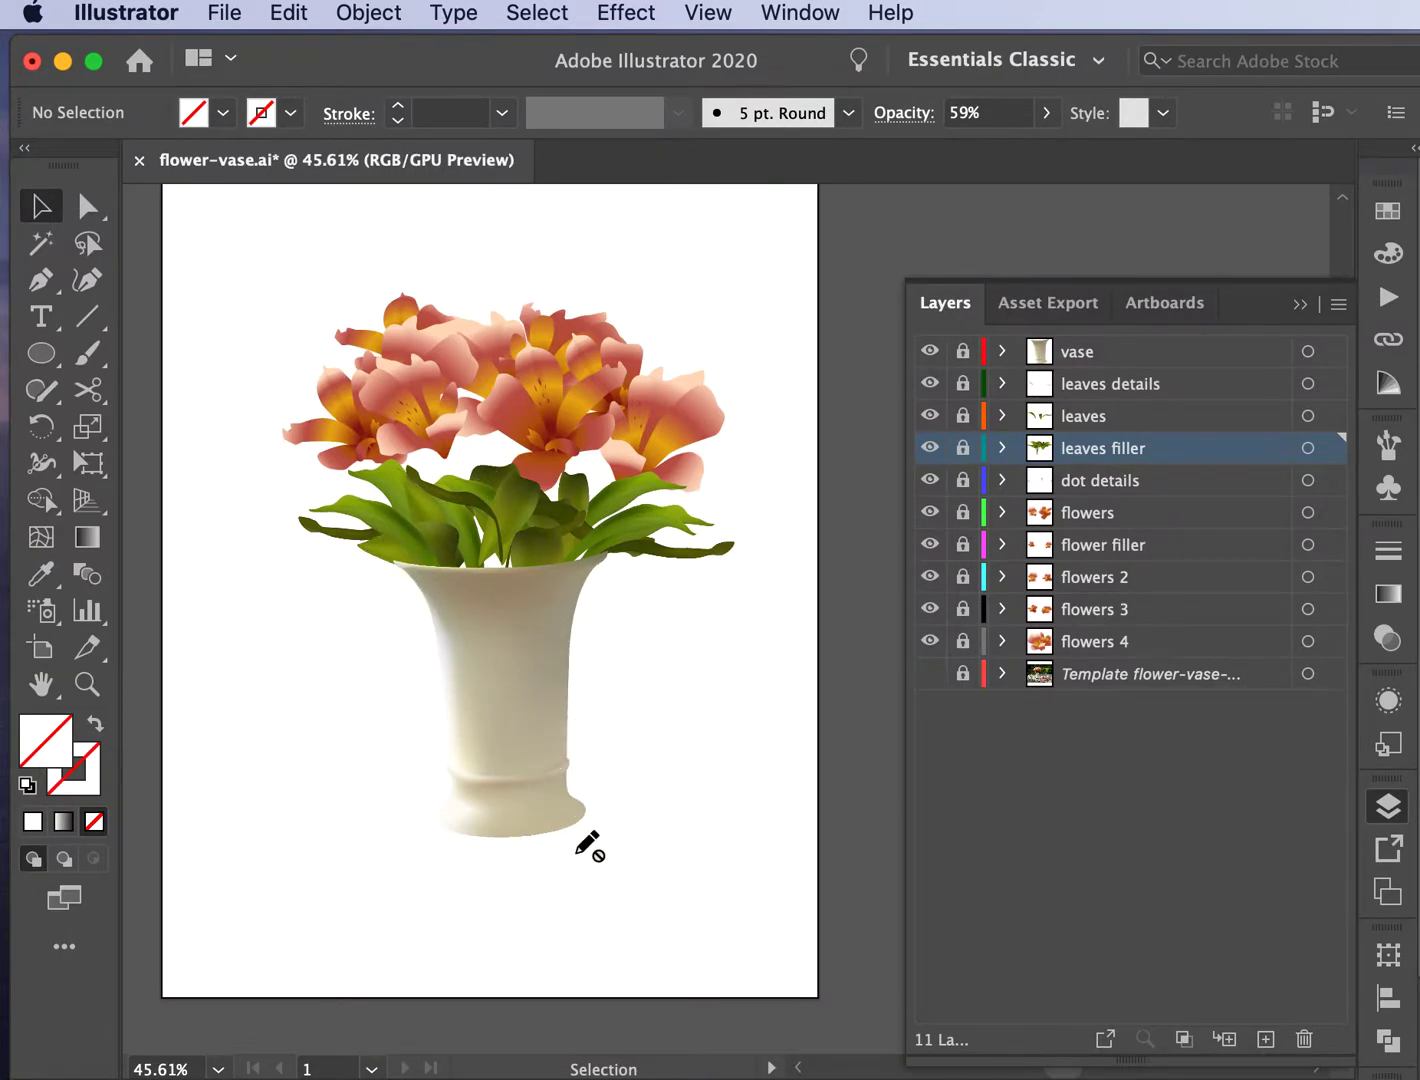
click(928, 675)
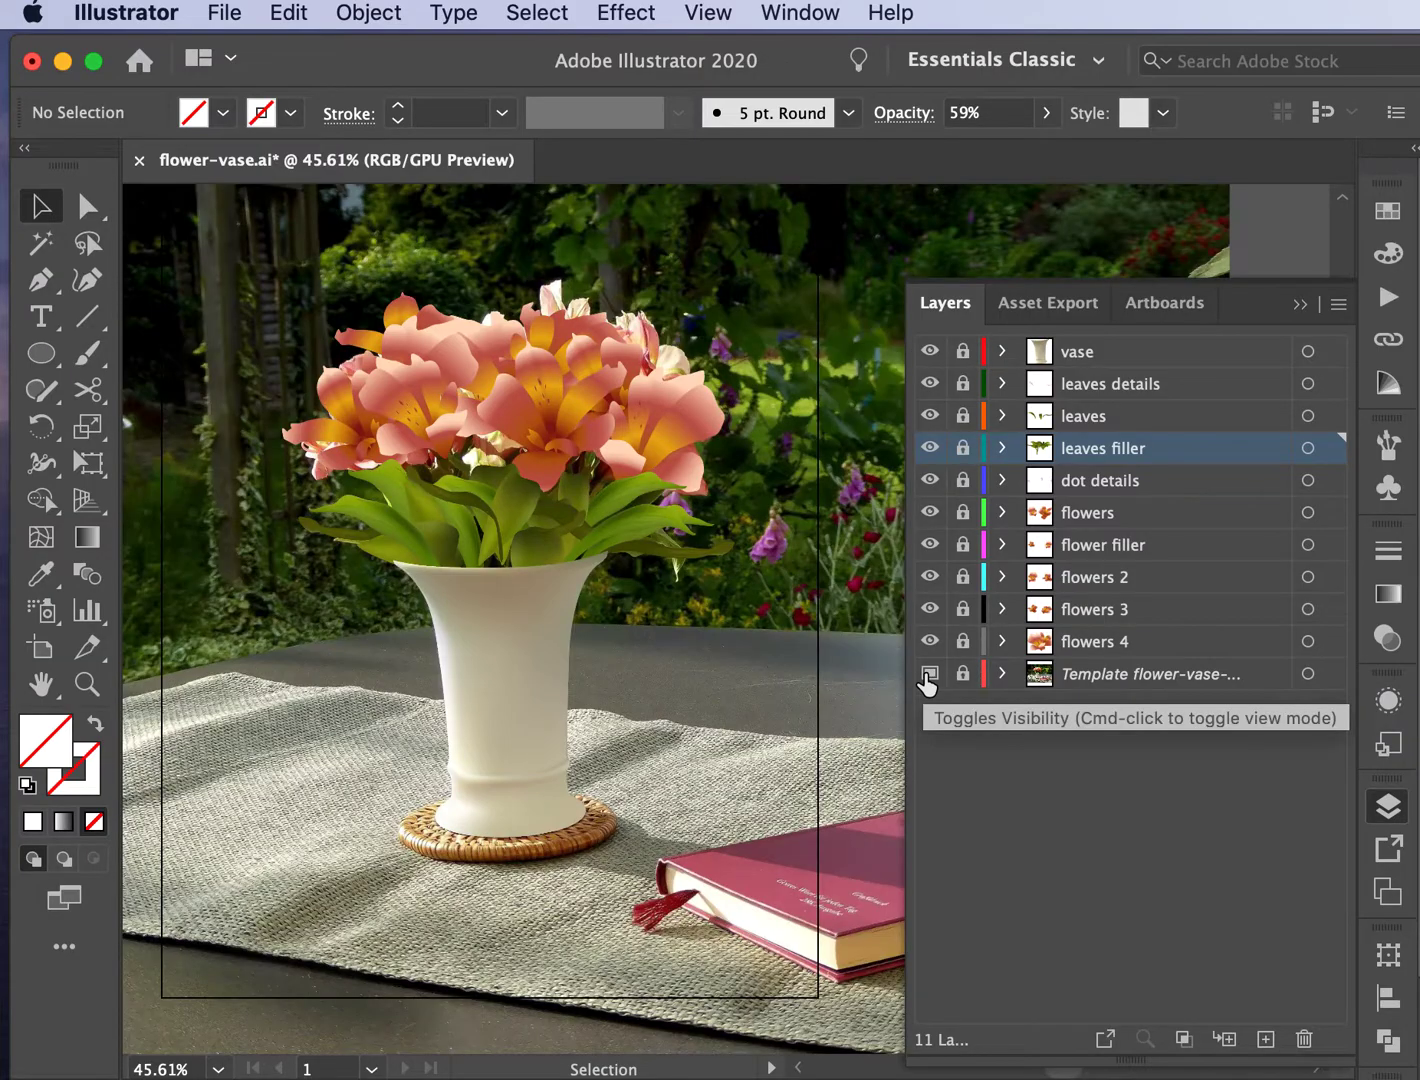
Step: Hide the leaves filler, leaves and leaves details layers to expose the stems in the reference photo
key(super+equal)
key(super+equal)
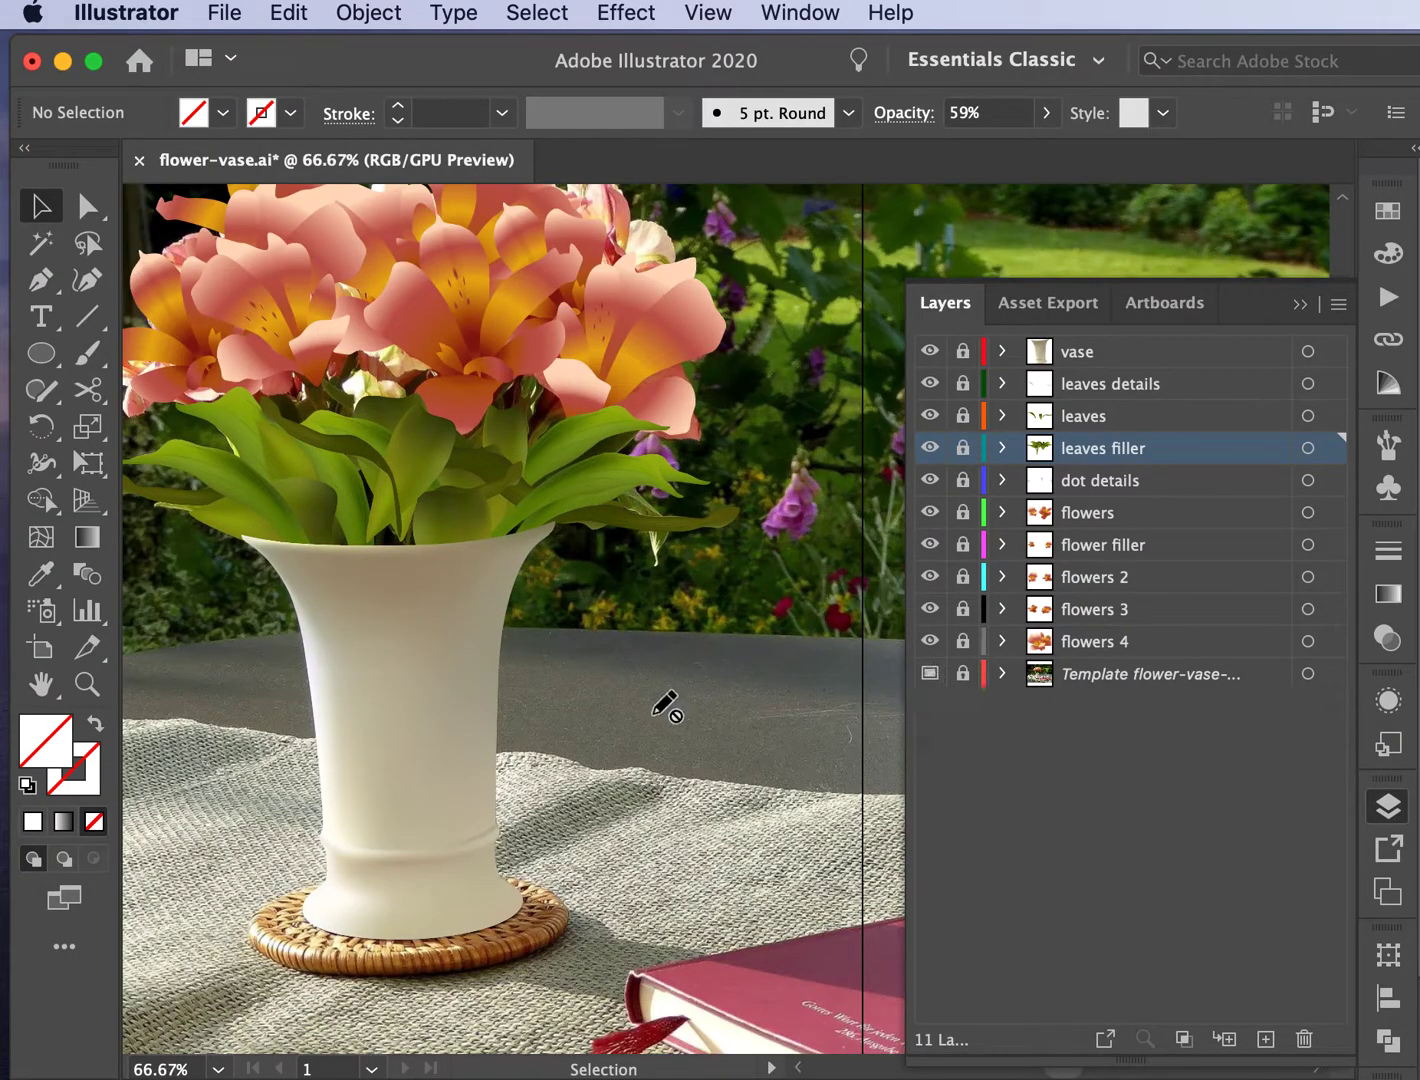
scroll(665, 704, left, 4)
click(928, 447)
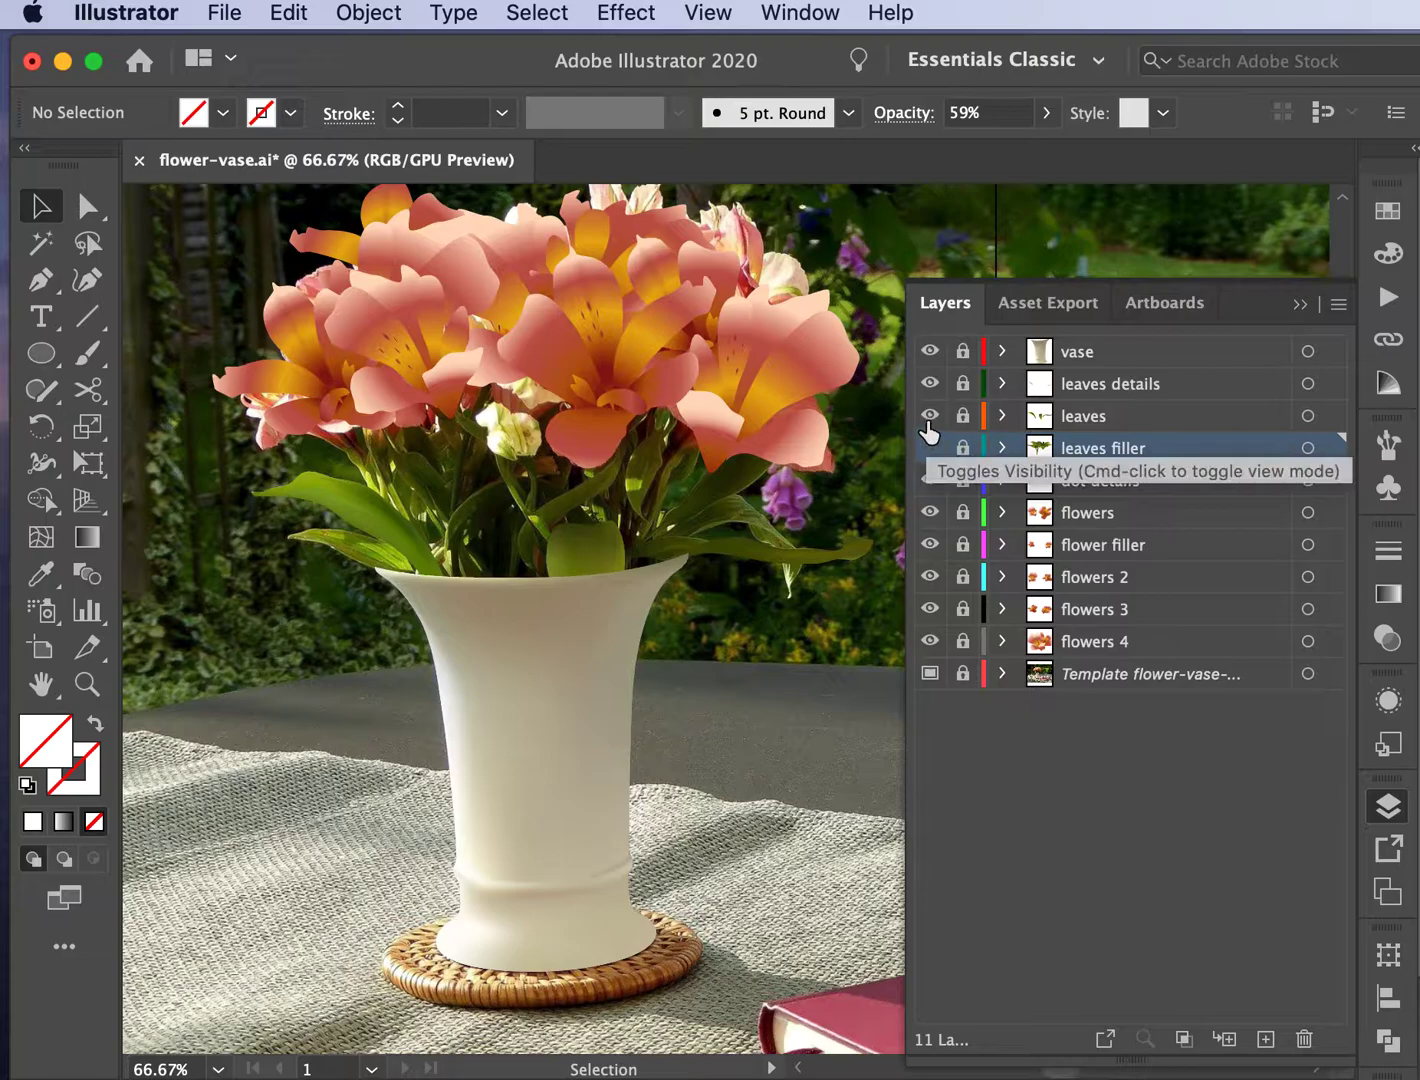
click(928, 416)
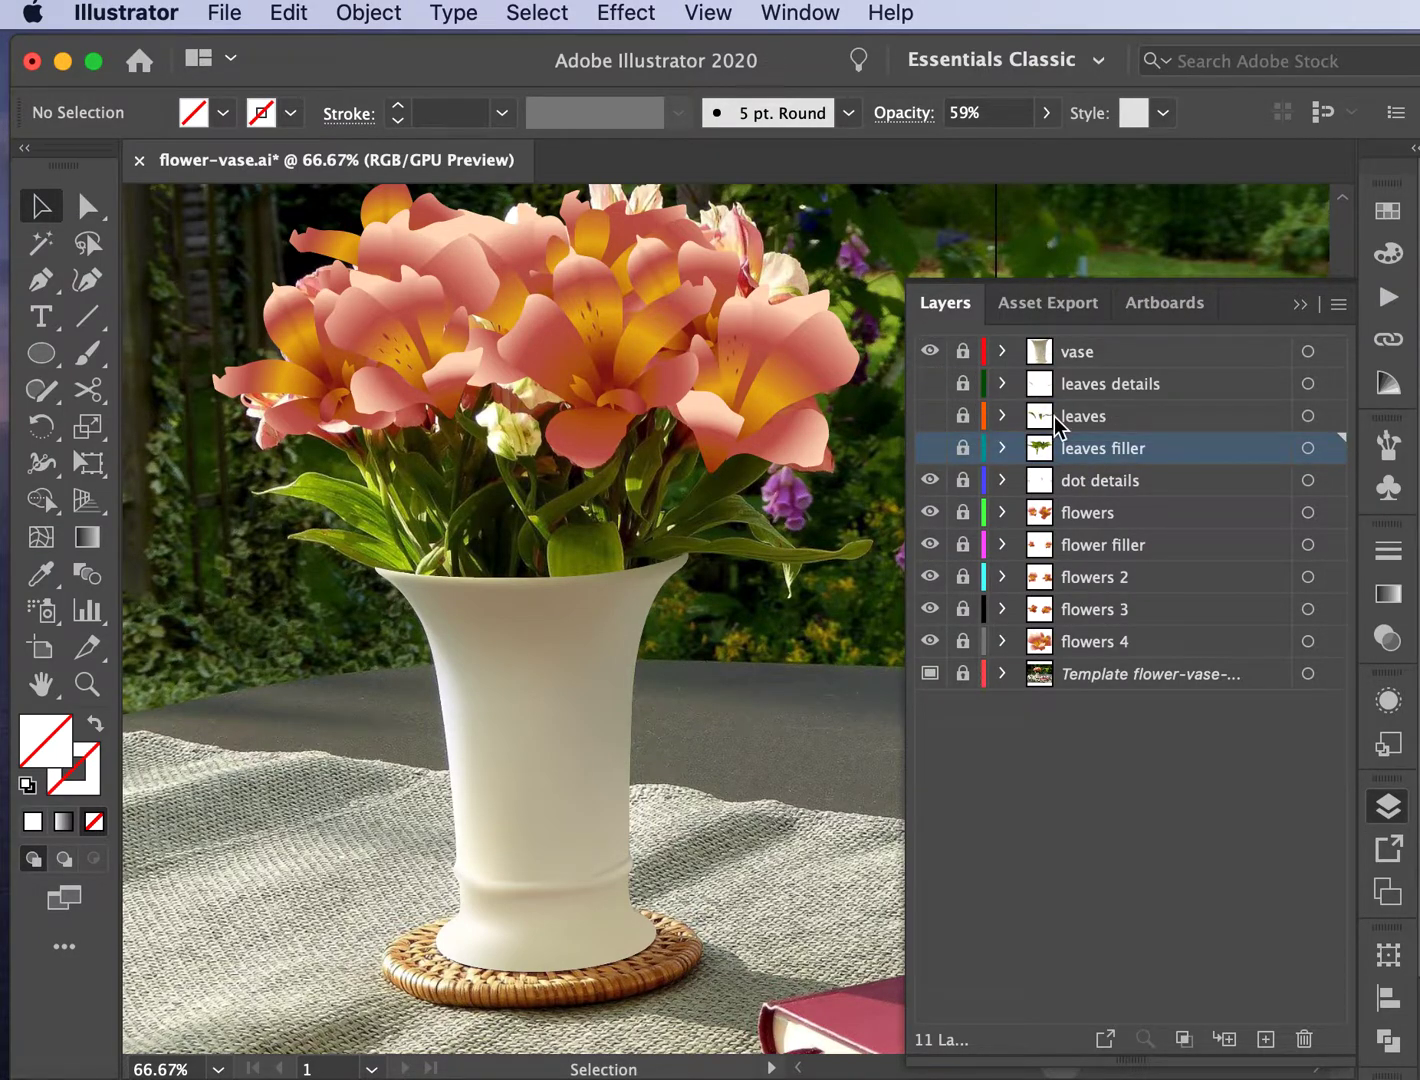
Step: Add a new layer directly above leaves details and name it "stems"
click(1082, 384)
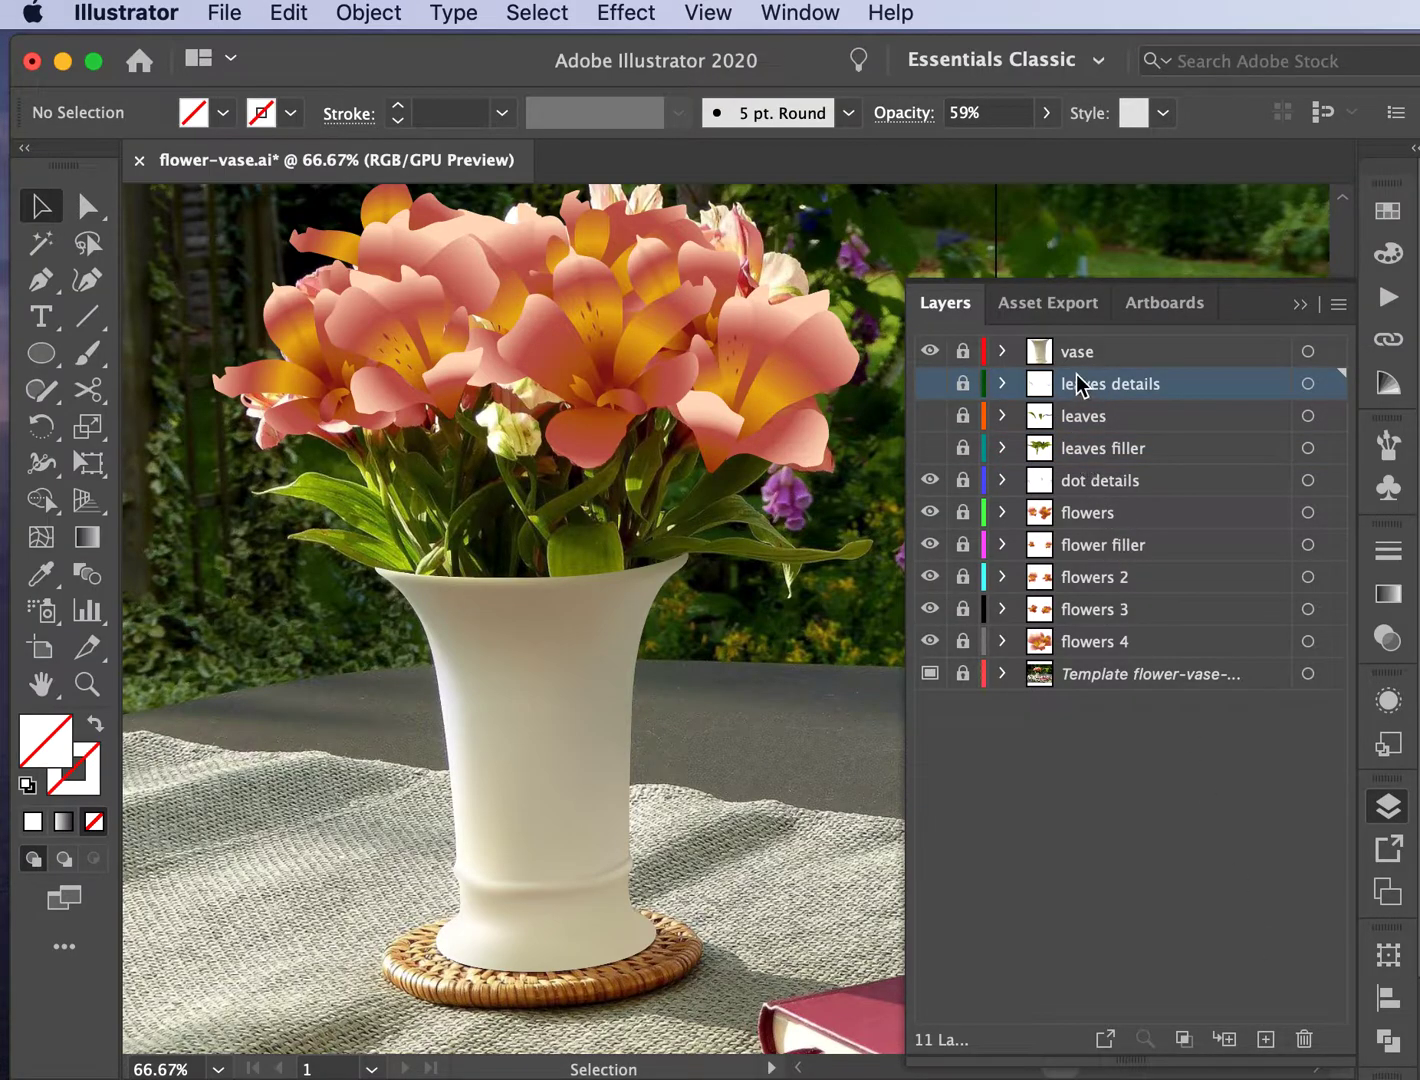
click(1264, 1040)
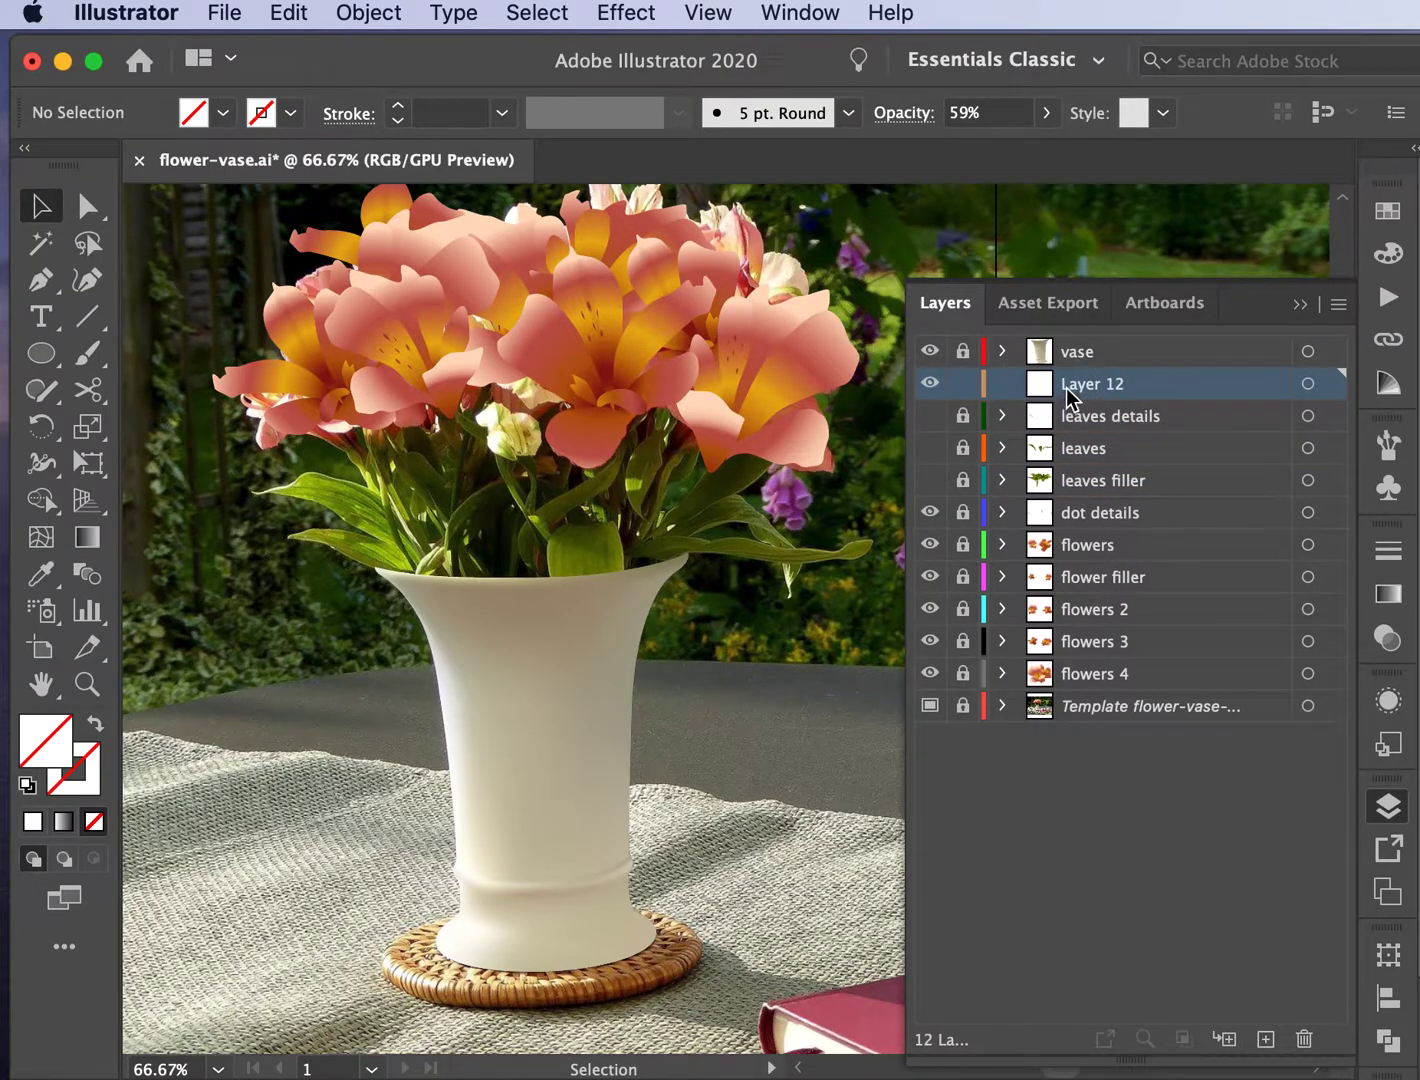
double_click(1066, 388)
text(stems)
key(Return)
Step: Draw a curved open stem path with the Pen tool from behind the flowers down past the vase rim
key(super+plus)
scroll(534, 729, left, 3)
scroll(534, 729, up, 2)
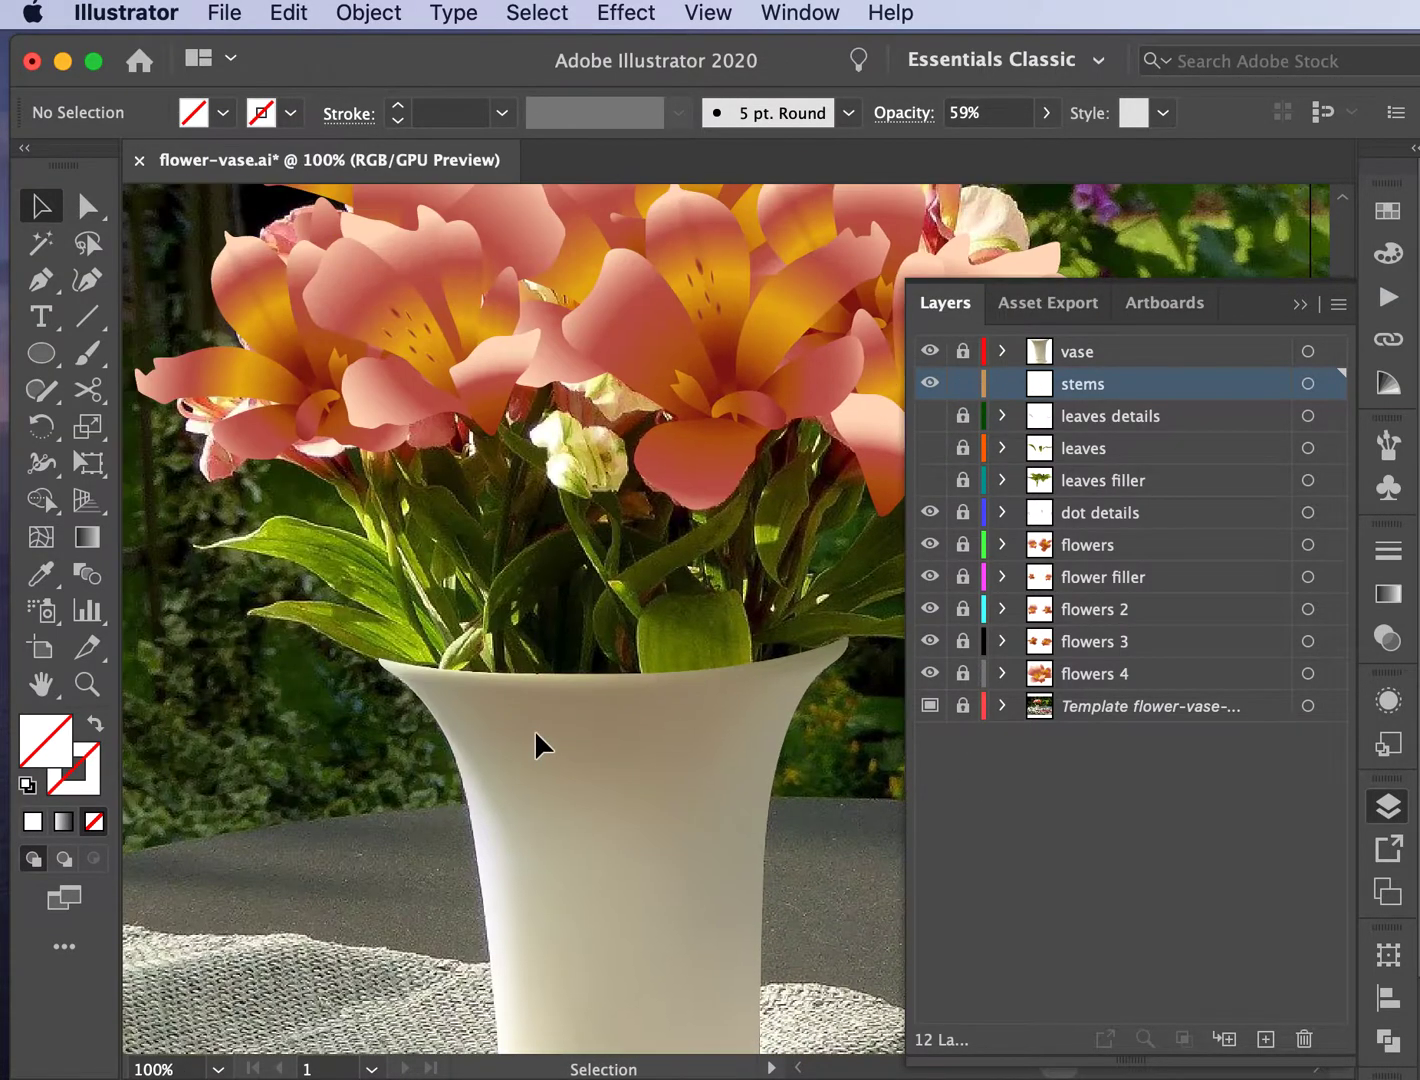
key(super+plus)
scroll(535, 735, left, 2)
scroll(536, 736, up, 2)
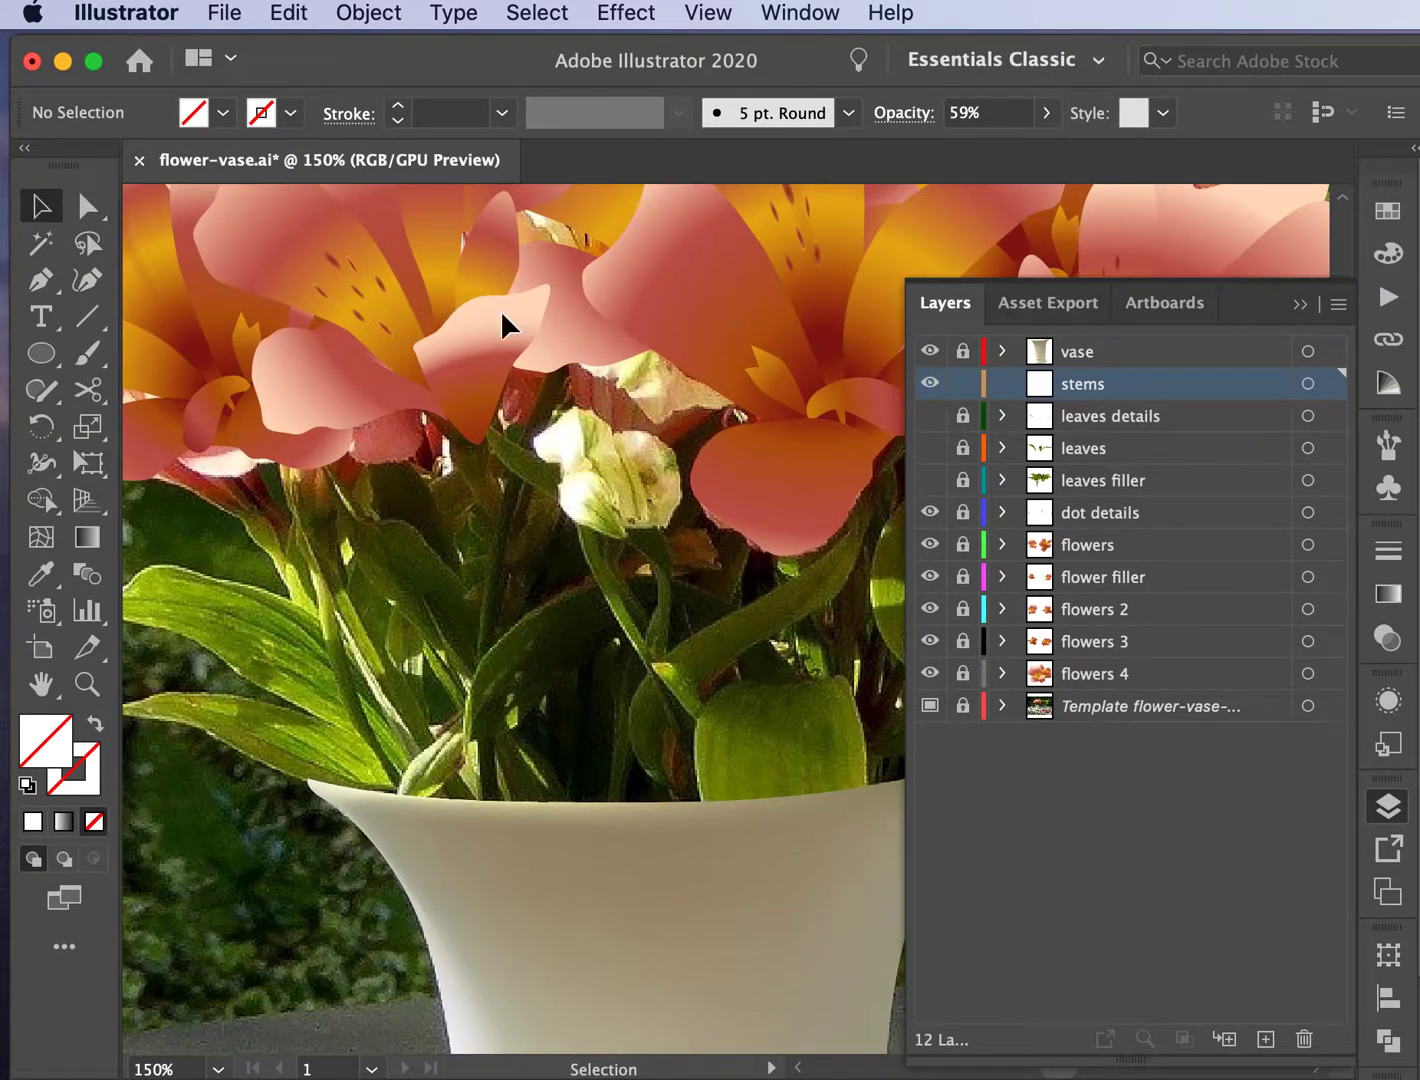
click(41, 279)
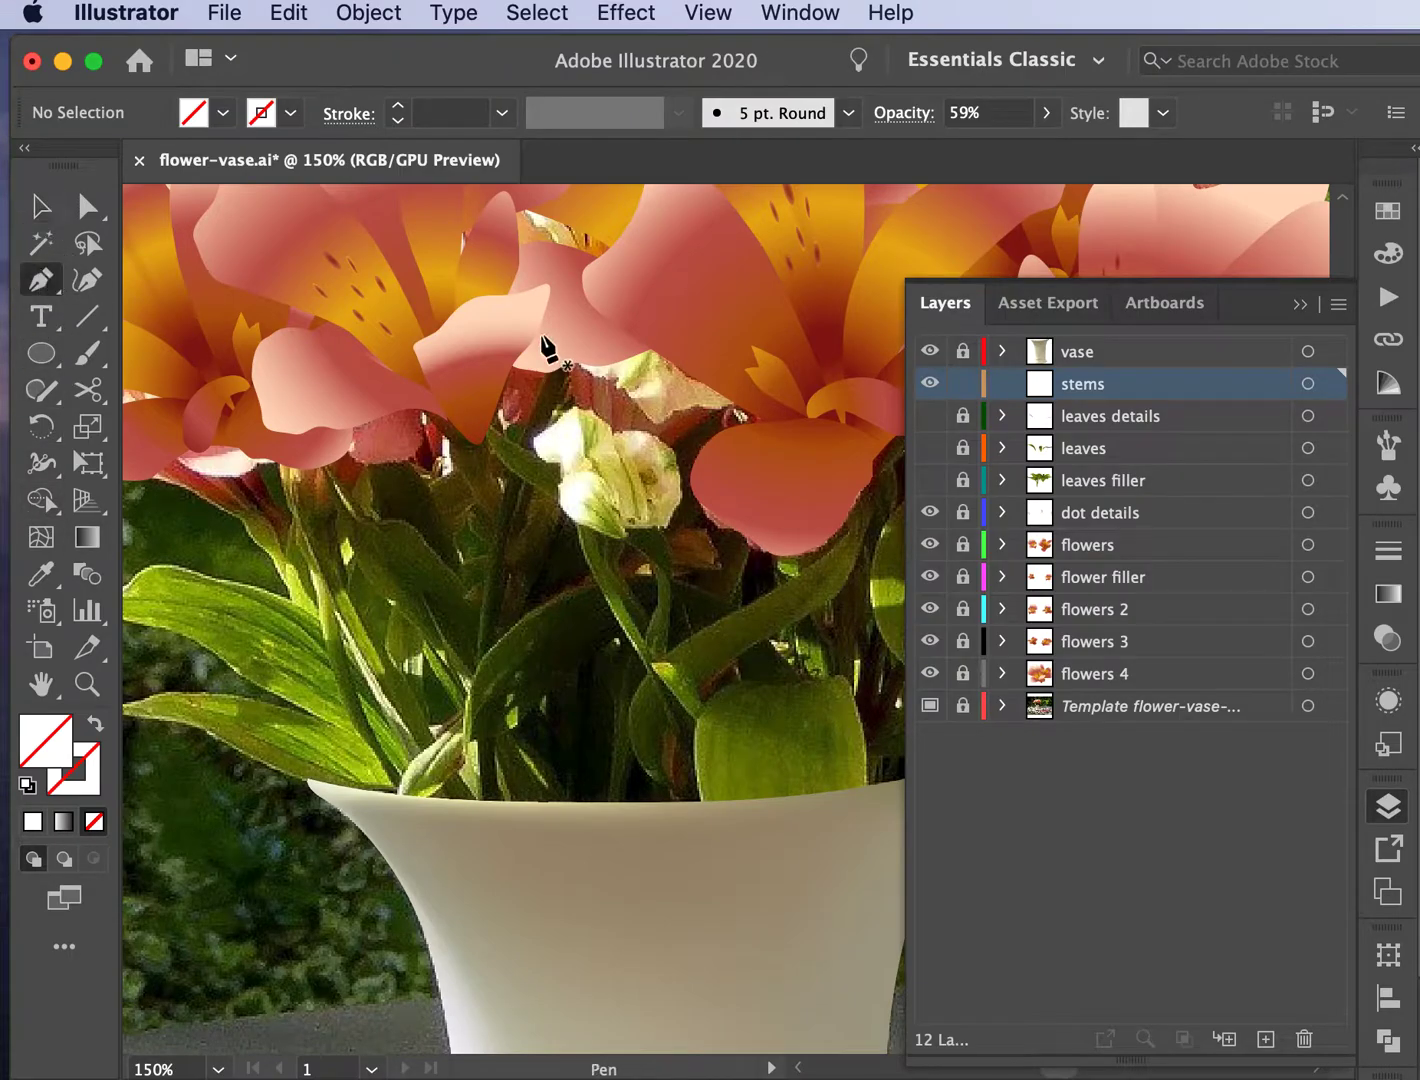
click(566, 312)
drag(490, 600, 489, 692)
drag(497, 886, 512, 801)
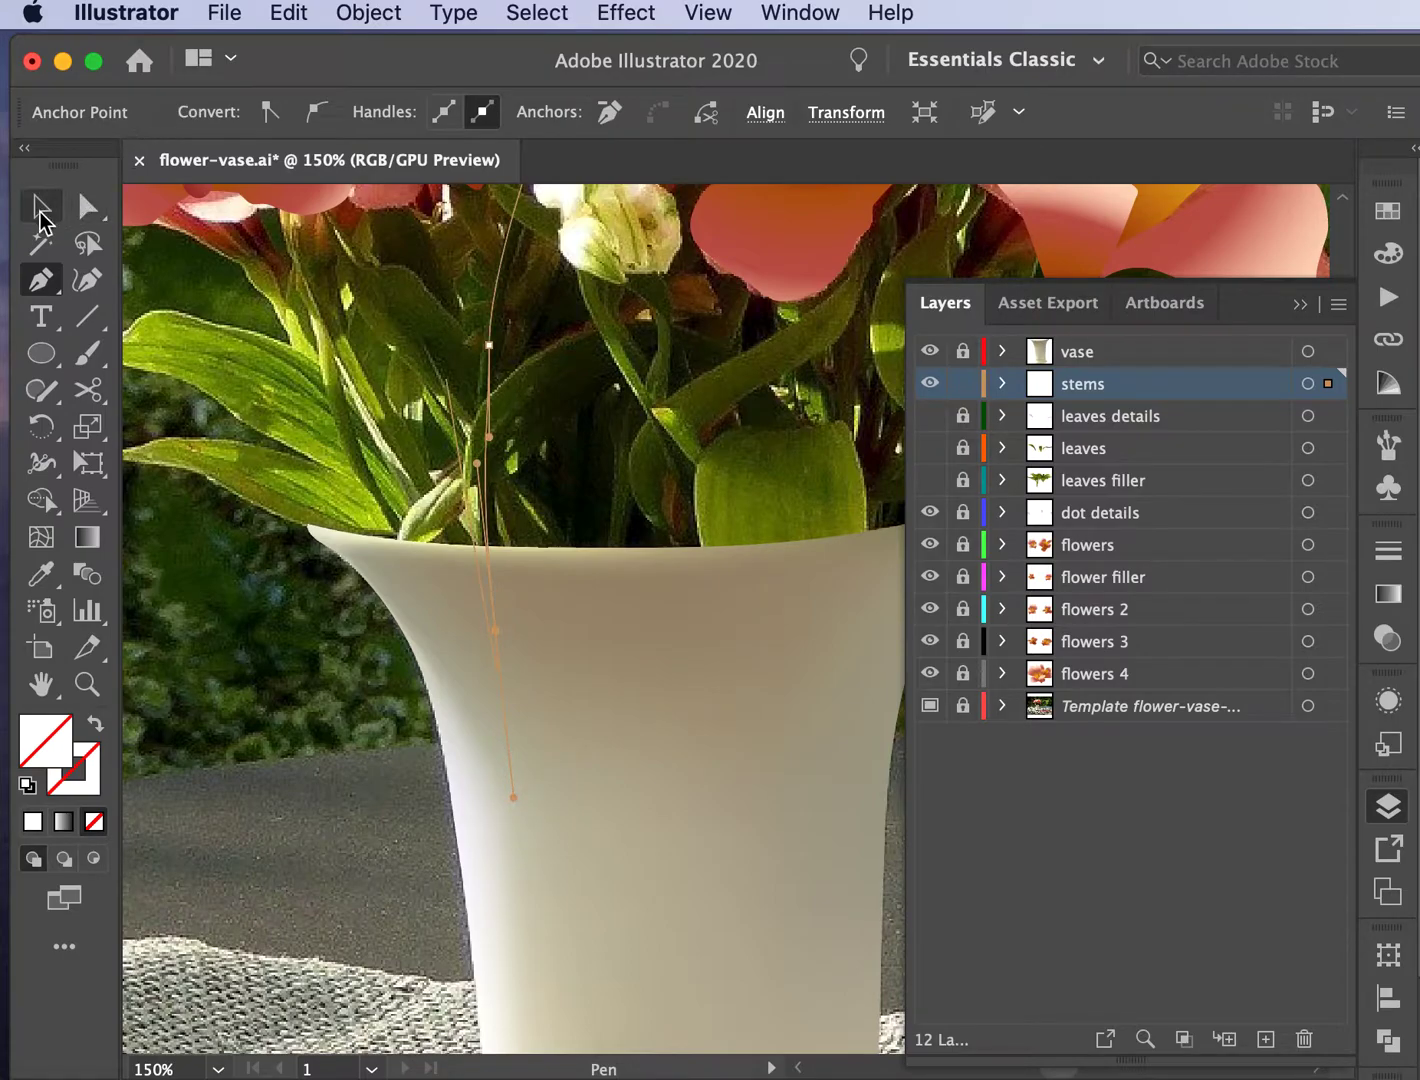
Step: Give the stem path the default black stroke with no fill, and deselect it
click(39, 212)
click(41, 574)
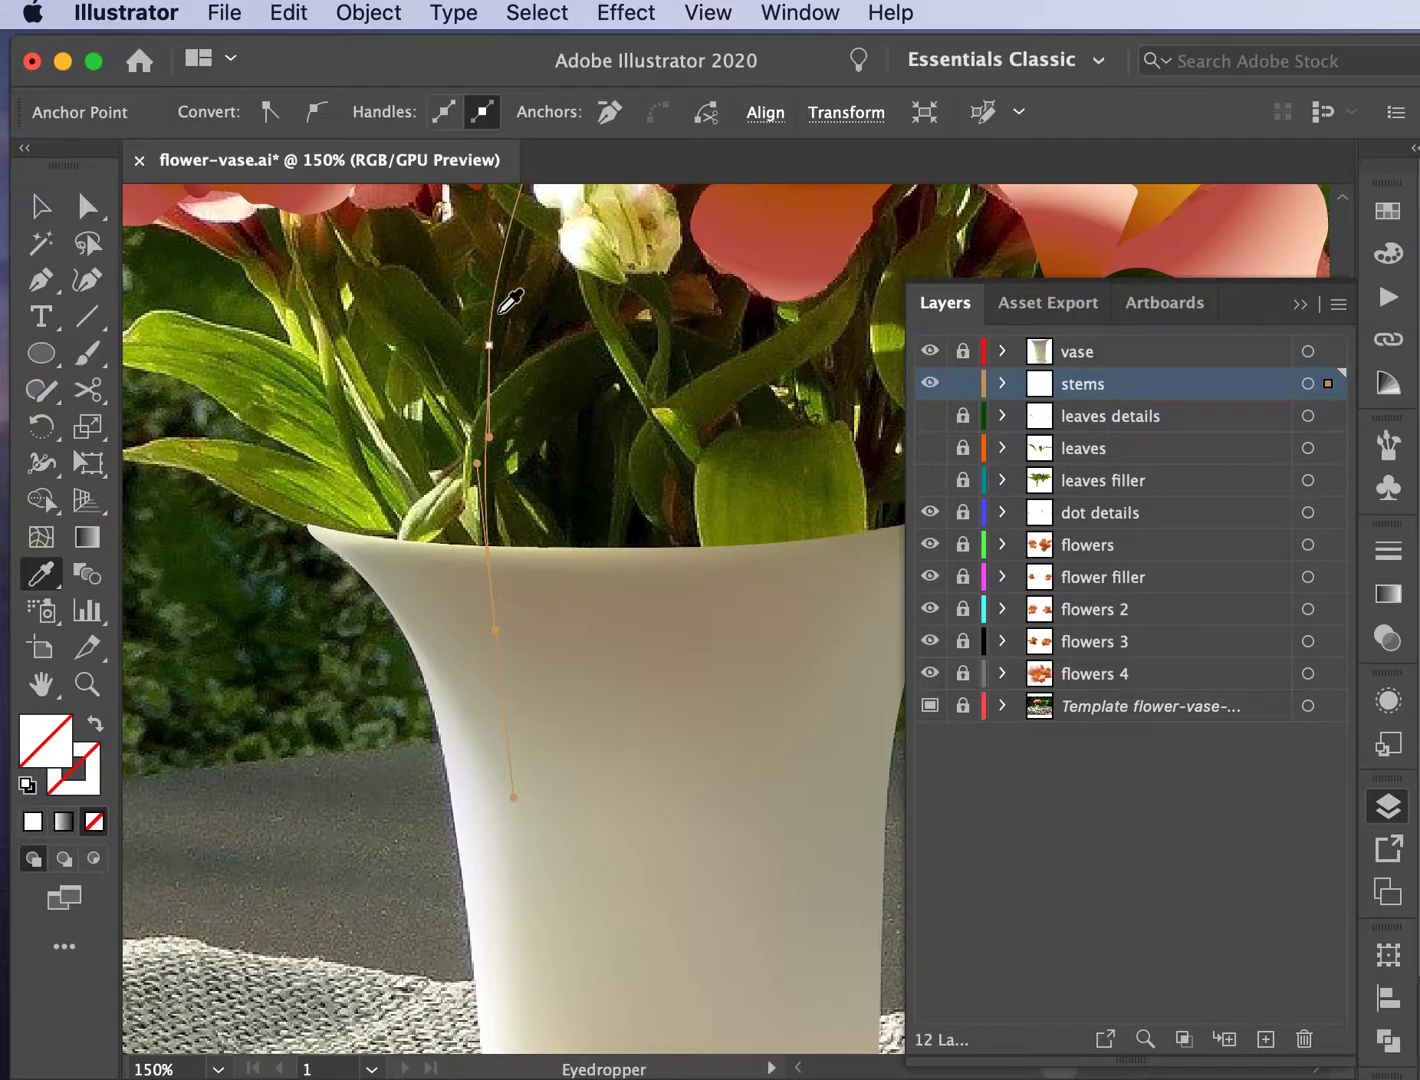
click(63, 205)
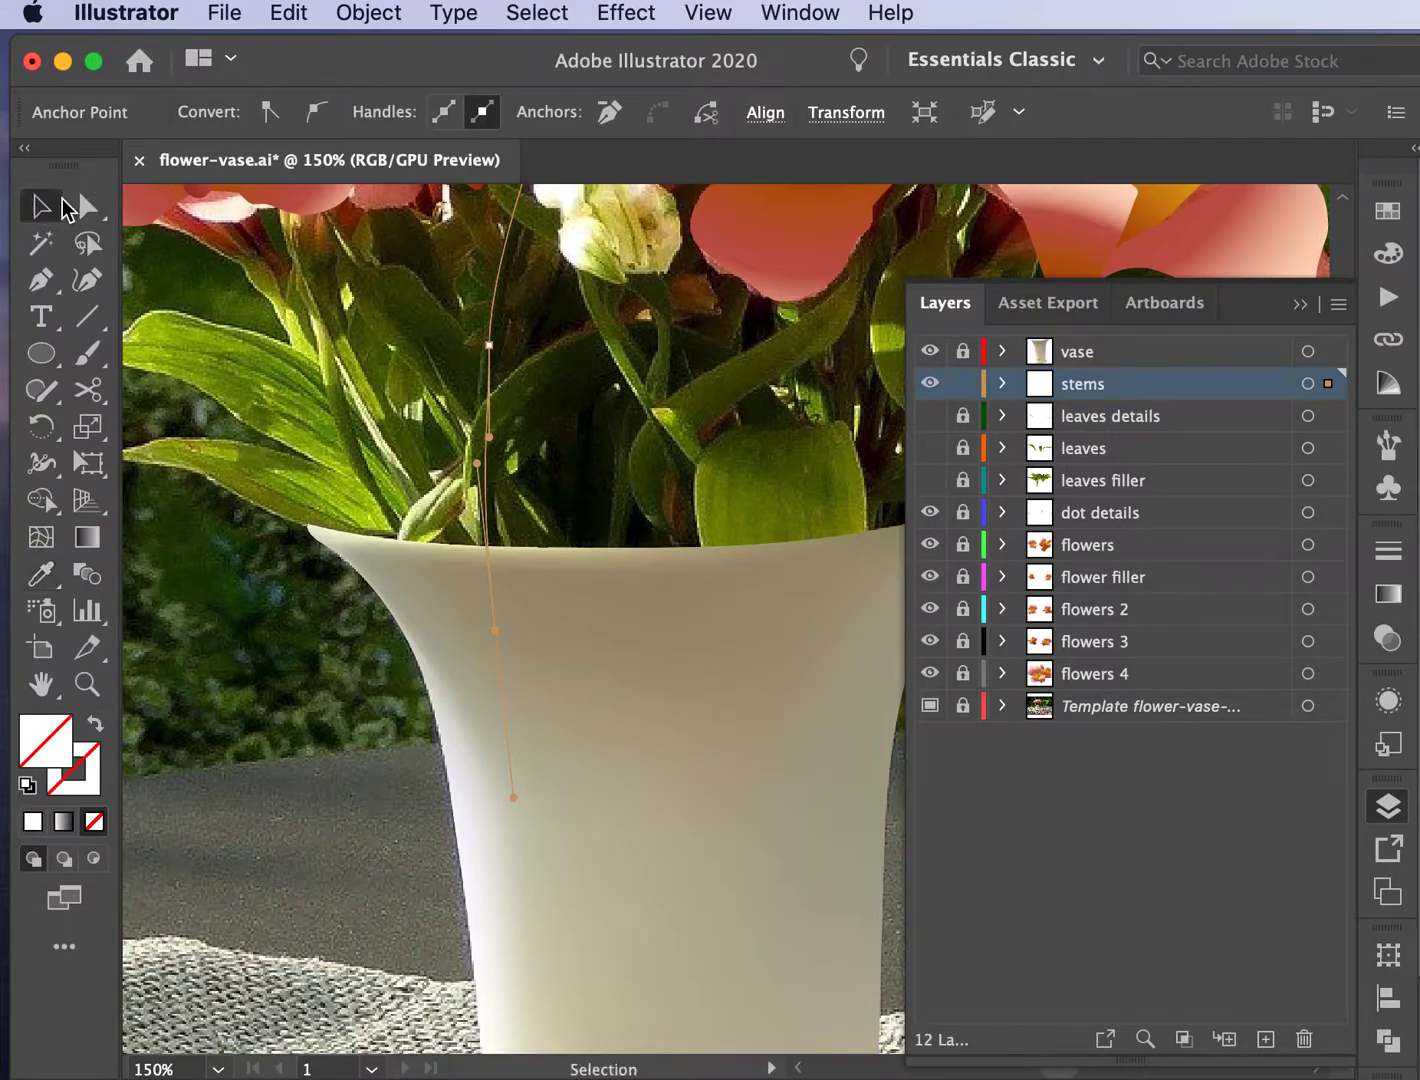
click(27, 786)
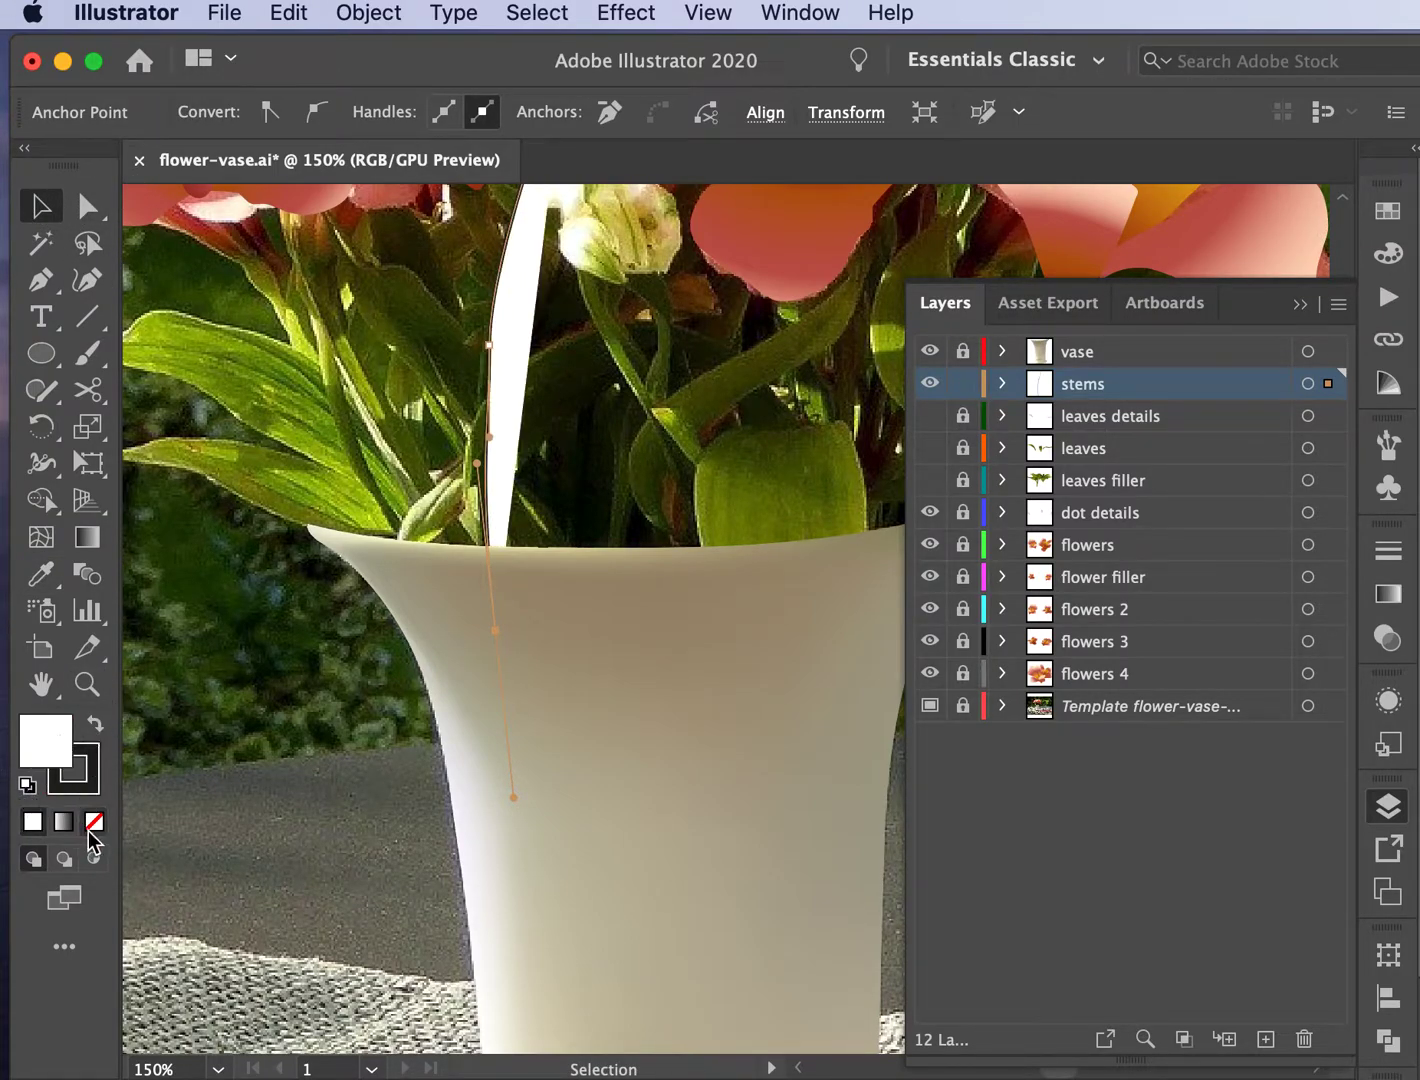
click(90, 825)
click(94, 768)
click(229, 640)
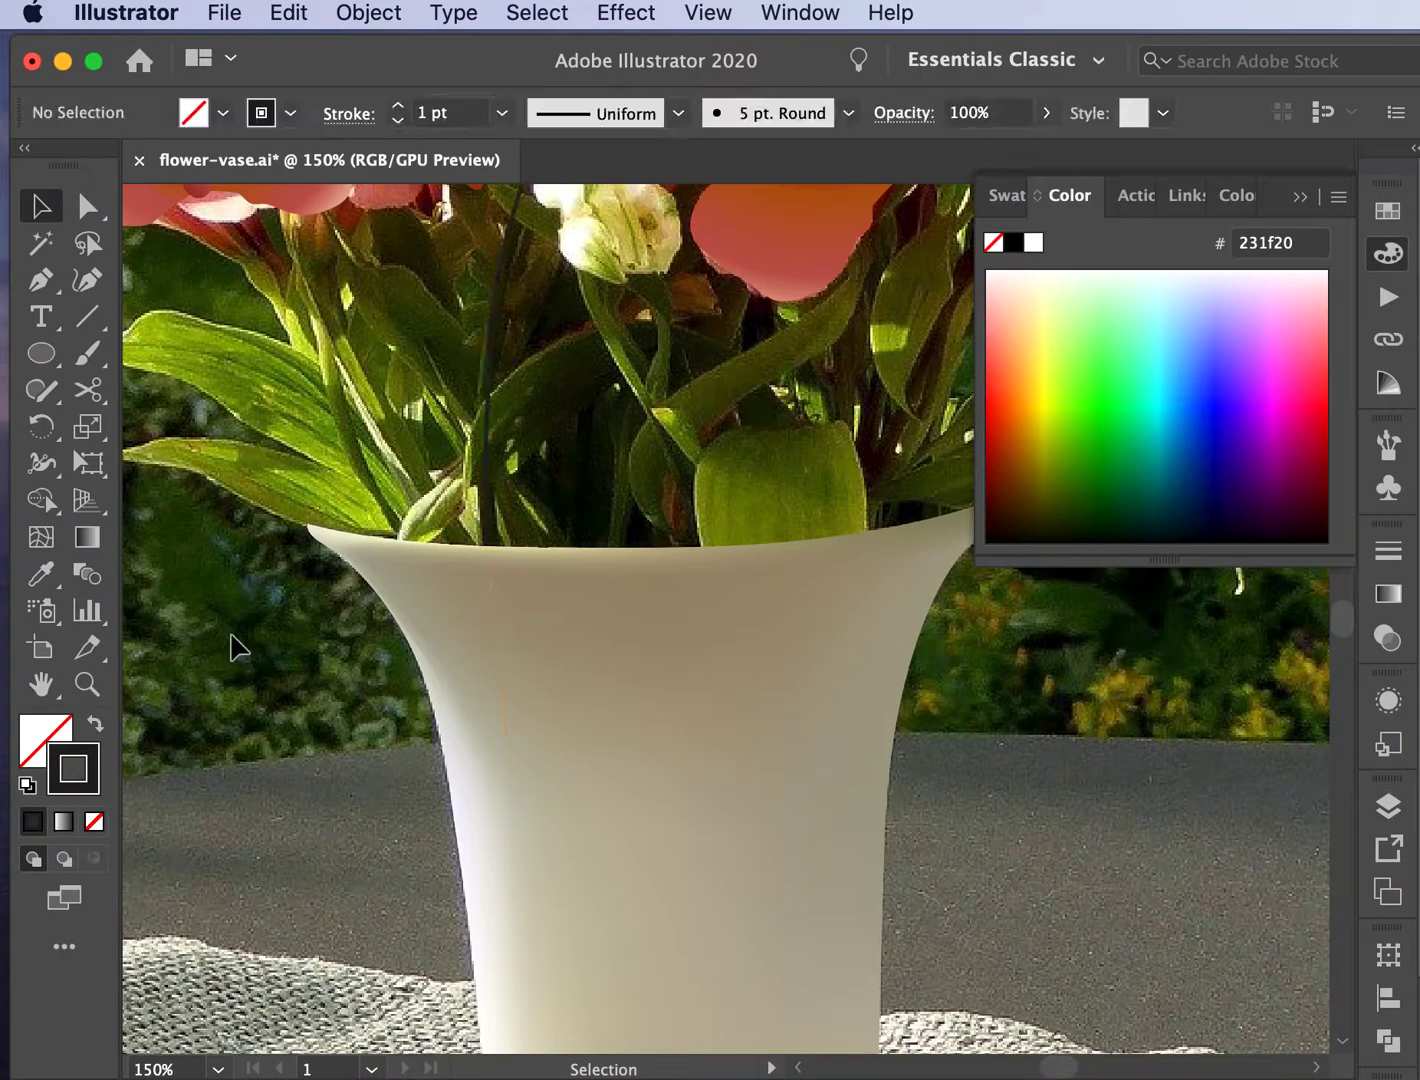
Step: Undock Swatches and float it over the artwork, with the Eyedropper active and the stems enlarged
click(41, 574)
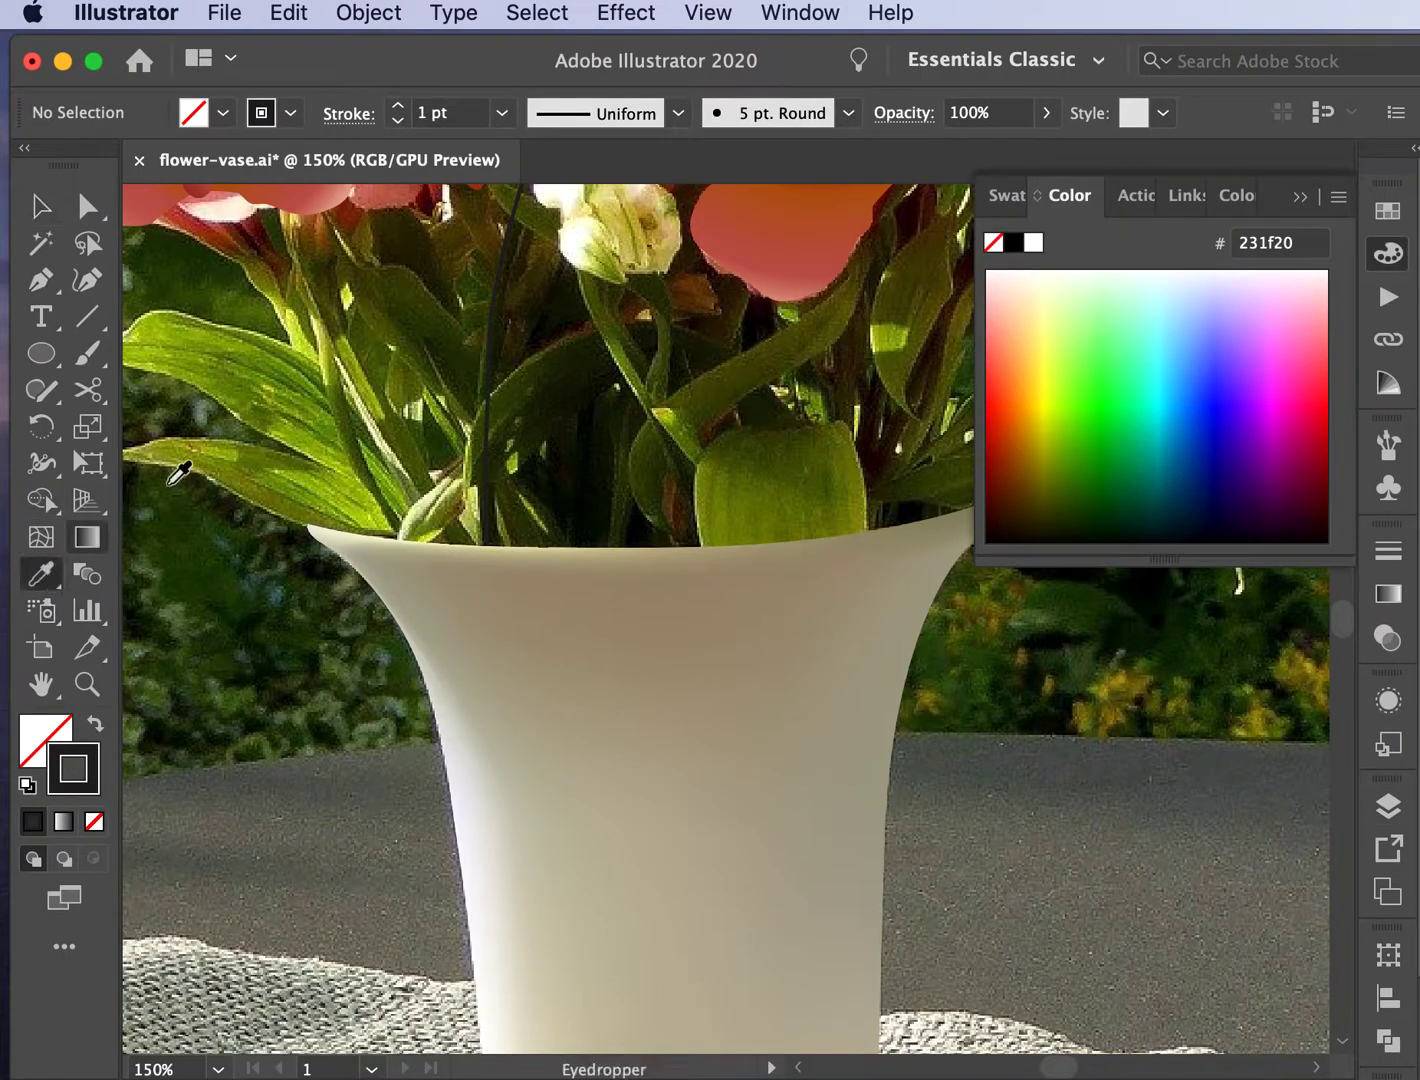
key(super+equal)
key(super+equal)
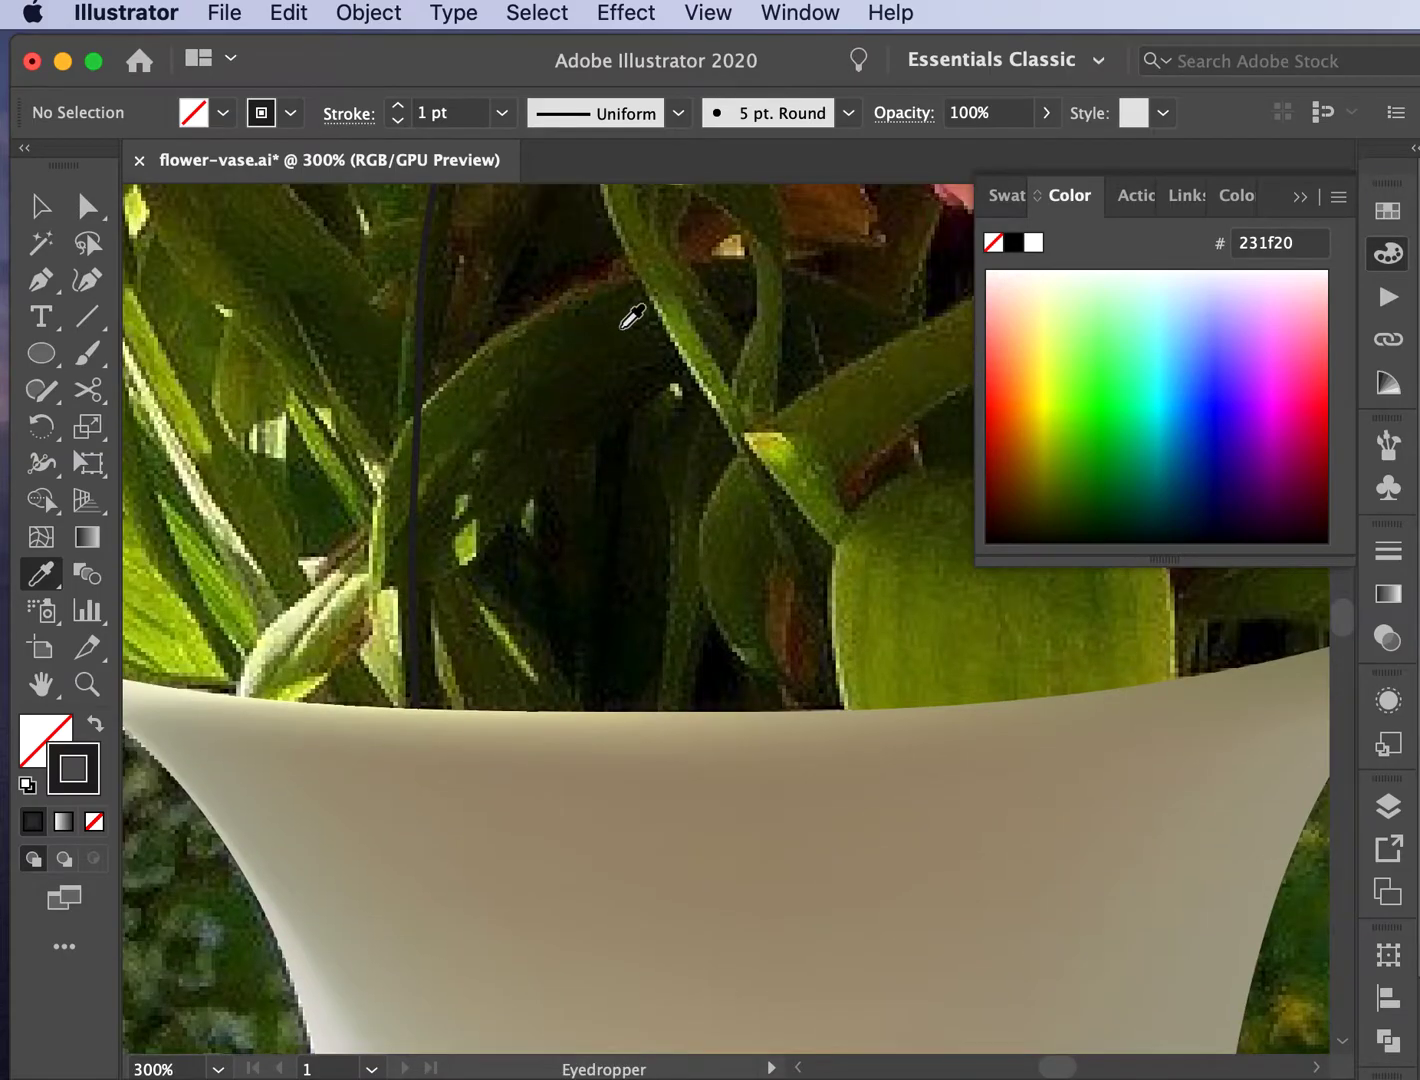
drag(1000, 195, 846, 352)
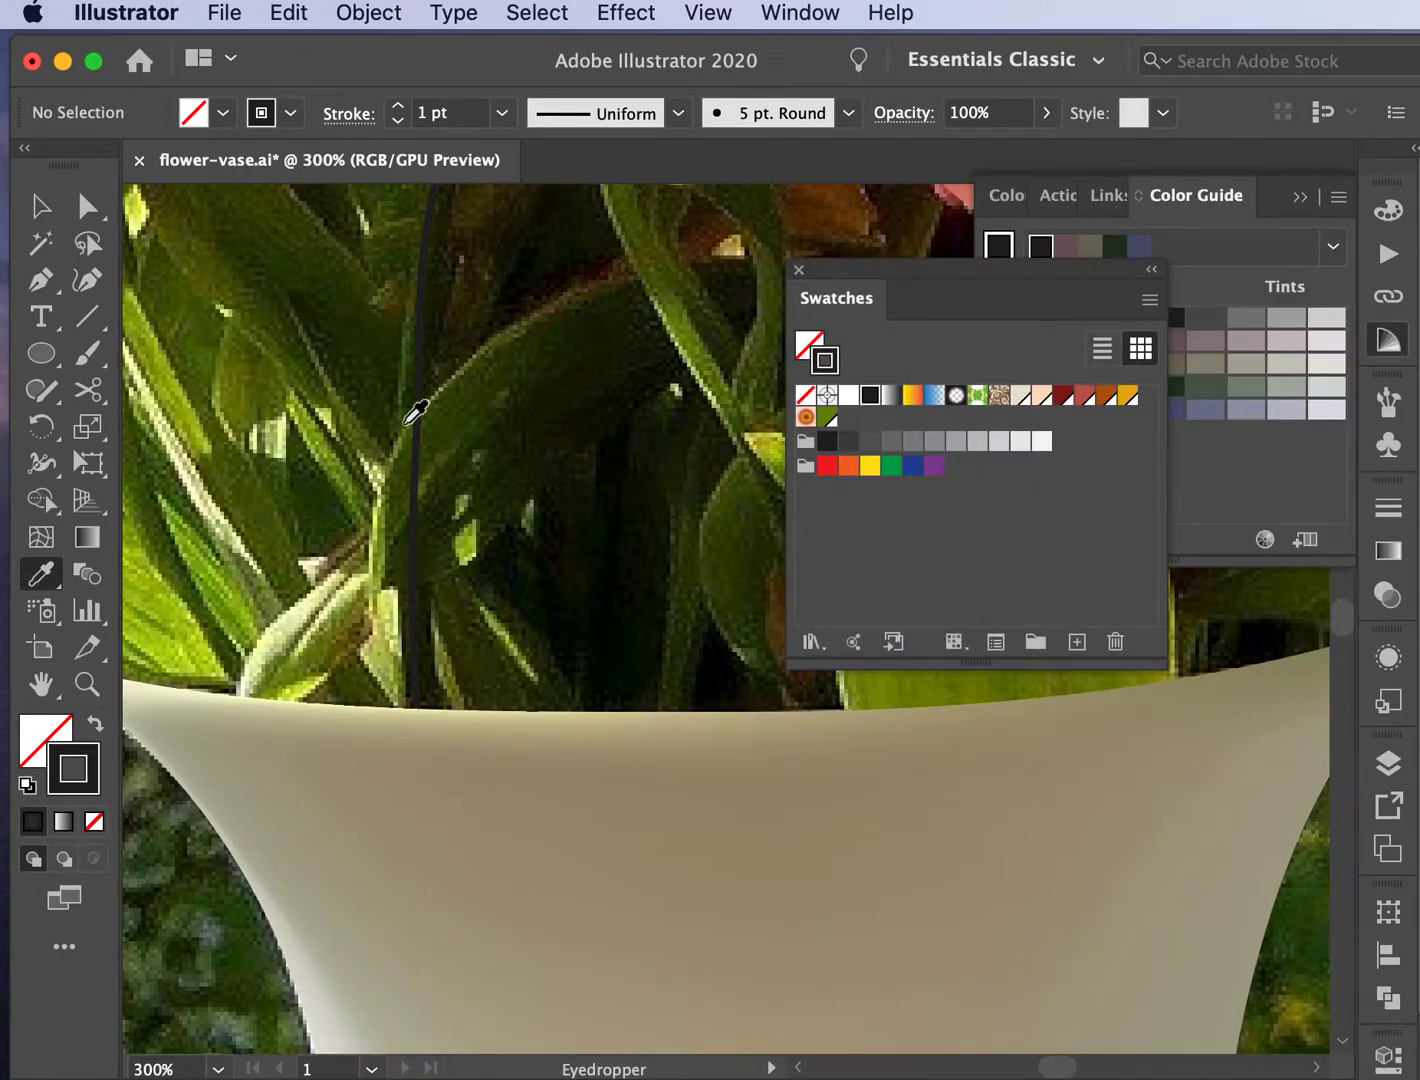
Step: Sample a dark green from the stem area of the photo and save it as a global swatch named "stem dark"
click(432, 281)
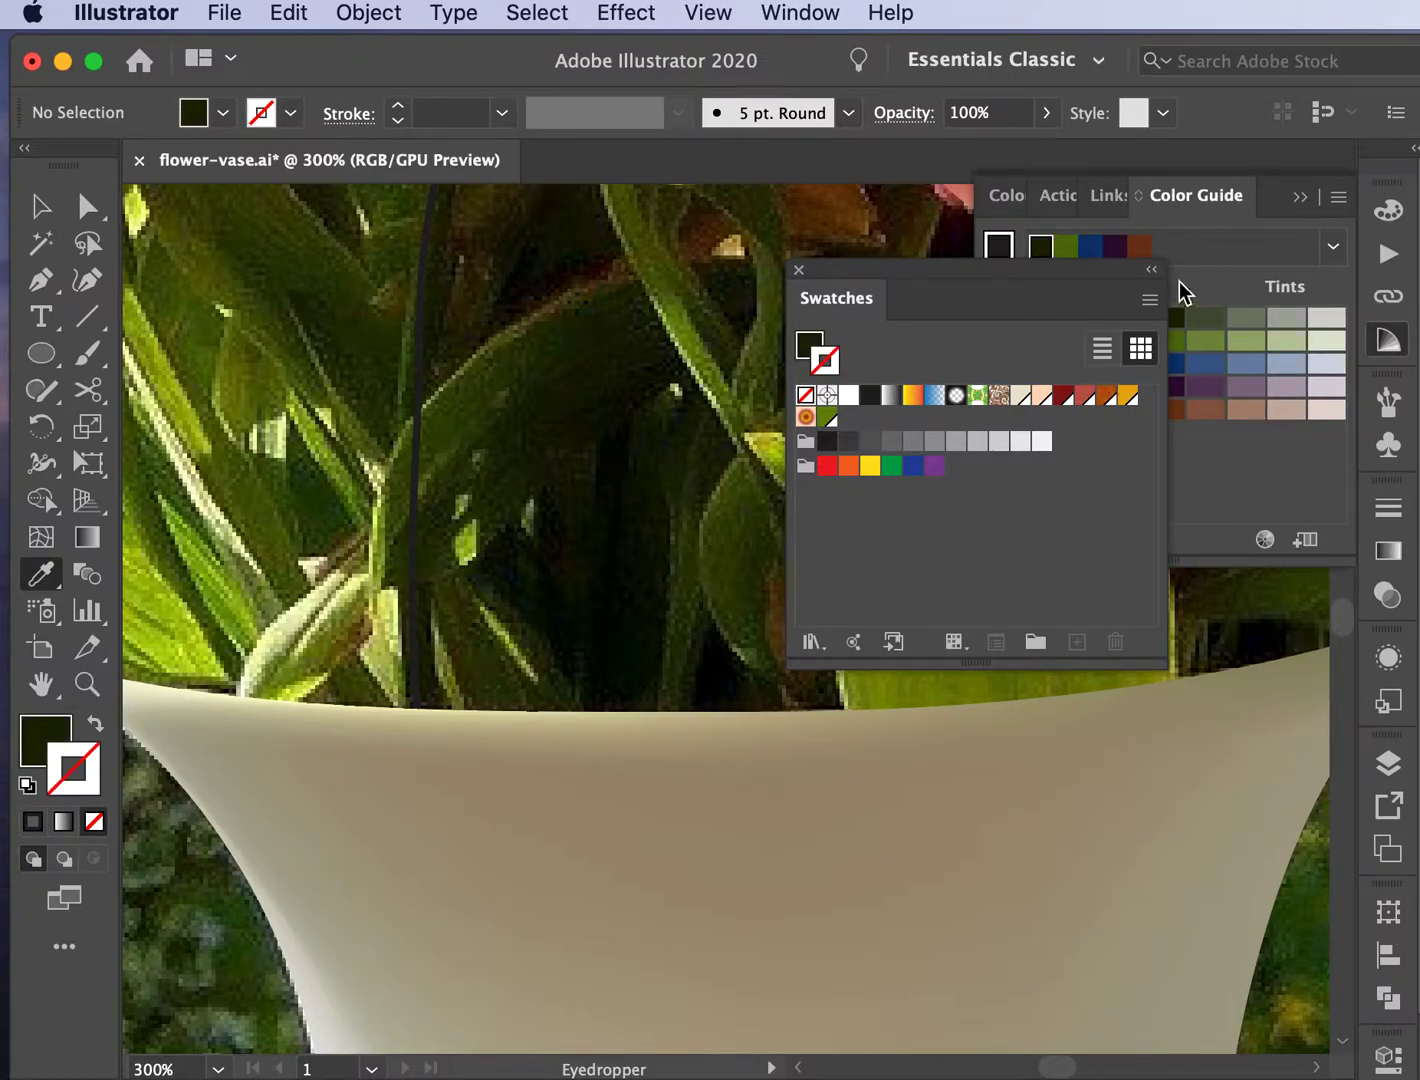
click(1150, 298)
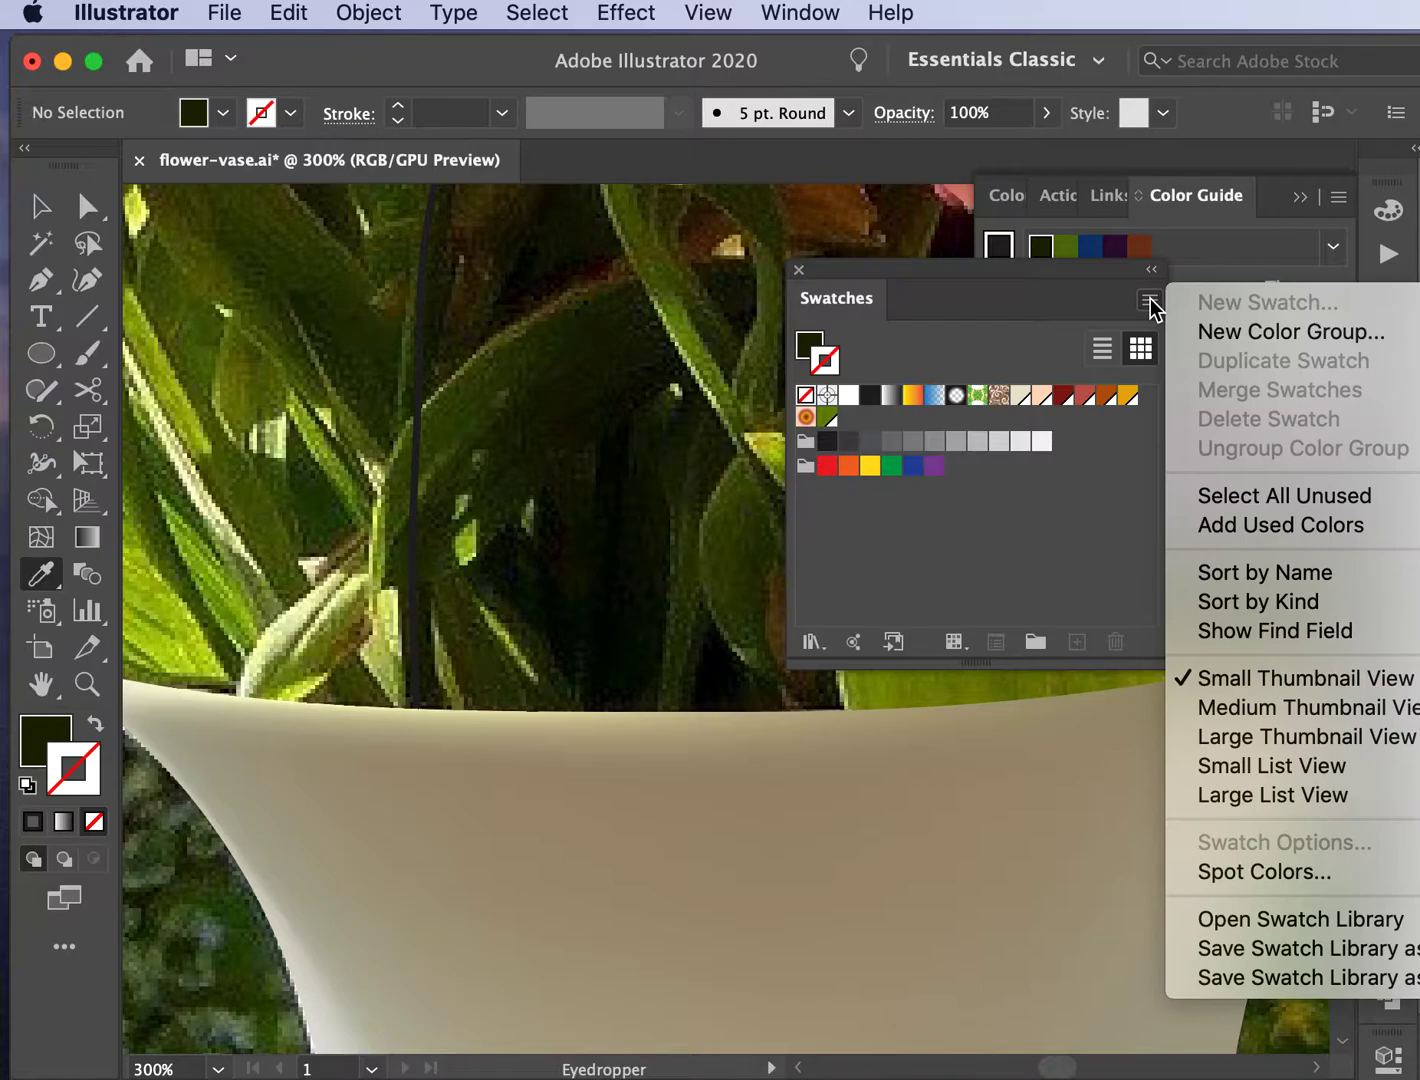
click(990, 360)
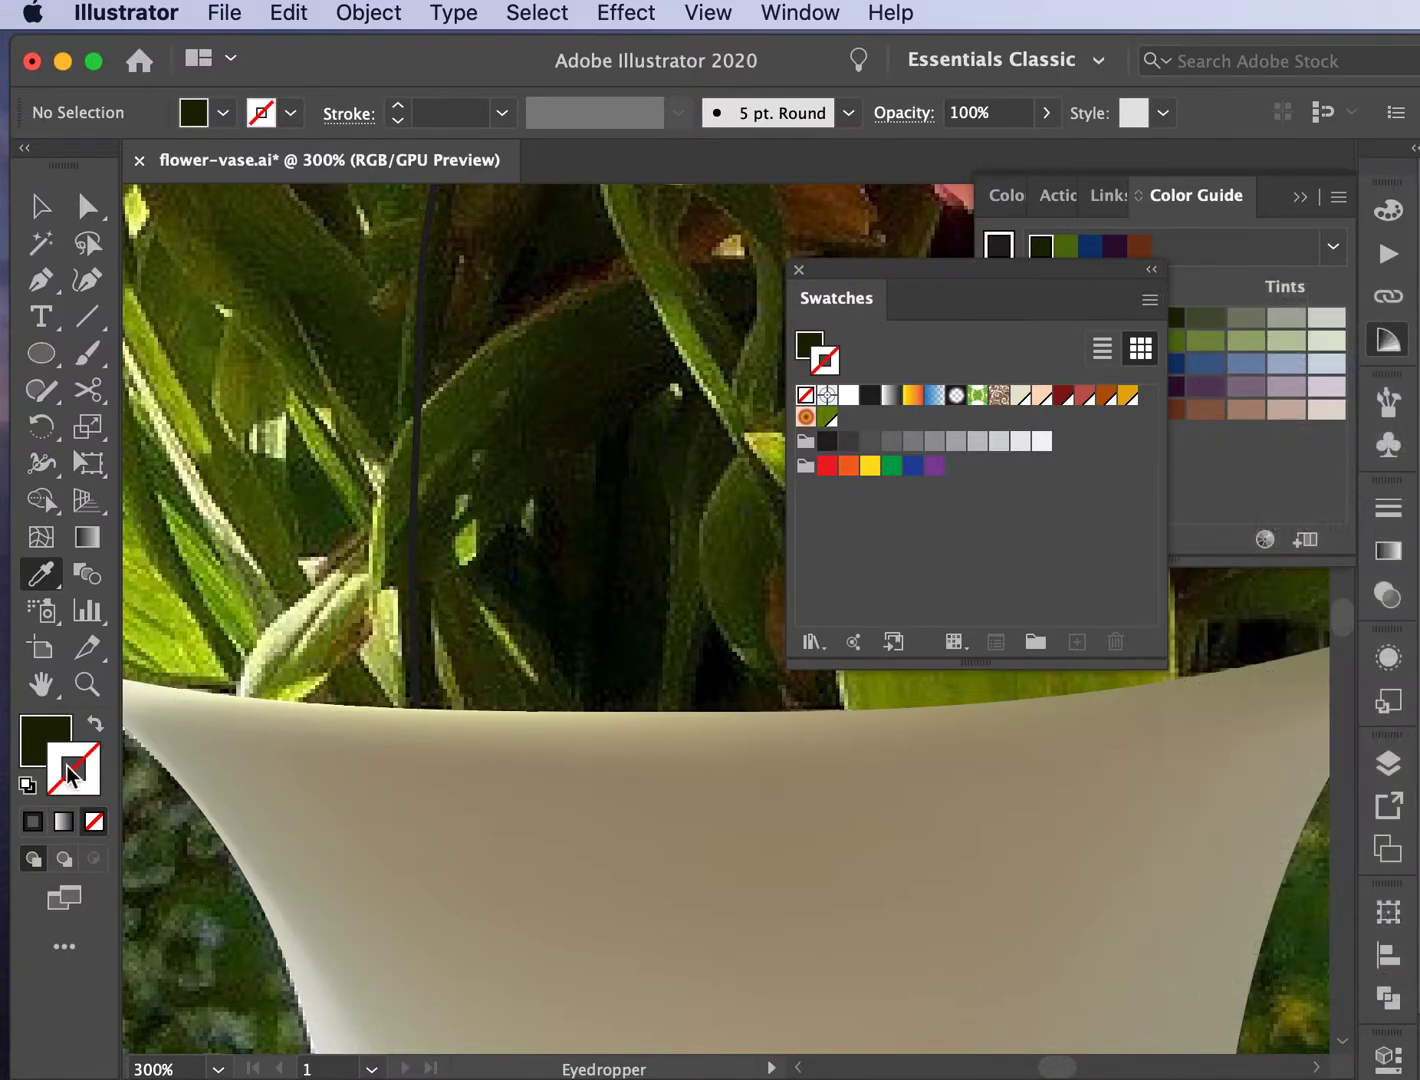
click(38, 738)
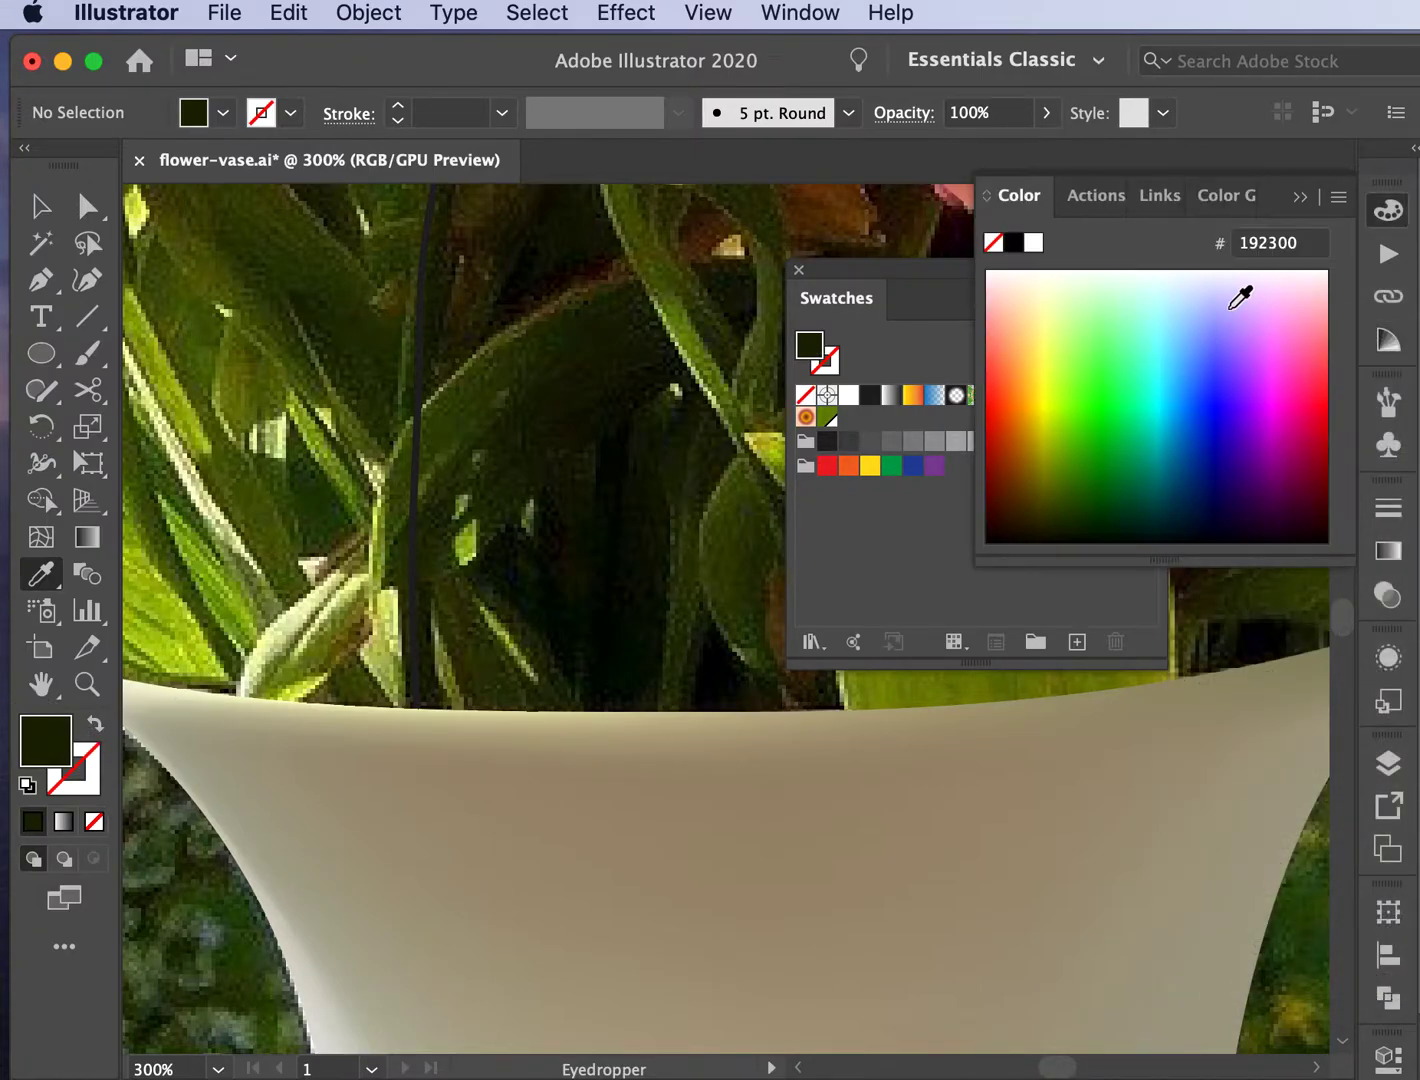
click(1338, 198)
click(913, 304)
click(1303, 197)
click(1150, 300)
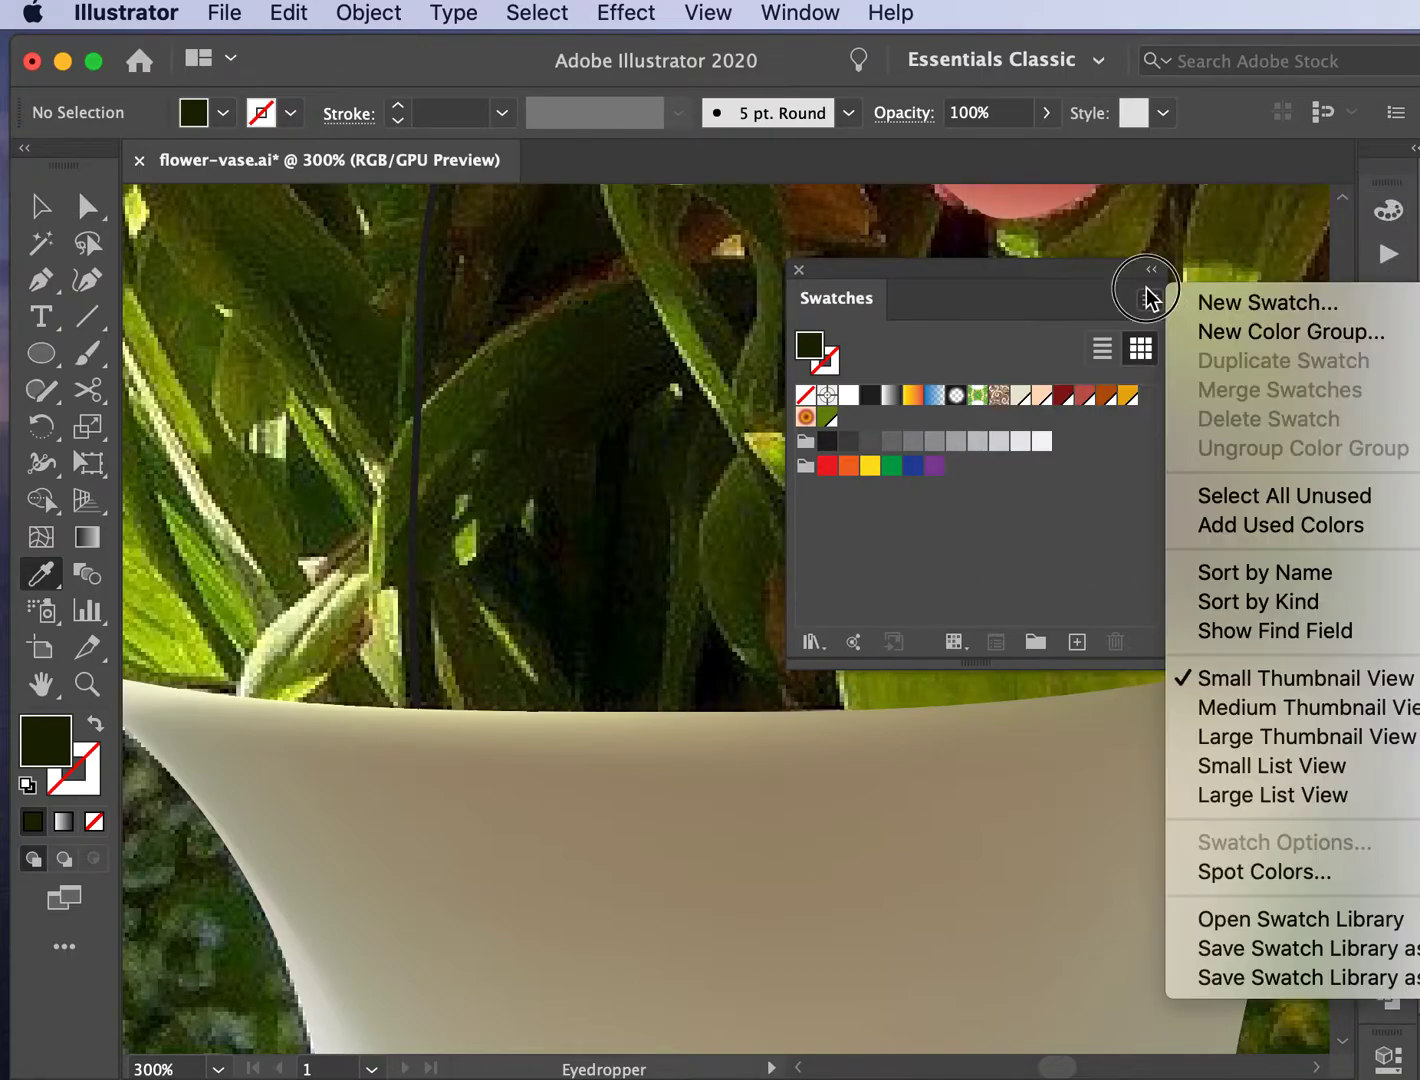
click(1208, 301)
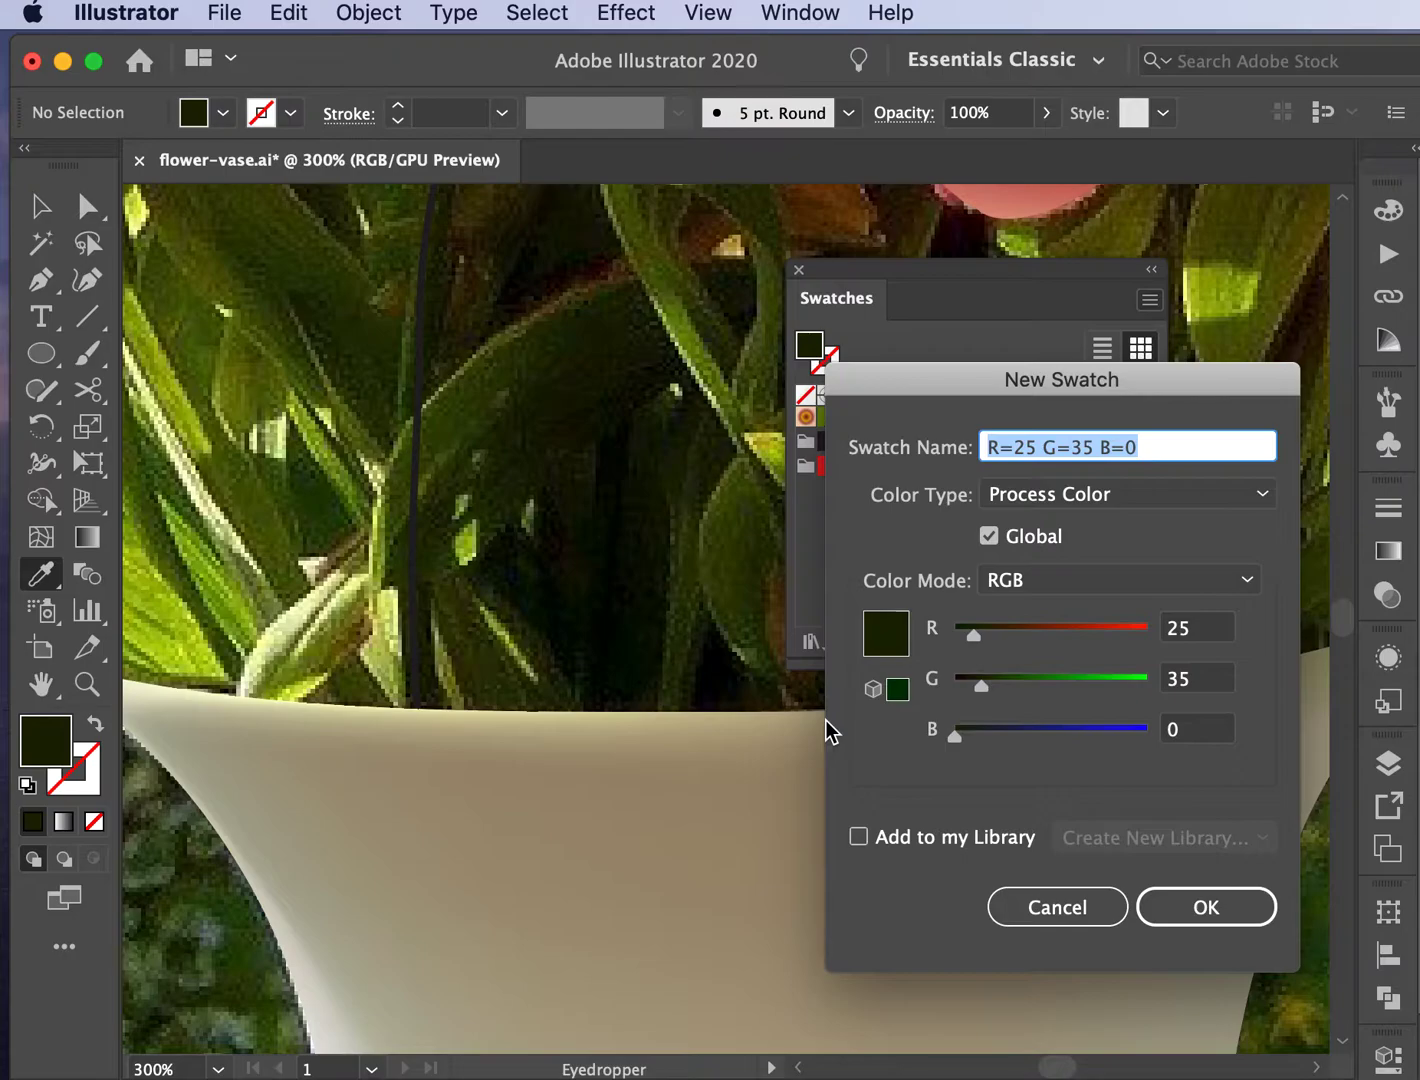
text(f)
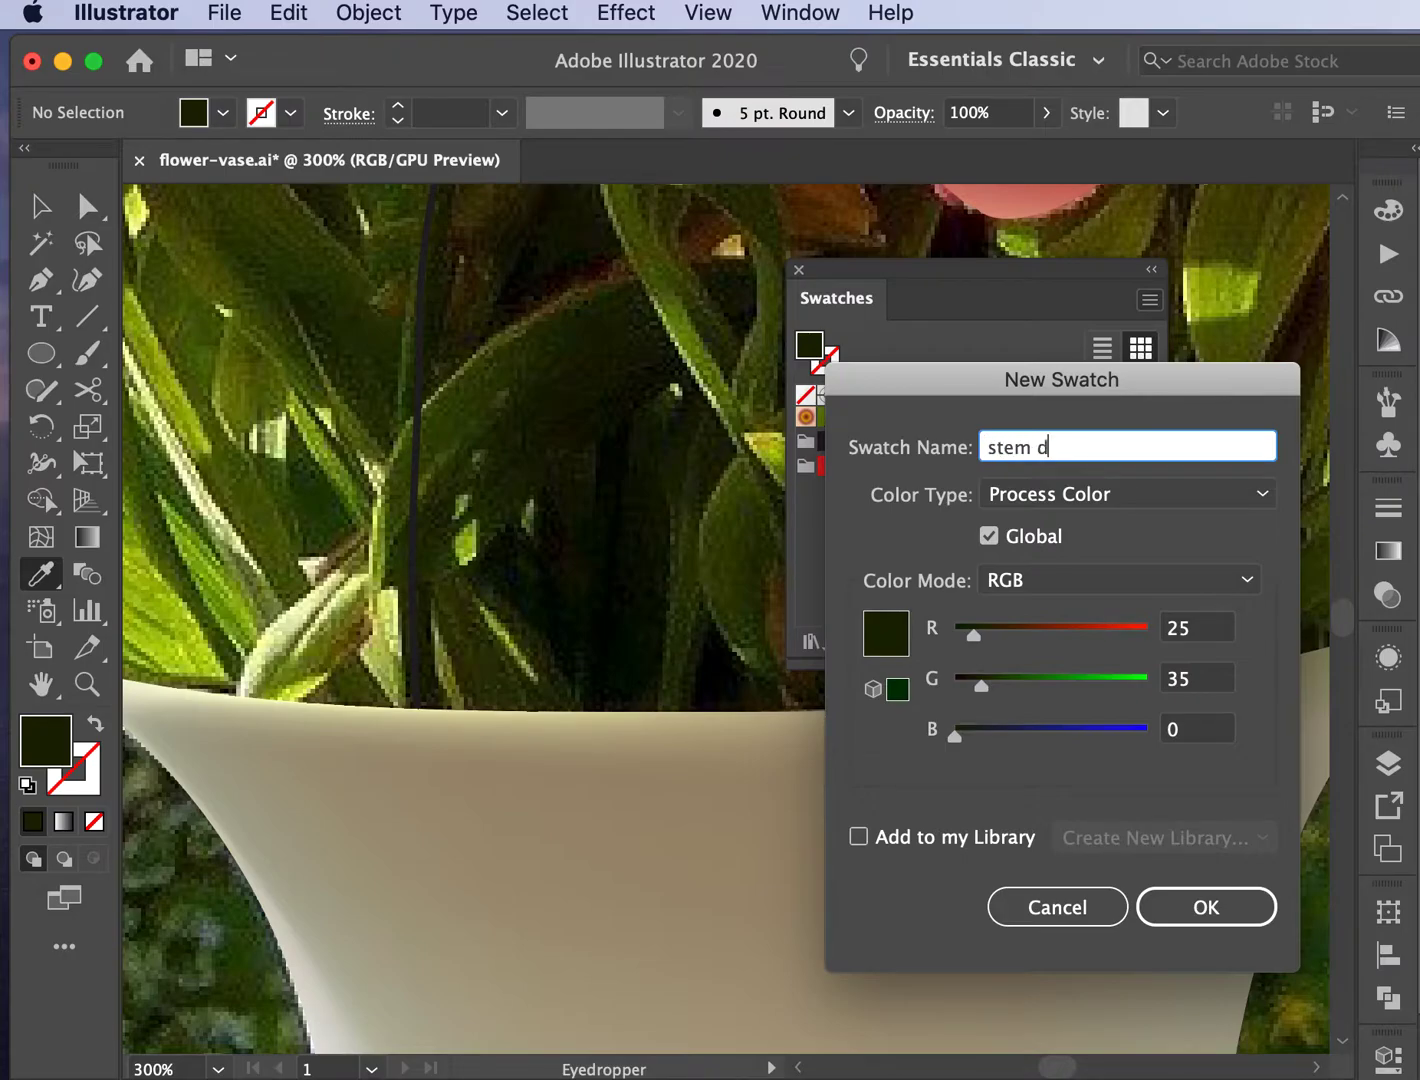
text(tem dark)
key(Return)
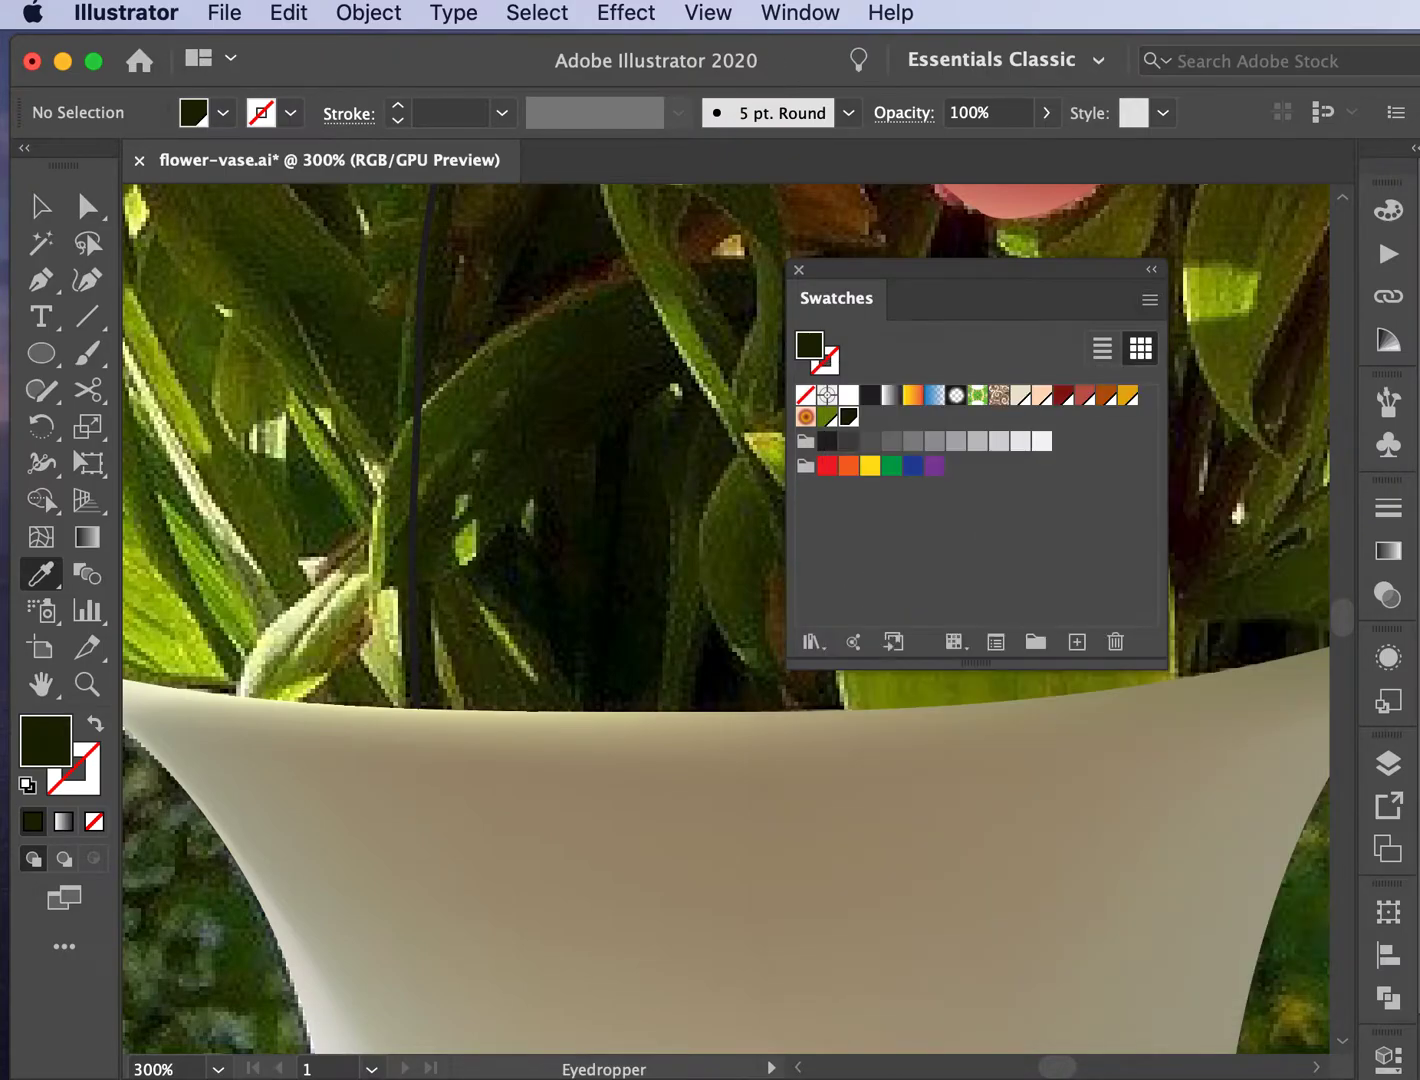
Step: Sample a medium green from the photo's stem and save it as a swatch named "stem medium"
click(407, 376)
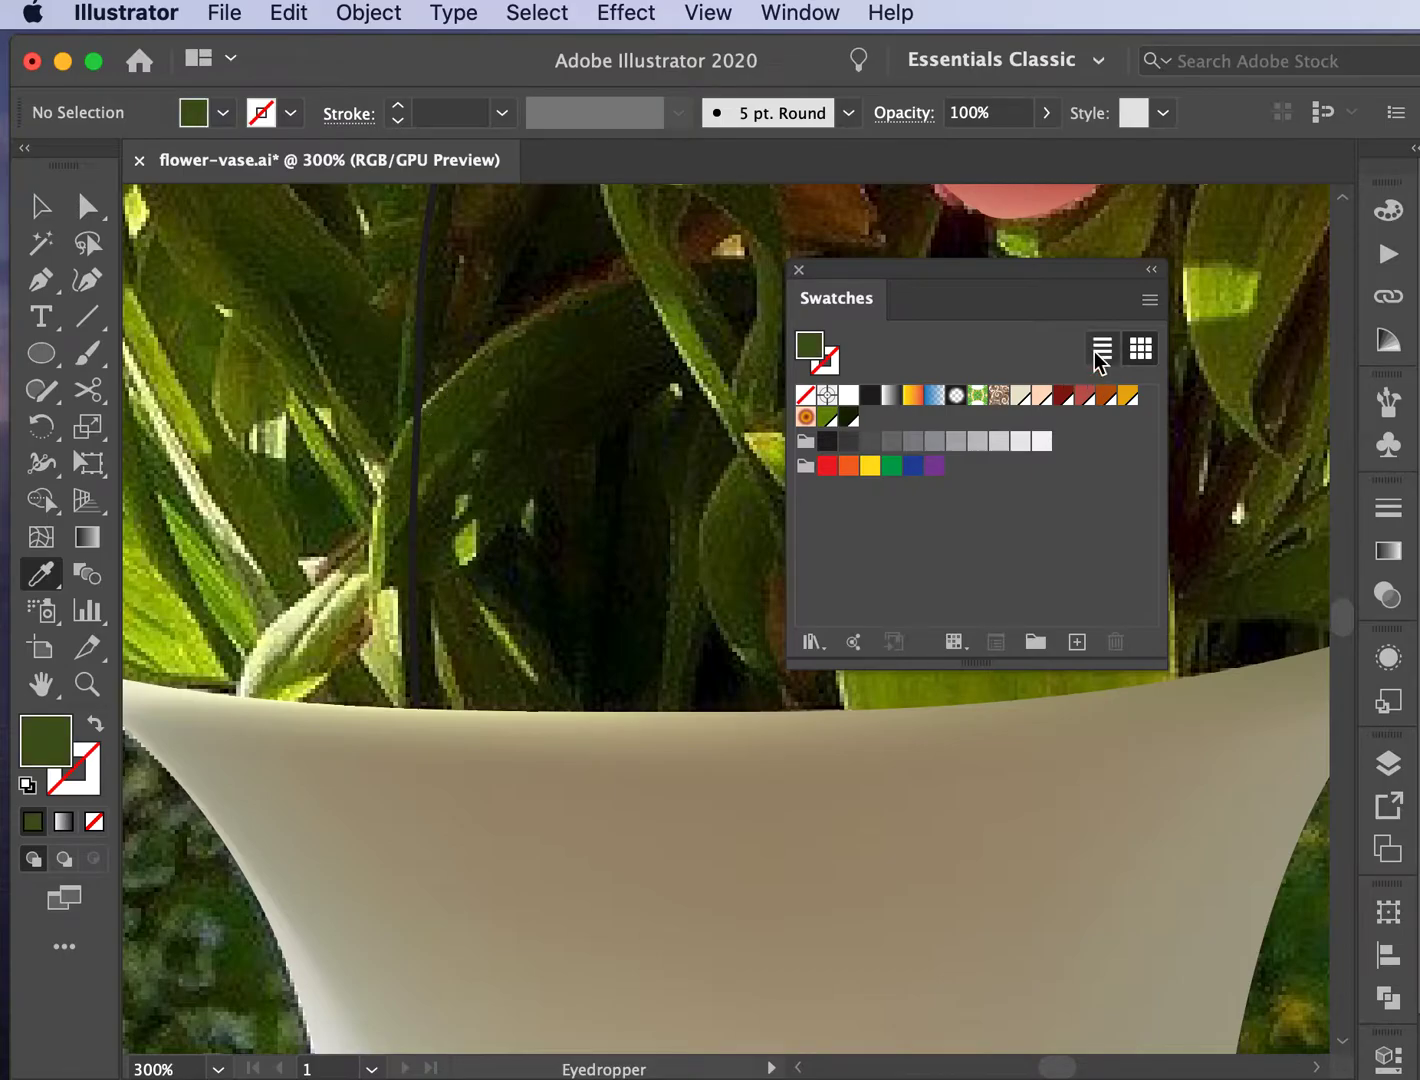
click(1154, 299)
click(1202, 310)
text(stem medium)
key(Return)
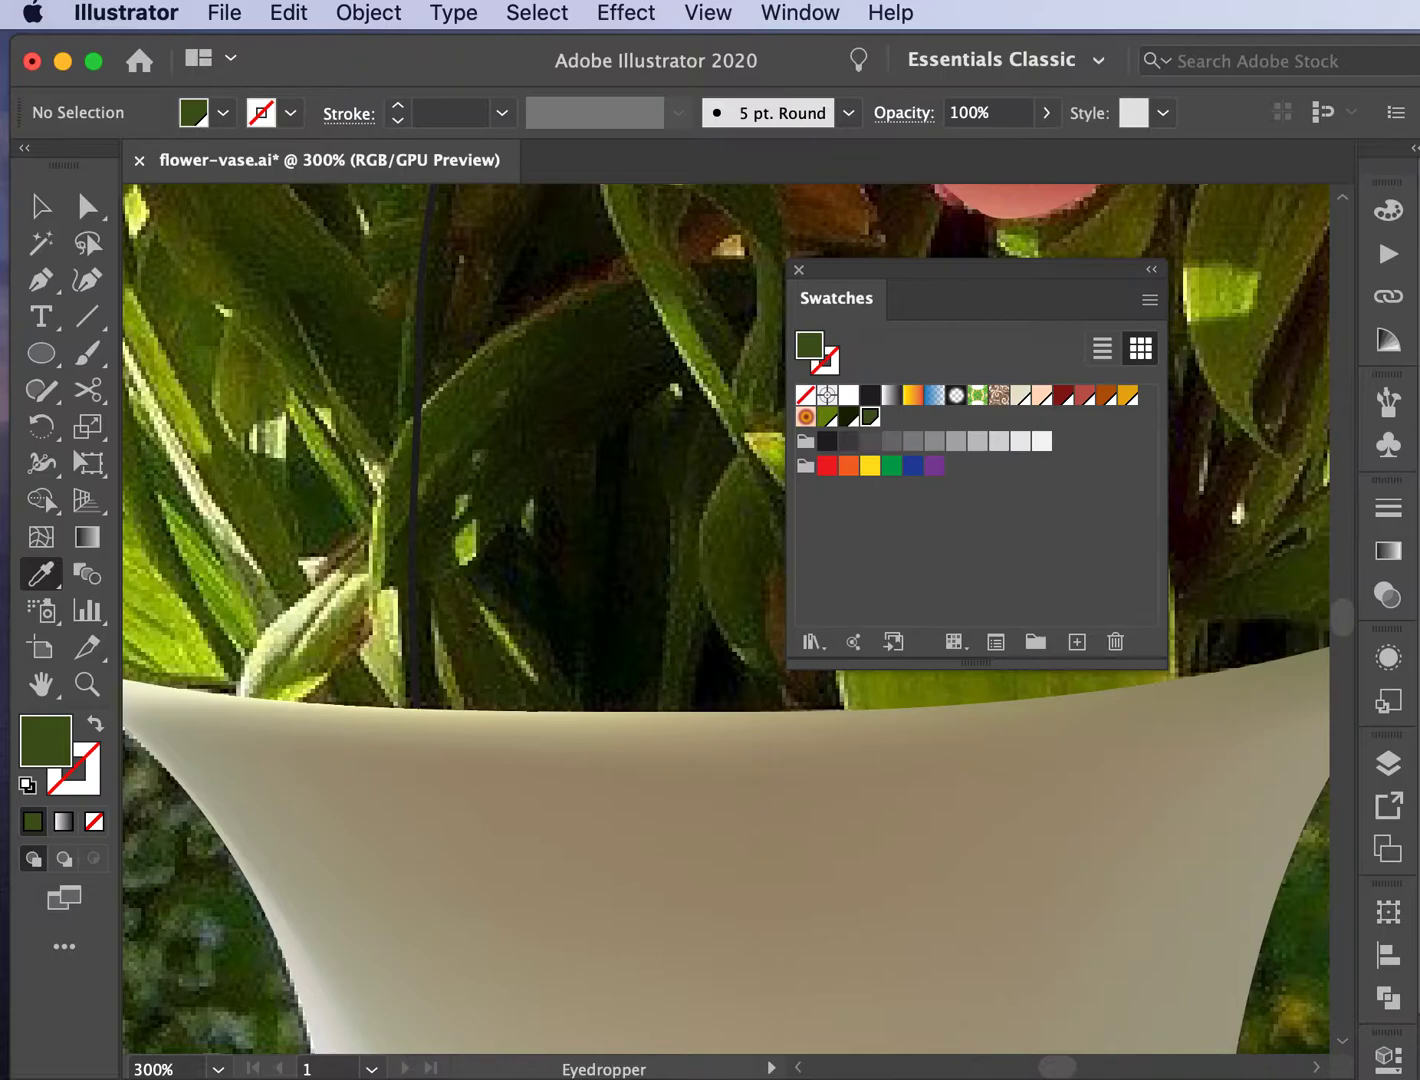
Step: Sample a light yellow-green from the leaf stems at the photo's left and save it as a global swatch named "stem light"
scroll(193, 508, left, 3)
scroll(193, 508, up, 1)
scroll(194, 509, left, 3)
scroll(194, 508, up, 2)
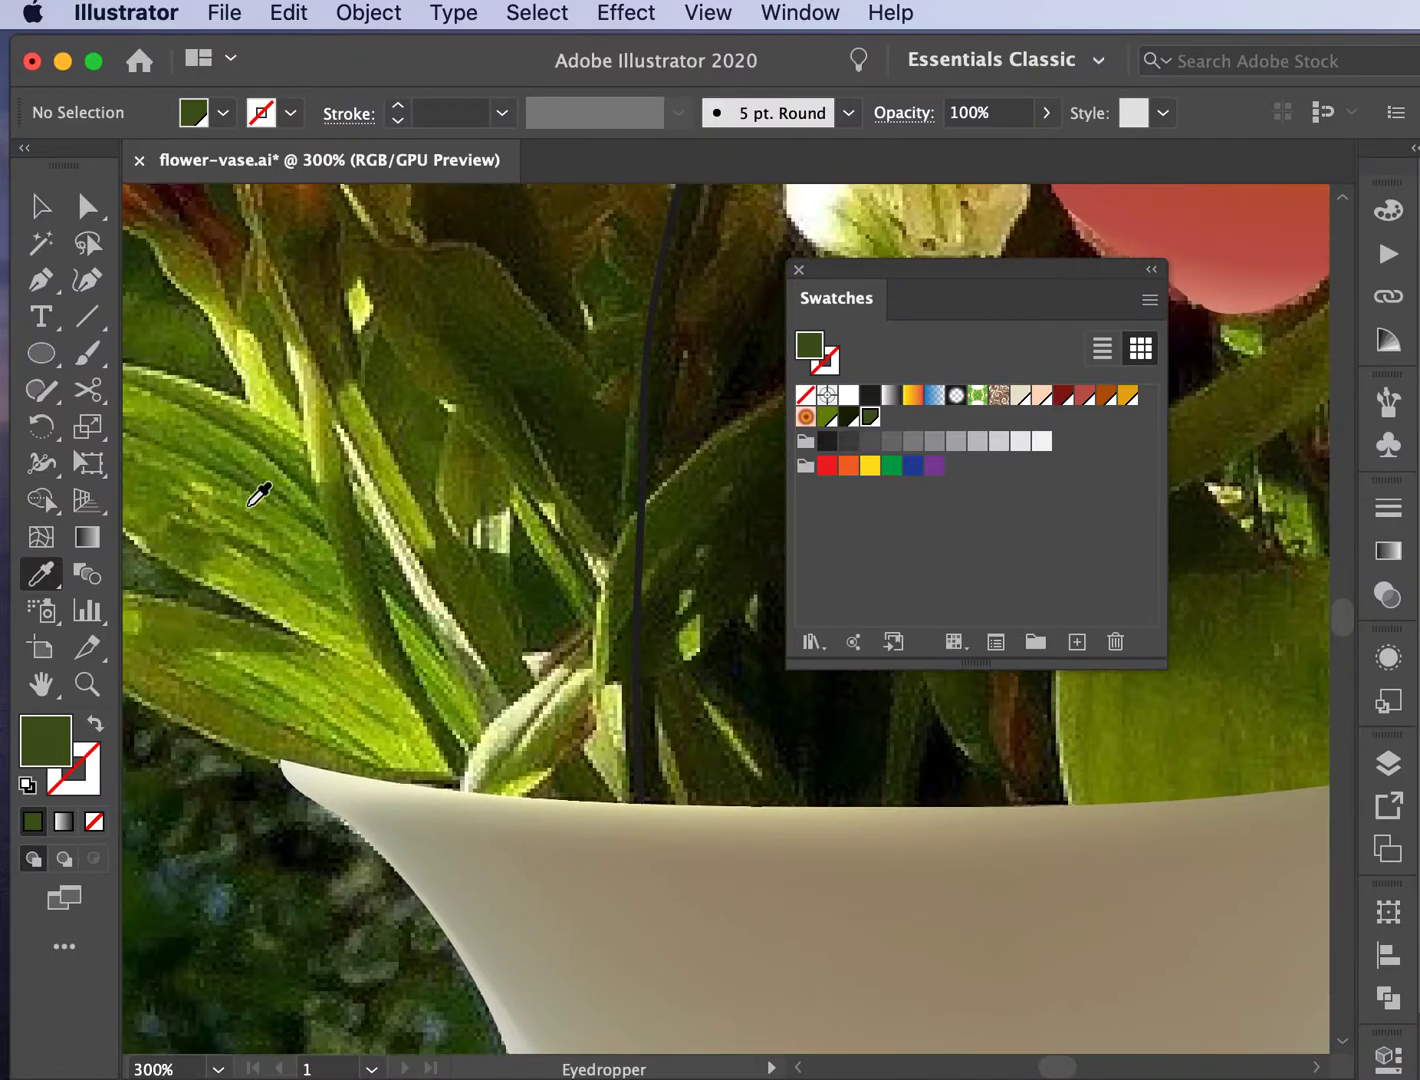
click(319, 427)
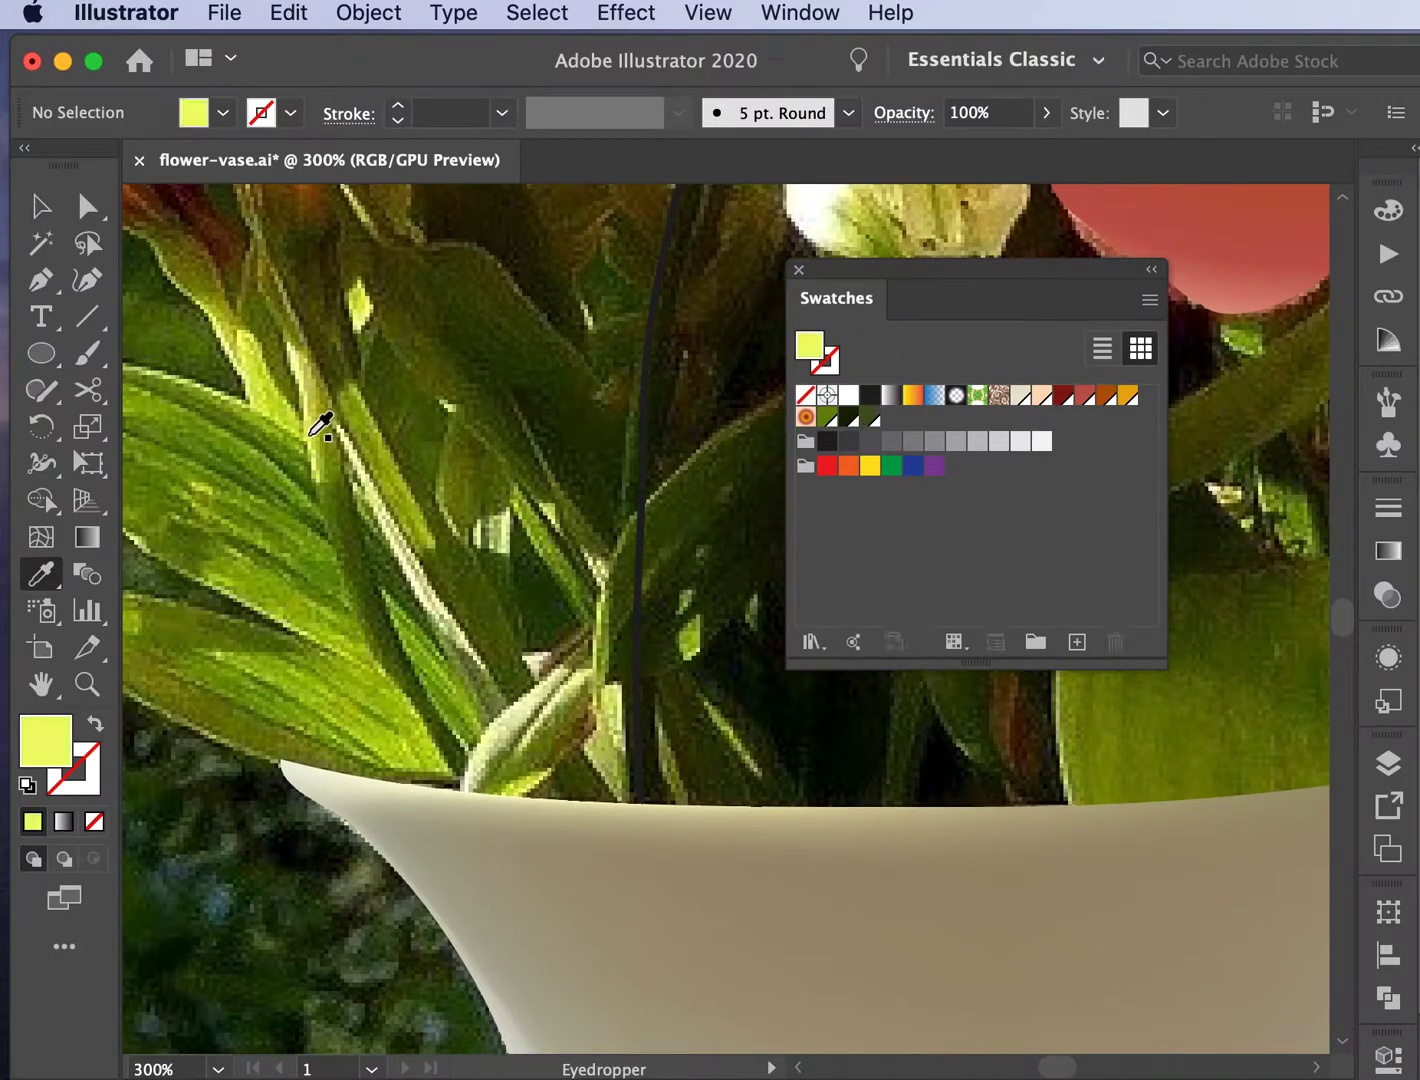
click(316, 432)
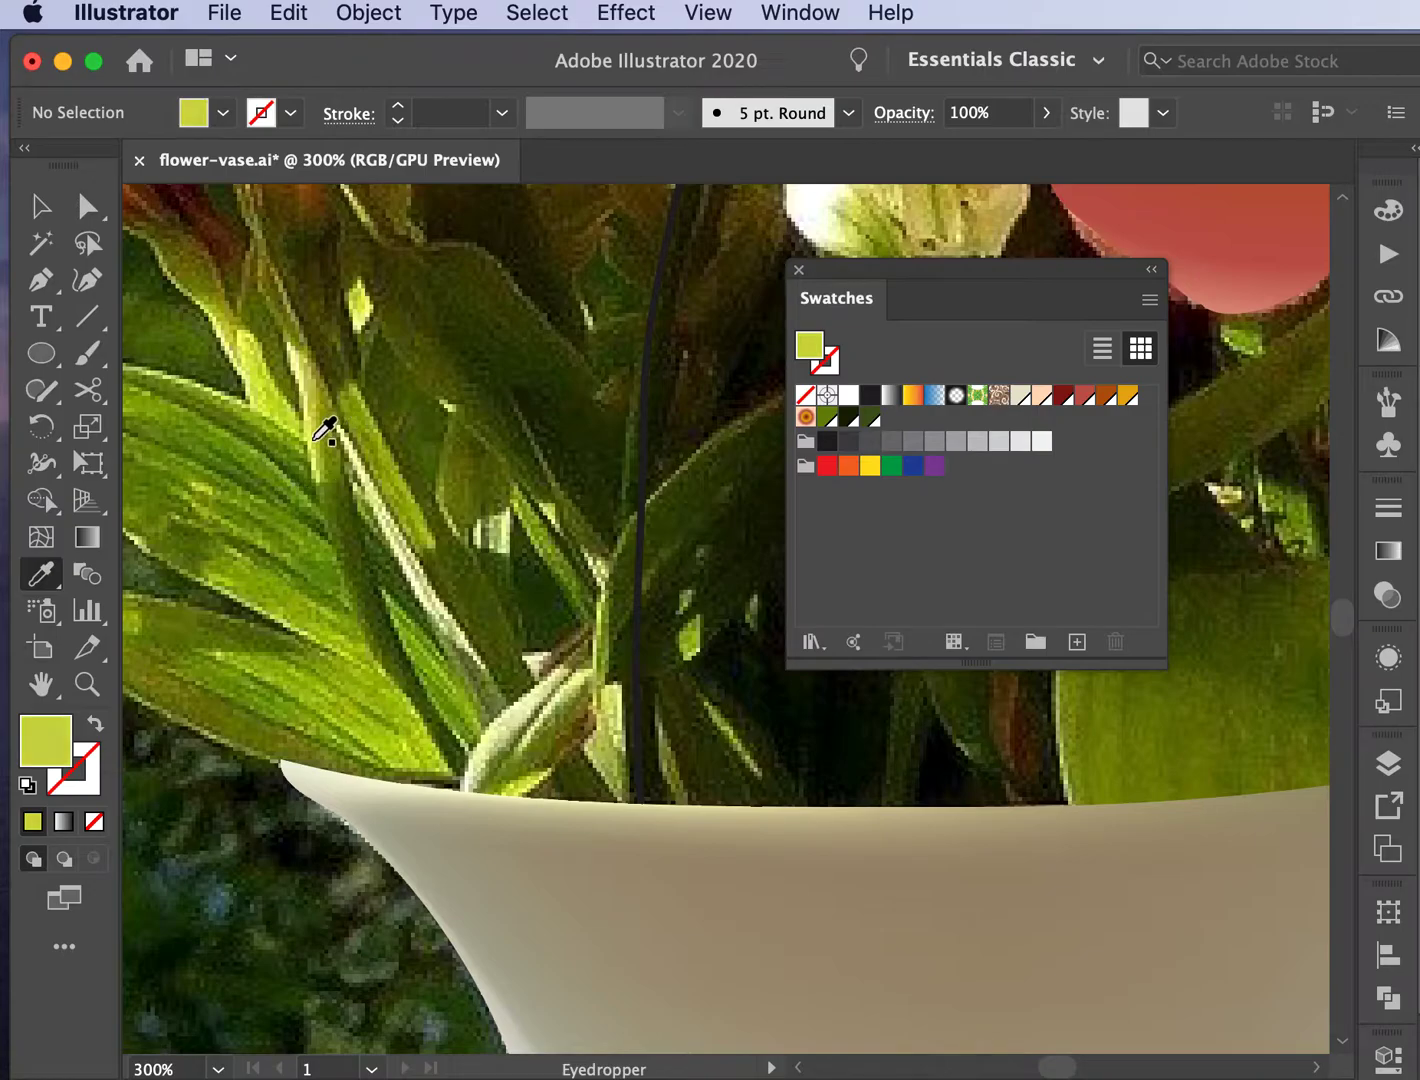
click(1148, 300)
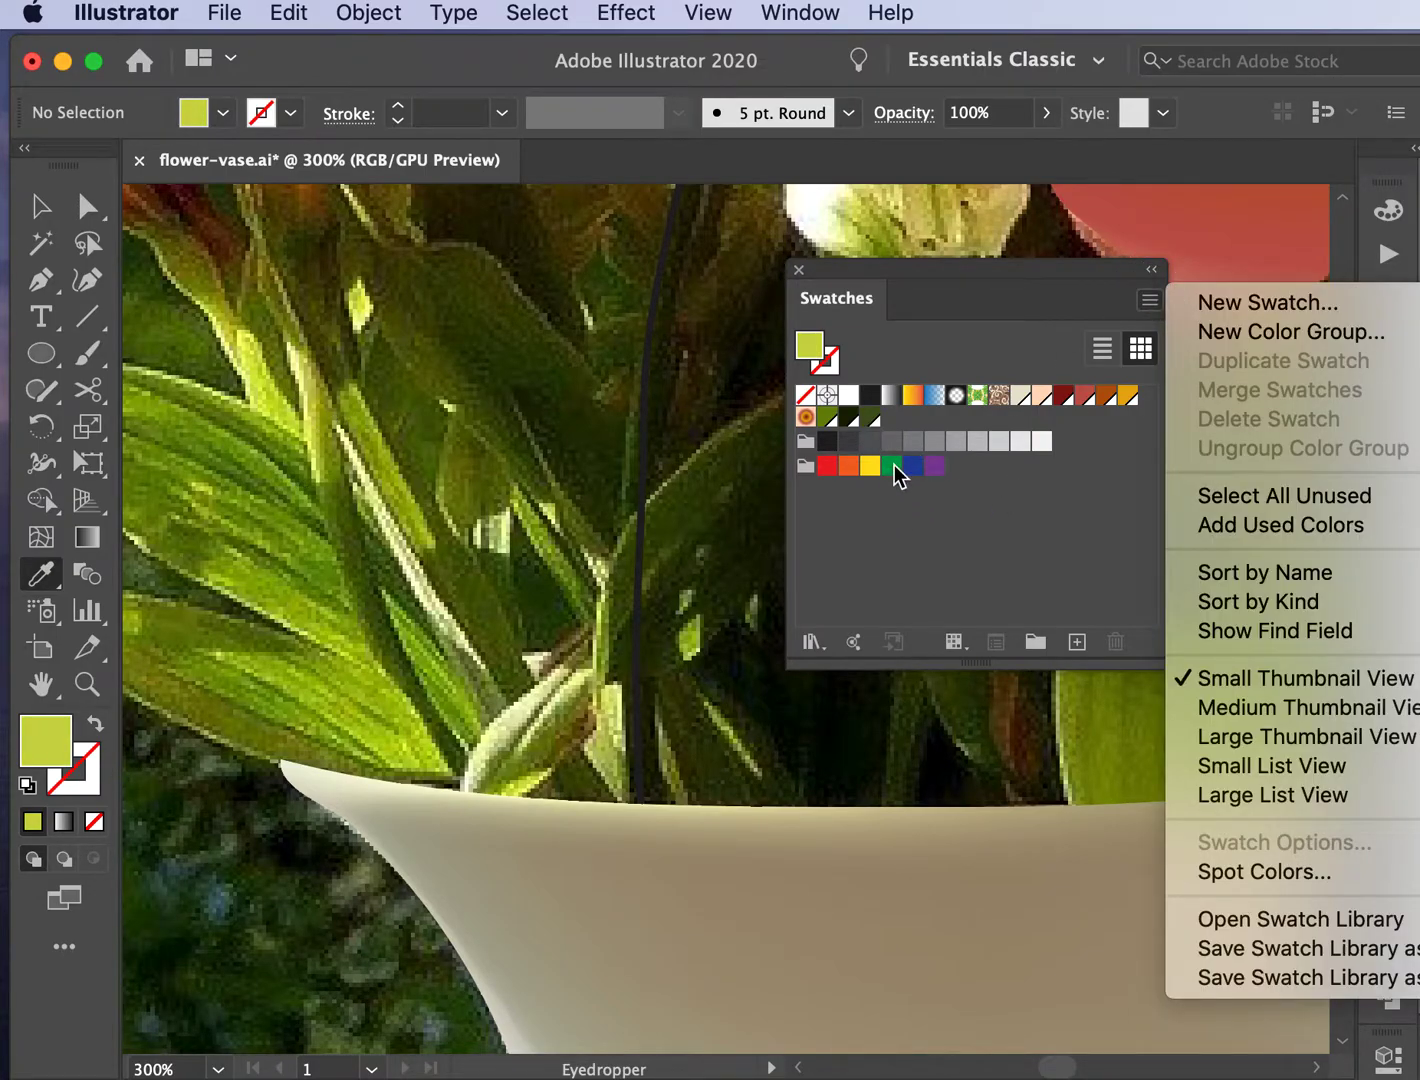
click(1204, 304)
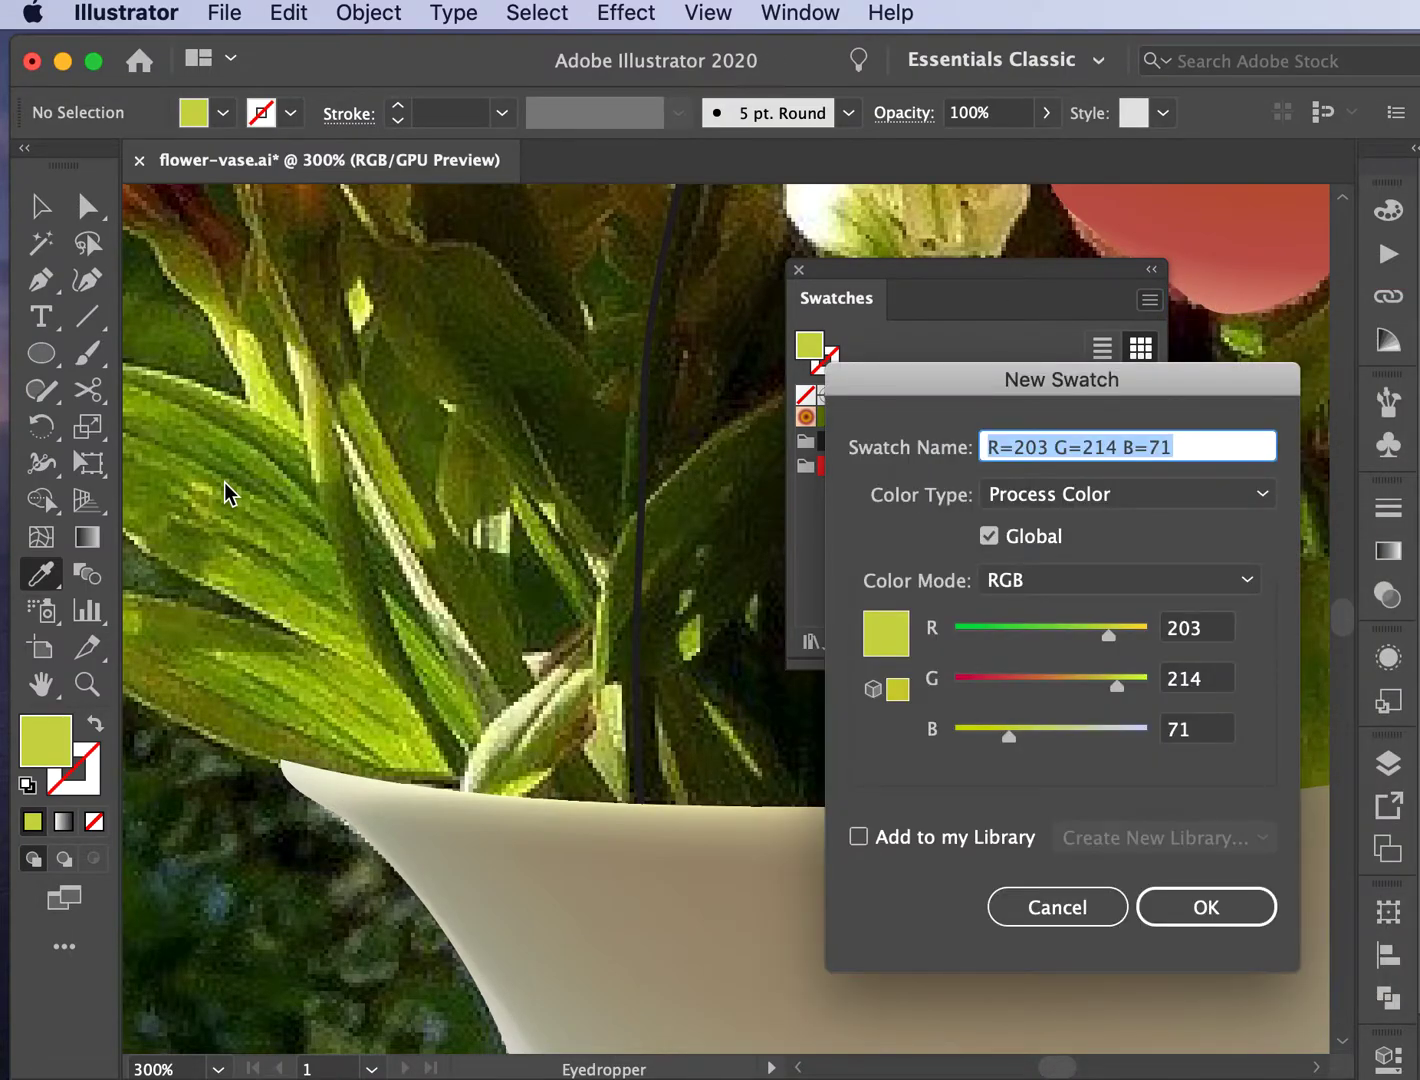
text(stem light)
key(Return)
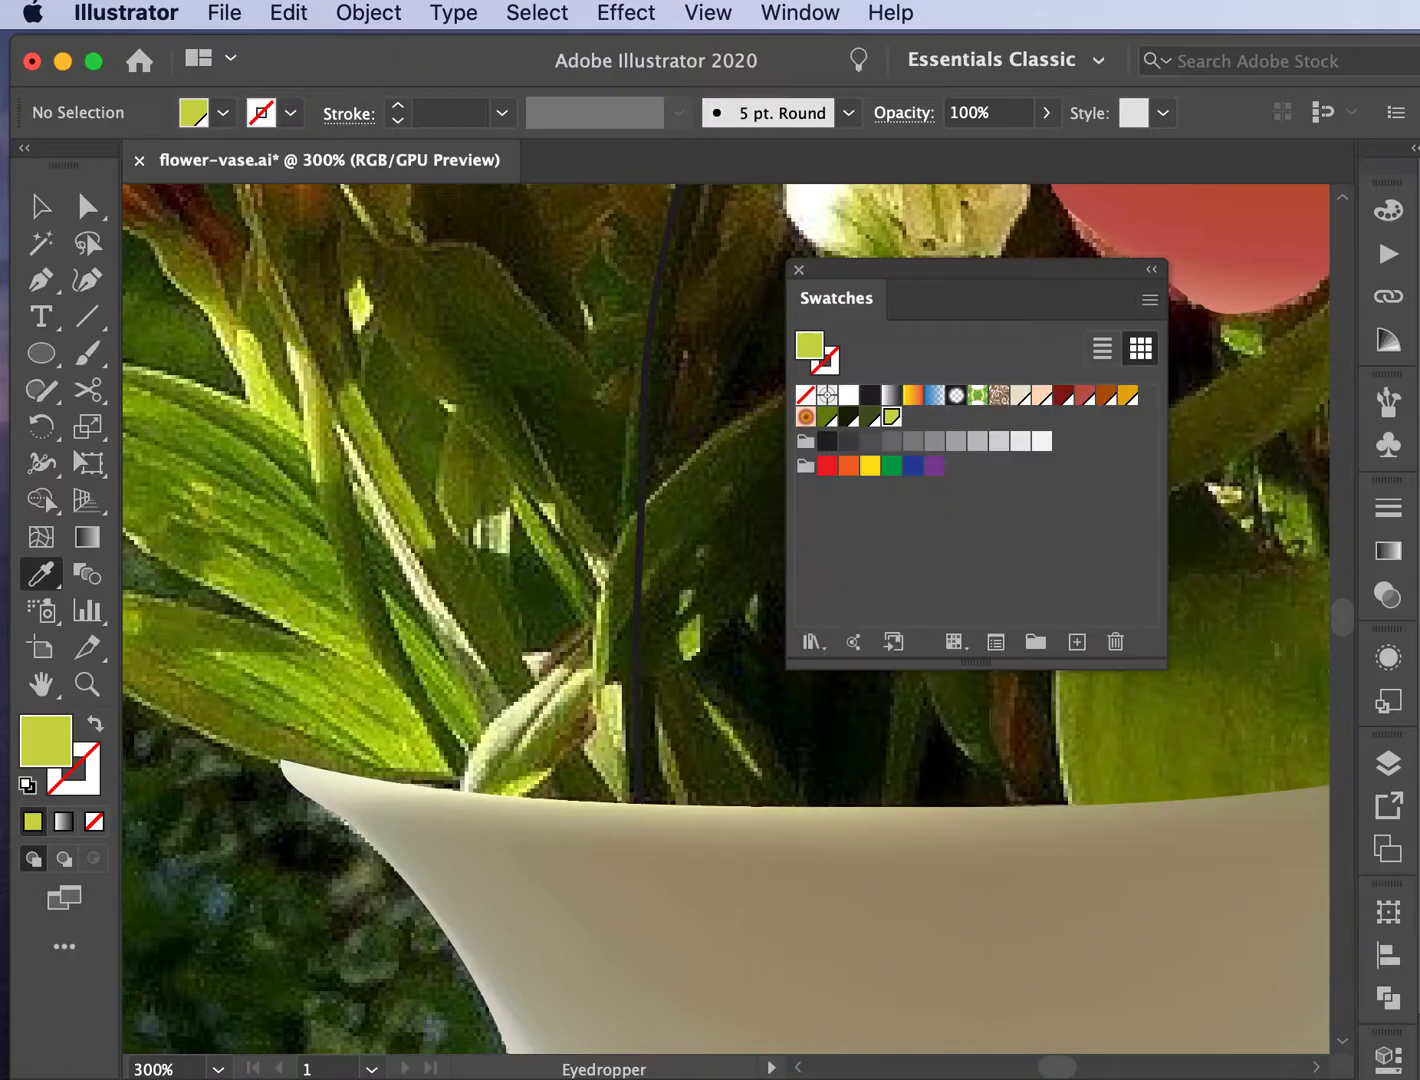
Step: Select the drawn stem path and set its stroke colour to the "stem dark" swatch
click(37, 207)
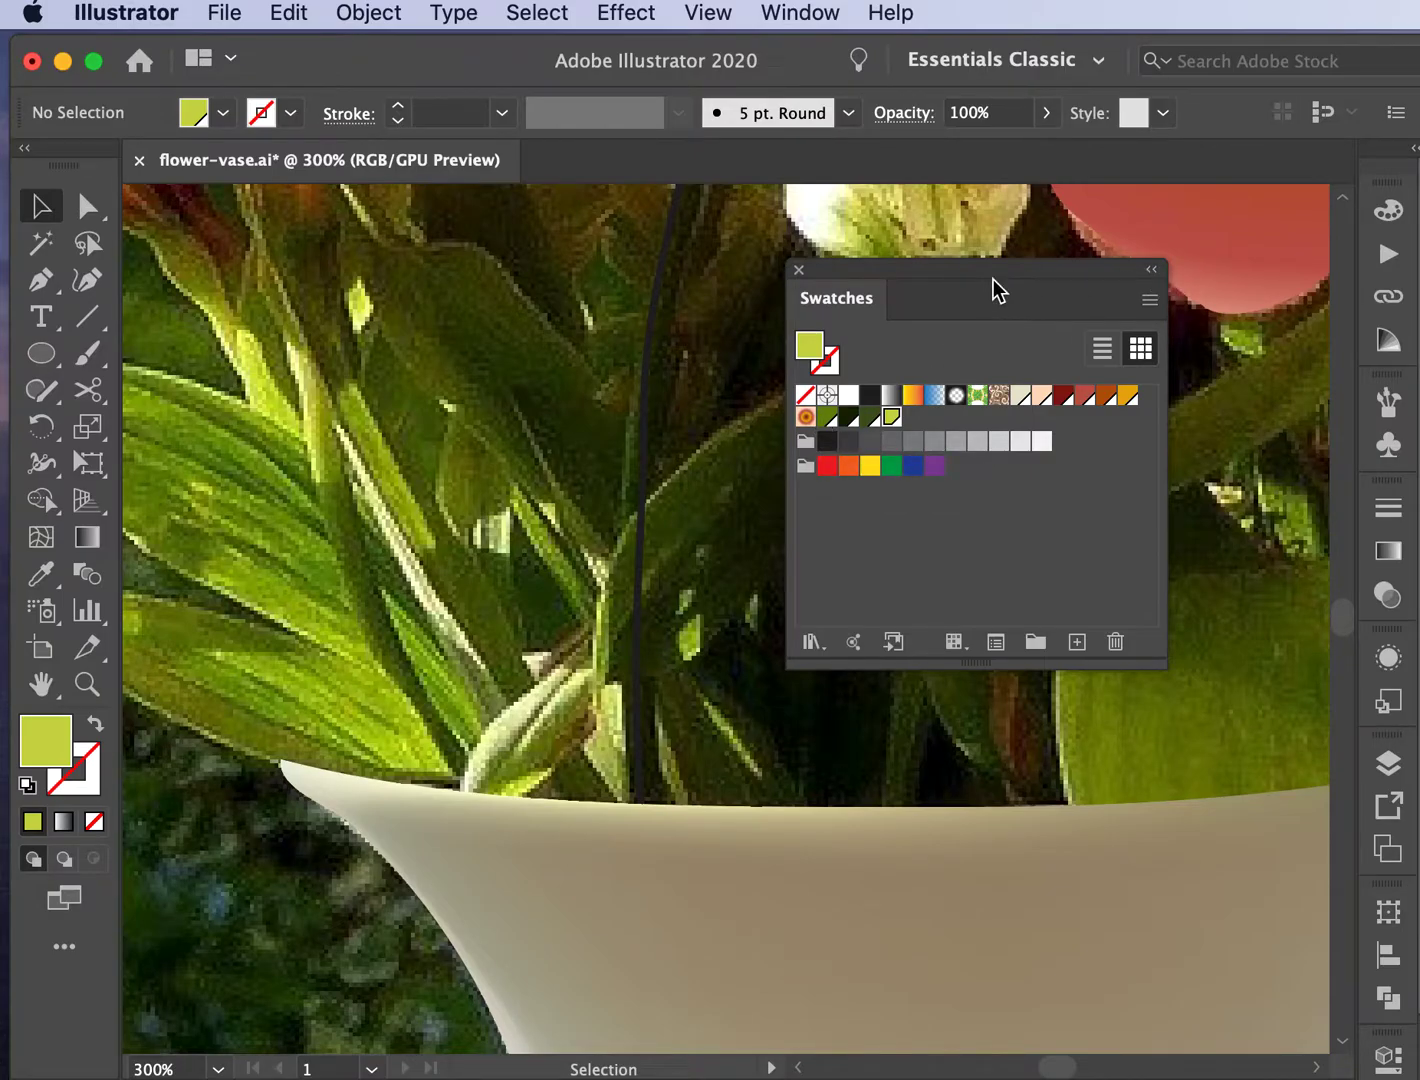
click(645, 412)
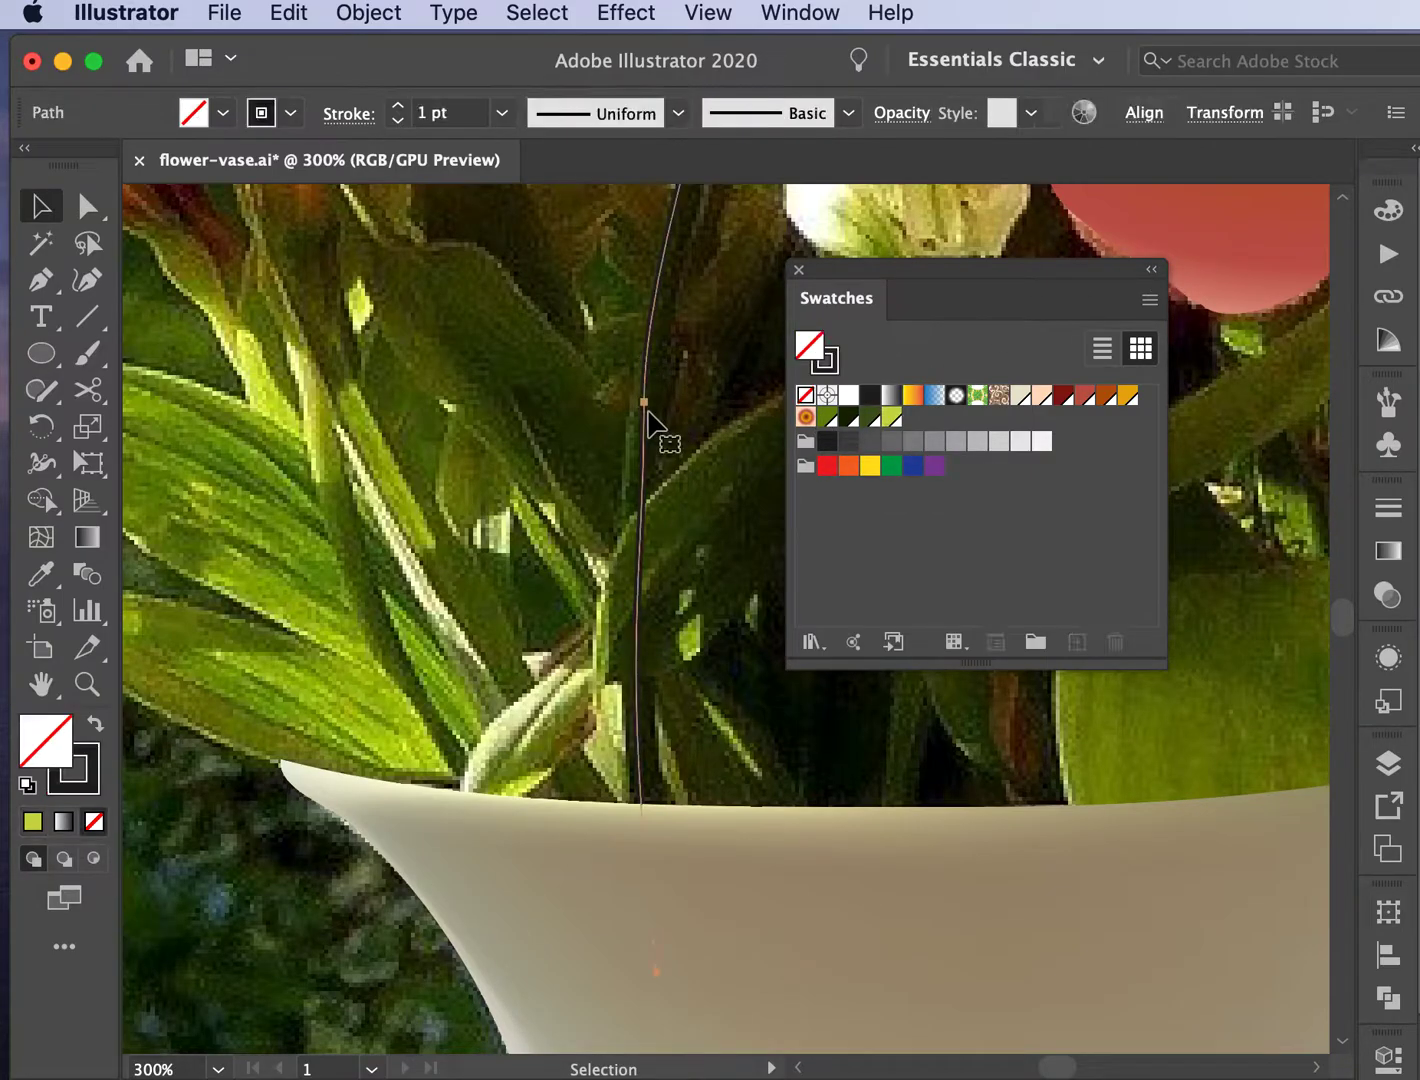
click(97, 763)
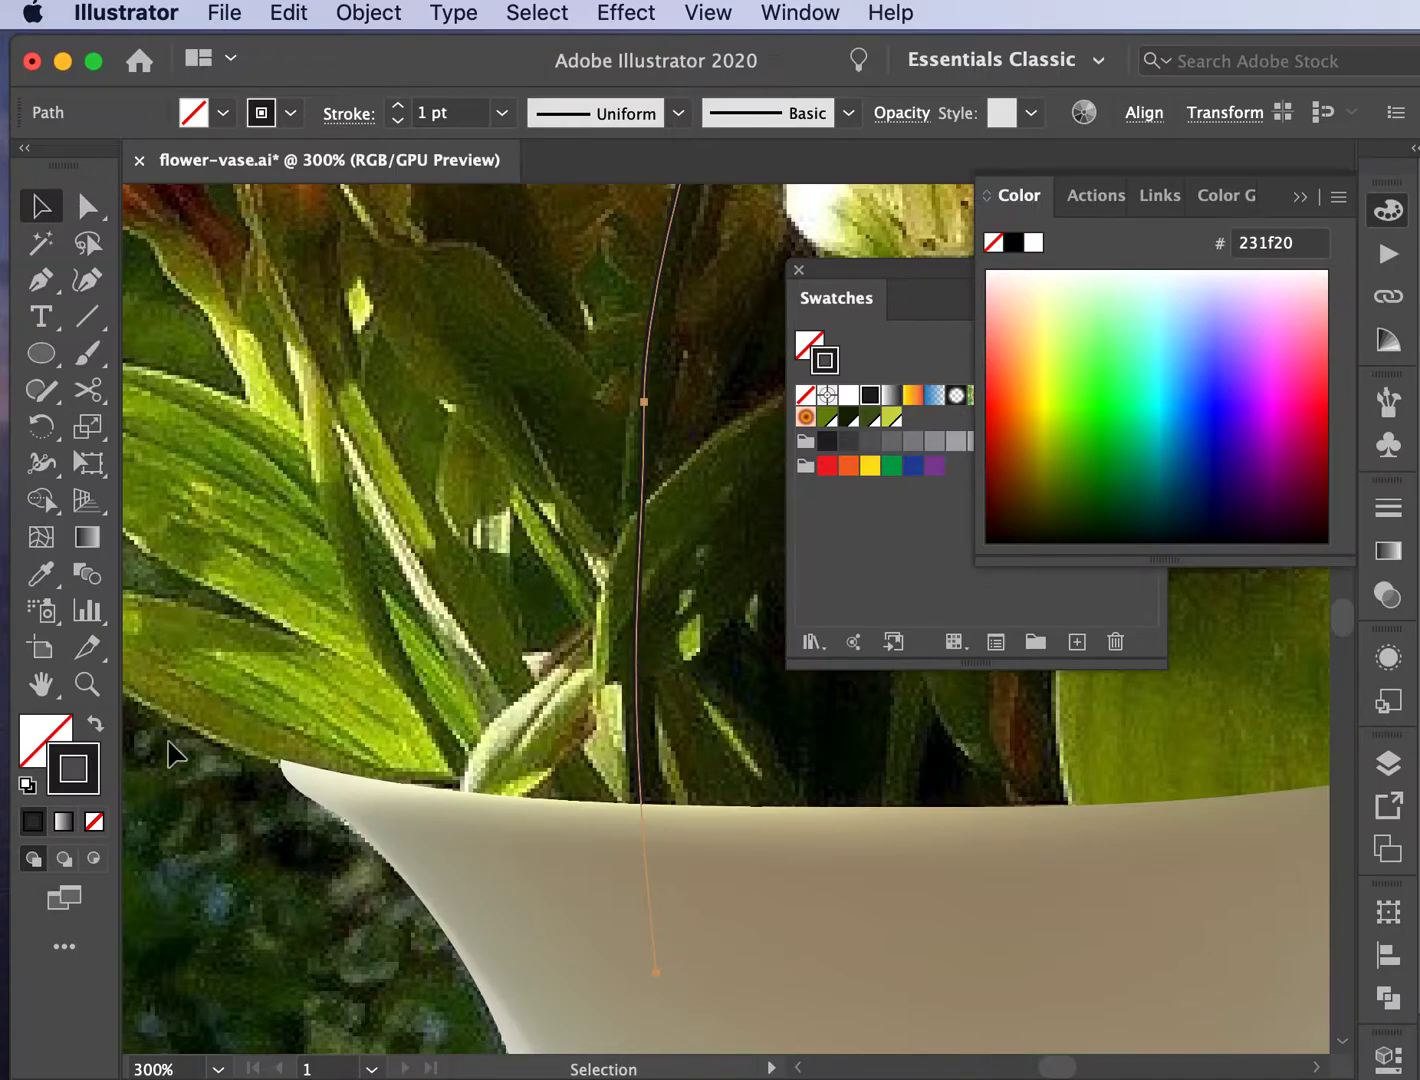
click(1298, 198)
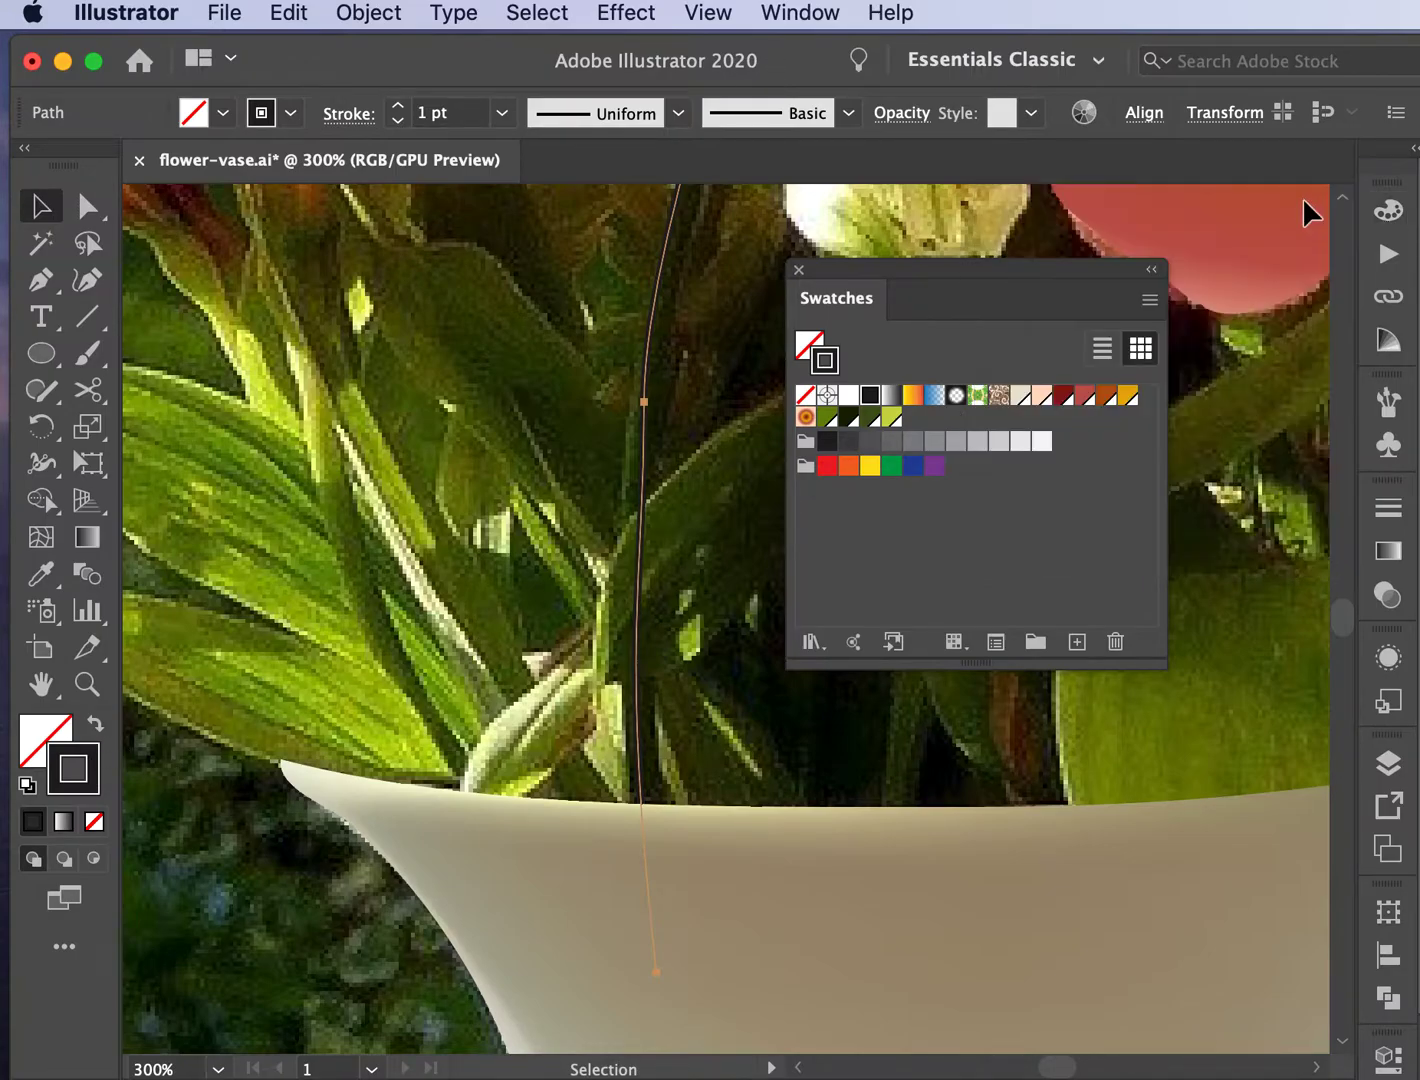
click(868, 418)
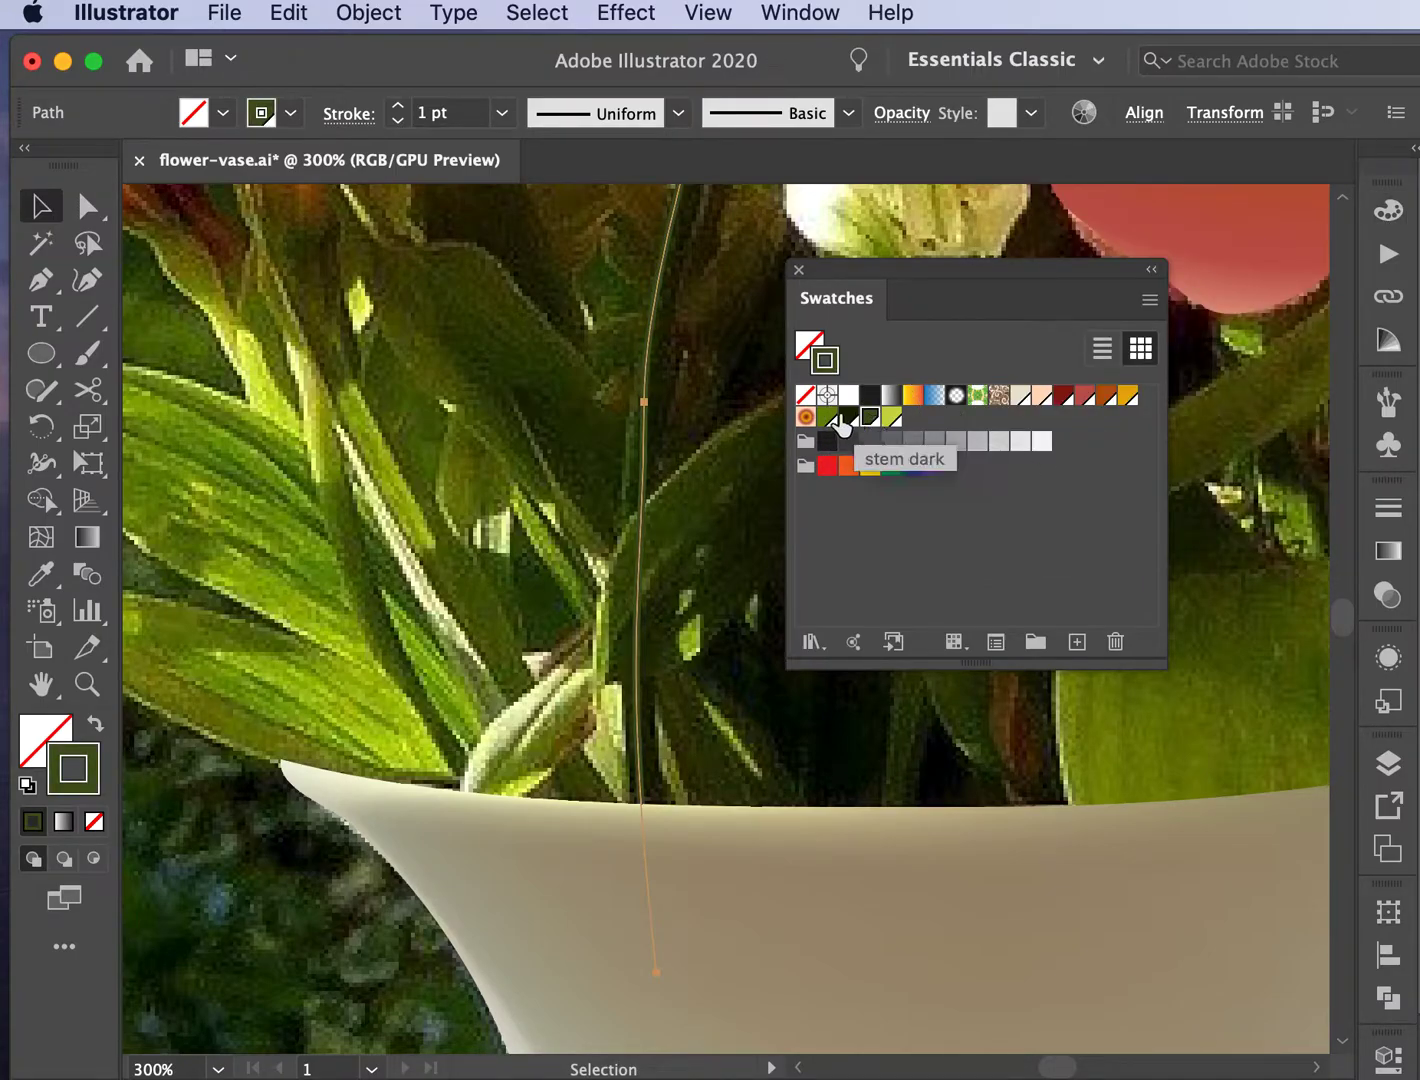
click(848, 418)
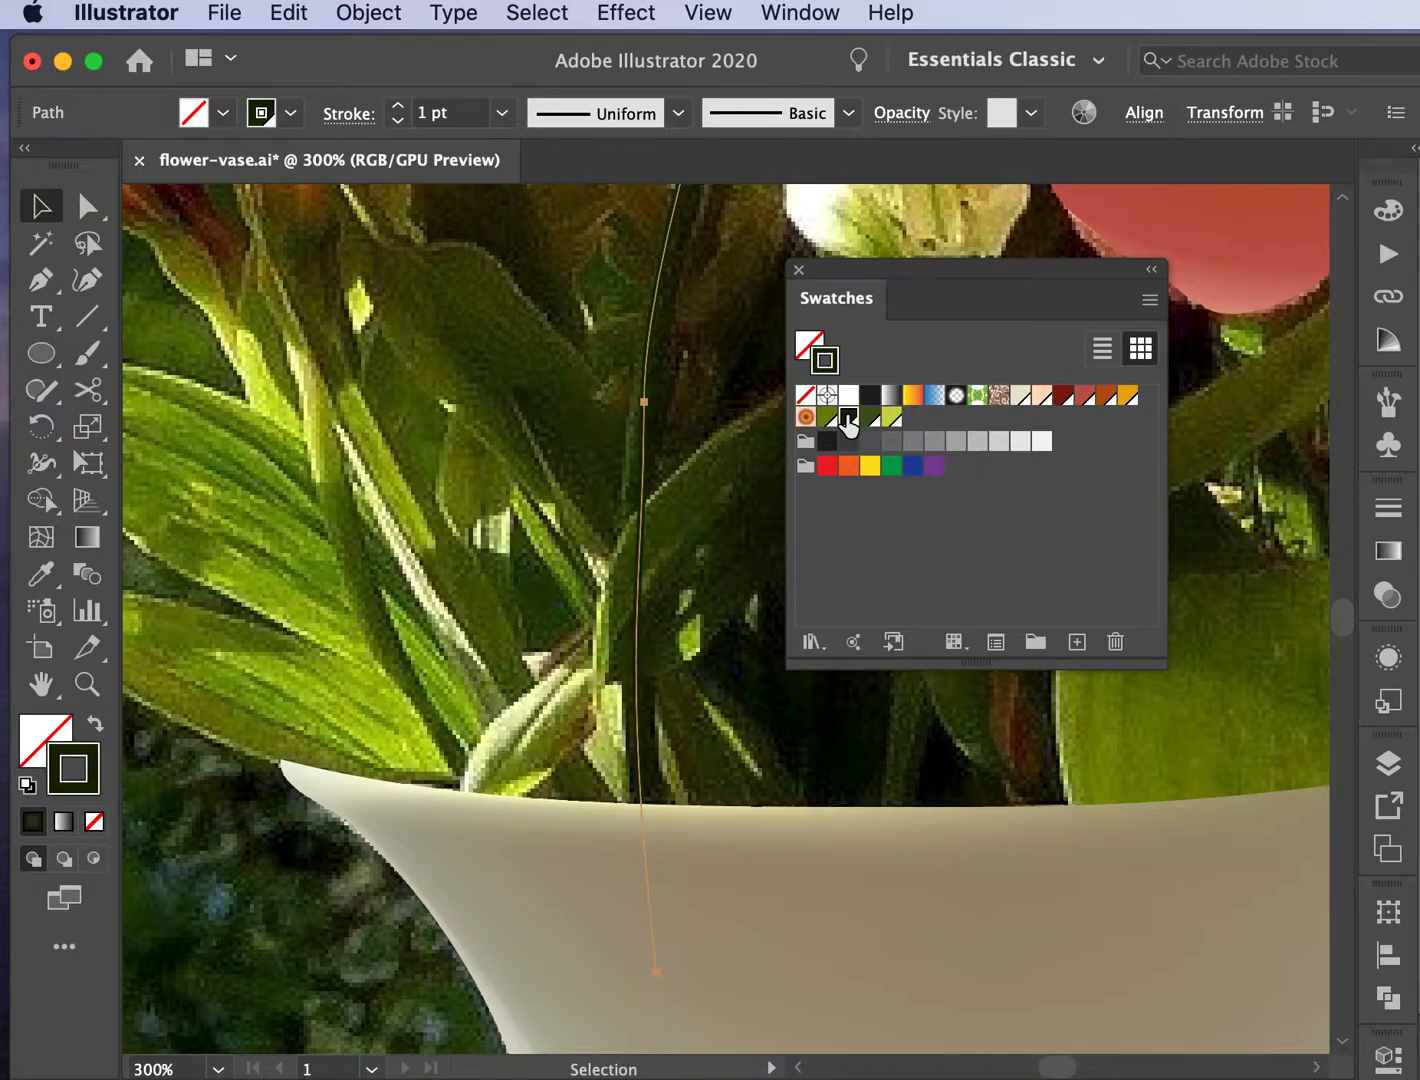
Step: Set the dark stem's stroke weight to 4 pt
click(398, 107)
click(399, 107)
click(398, 108)
click(399, 108)
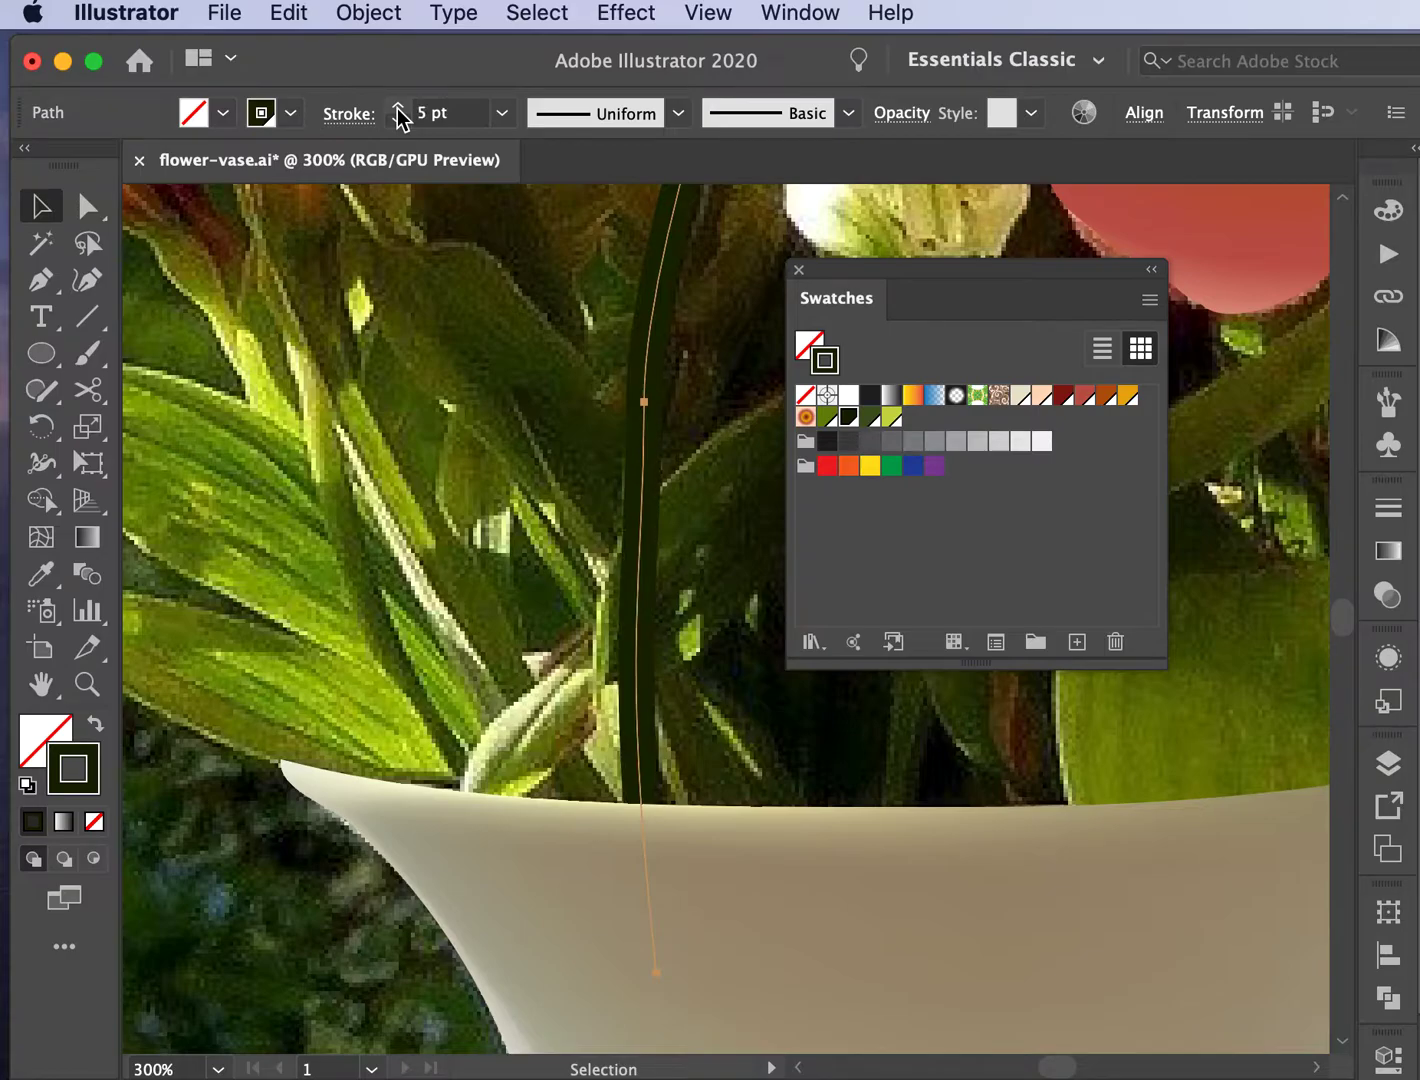
click(398, 121)
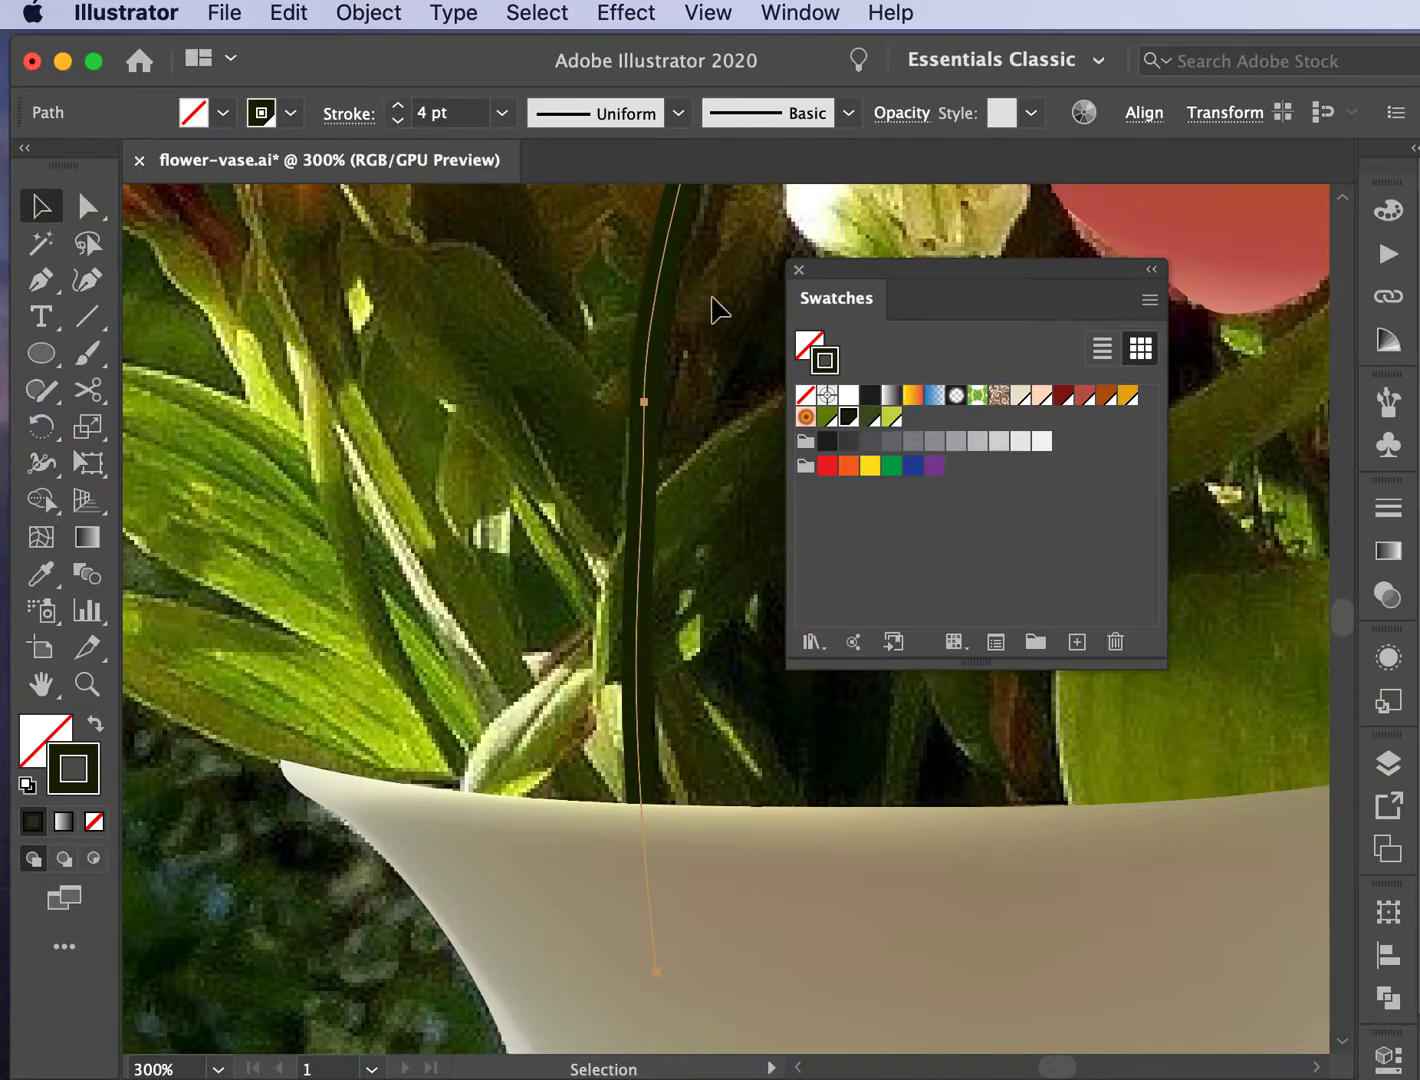
Step: Paste a copy of the stem in front, give it a 0.5 pt "stem medium" stroke, and deselect it
scroll(712, 299, up, 5)
scroll(711, 298, right, 2)
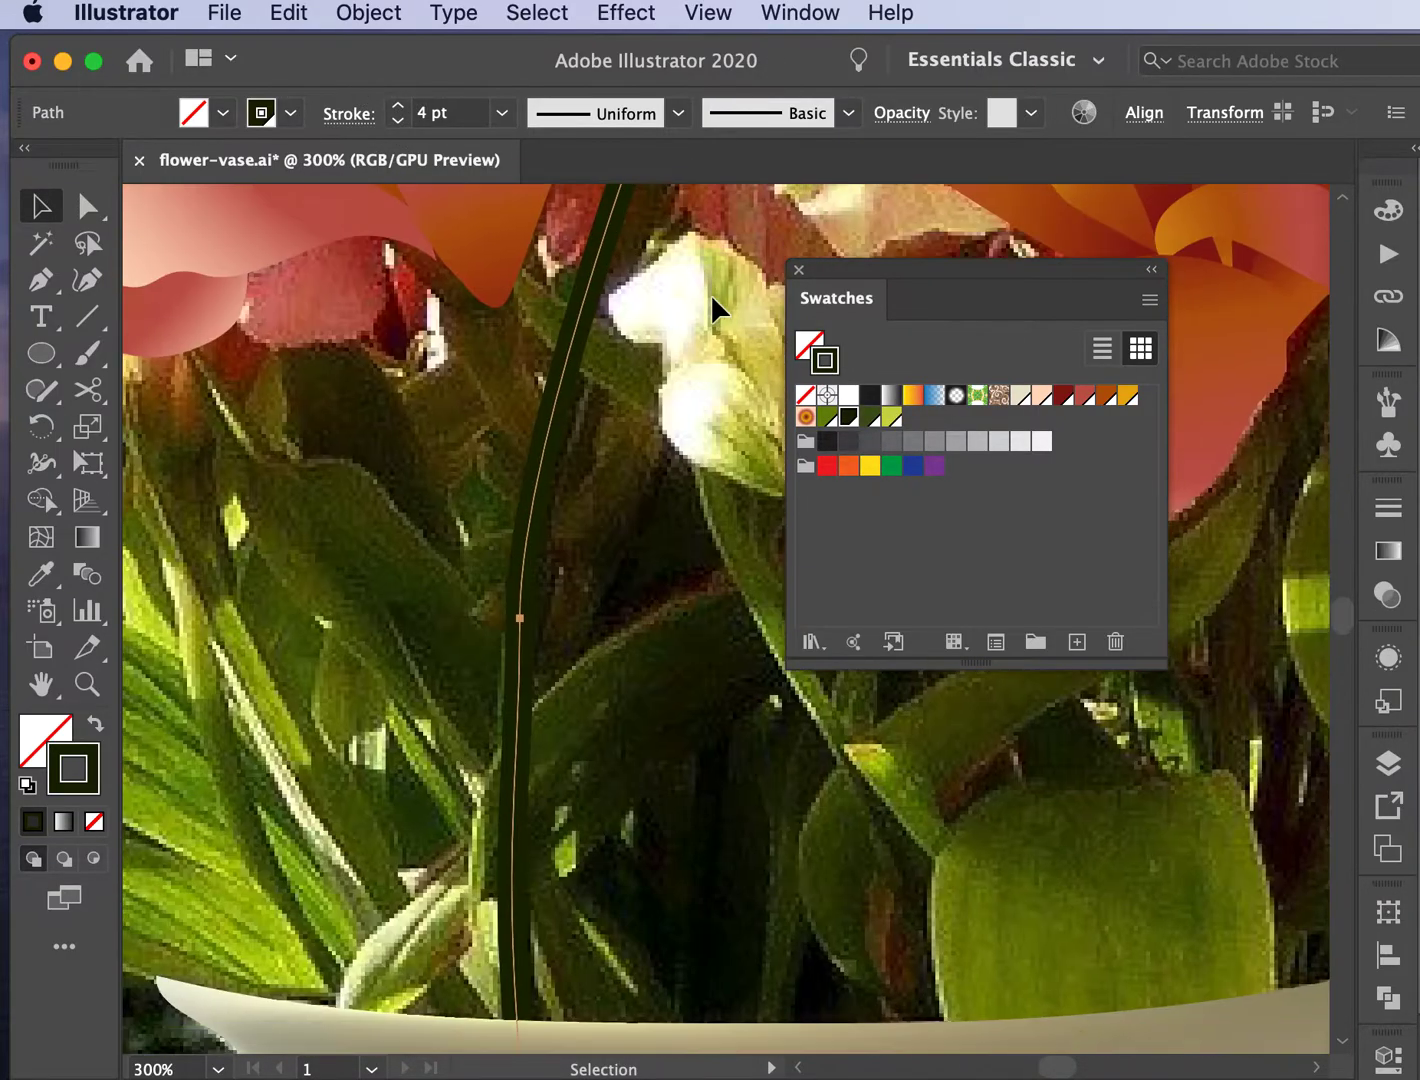
key(super+minus)
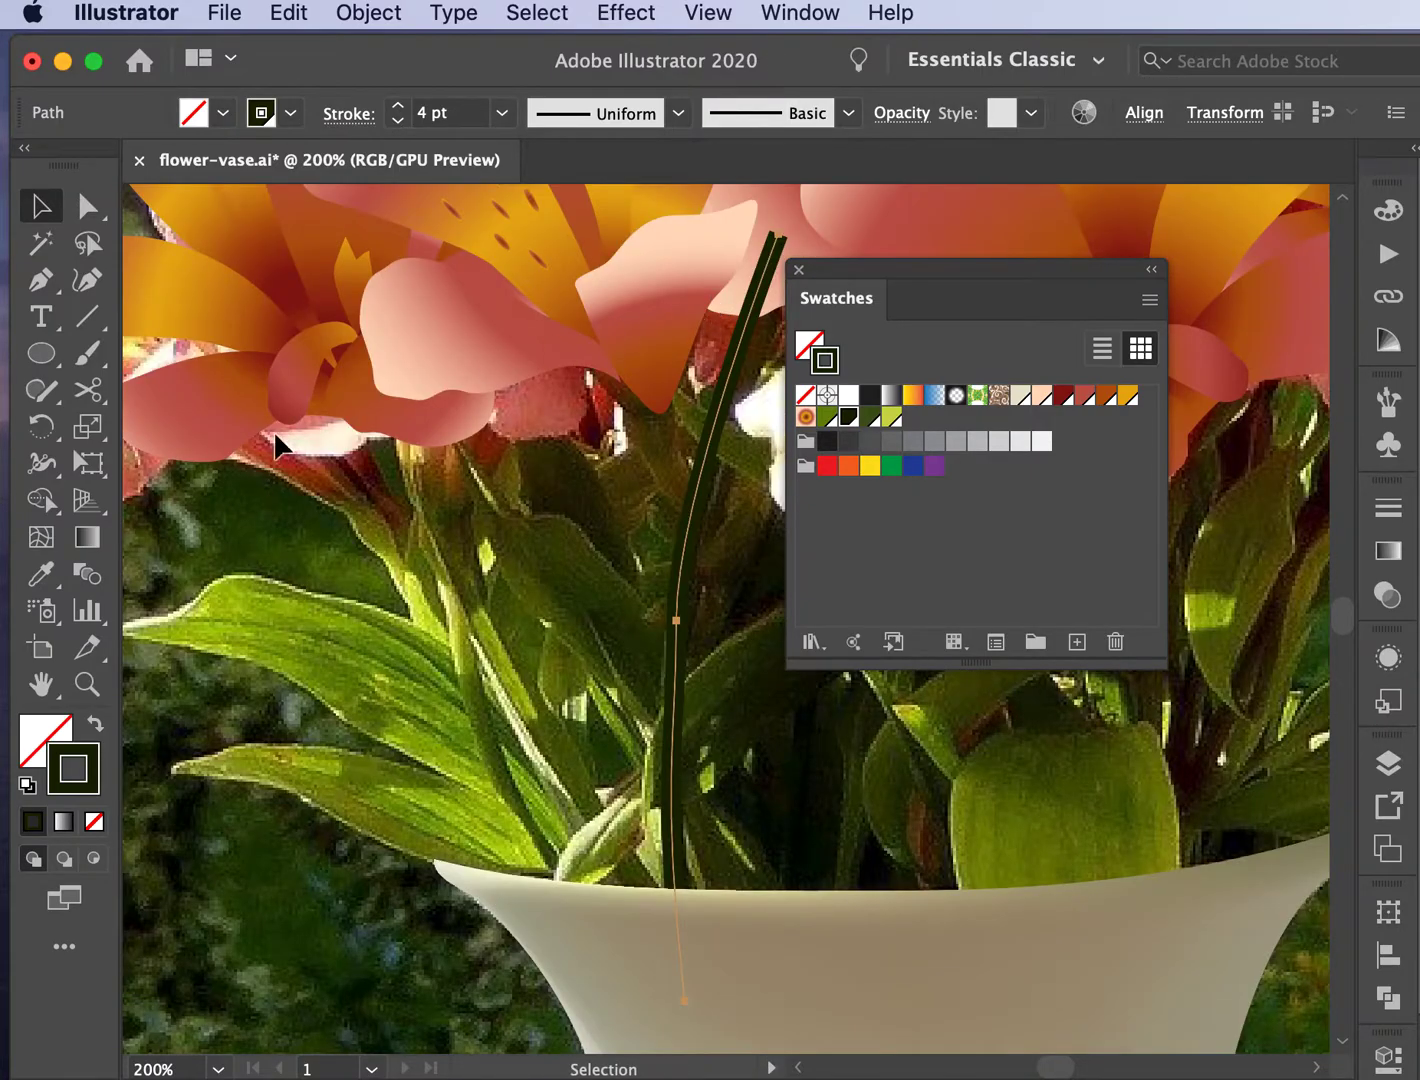
scroll(435, 550, right, 4)
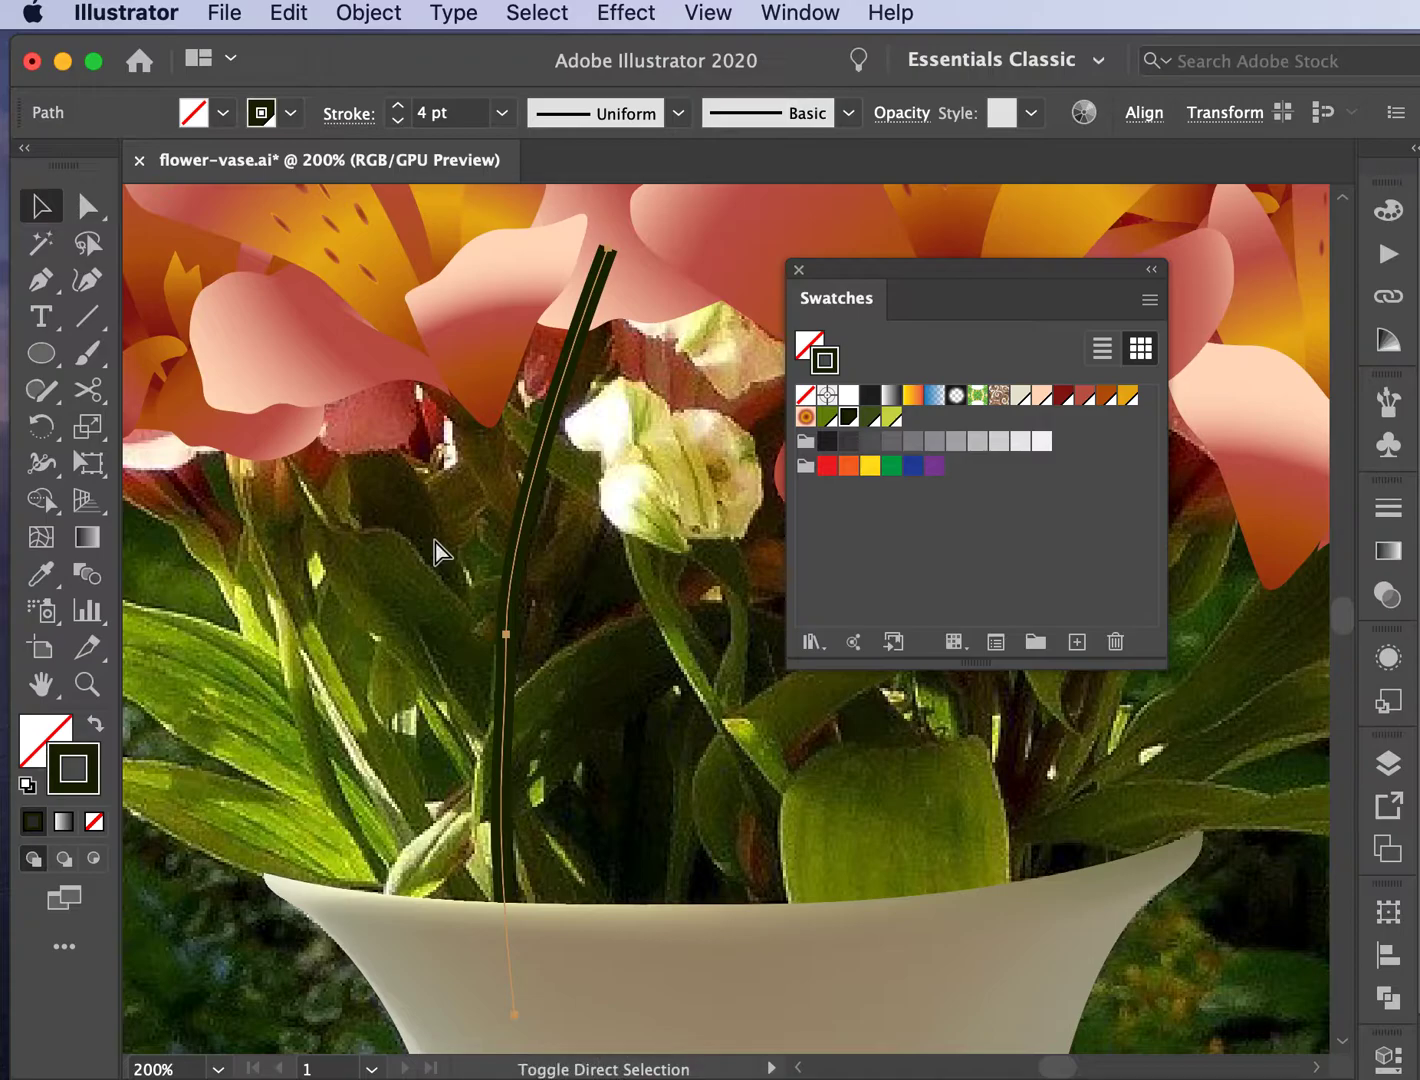
click(870, 418)
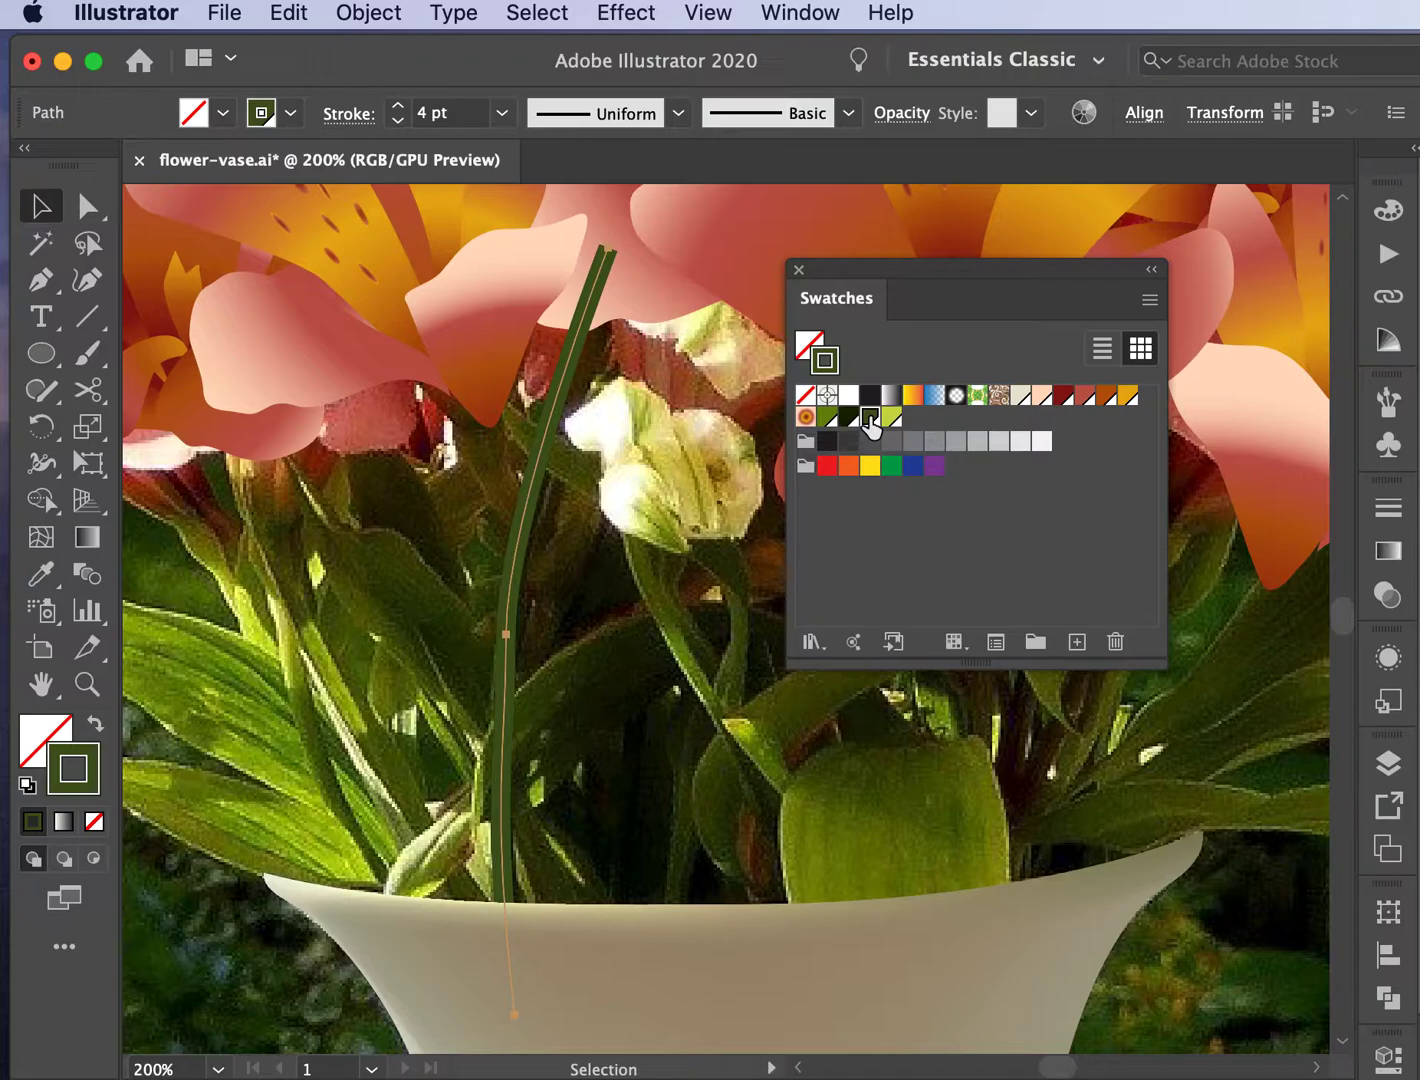
click(398, 120)
click(399, 121)
click(399, 121)
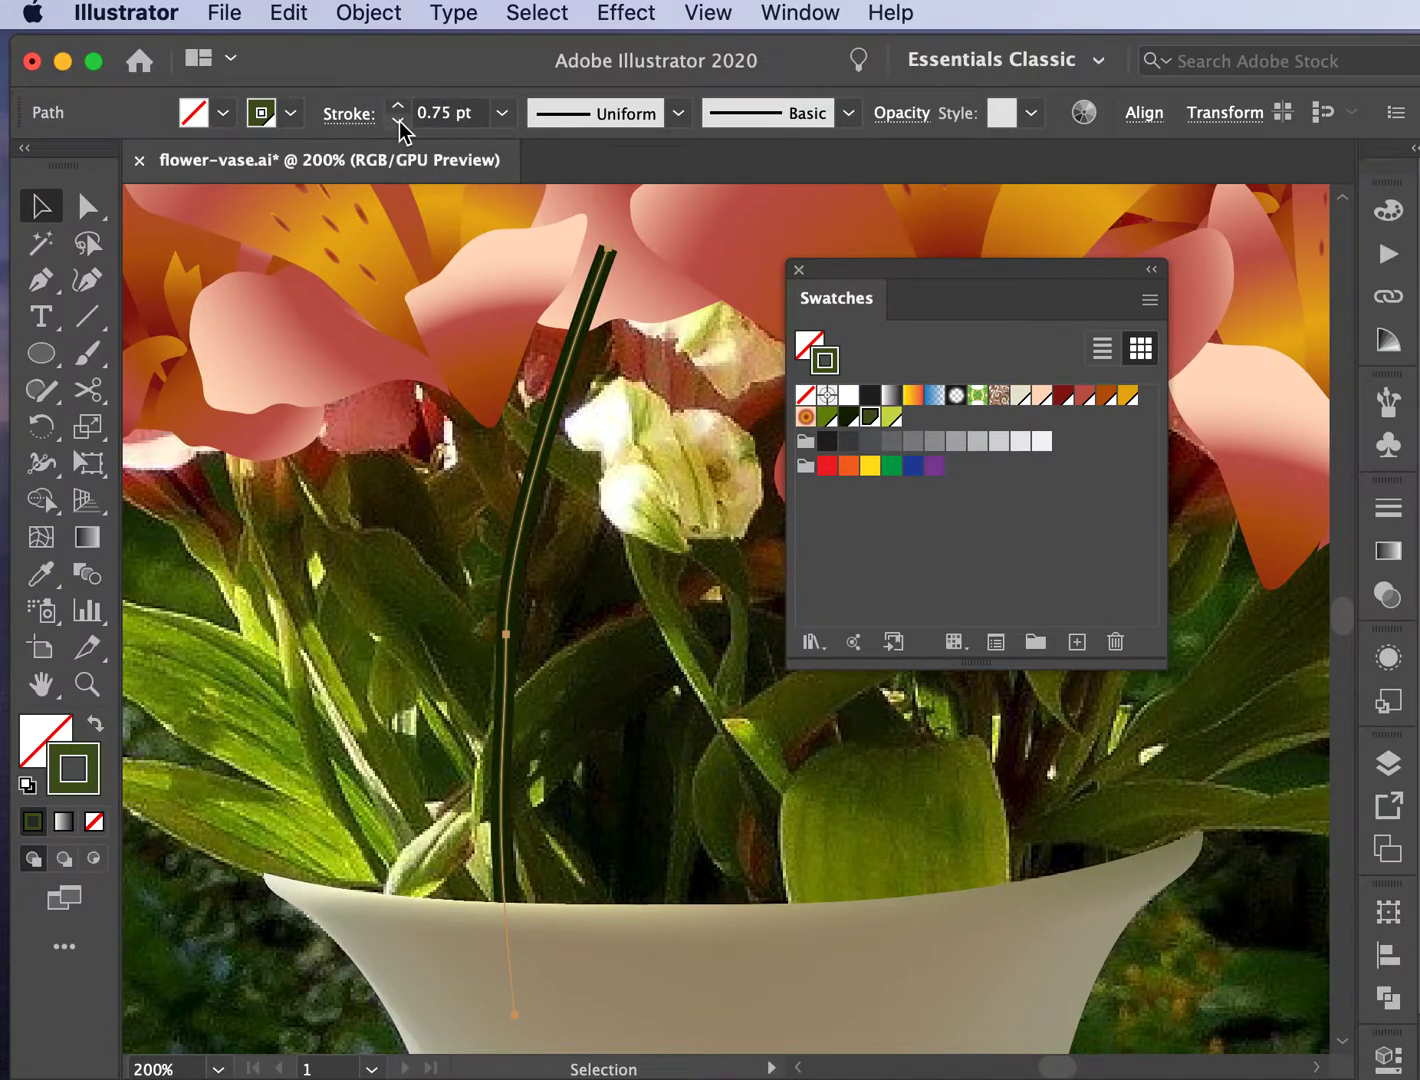
click(502, 114)
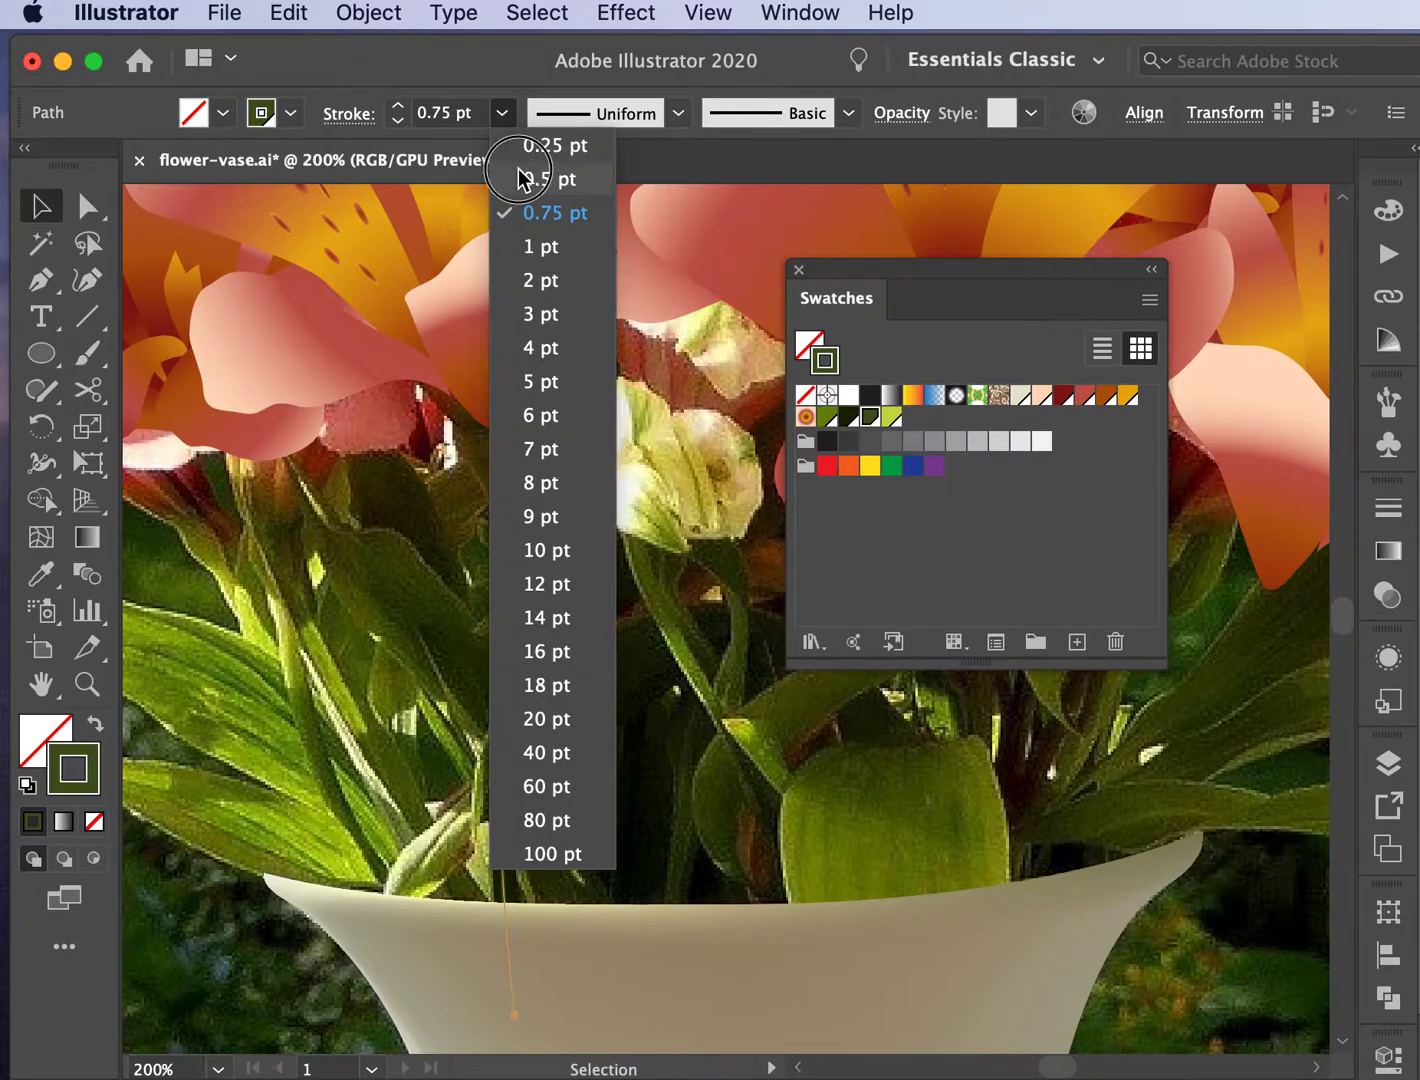
click(530, 179)
click(410, 324)
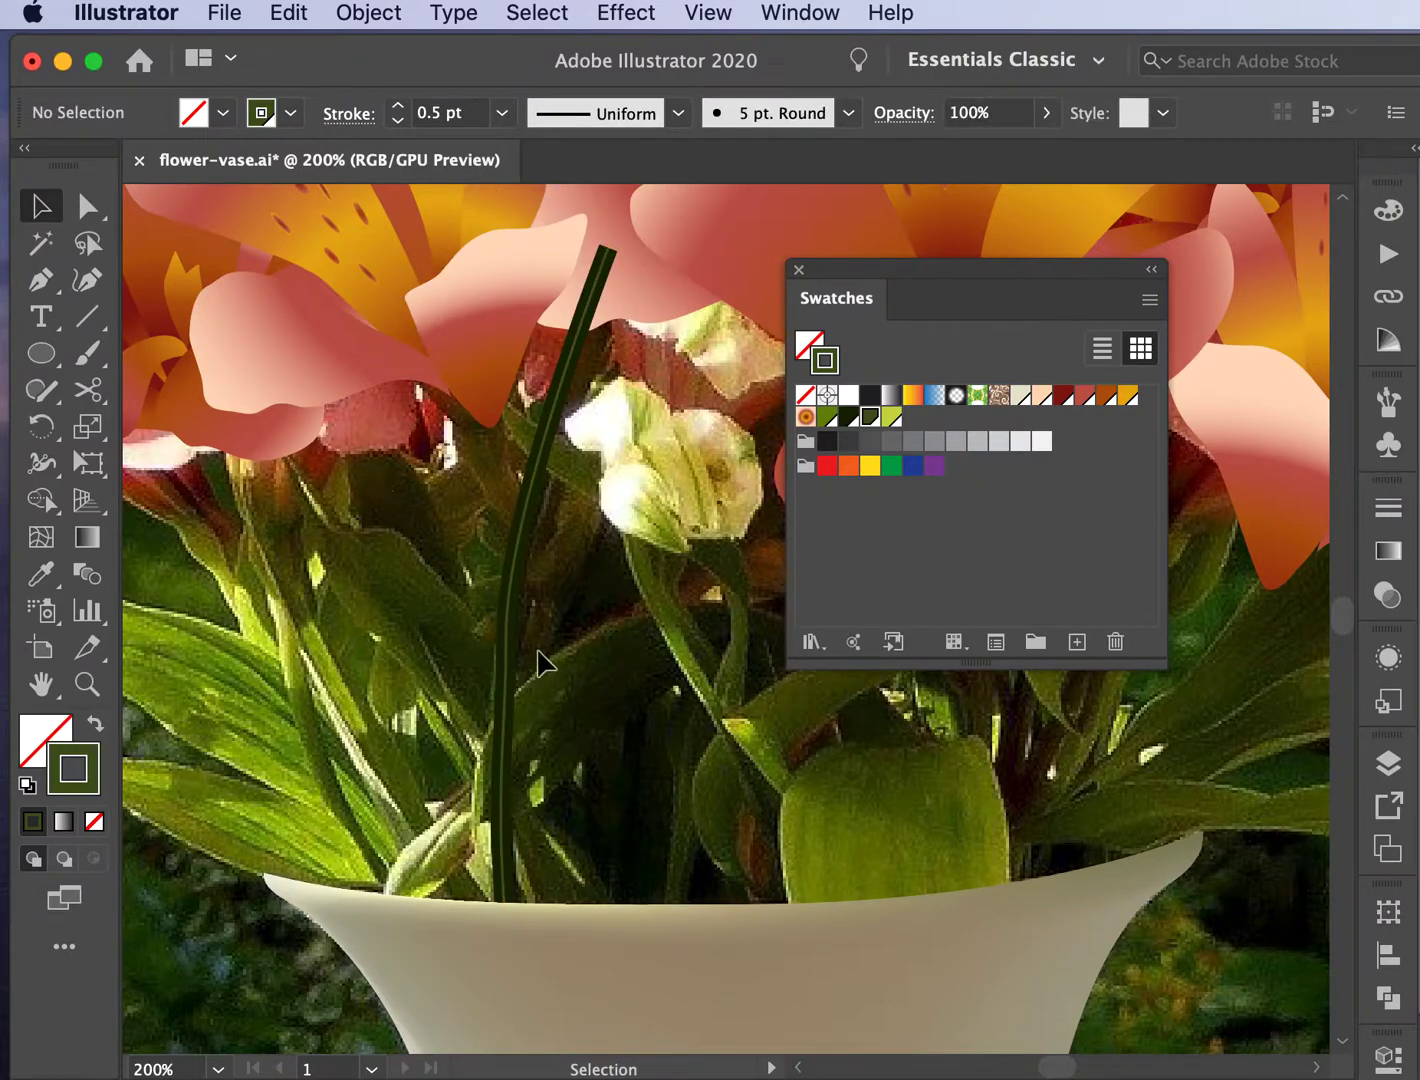
Step: Select both overlapping stem paths and check the spacing setting in Blend Options without changing it
drag(571, 552, 466, 495)
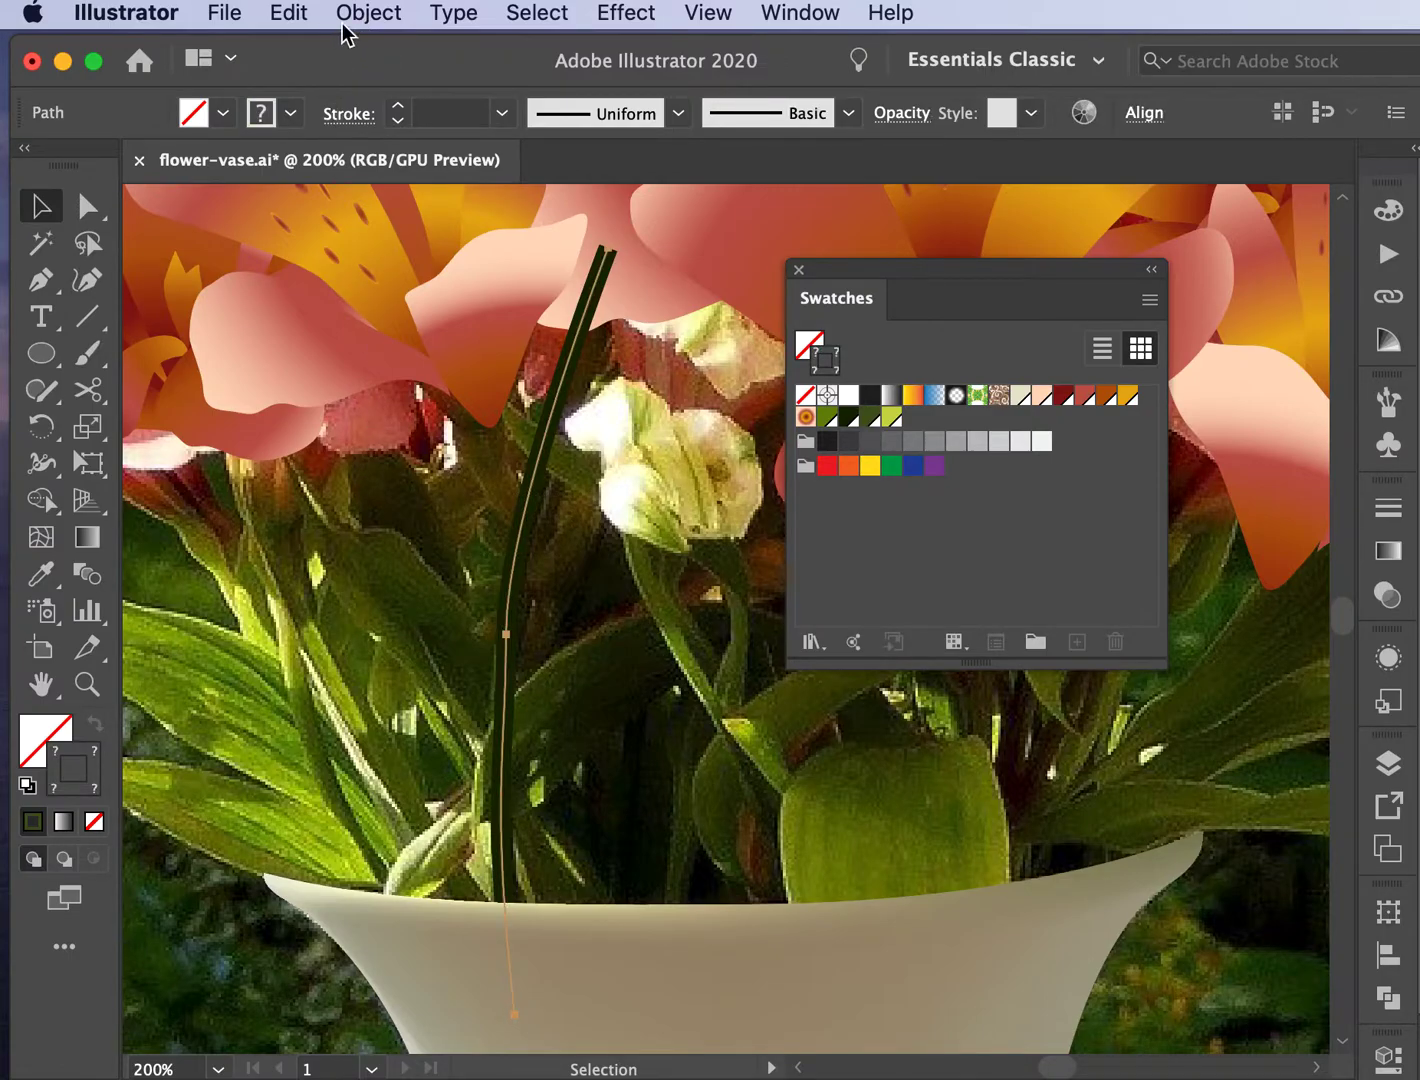
click(344, 18)
mouse_move(388, 790)
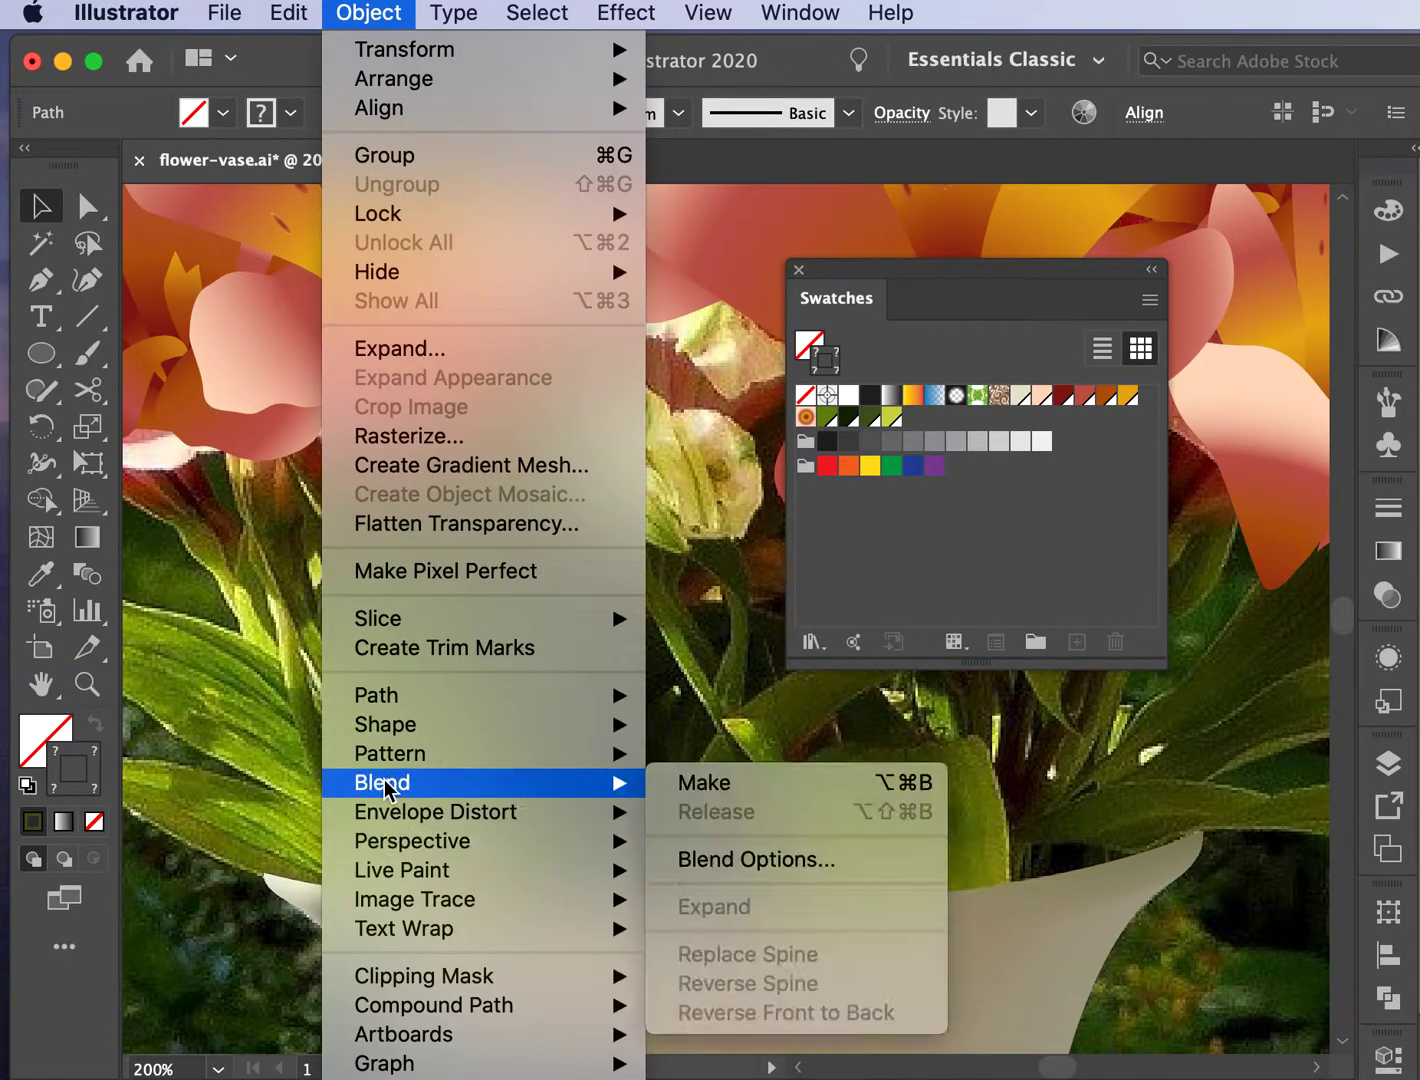
click(721, 862)
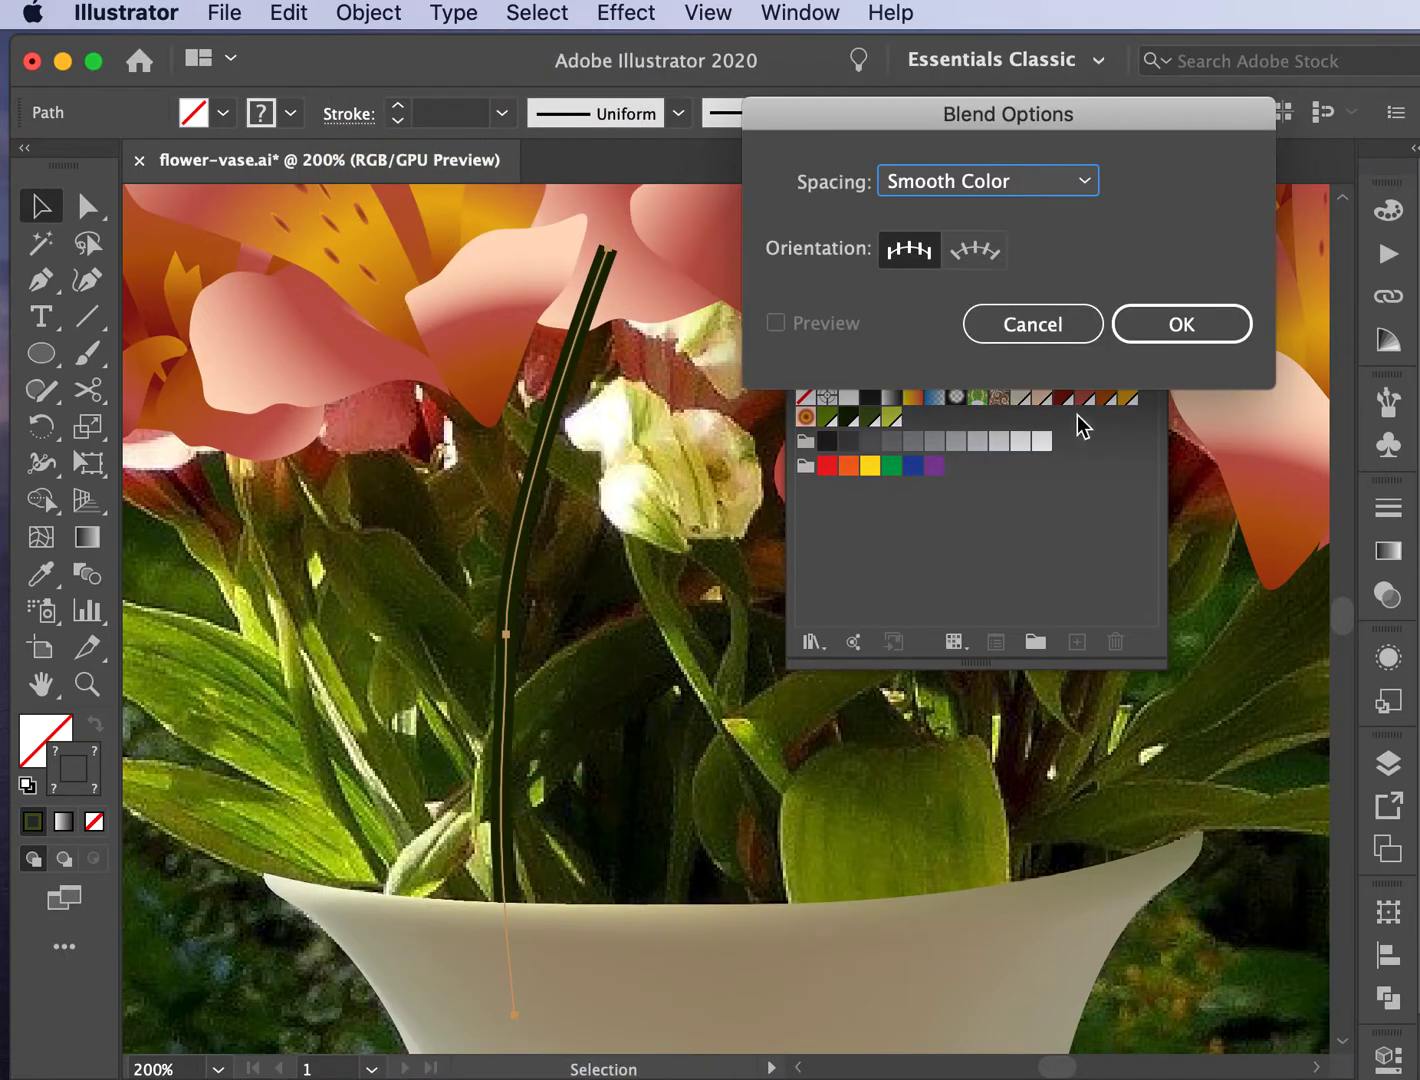
click(1035, 326)
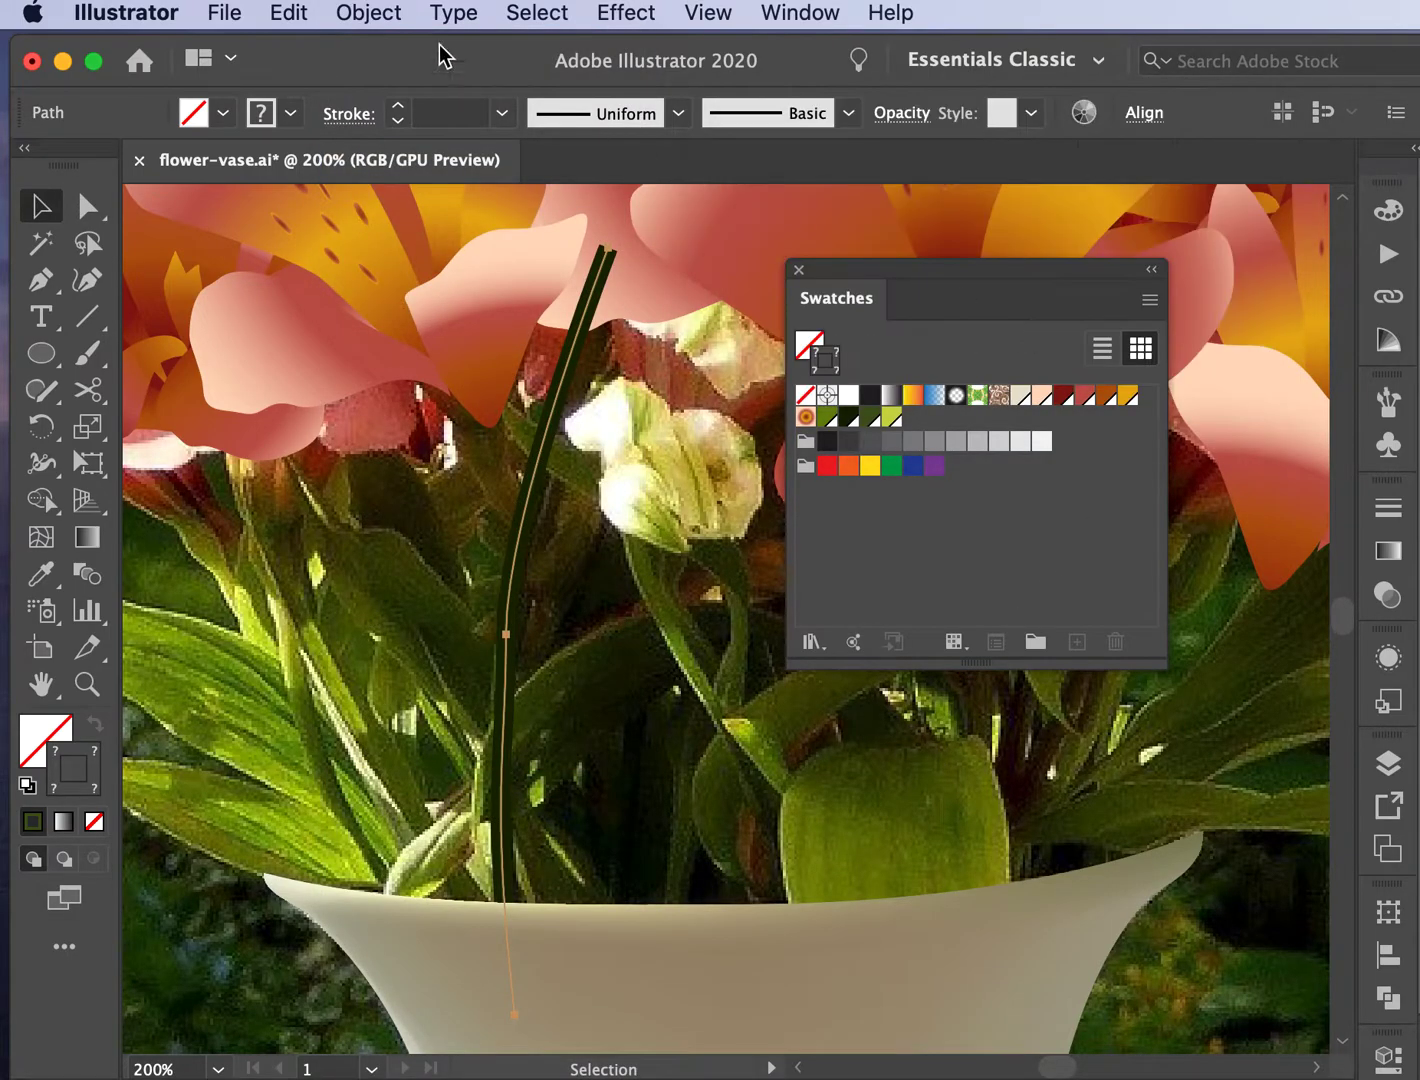
Step: Make a blend from the two selected stem paths and deselect it
click(362, 22)
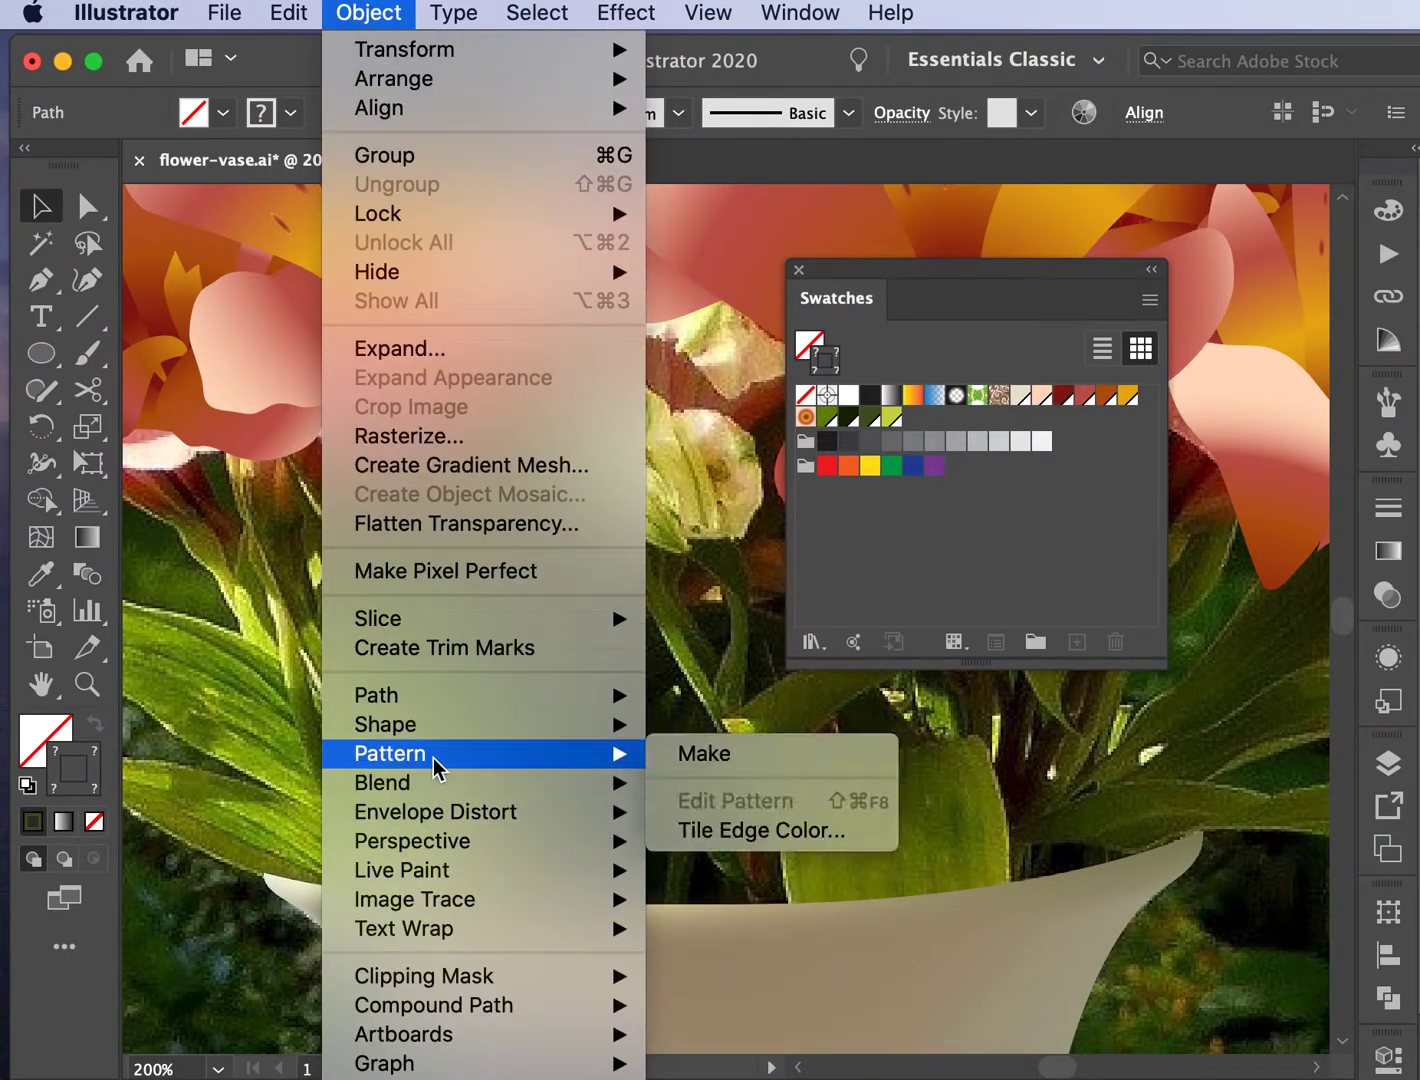
mouse_move(425, 786)
click(695, 787)
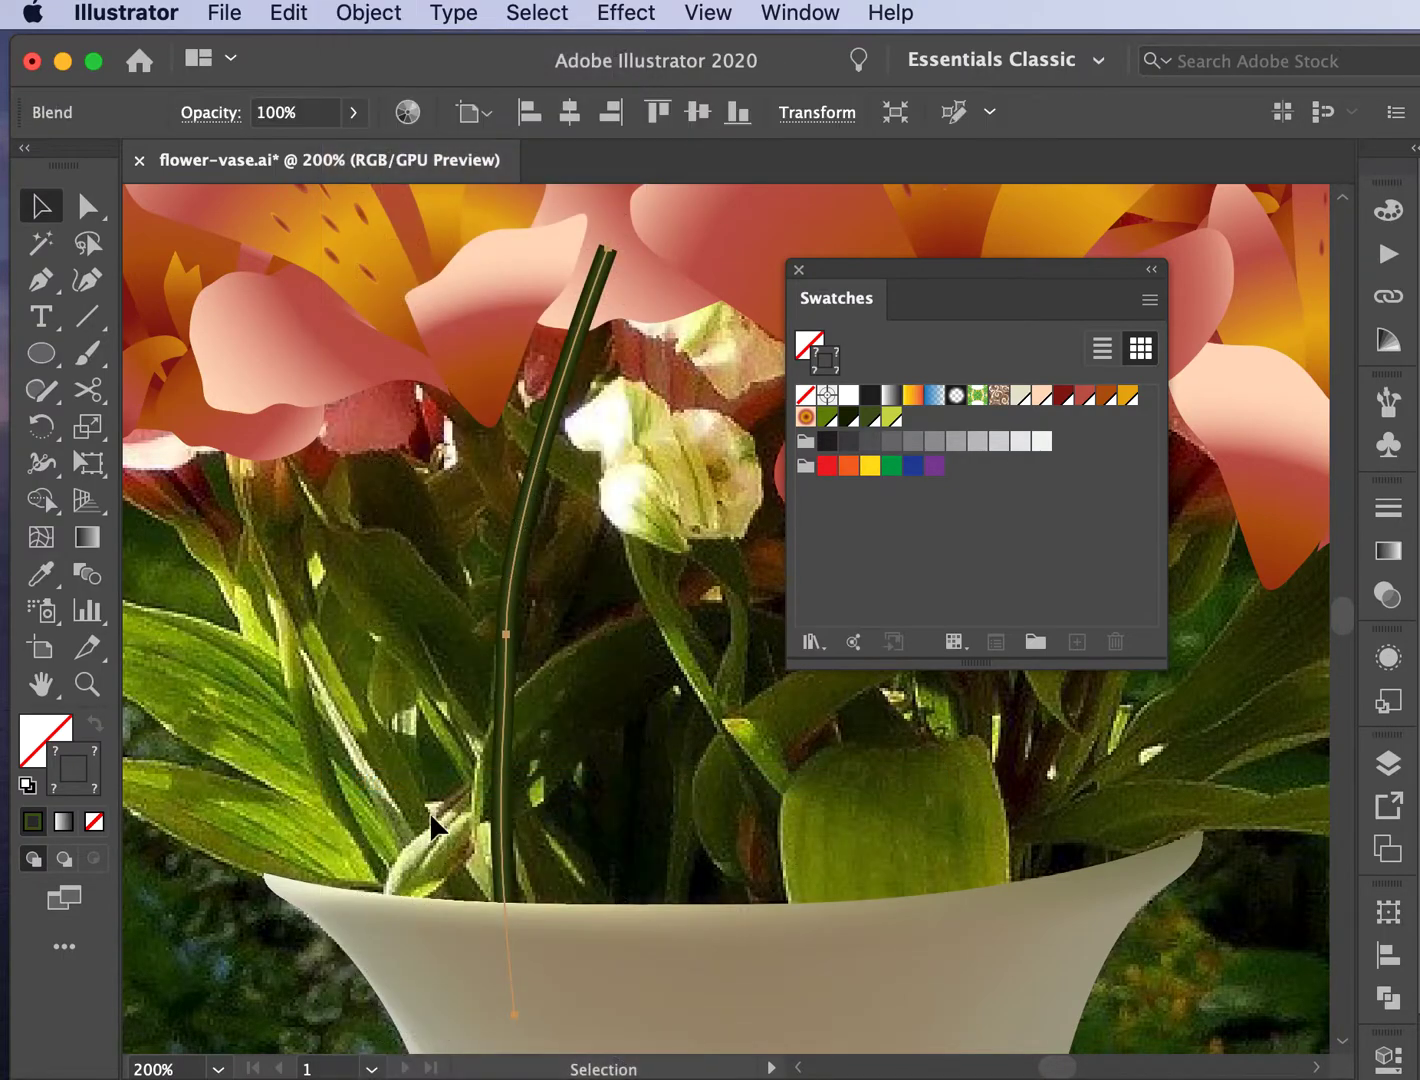
click(603, 593)
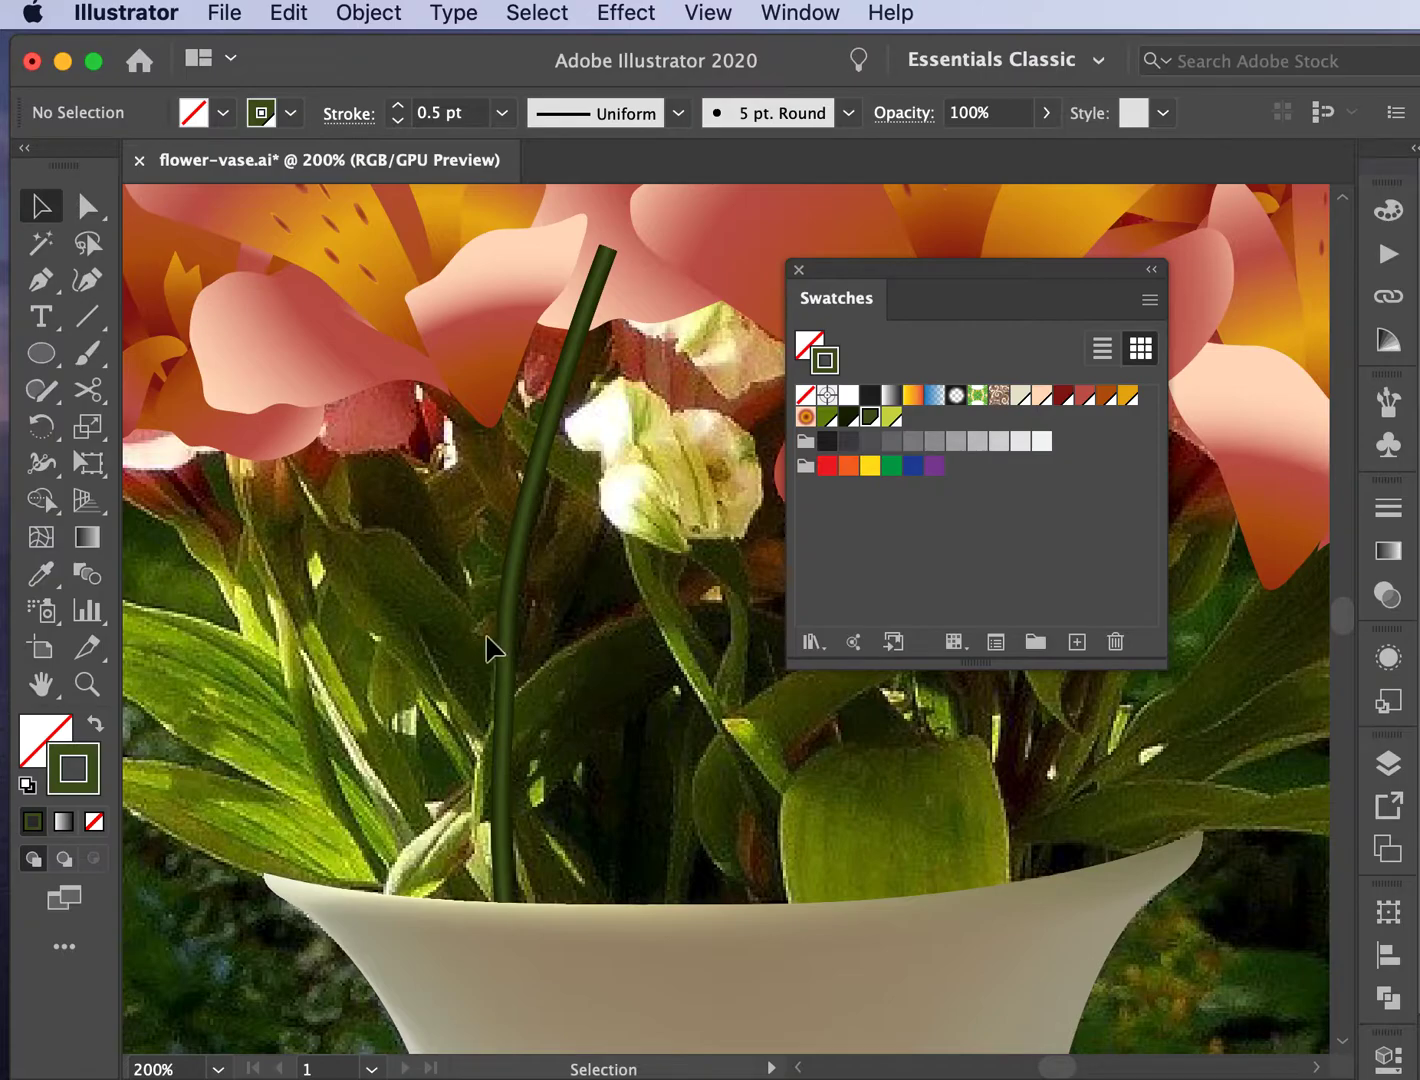
Step: Draw a second curved stem path with the Pen tool, from the lily left of the blended stem down into the vase
click(43, 285)
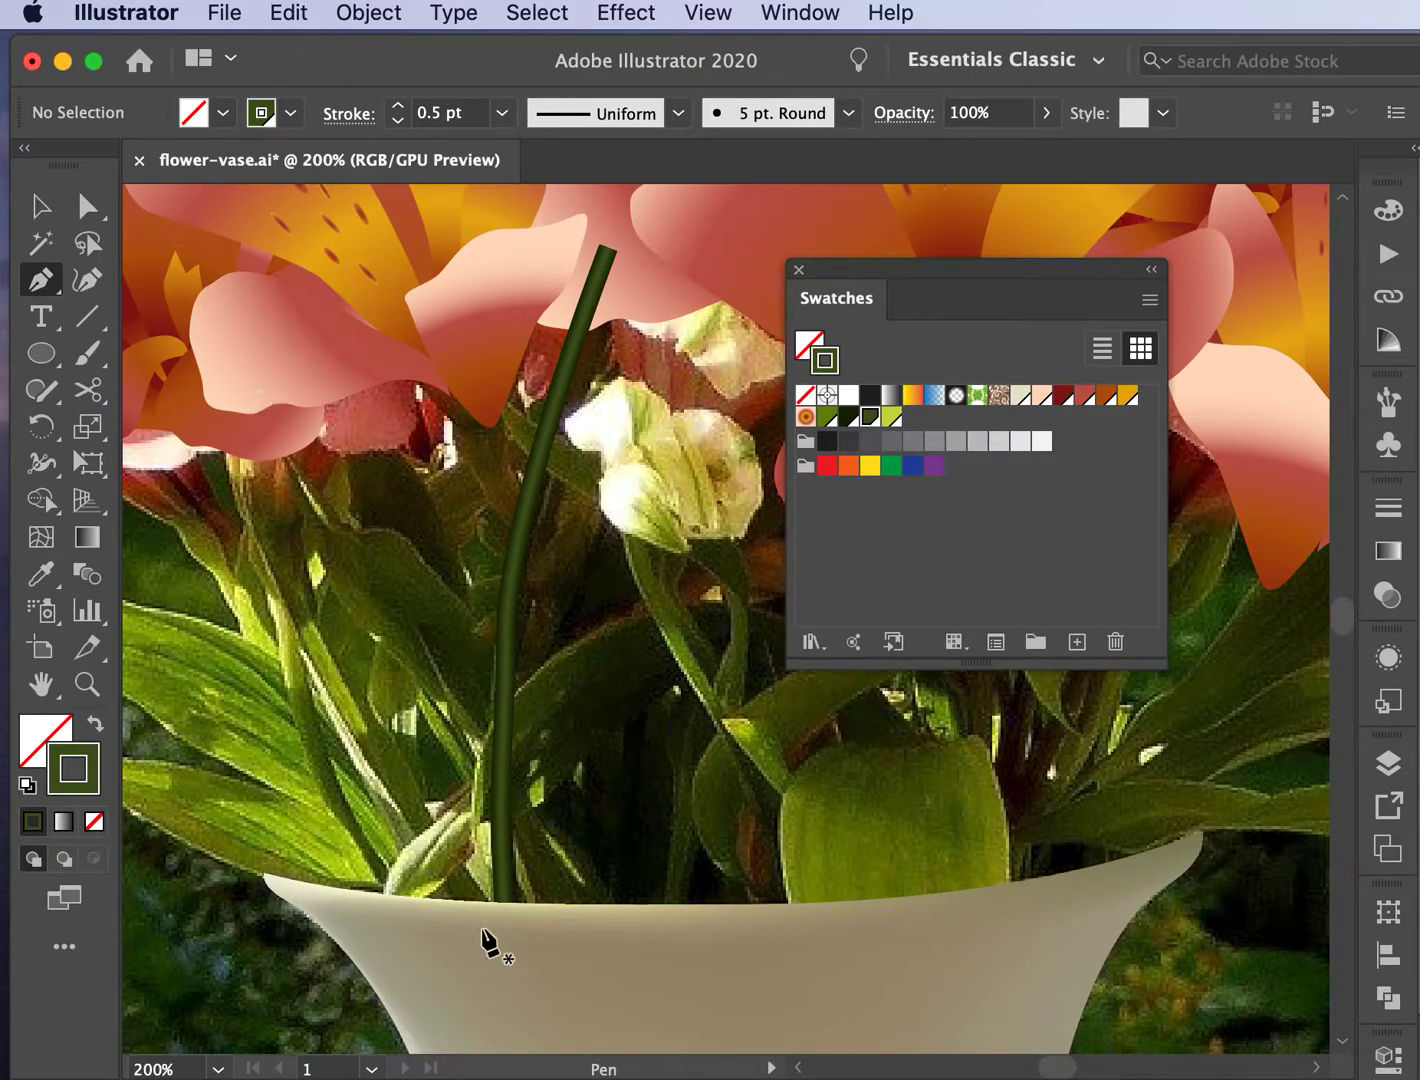
click(243, 428)
click(317, 728)
drag(316, 728, 355, 796)
key(super+z)
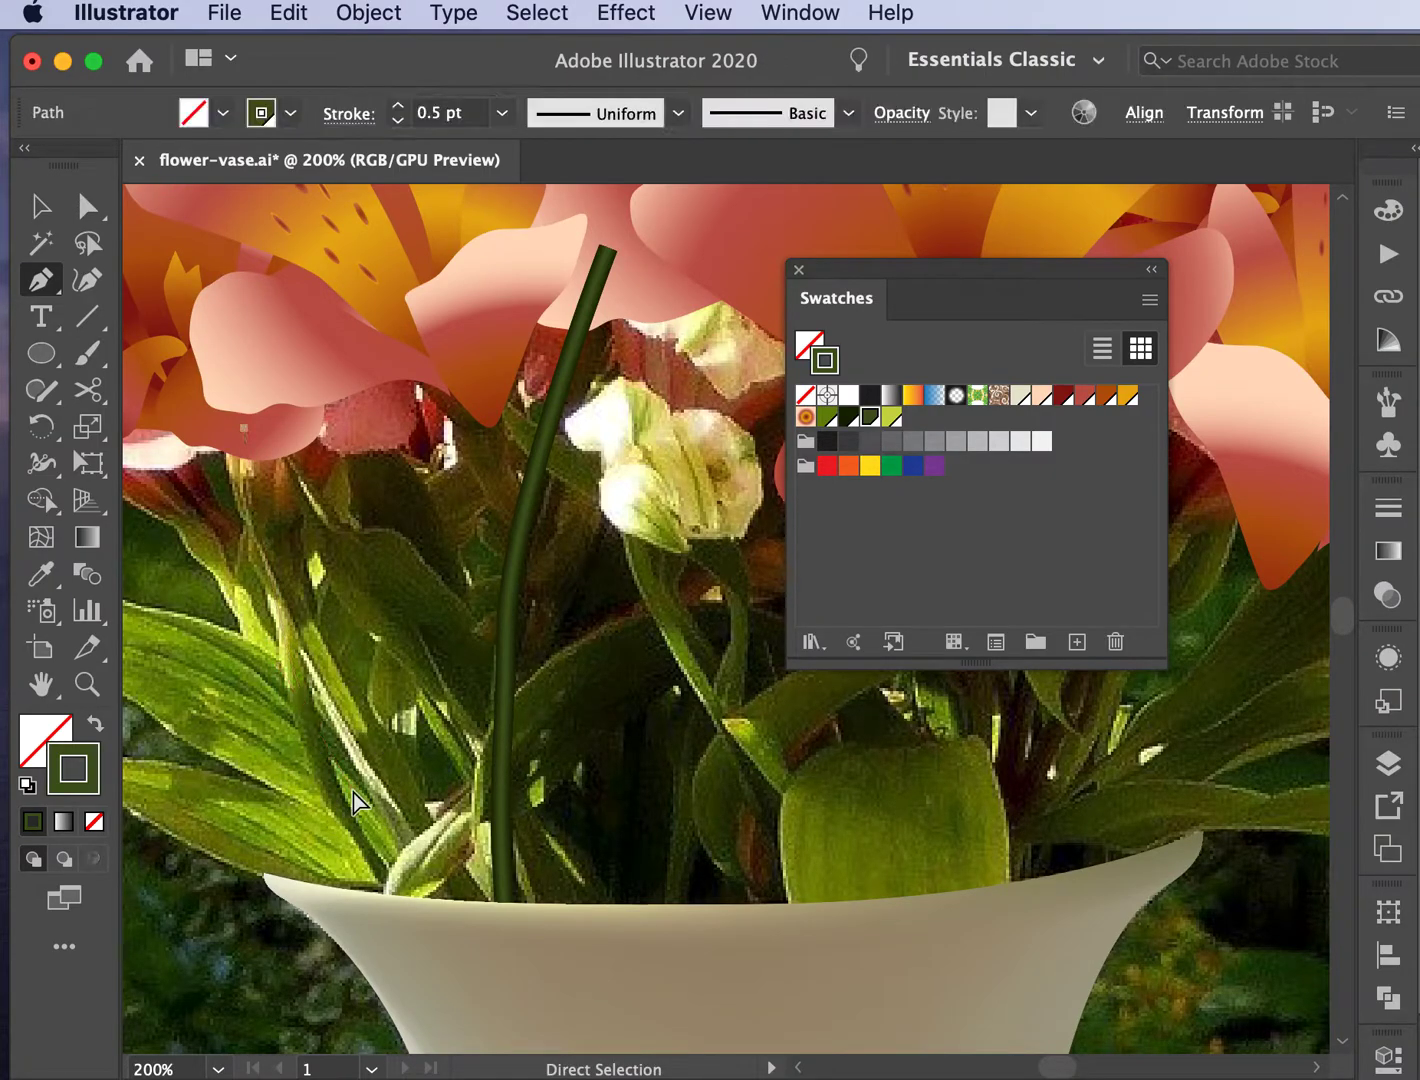
drag(309, 751, 330, 812)
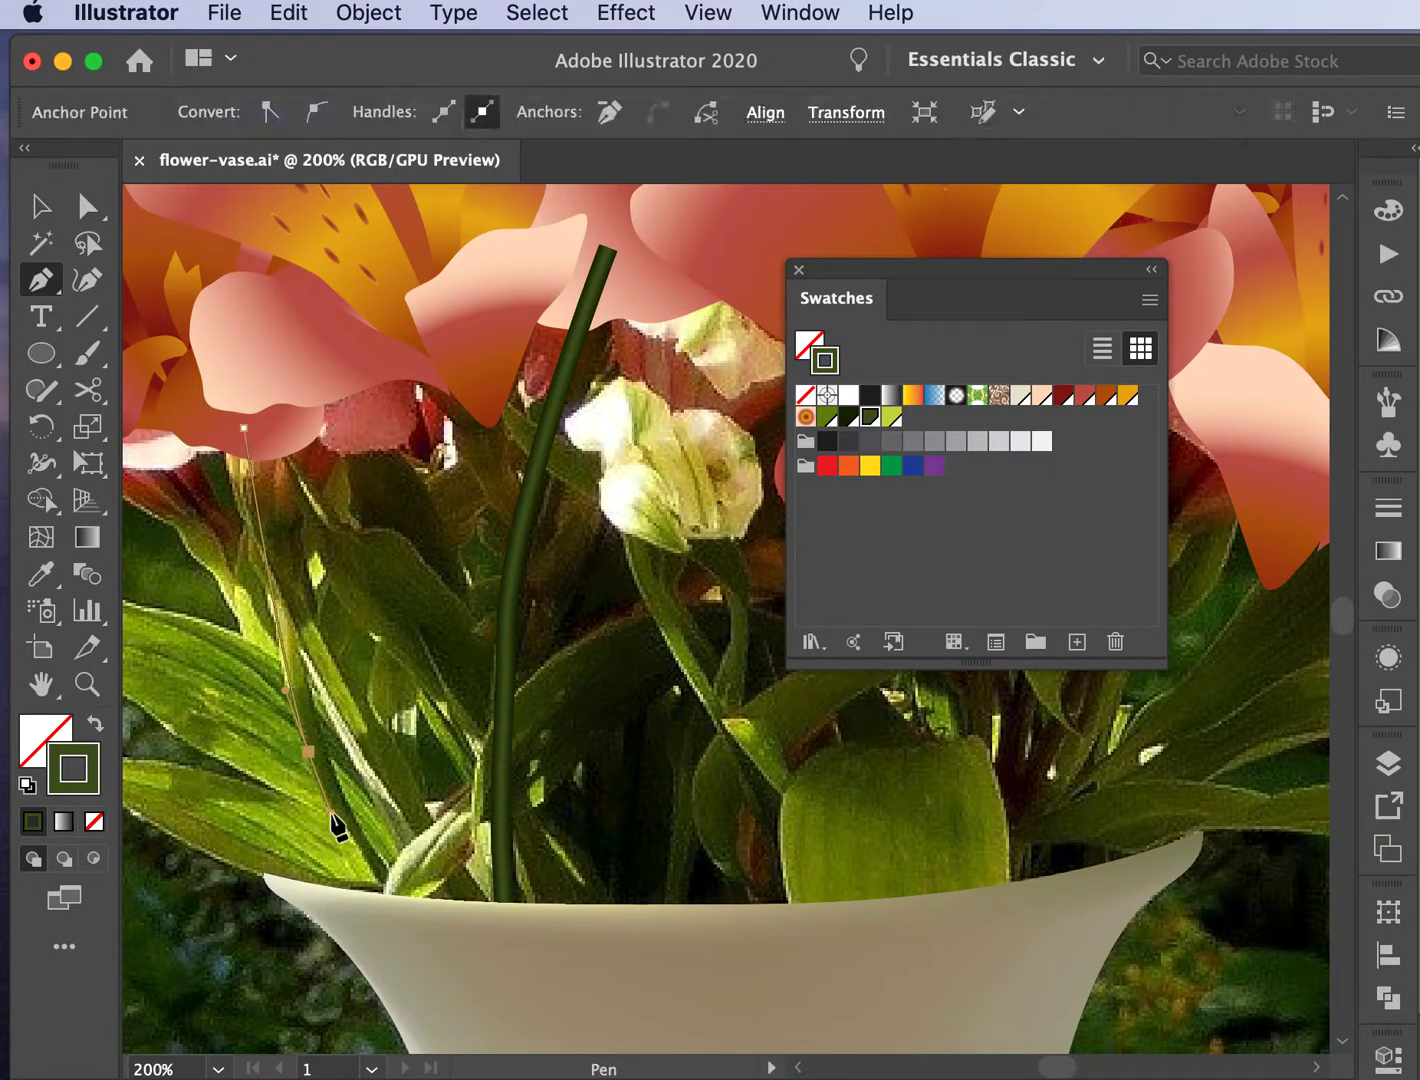
click(438, 949)
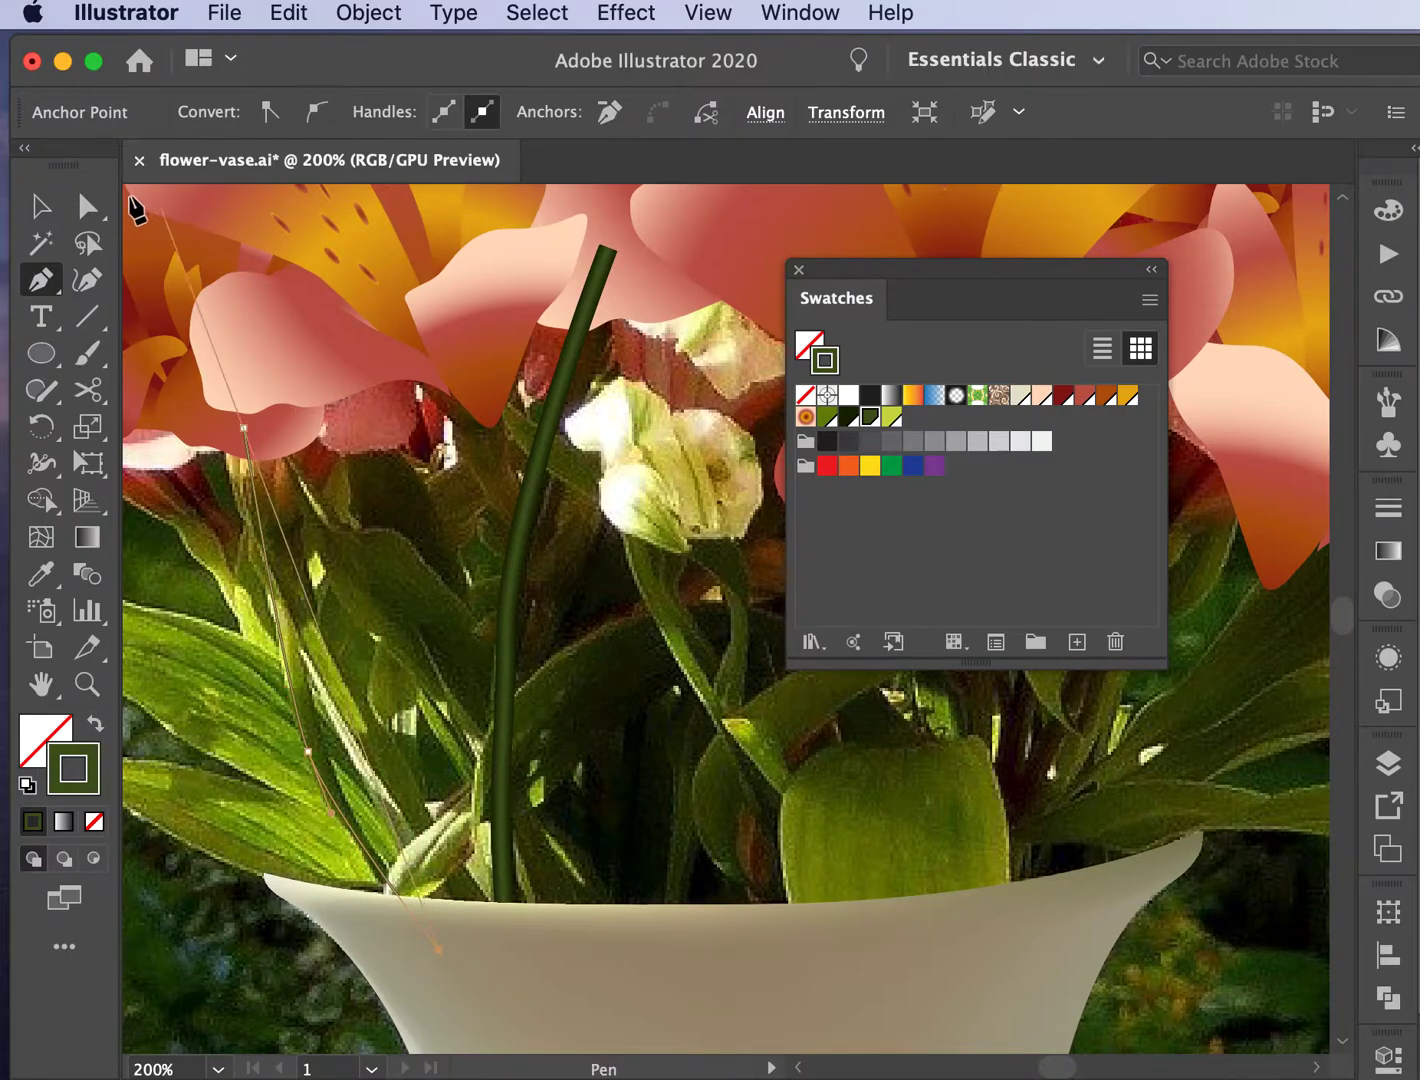
Step: Give the second stem path the brighter green swatch just before "stem dark" as stroke colour, and select the whole path
click(41, 207)
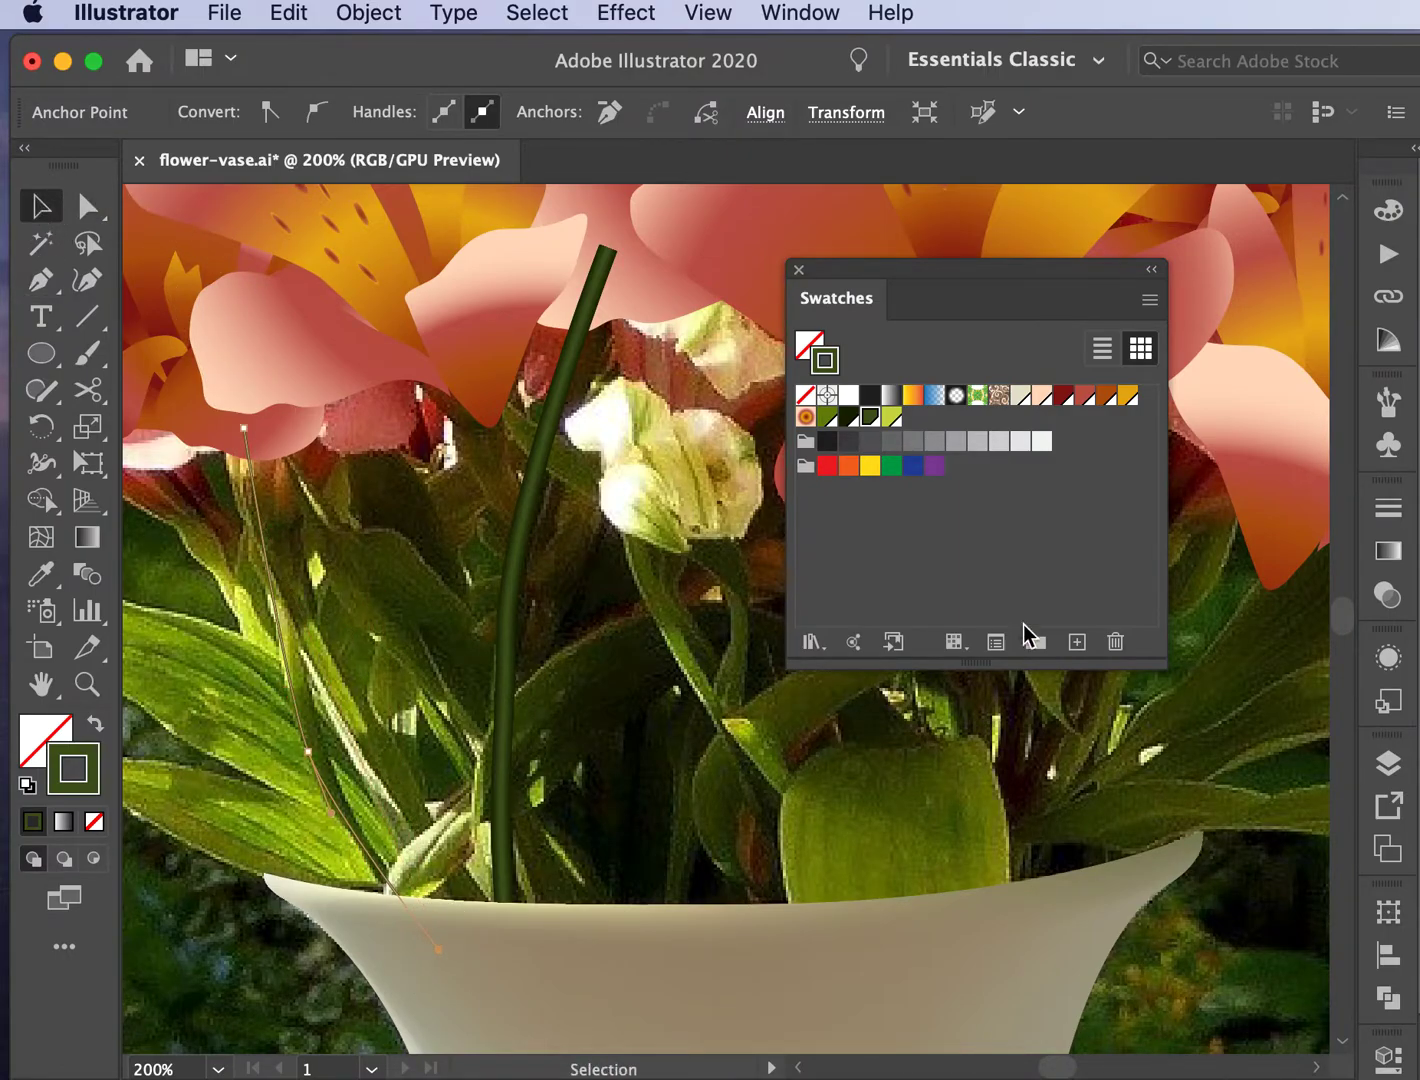
click(826, 417)
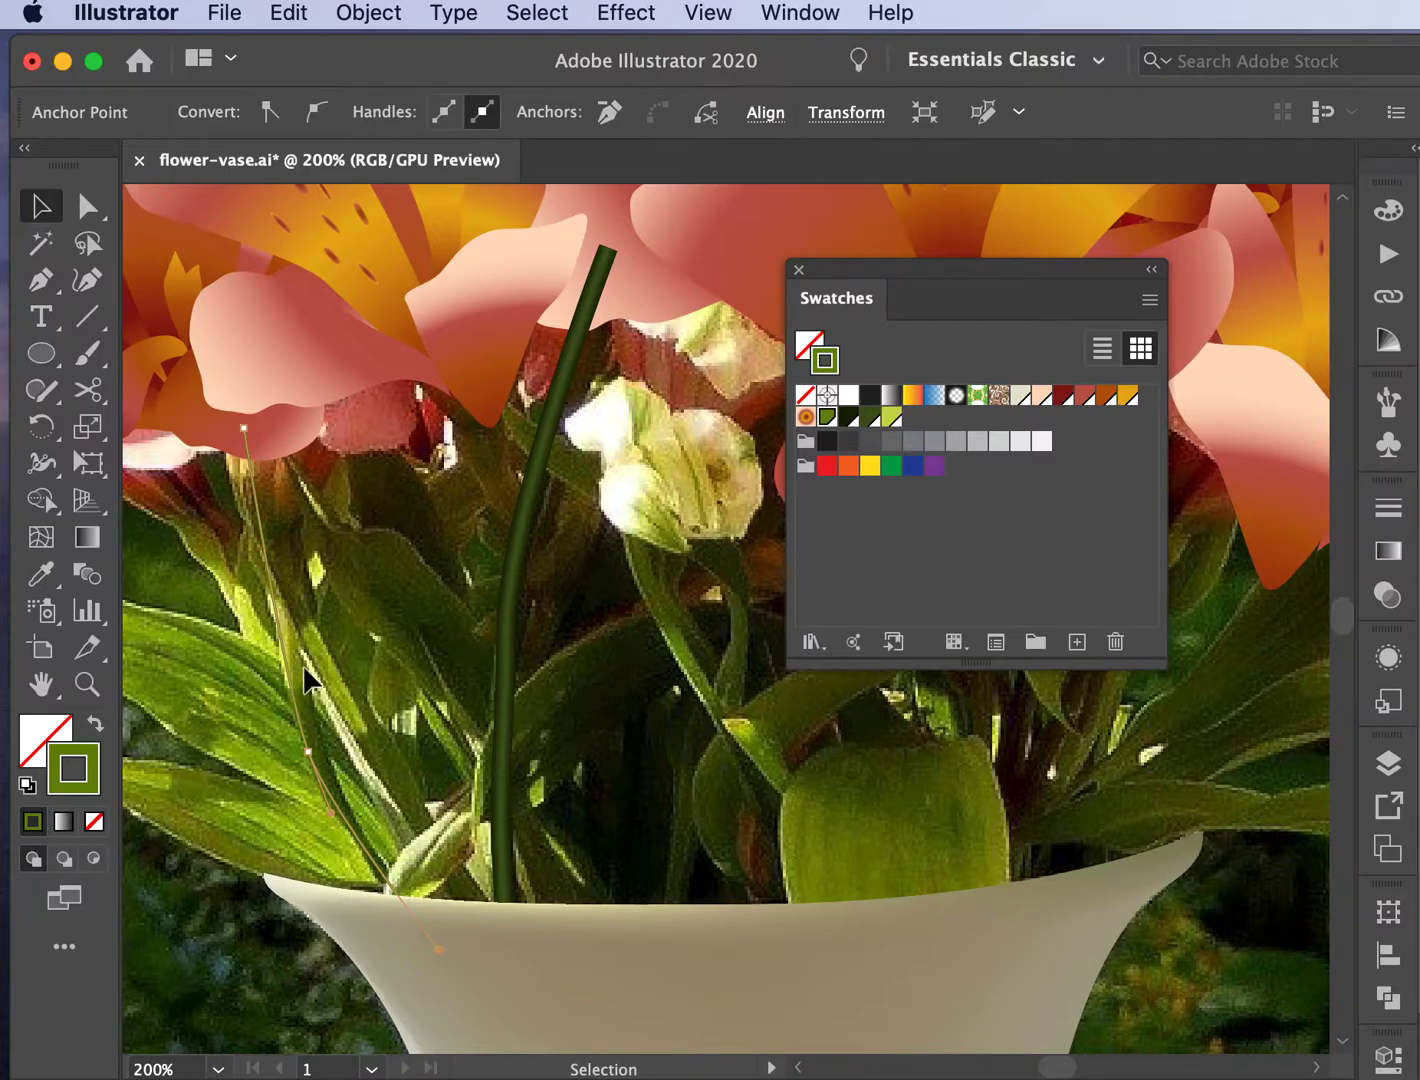
click(269, 578)
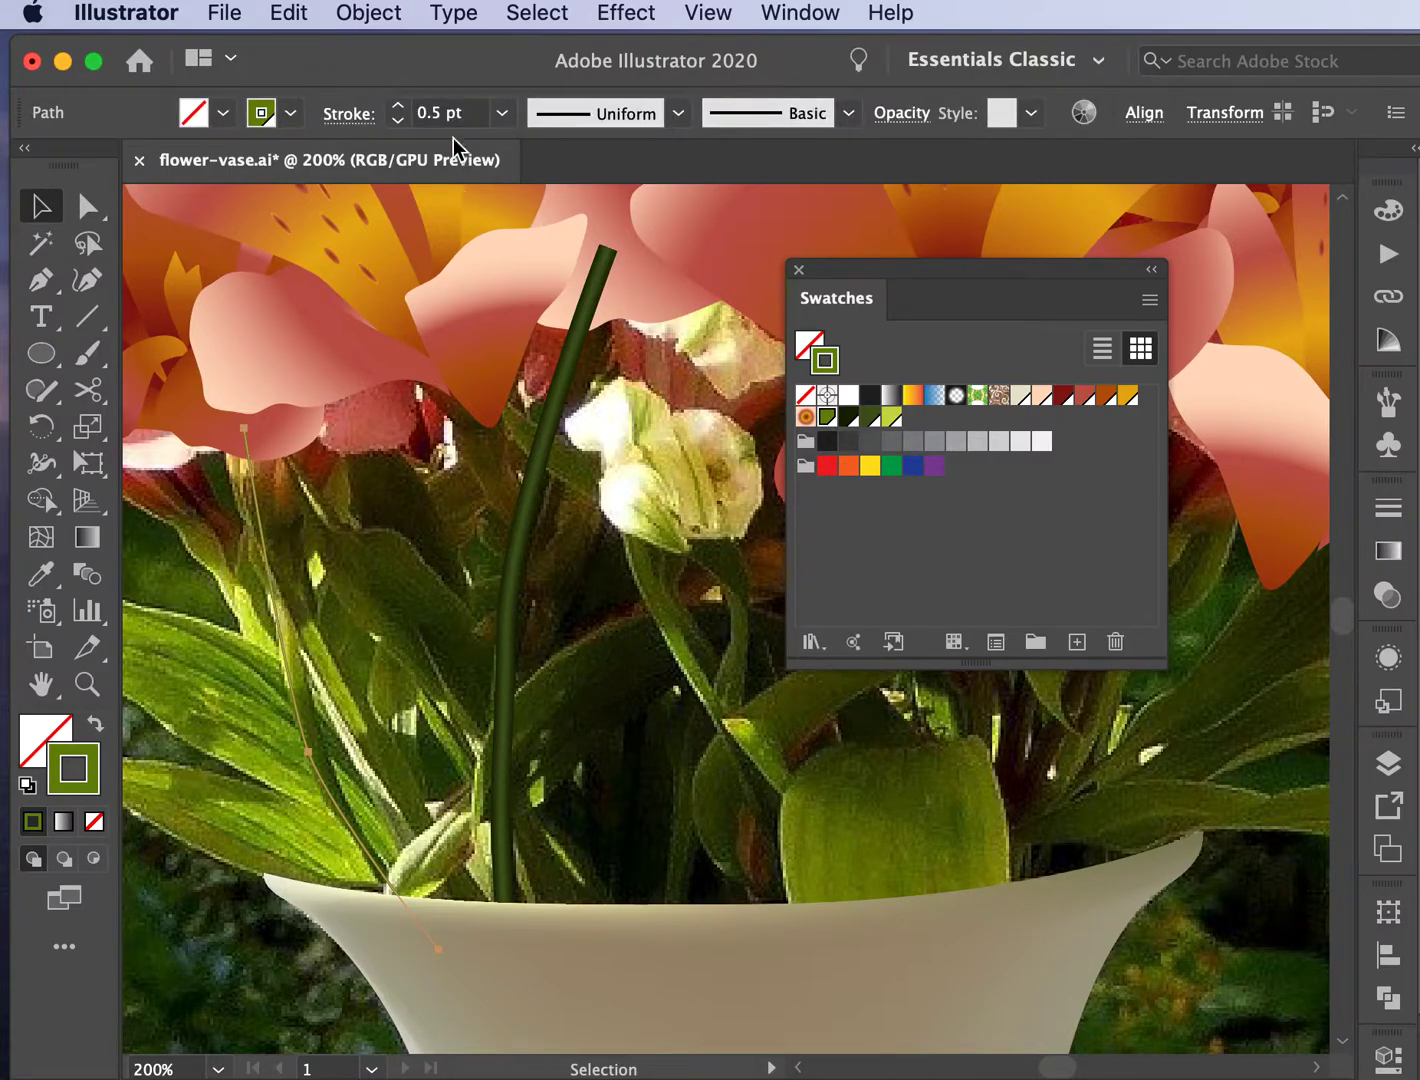
Step: Set the stroke weight of the second, left-hand stem path to 4 pt
click(398, 106)
click(399, 107)
click(398, 107)
click(399, 106)
click(399, 107)
click(399, 121)
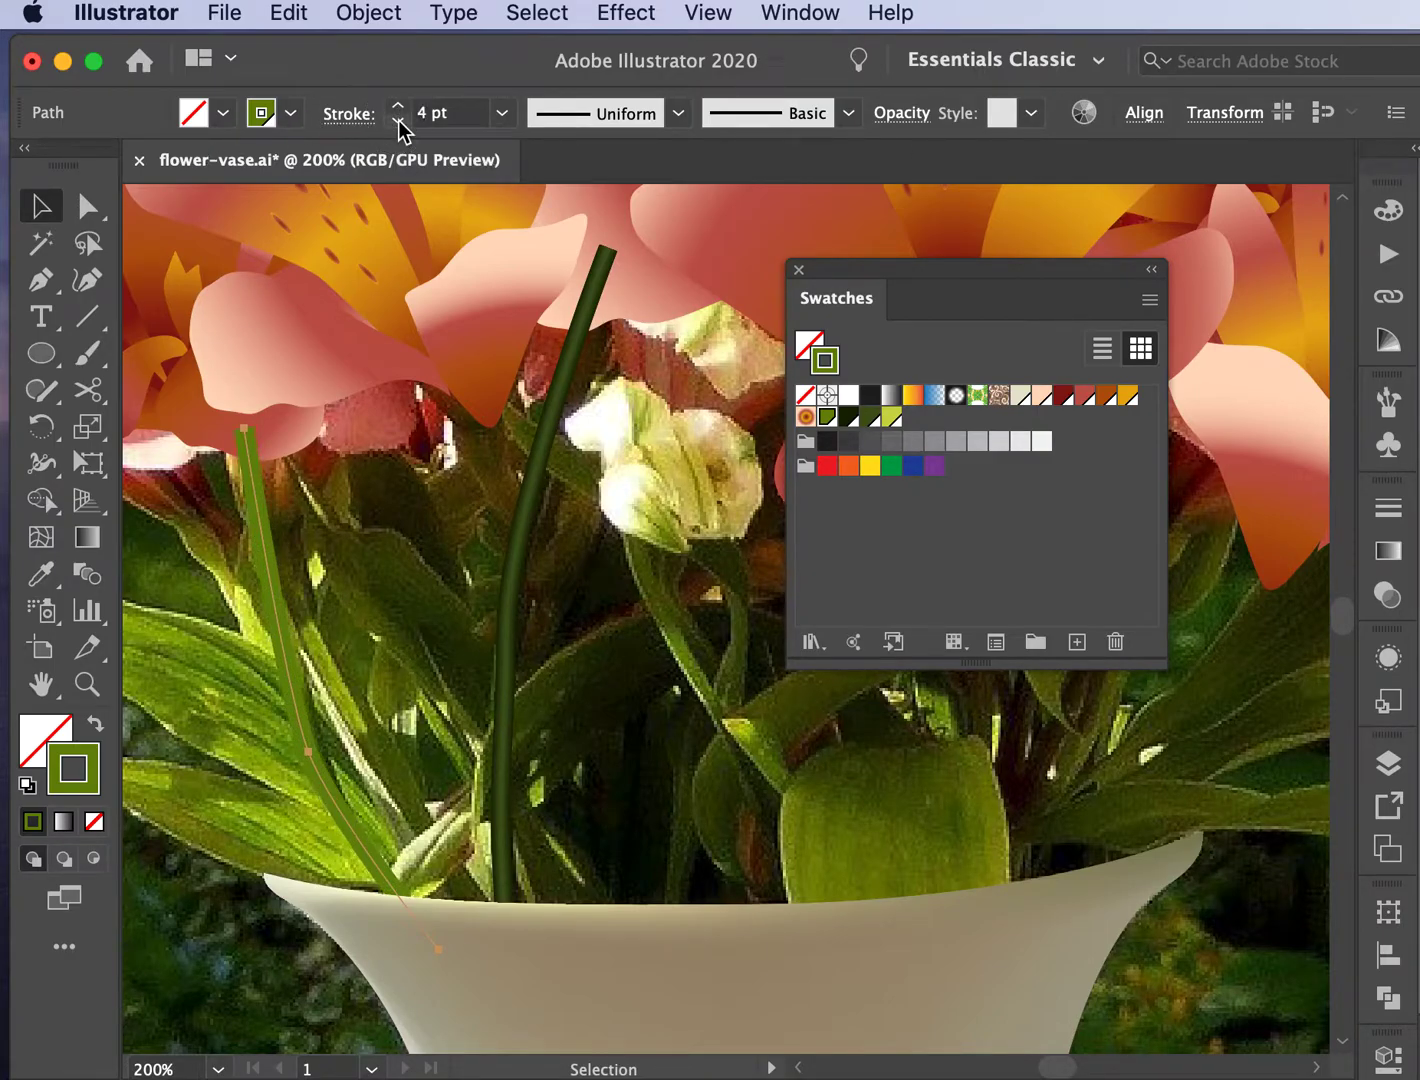
Step: Duplicate the left-hand stem path in place and give the copy the light yellow-green swatch as stroke colour
key(a)
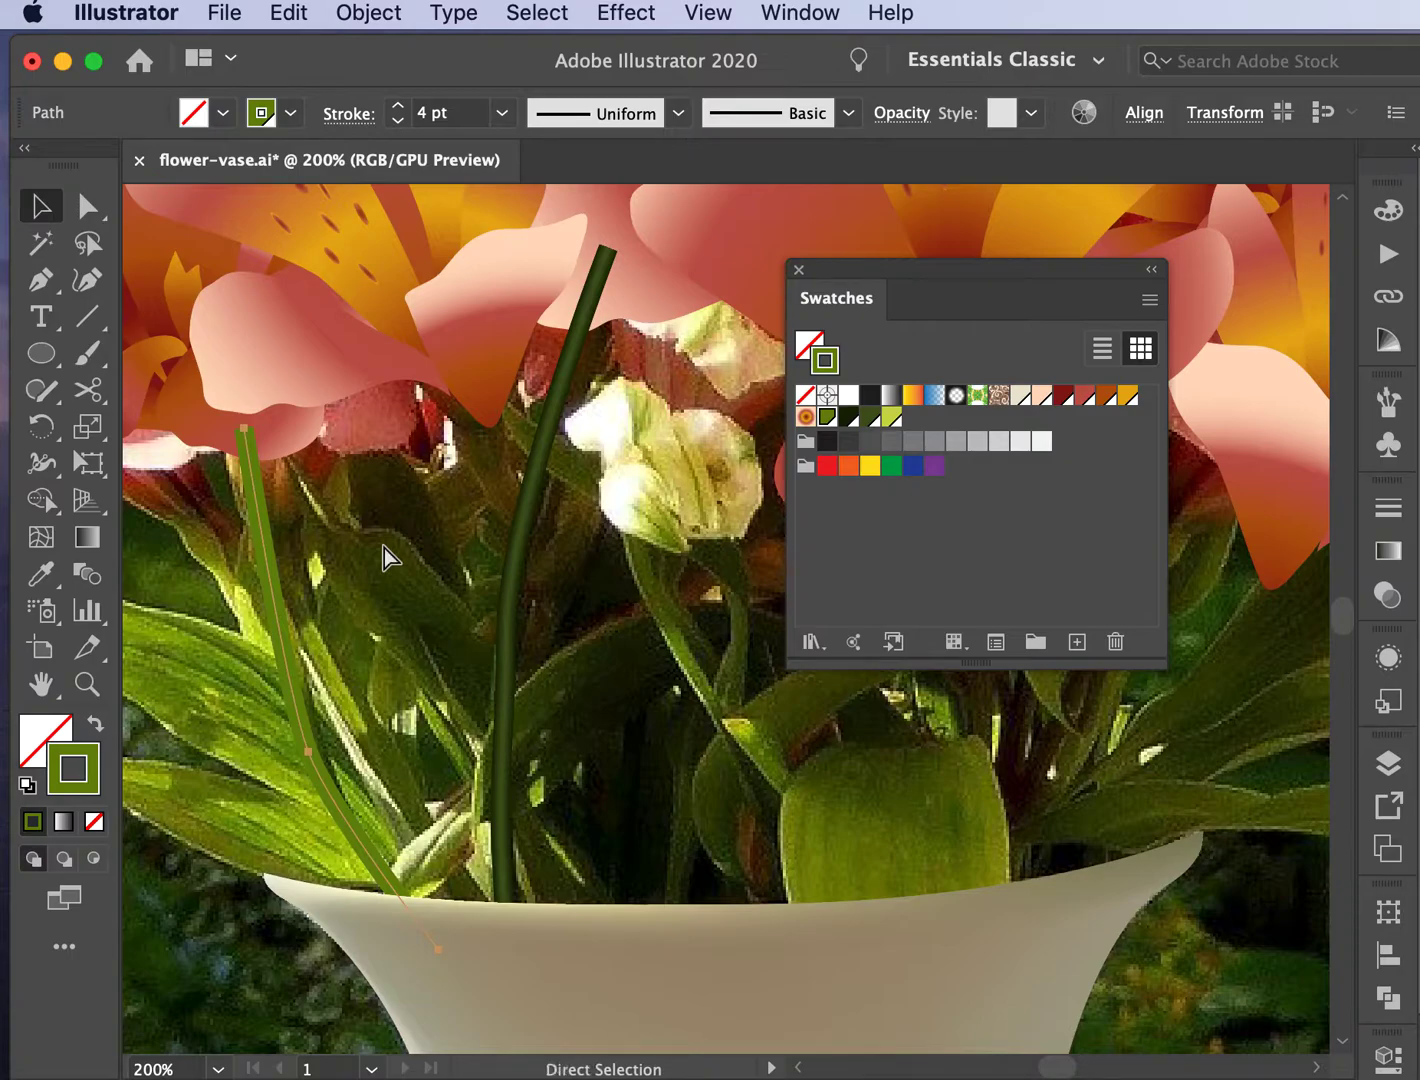
key(v)
key(a)
key(v)
click(891, 418)
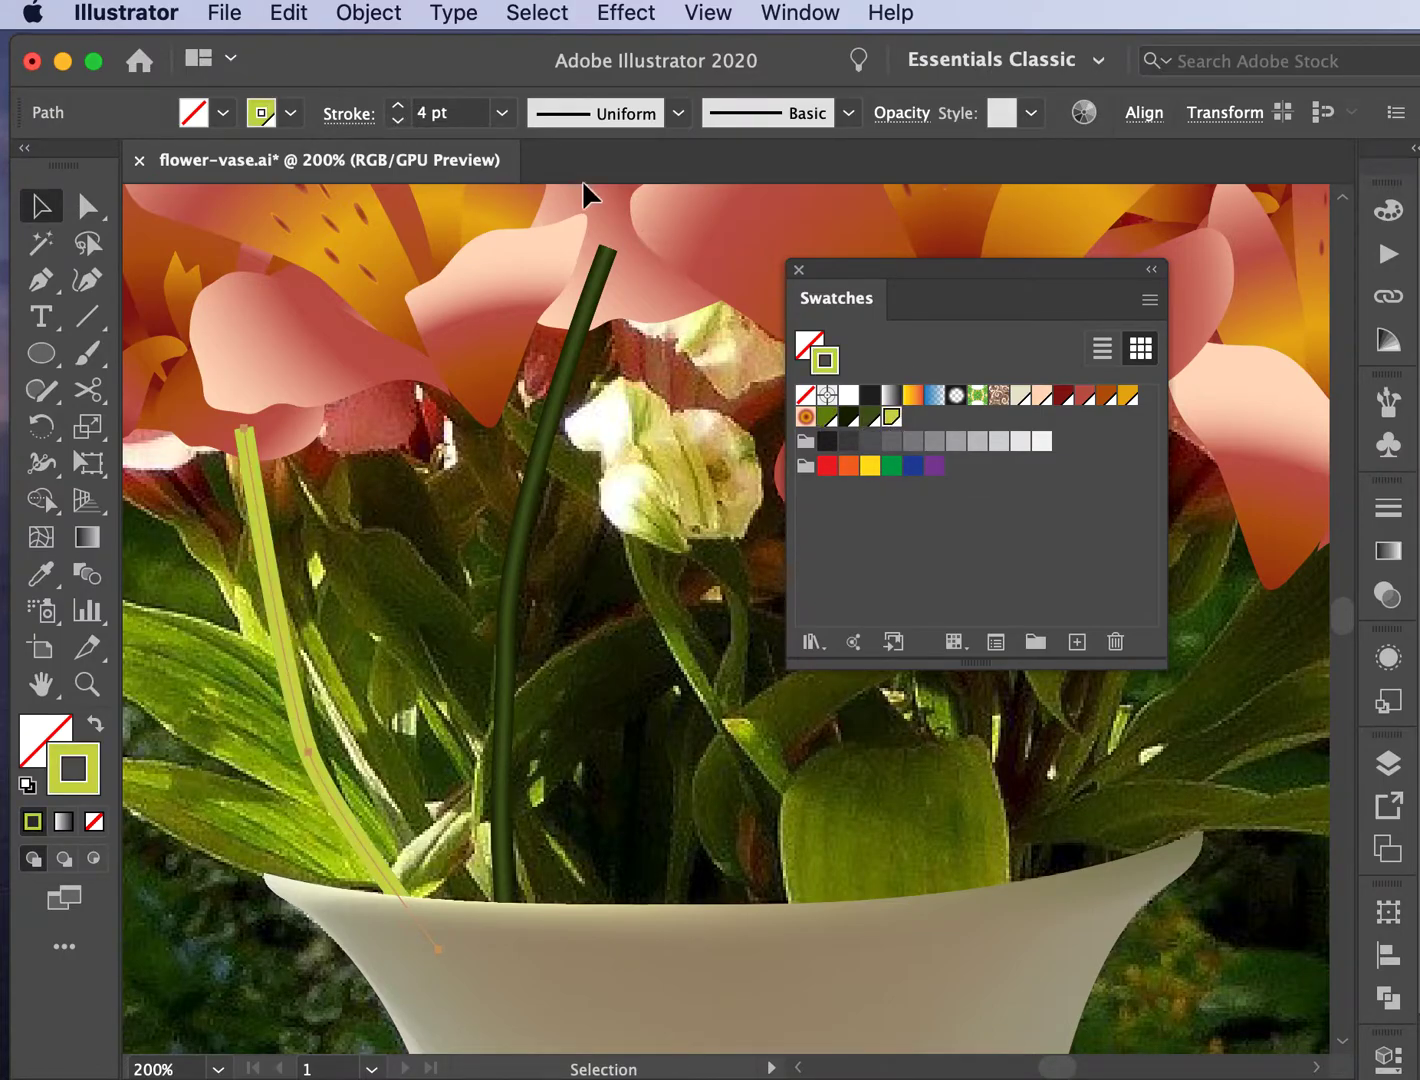
Step: Set the stroke weight of the yellow-green stem copy to 0.25 pt and deselect it
click(398, 122)
click(398, 122)
click(398, 123)
click(398, 122)
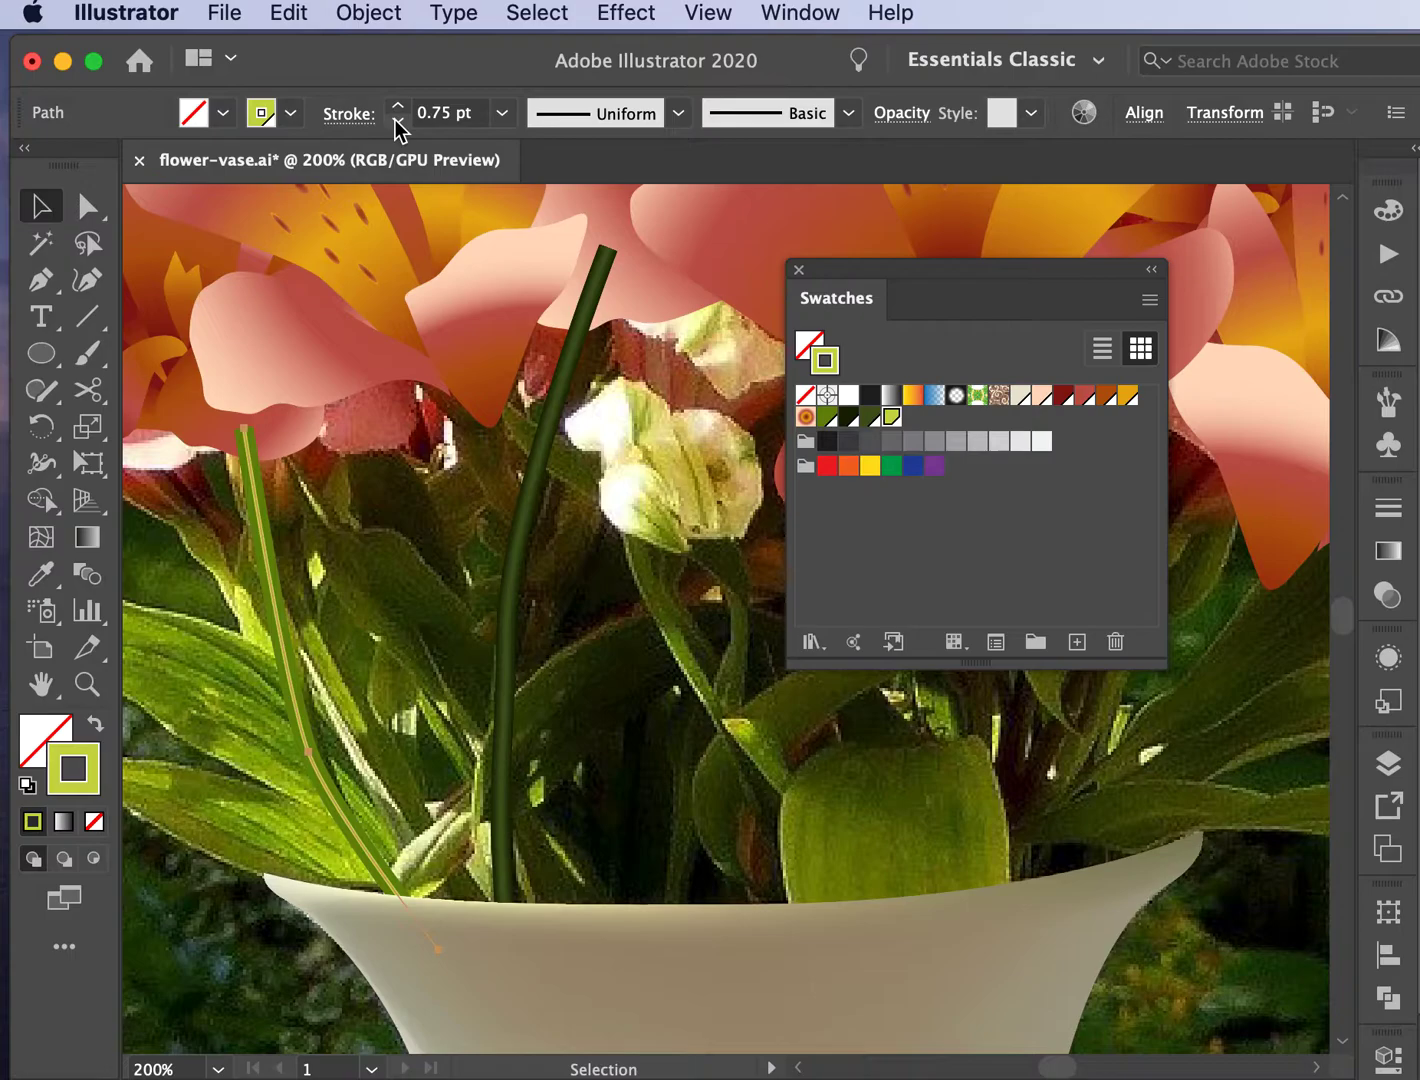
click(502, 113)
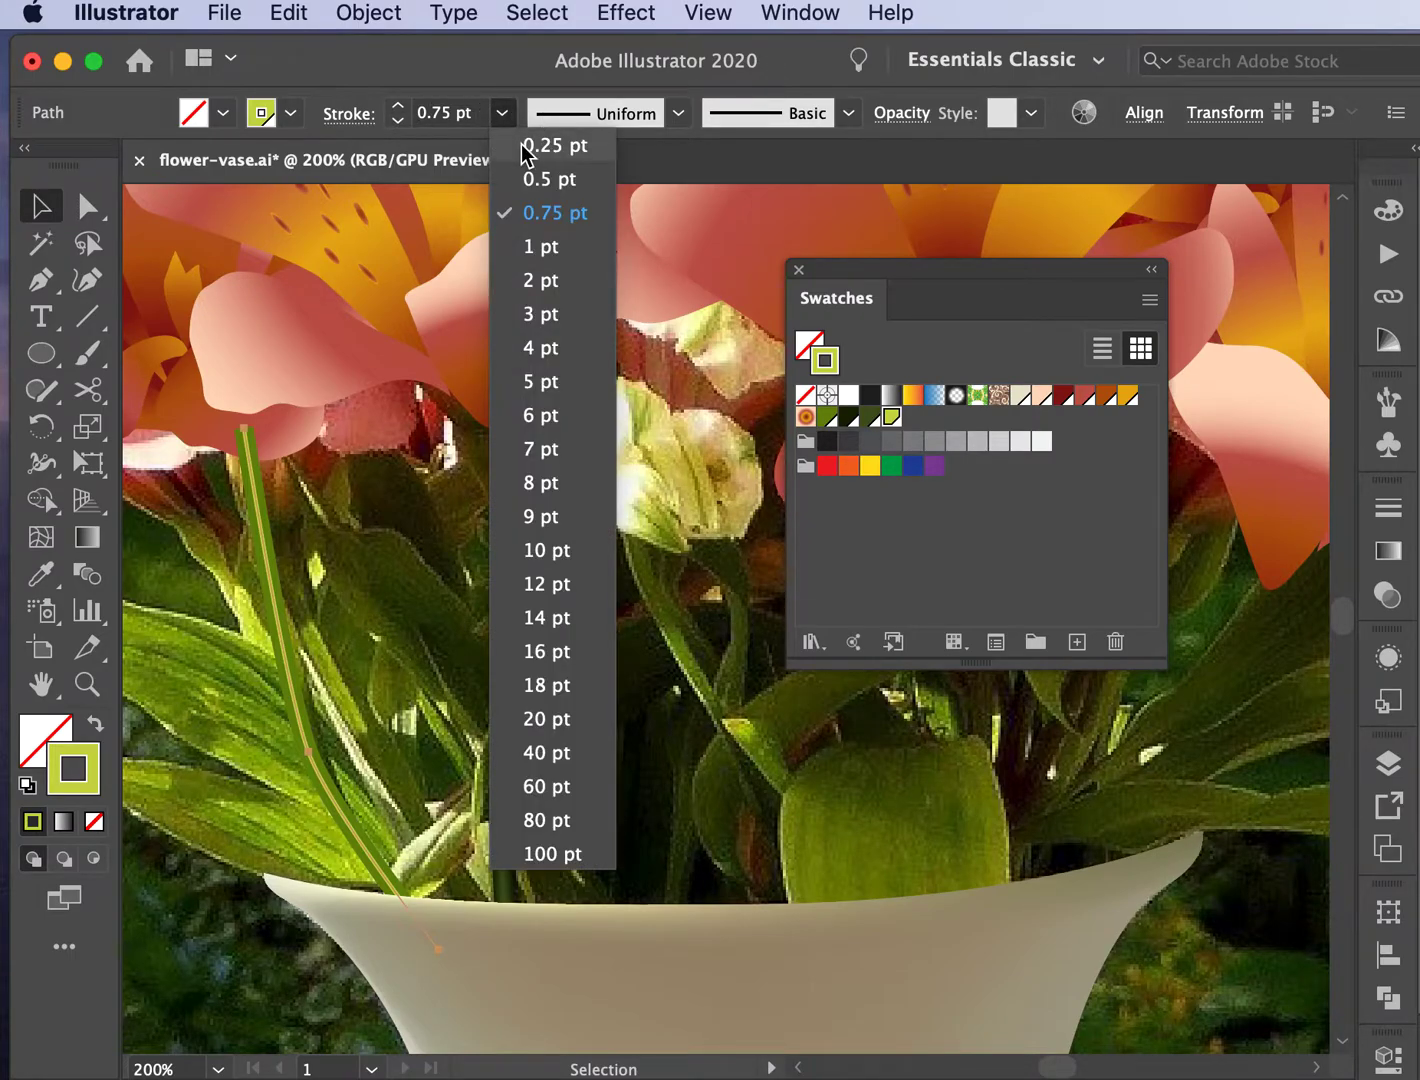
click(541, 146)
click(363, 520)
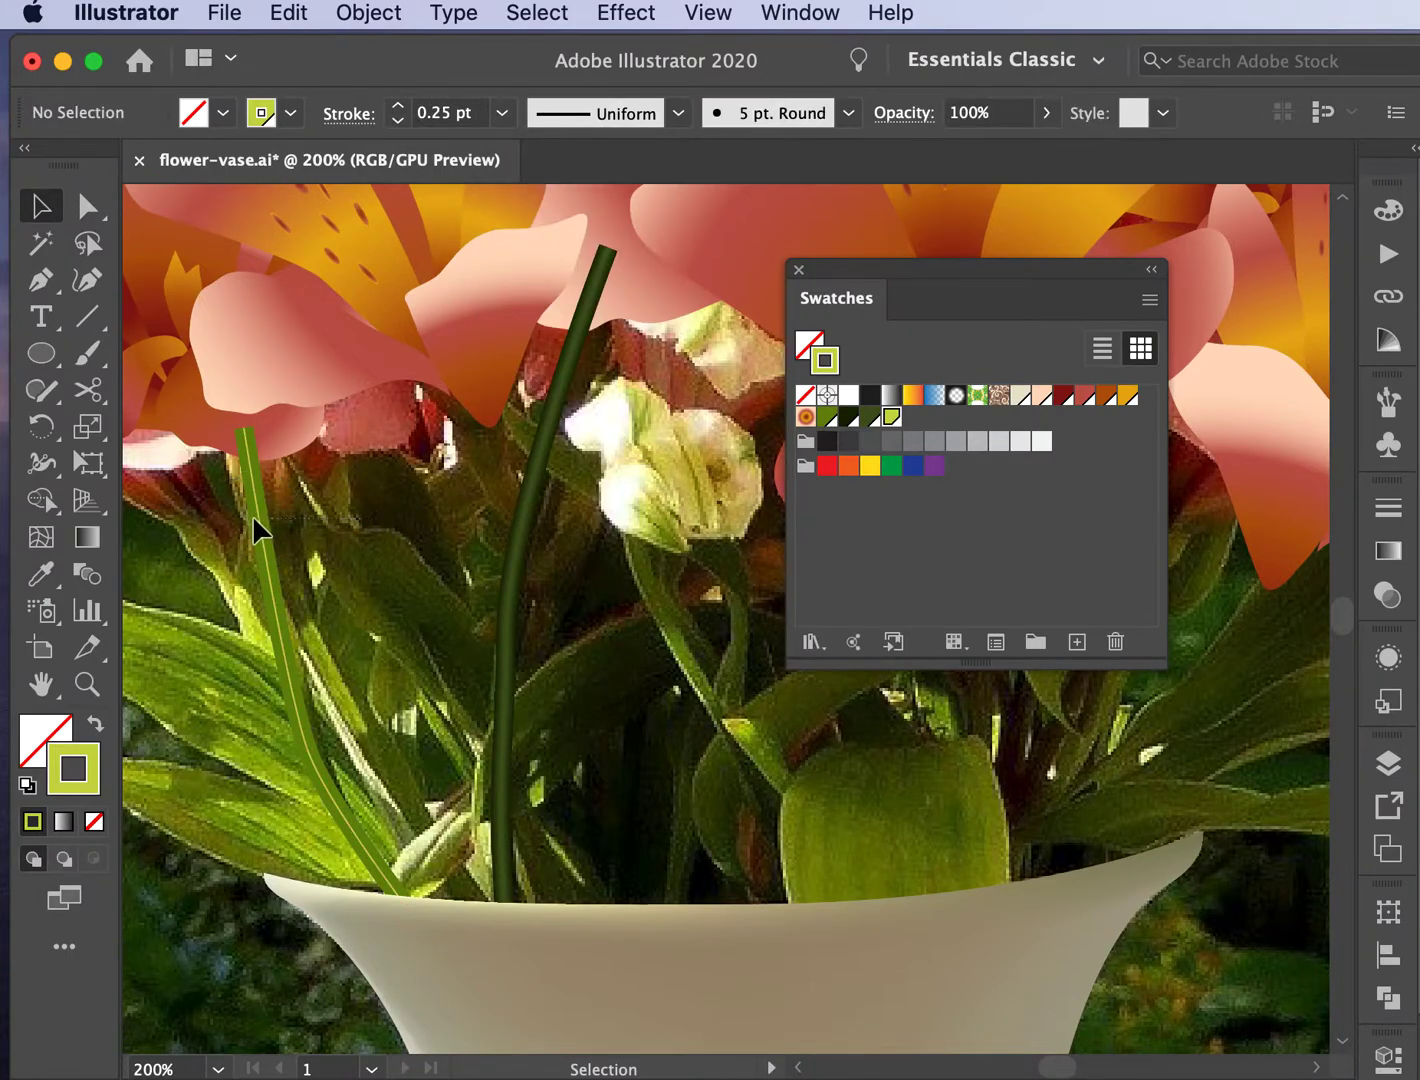
Step: Select the two overlapping left-hand stem paths, make a blend from them and deselect it
drag(301, 517, 198, 507)
click(372, 20)
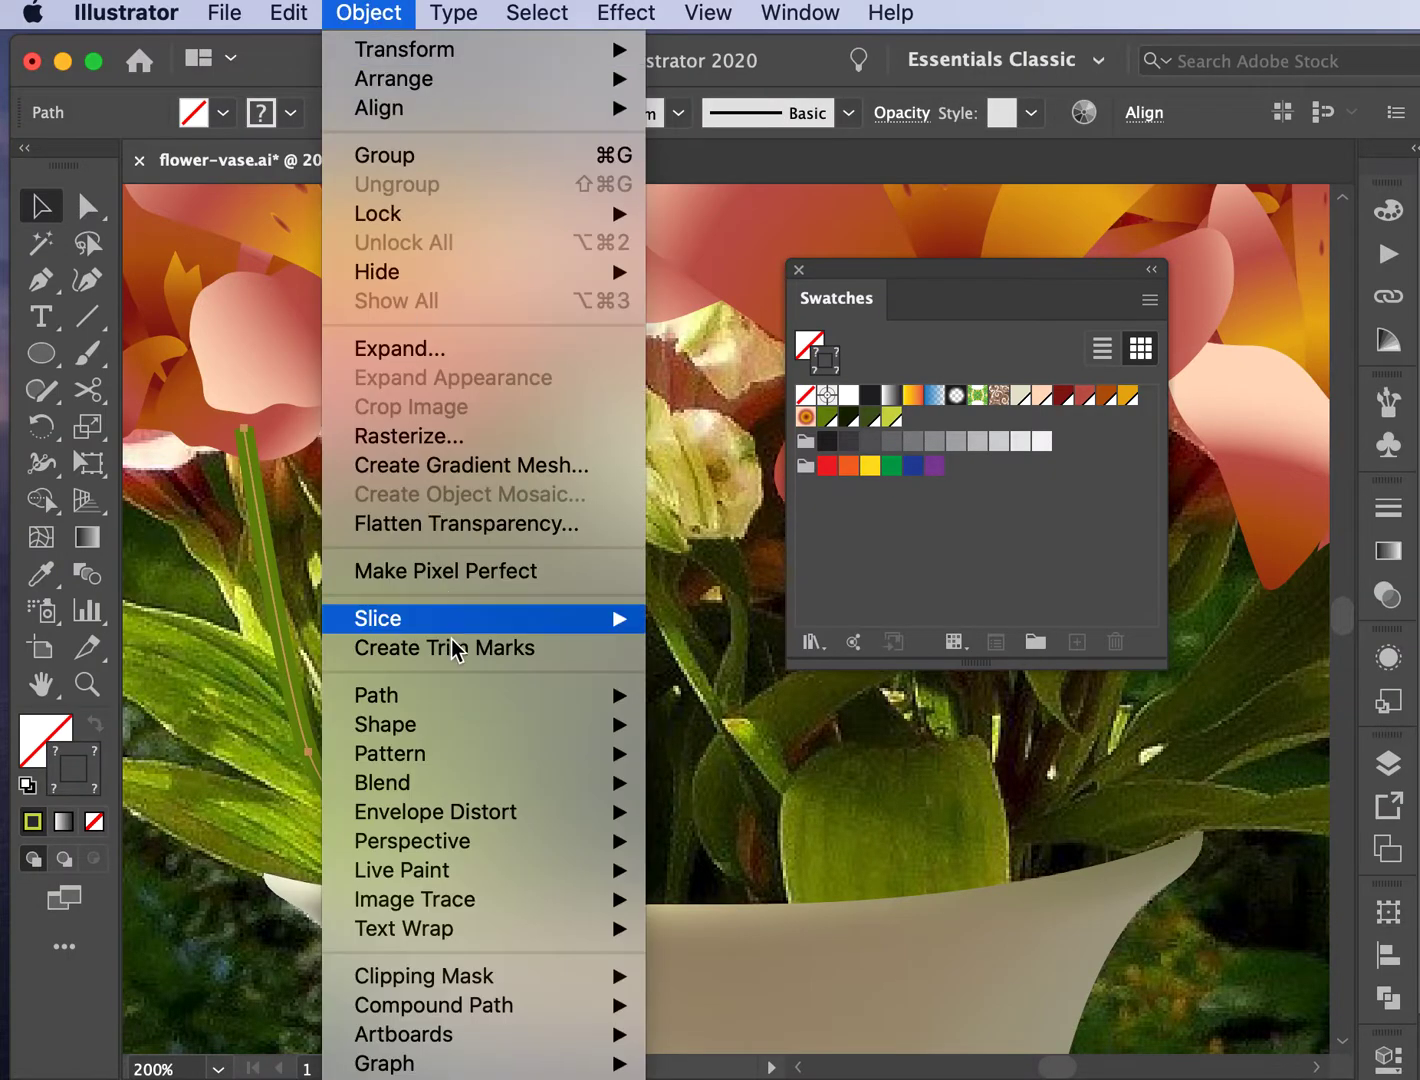
mouse_move(440, 786)
click(705, 783)
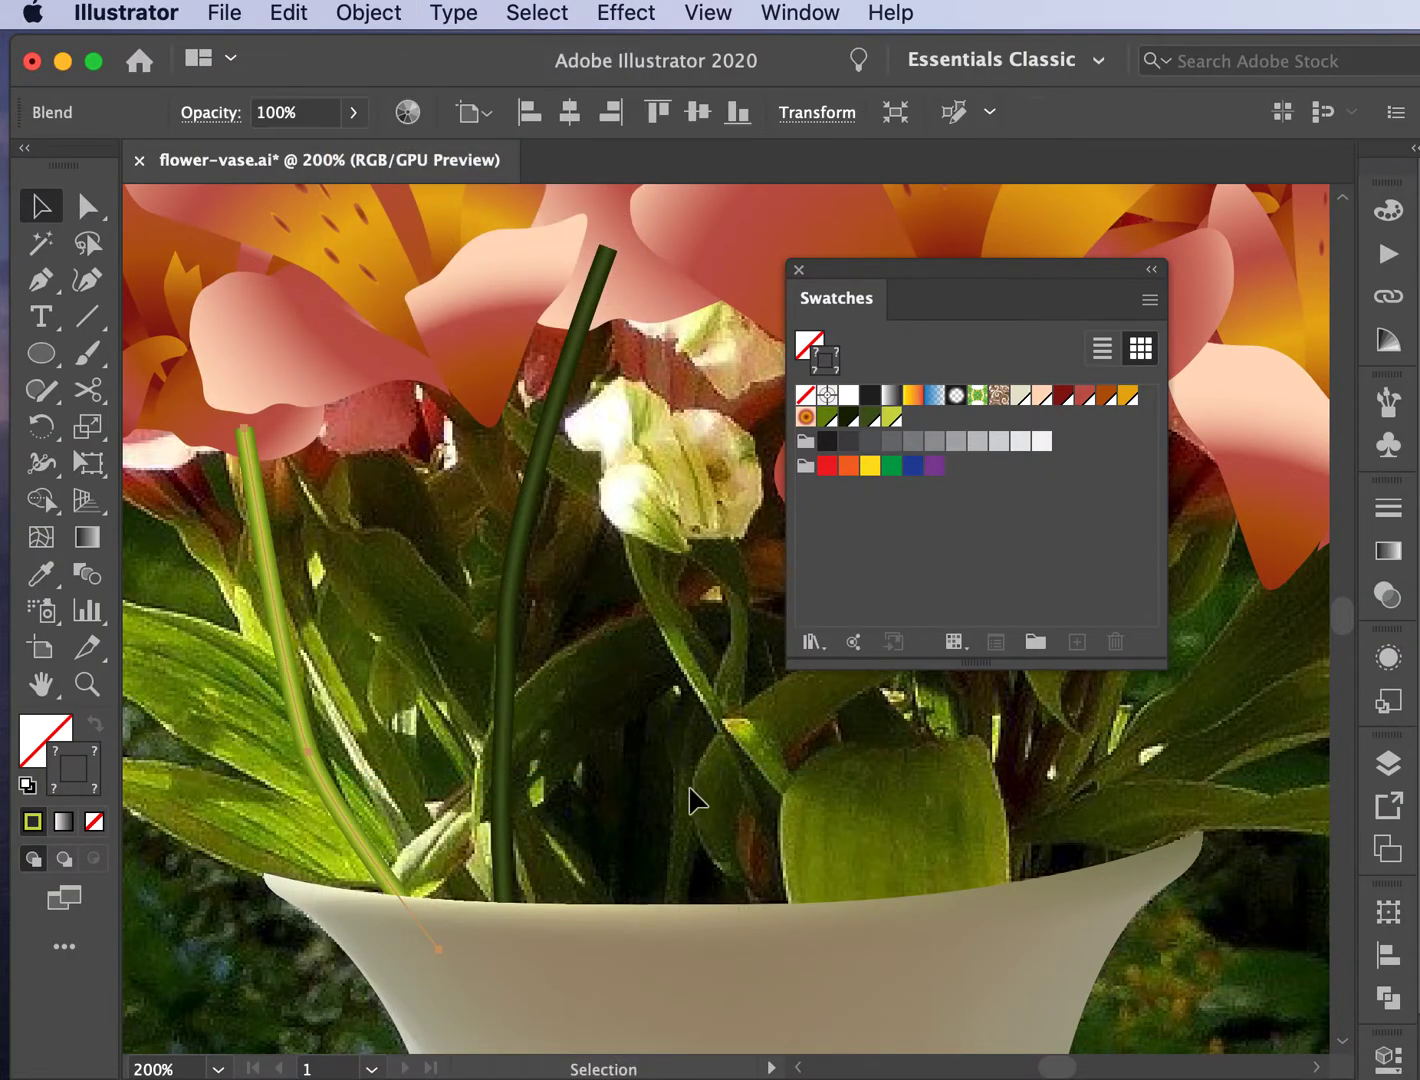
click(369, 542)
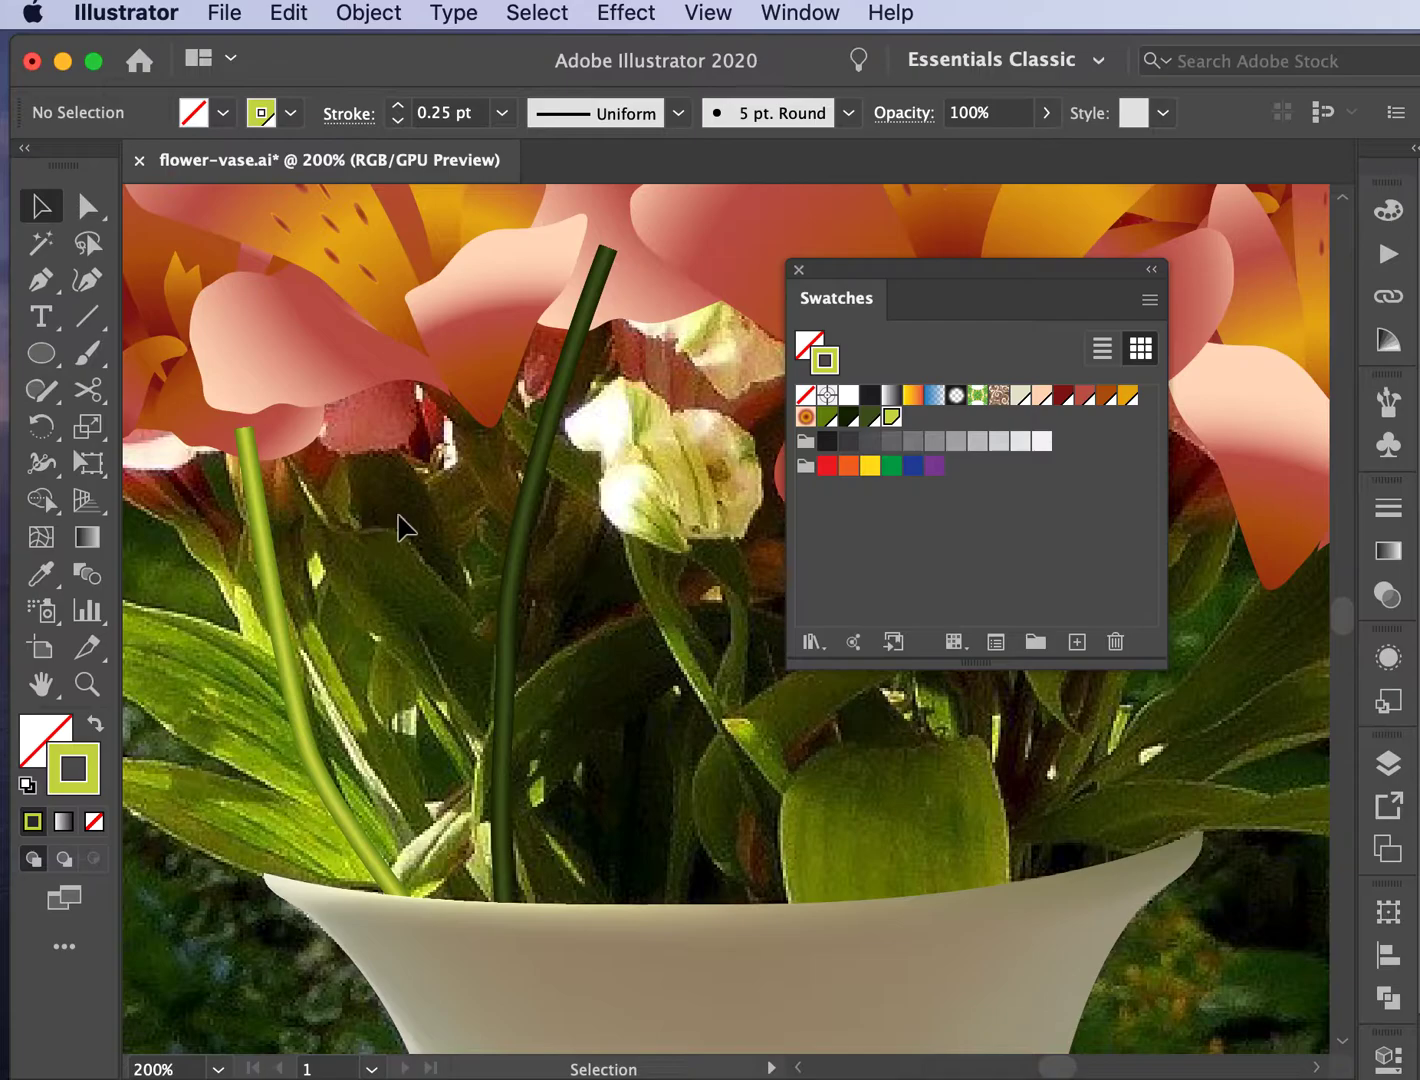
Step: Move the left-hand blended stem slightly to the right and deselect it
click(259, 560)
click(364, 580)
drag(221, 588, 311, 627)
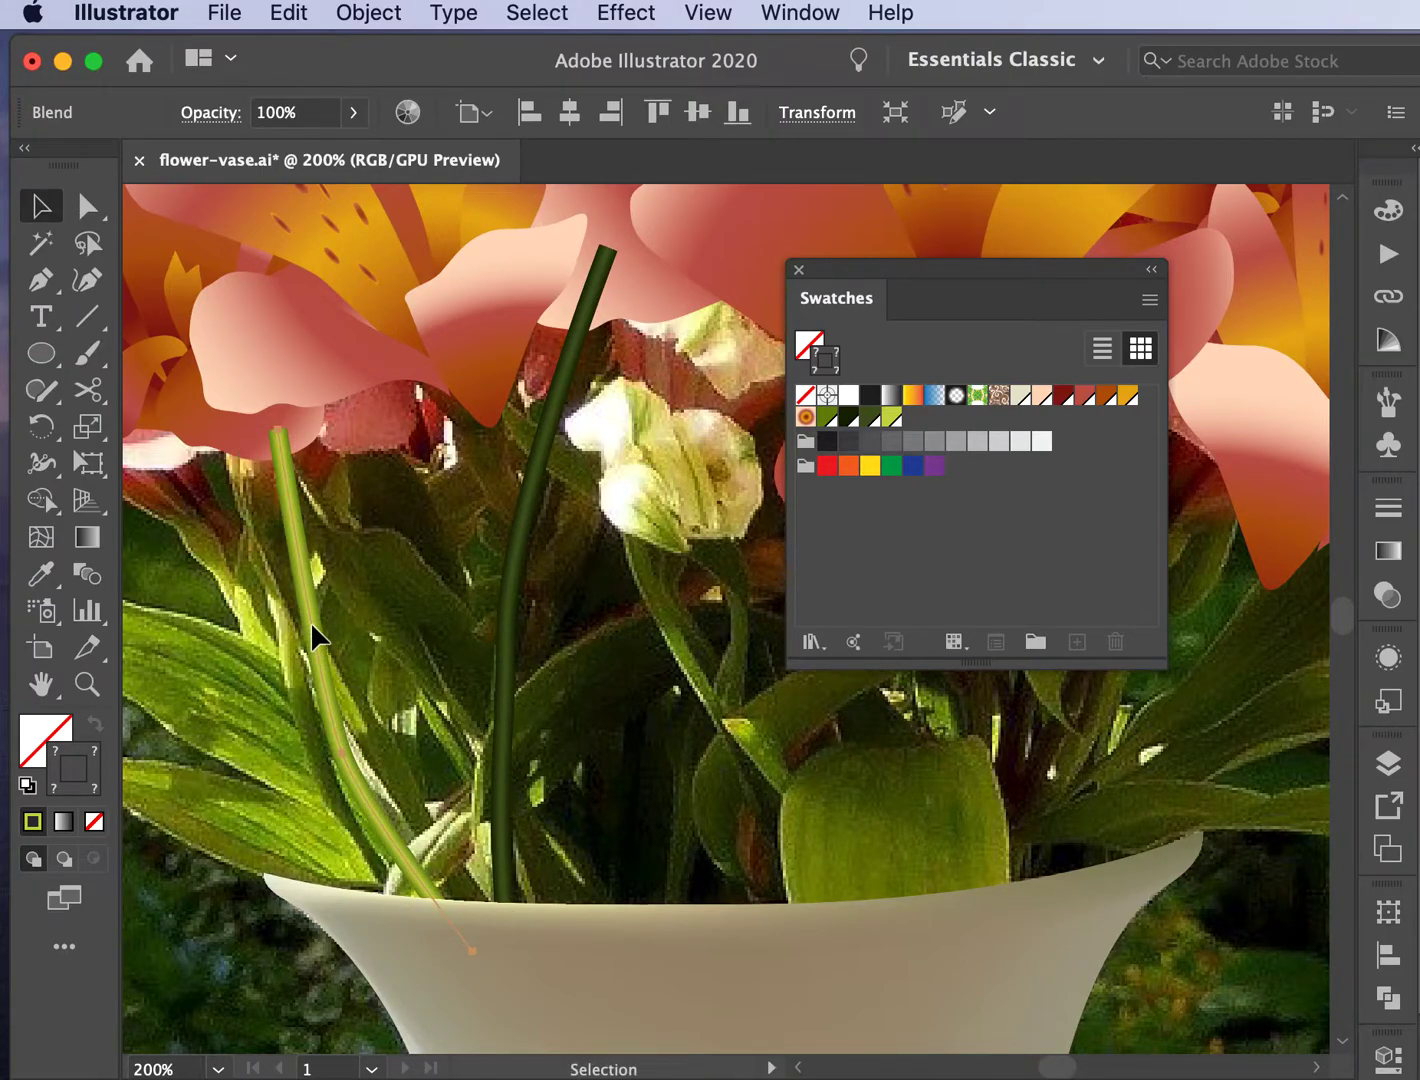
click(397, 654)
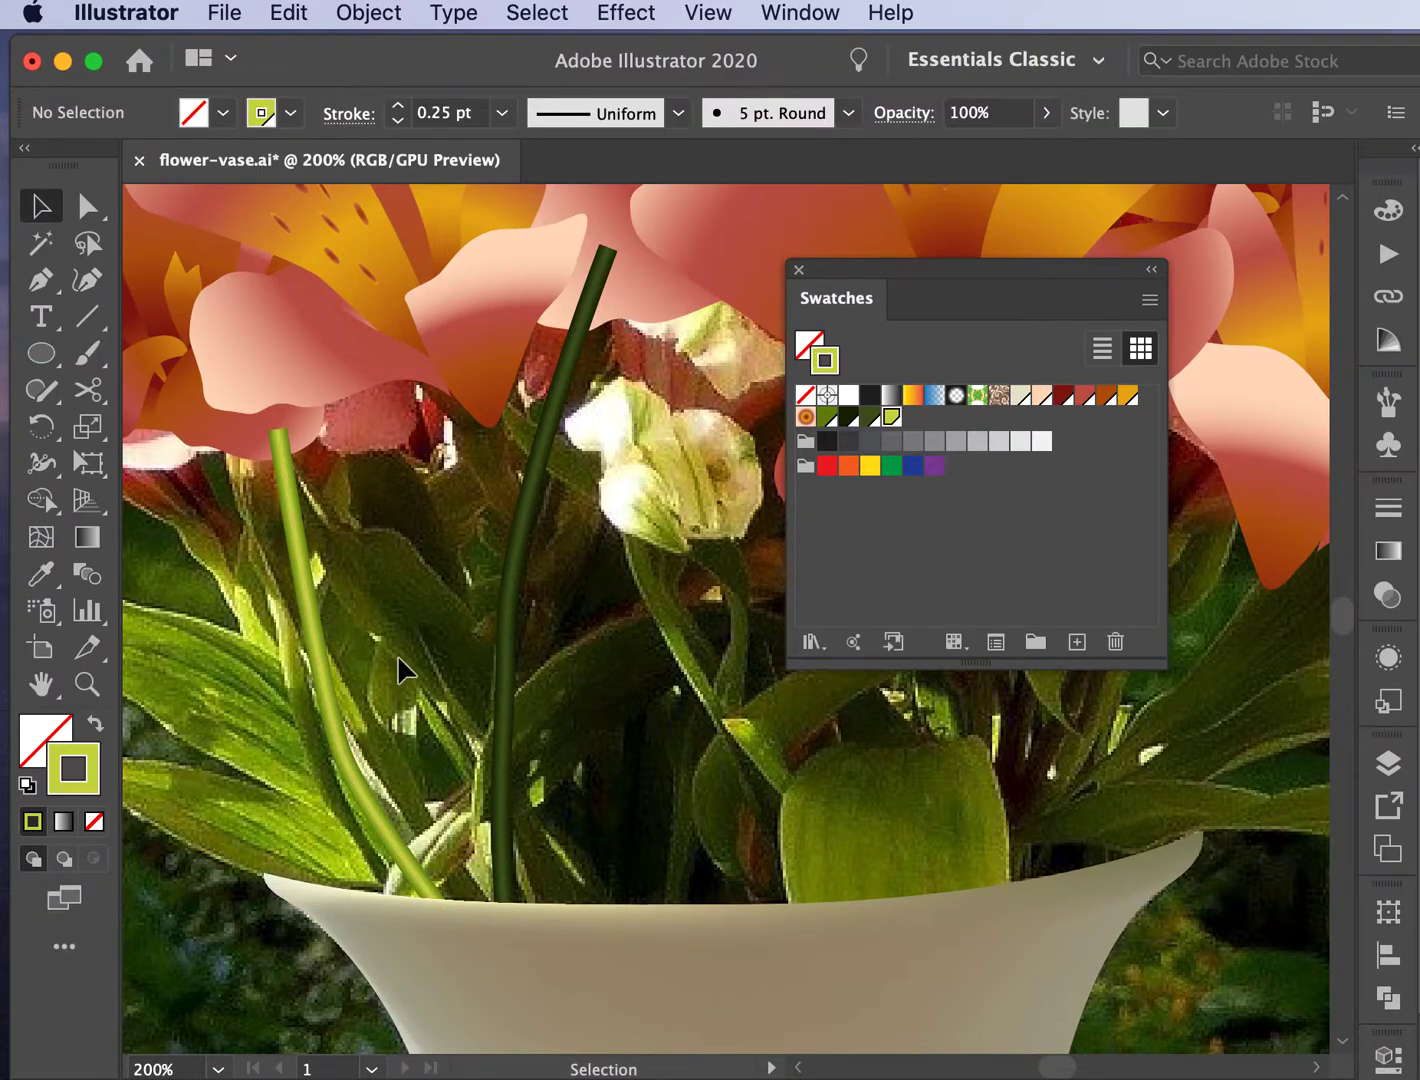
Step: Isolate the left-hand stem blend, try shifting its thin light path to the right, and undo the shift
double_click(318, 662)
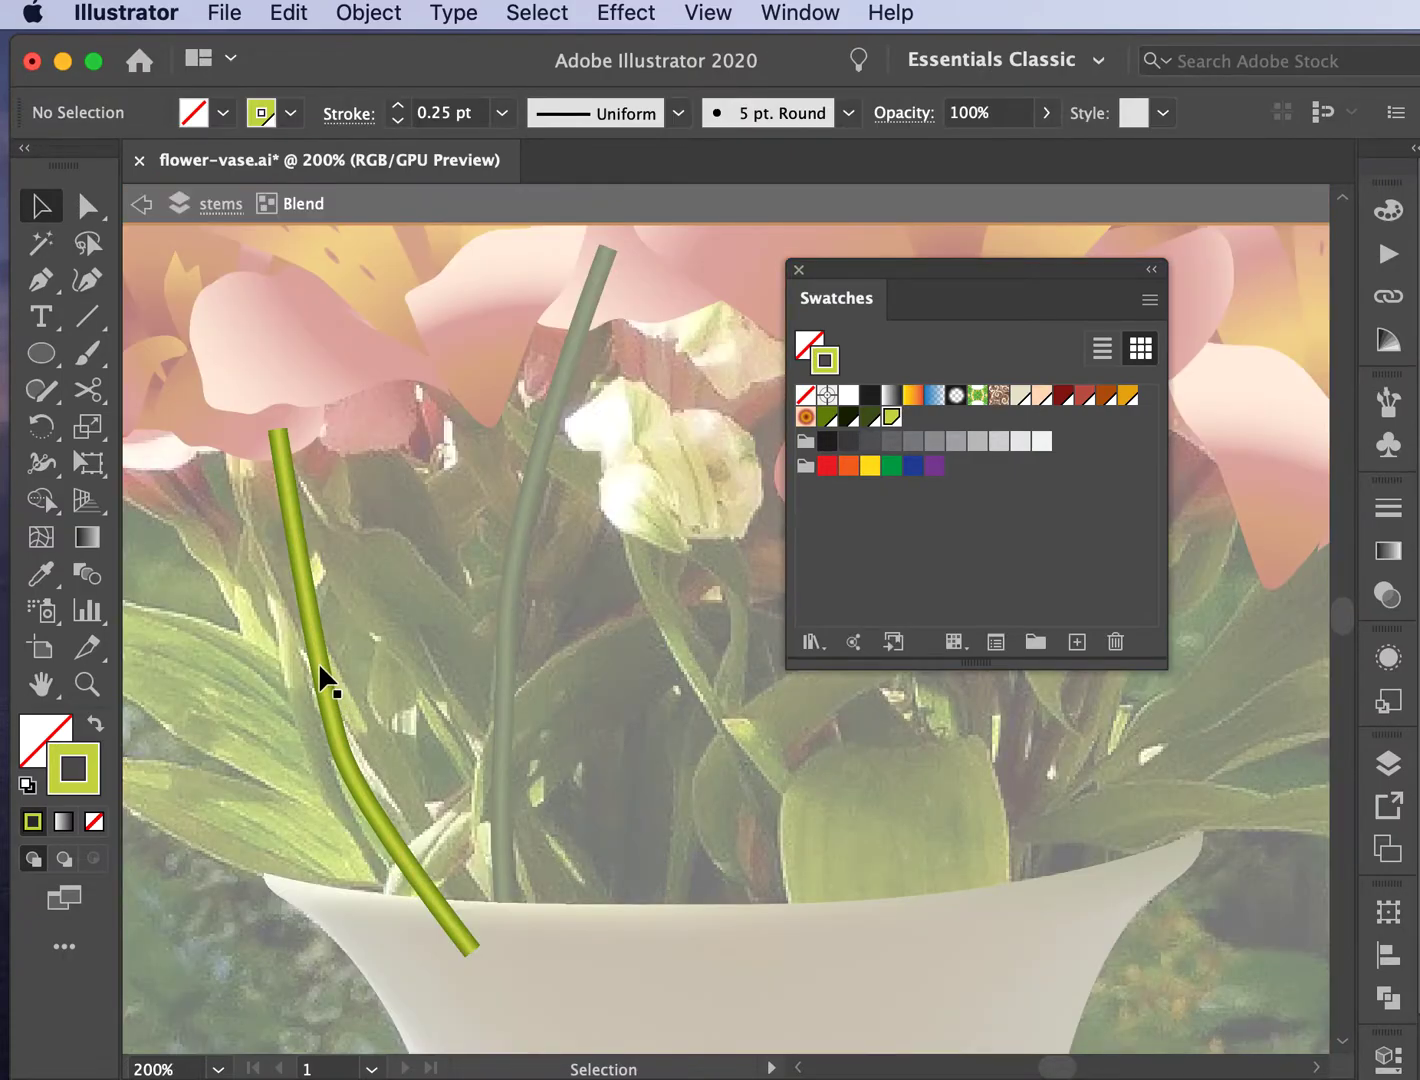
double_click(229, 519)
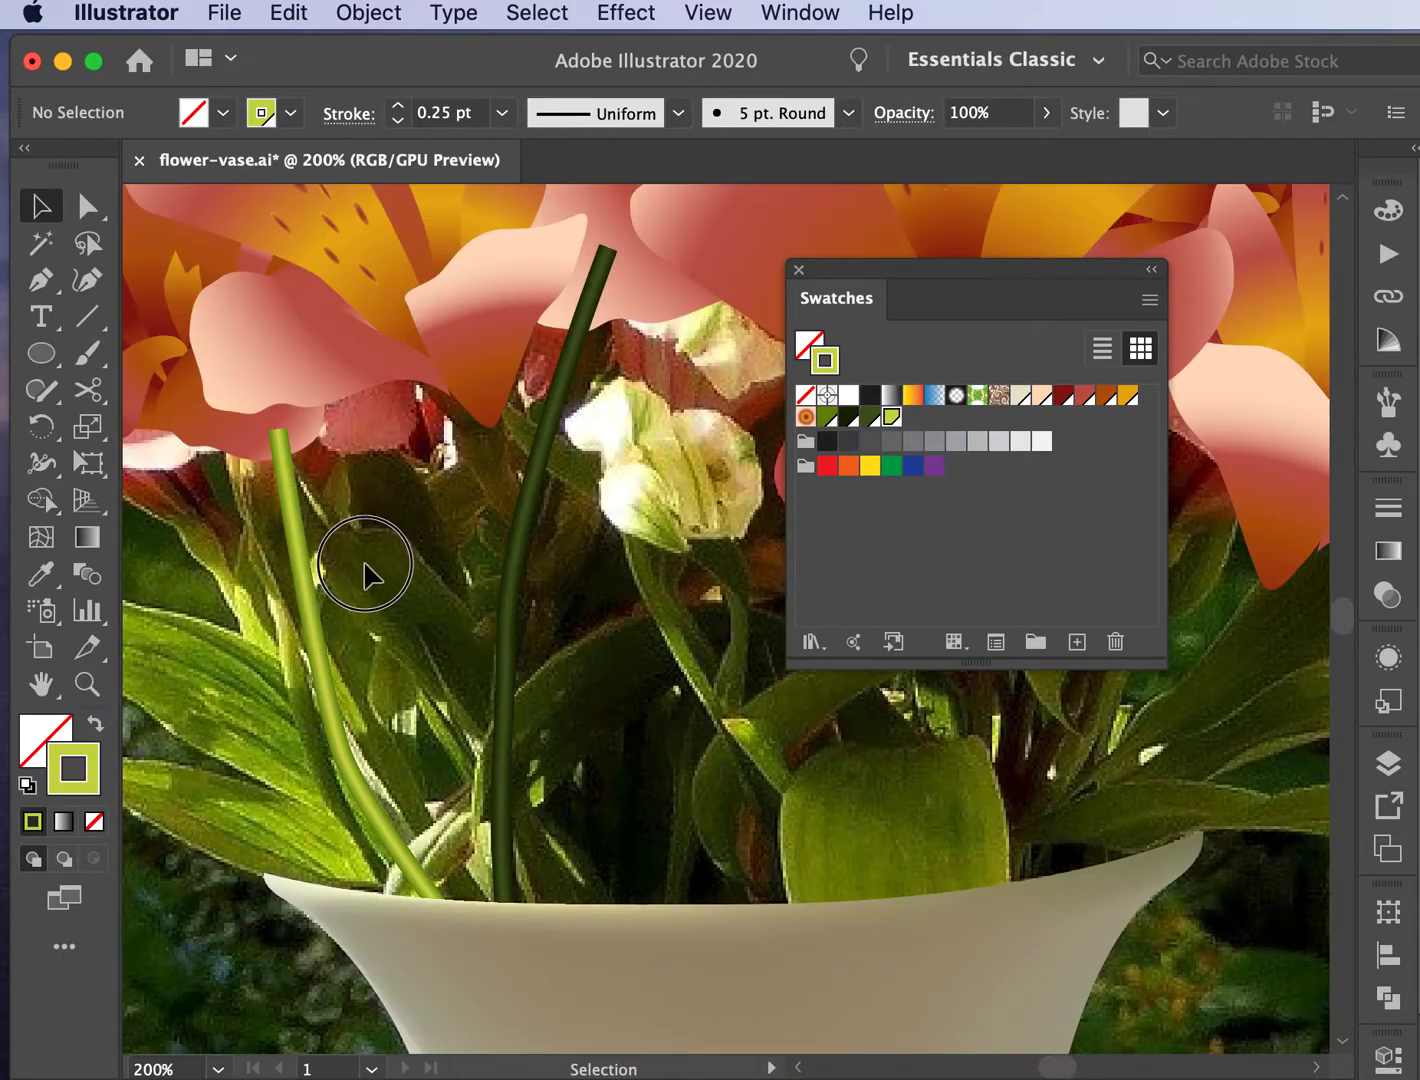
double_click(298, 553)
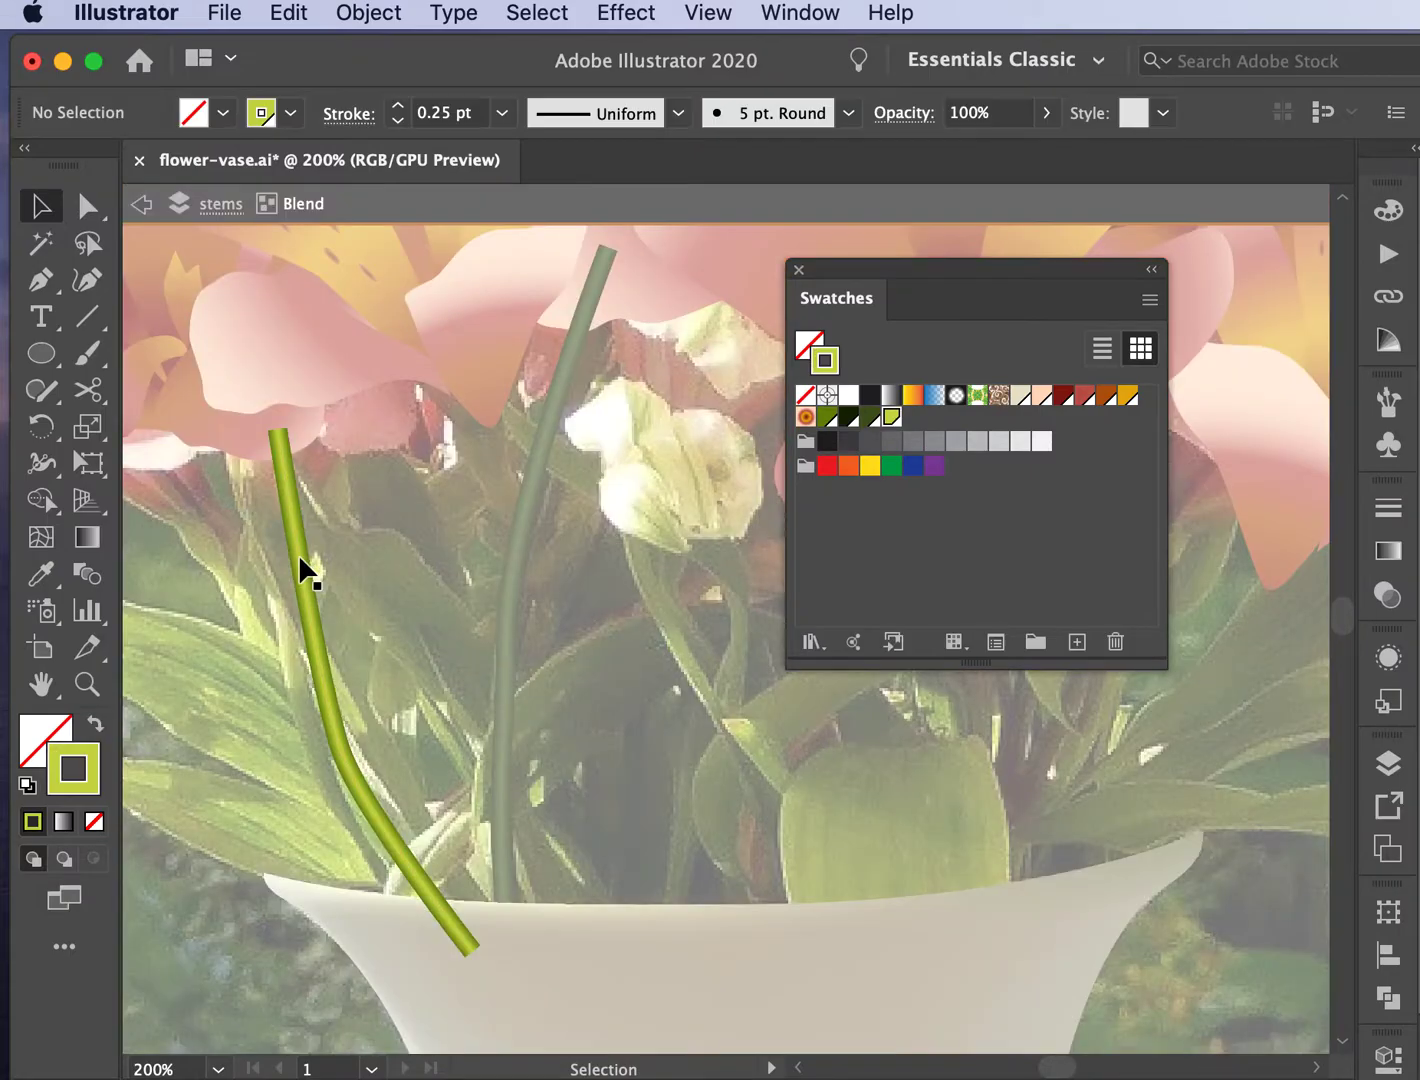
drag(298, 553, 326, 554)
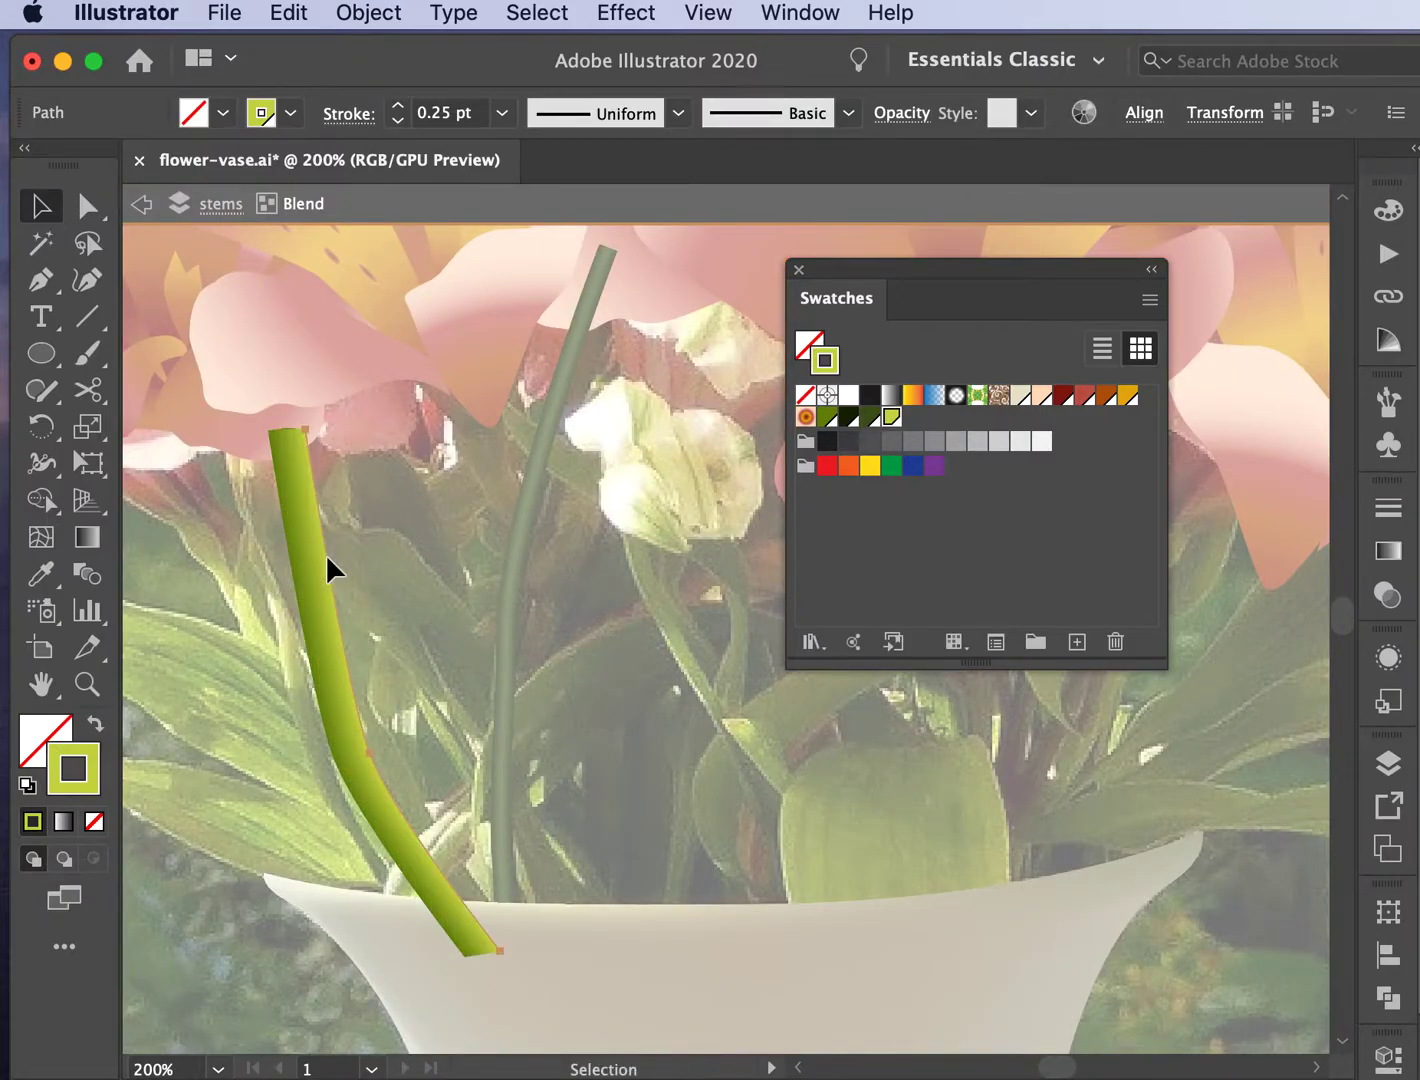
key(super+z)
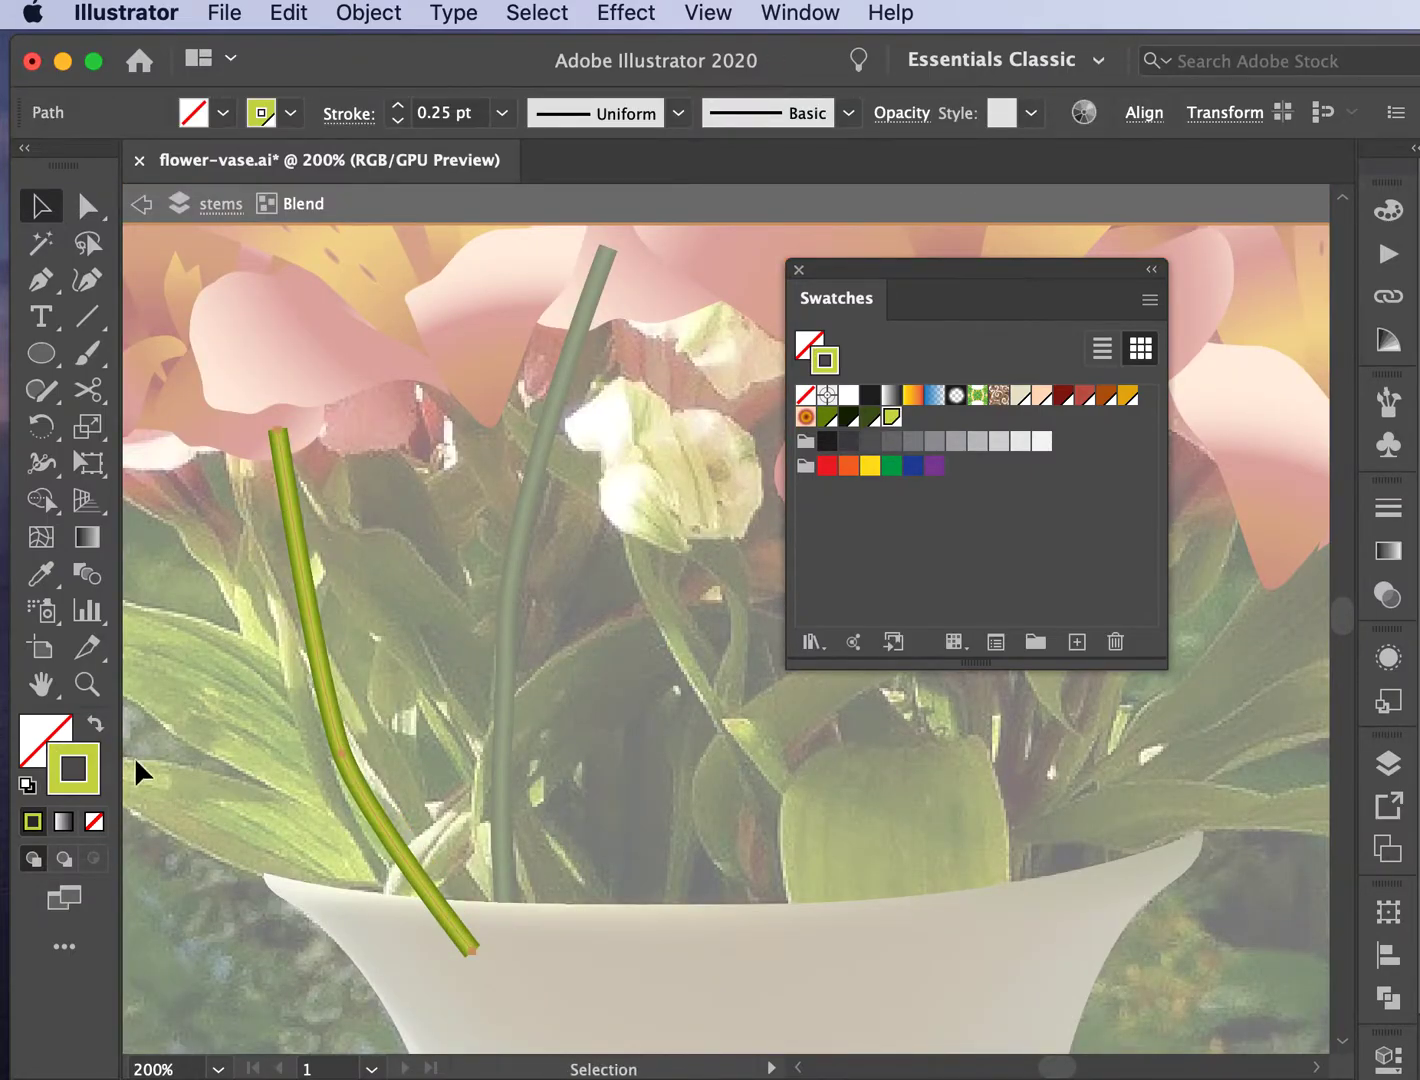
Step: Darken the stroke colour of the blend's thin light path to #afb238 and exit isolation mode
double_click(88, 787)
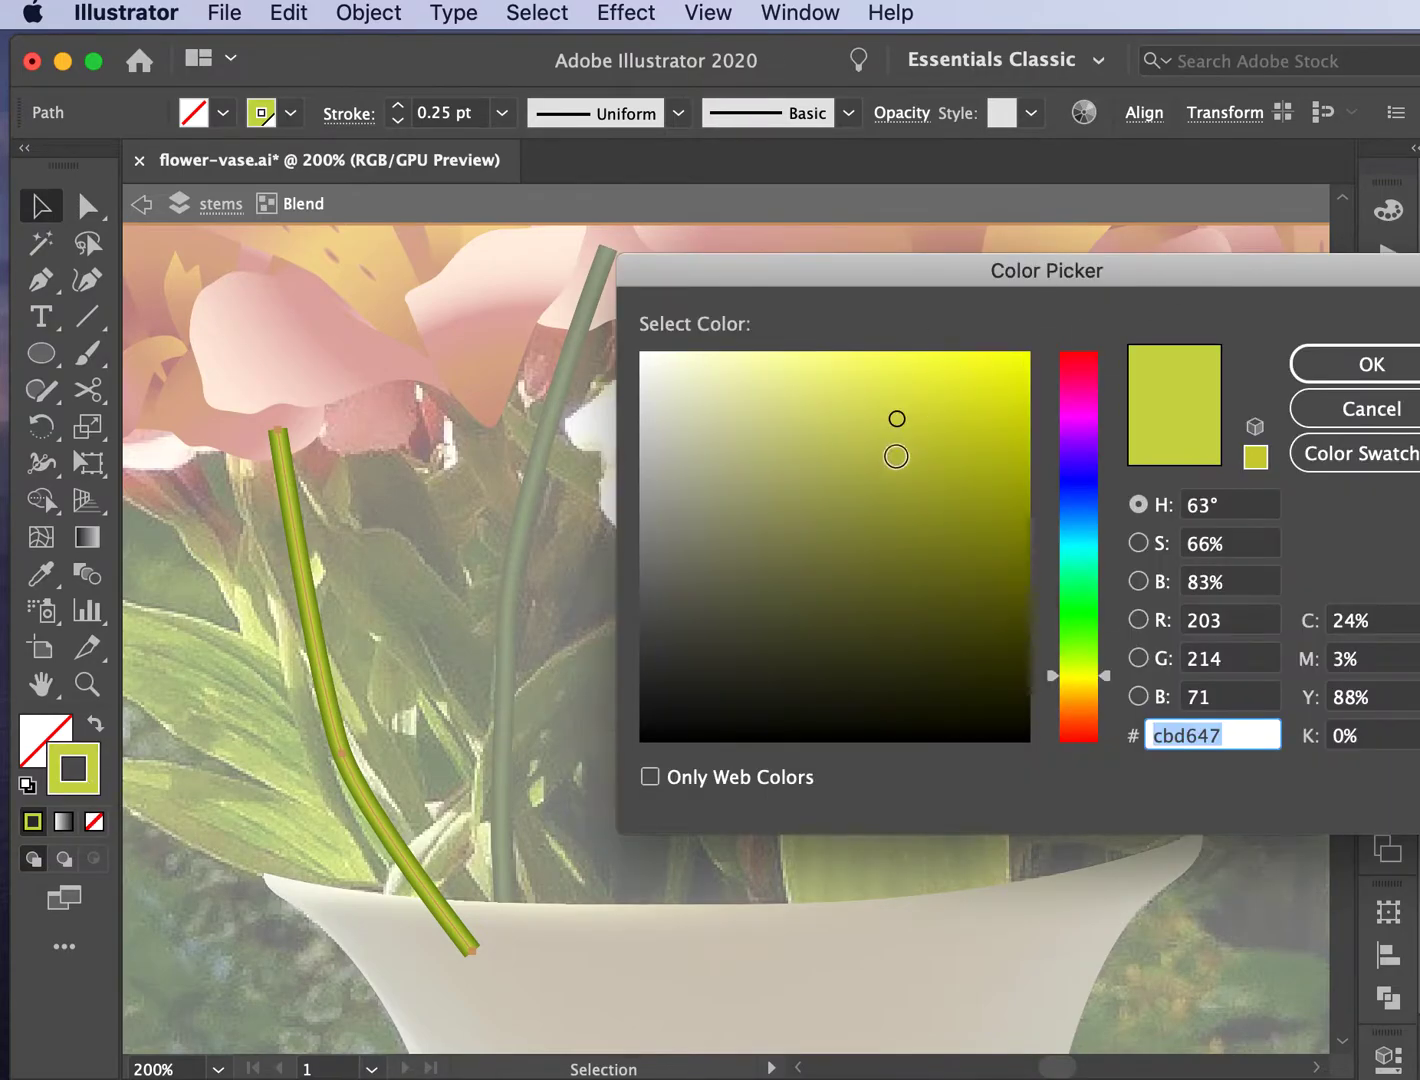
click(910, 465)
mouse_move(910, 464)
mouse_down()
mouse_move(913, 485)
mouse_move(908, 470)
mouse_up()
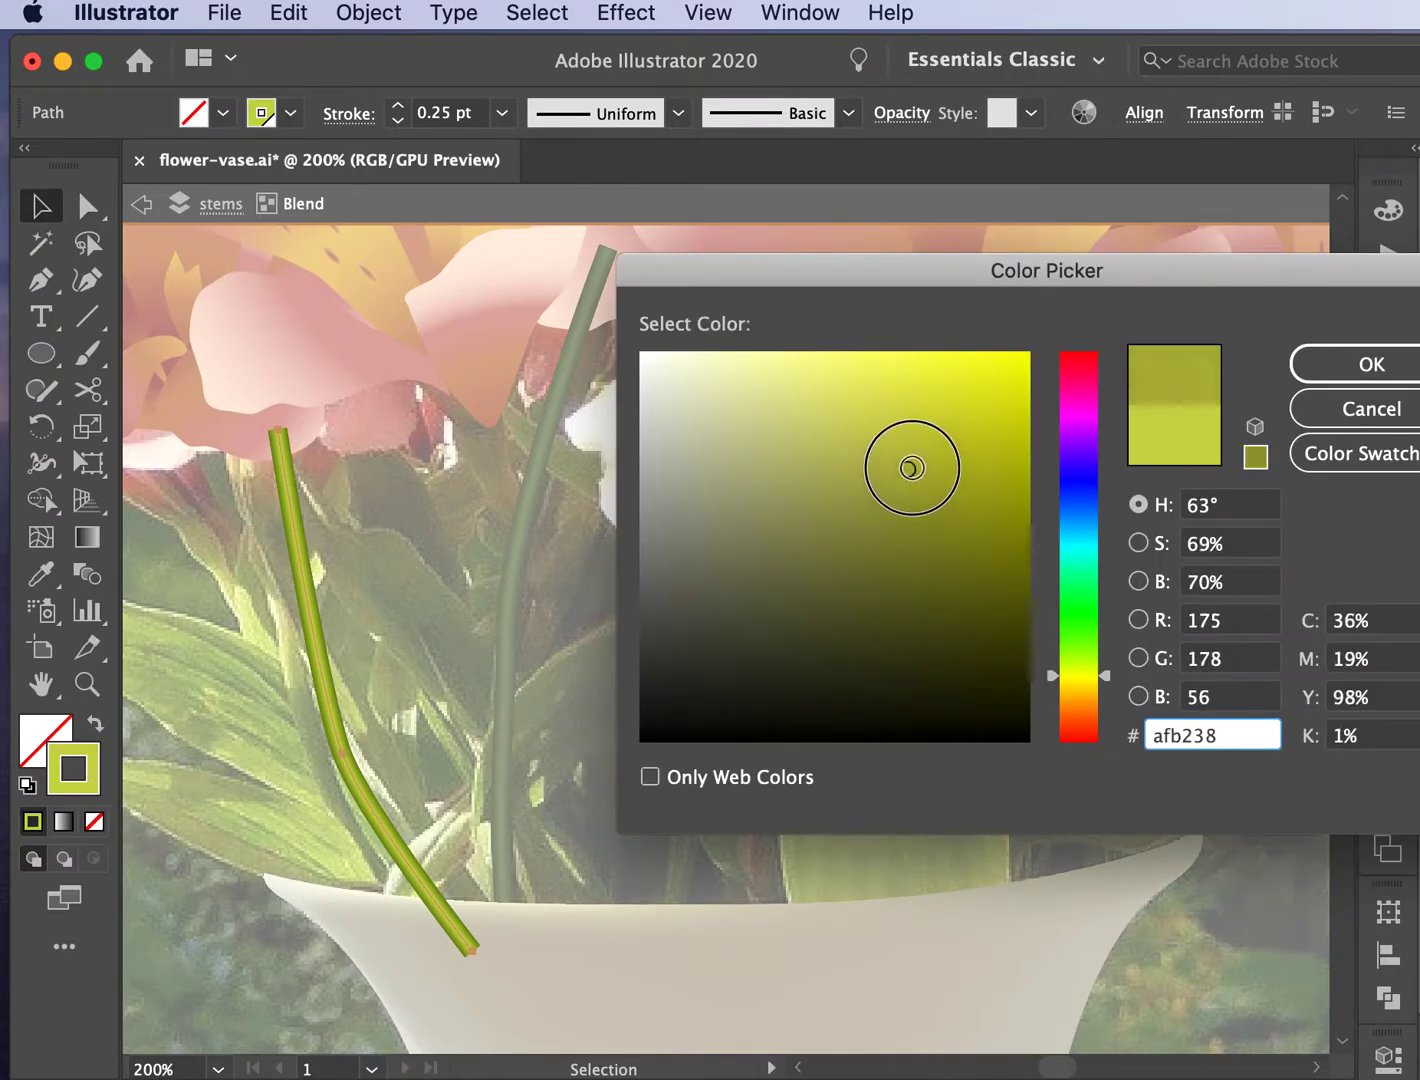
click(1334, 371)
double_click(432, 392)
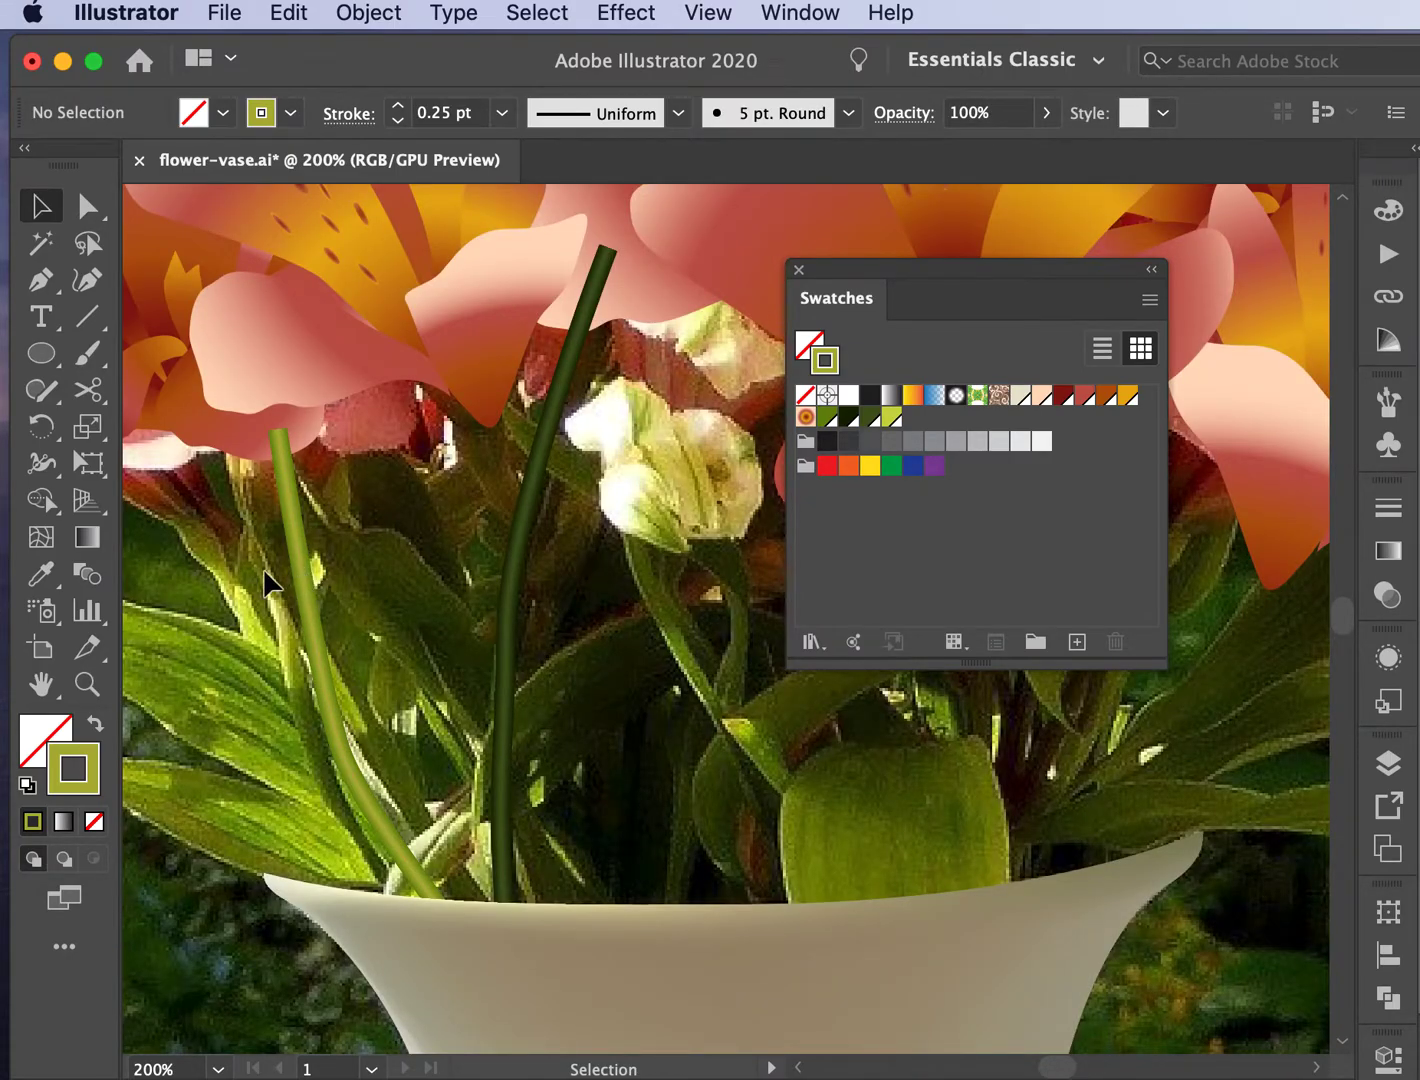
Step: Isolate the left-hand blend again, set its 4 pt path's stroke colour to the darker green #576d06, and exit isolation mode
double_click(301, 583)
click(333, 594)
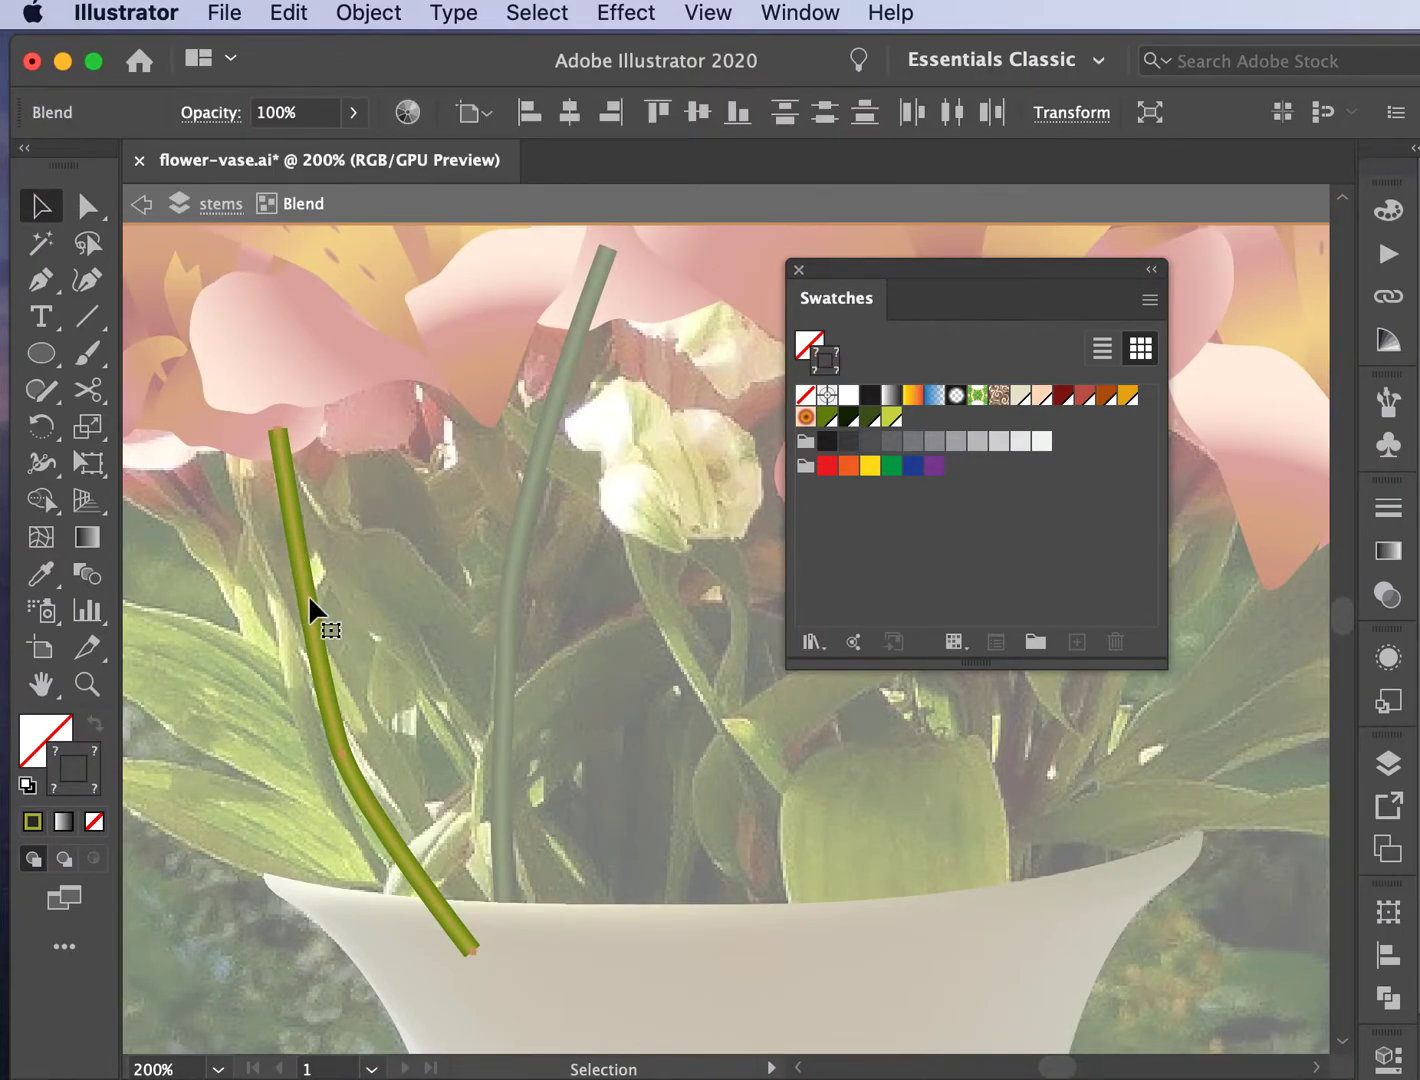
click(308, 593)
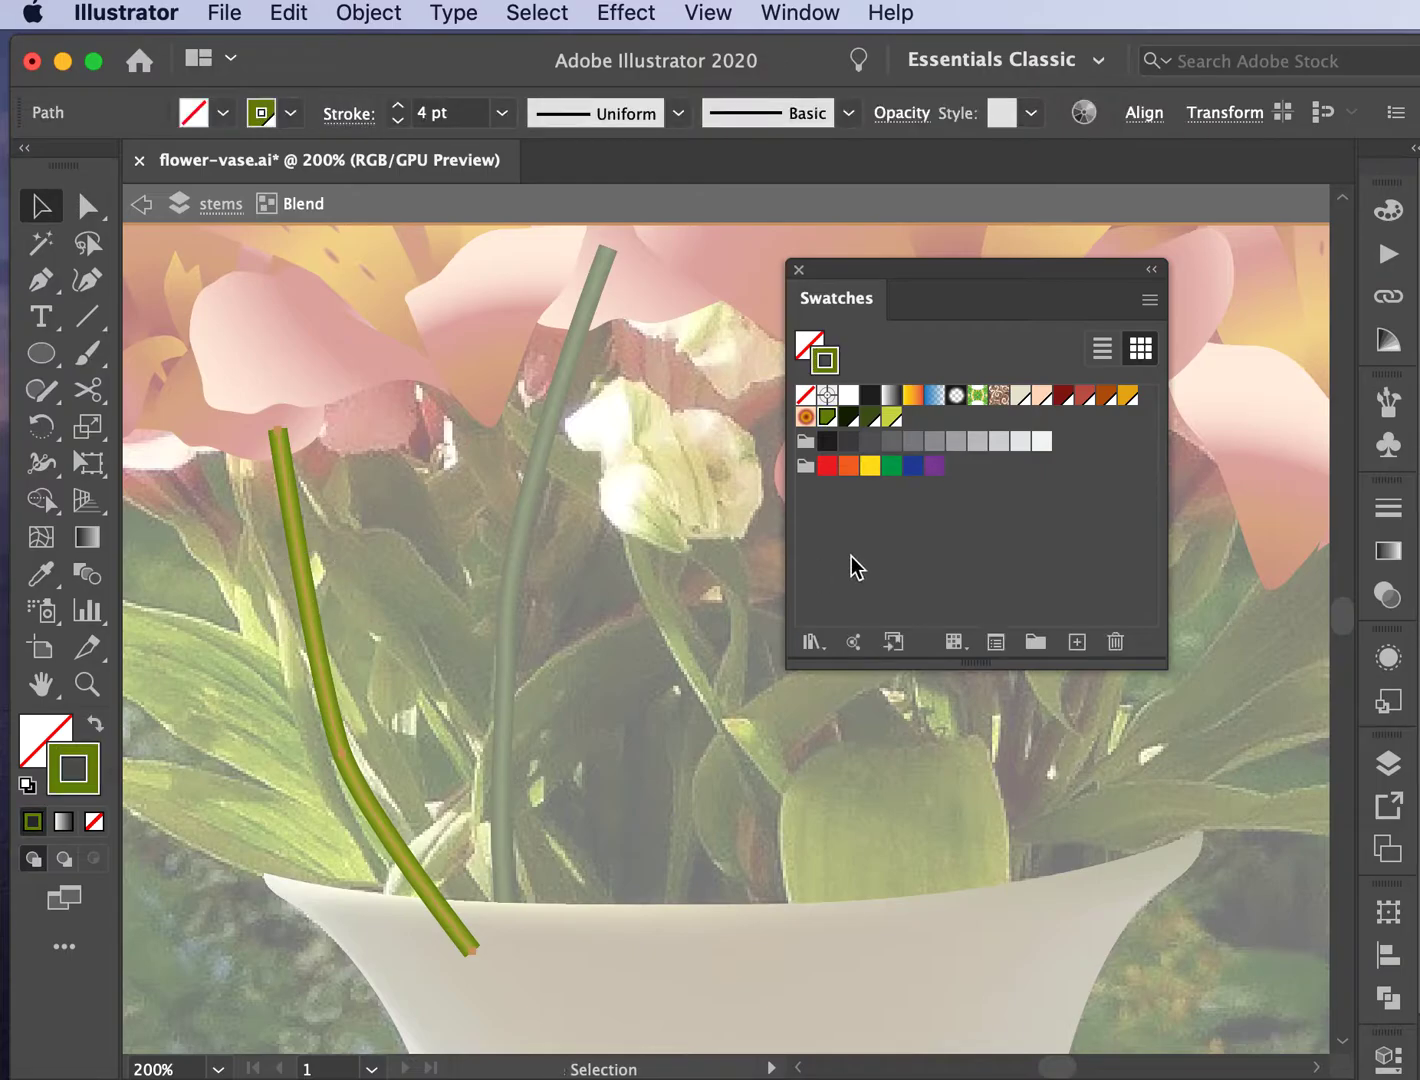
double_click(85, 783)
drag(1002, 548, 1011, 573)
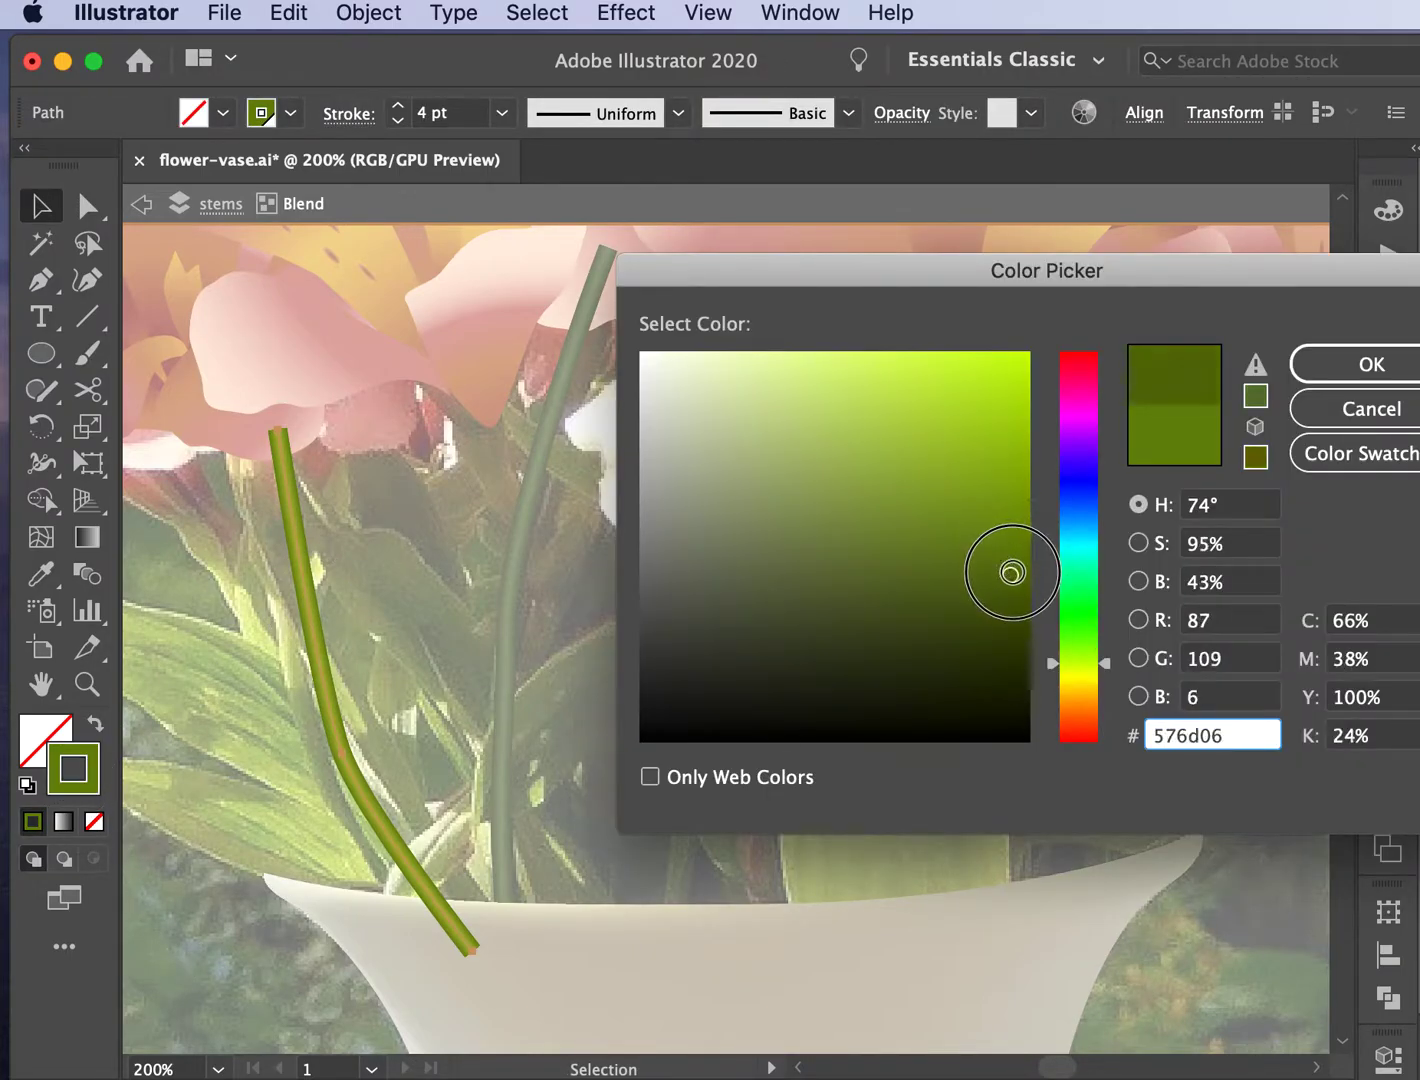
click(1355, 372)
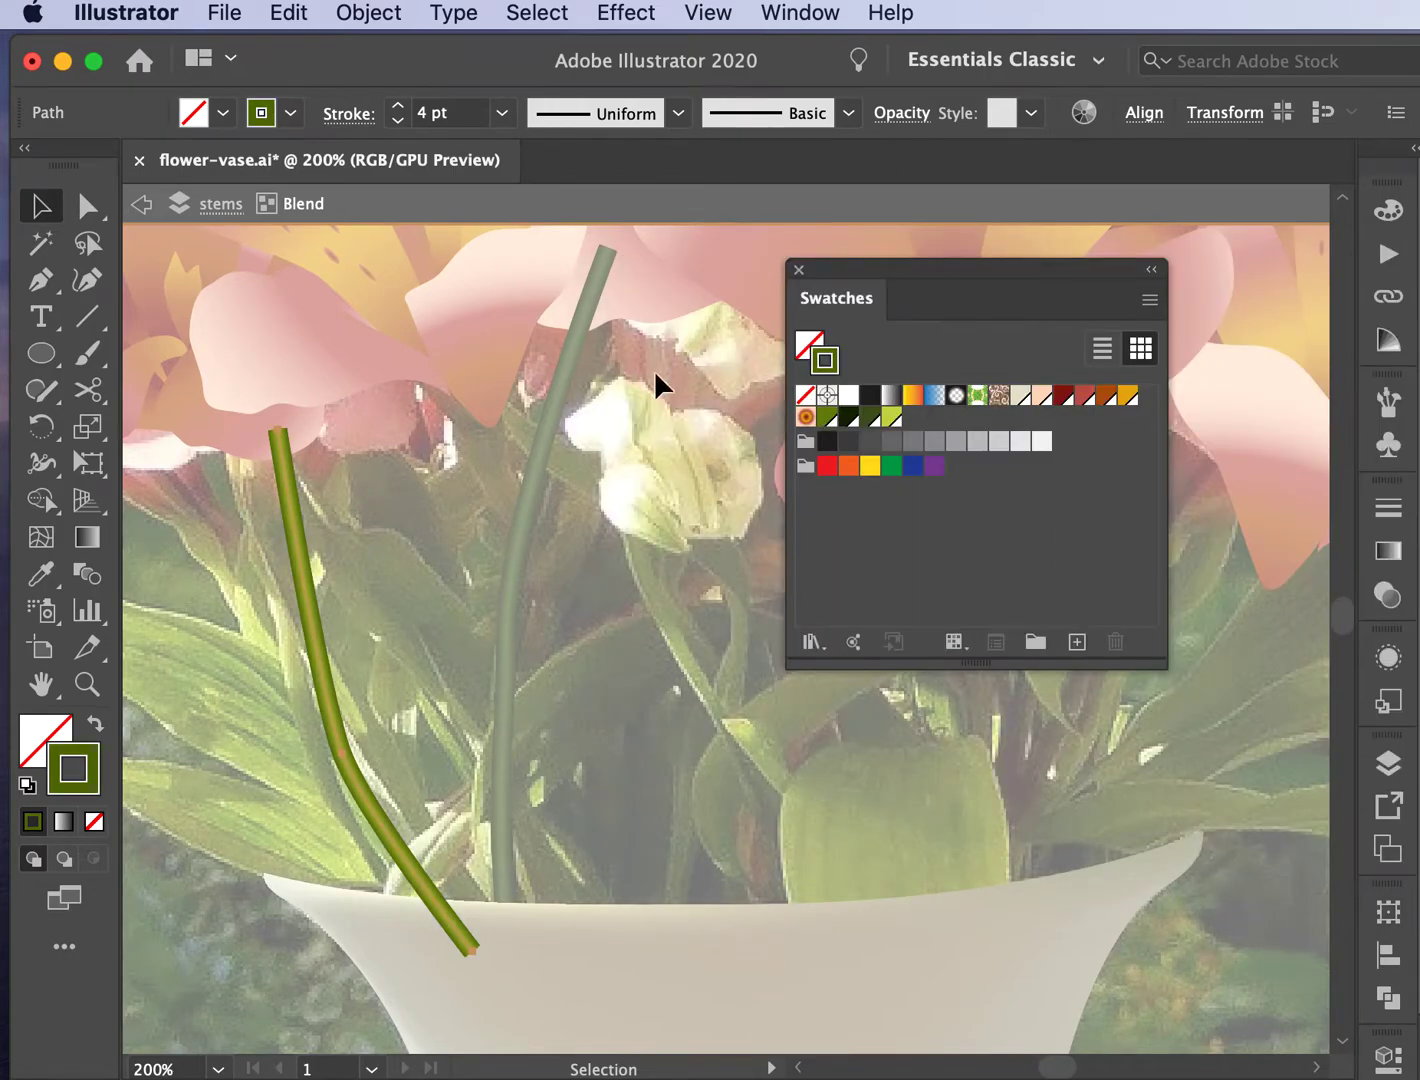
double_click(434, 513)
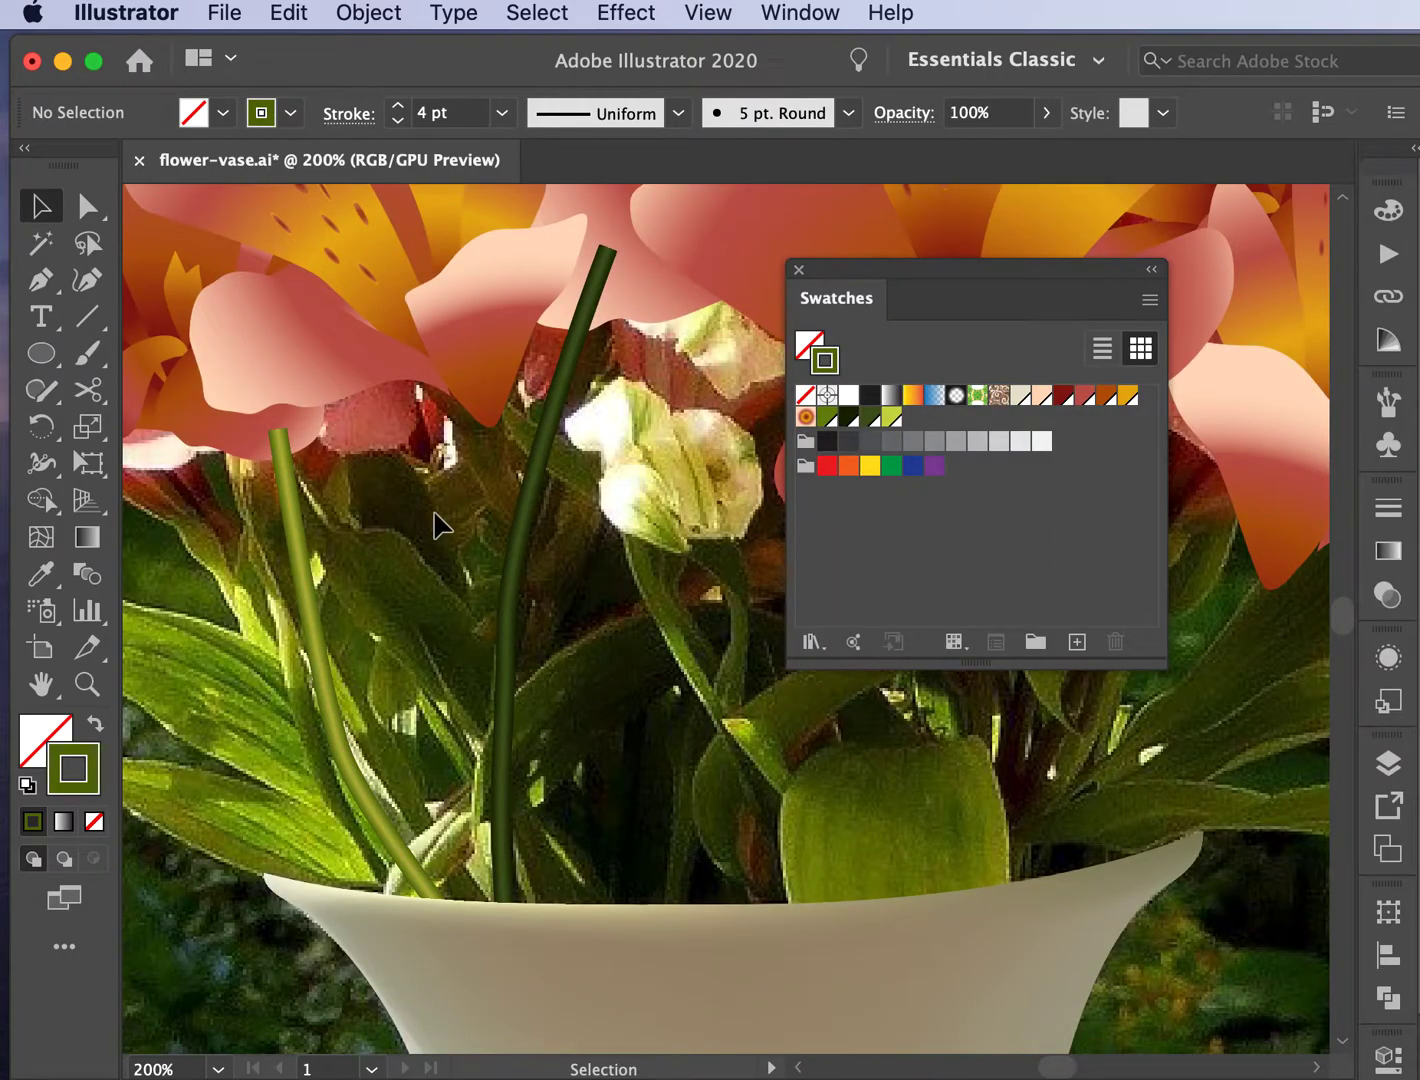
Step: Move the recoloured left-hand stem left and slightly down so its upper end sits under the lily petal, and deselect it
click(323, 649)
drag(319, 650, 289, 660)
click(381, 609)
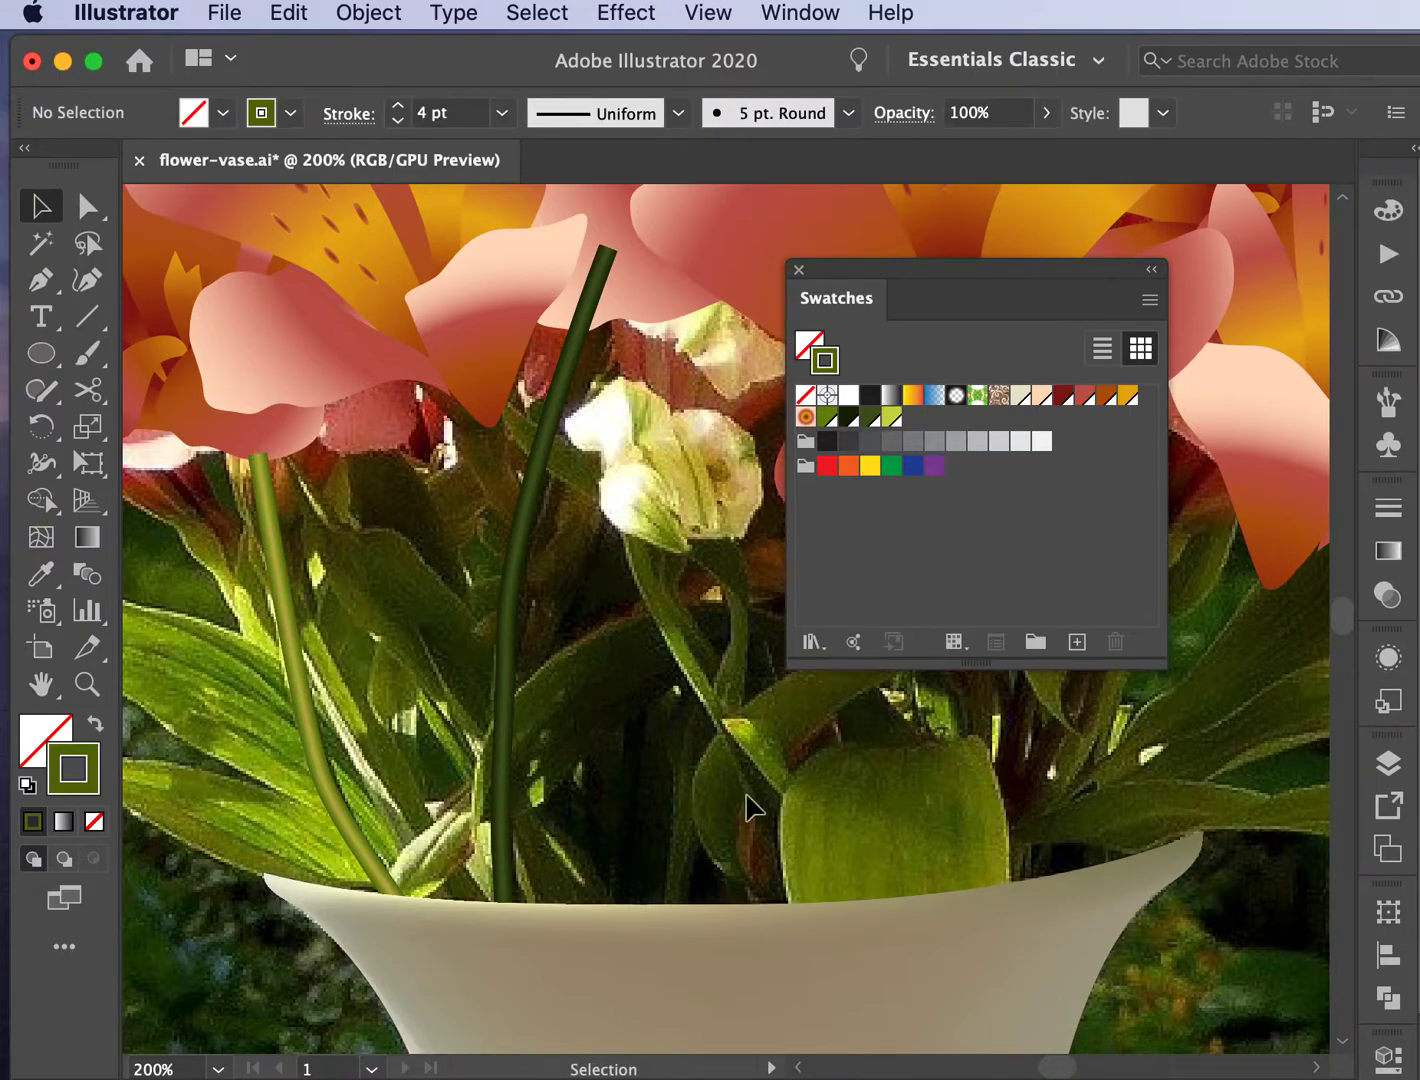
Step: Move the floating Swatches panel away from the flowers and leaves, clear of the bouquet
scroll(746, 791, right, 10)
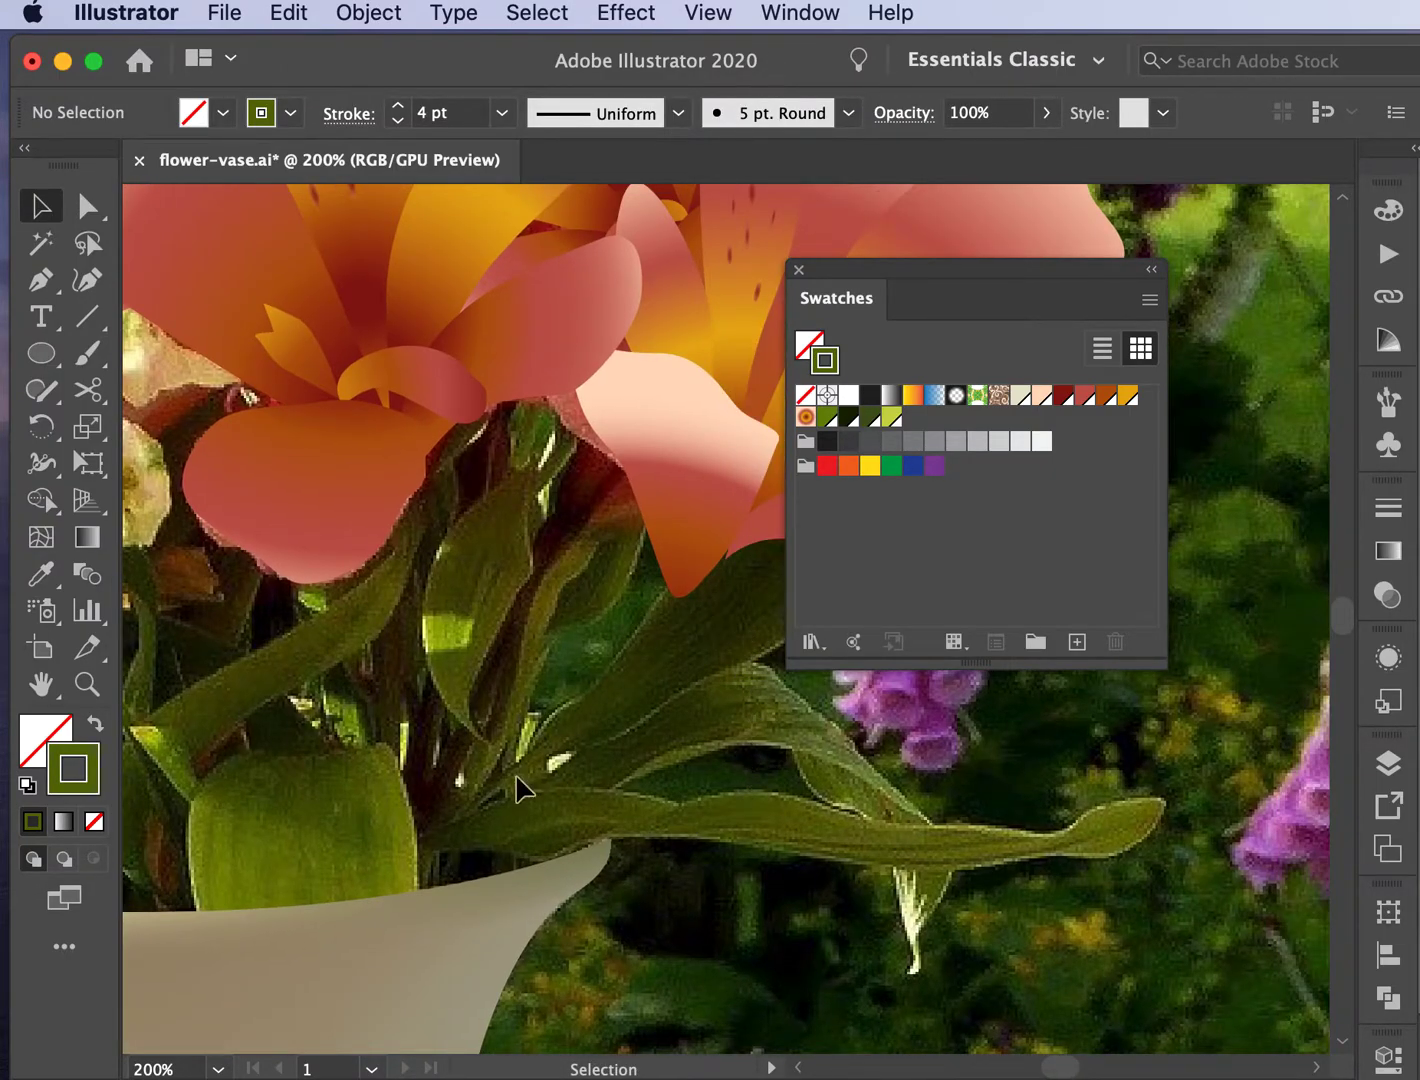
scroll(492, 817, left, 10)
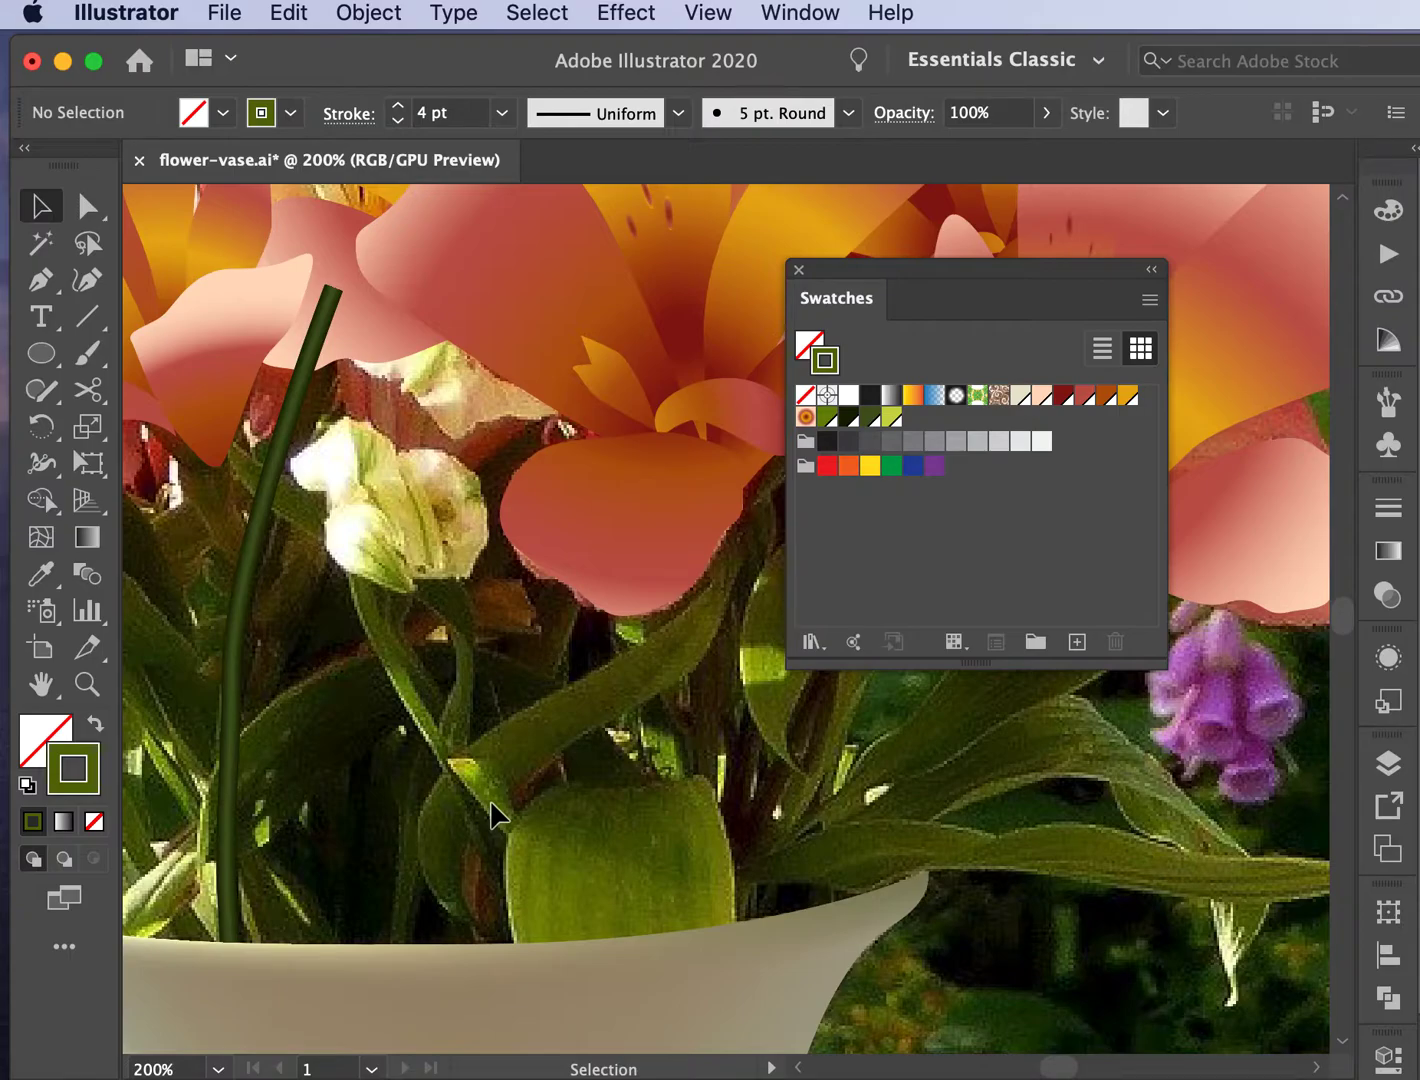
scroll(492, 815, right, 5)
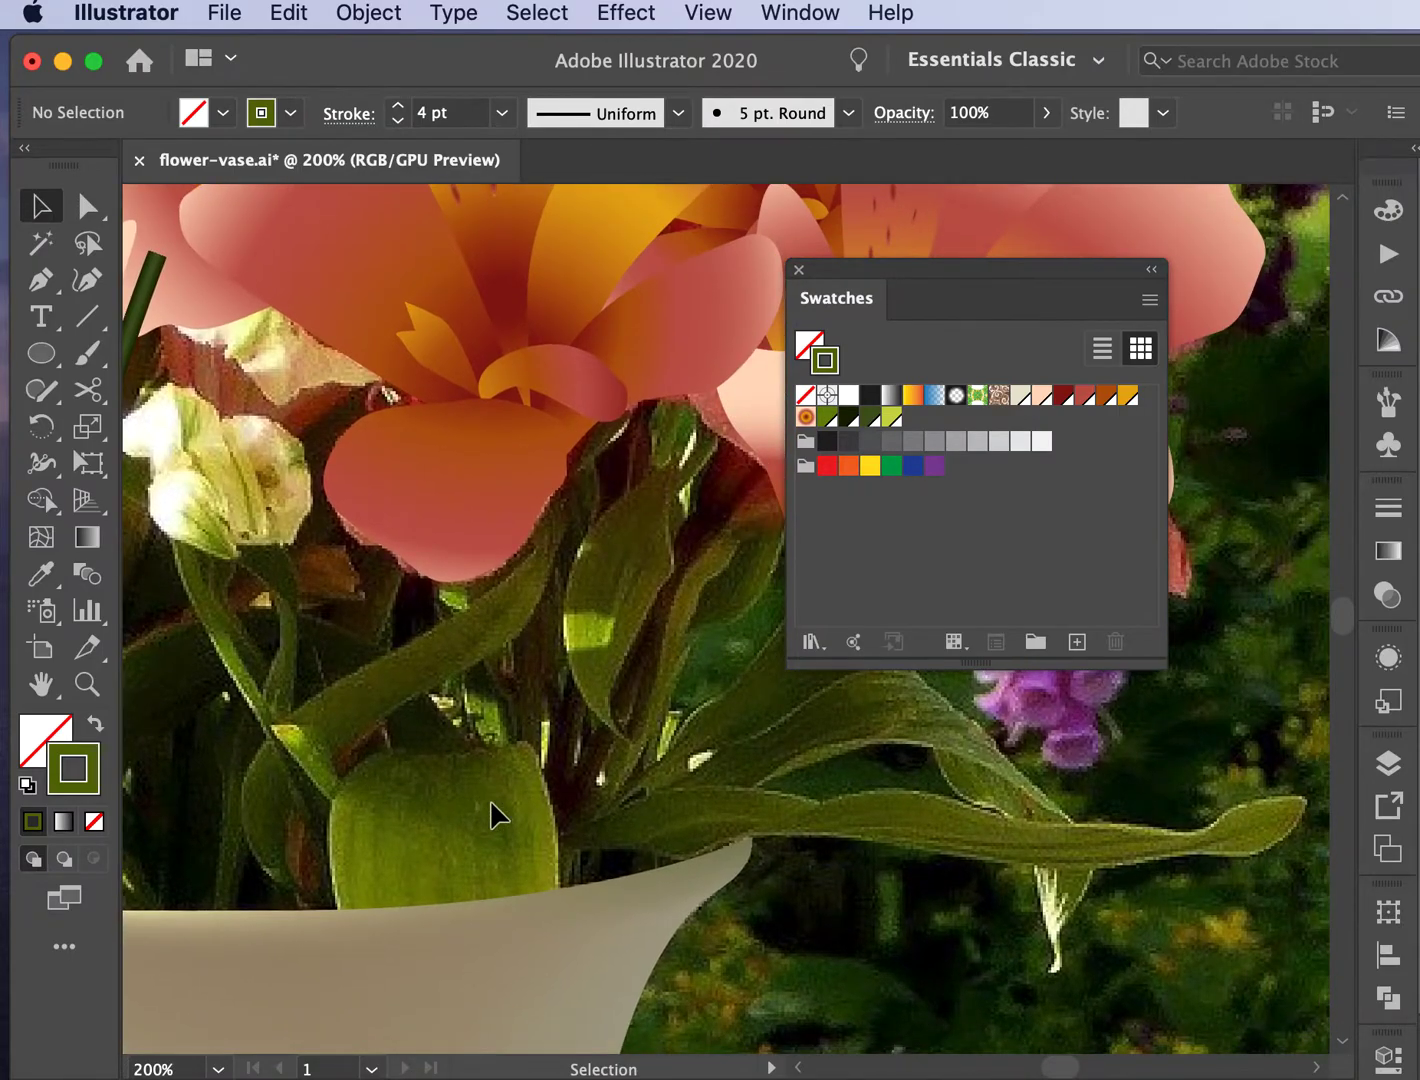
scroll(490, 799, left, 7)
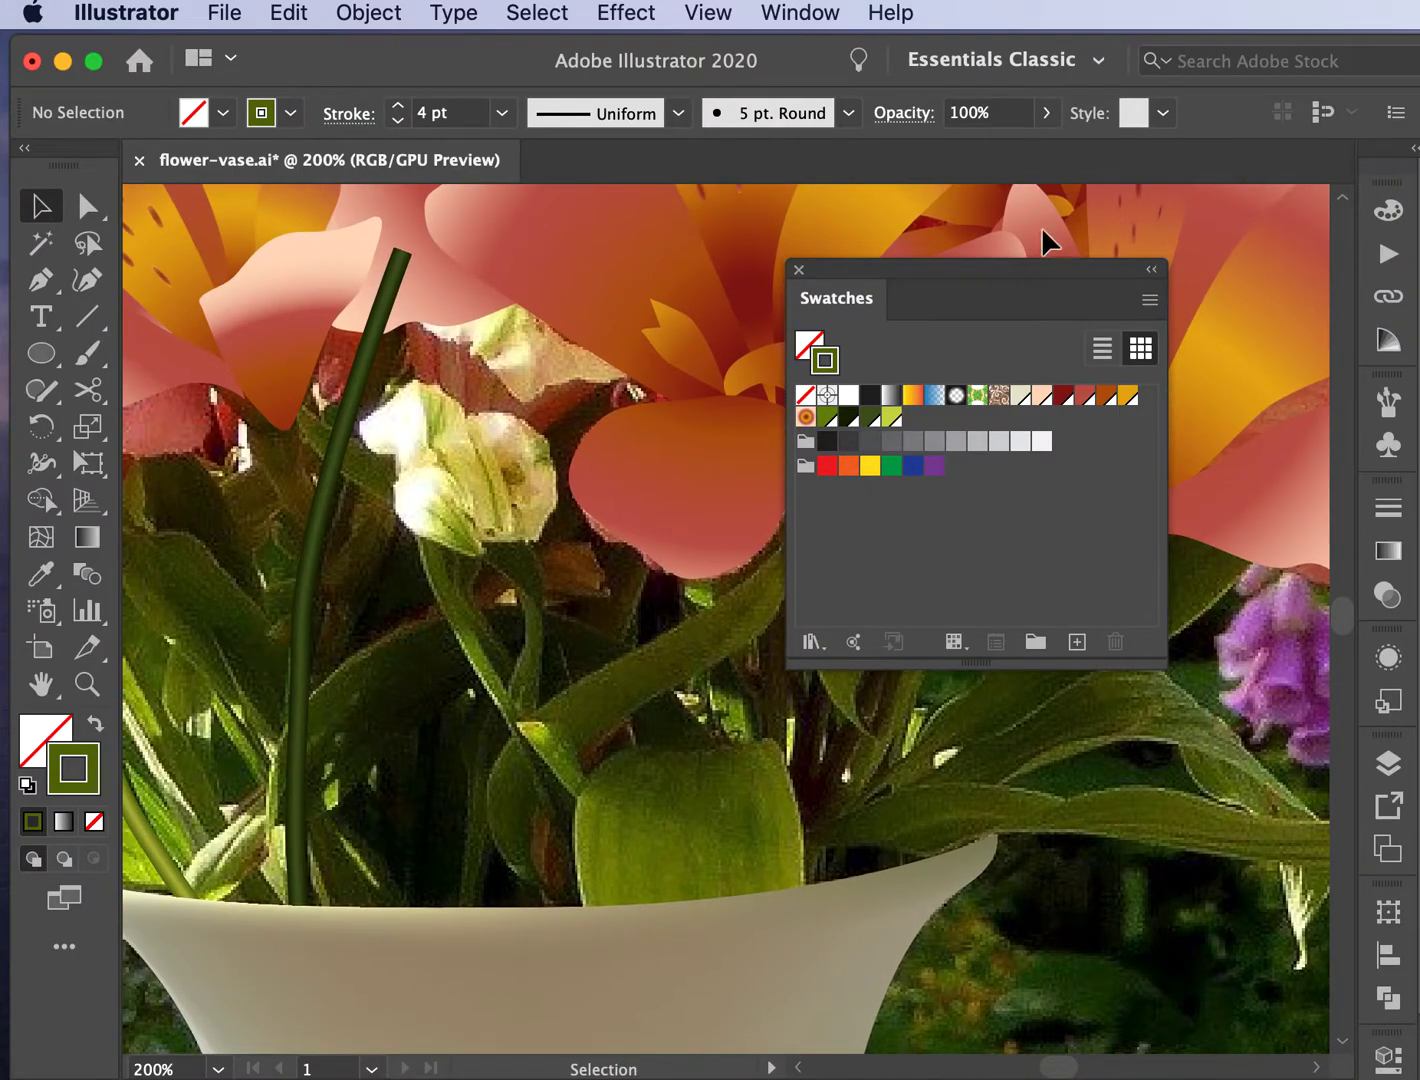
key(super+minus)
key(super+minus)
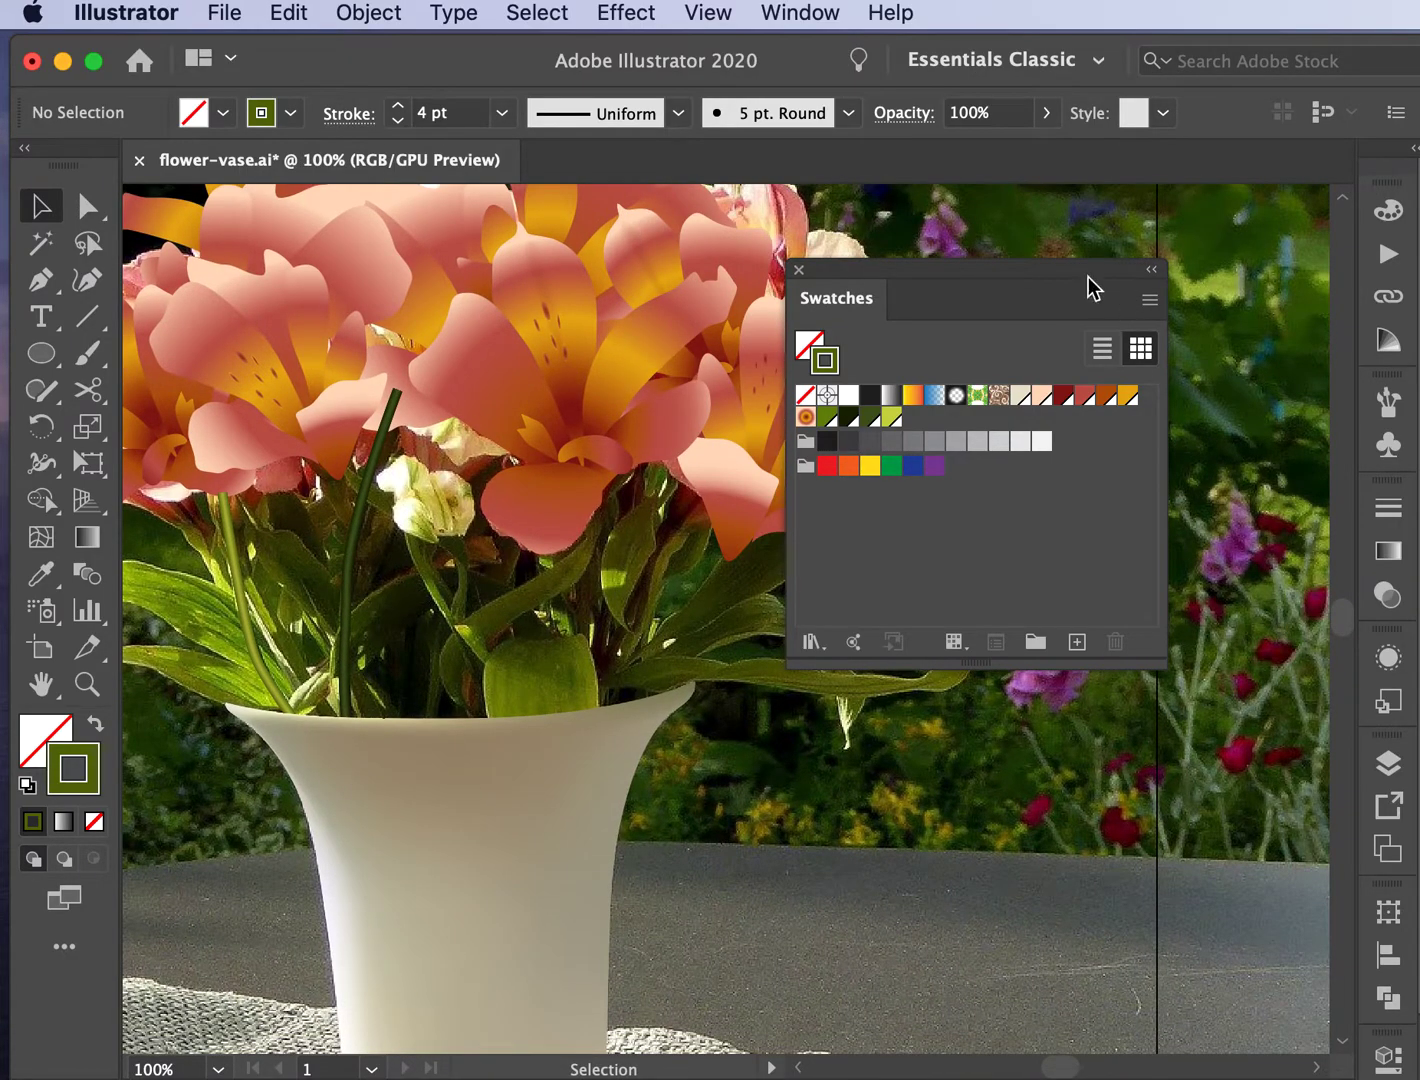
drag(1036, 278, 1195, 185)
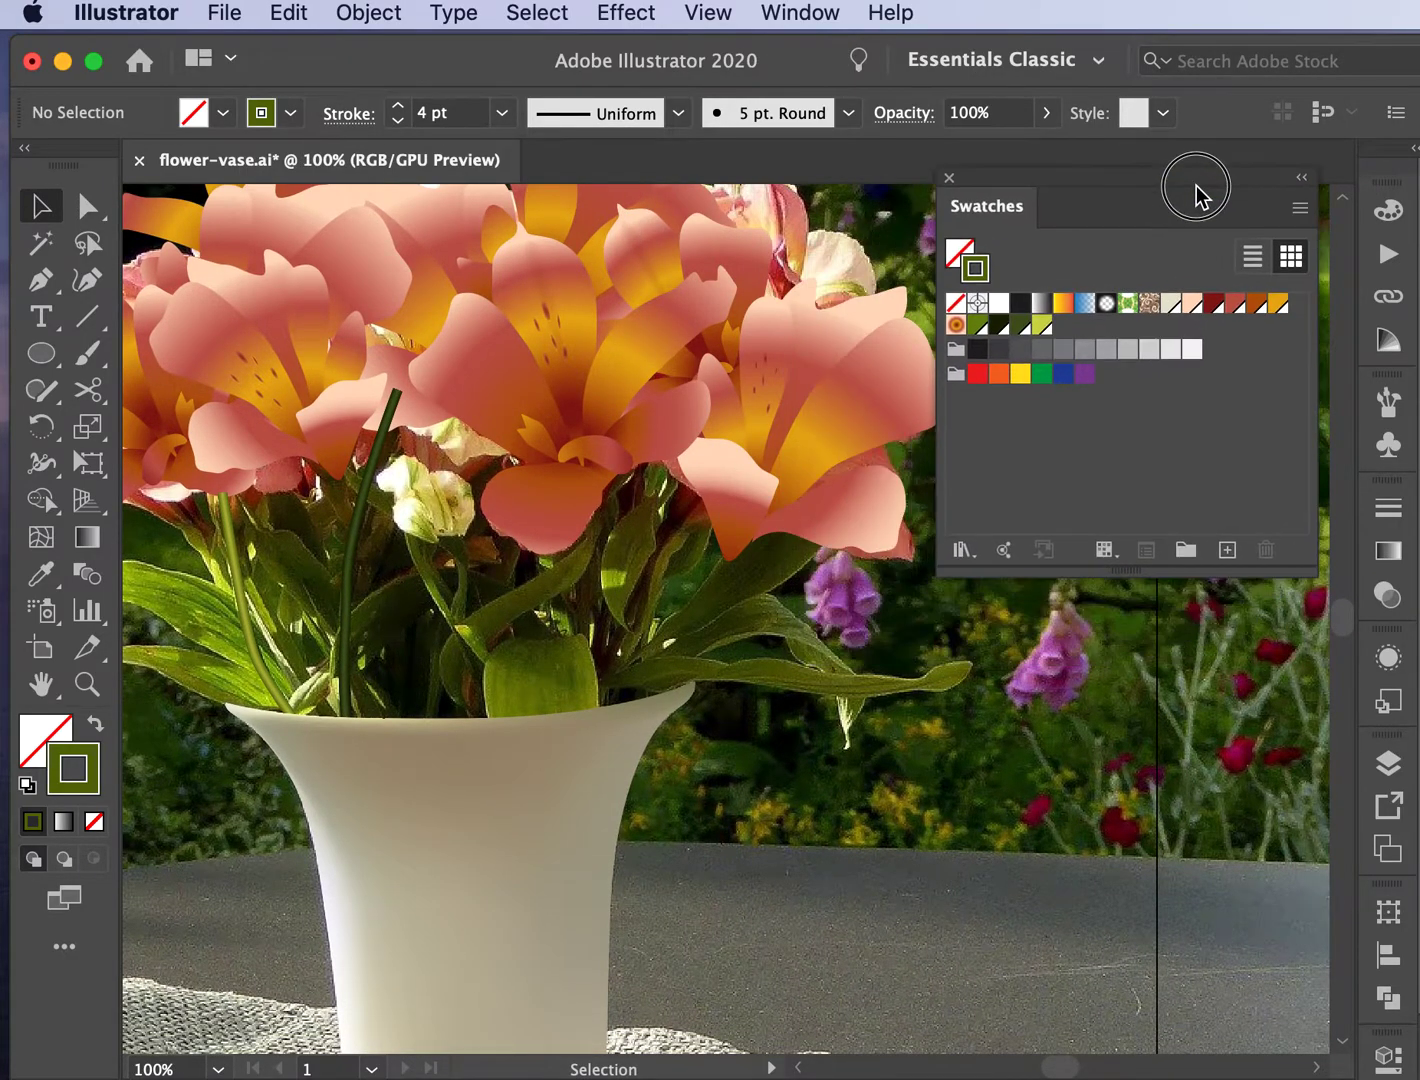
Step: Display the layer list and toggle the stems layer's visibility off and back on
click(1387, 761)
click(930, 381)
click(930, 382)
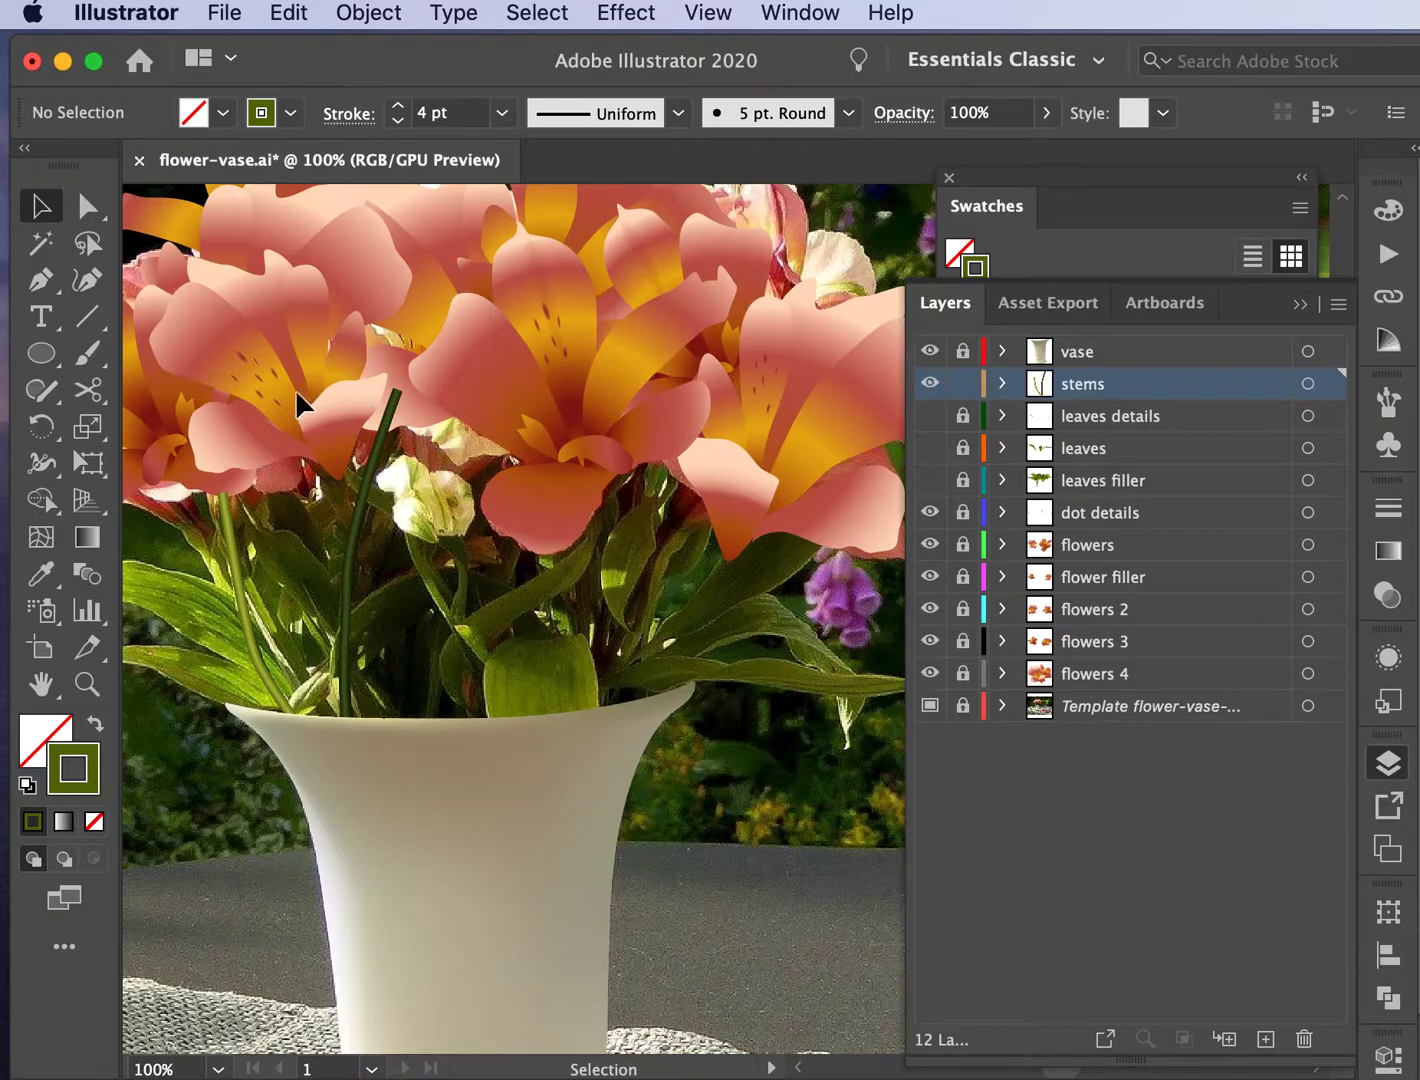
Step: Paste a copy of the two left-hand stems and reflect the pair across the vertical axis
click(358, 540)
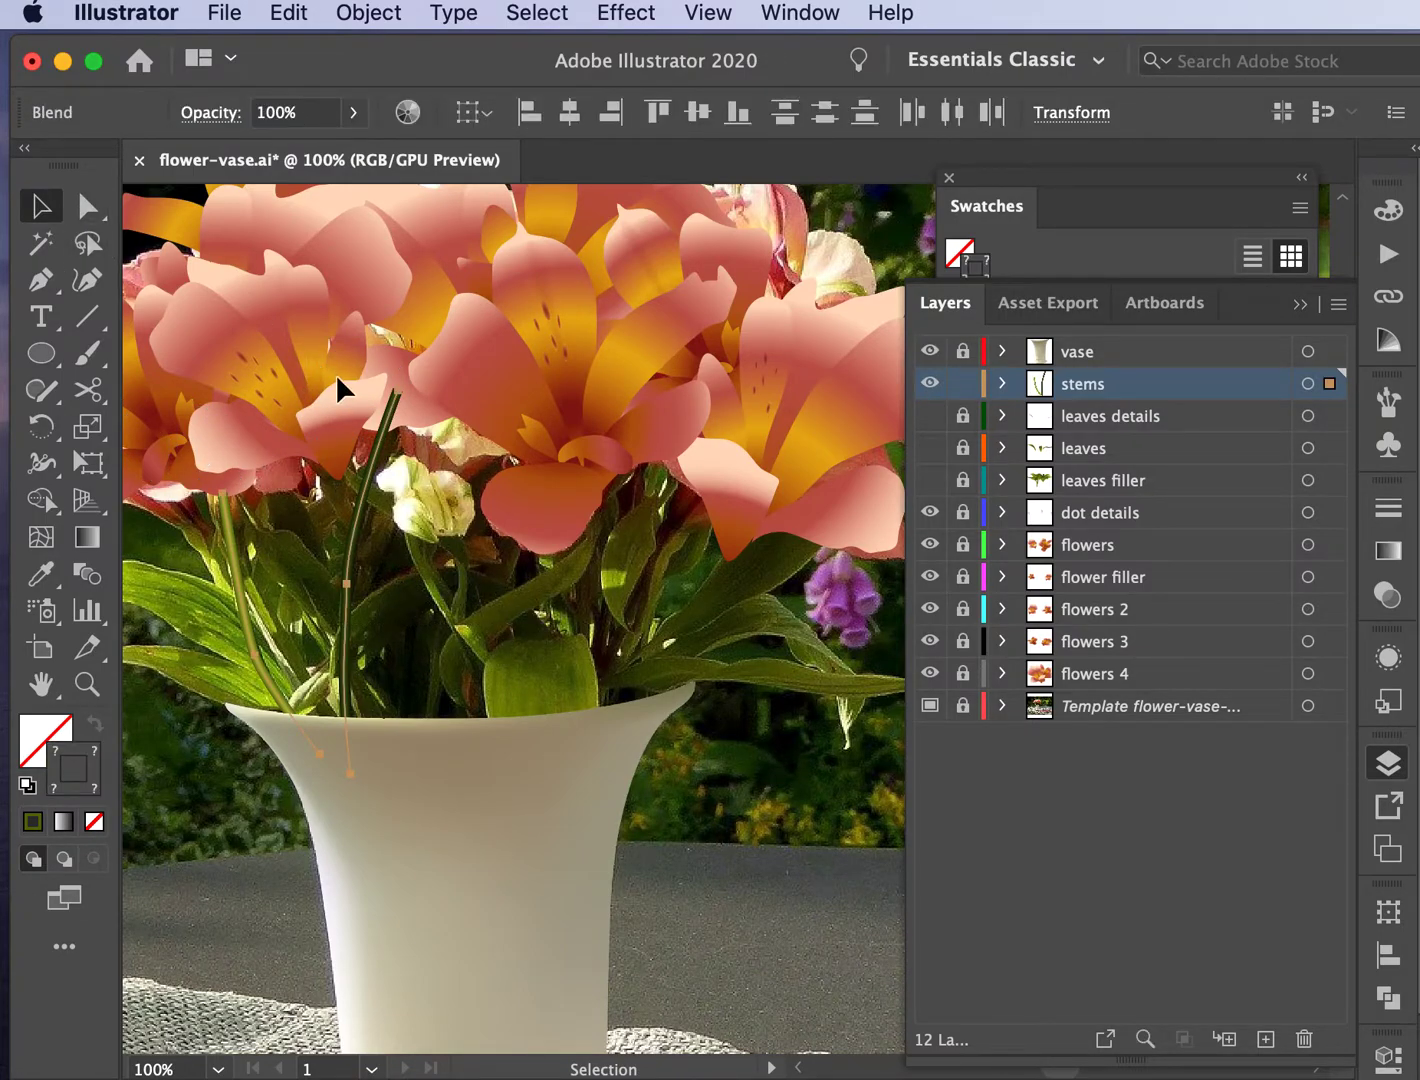
key(super+v)
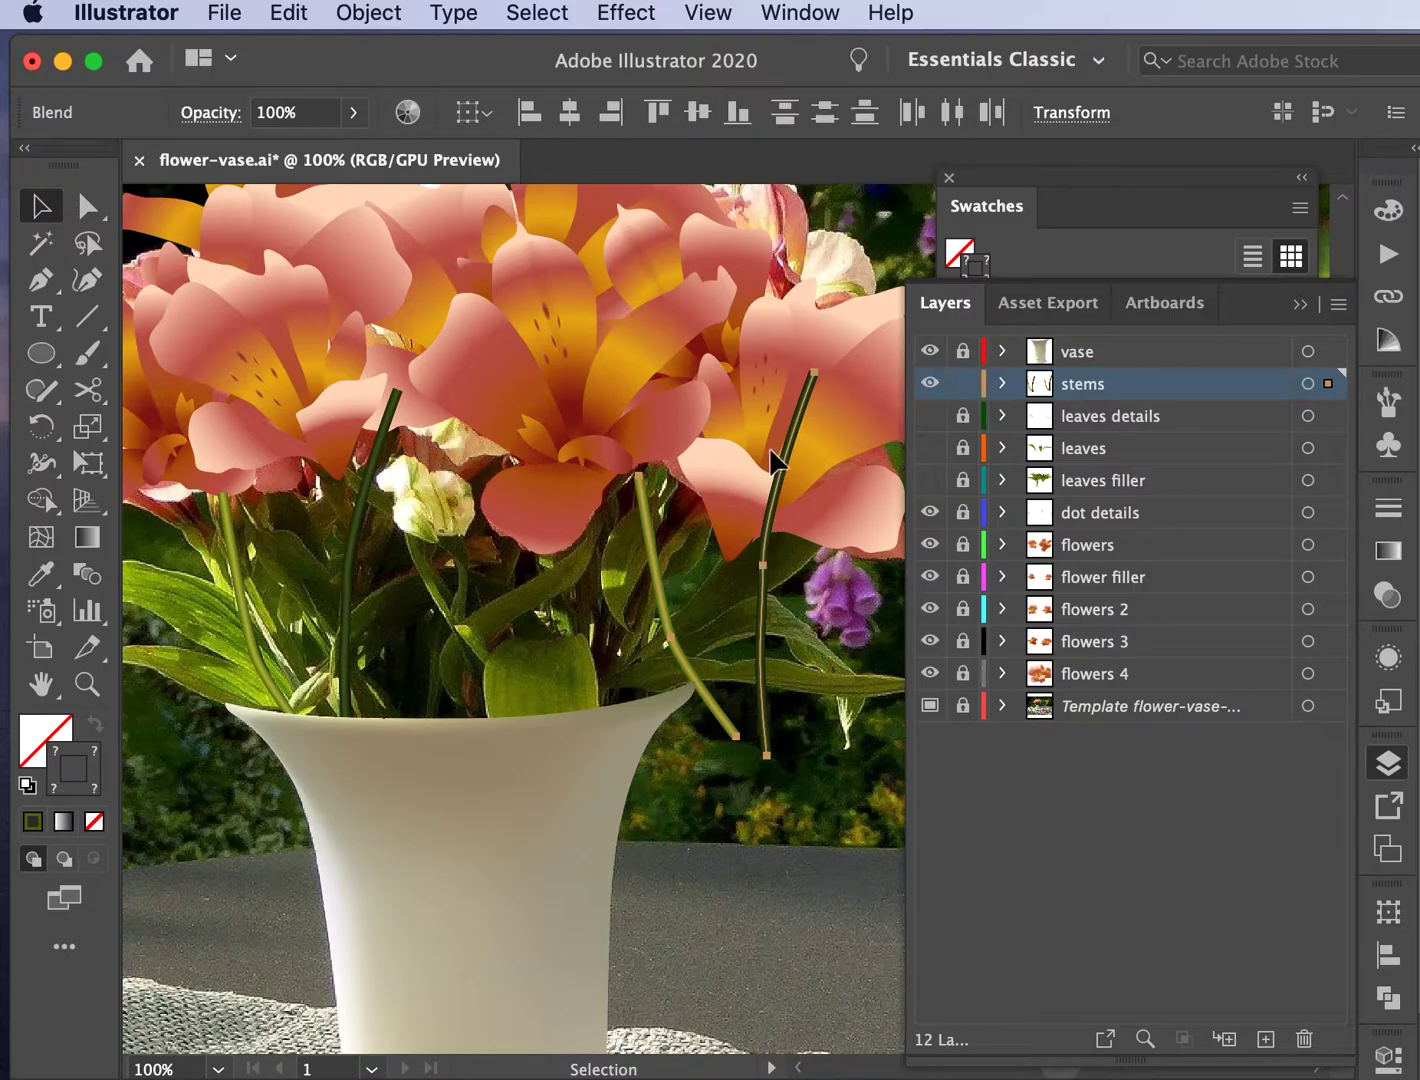
click(392, 14)
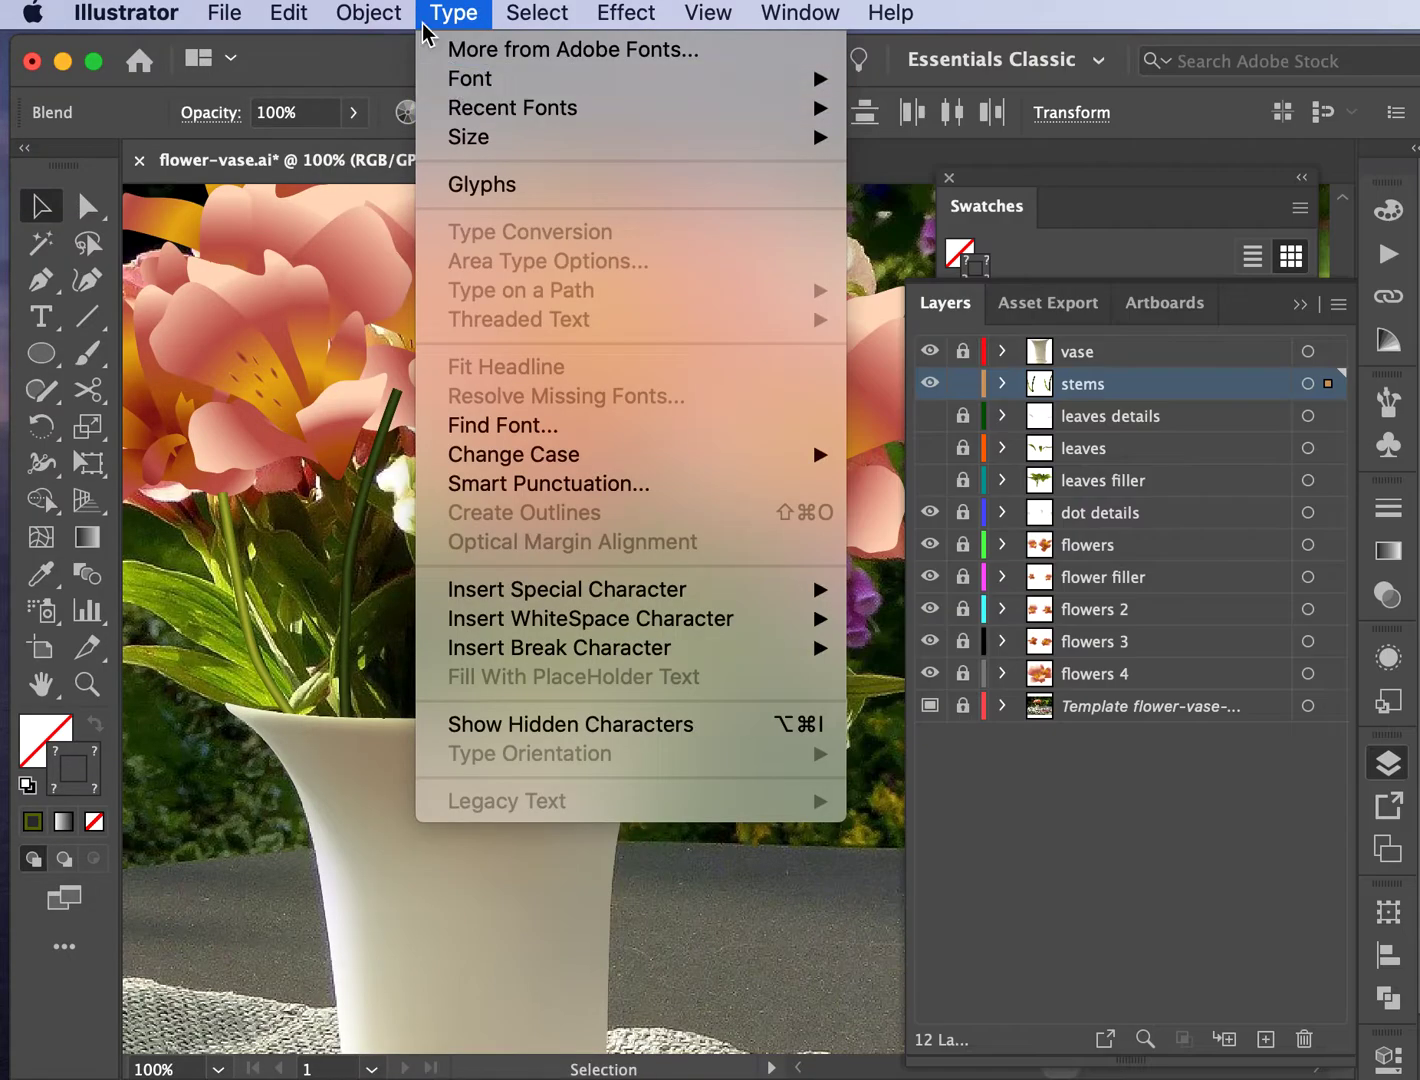
mouse_move(400, 48)
click(764, 165)
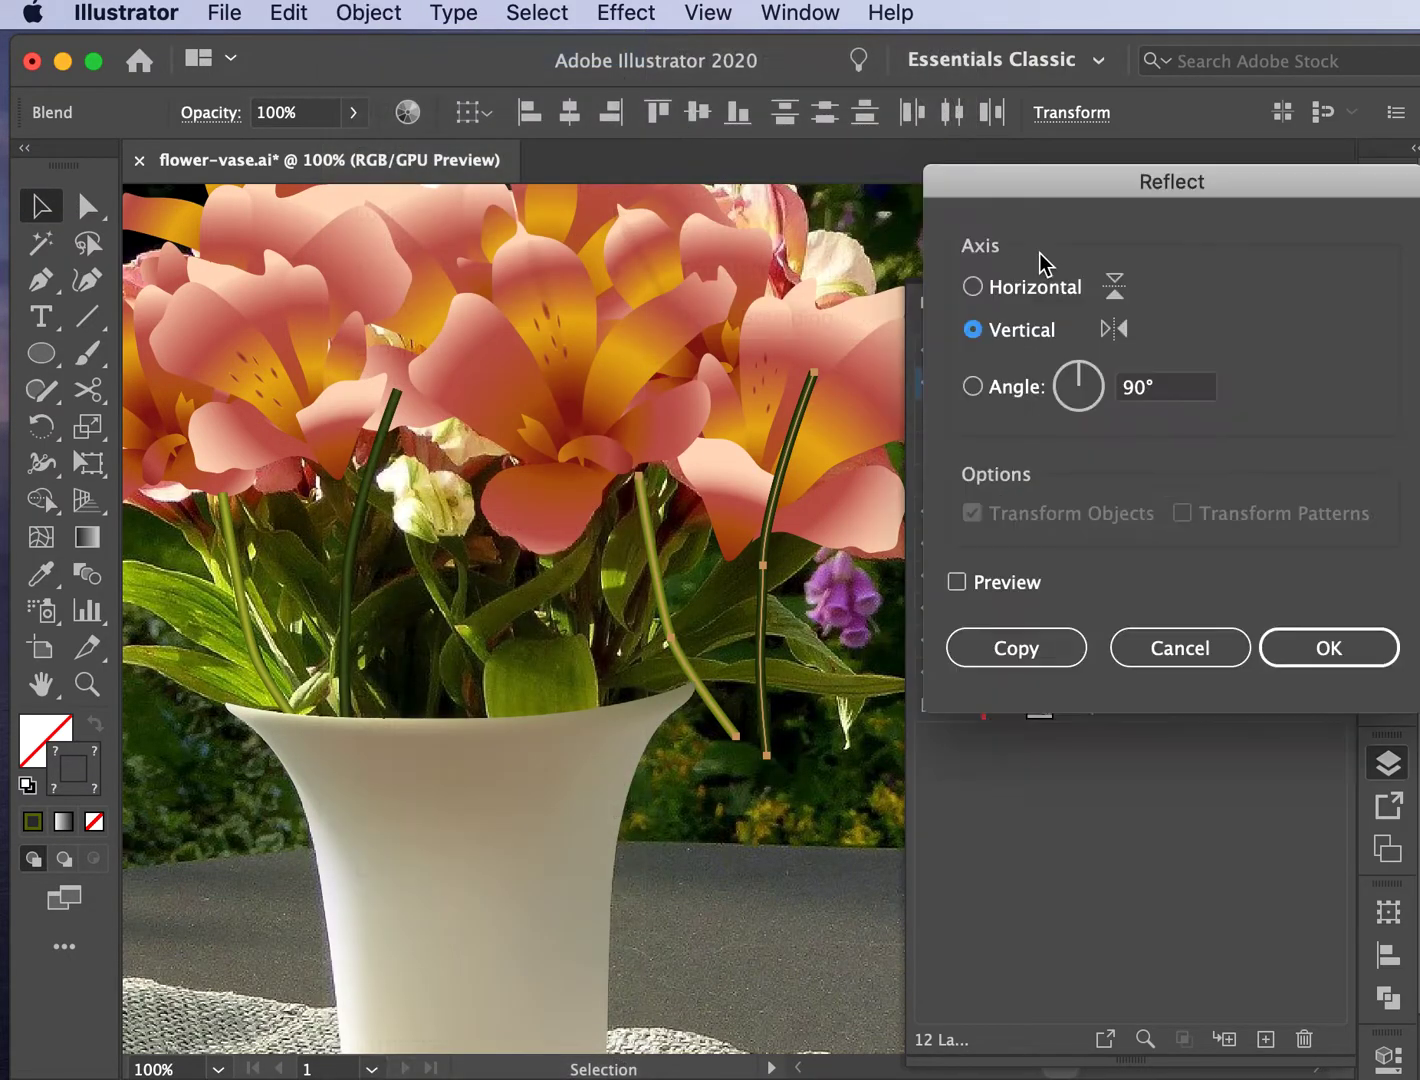
click(1304, 648)
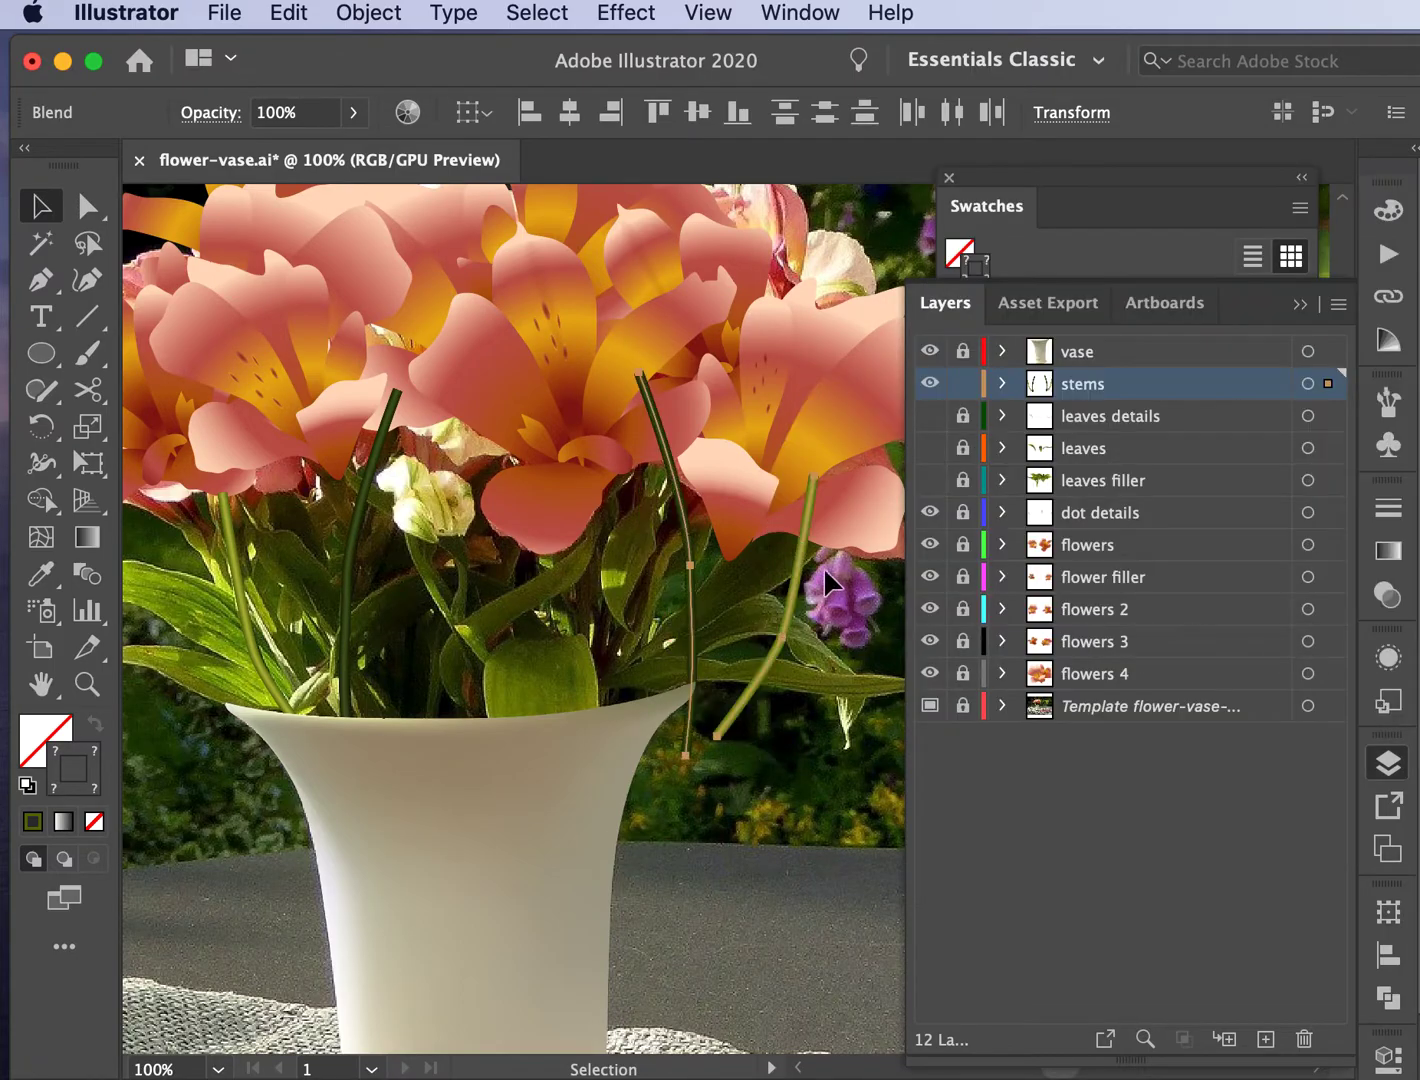
Step: Move the mirrored stem pair into the vase's right half, rotate it slightly clockwise, and deselect it
drag(797, 603, 594, 583)
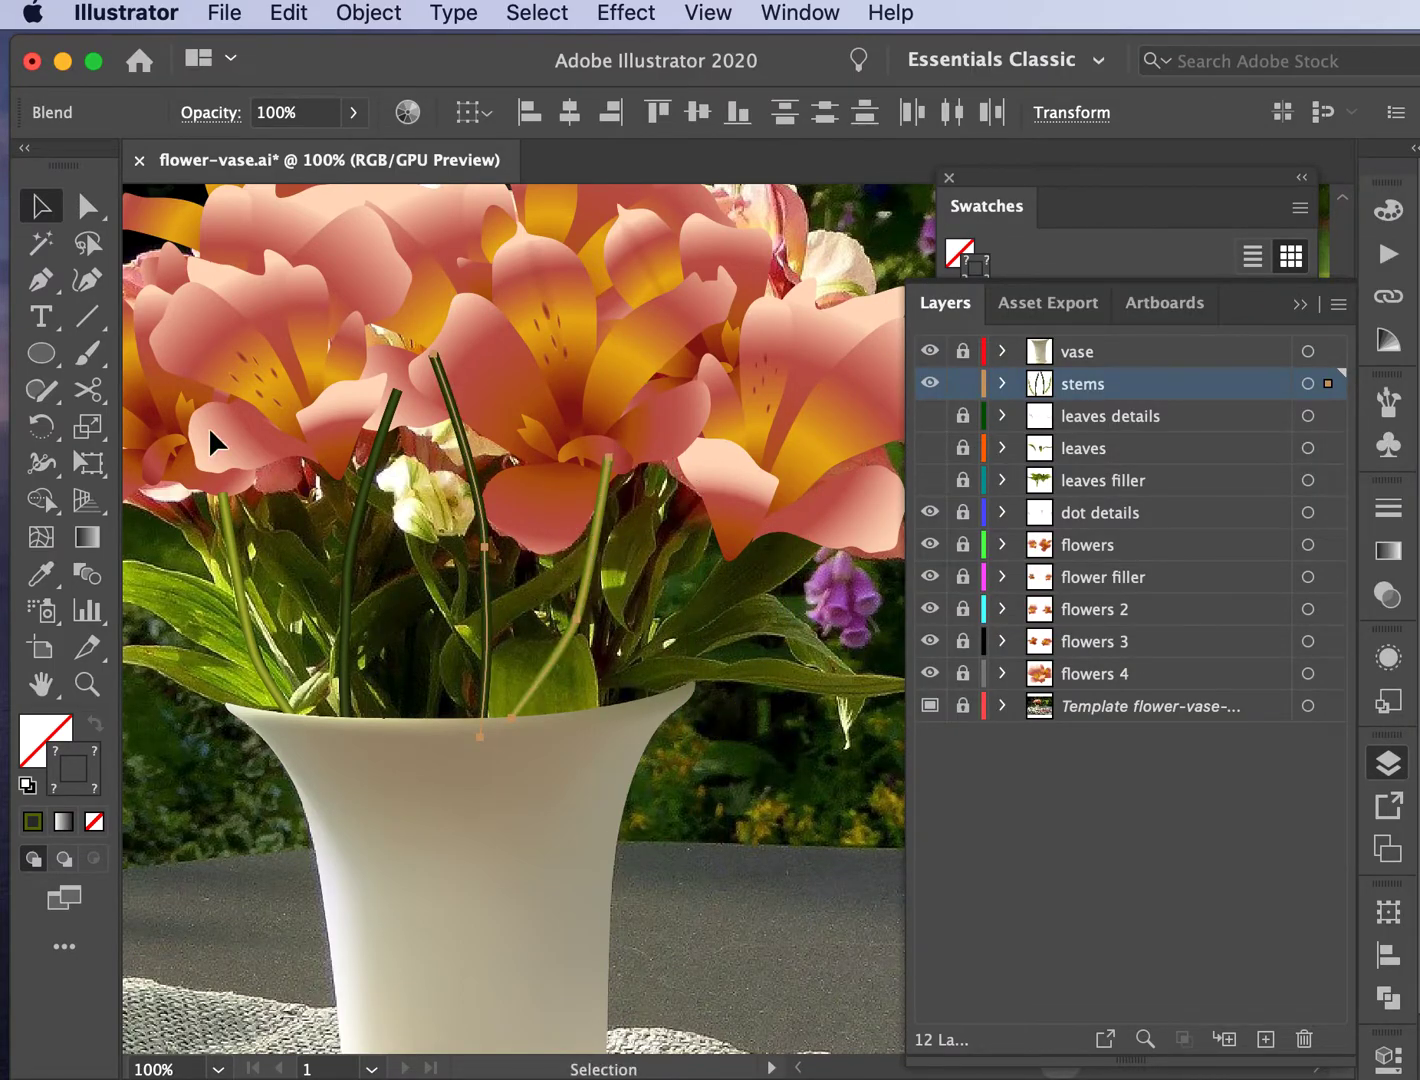
click(87, 476)
drag(640, 345, 658, 366)
drag(491, 514, 604, 563)
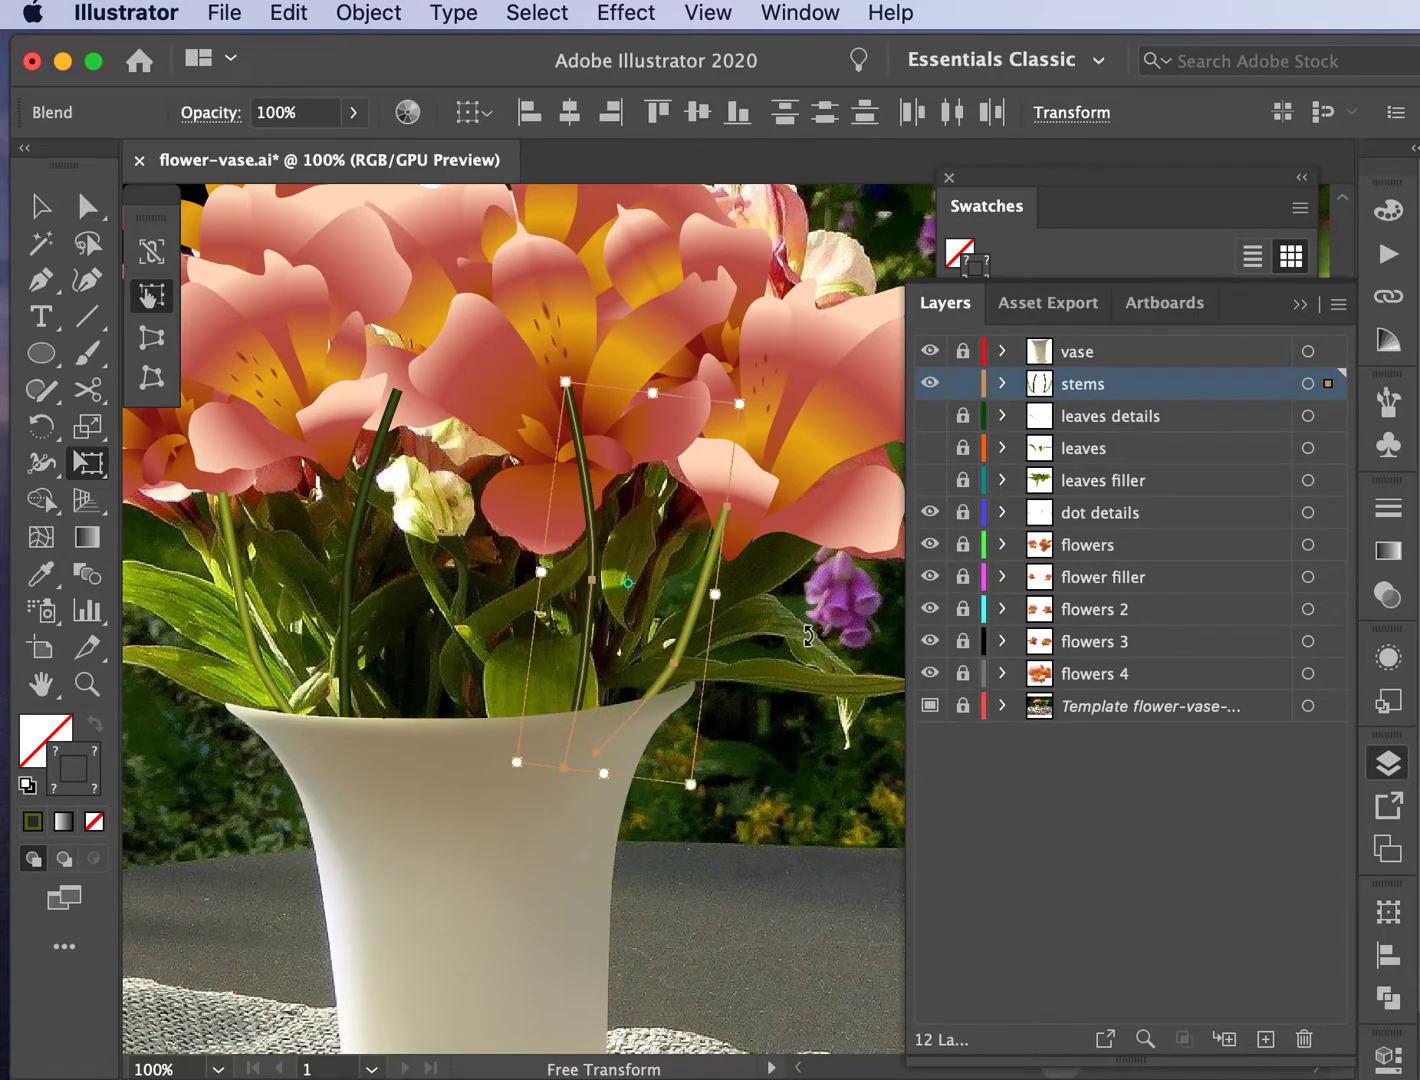
click(40, 207)
key(super+shift+a)
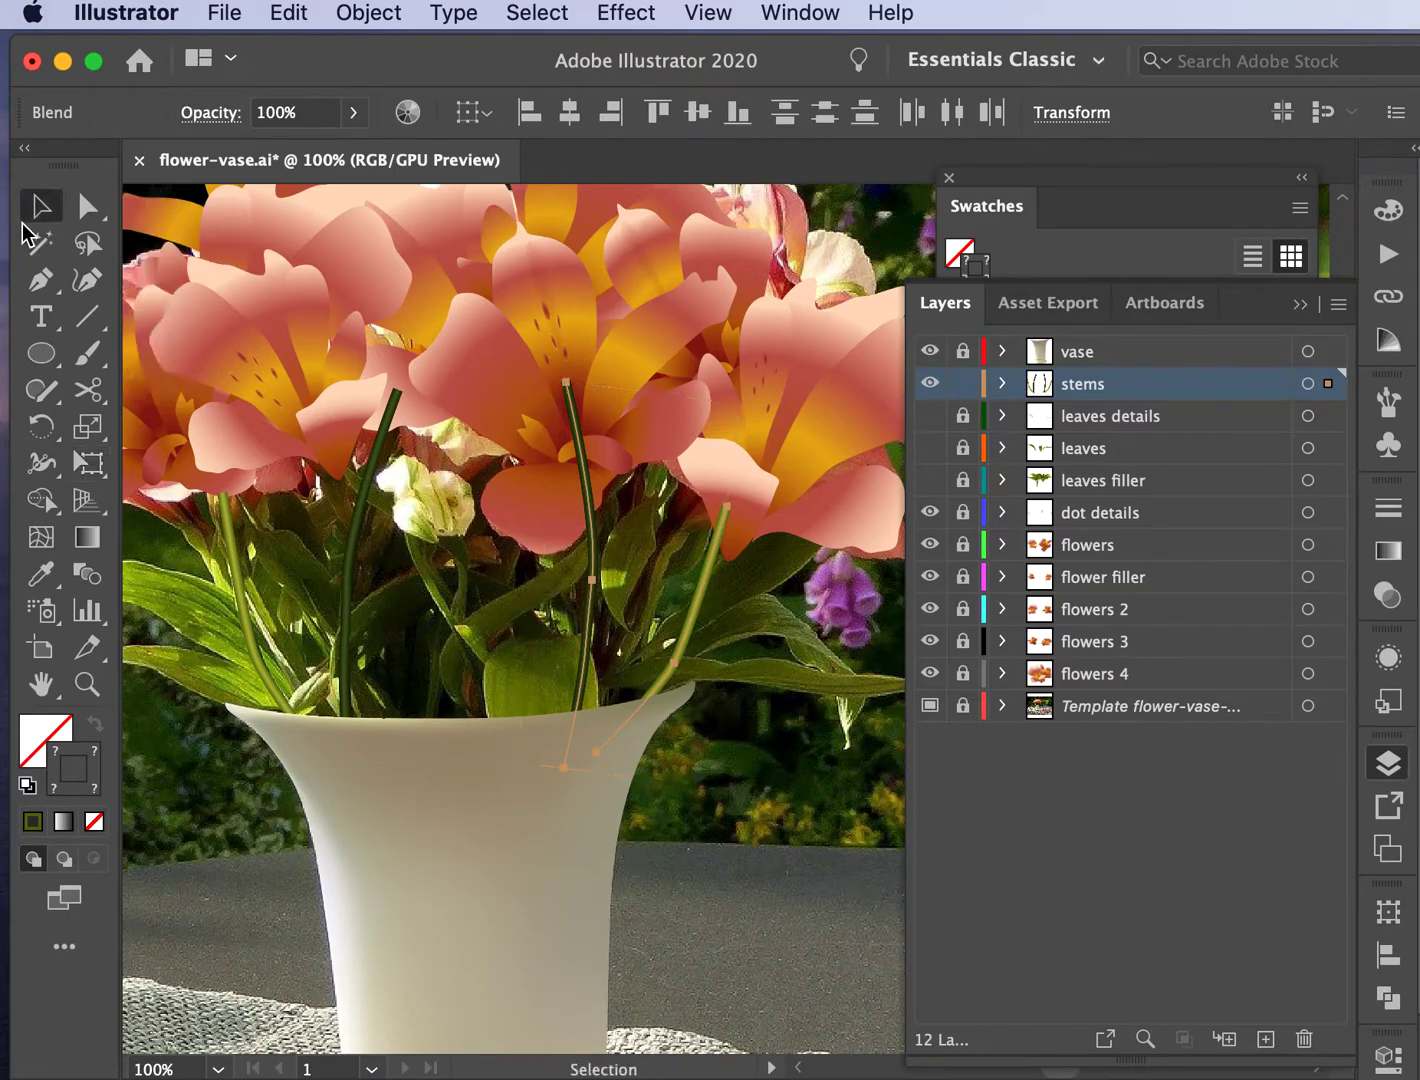
Step: Isolate the right-hand stem's blend and apply the stem medium swatch to its 0.25 pt path's stroke
key(super+equal)
key(super+equal)
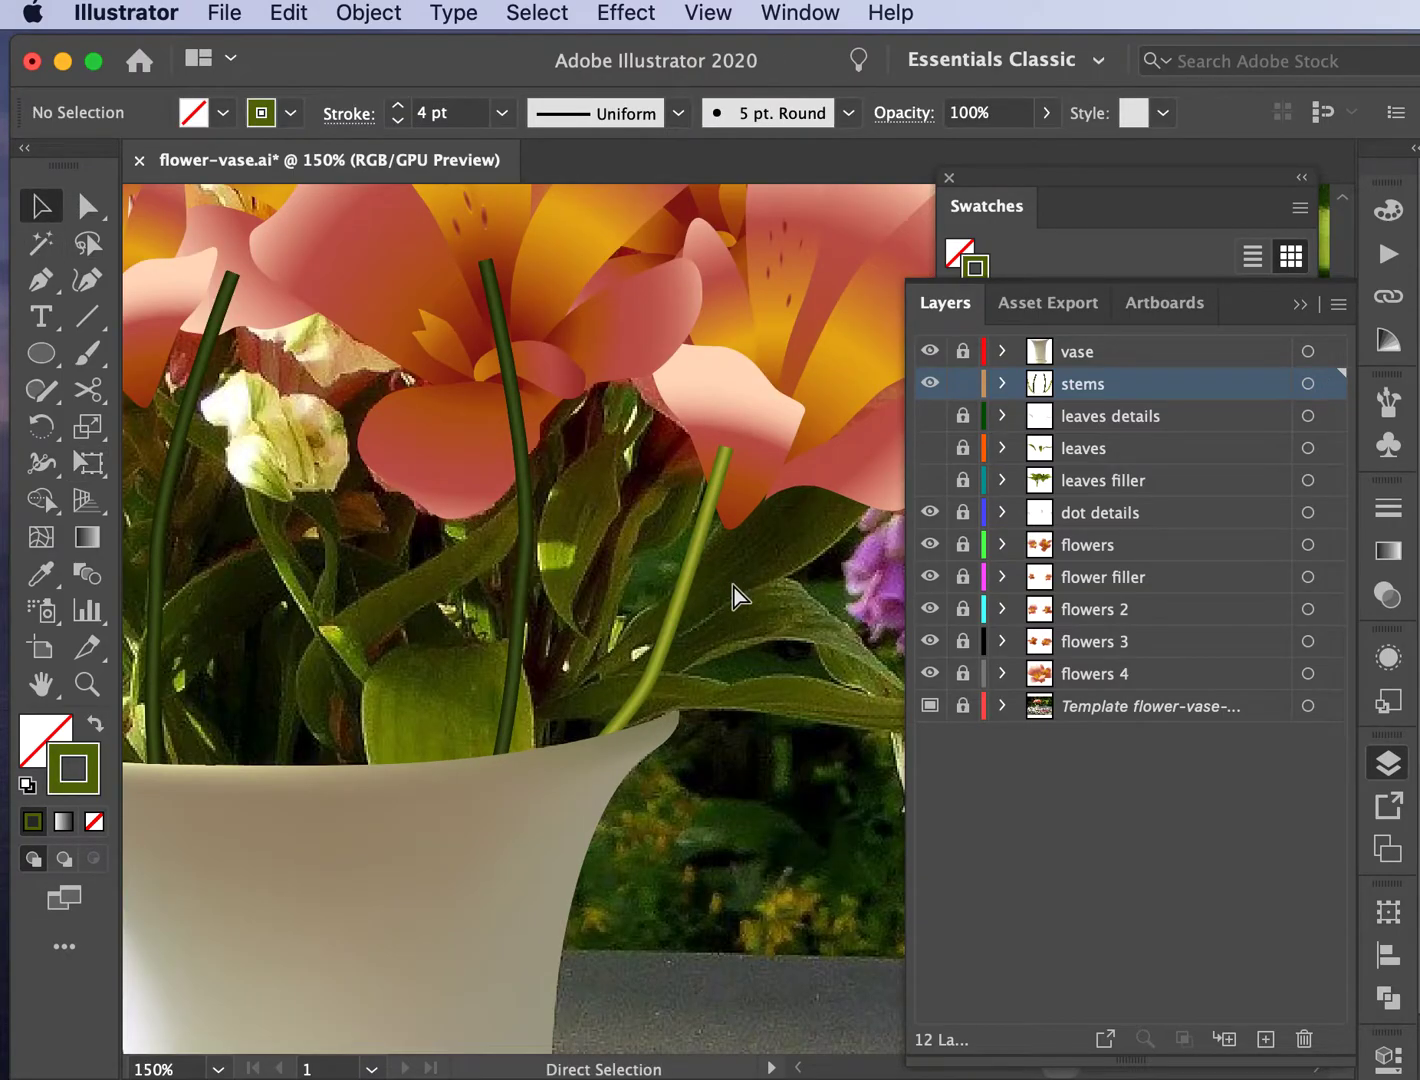
double_click(677, 539)
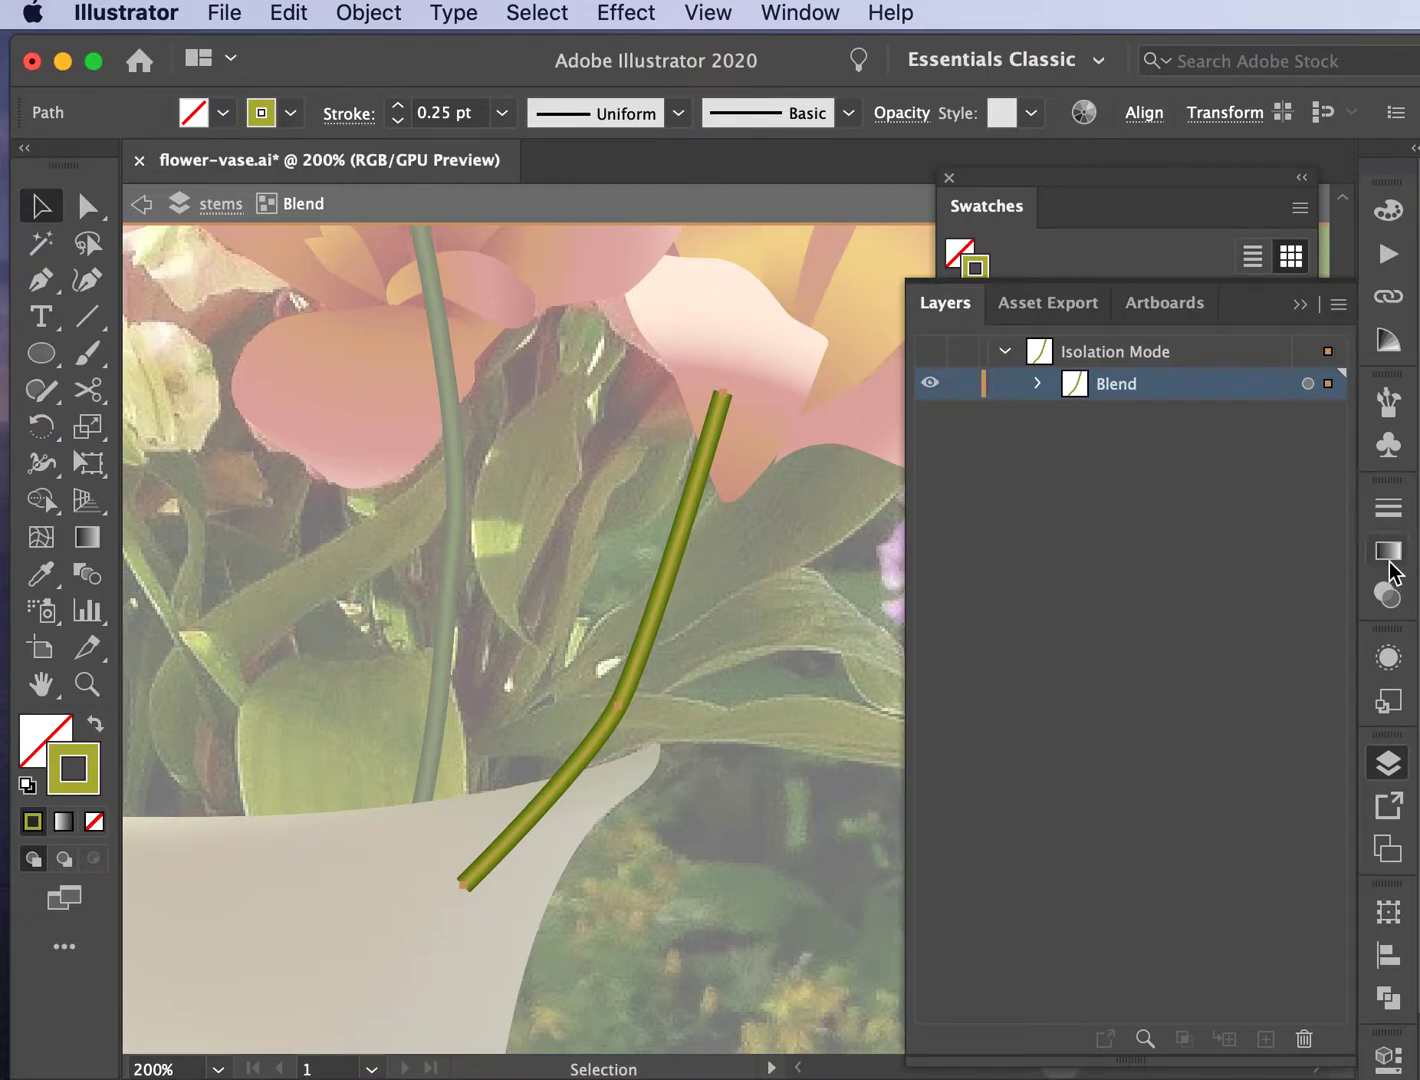
click(1027, 233)
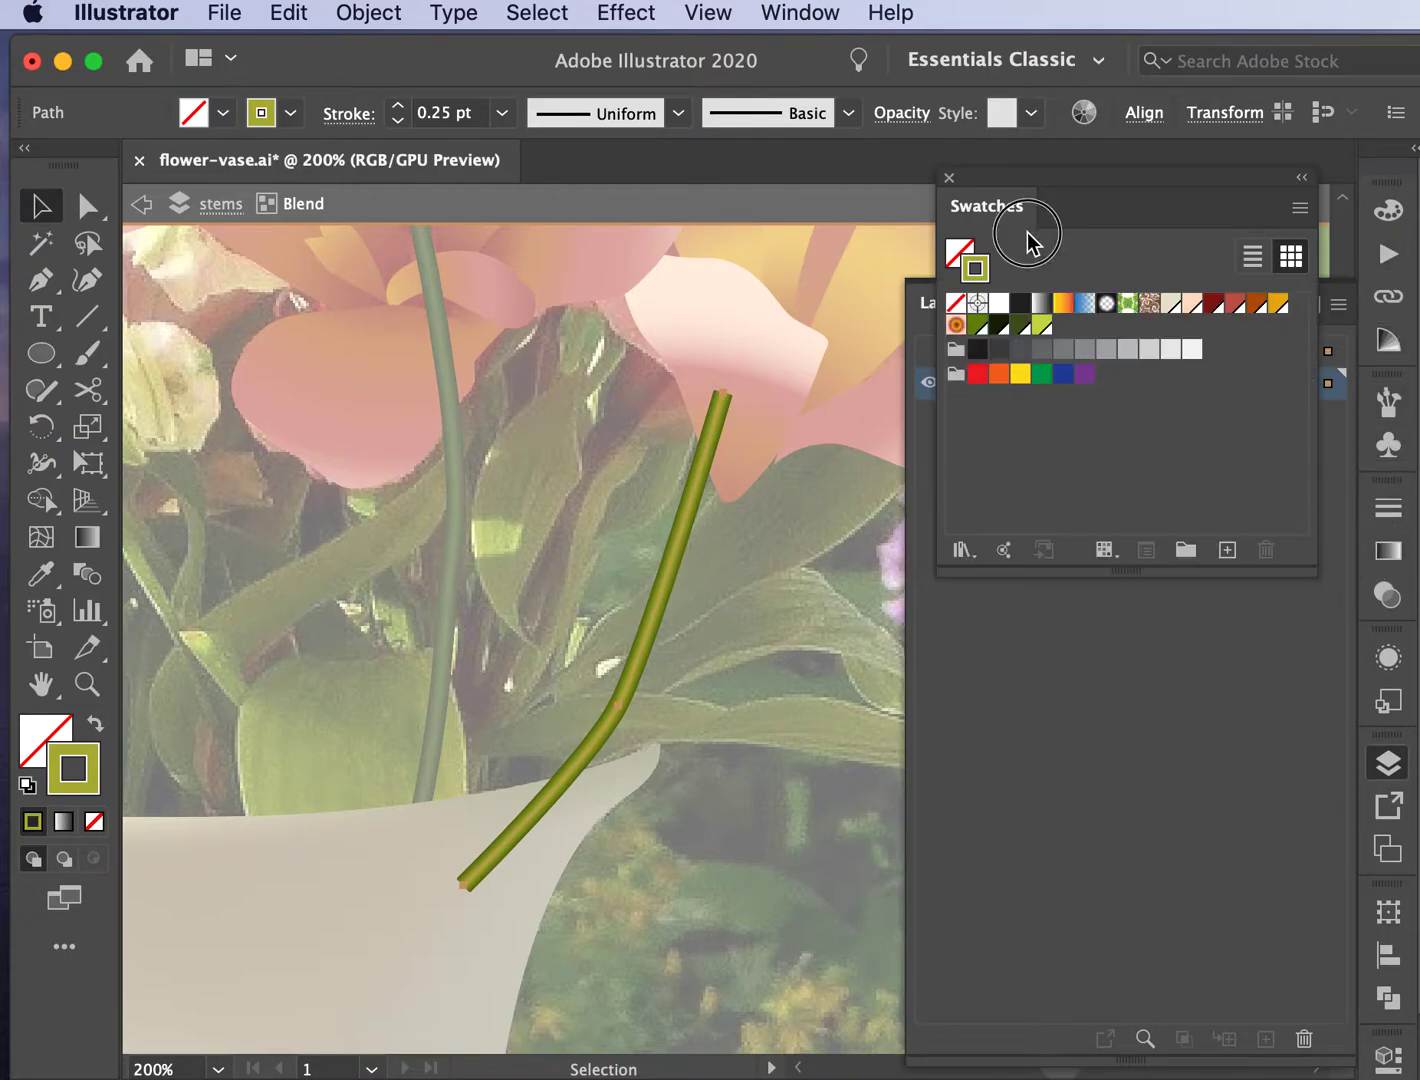
click(1017, 328)
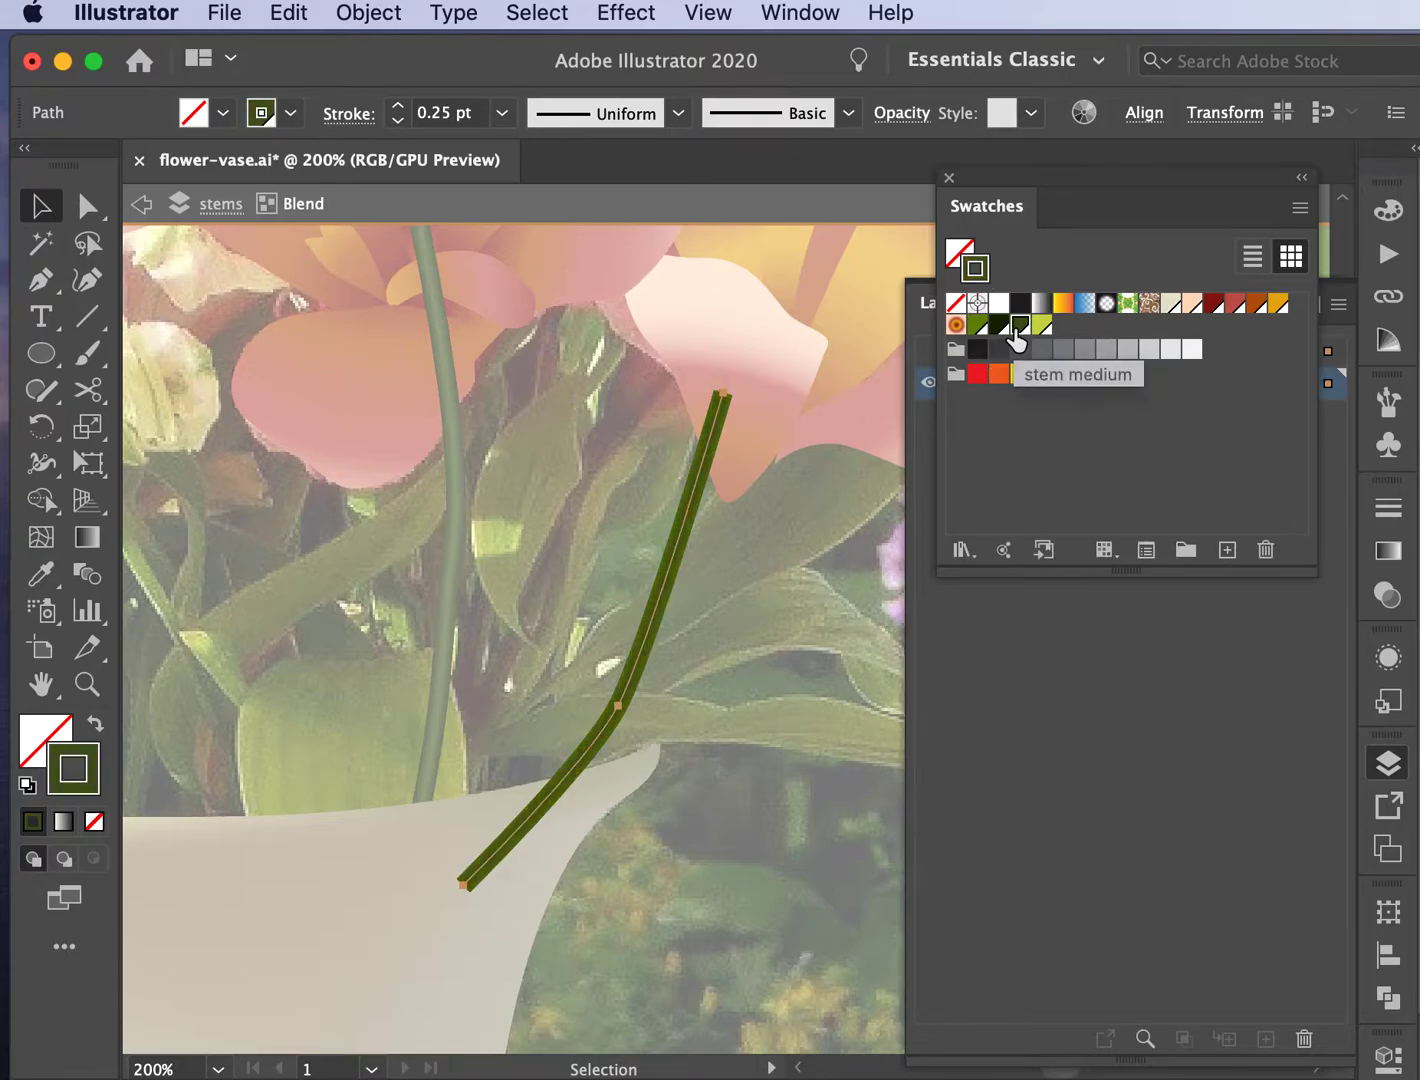
click(1000, 328)
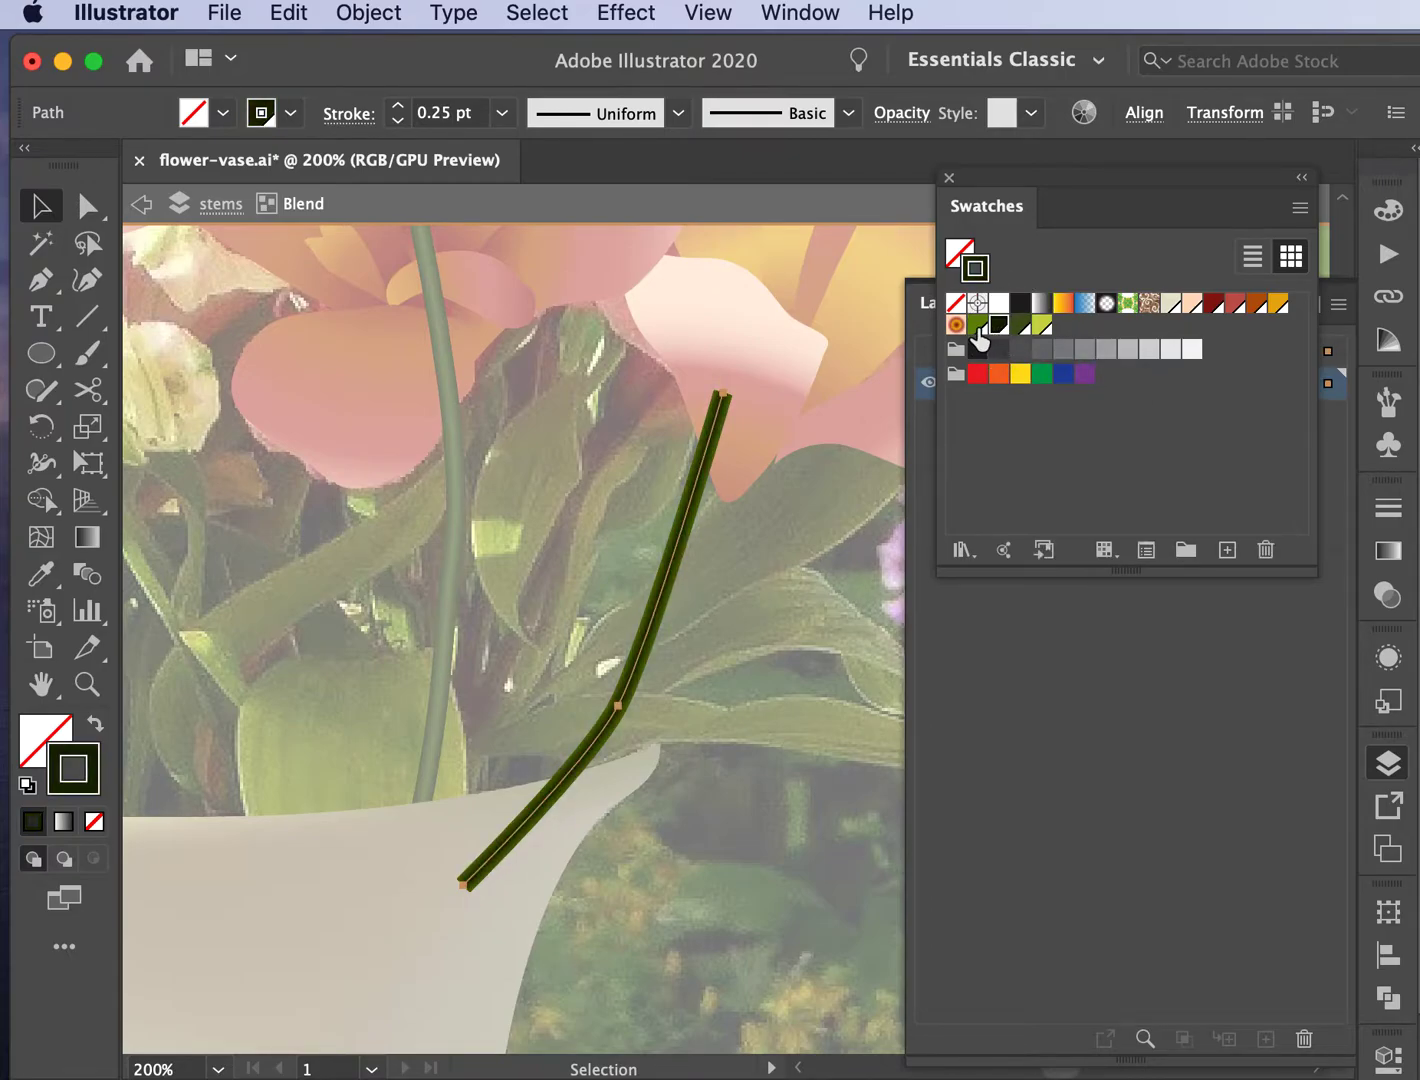
click(977, 327)
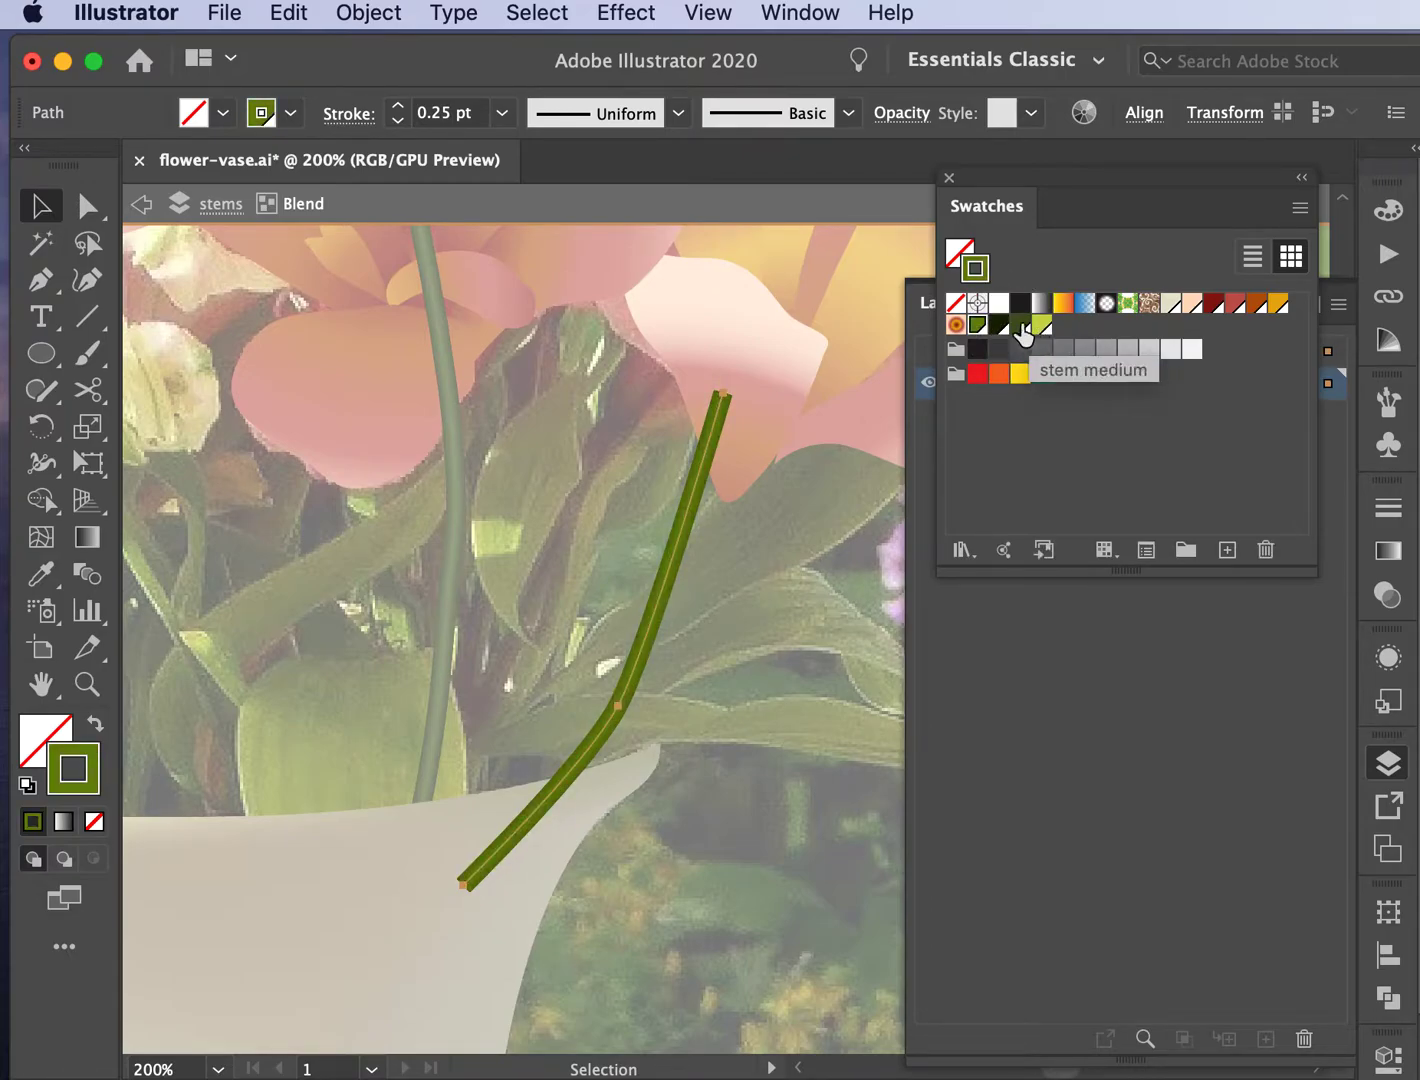
click(1019, 327)
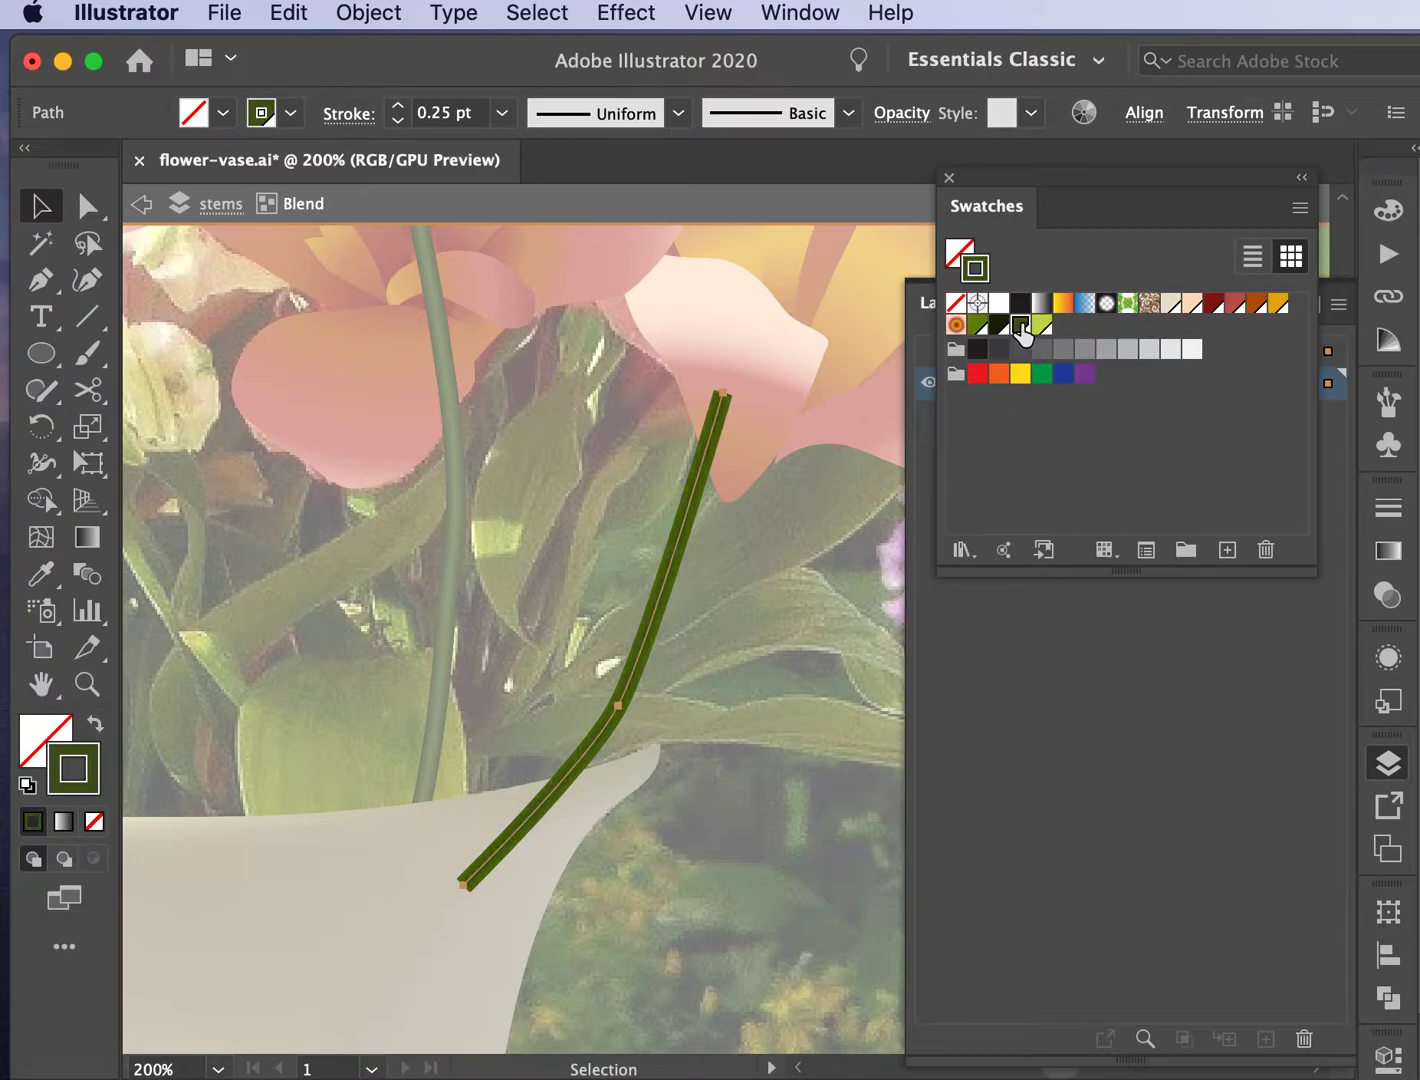
Step: Lighten the 0.25 pt path's stroke colour to green #6c7f2f
double_click(73, 768)
click(898, 586)
click(900, 572)
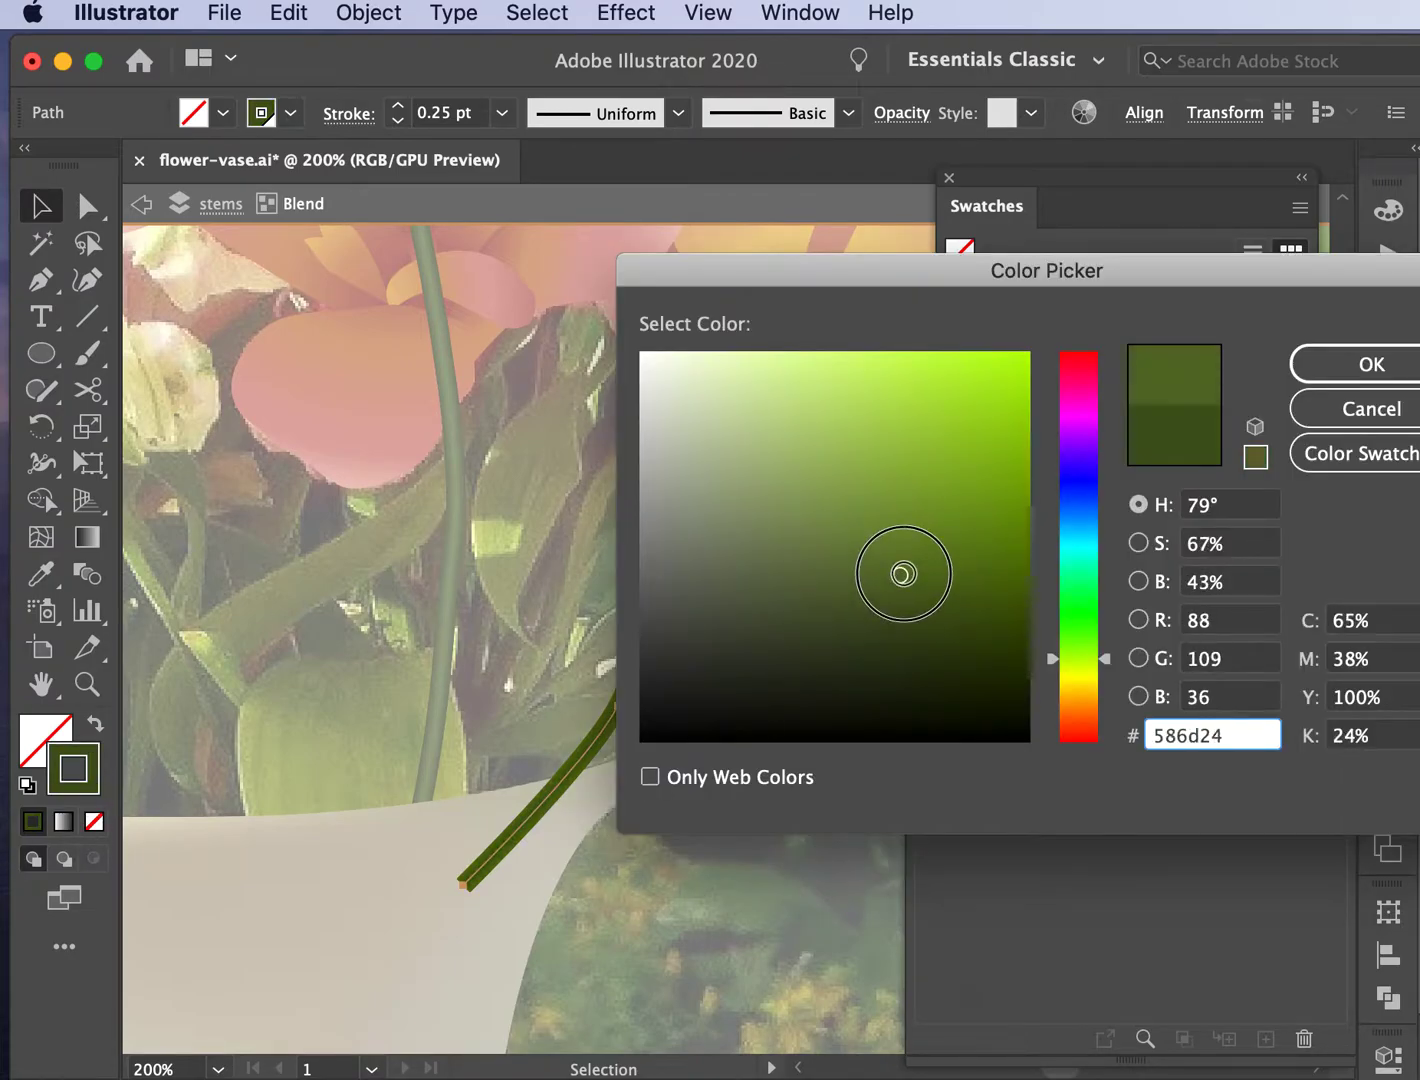
click(1313, 360)
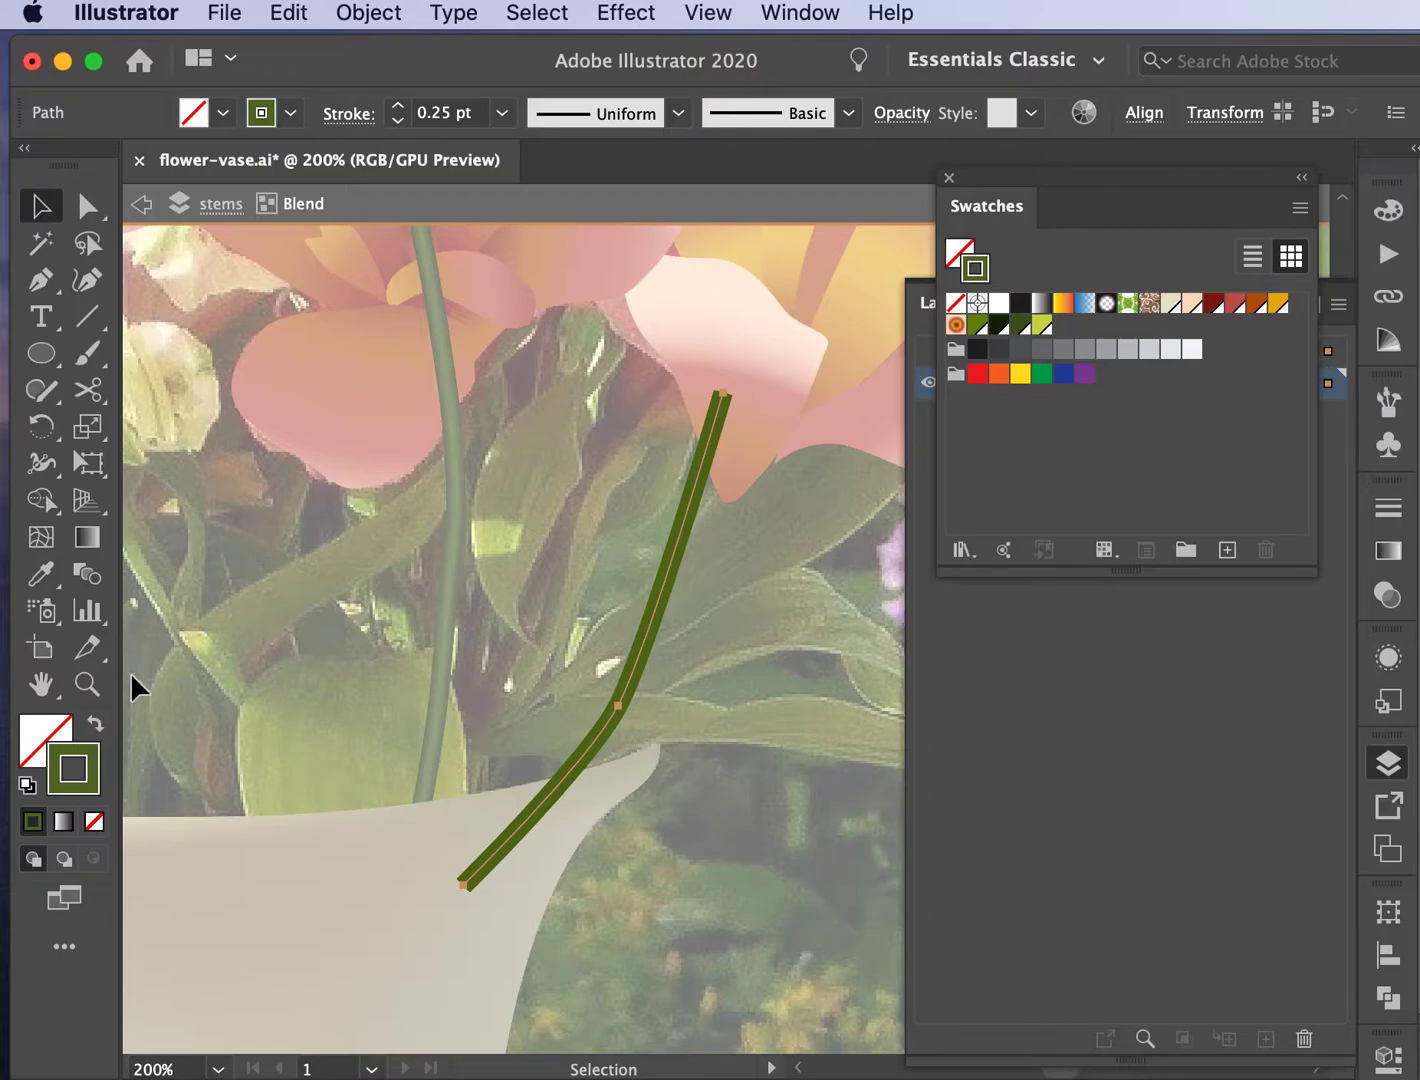
double_click(90, 775)
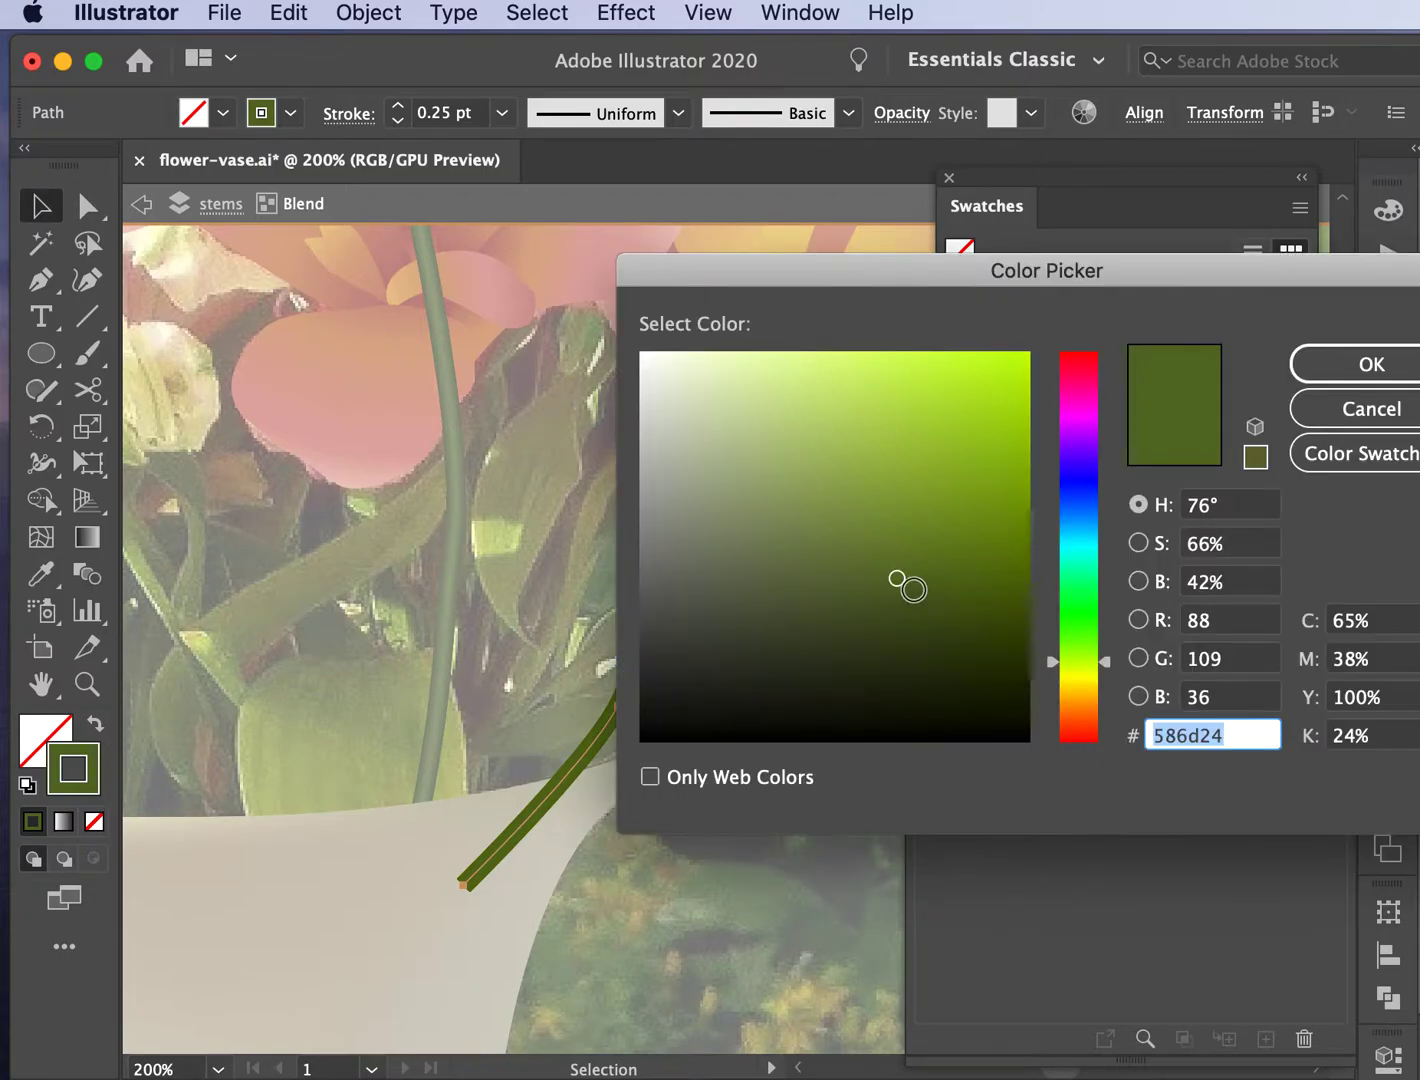
click(884, 547)
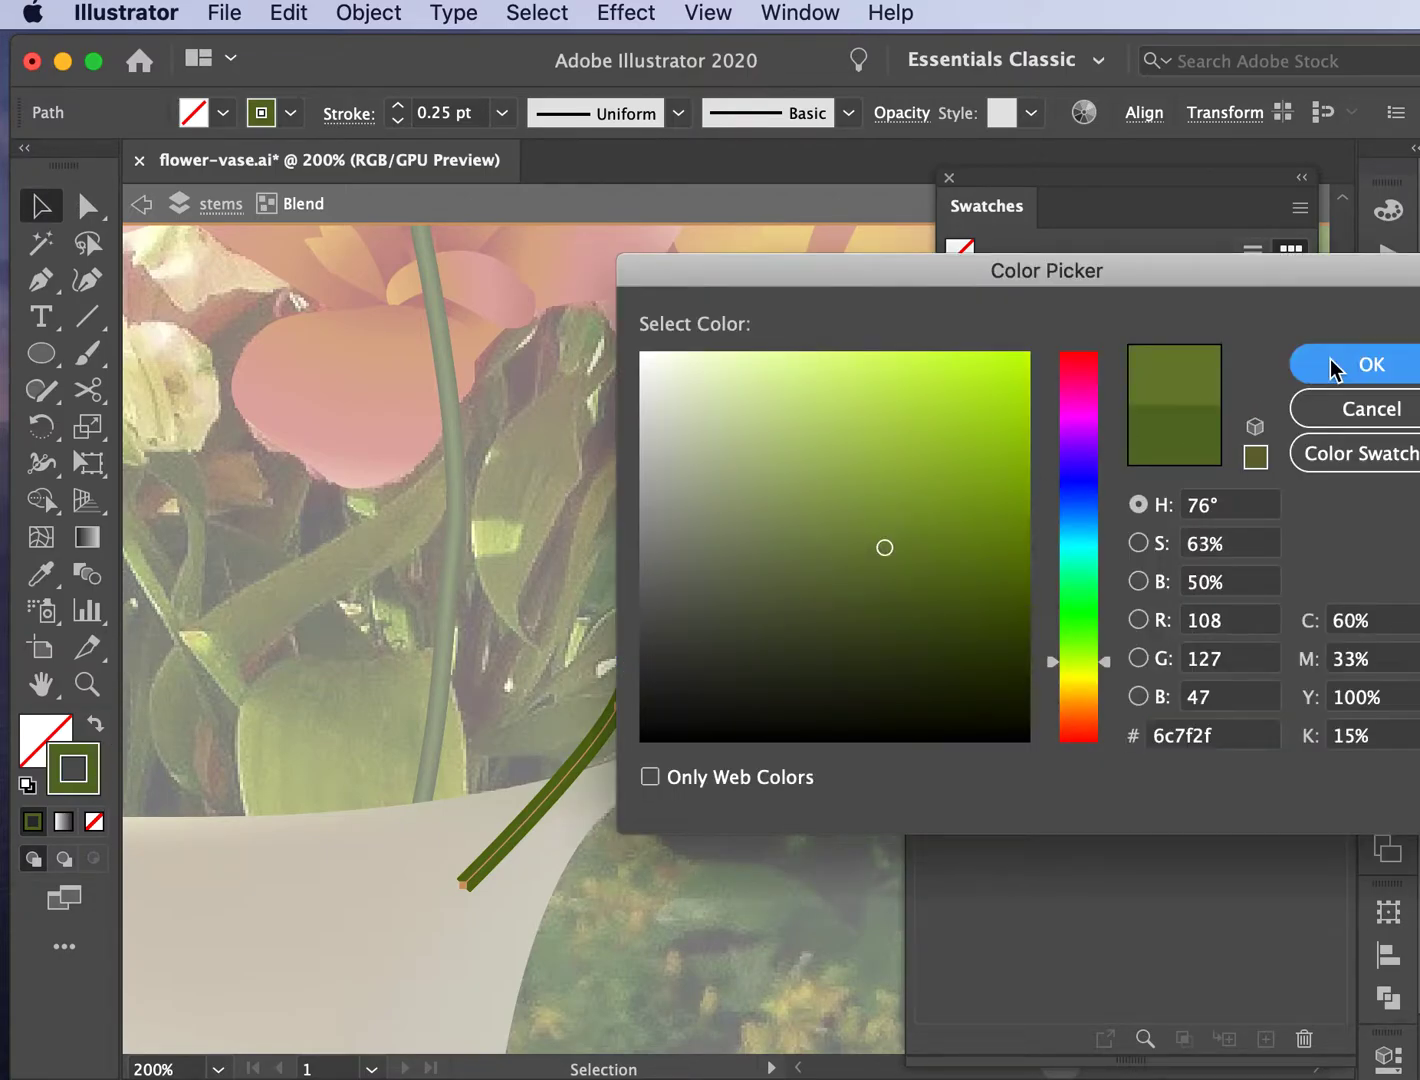
click(1331, 364)
Step: Darken the stroke colour of the right-hand stem's 4 pt path to a deep olive green, and exit isolation mode
click(776, 709)
click(726, 711)
drag(726, 711, 592, 610)
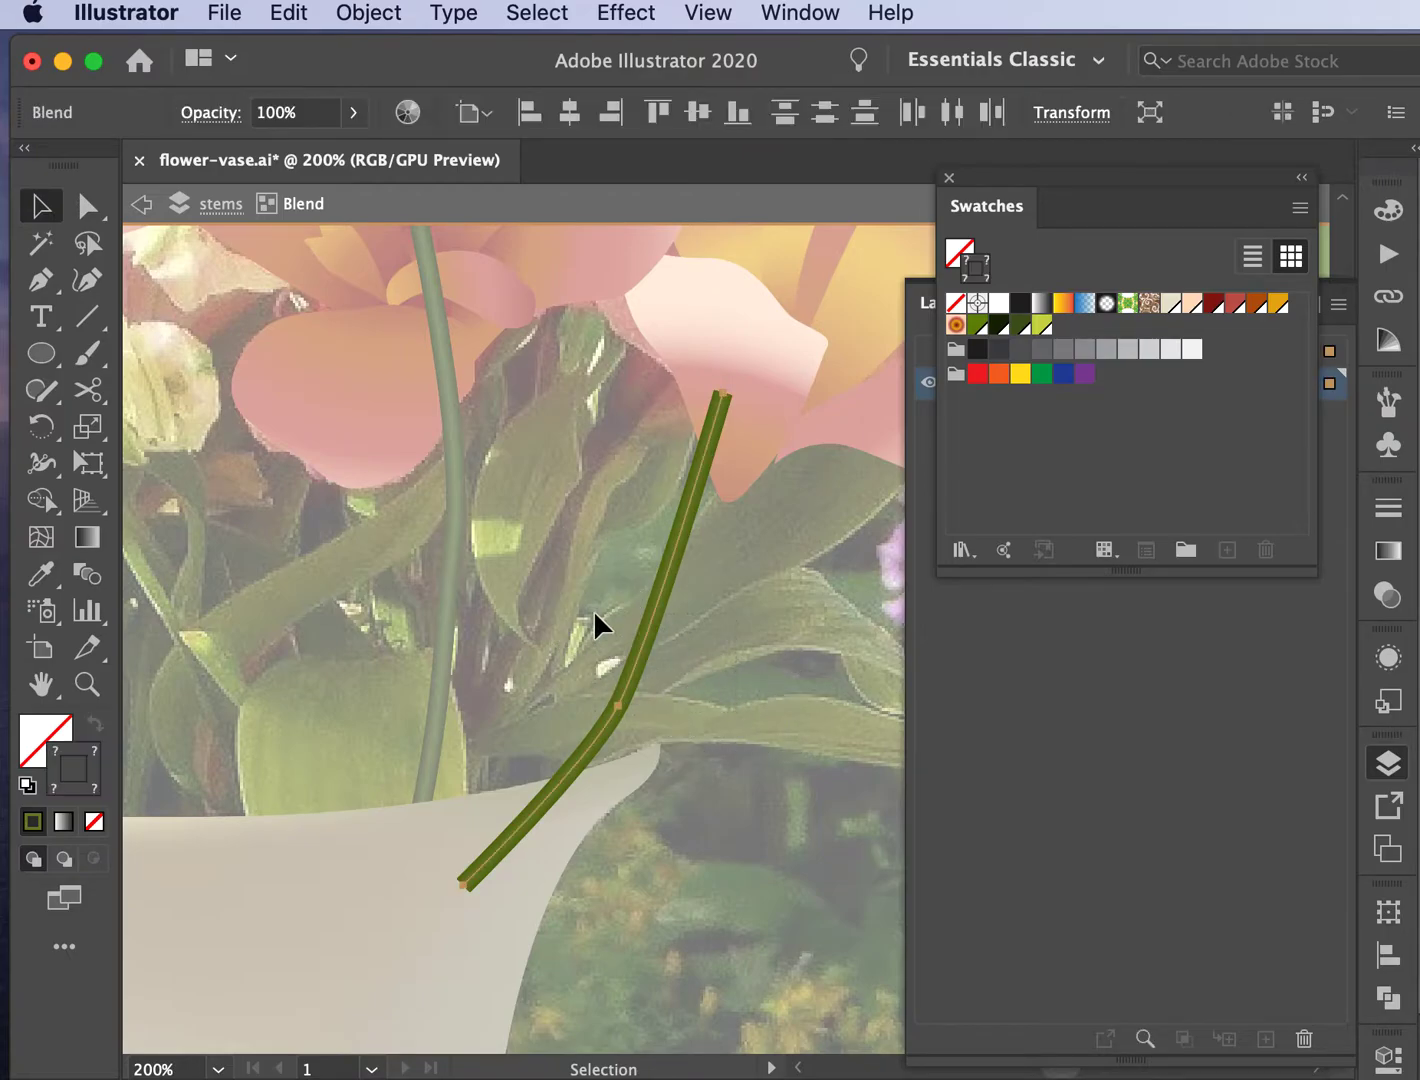
click(644, 629)
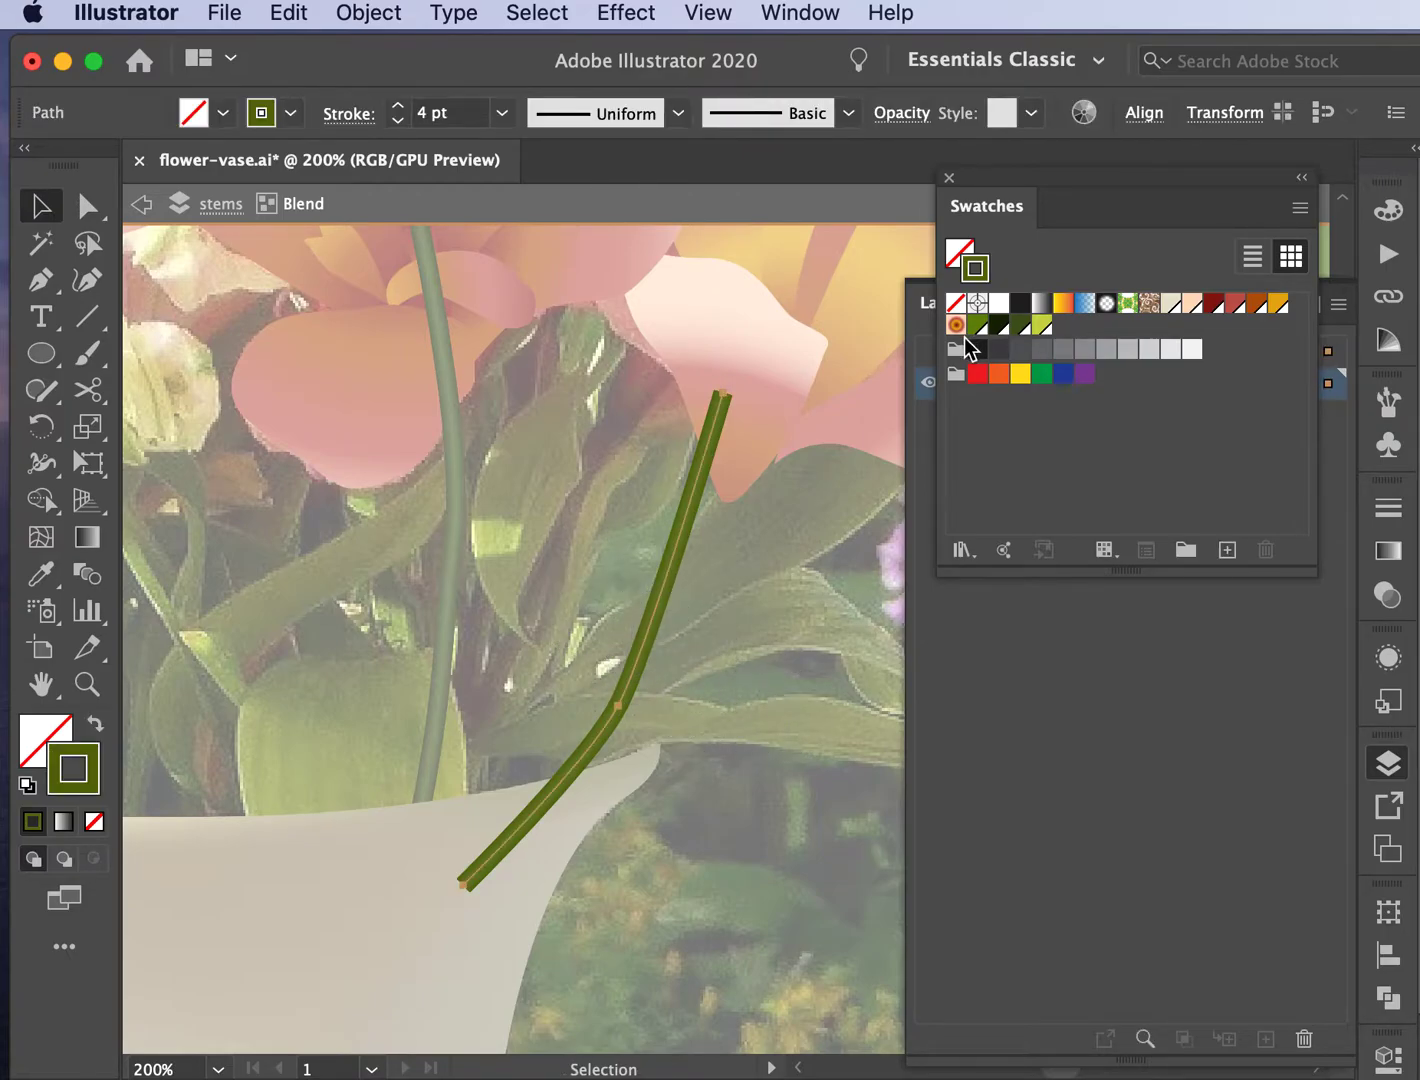
double_click(94, 783)
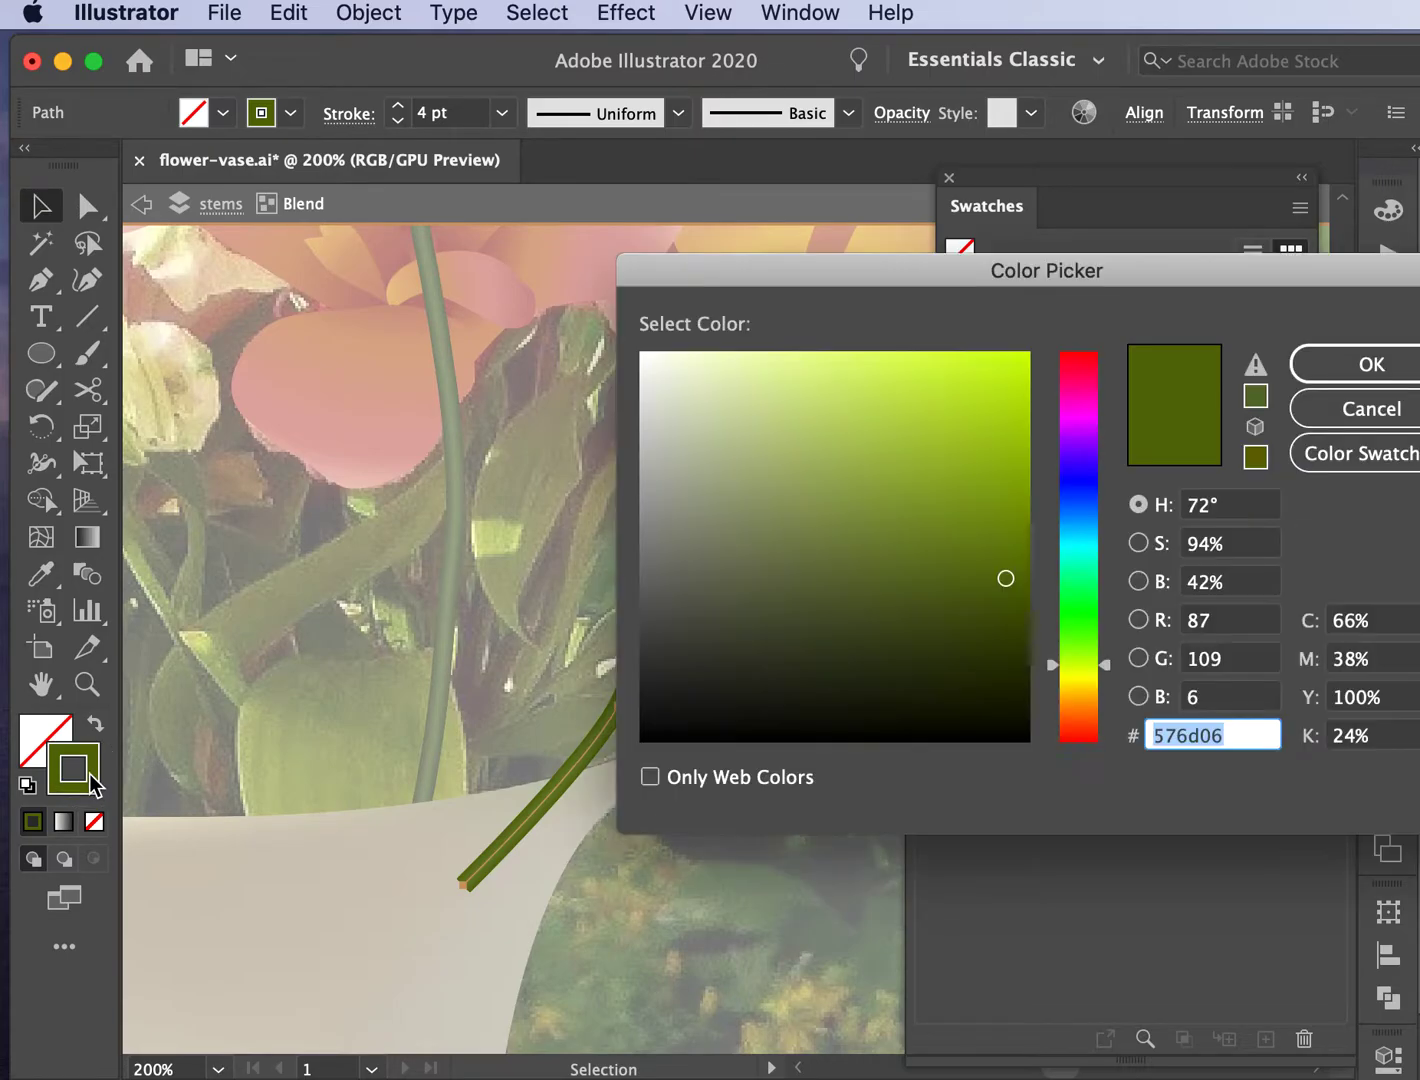
click(1007, 624)
drag(1009, 627, 1008, 637)
click(1327, 375)
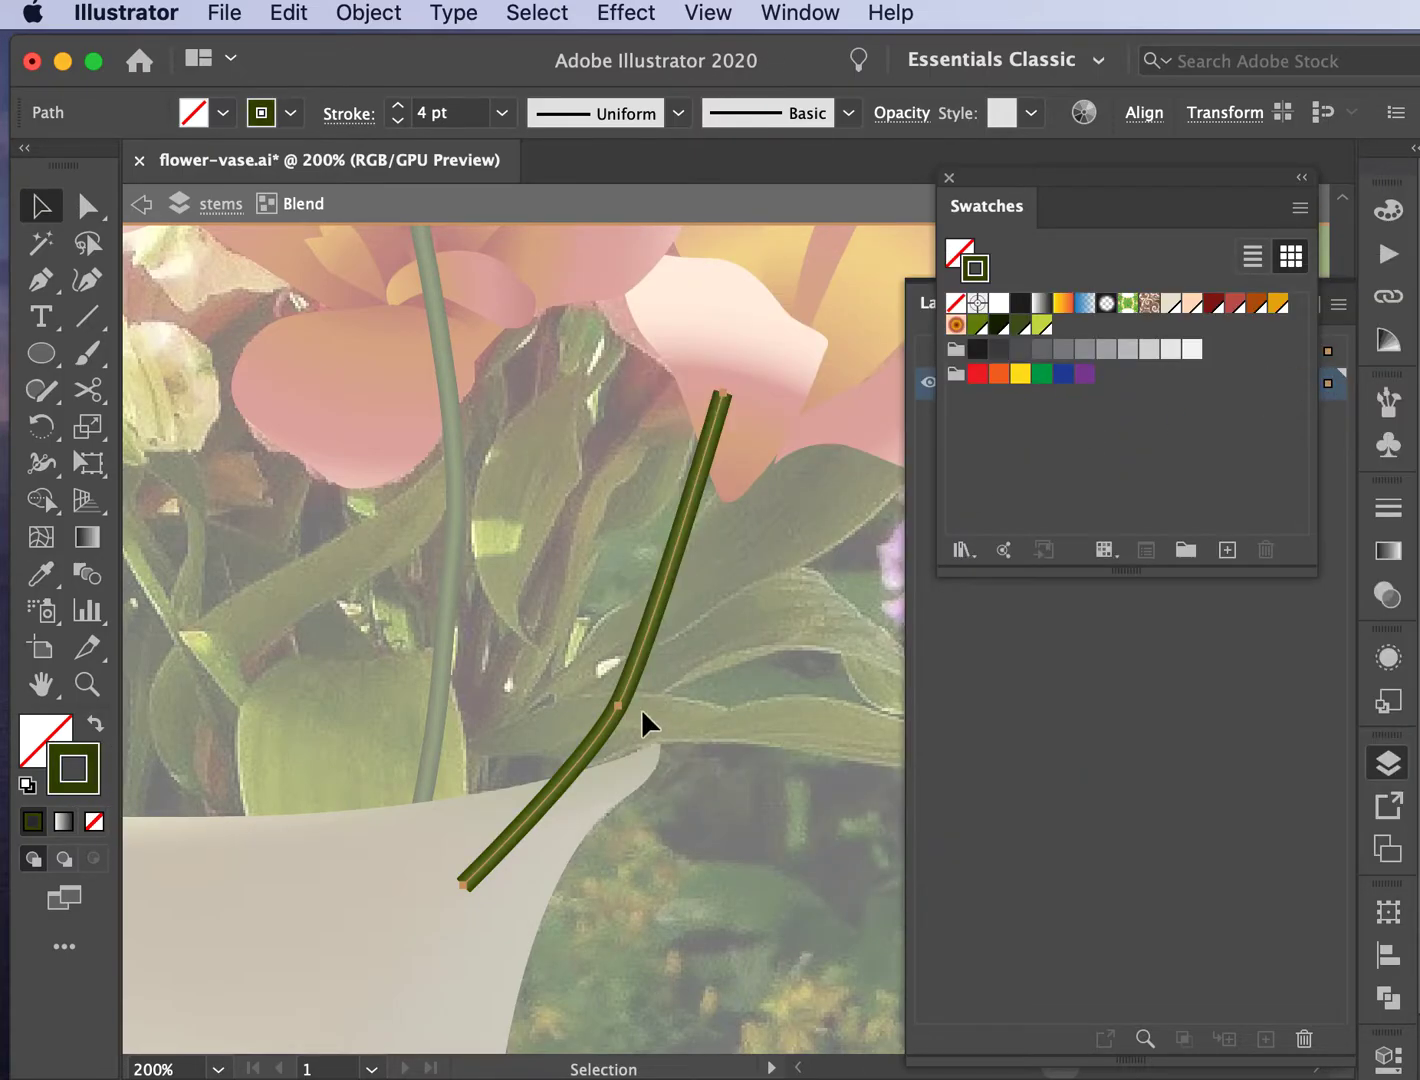
click(700, 704)
double_click(725, 705)
key(super+minus)
key(super+minus)
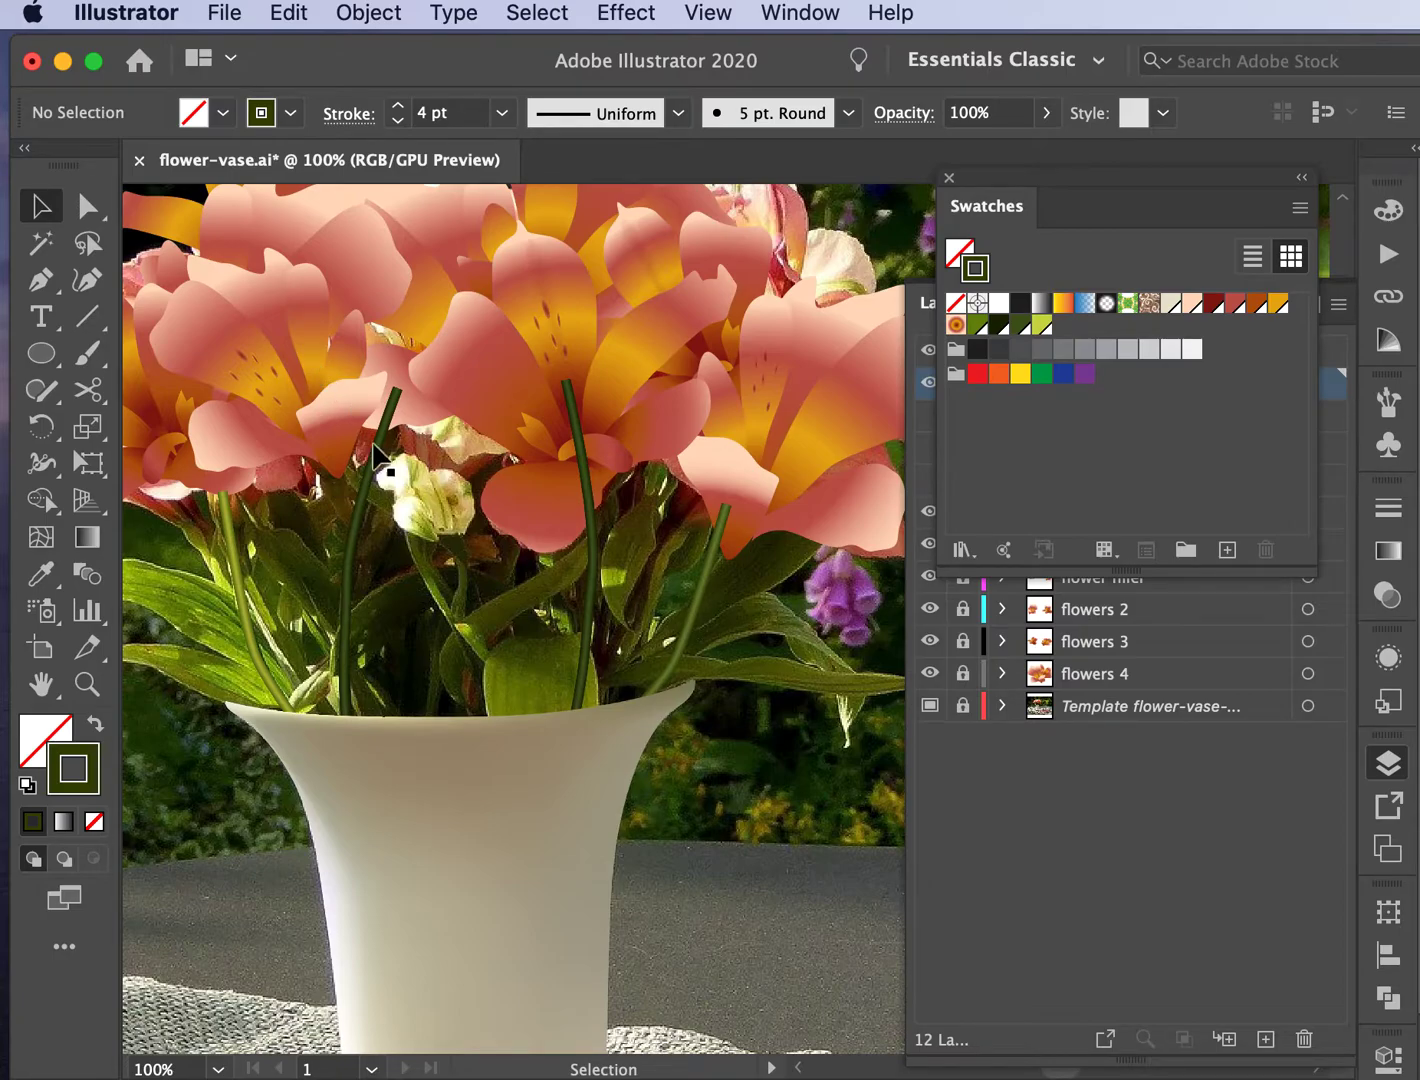
Step: Paste a copy of the dark left-hand stem, flip and narrow it with Free Transform, and place it just right of the original
click(389, 502)
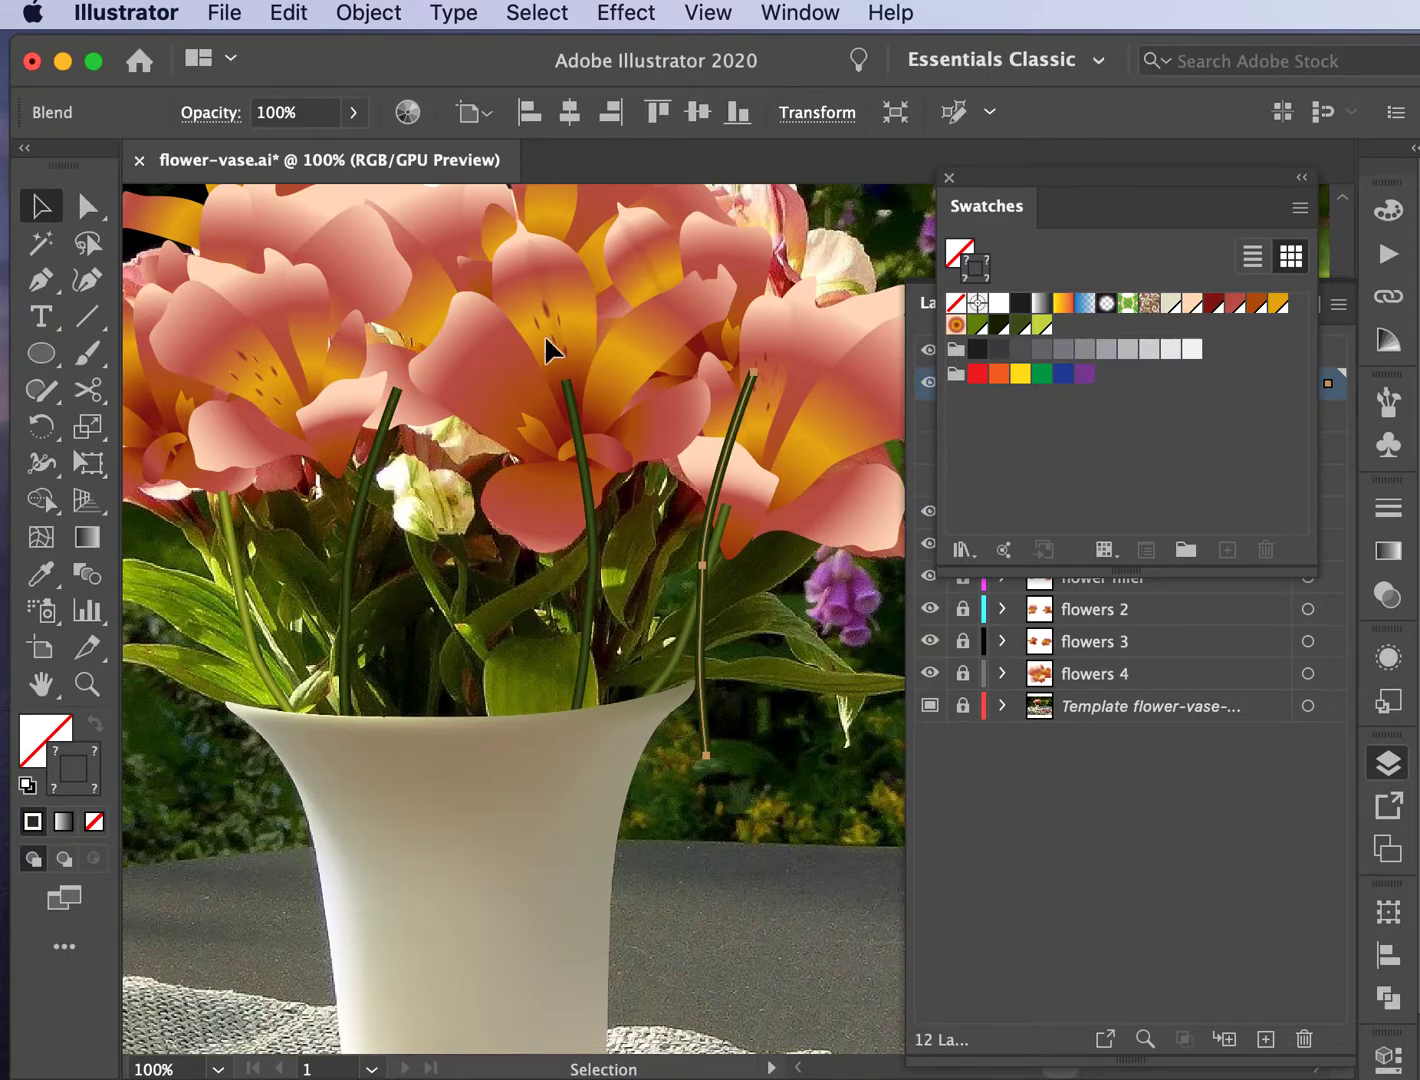
click(87, 462)
drag(753, 563, 420, 540)
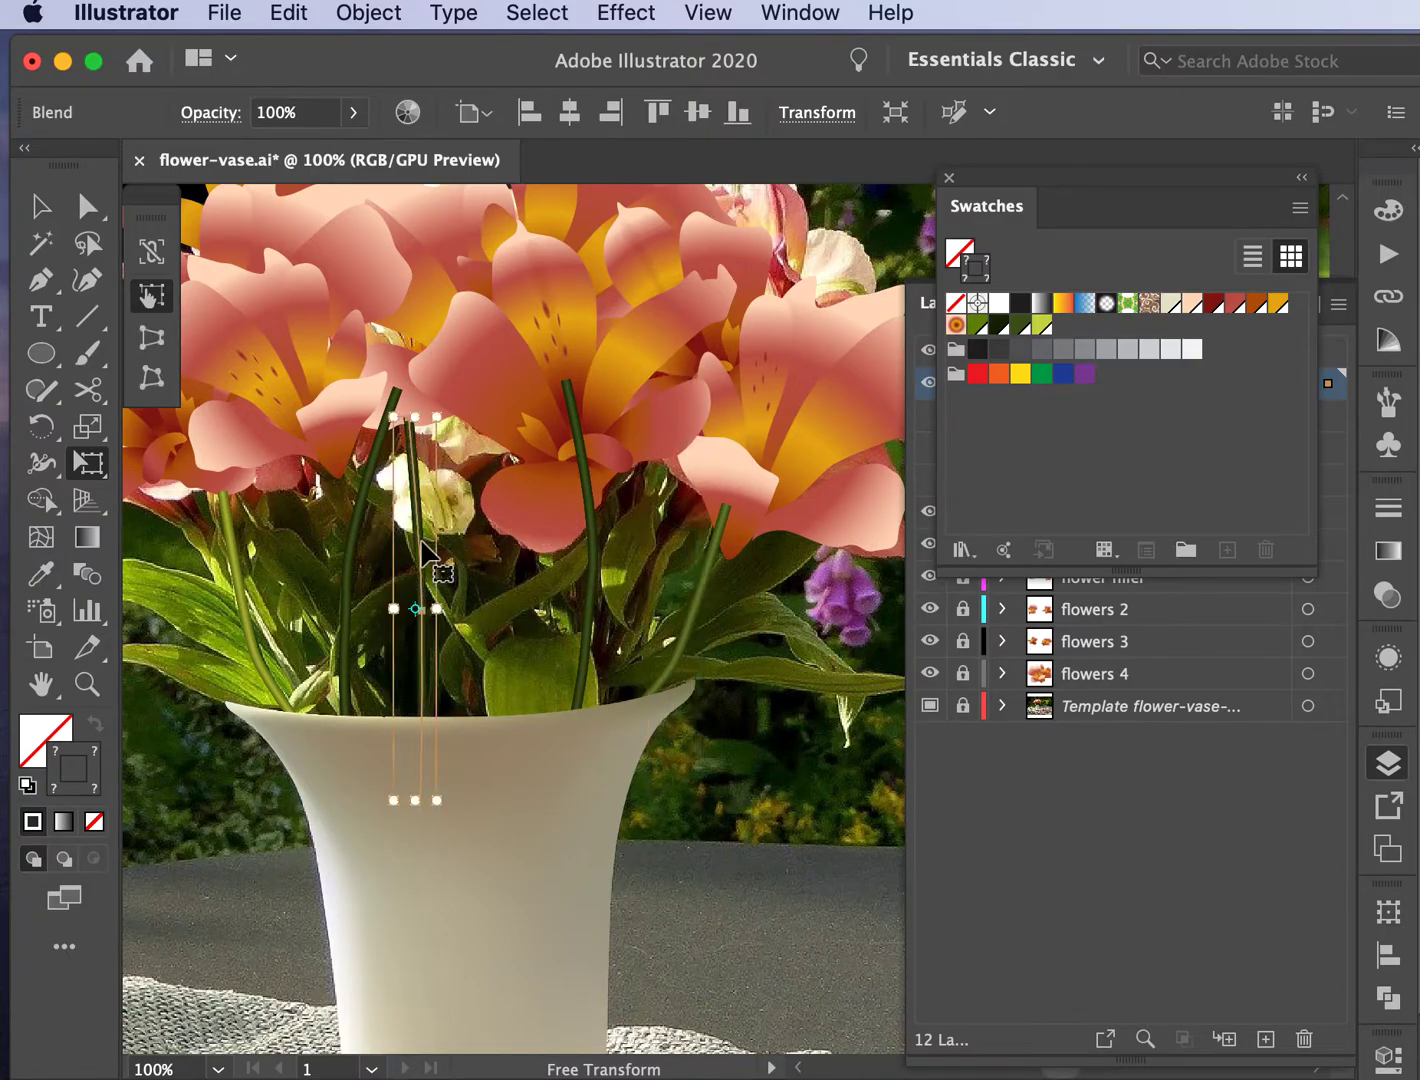
Step: Paste another dark stem copy, rotate it counter-clockwise, and place it just left of the mirrored dark stem under the central flower
key(super+f)
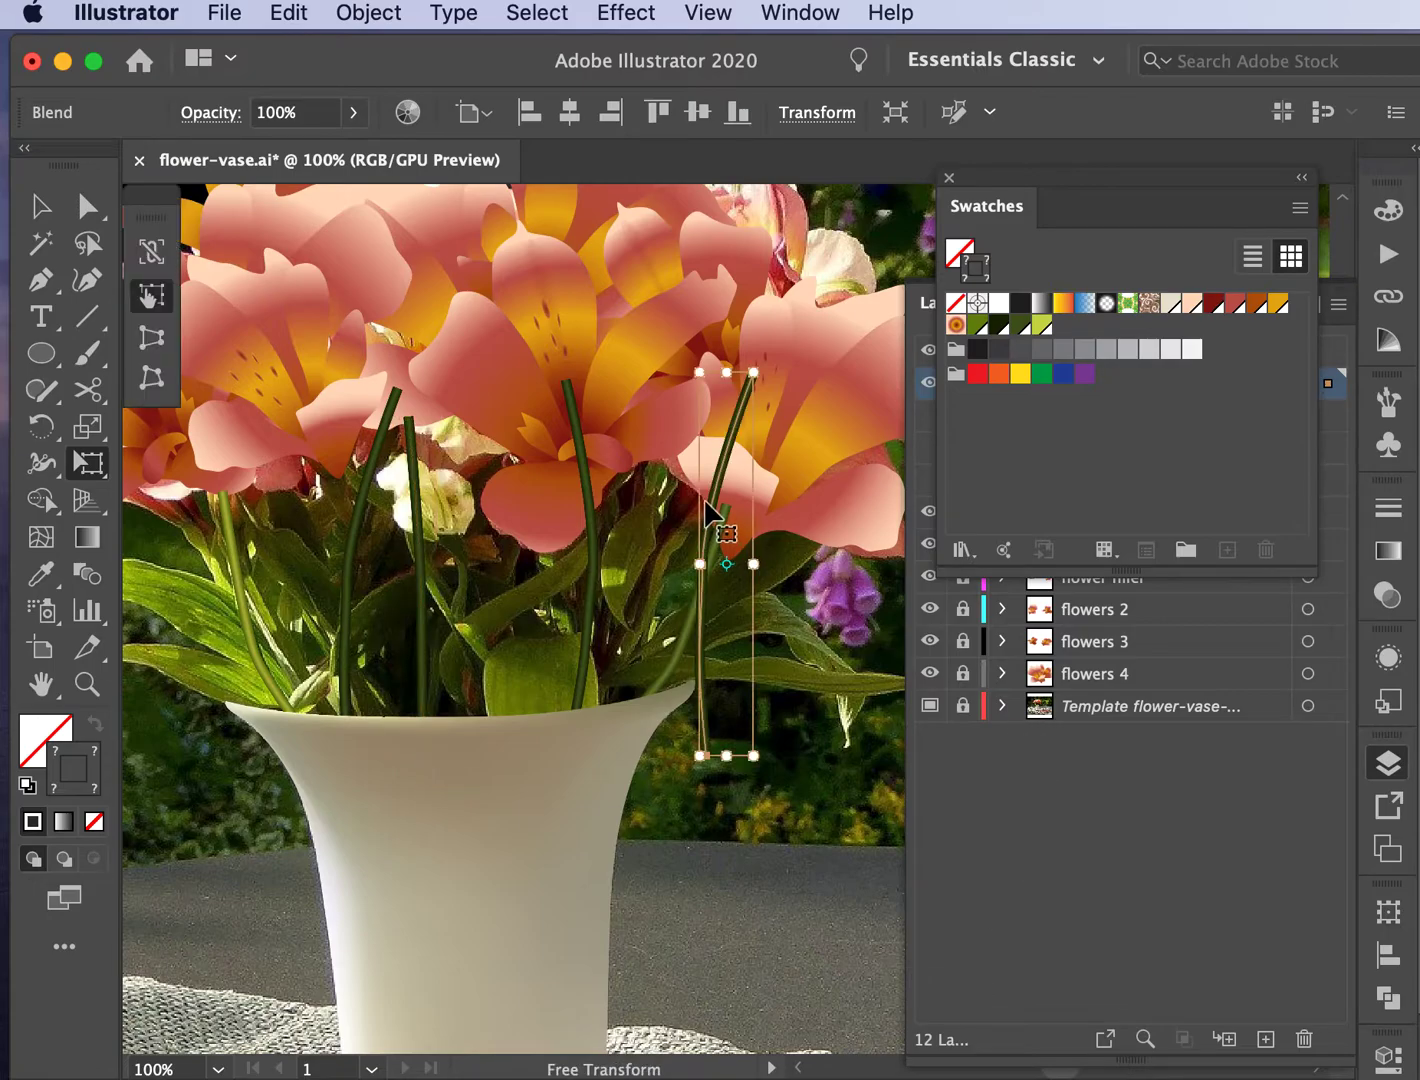
drag(781, 340, 695, 330)
drag(685, 428, 556, 487)
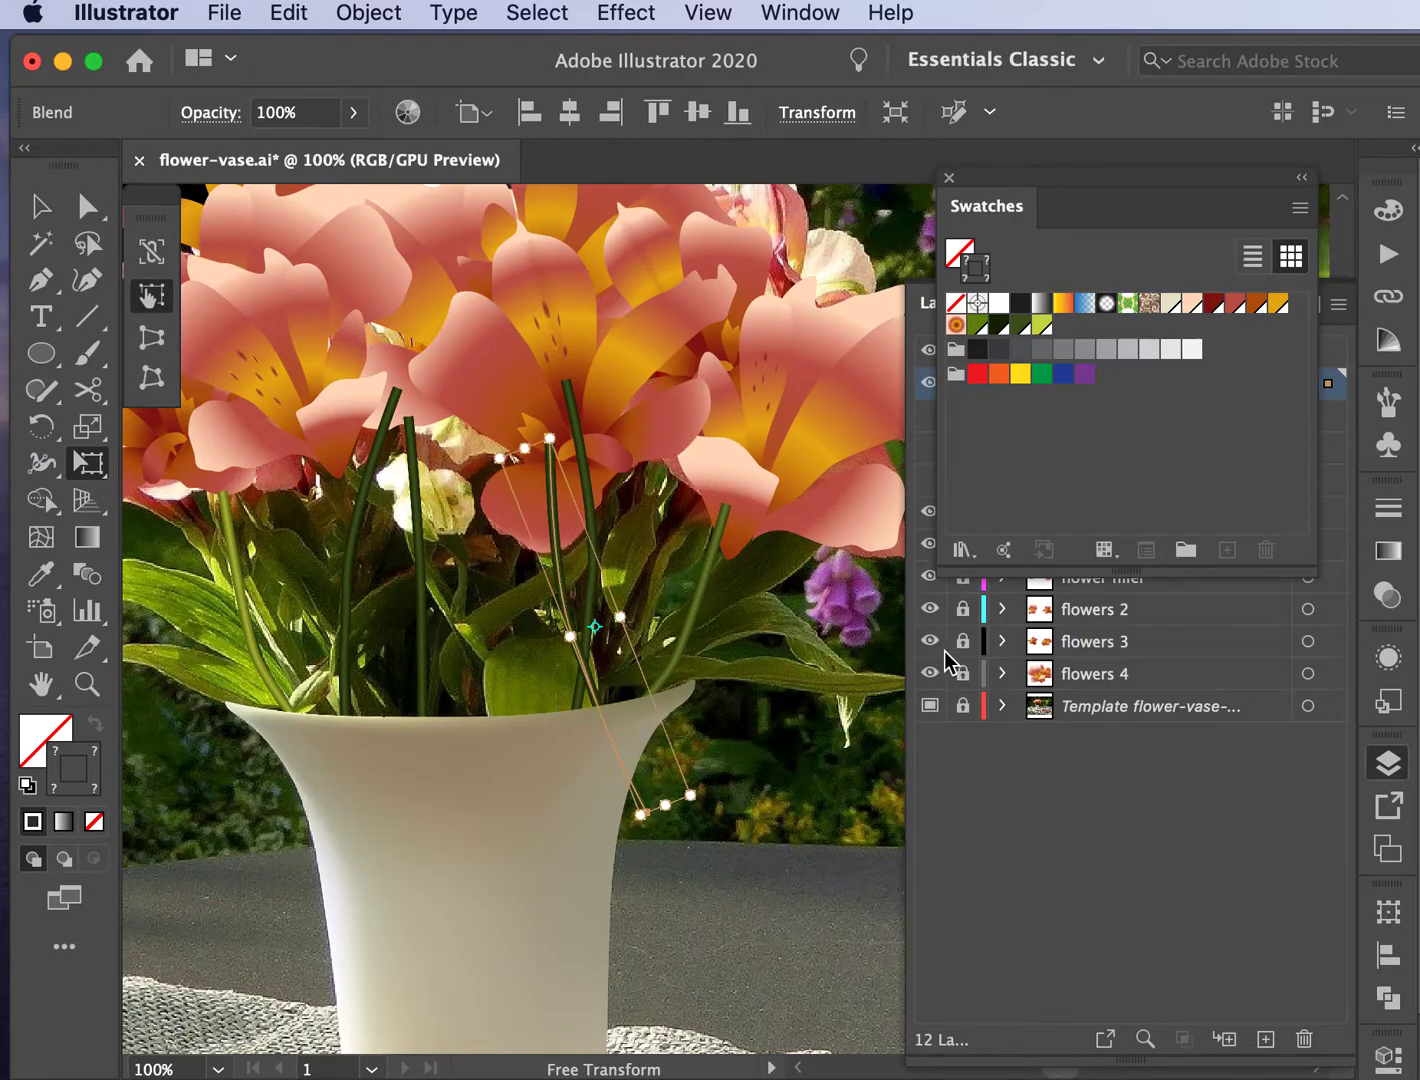
Step: Paste one more dark stem copy, stretch it taller, place it near the middle of the vase opening, and deselect it
key(super+z)
key(super+z)
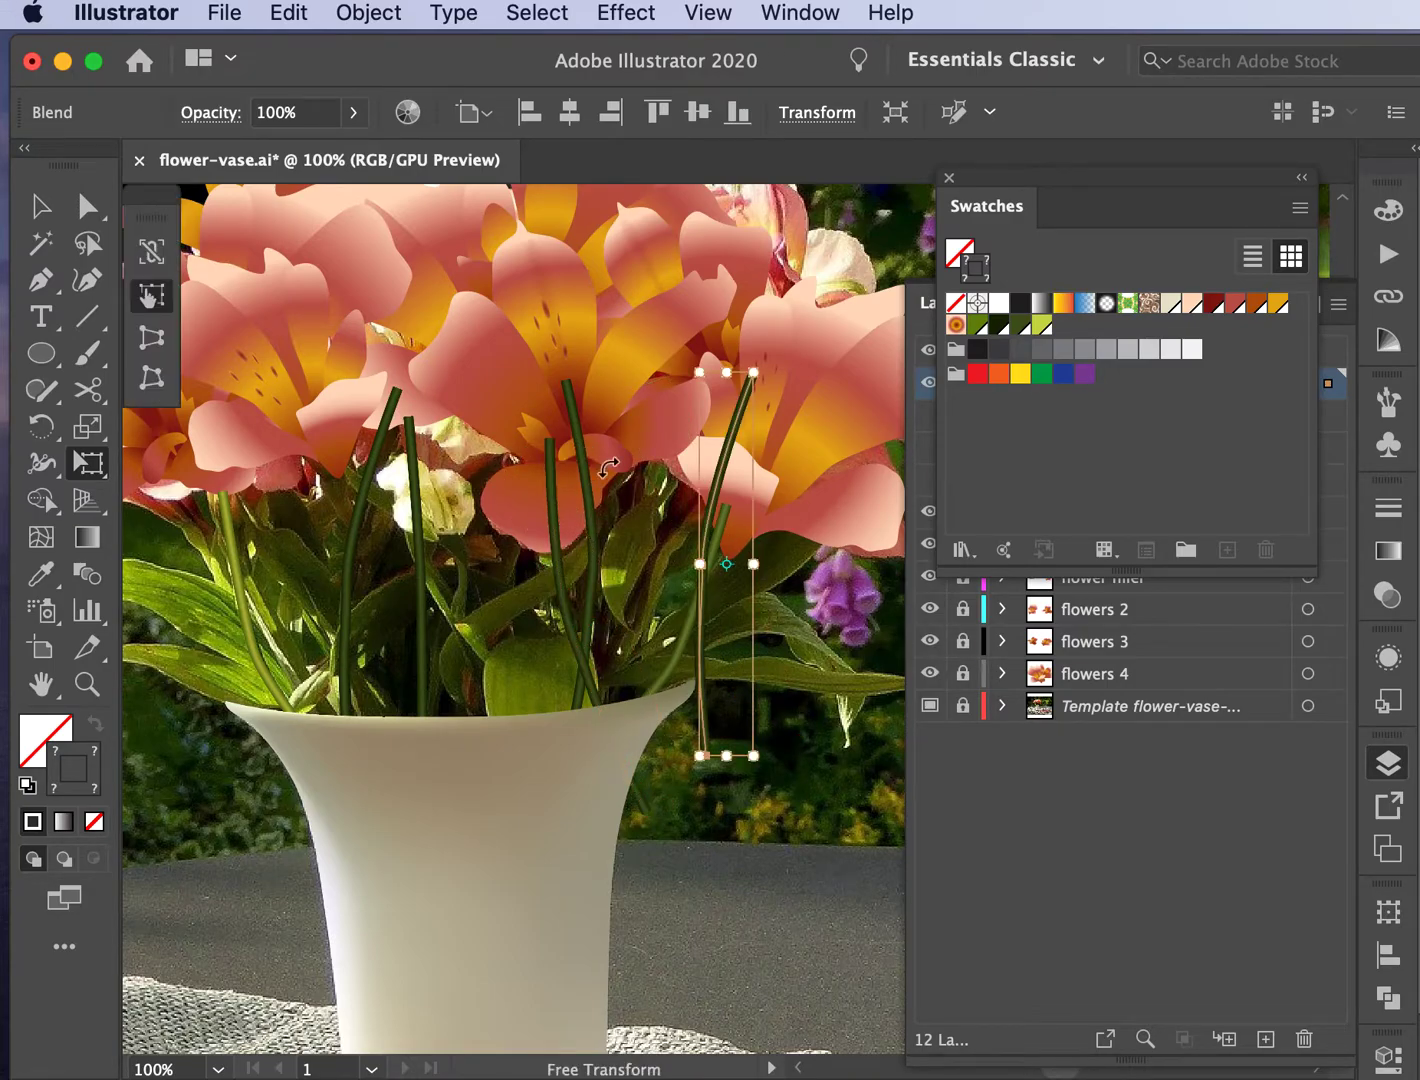
drag(735, 498, 493, 432)
drag(476, 340, 482, 509)
drag(478, 479, 486, 568)
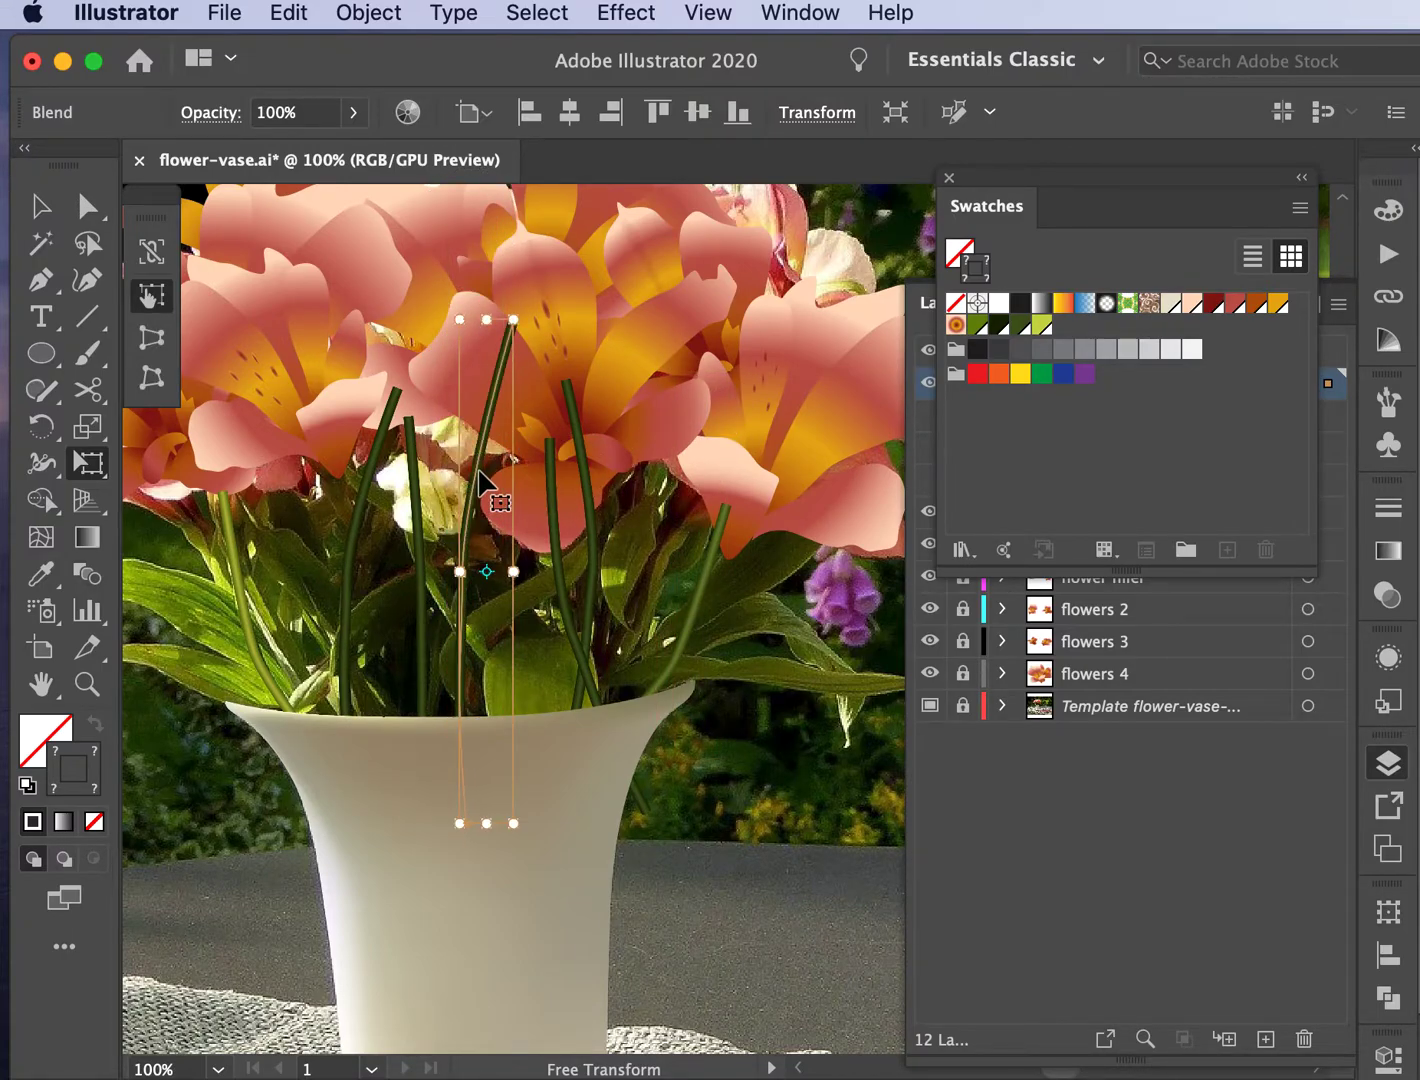
key(v)
click(710, 414)
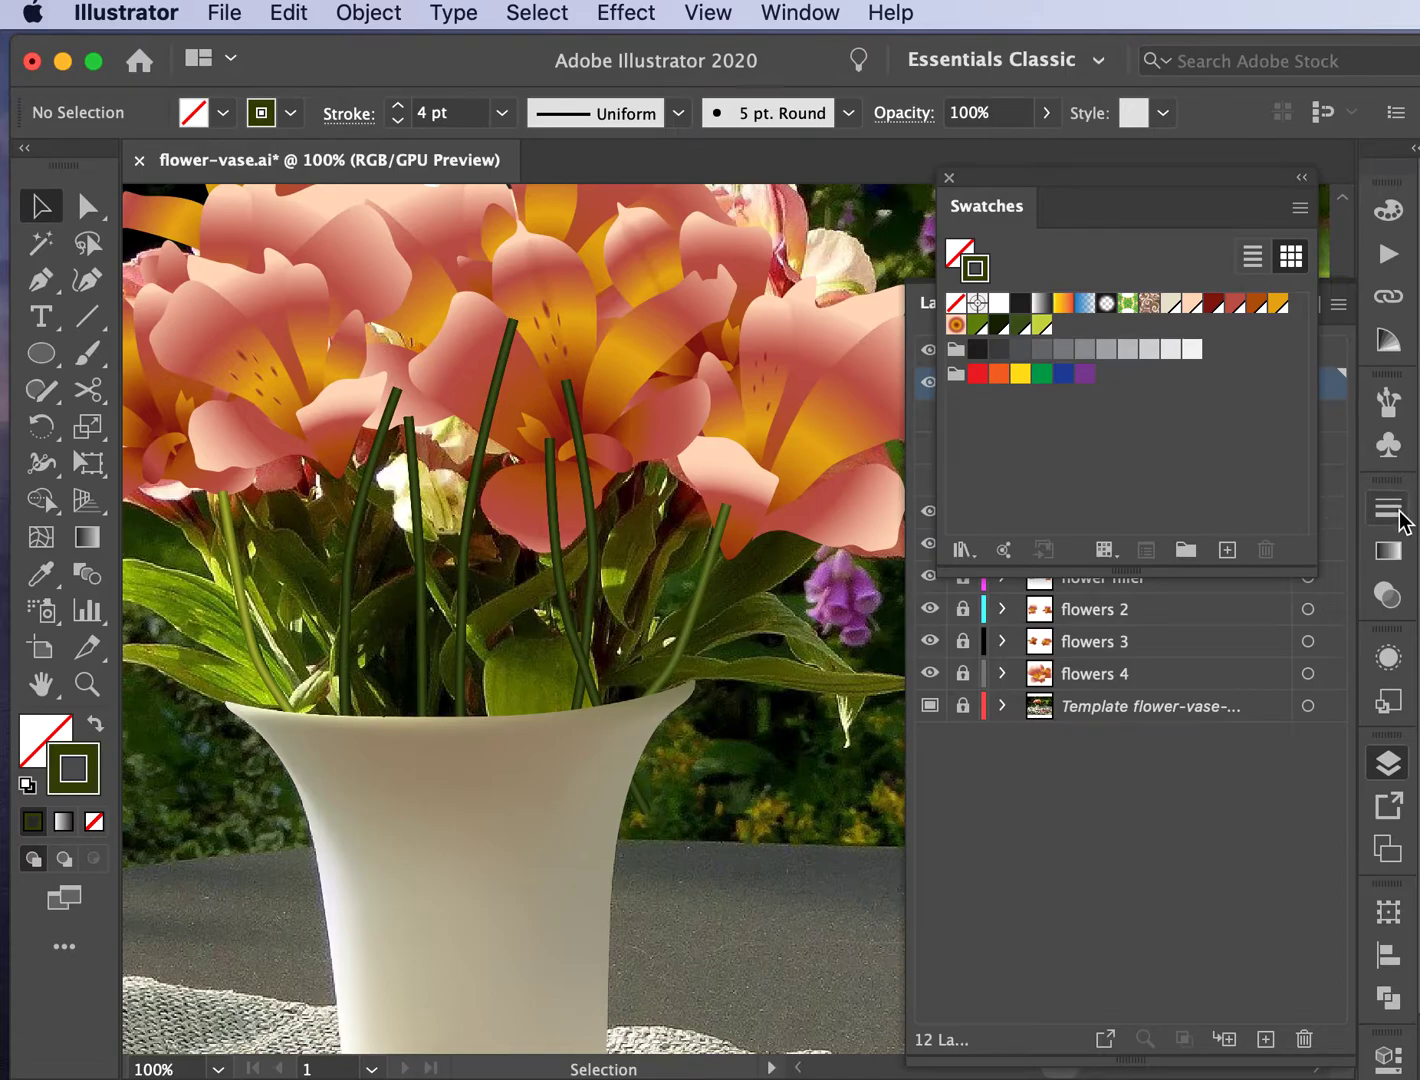
Step: Dock the floating Swatches panel and make the leaves details, leaves and leaves filler layers visible
drag(989, 191, 1377, 282)
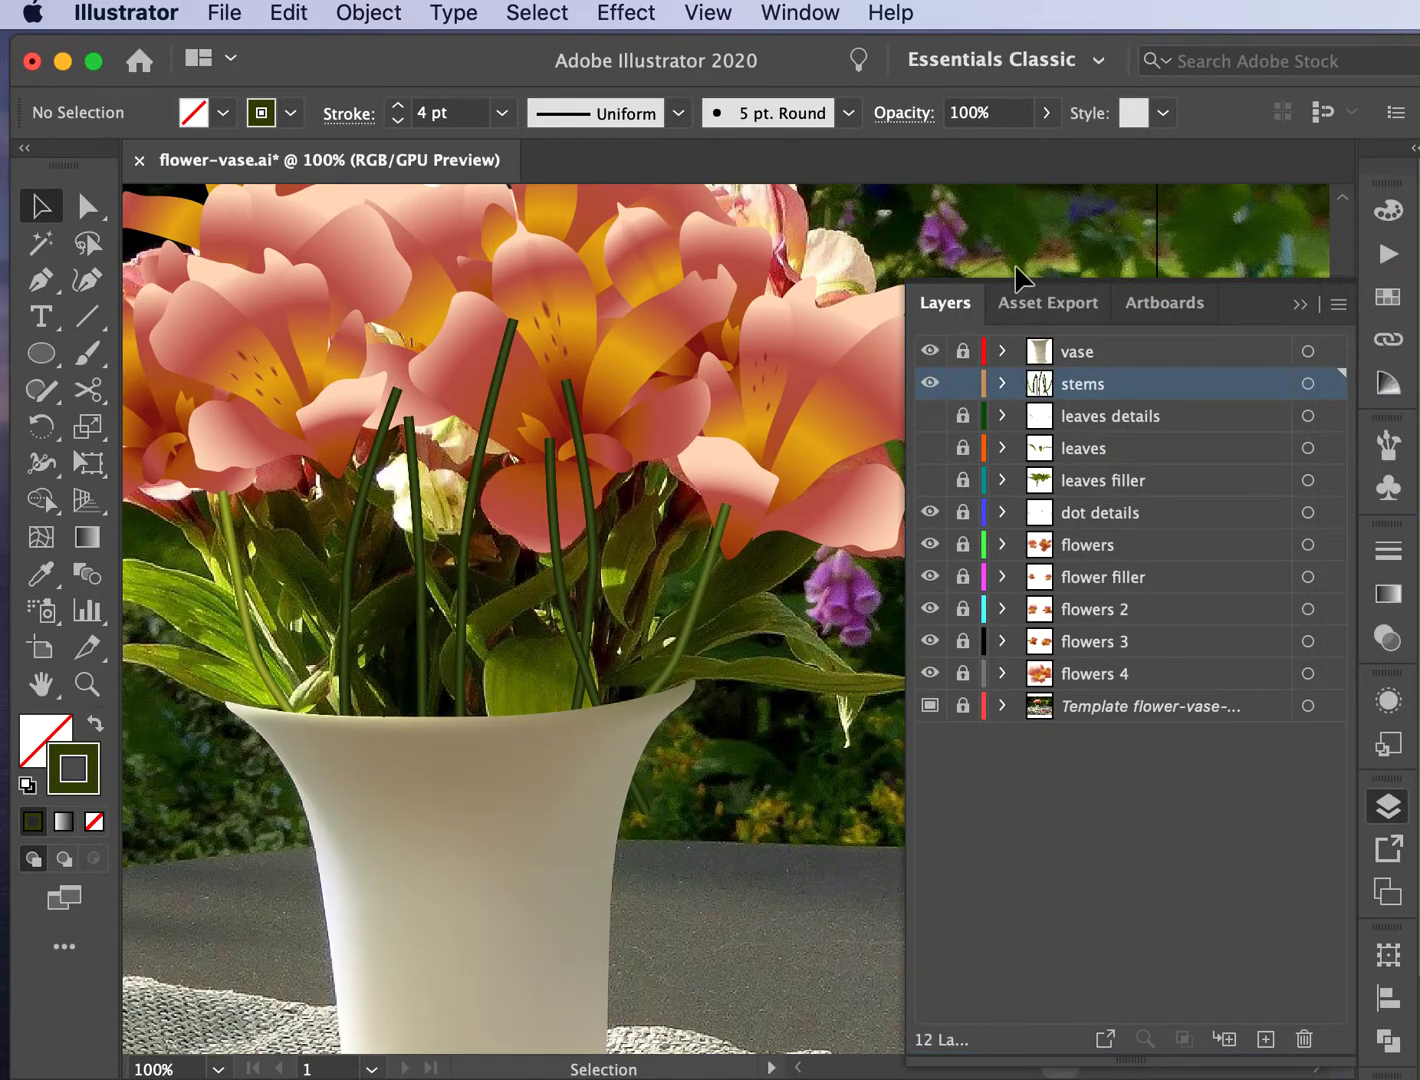
drag(929, 415, 930, 514)
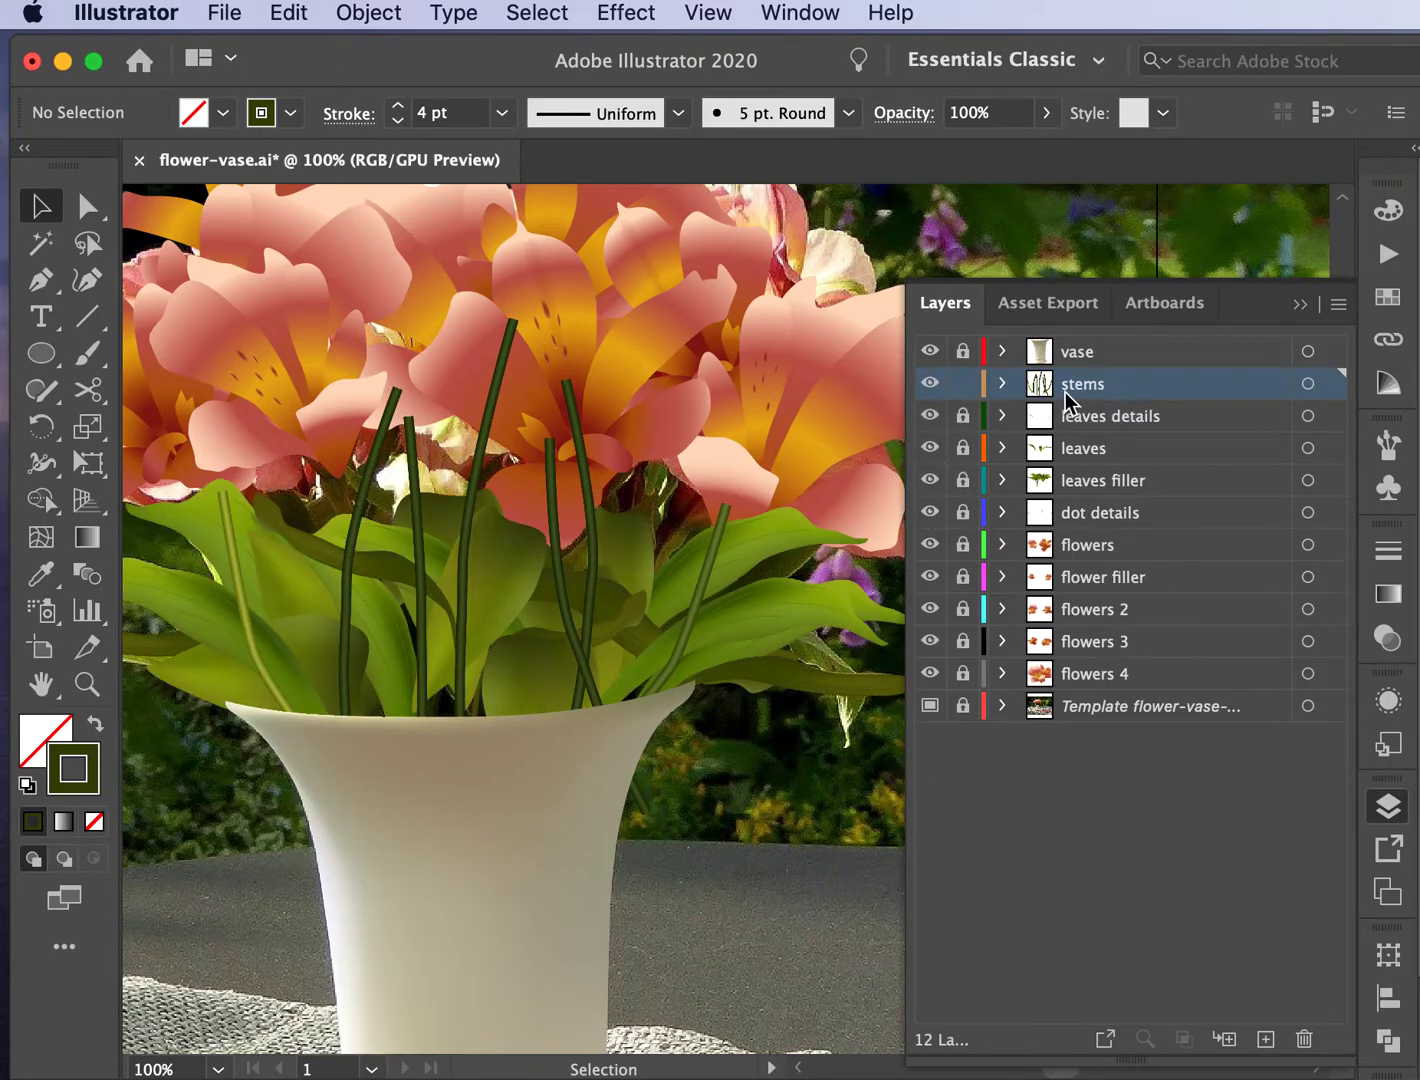
Step: Reorder the stems layer to sit beneath flowers 4, directly above the template layer
drag(1071, 388, 1083, 491)
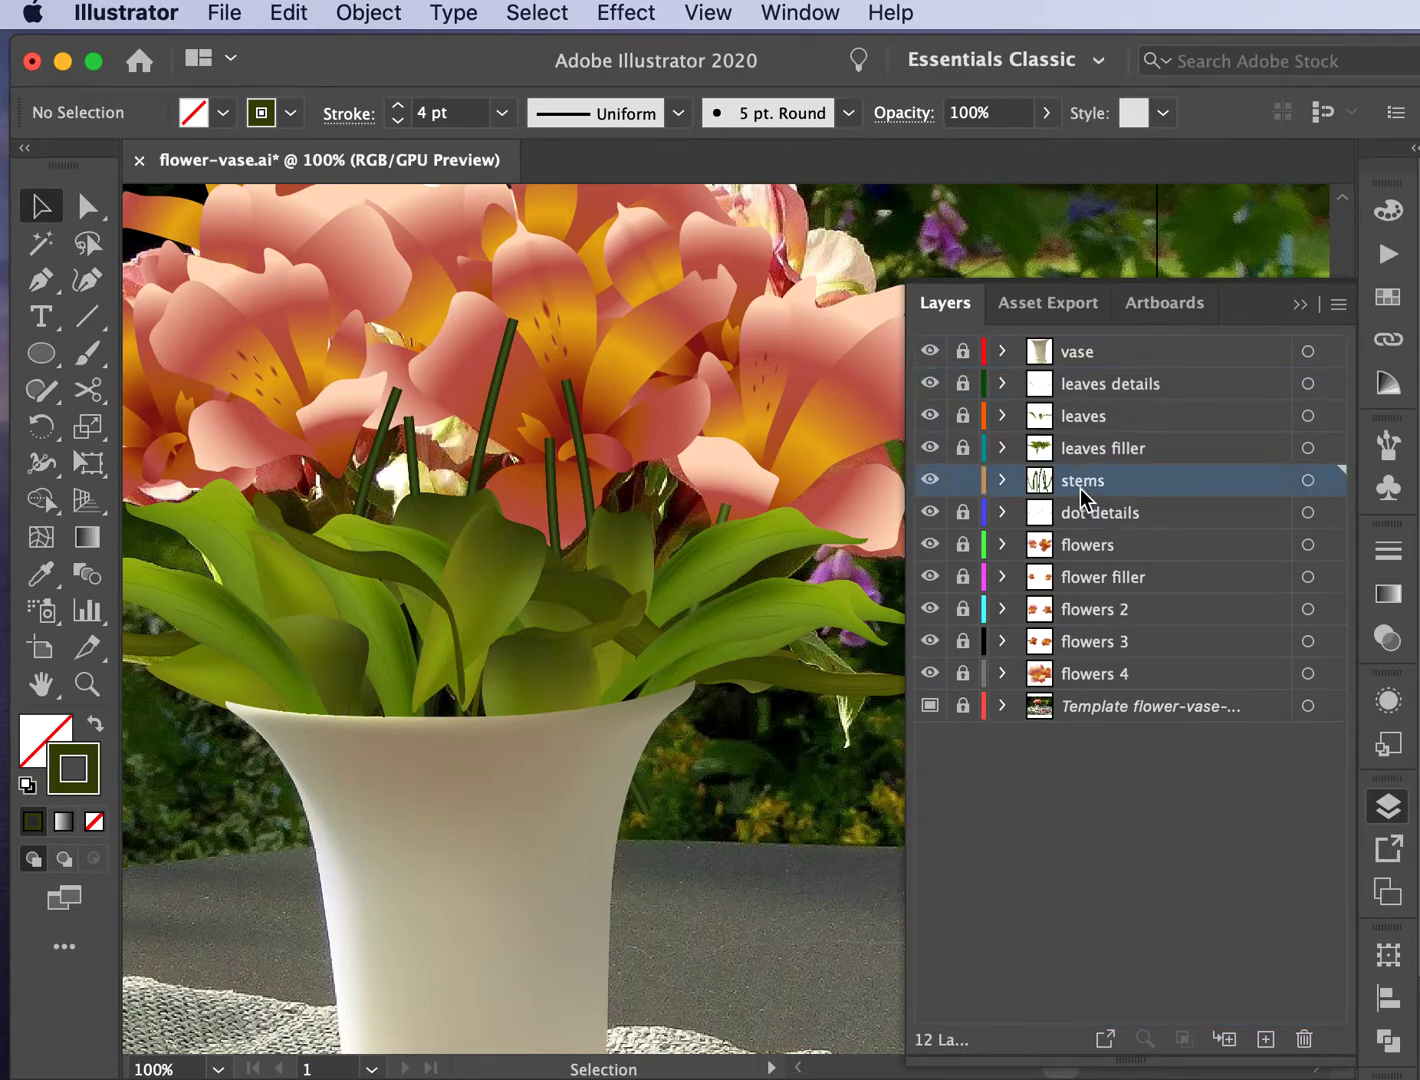
drag(1085, 492, 1080, 694)
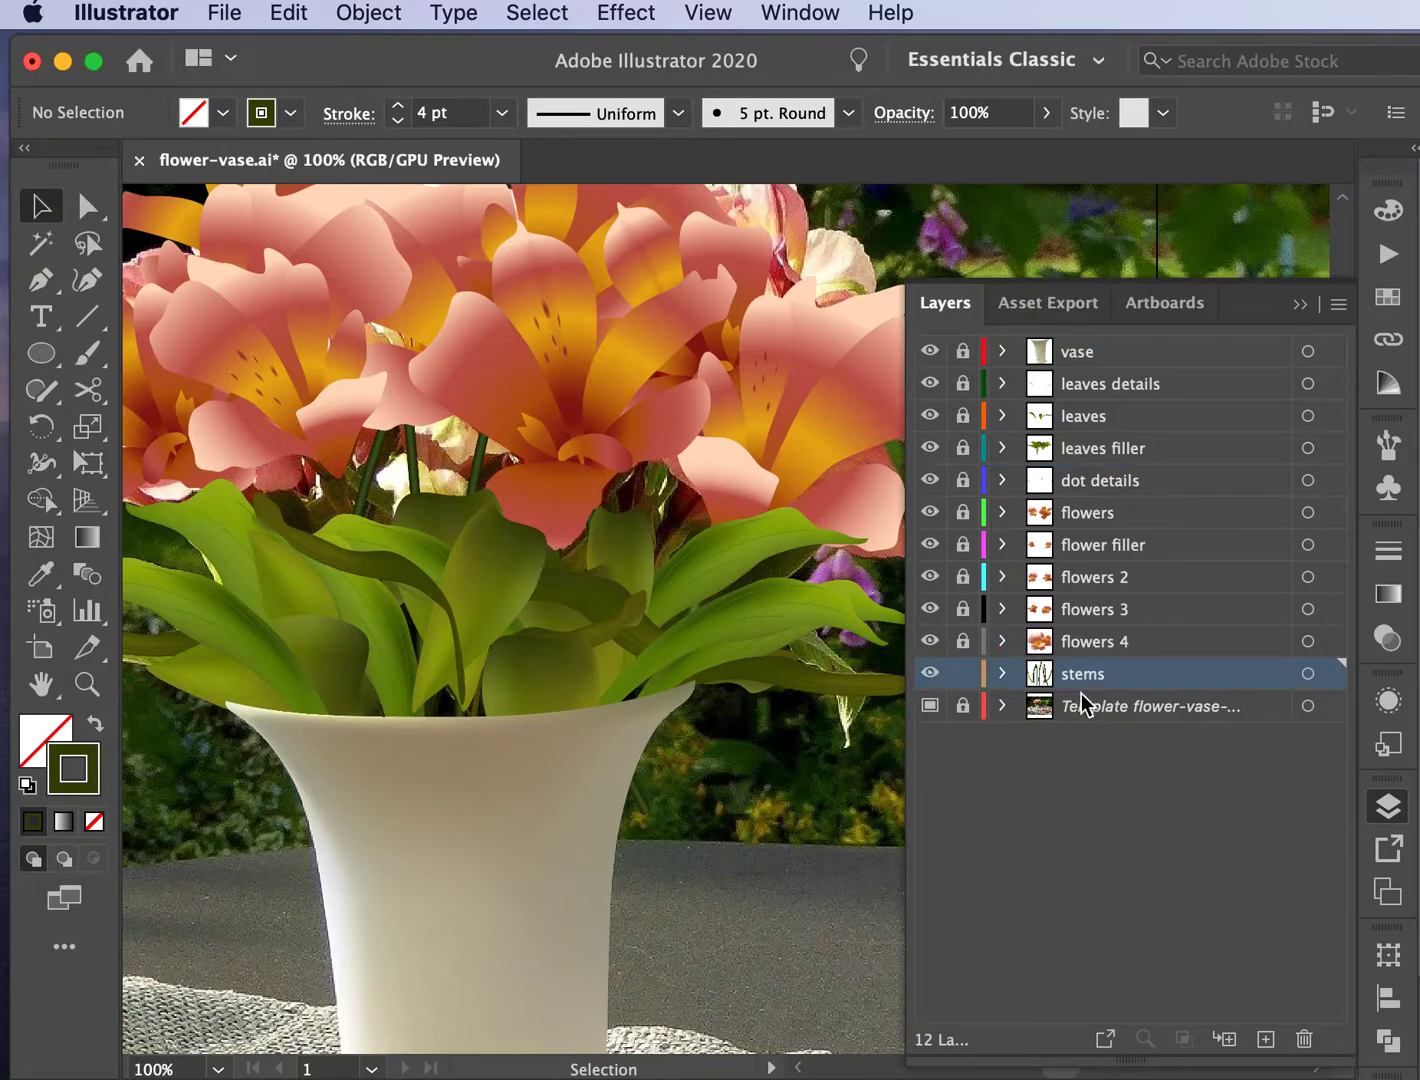
Step: Hide the vase, leaves, dot details, flower filler, flowers, flowers 2 and flowers 3 layers, keeping flowers 4 and stems visible
click(929, 641)
click(928, 643)
click(929, 609)
drag(931, 612, 927, 393)
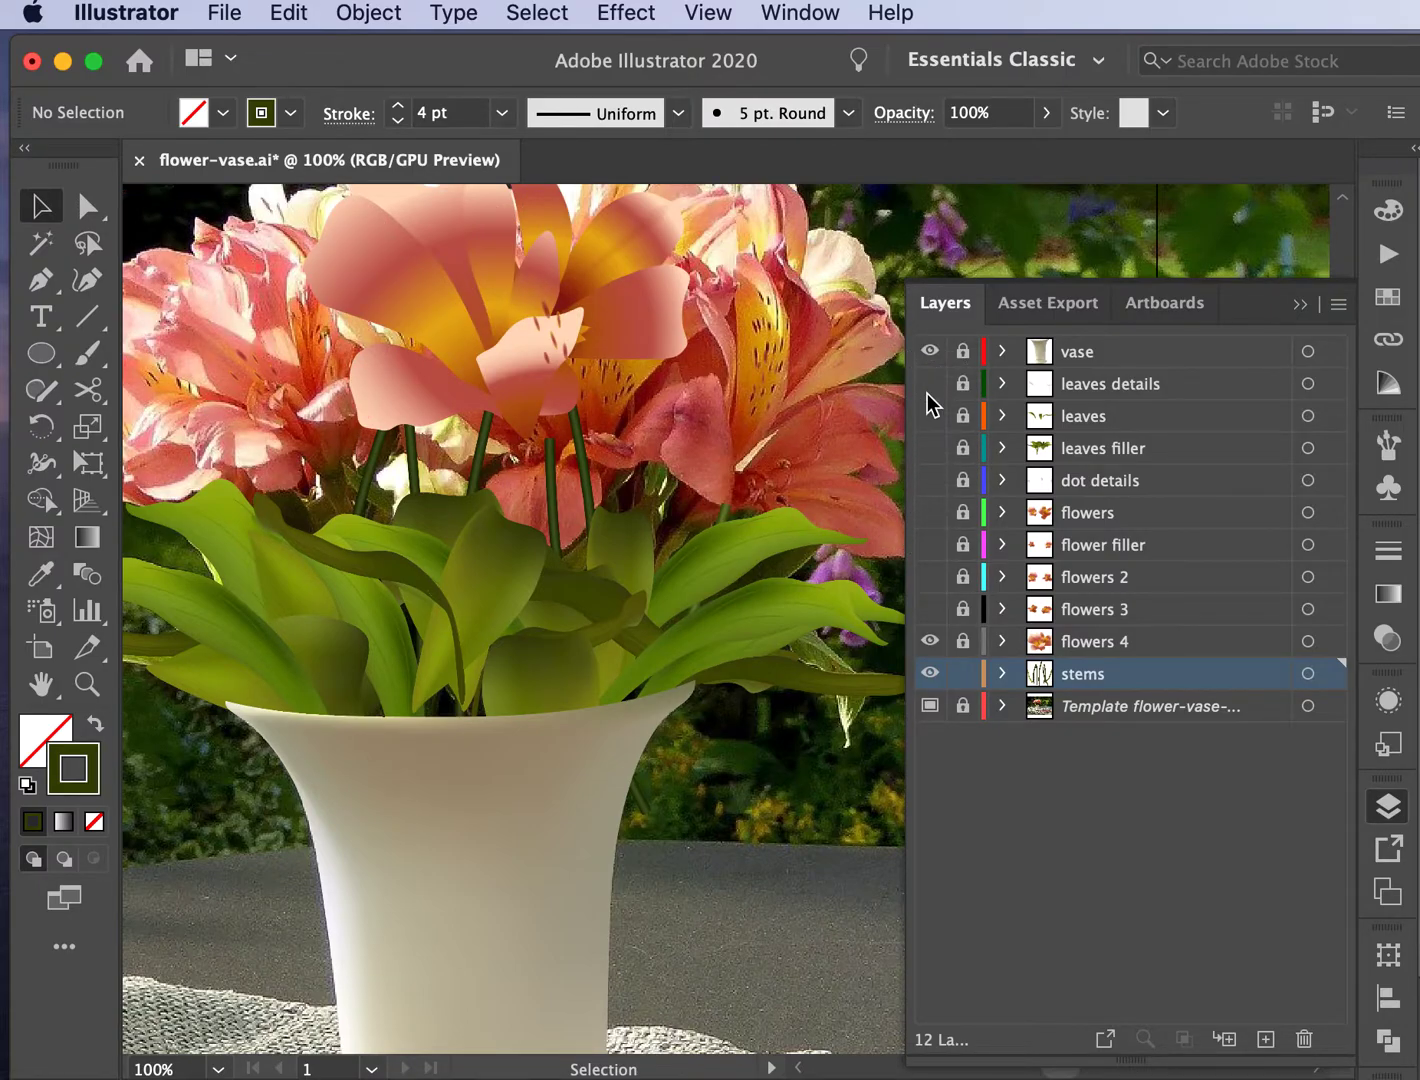
click(929, 355)
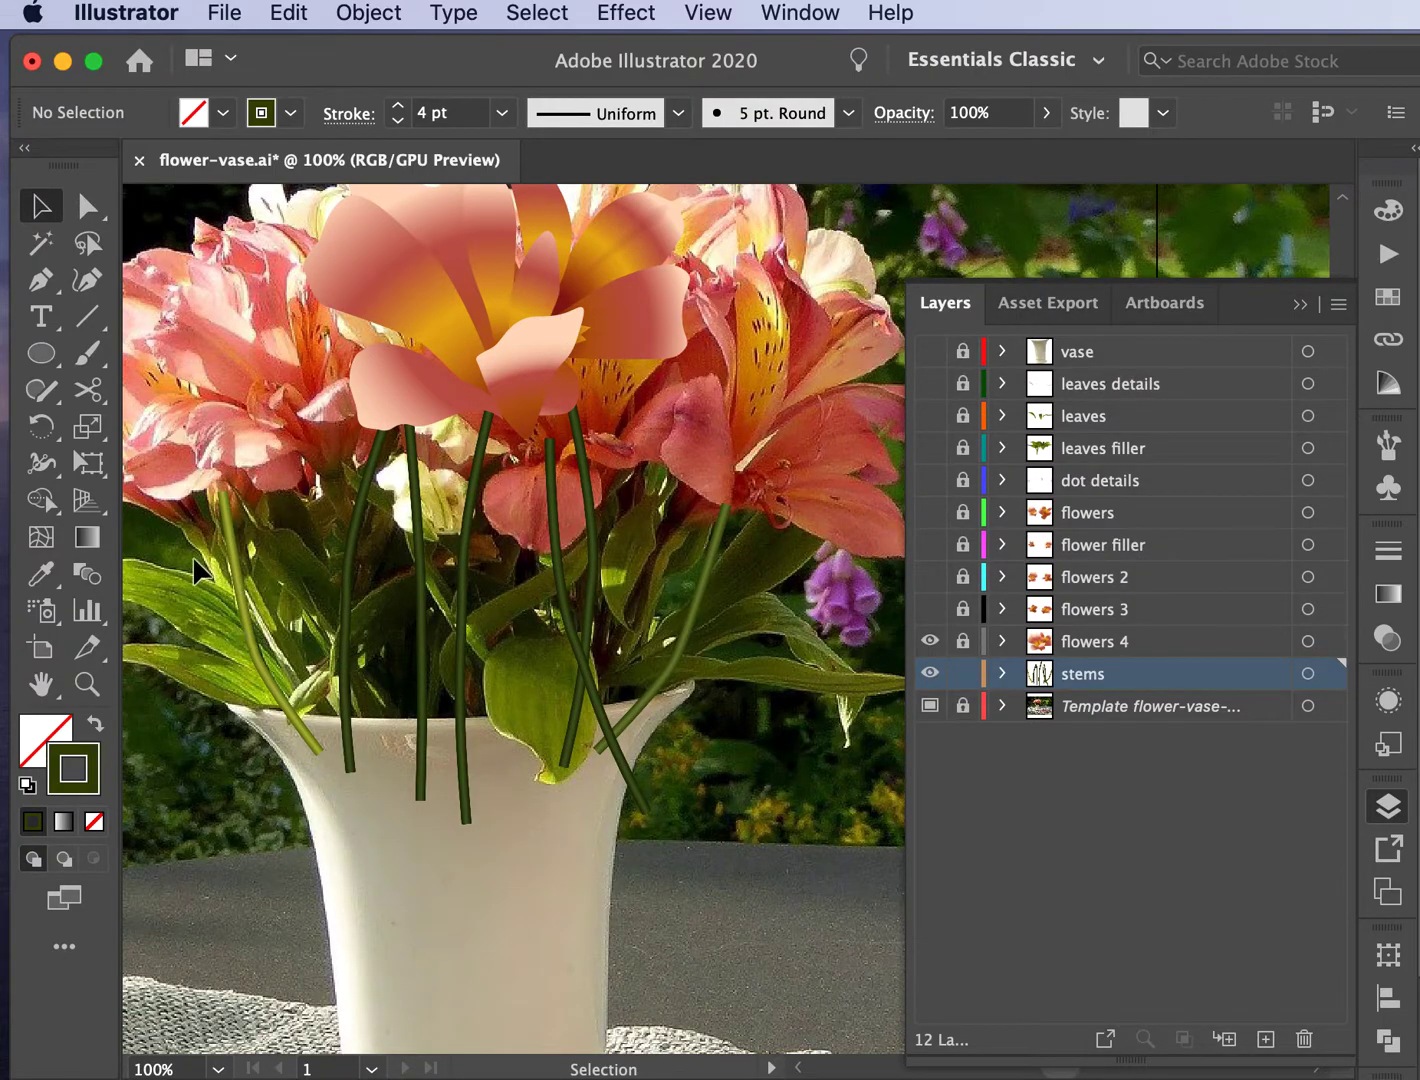
Step: Cut the light green stem at the far left and the crossing dark stem, and show all hidden layers again
click(259, 566)
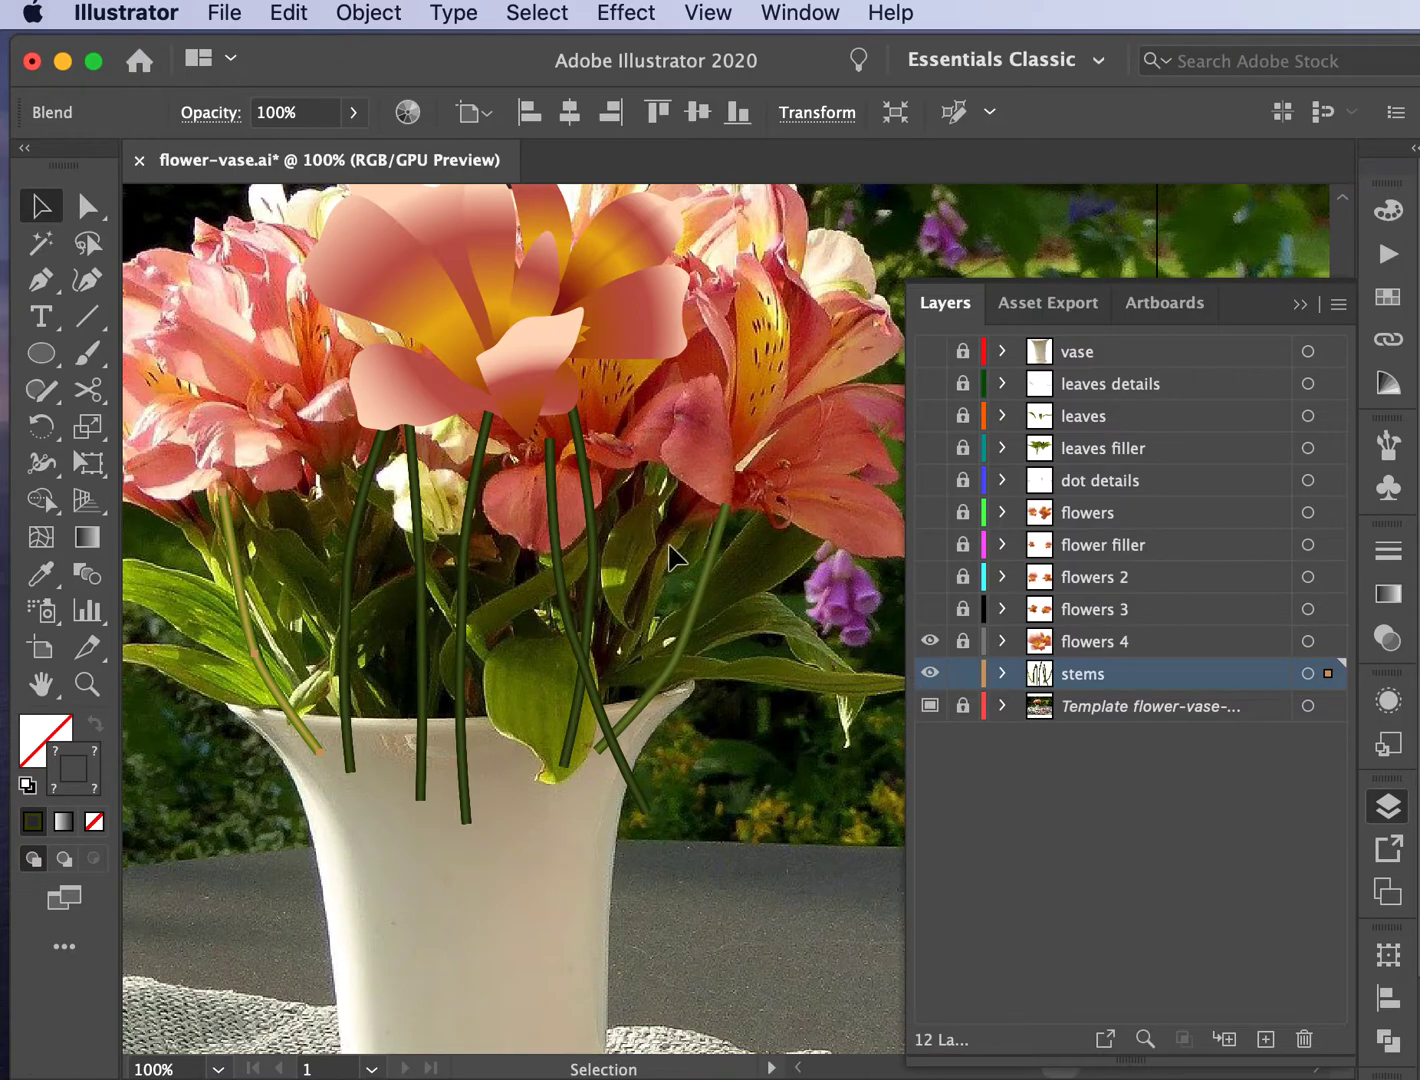
shift+click(567, 521)
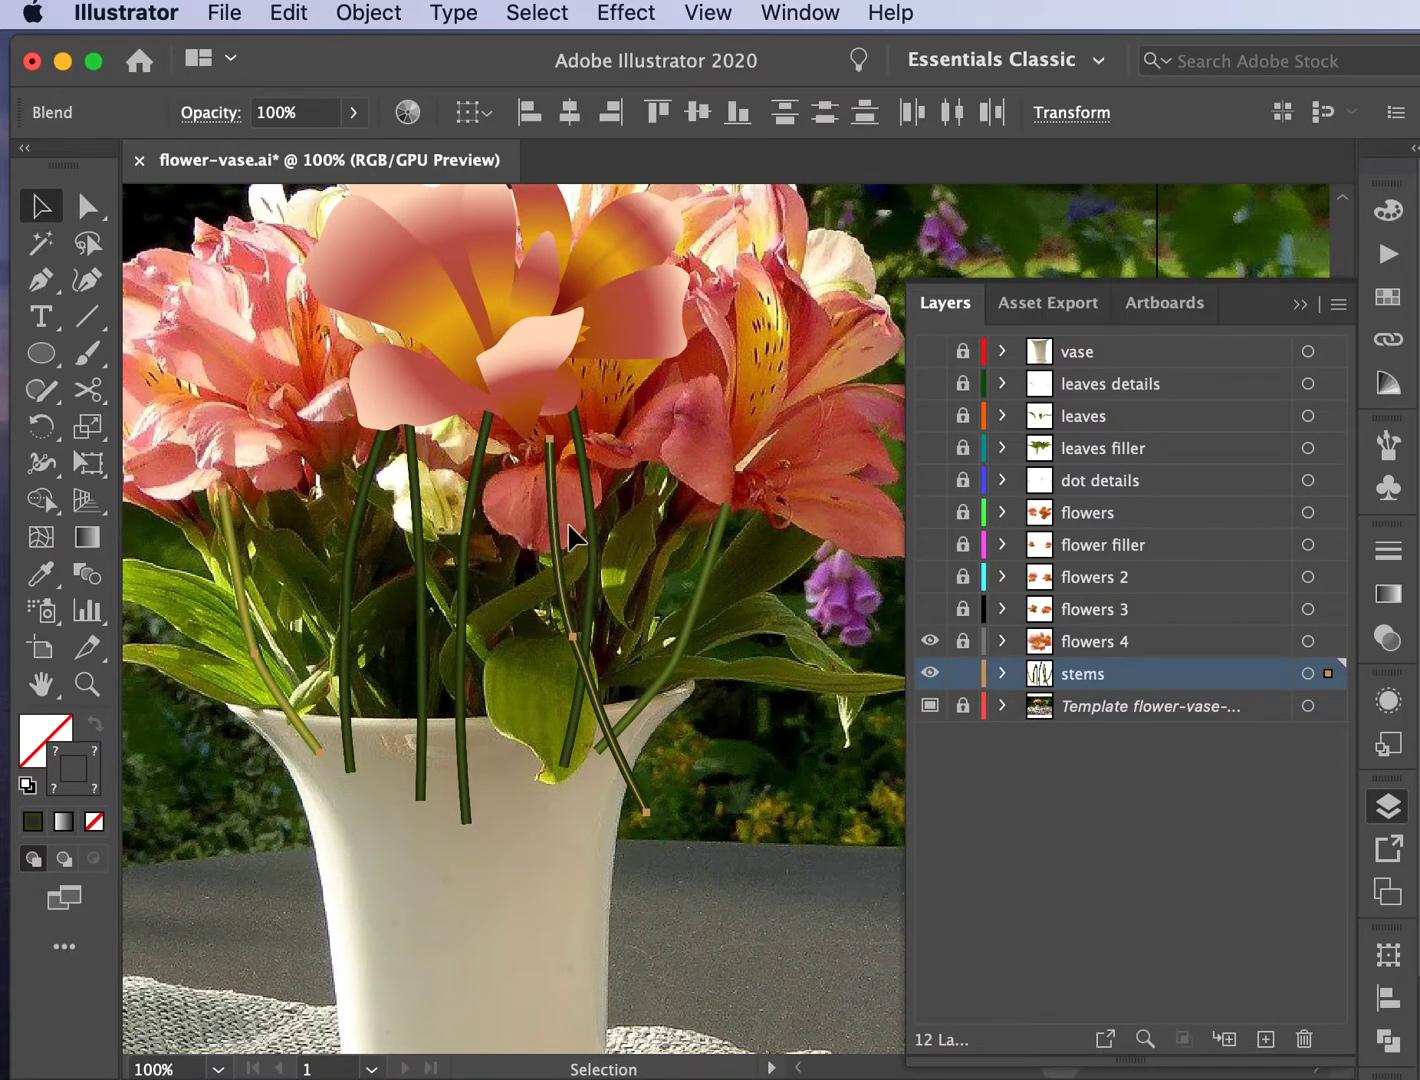
key(super+shift+a)
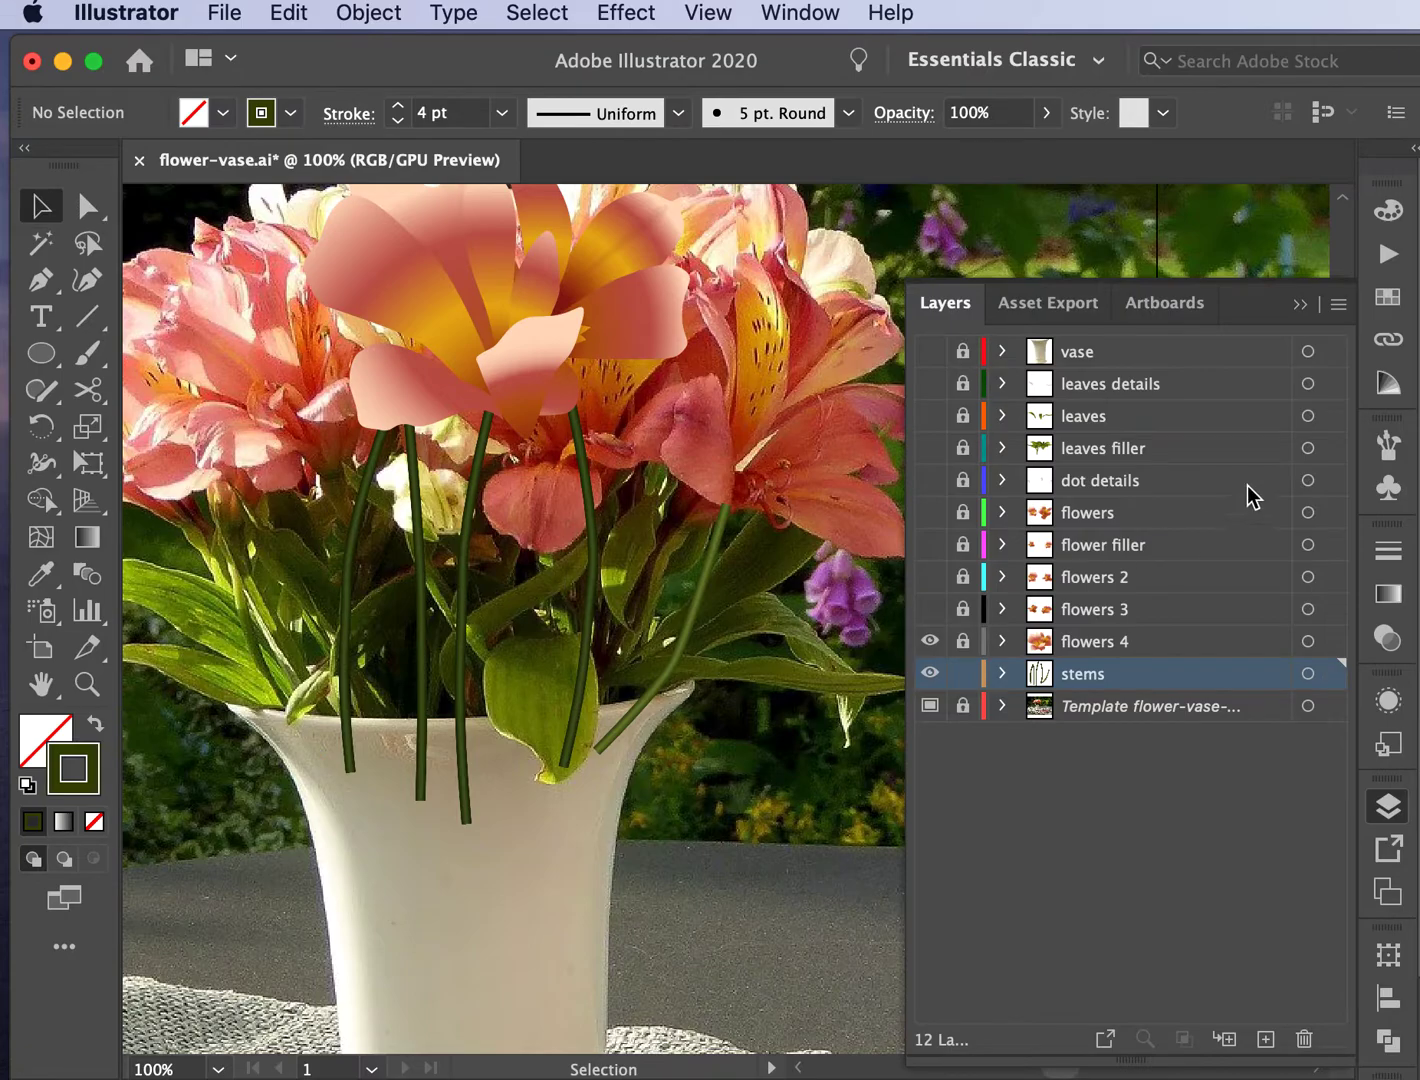
drag(930, 608, 930, 351)
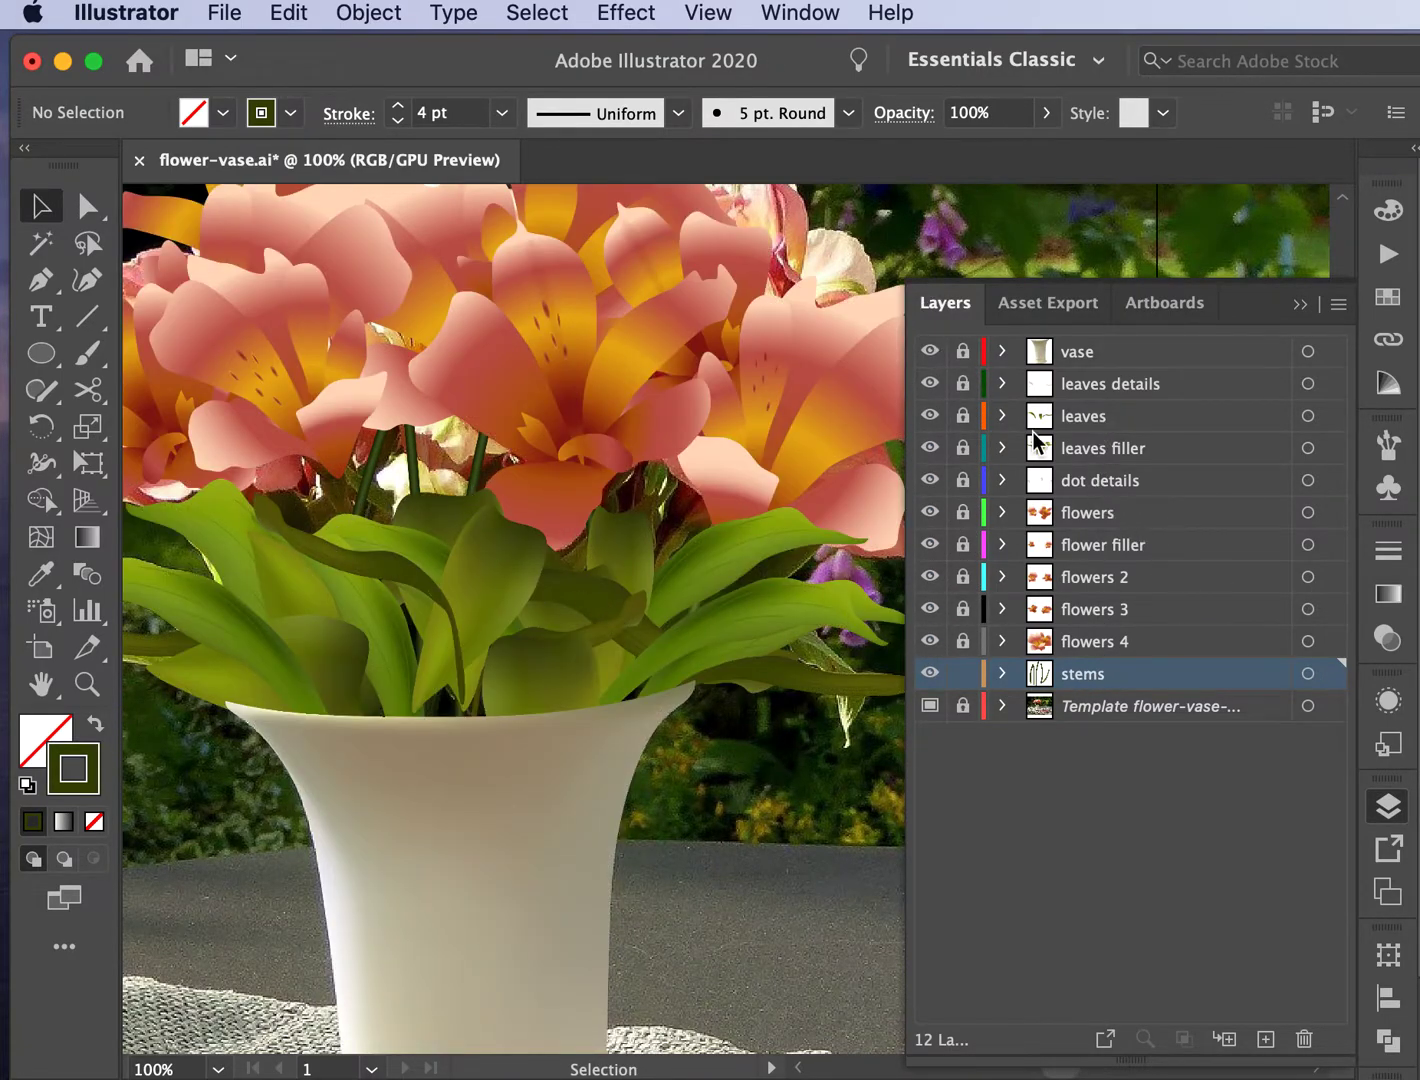
Step: Create a new layer directly above leaves filler and paste the two cut stems into it
click(928, 450)
click(1089, 451)
click(1265, 1040)
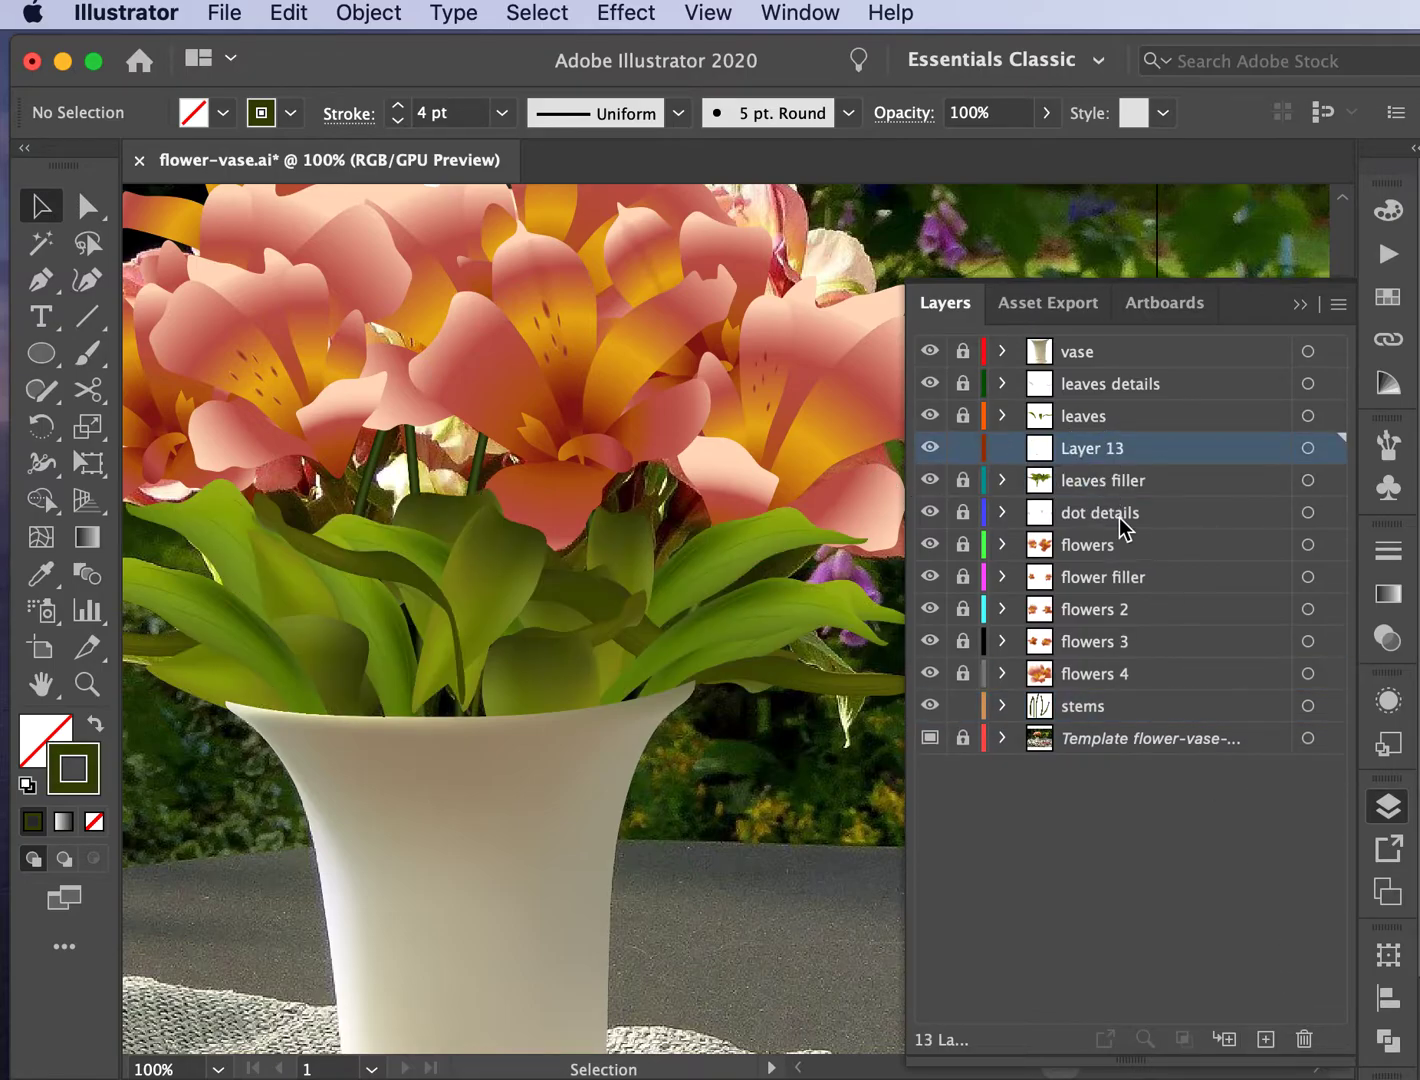
key(ctrl+f)
Step: Move the two pasted stems slightly up and to the right, and deselect them
drag(235, 574, 249, 534)
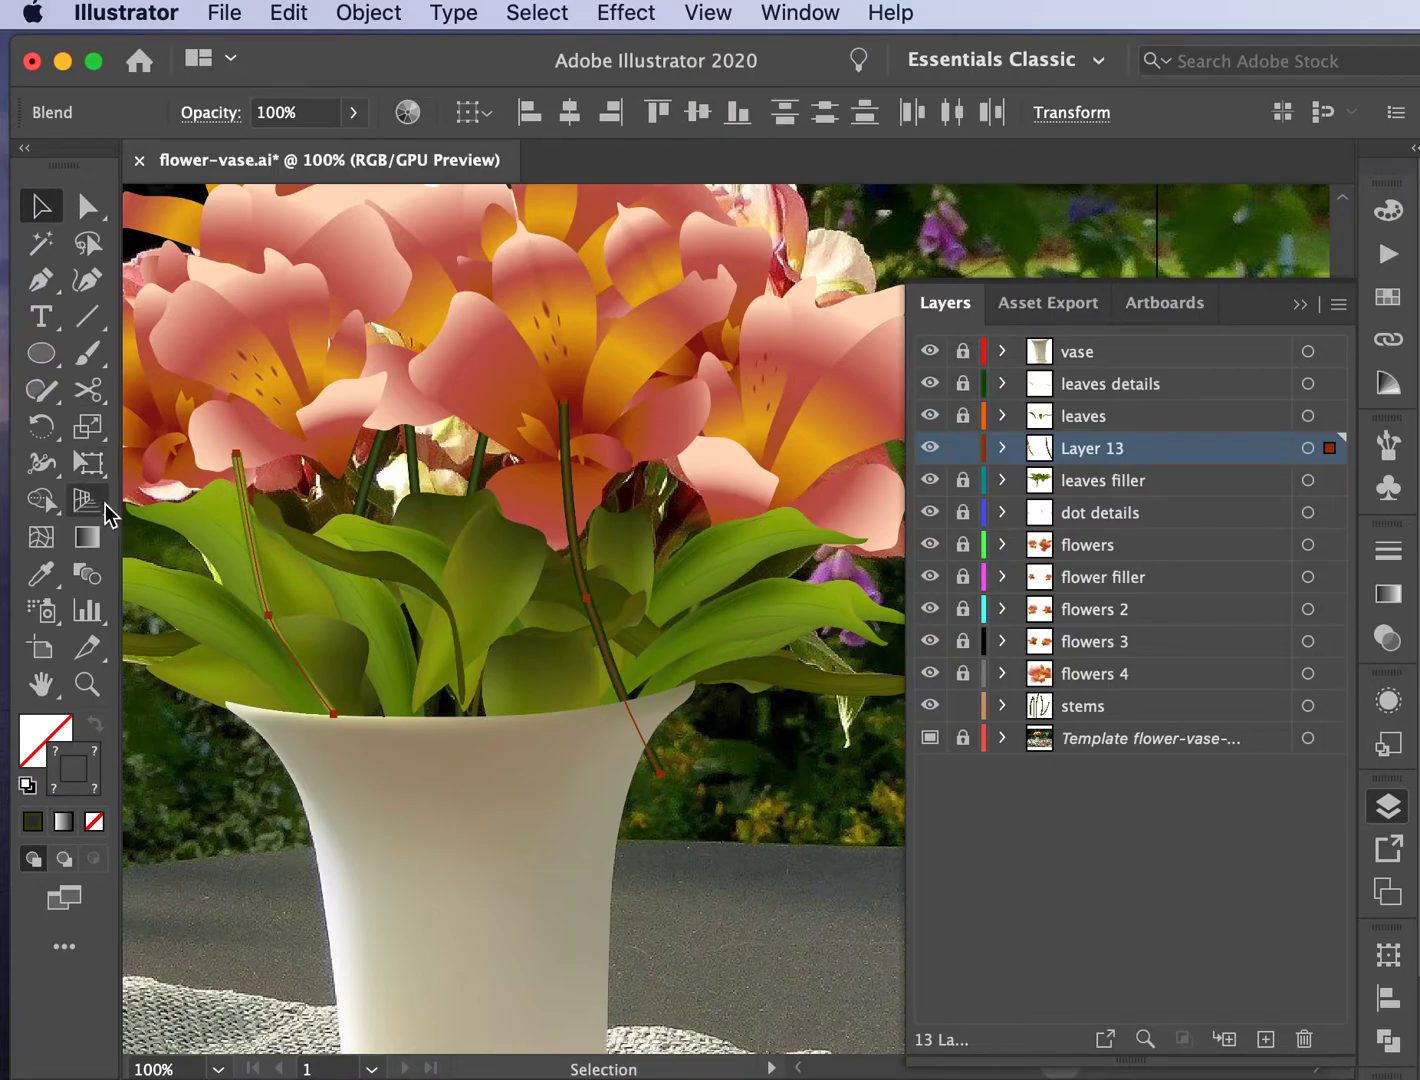
click(87, 463)
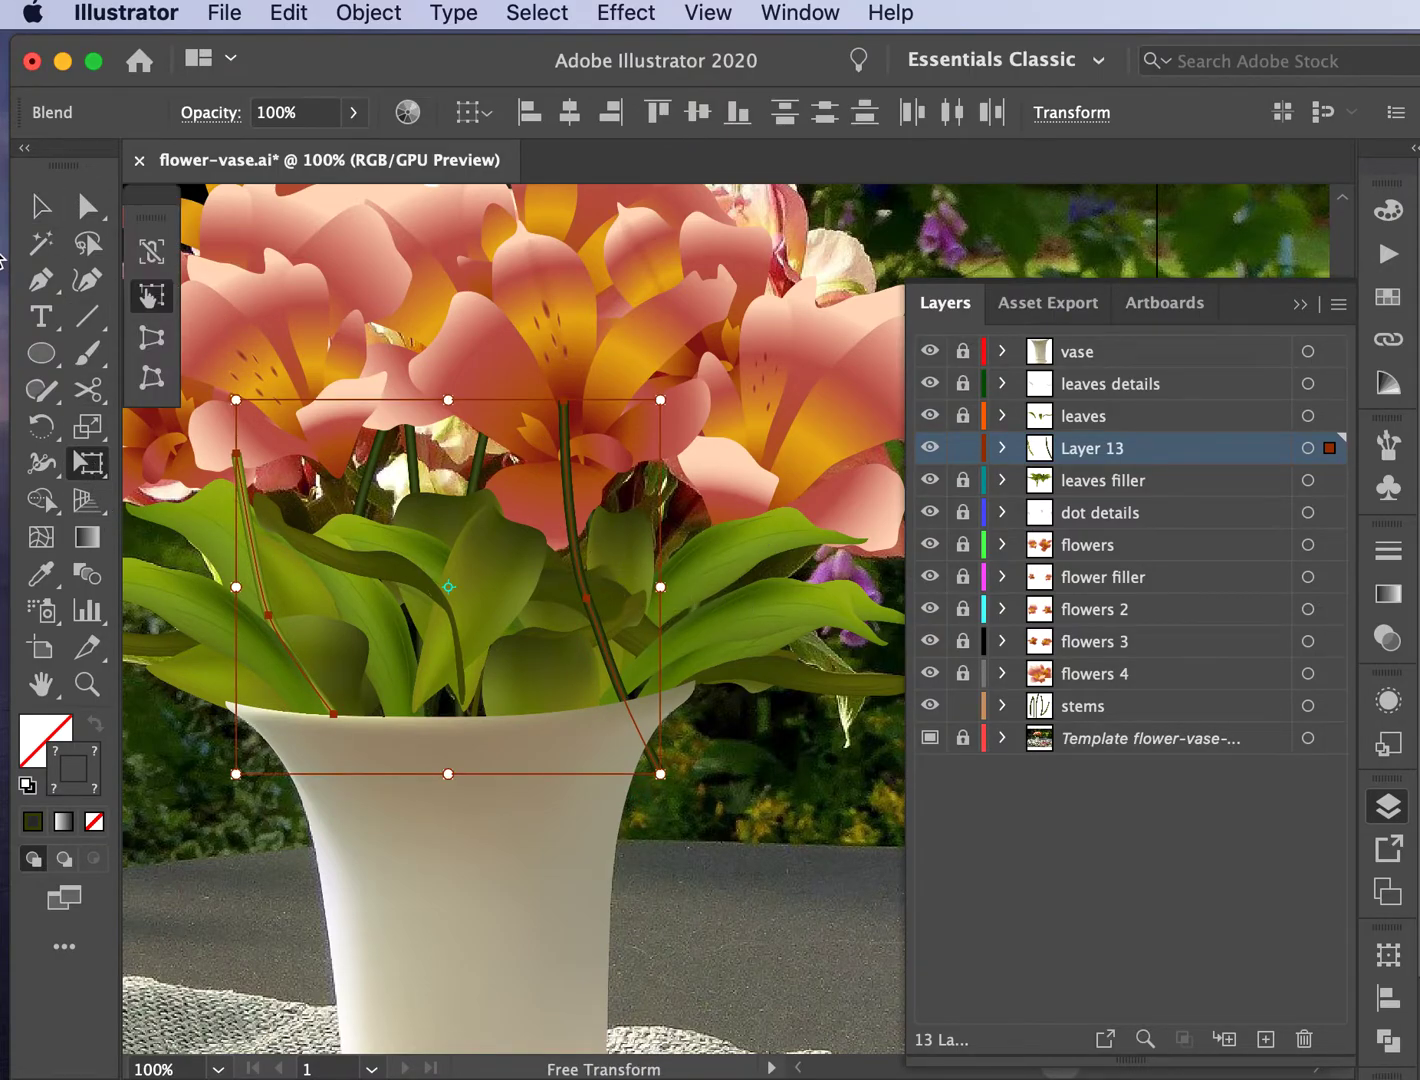
click(41, 206)
click(412, 405)
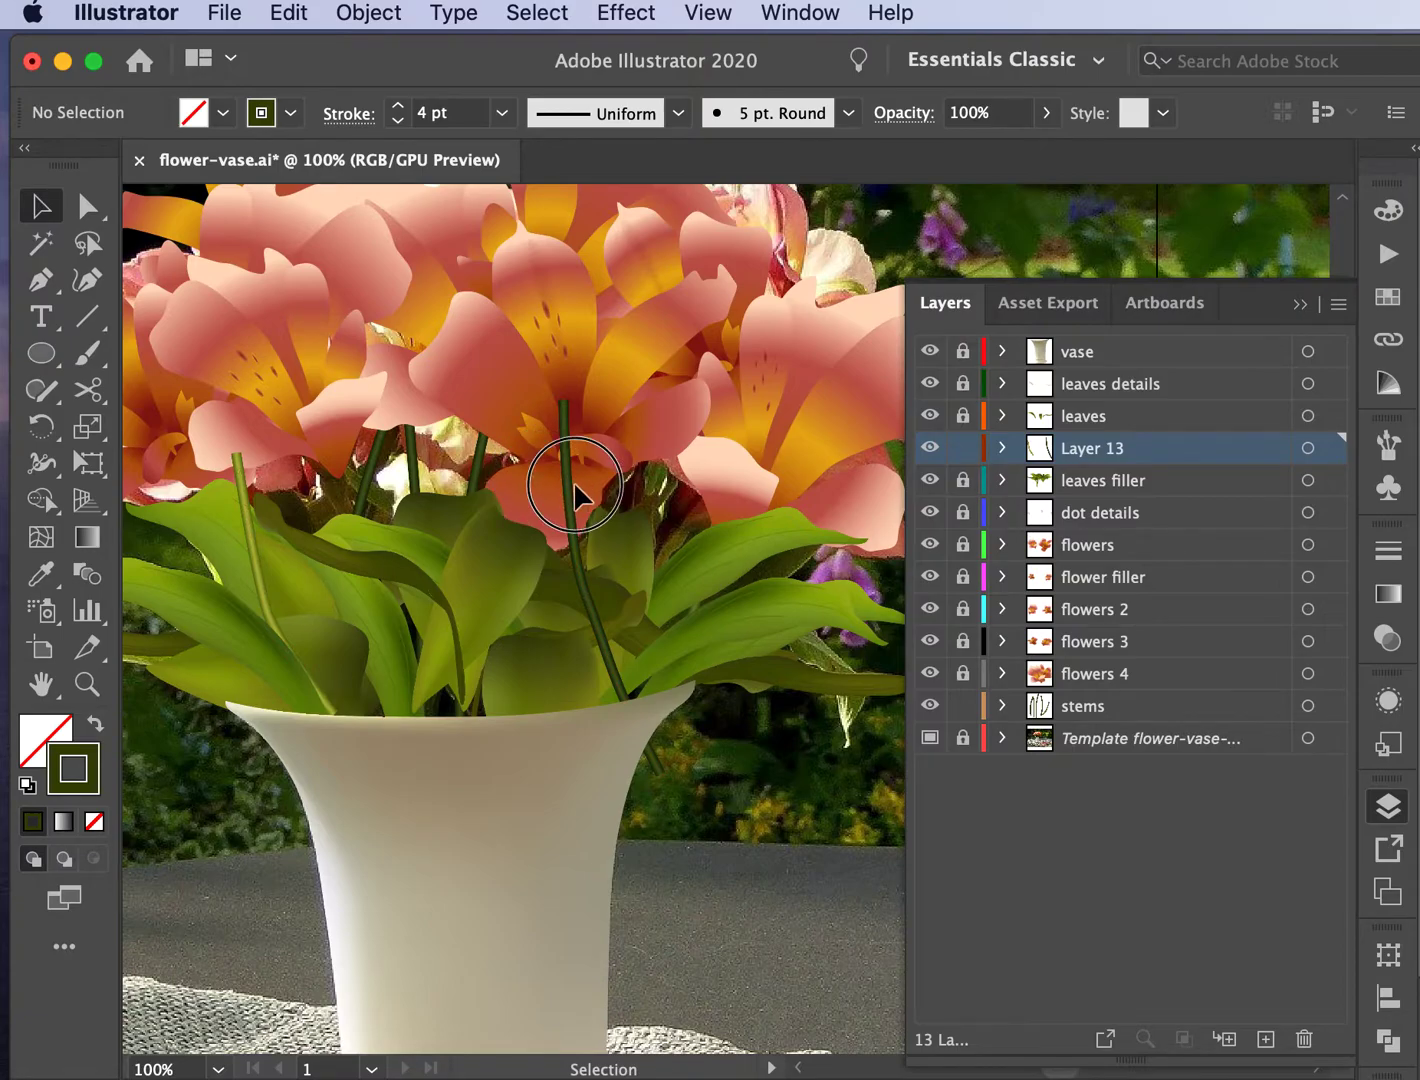
Step: Lock the stems layer, and rotate and shift the front dark stem left so its lower half stands nearly vertical under the central flower
click(573, 481)
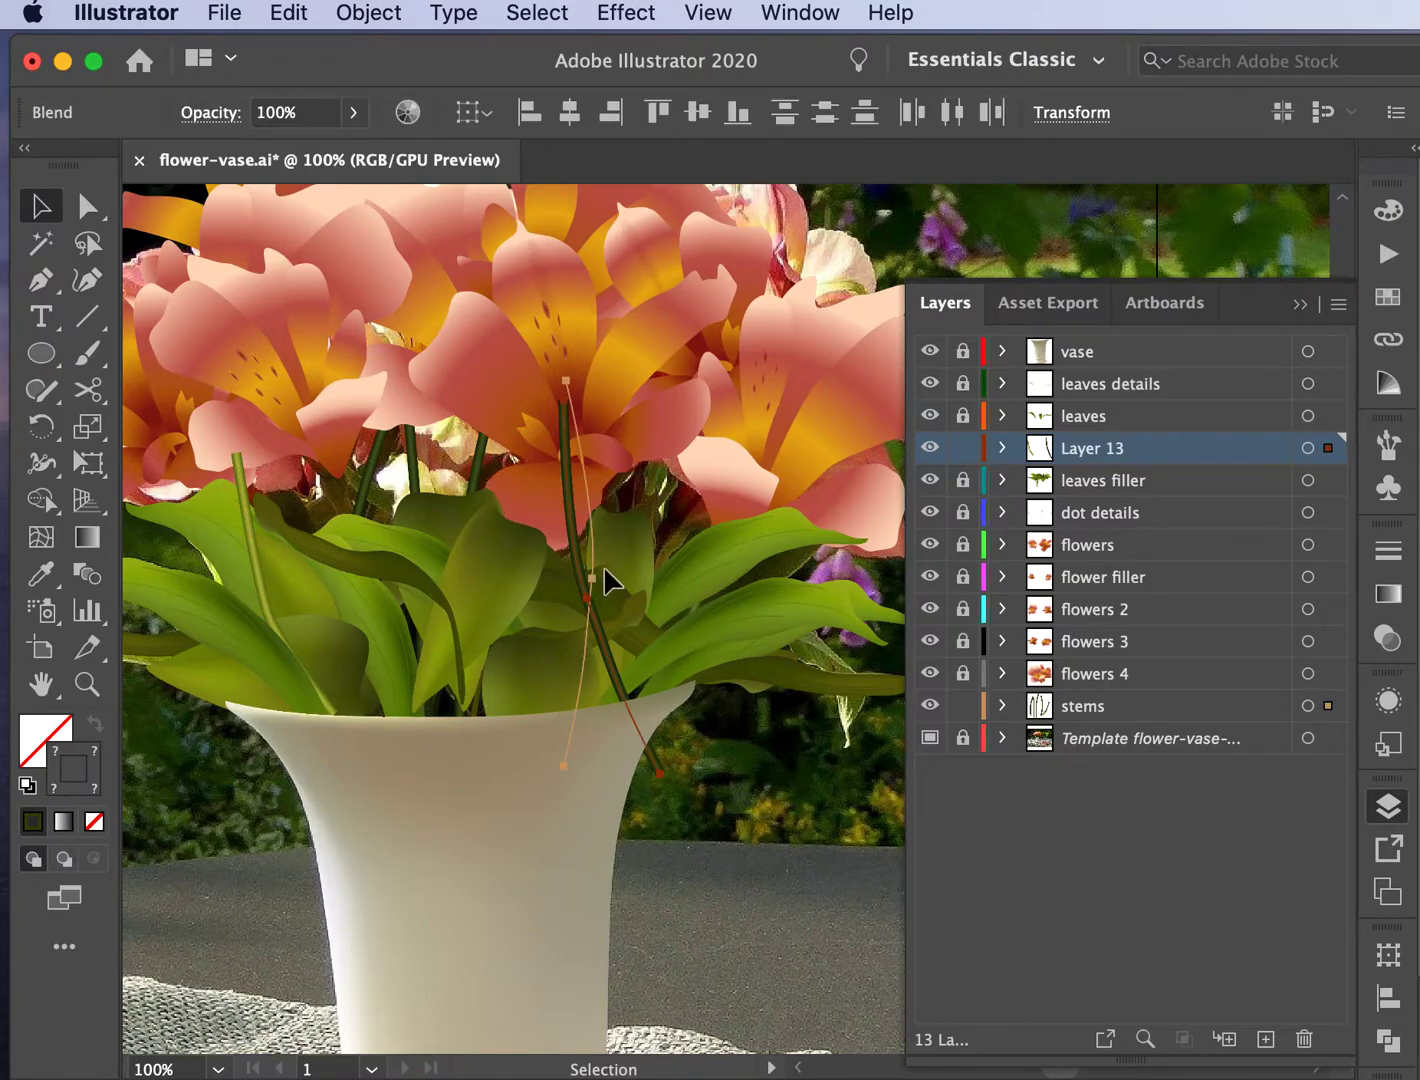
click(536, 518)
click(573, 522)
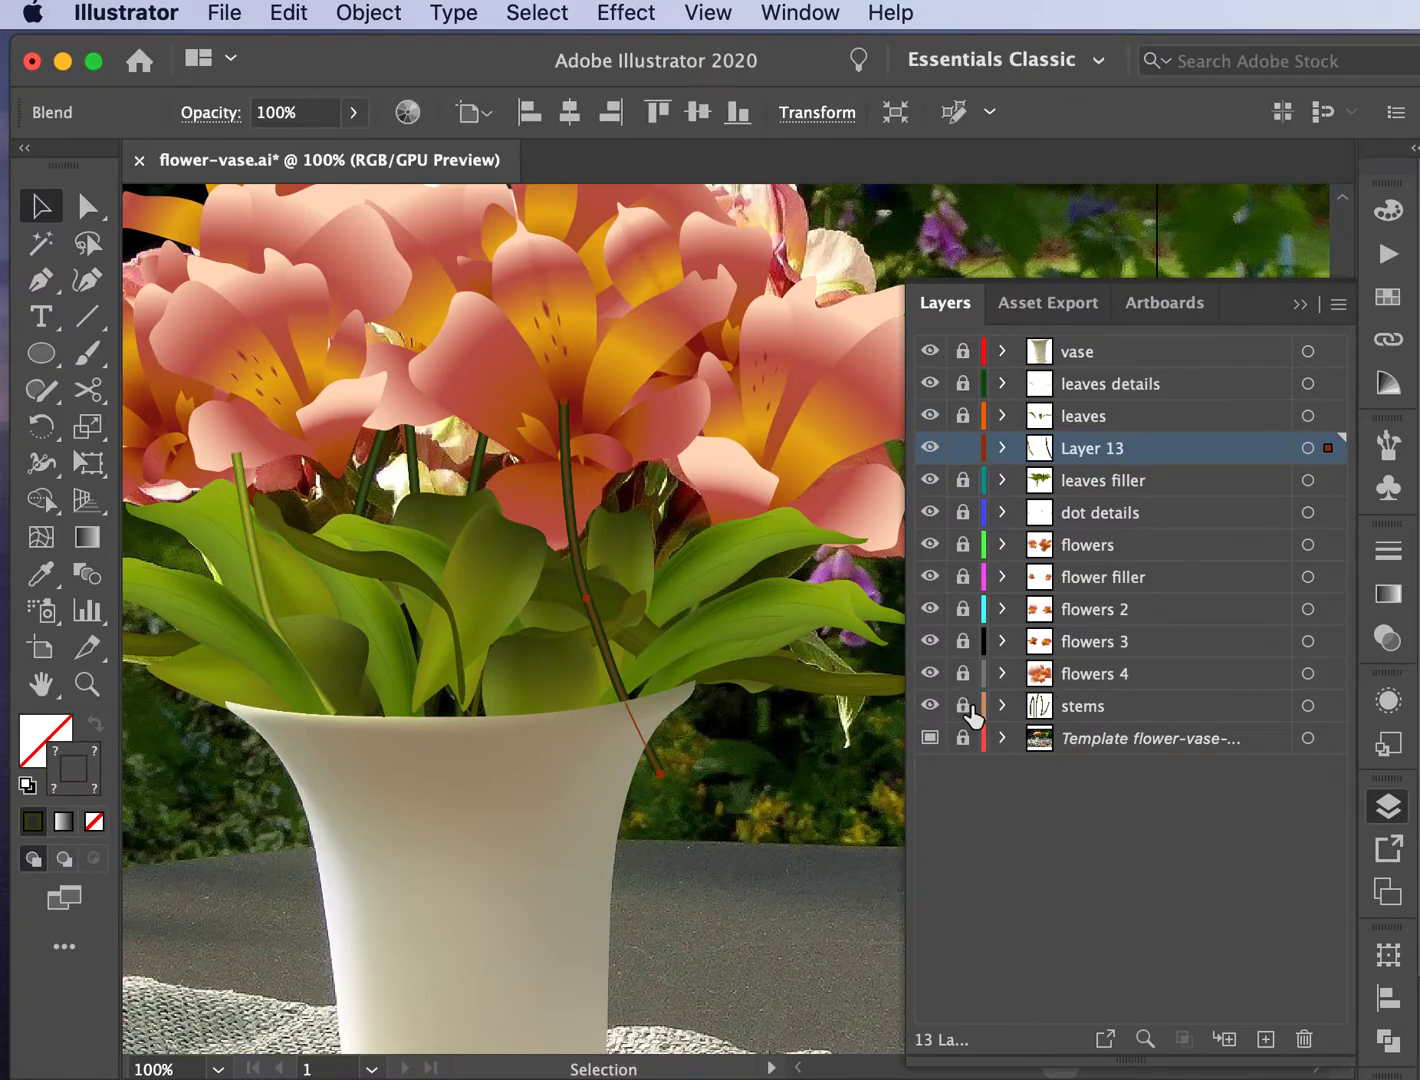
click(548, 470)
click(586, 494)
click(82, 468)
drag(635, 574, 522, 613)
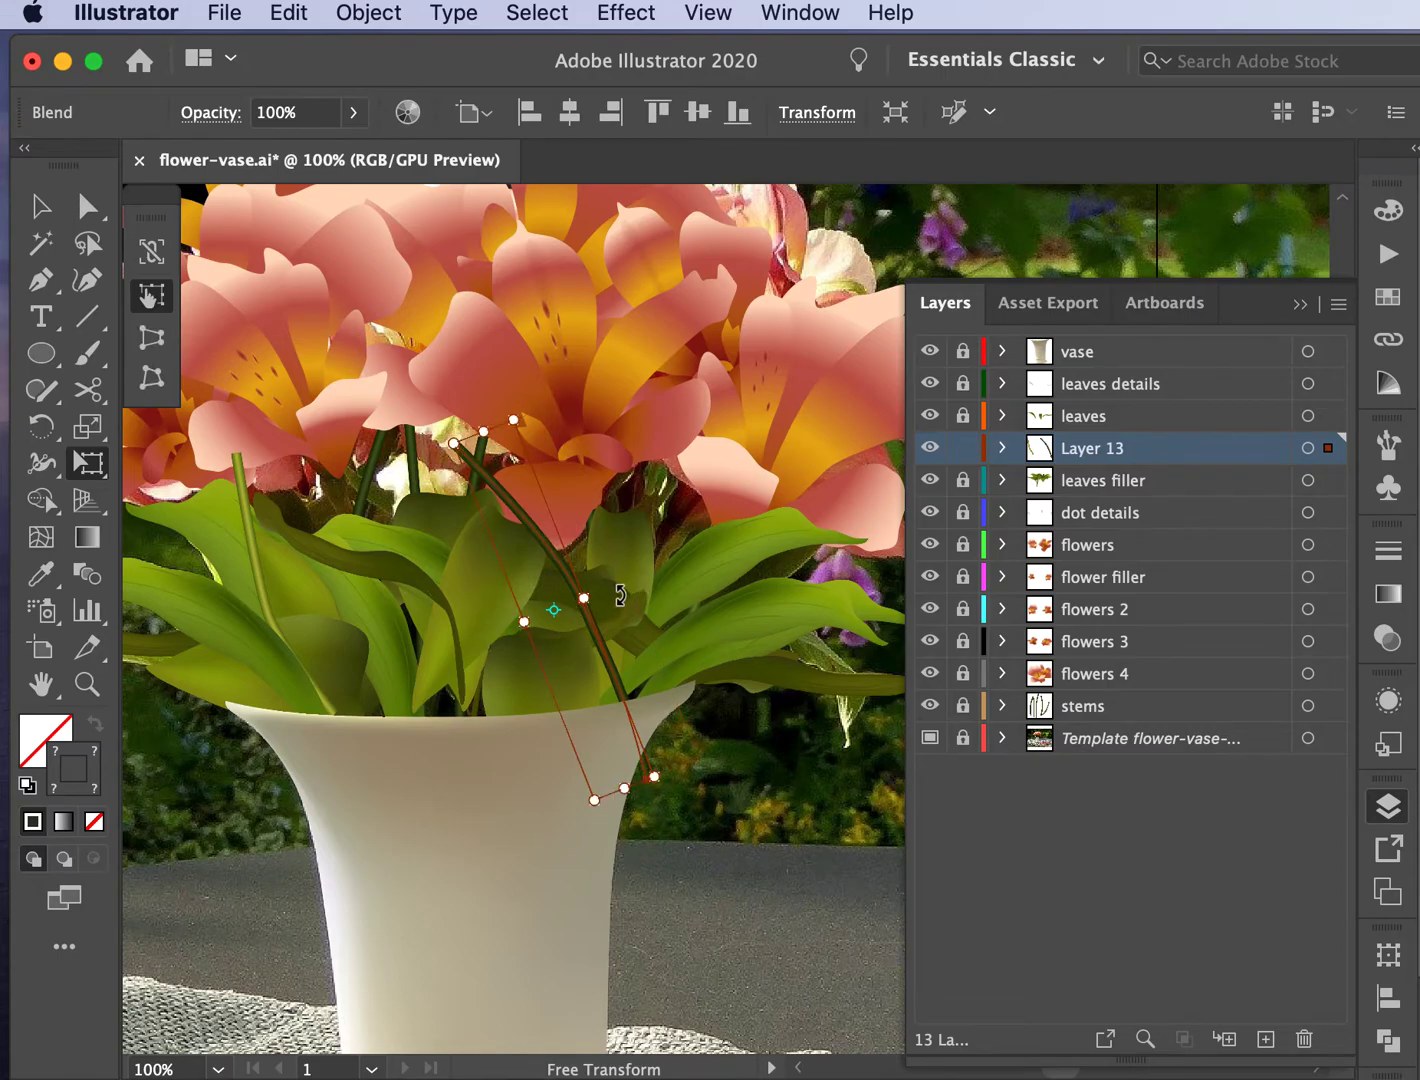
drag(620, 595, 647, 614)
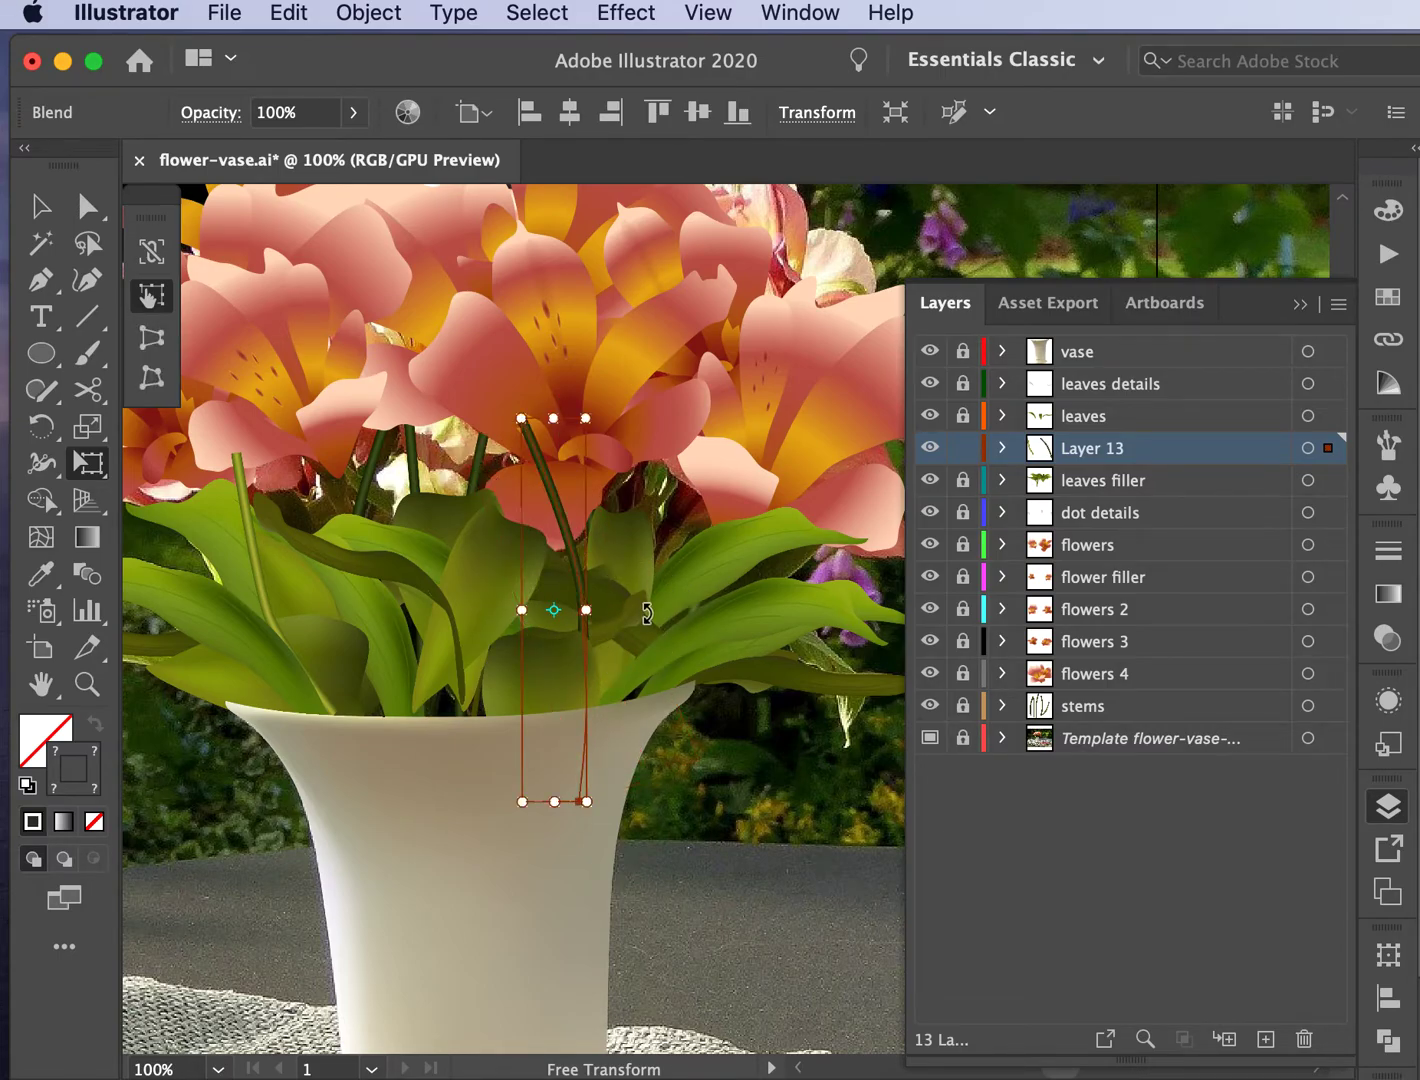
click(41, 206)
click(327, 894)
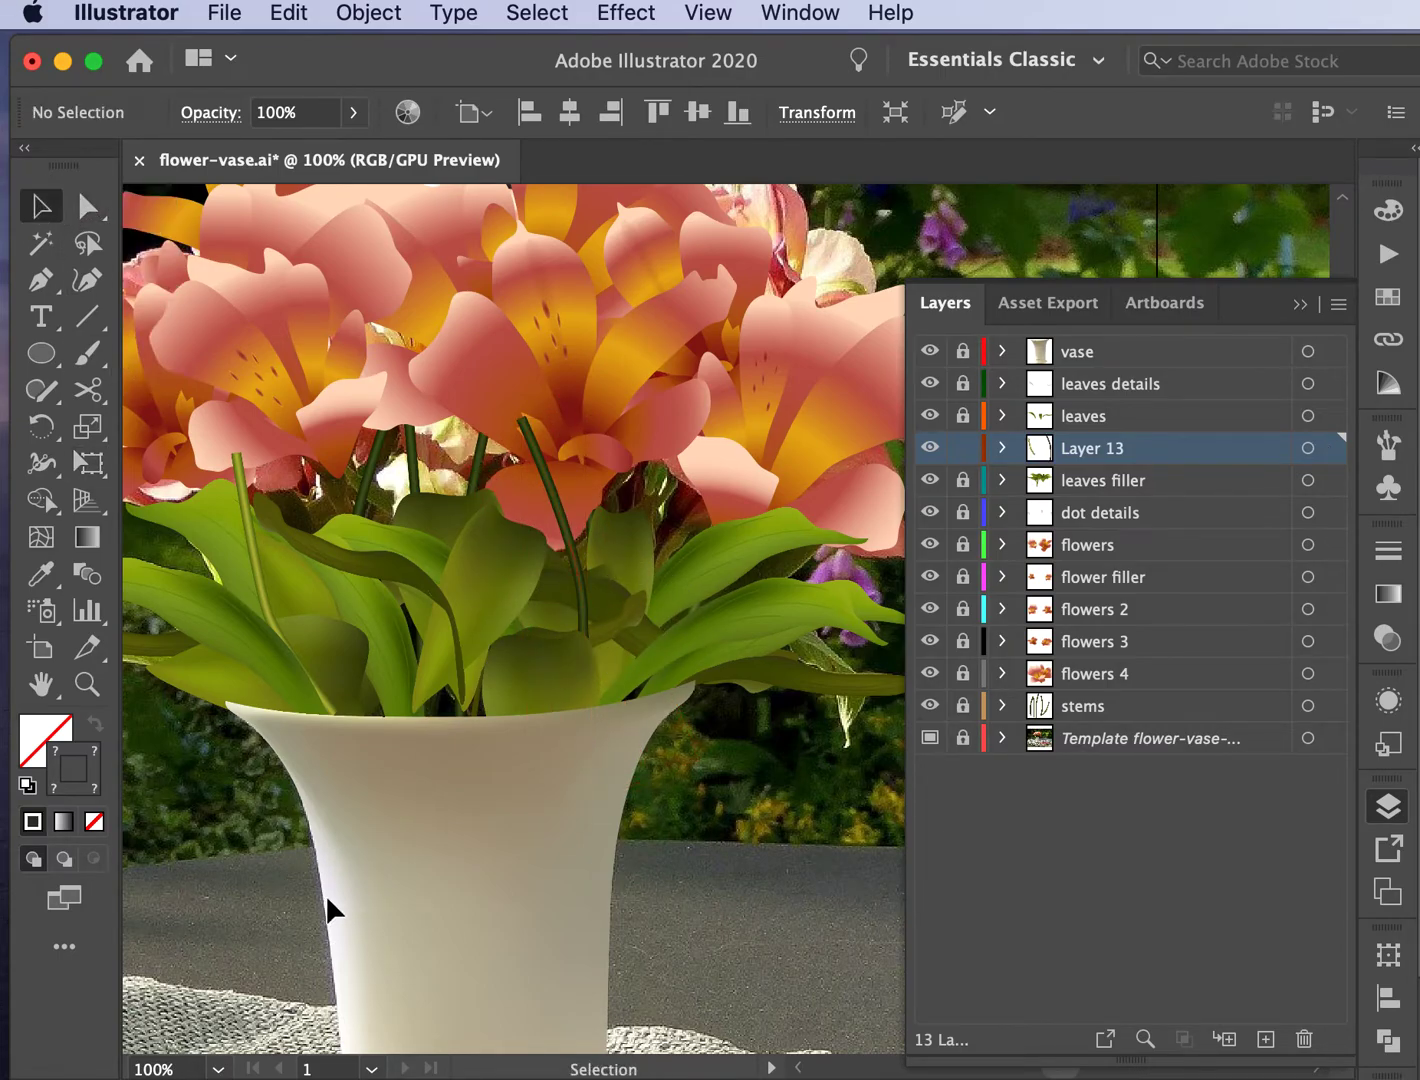
Step: Rotate the front dark stem clockwise so its top meets the right side of the central flower, and deselect it
click(589, 604)
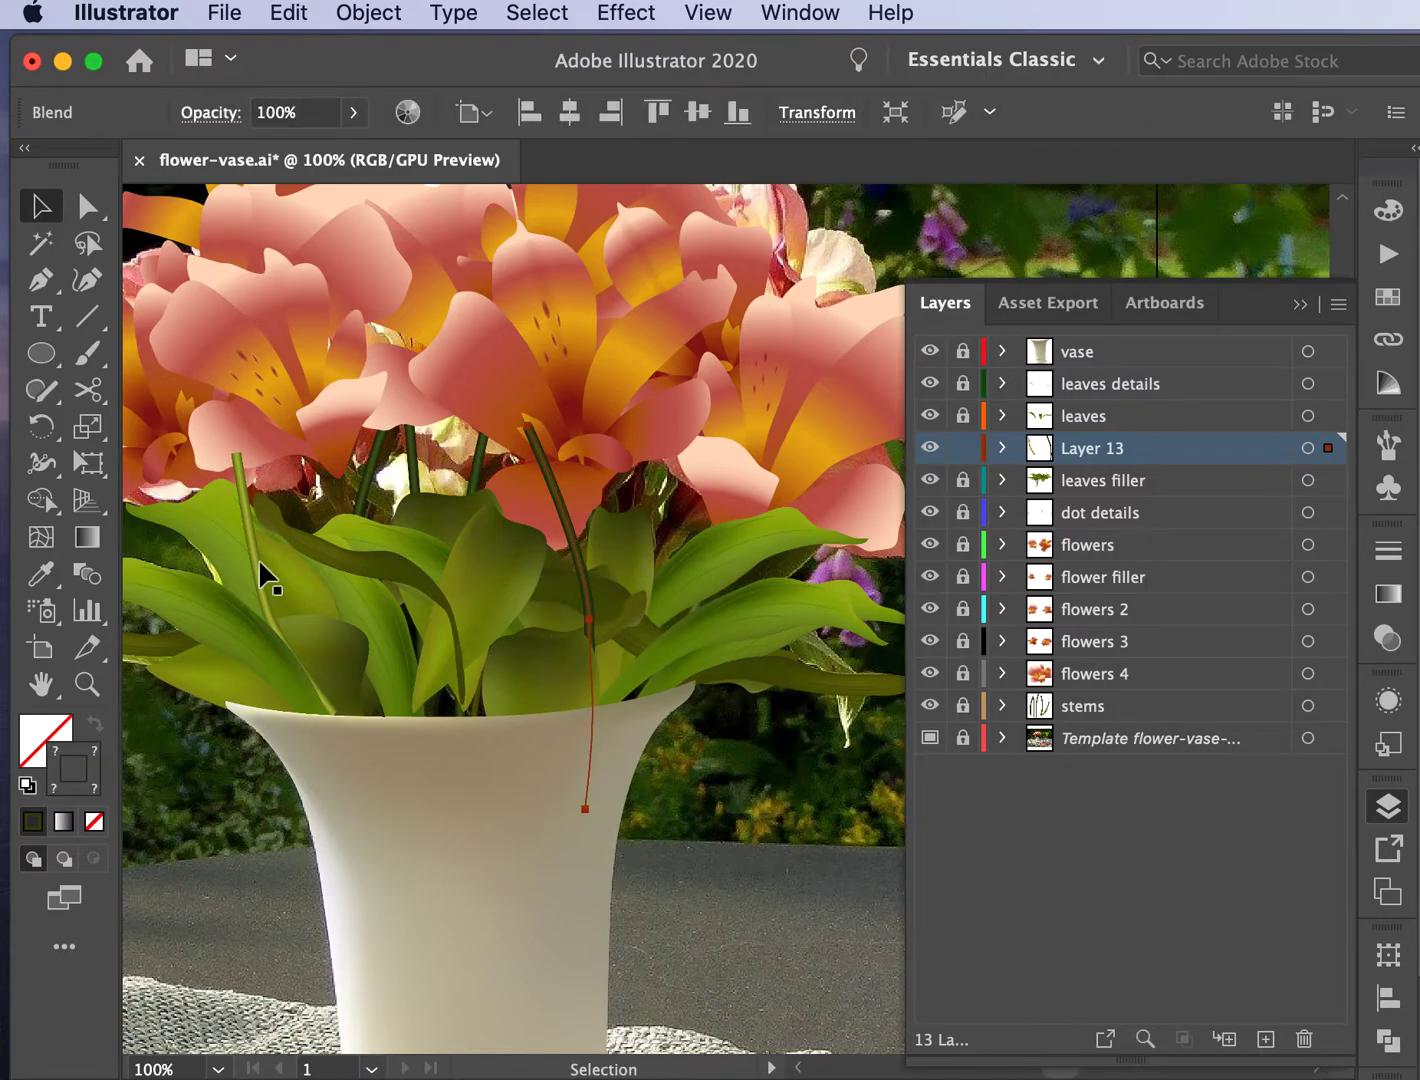
click(87, 468)
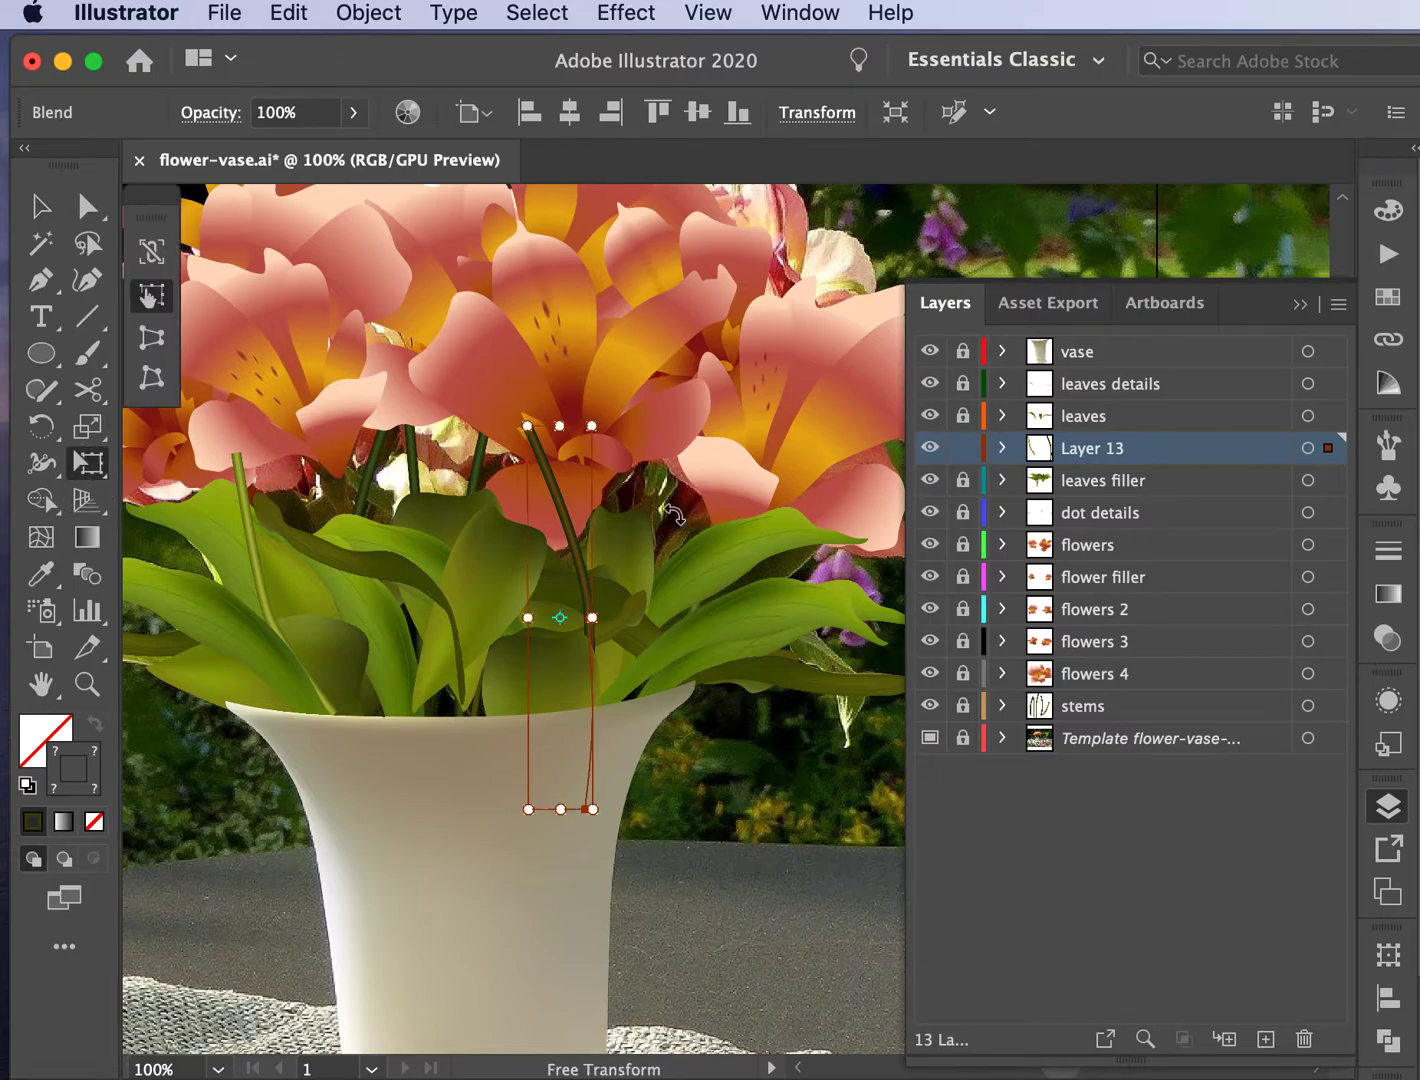
mouse_move(631, 514)
mouse_down()
mouse_move(653, 544)
mouse_move(596, 526)
mouse_move(623, 526)
mouse_move(609, 517)
mouse_up()
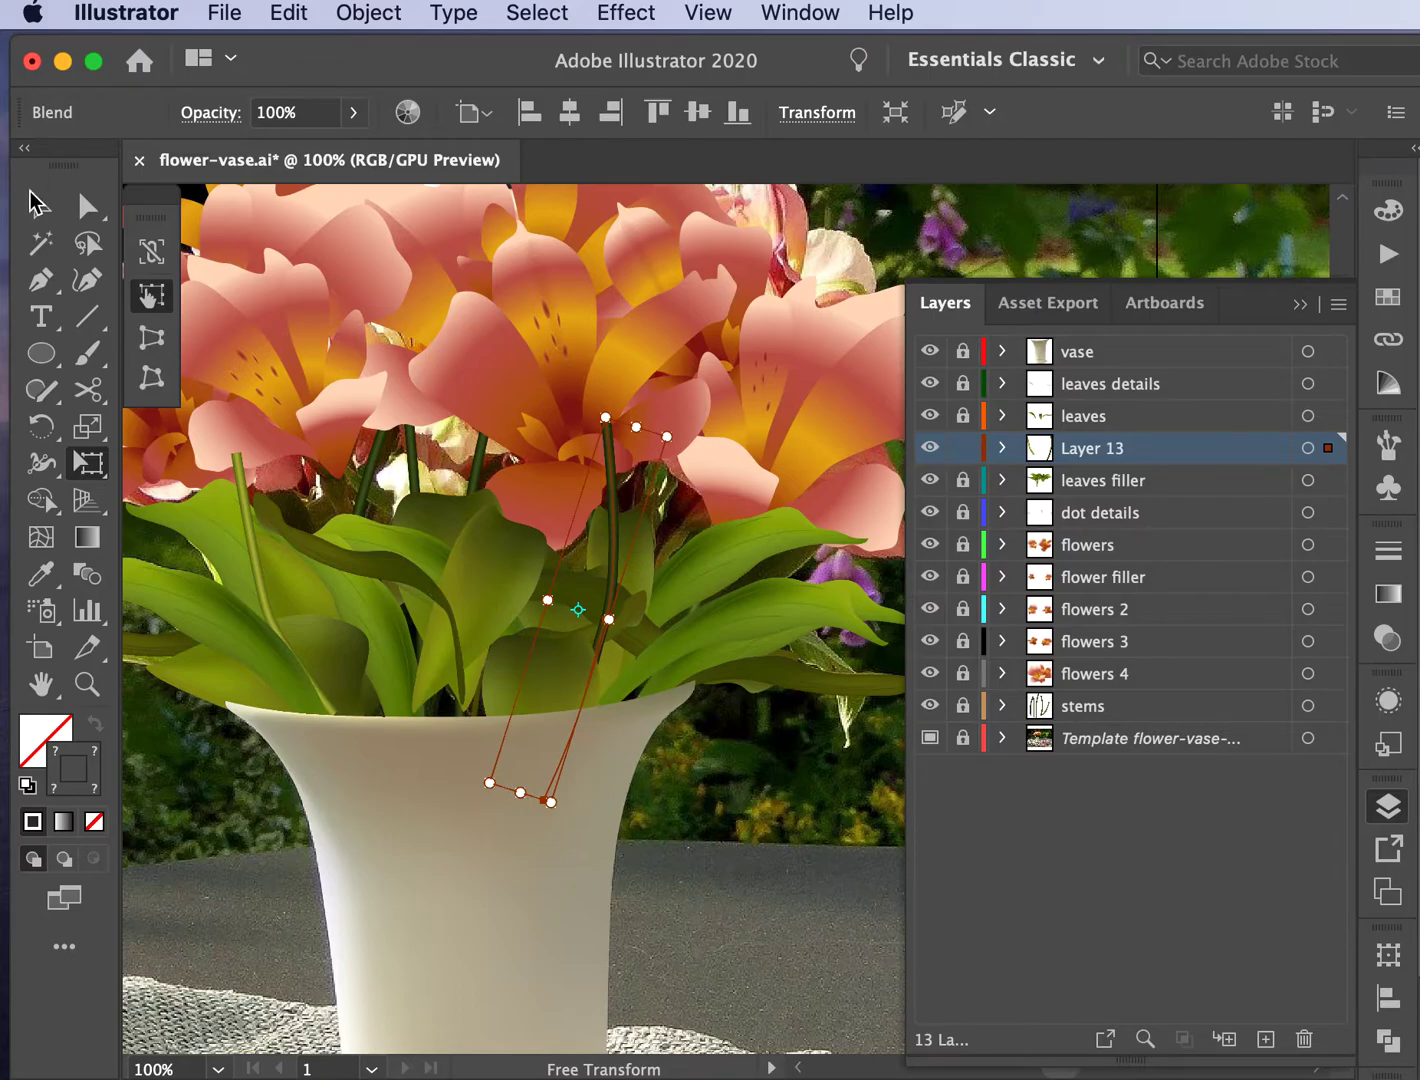
click(33, 190)
click(662, 909)
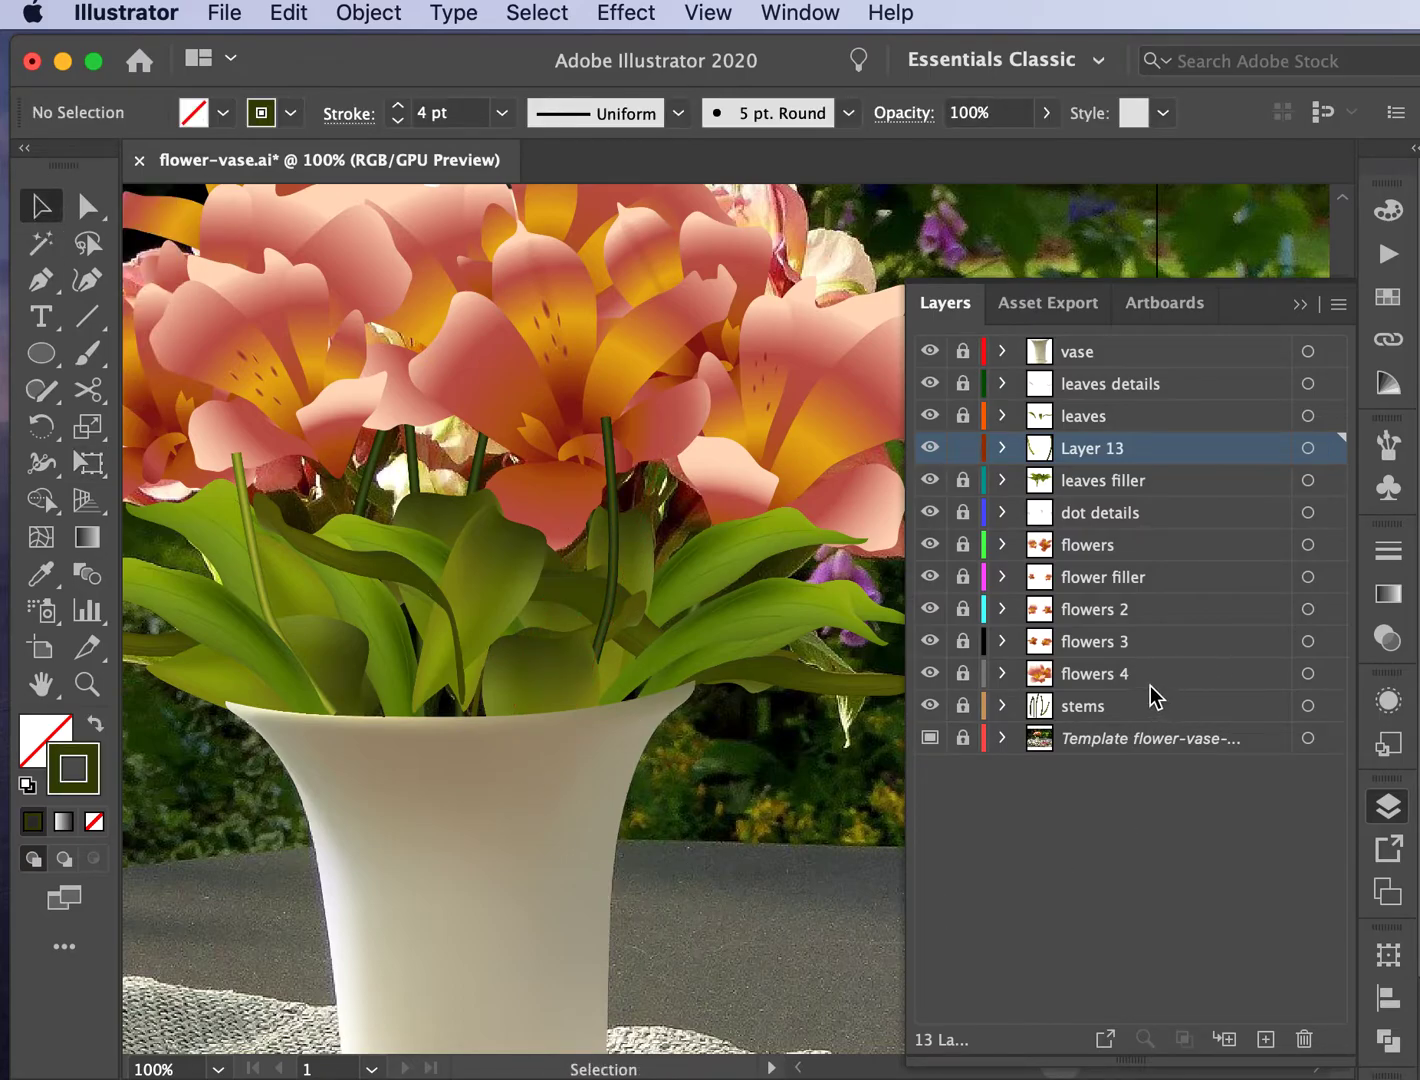
Step: Reorder the flowers layer to the top of the layer stack, above the vase layer
click(929, 673)
click(929, 674)
click(929, 544)
click(928, 543)
drag(1097, 552, 1099, 335)
Step: Hide the template photo layer and show the whole bouquet and vase at 50% zoom
key(super+minus)
key(super+minus)
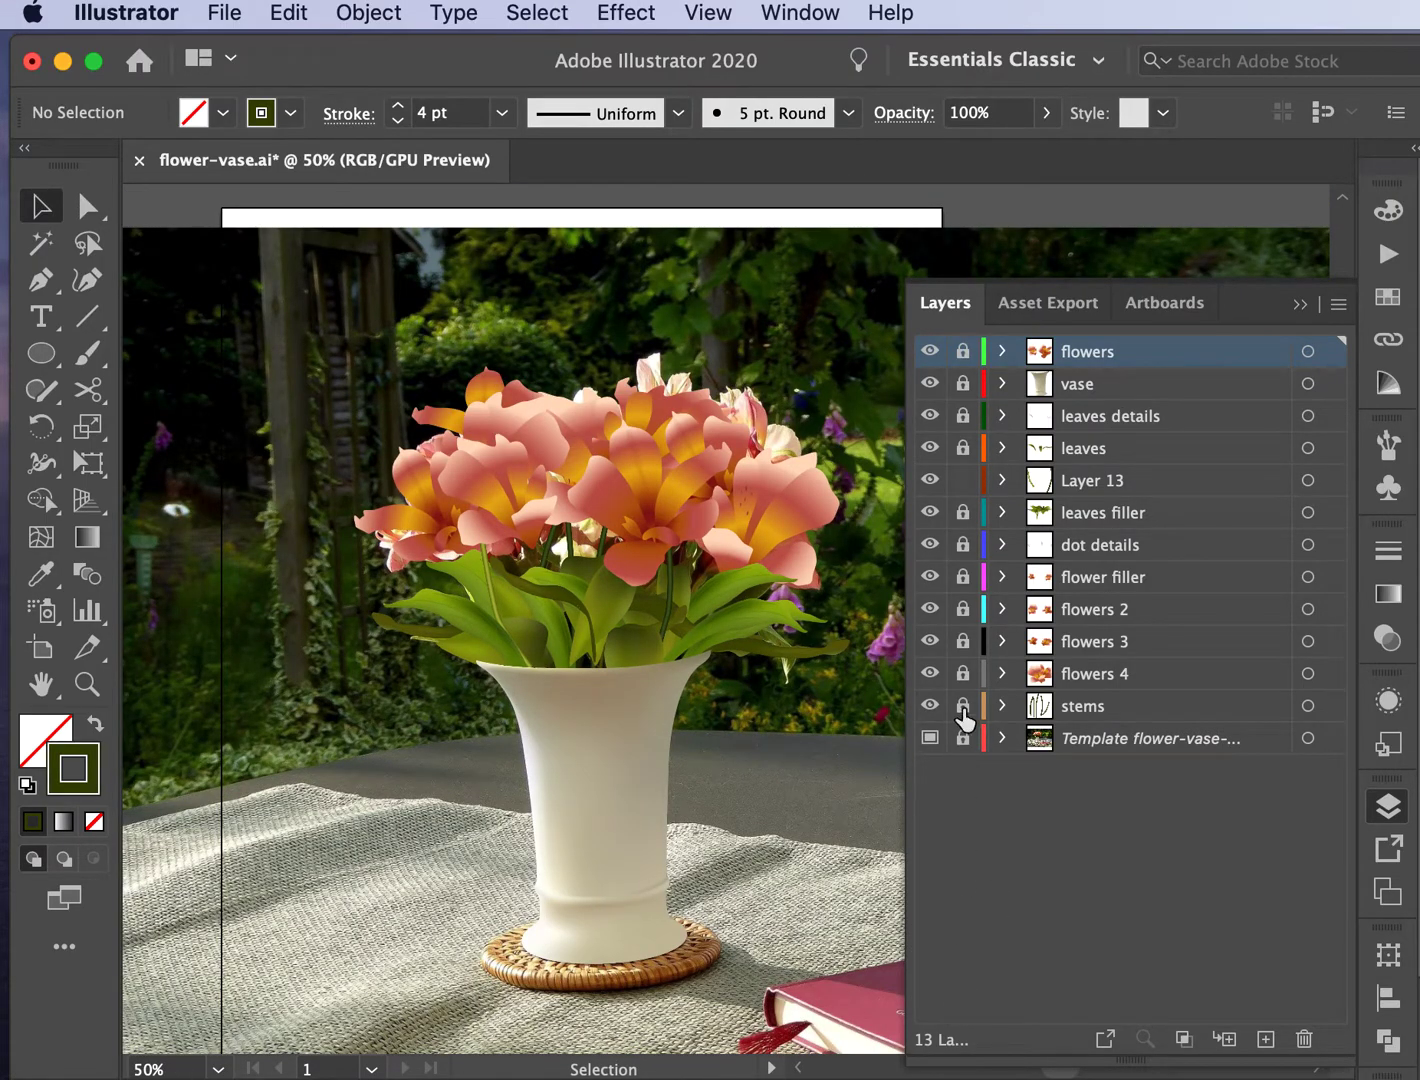
click(930, 738)
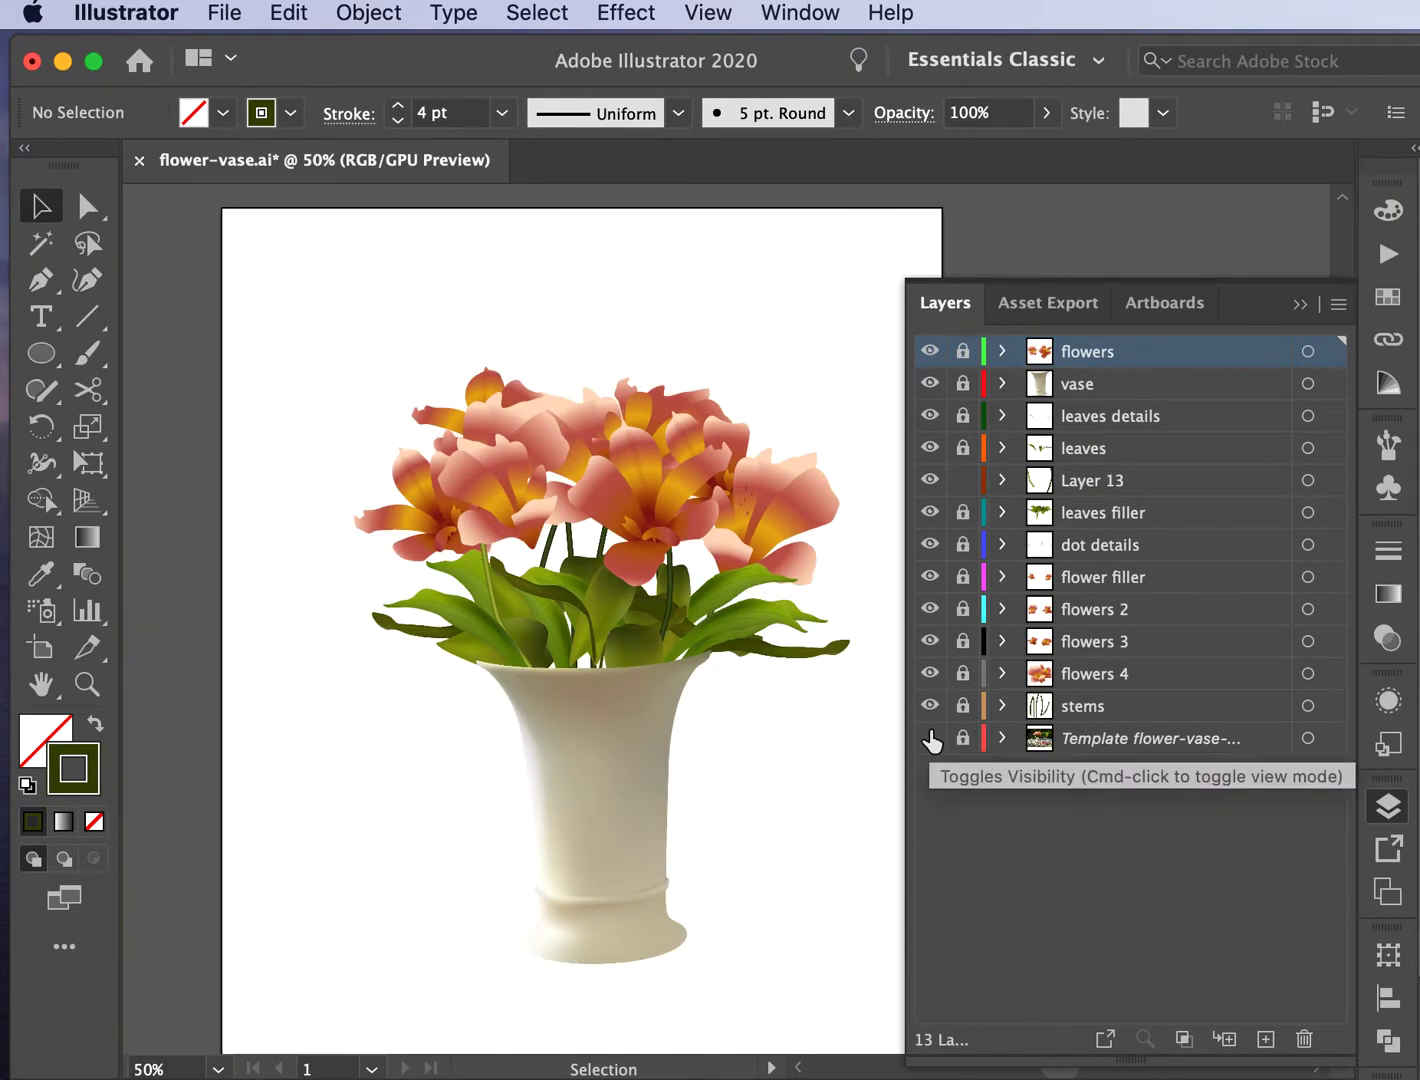
click(931, 739)
click(931, 739)
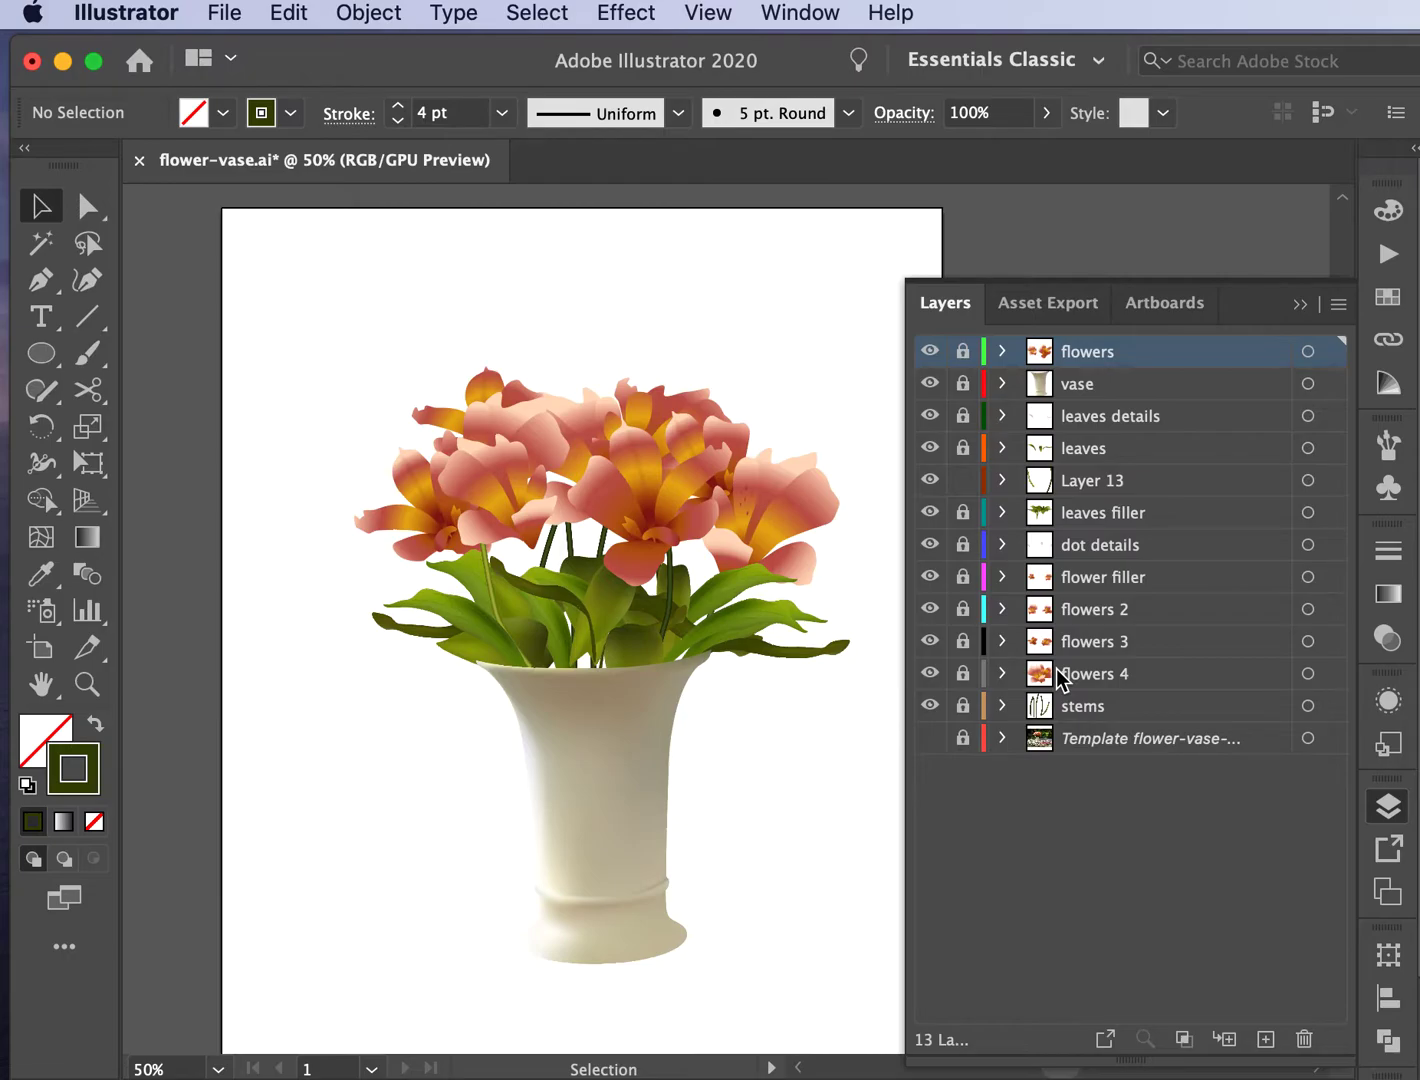
Step: Create a new layer directly above the template layer and draw a closed, round-topped Pen shape behind the leaves, from flowers to vase rim
click(1118, 743)
click(1265, 1039)
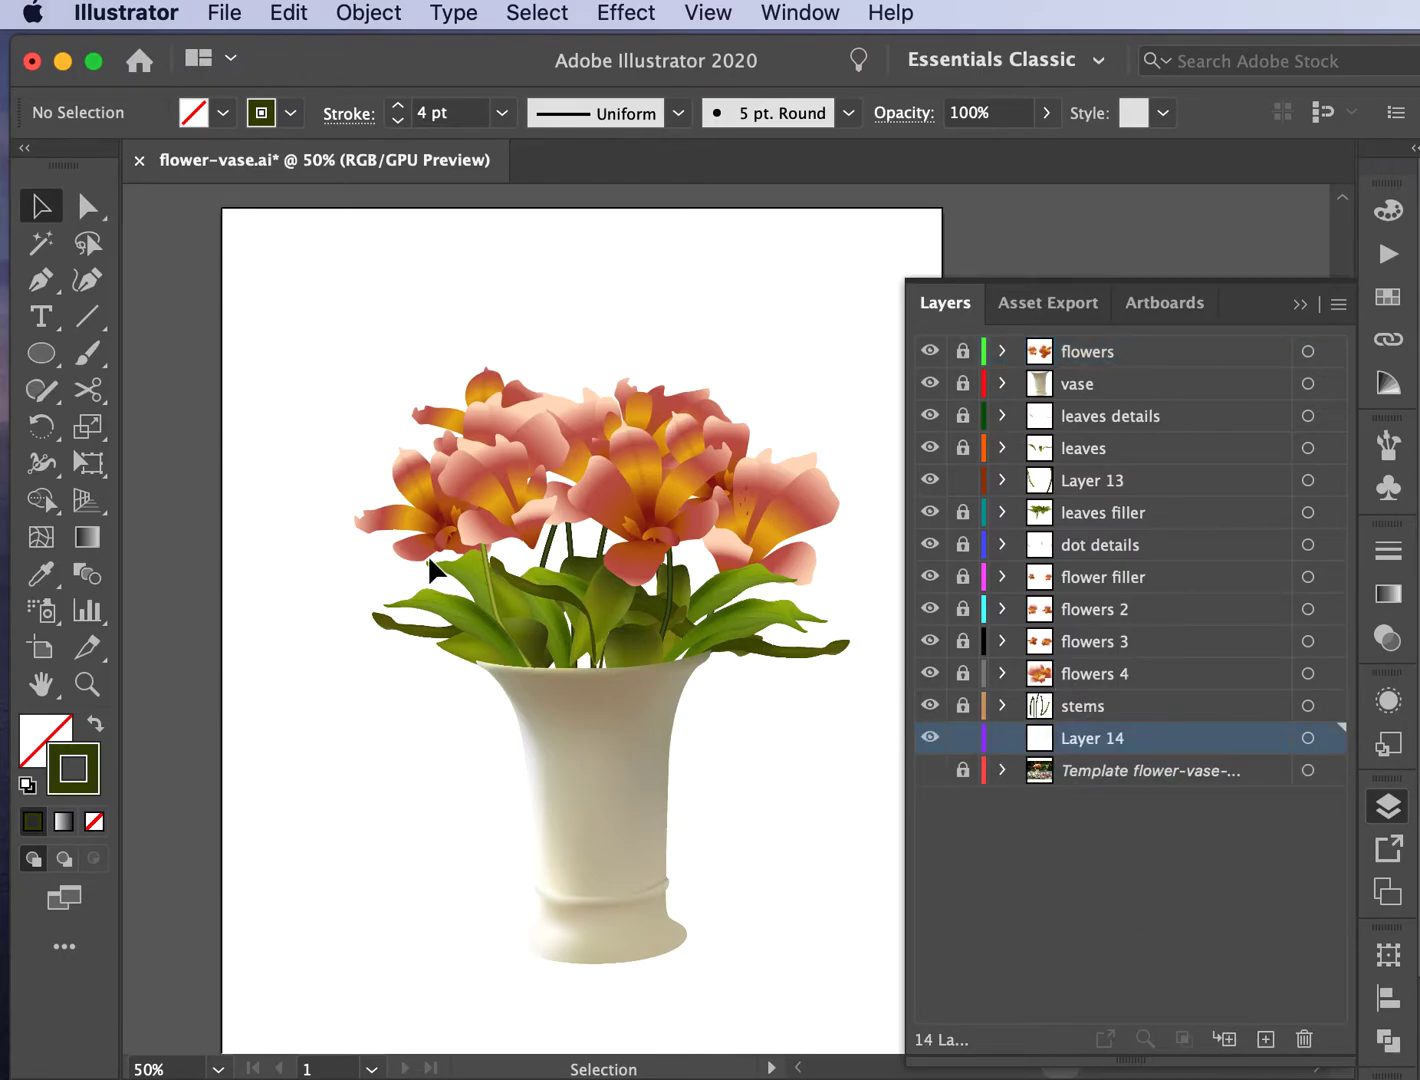
click(44, 288)
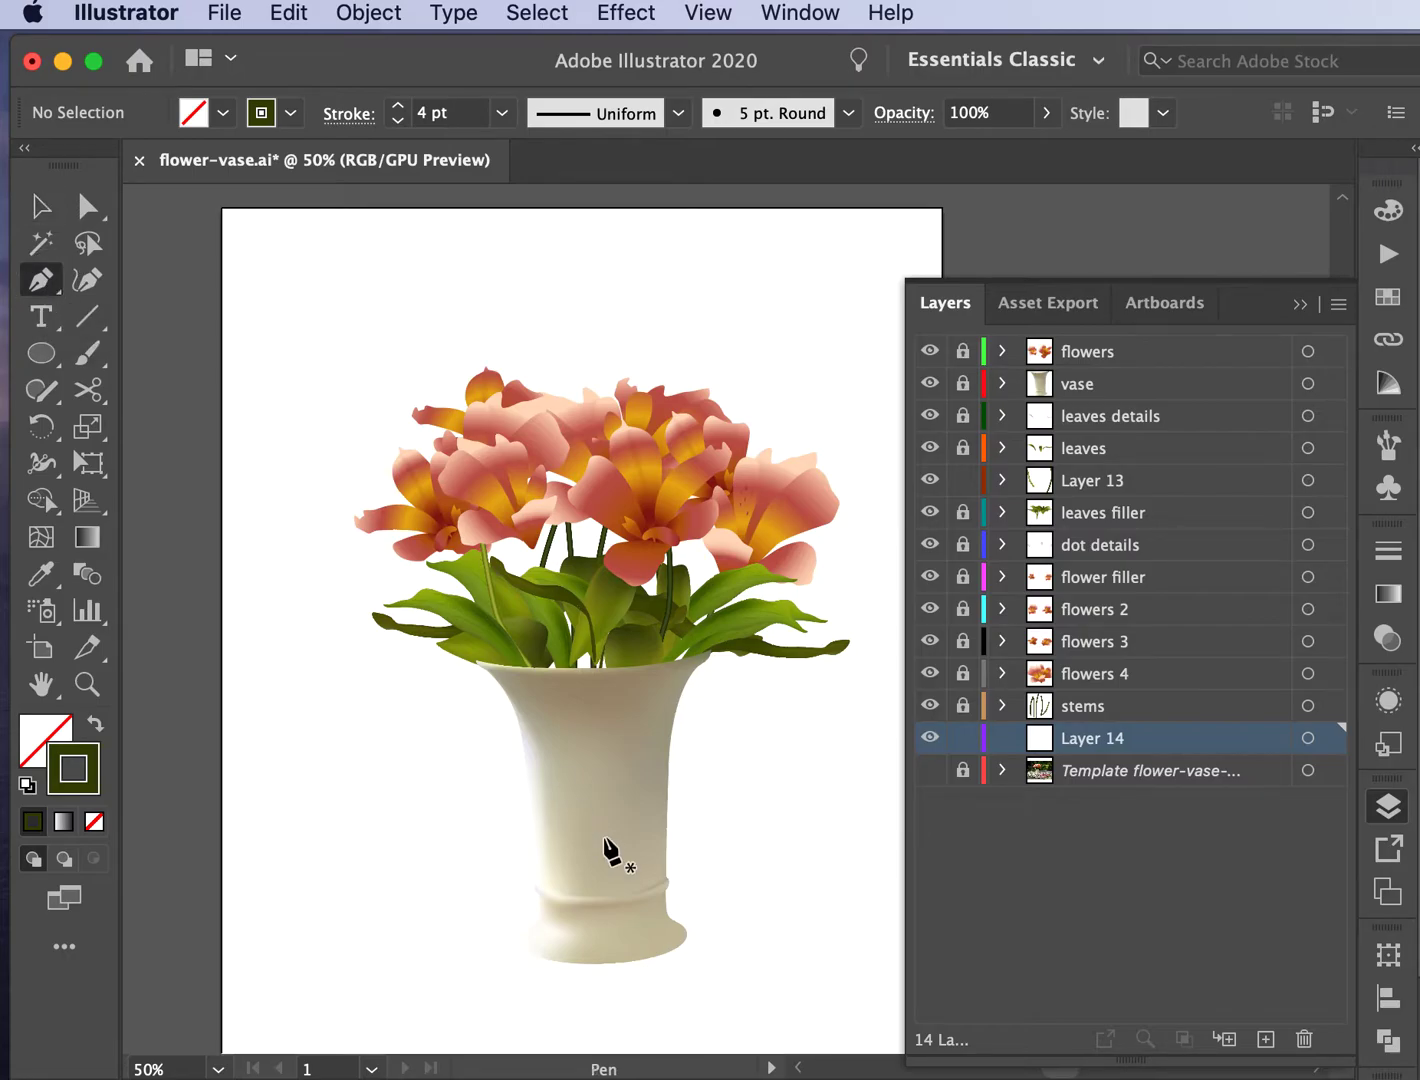
click(526, 690)
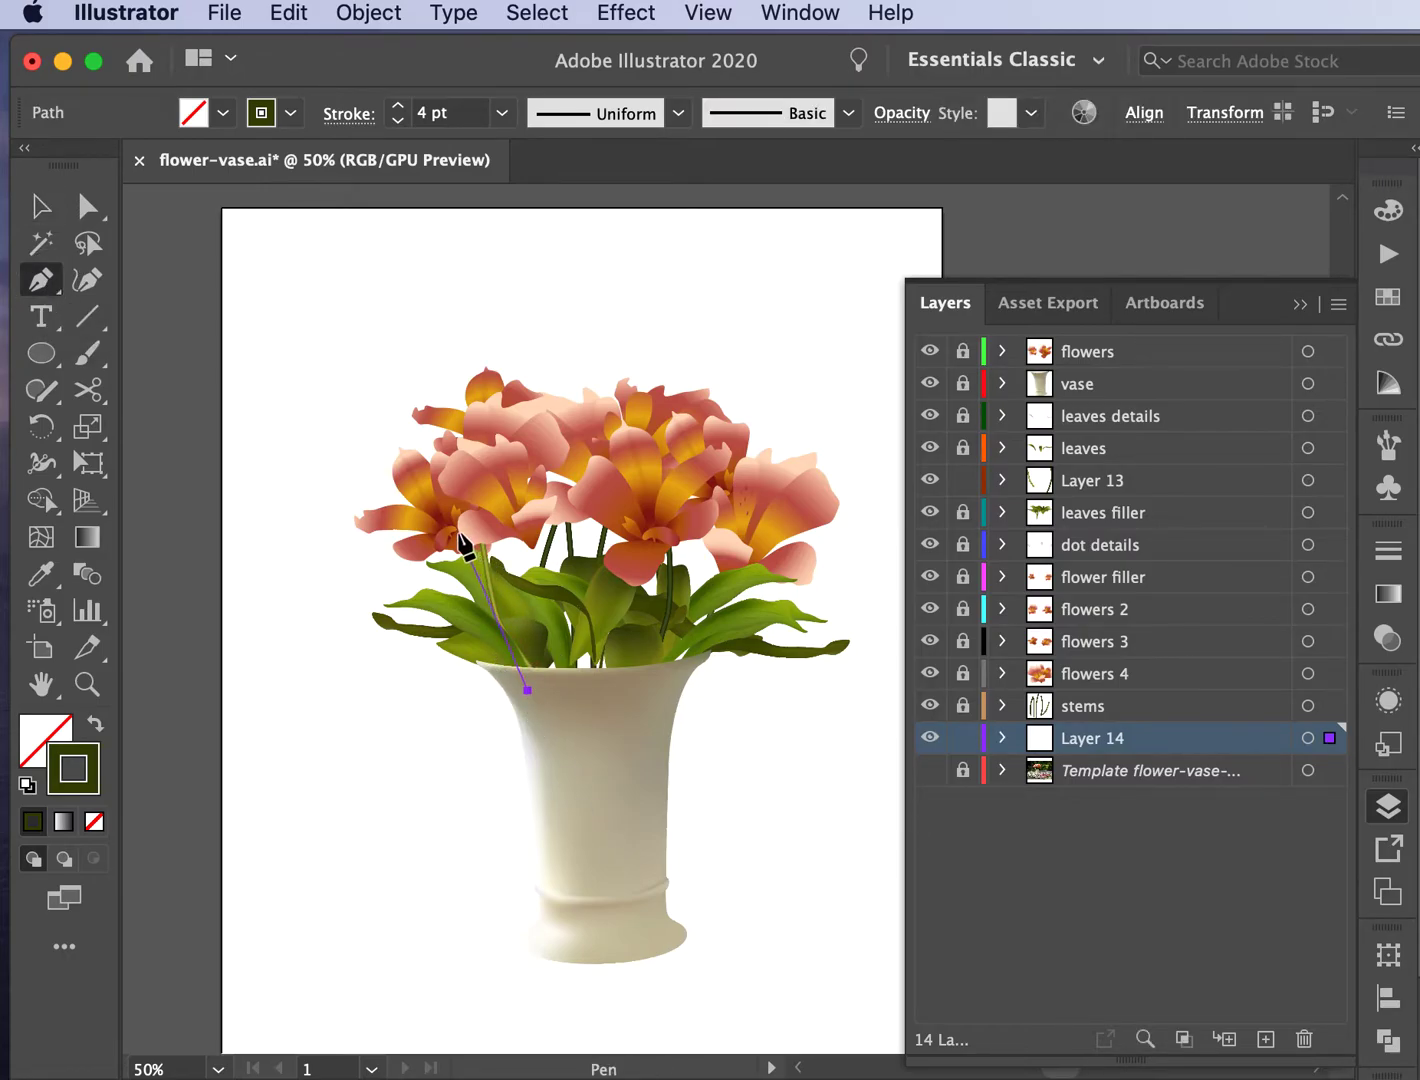
click(457, 531)
drag(618, 491, 699, 512)
drag(746, 578, 705, 634)
click(646, 695)
click(527, 690)
Step: Give the backing shape the dark green fill with no stroke, and lock Layer 13
click(95, 730)
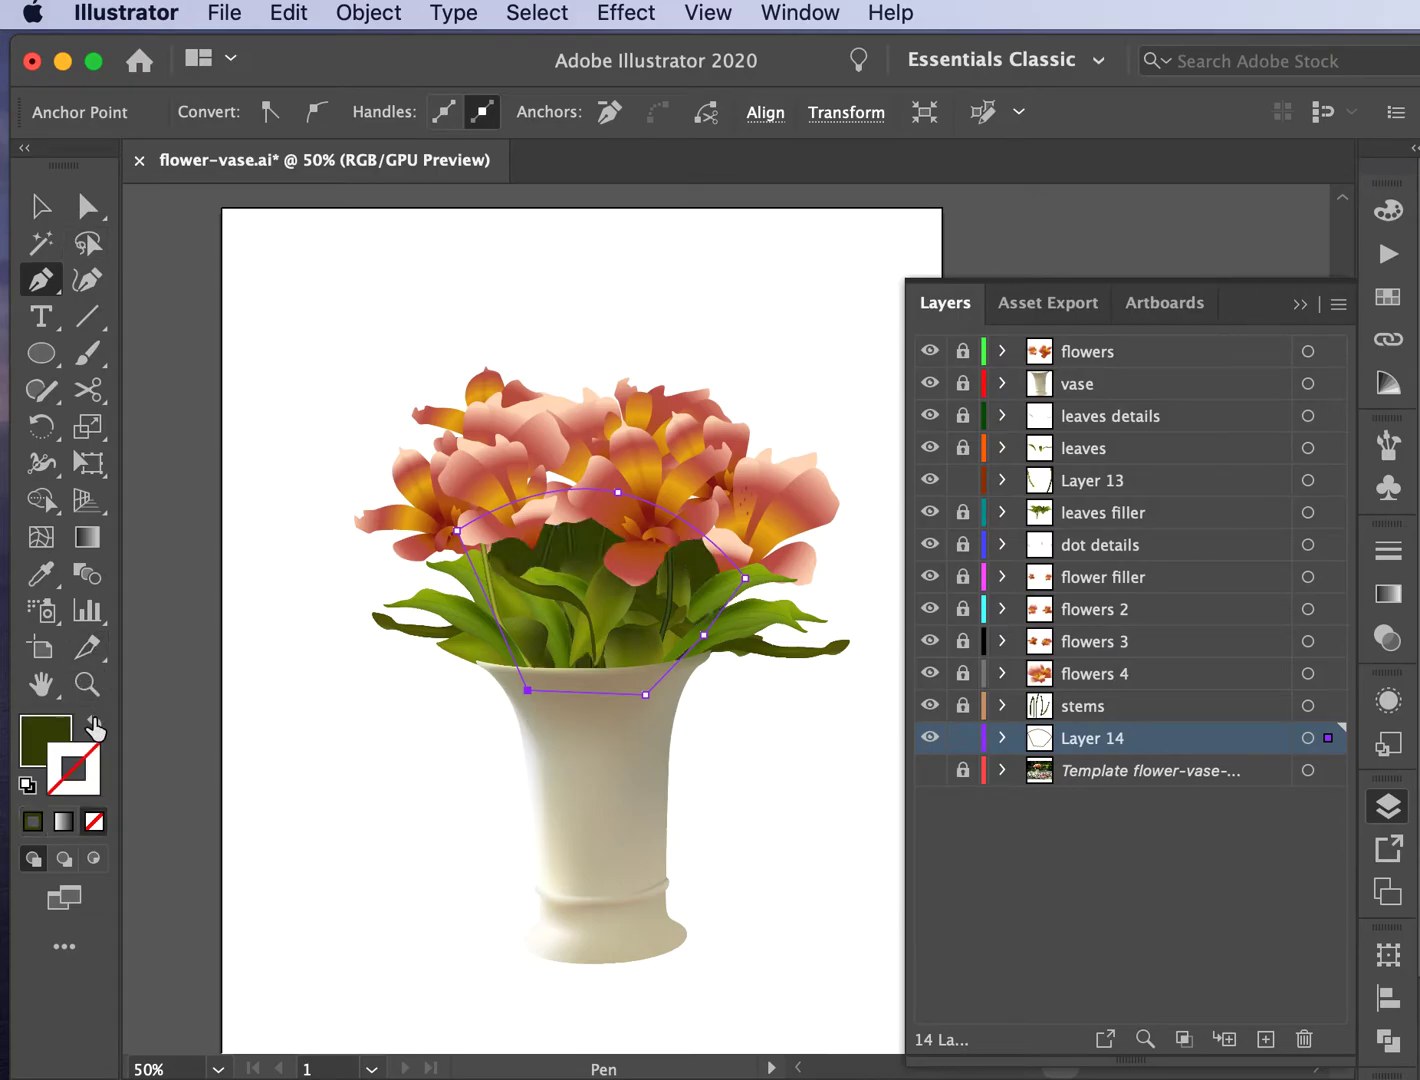
click(38, 208)
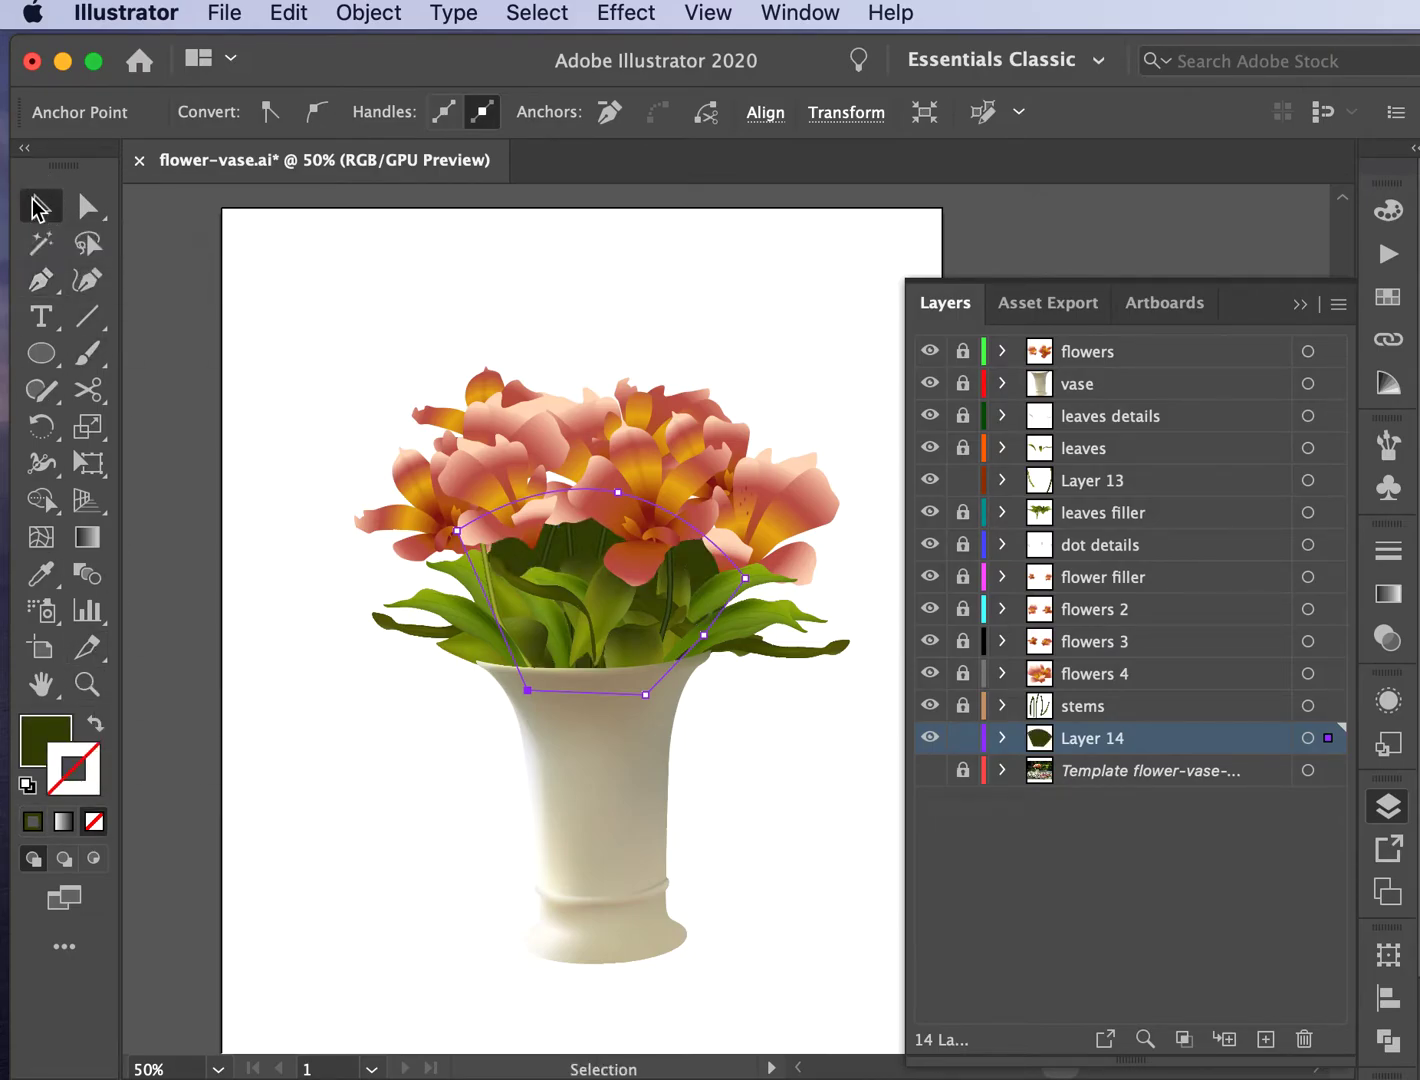
click(396, 741)
click(590, 559)
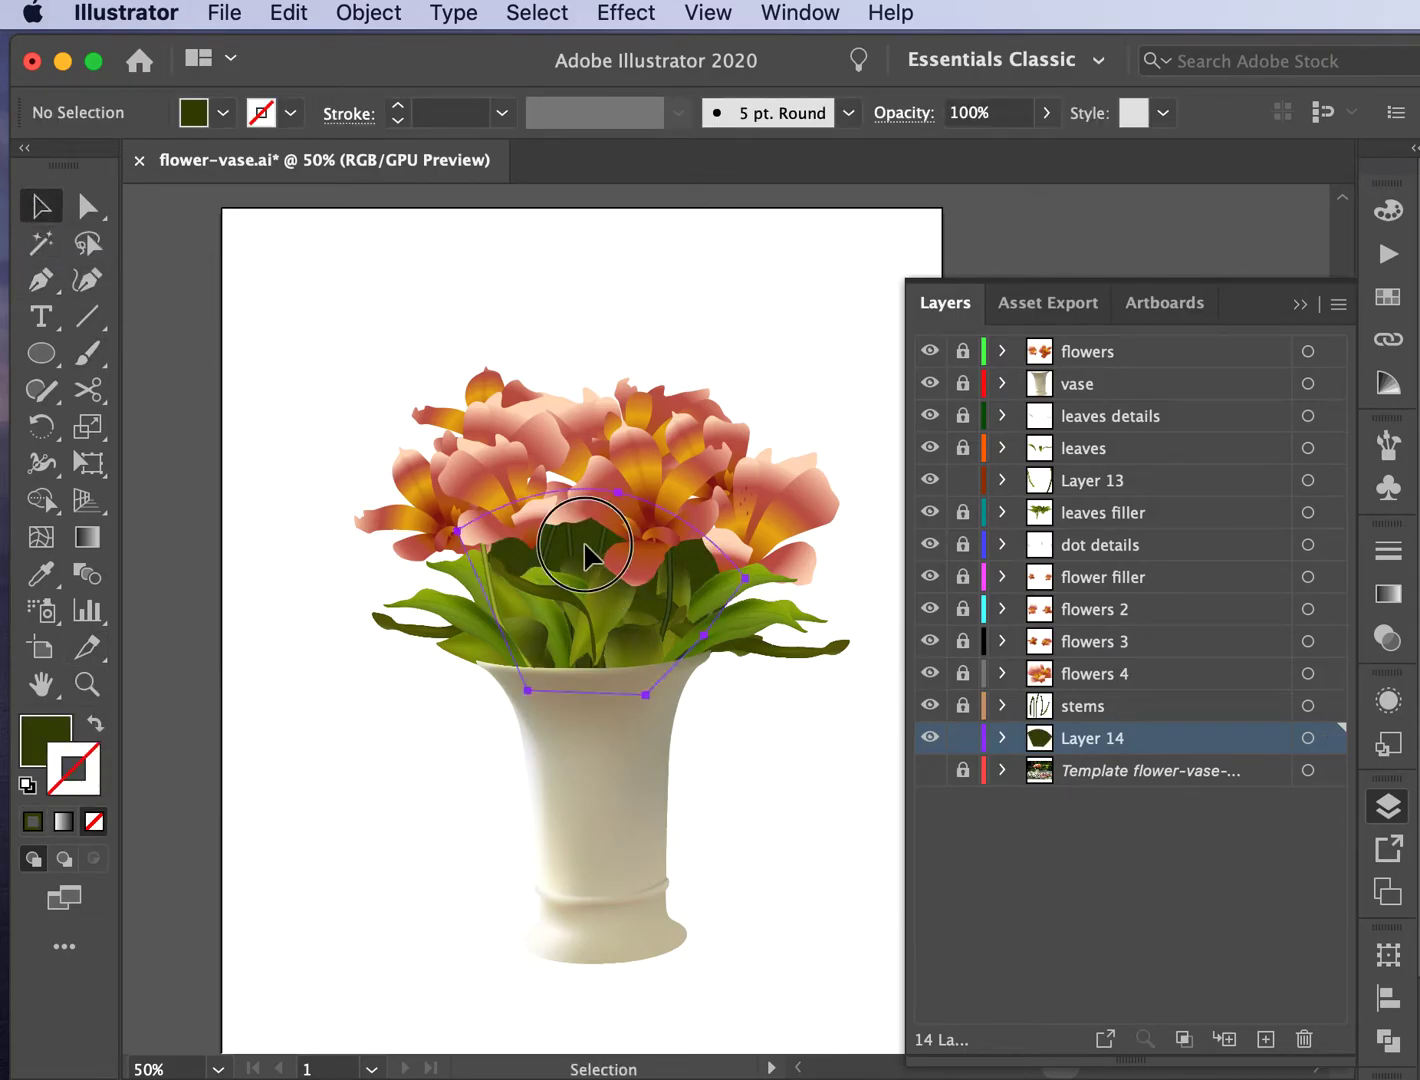
click(963, 482)
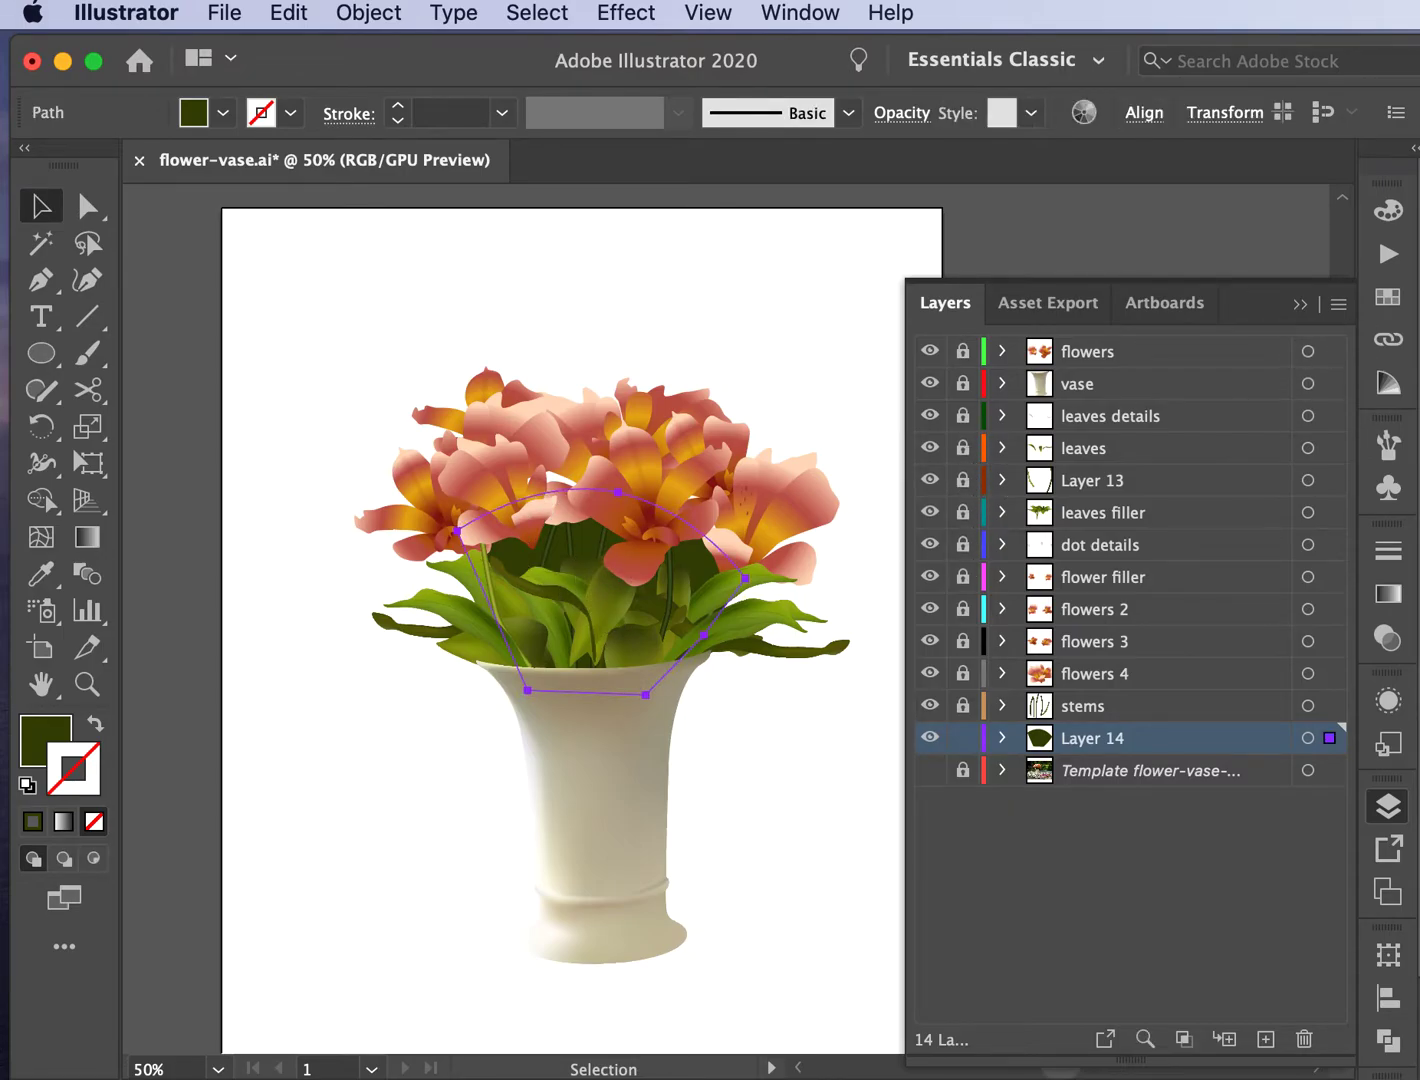
Step: Apply a vertical white-to-black linear gradient to the backing shape, running from the lower flowers down through the leaves
click(1391, 593)
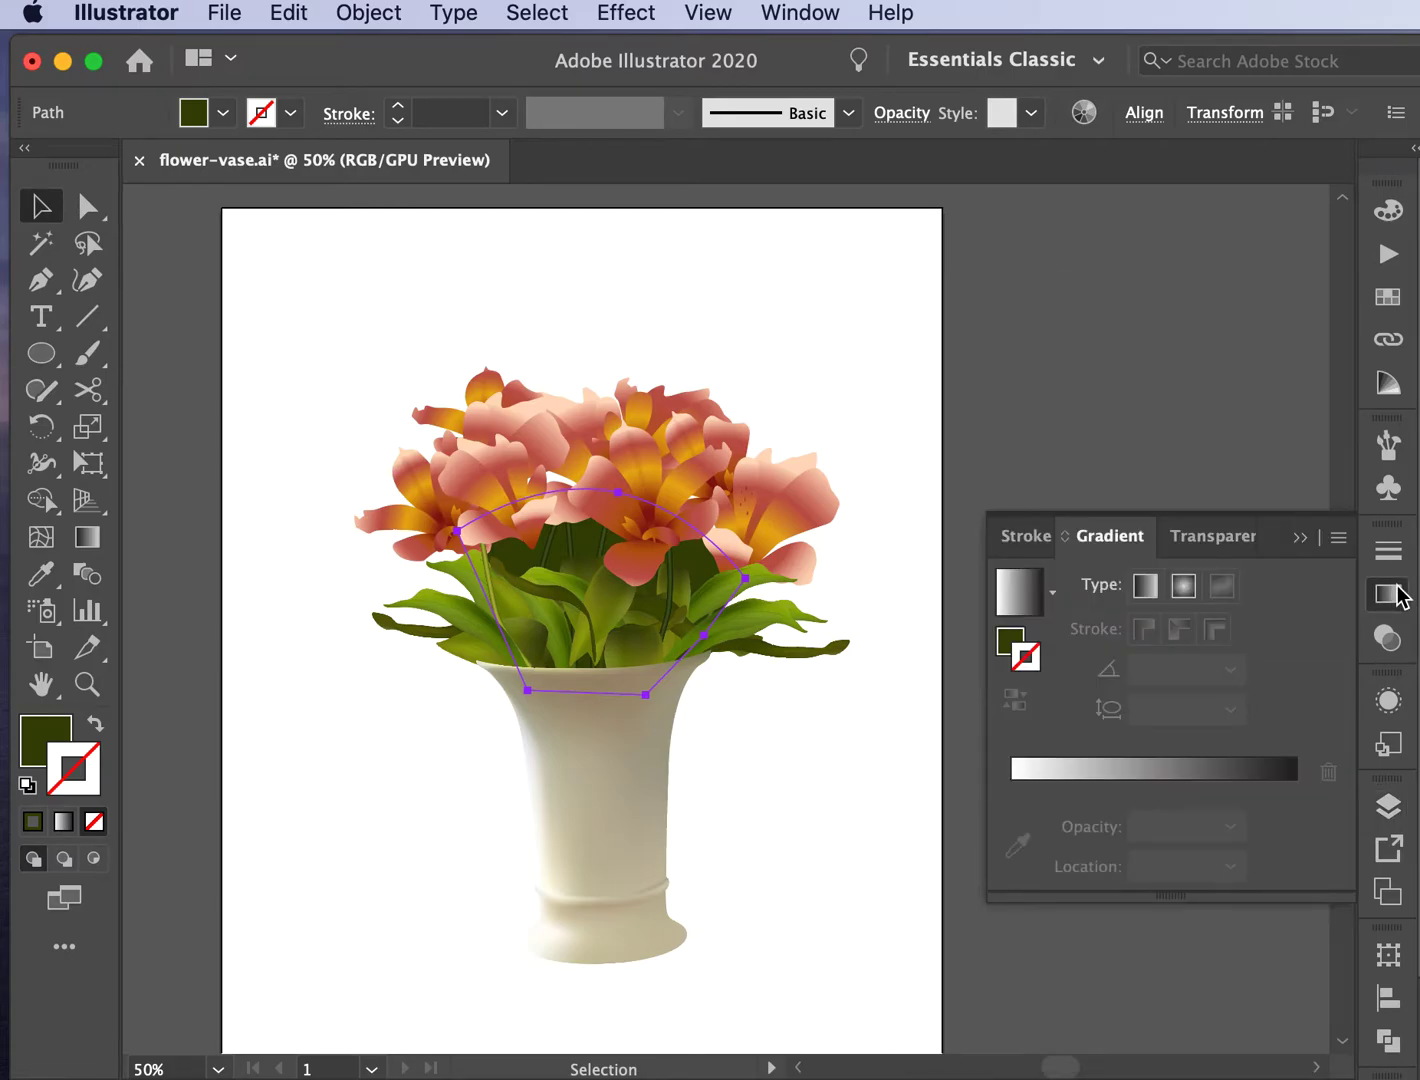
click(86, 540)
click(53, 745)
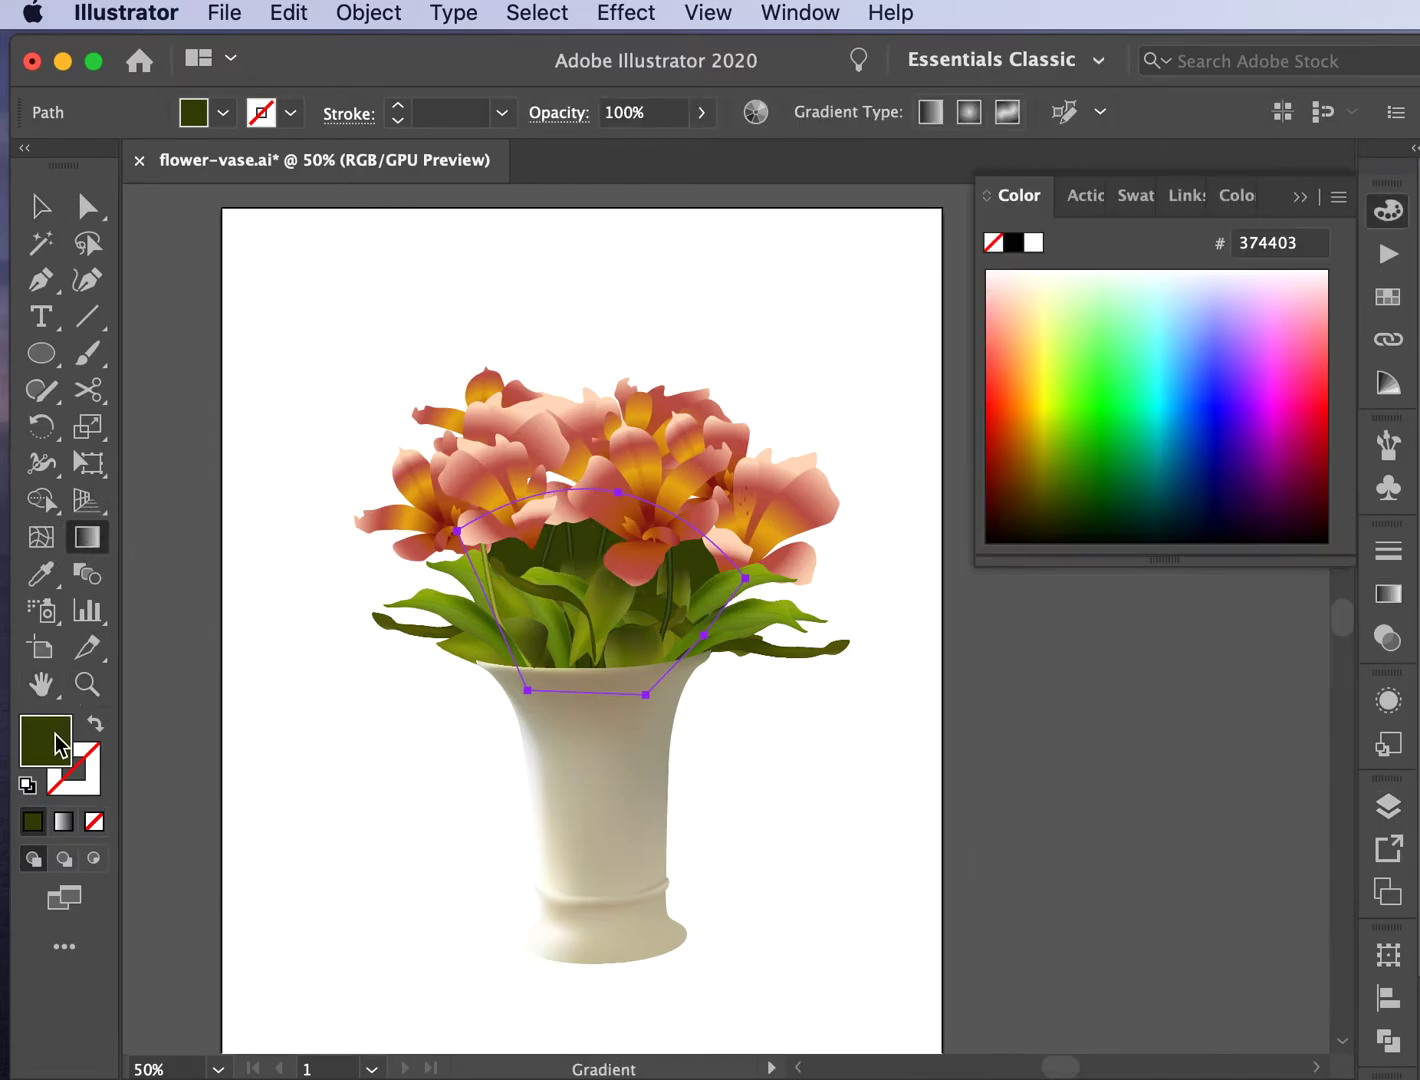
click(1305, 198)
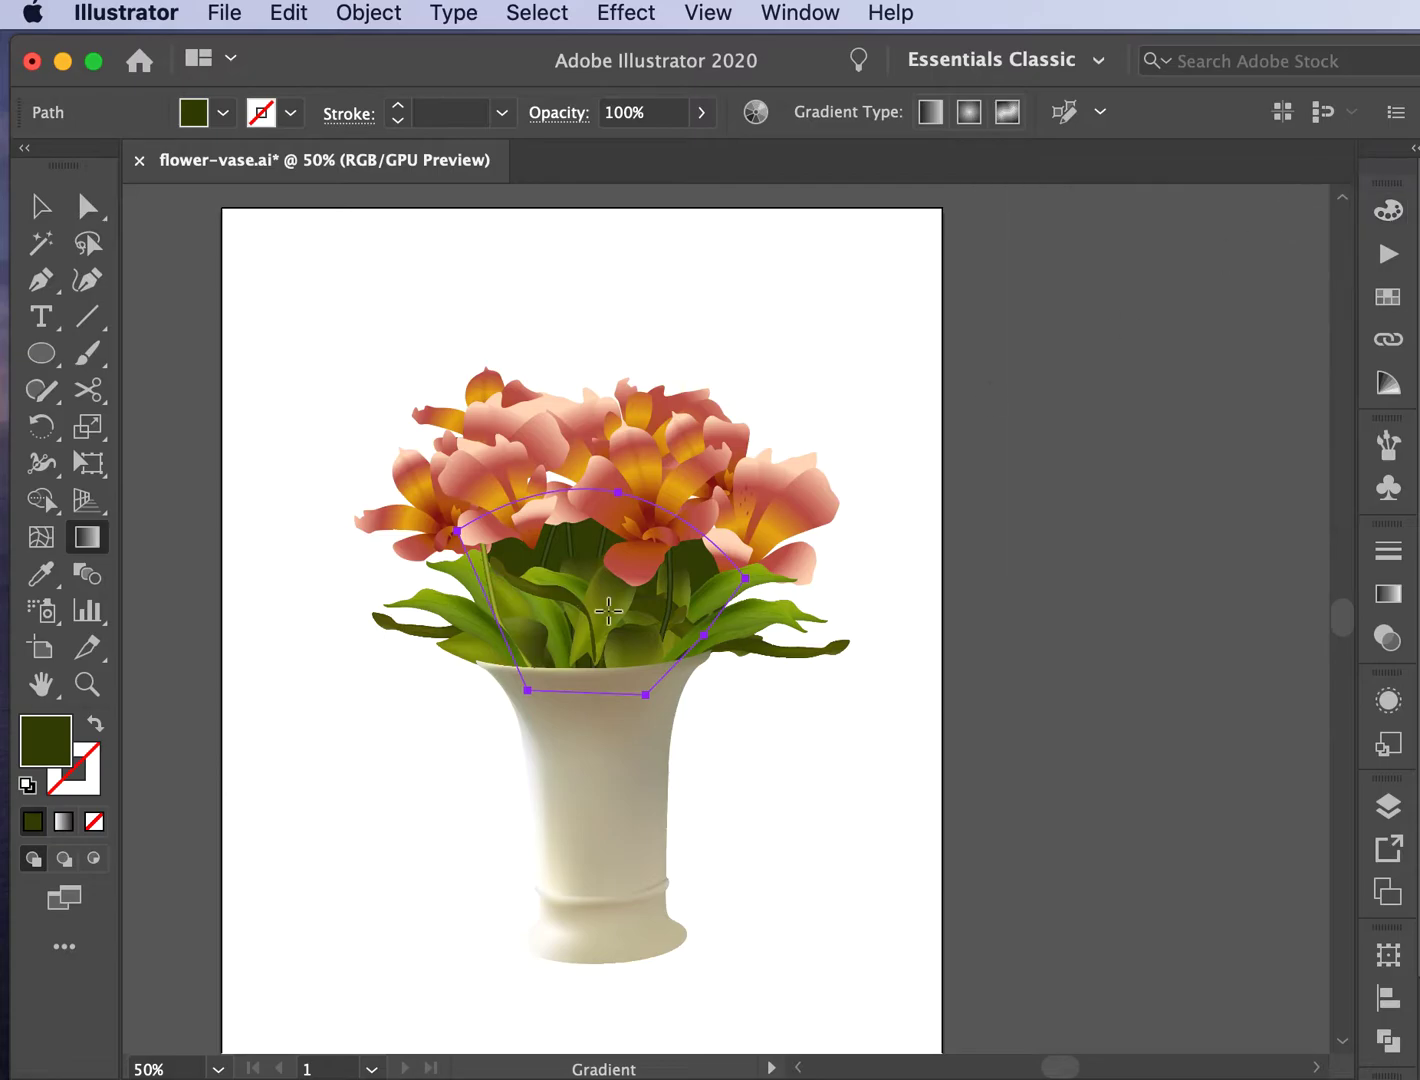
click(587, 544)
mouse_move(589, 505)
mouse_down()
mouse_move(582, 645)
mouse_move(585, 614)
mouse_up()
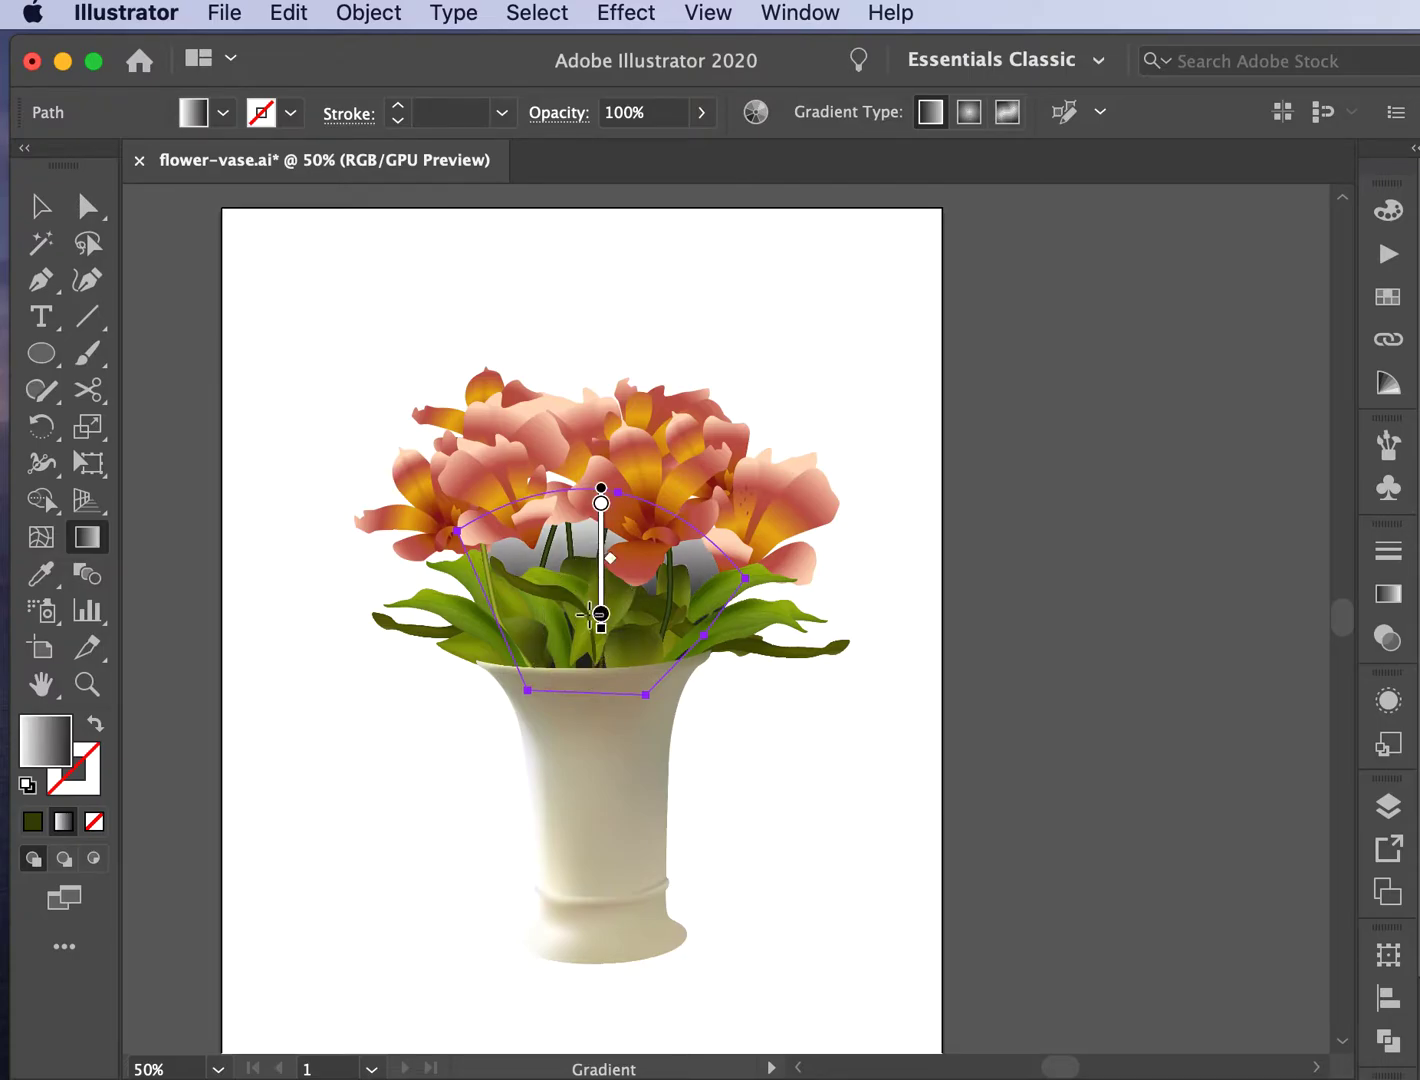
Step: Set the backing shape's upper gradient stop to the stem medium swatch and its lower stop to the darkest green swatch
click(1388, 593)
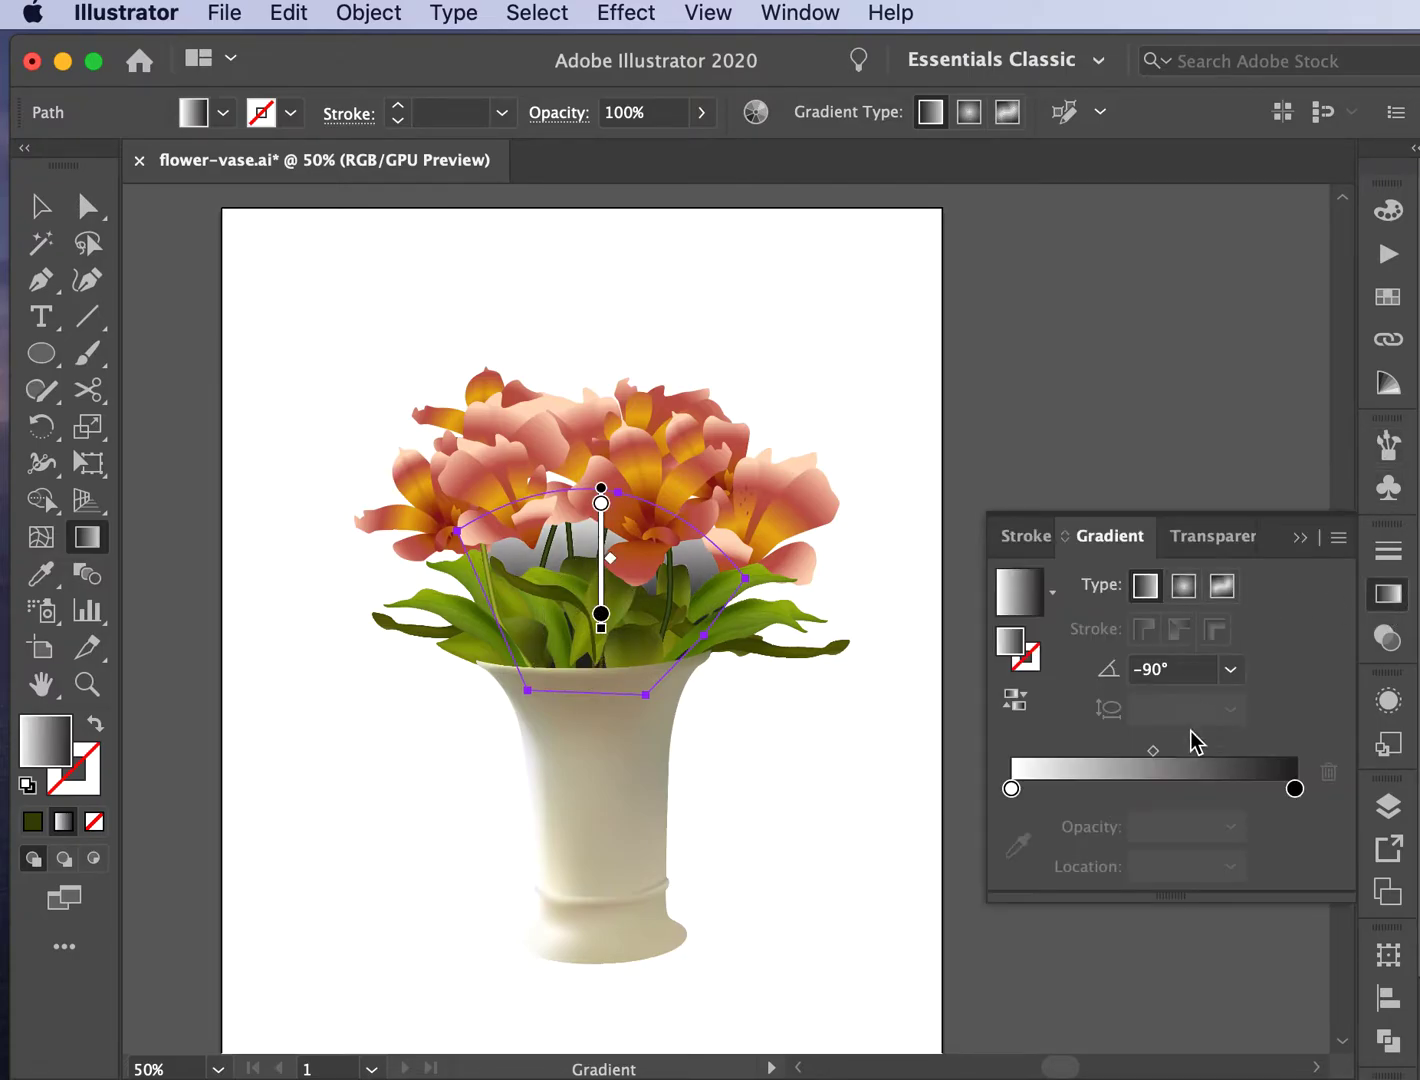
double_click(1012, 789)
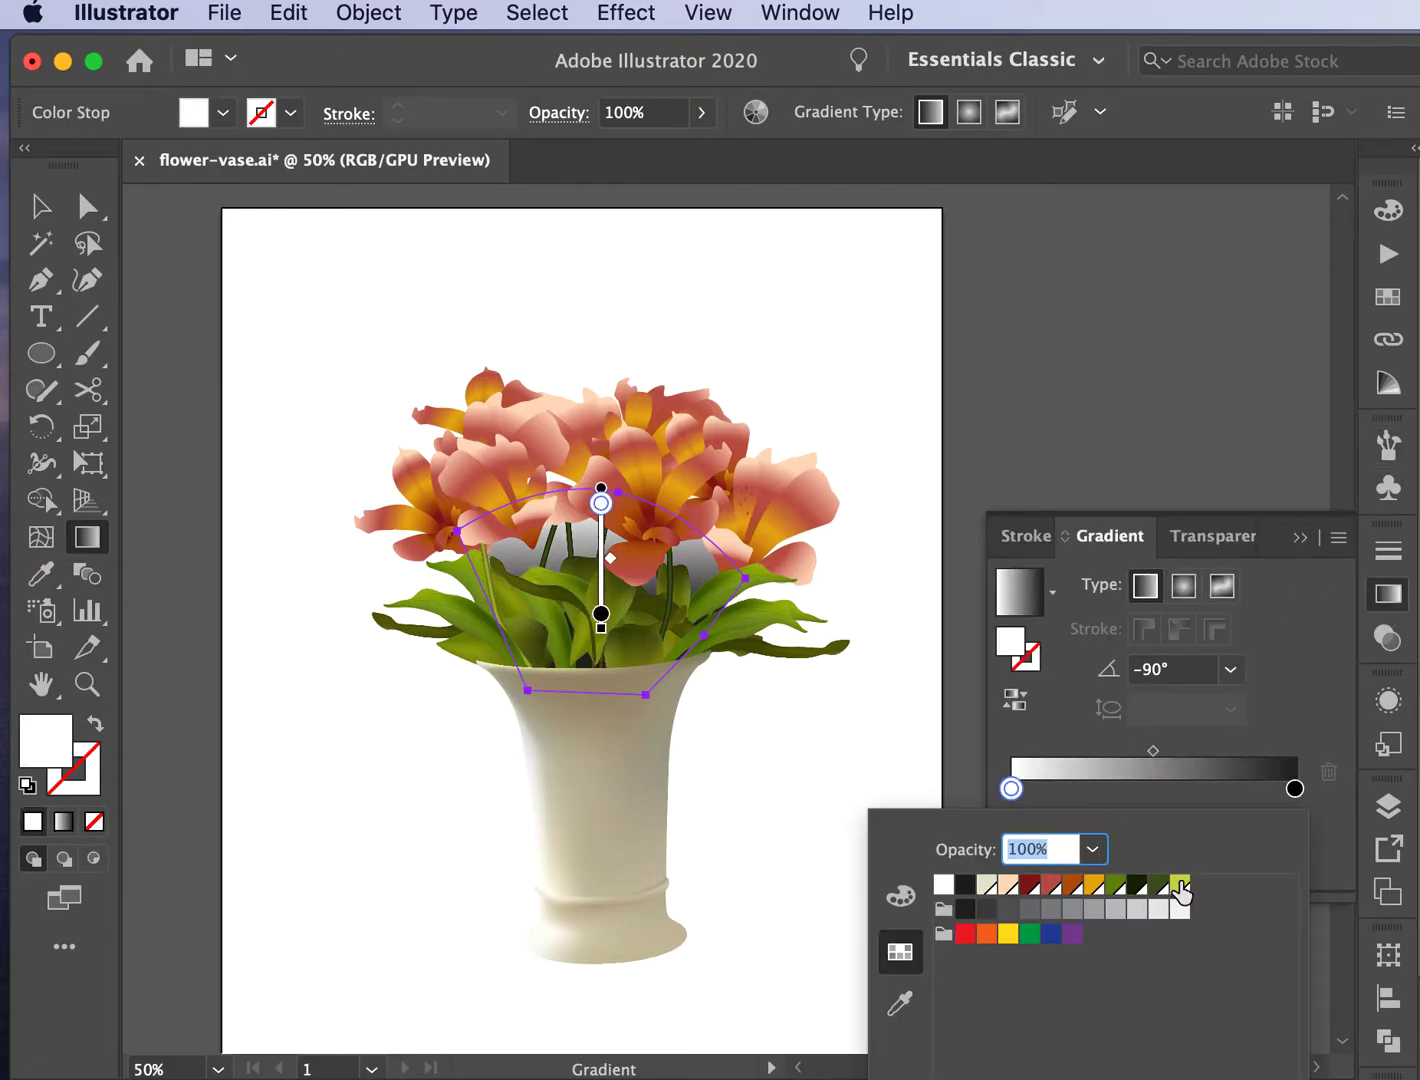
click(1158, 884)
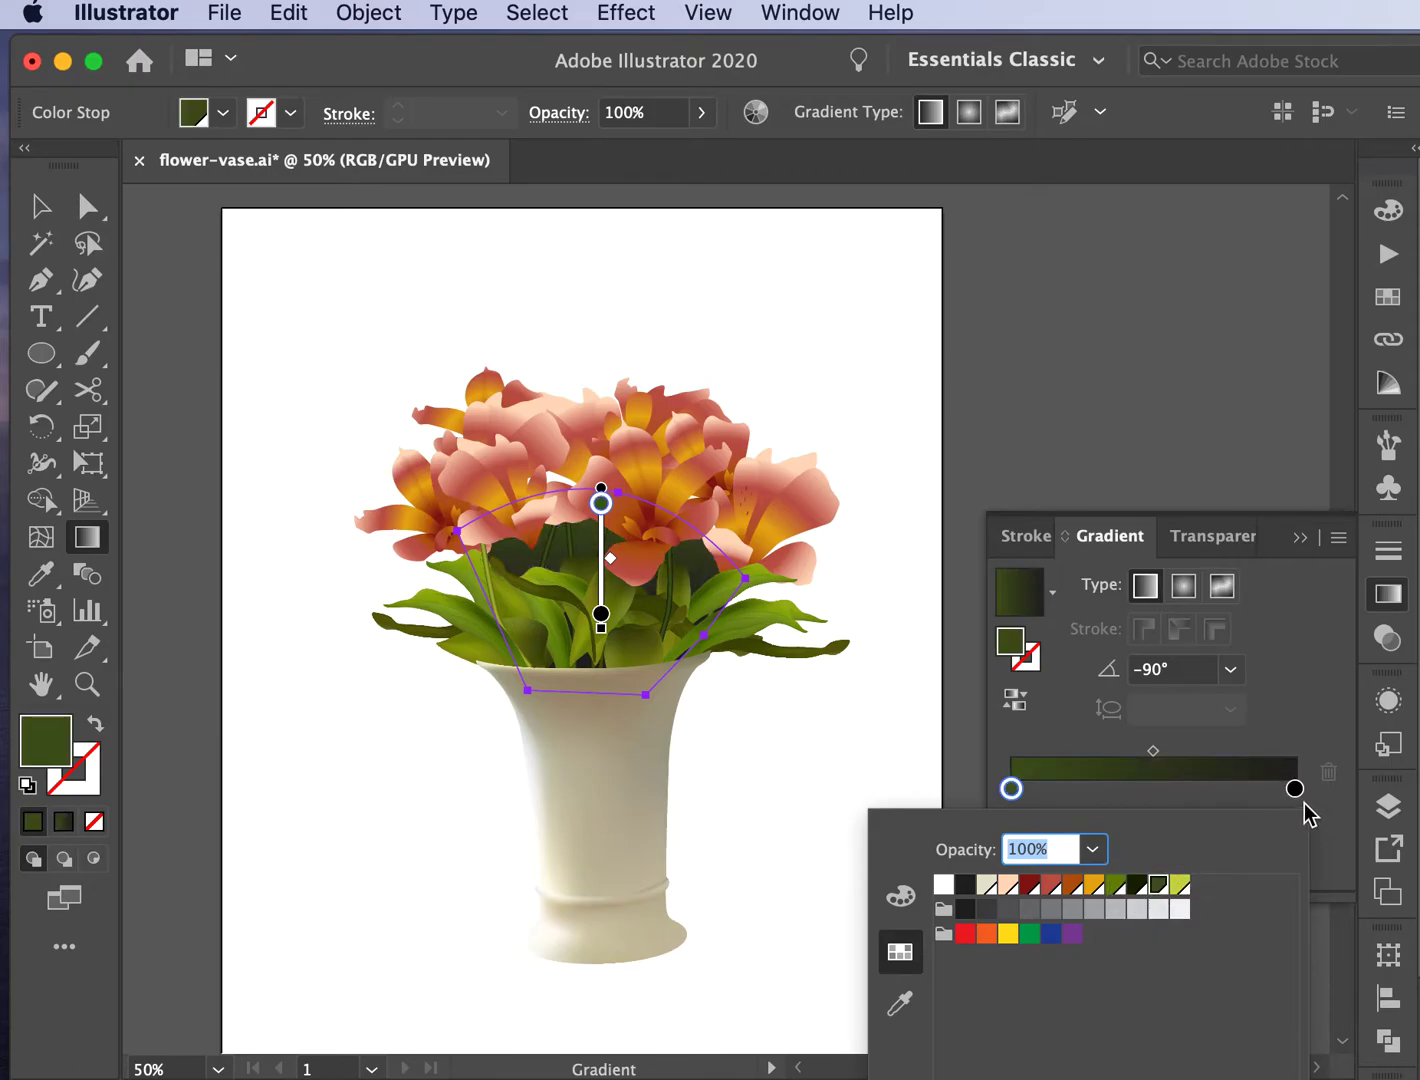
double_click(1295, 789)
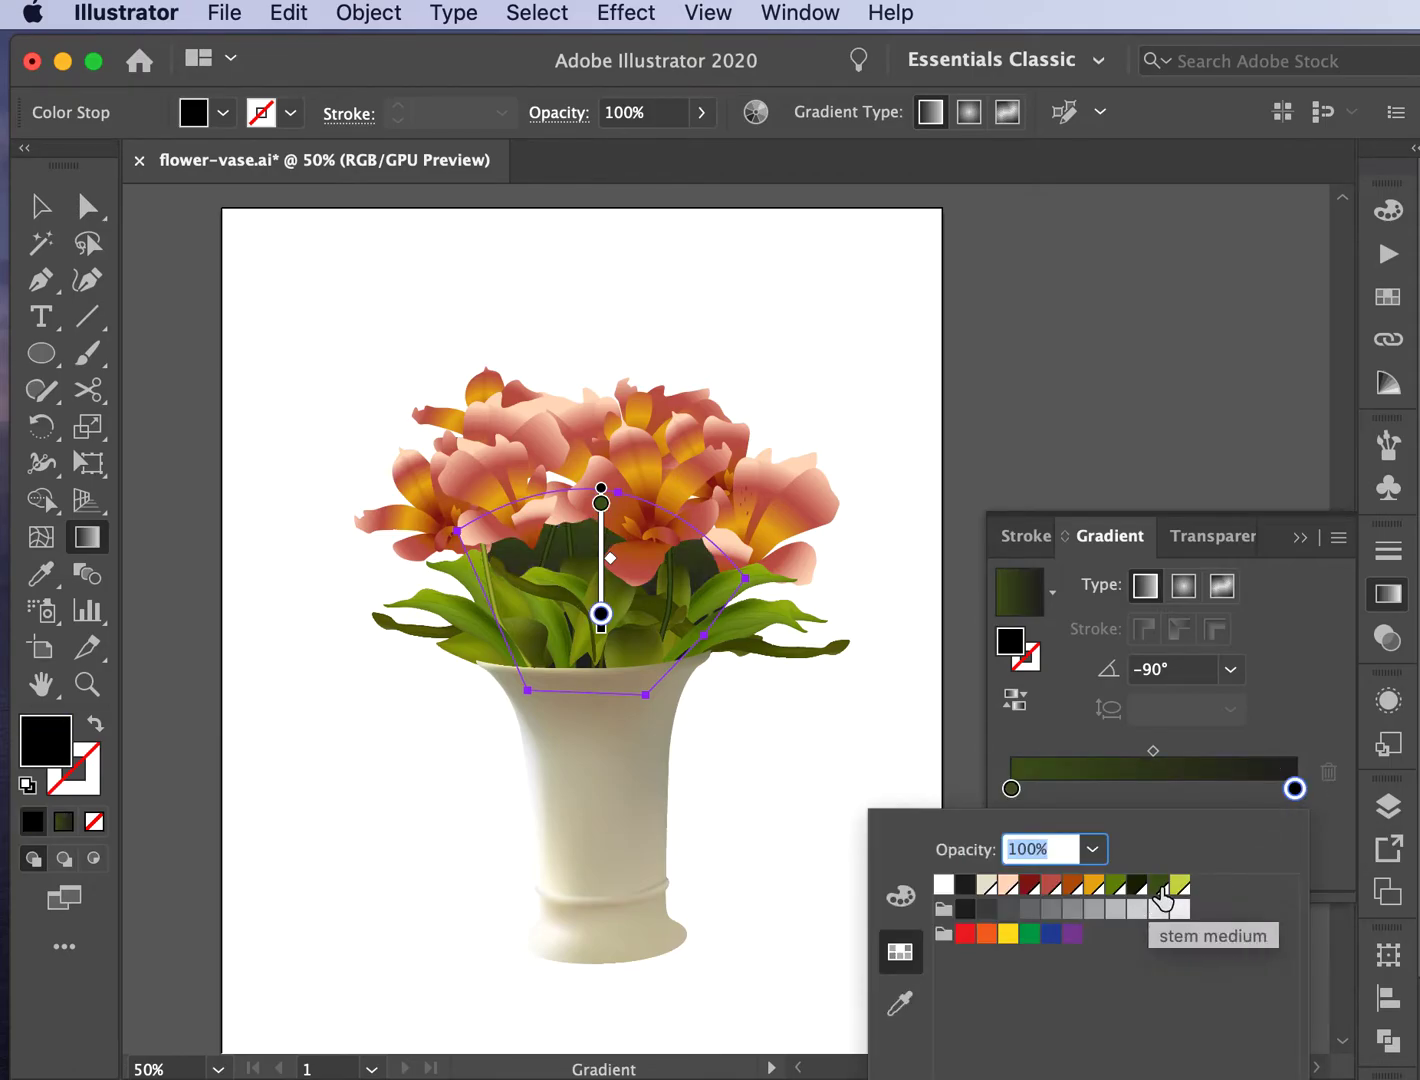
click(1138, 888)
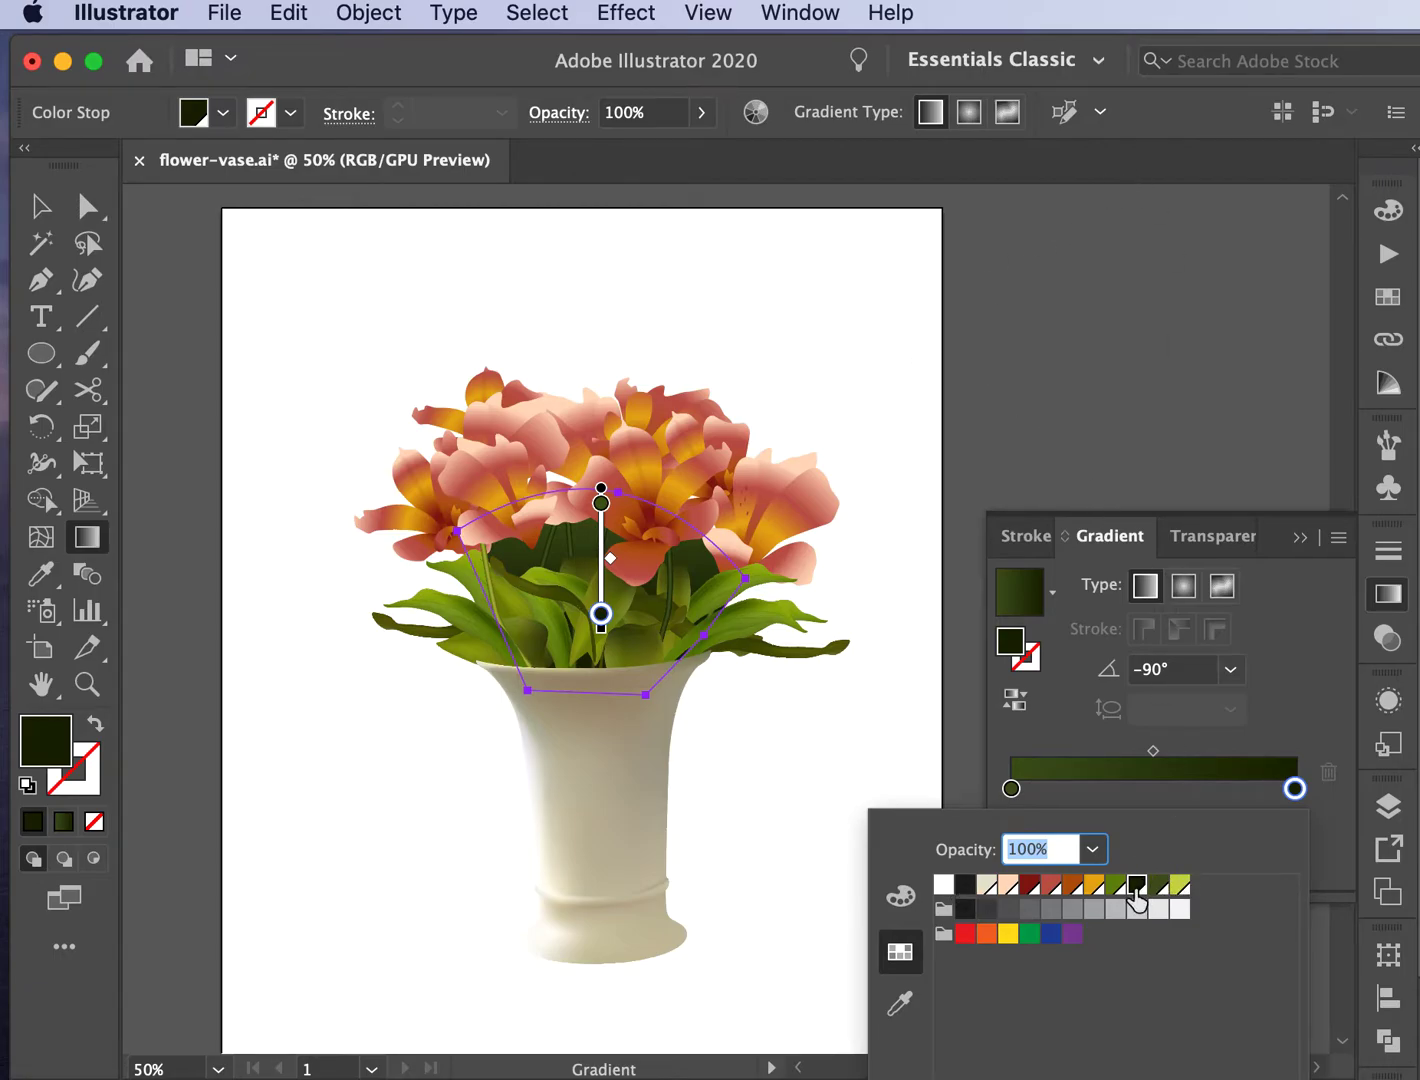
Step: Extend the backing shape's gradient down to the vase rim and deselect the shape
click(43, 207)
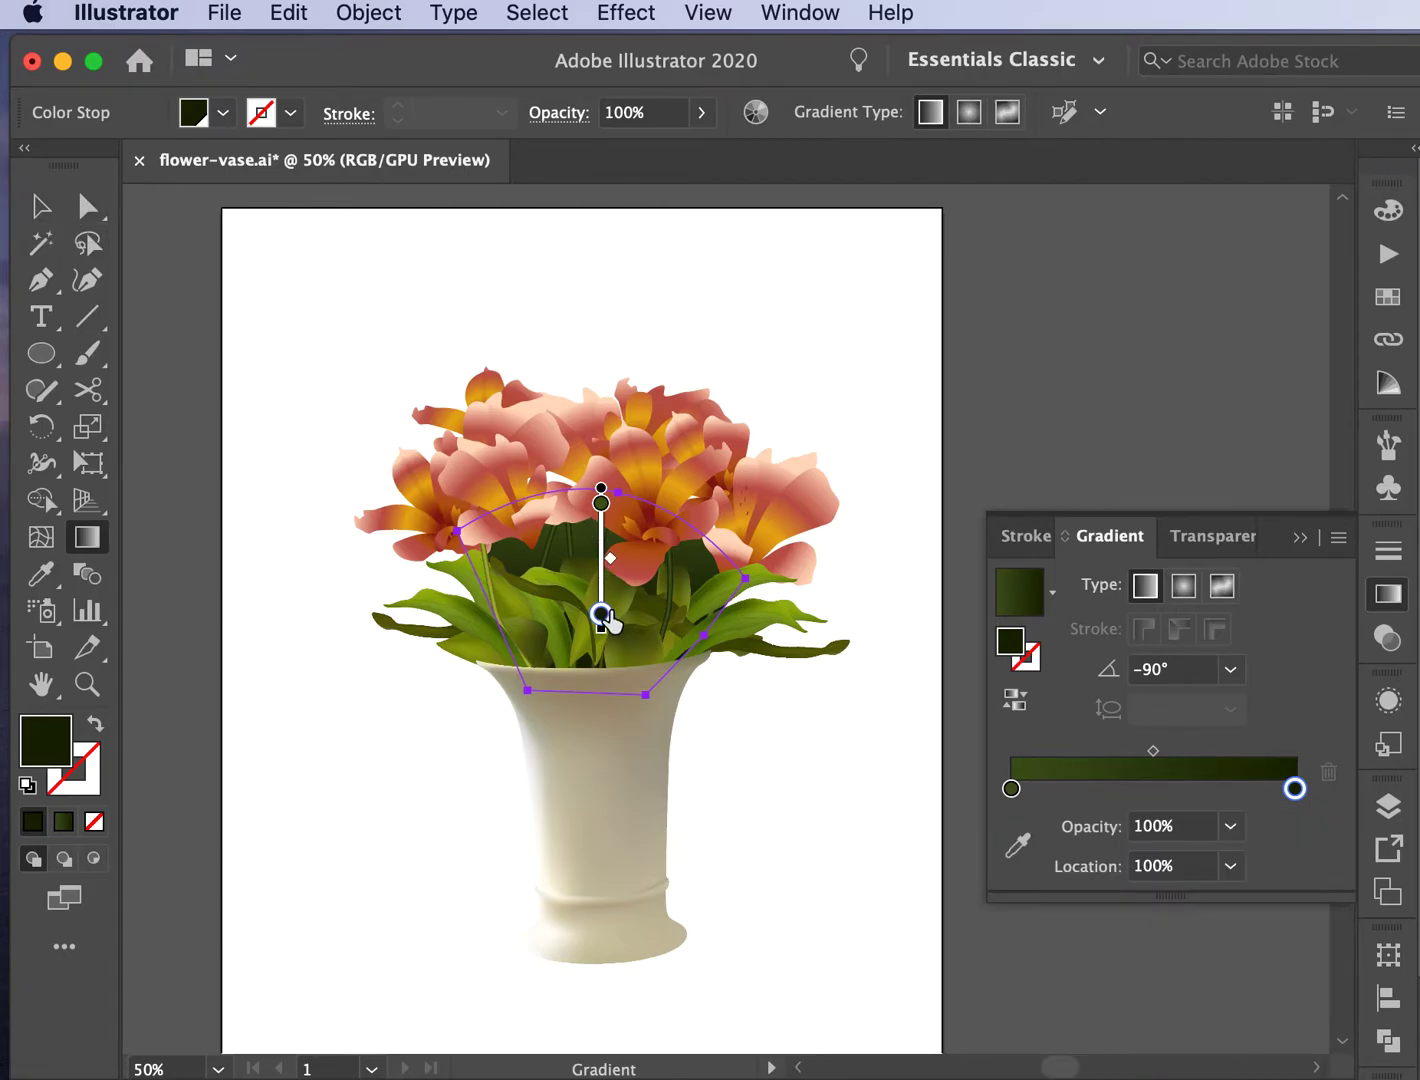
drag(601, 634, 597, 678)
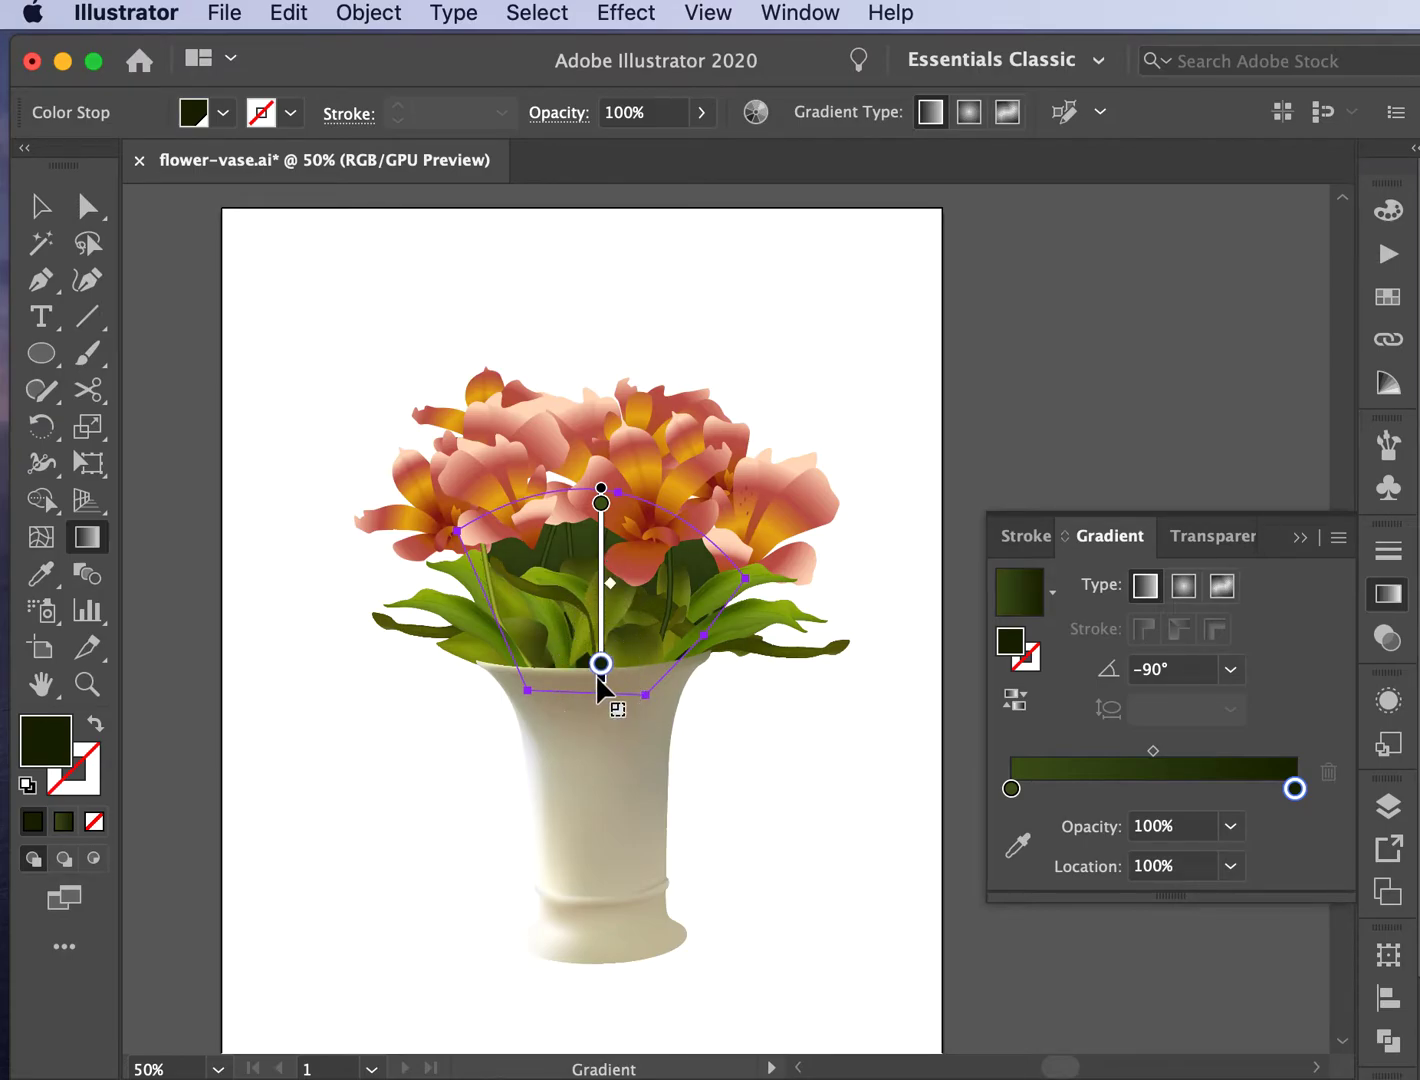
click(41, 207)
click(406, 403)
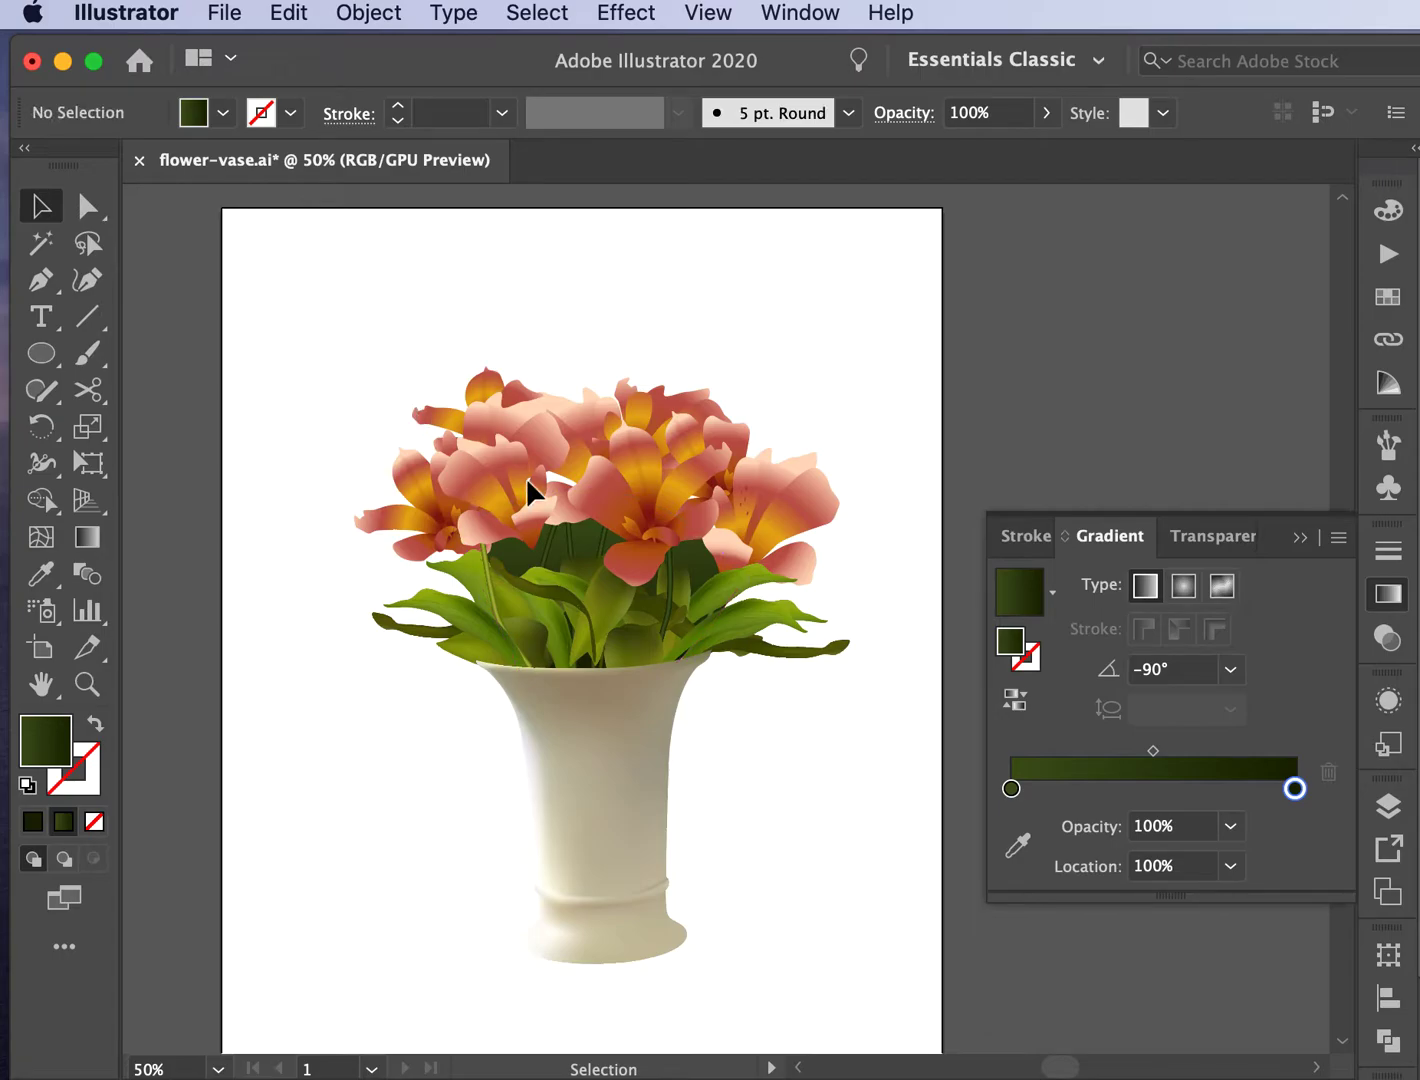
Step: Draw a closed, curved Pen shape behind the flower cluster, spanning the outer left blooms to the right-hand flower
click(41, 280)
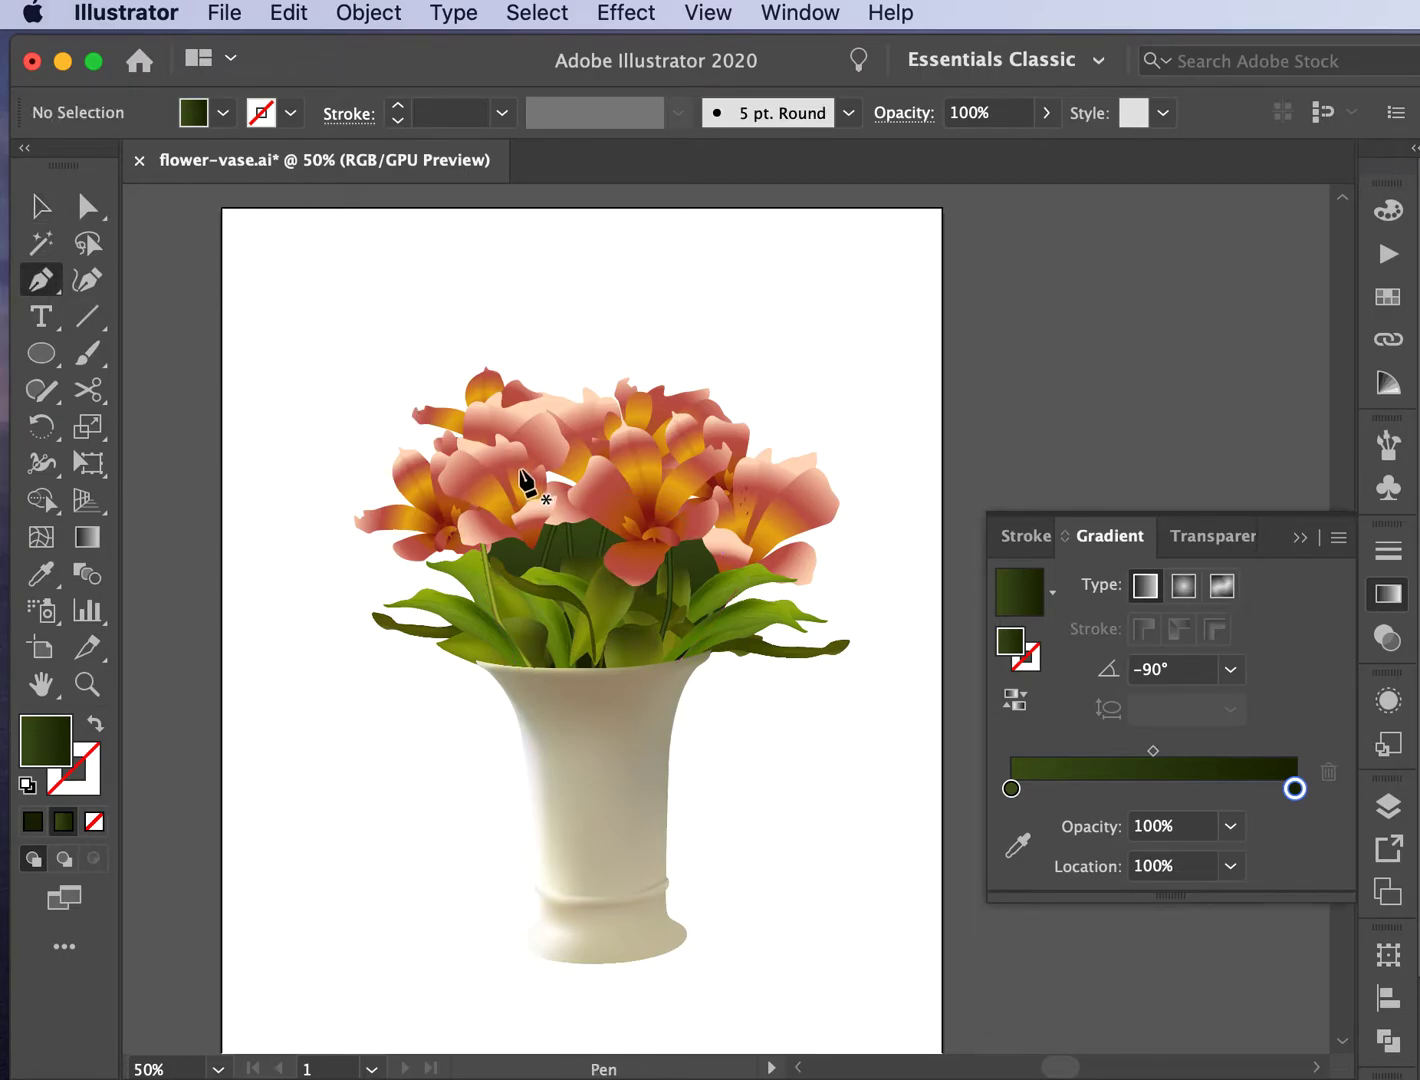
click(494, 427)
drag(421, 495, 517, 515)
drag(604, 500, 640, 506)
drag(724, 548, 745, 552)
drag(734, 481, 618, 403)
drag(494, 426, 406, 463)
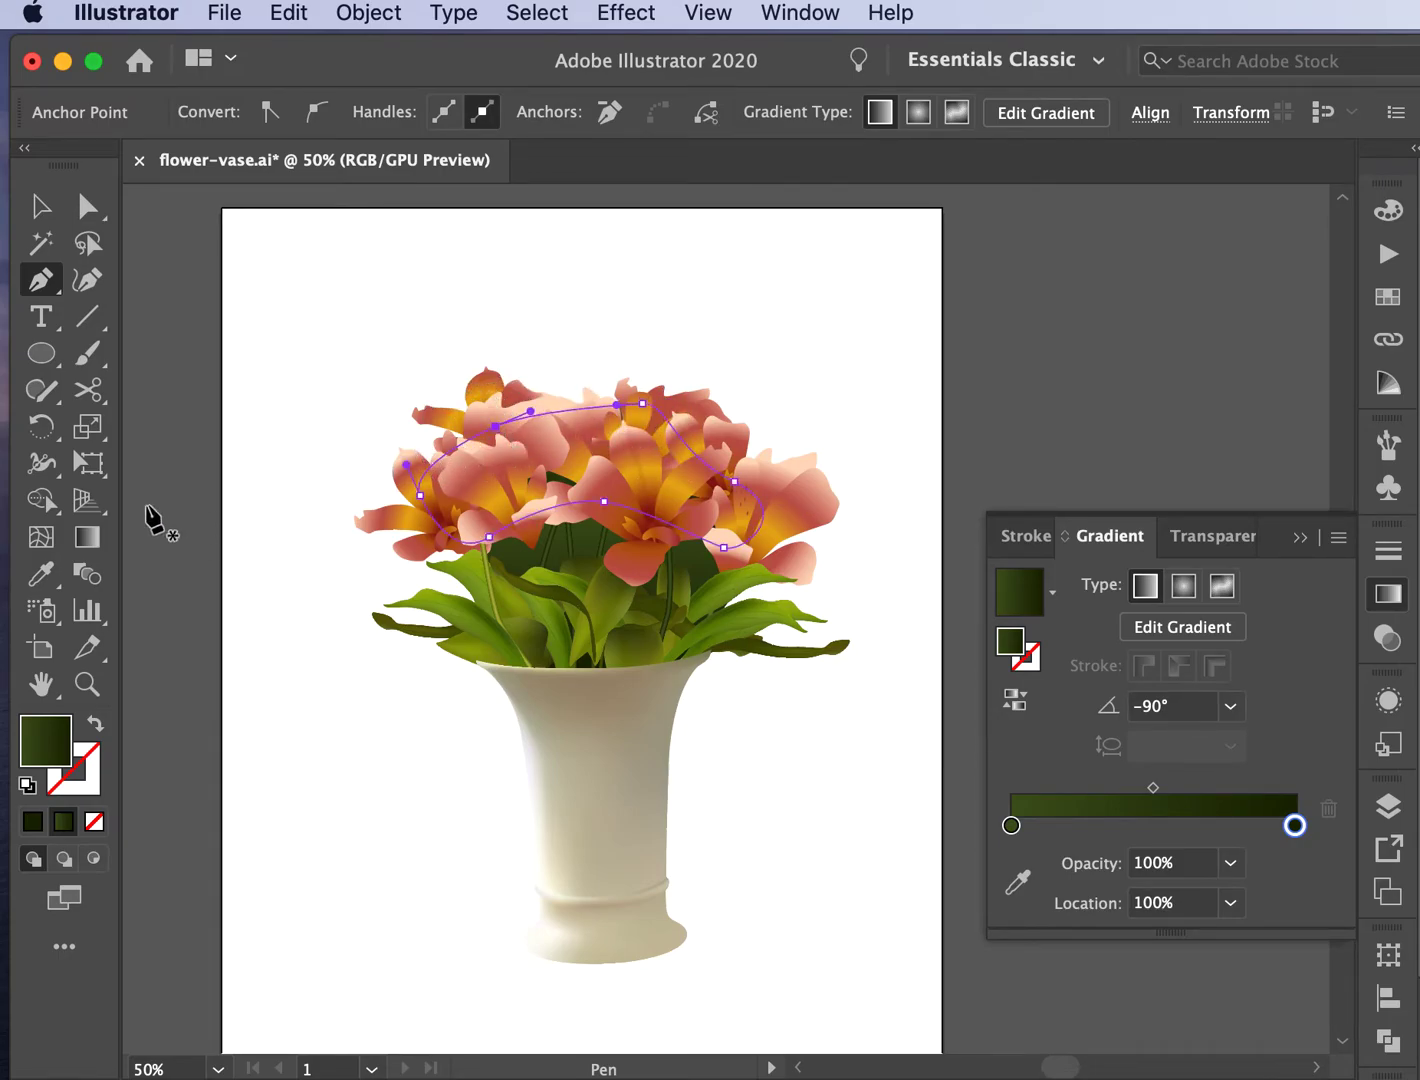
Step: Fill the shape behind the flowers with the flower gradient swatch and deselect it
click(36, 590)
click(1387, 298)
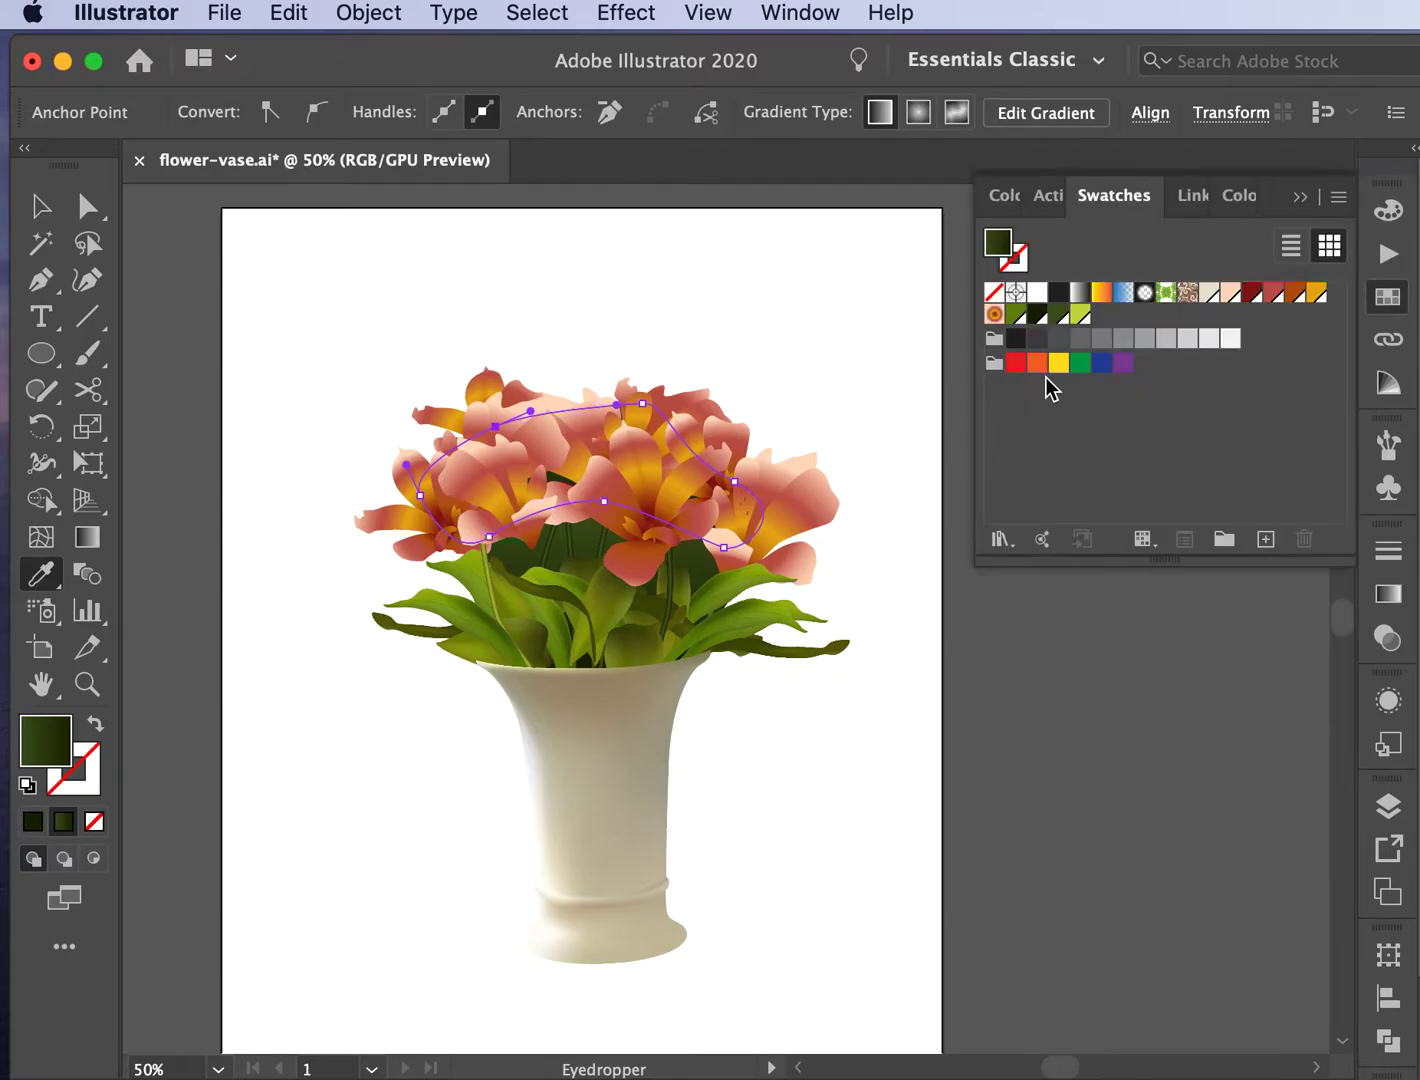
click(992, 318)
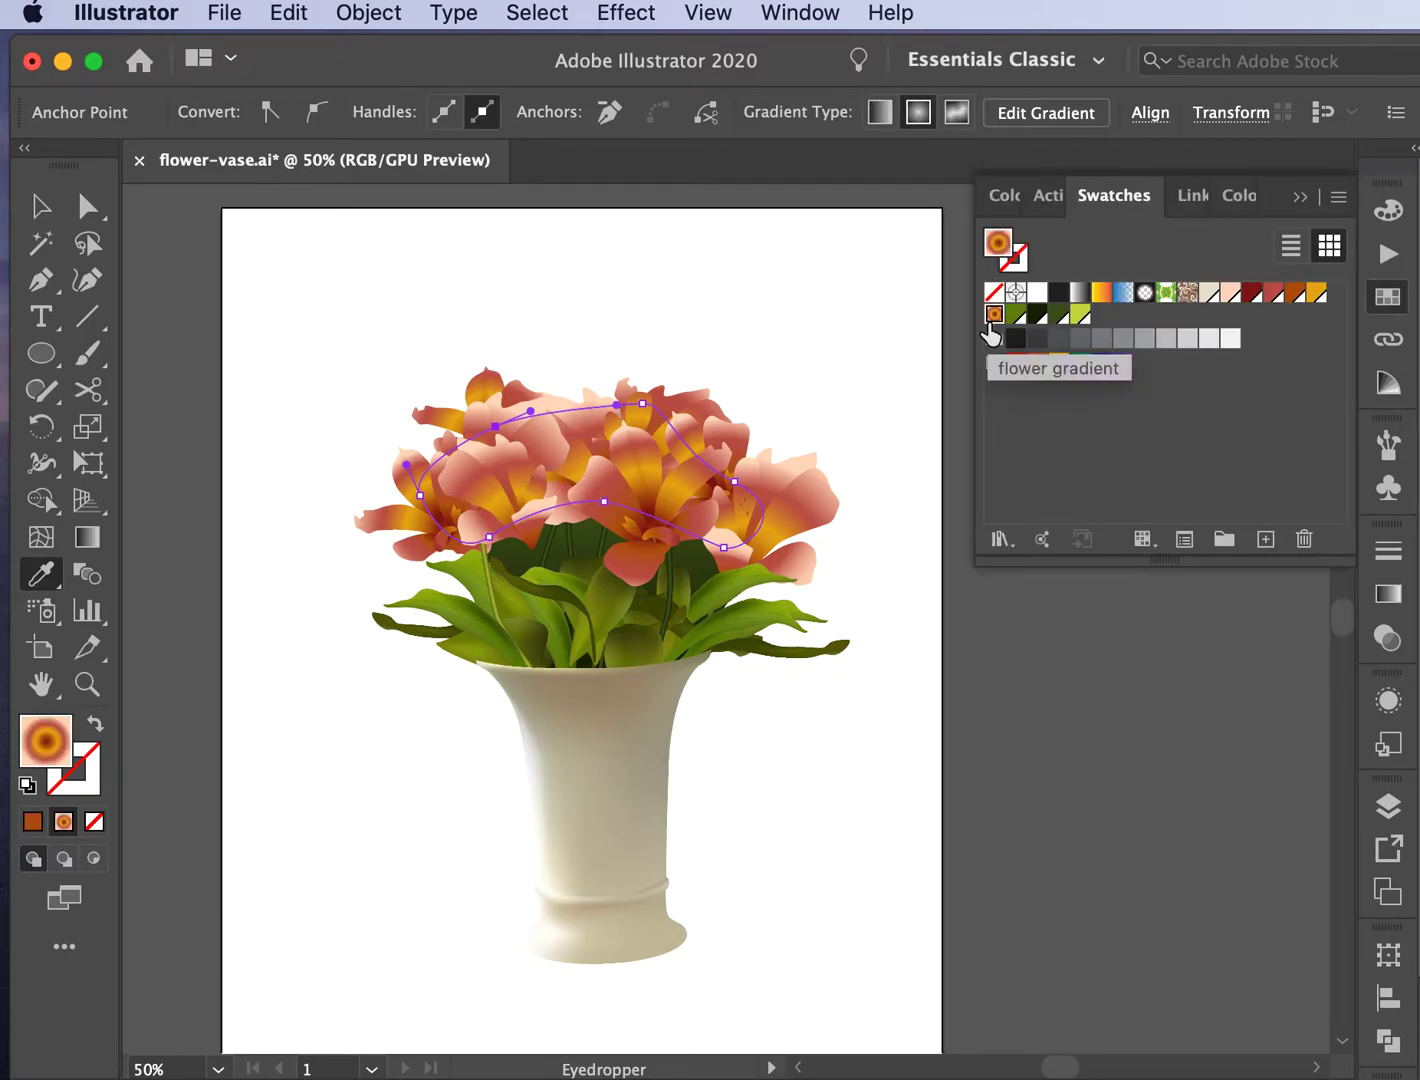
click(41, 207)
click(146, 254)
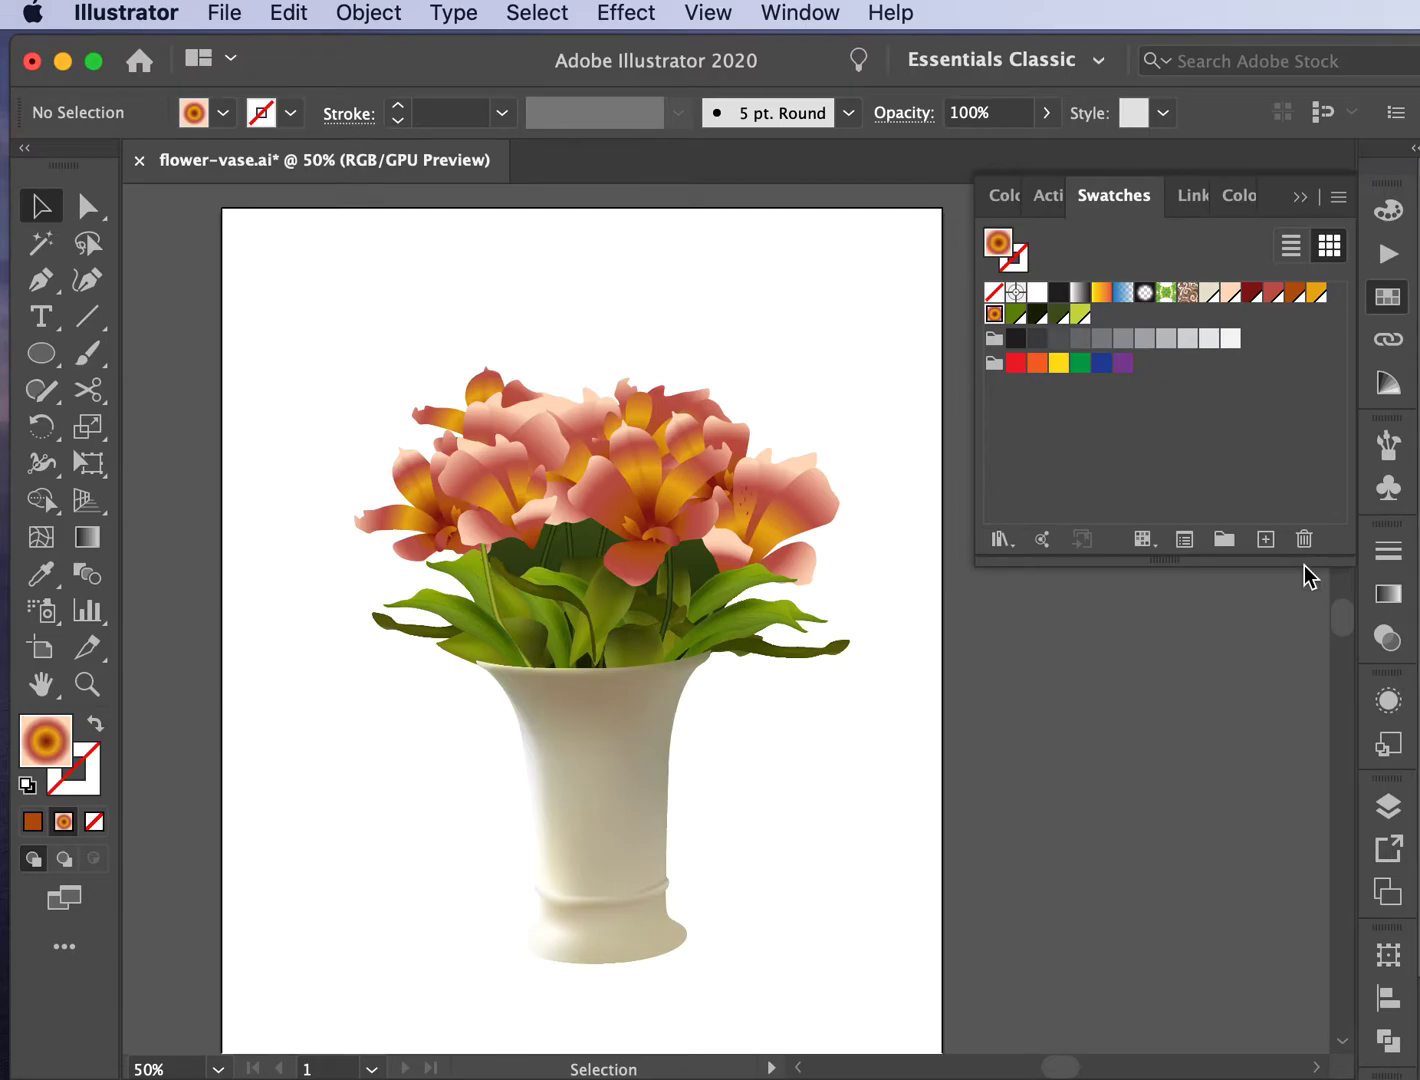
Step: Lock Layer 14 and check its backing shapes against the template photo, leaving the template hidden and Layer 14 shown
click(1390, 803)
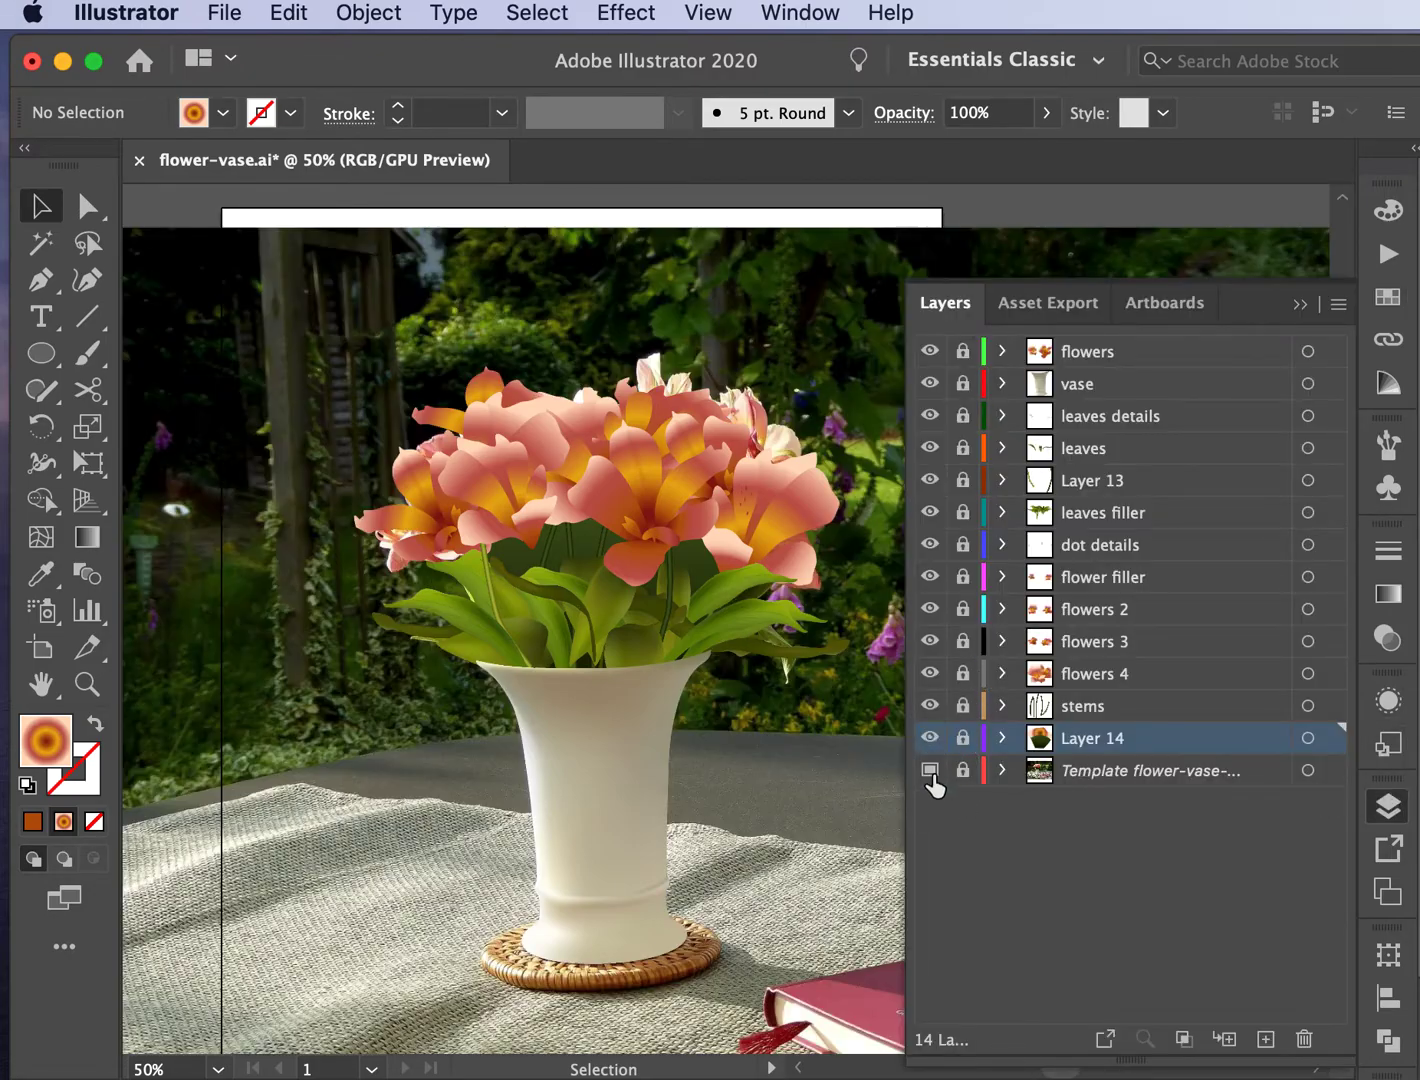
click(928, 770)
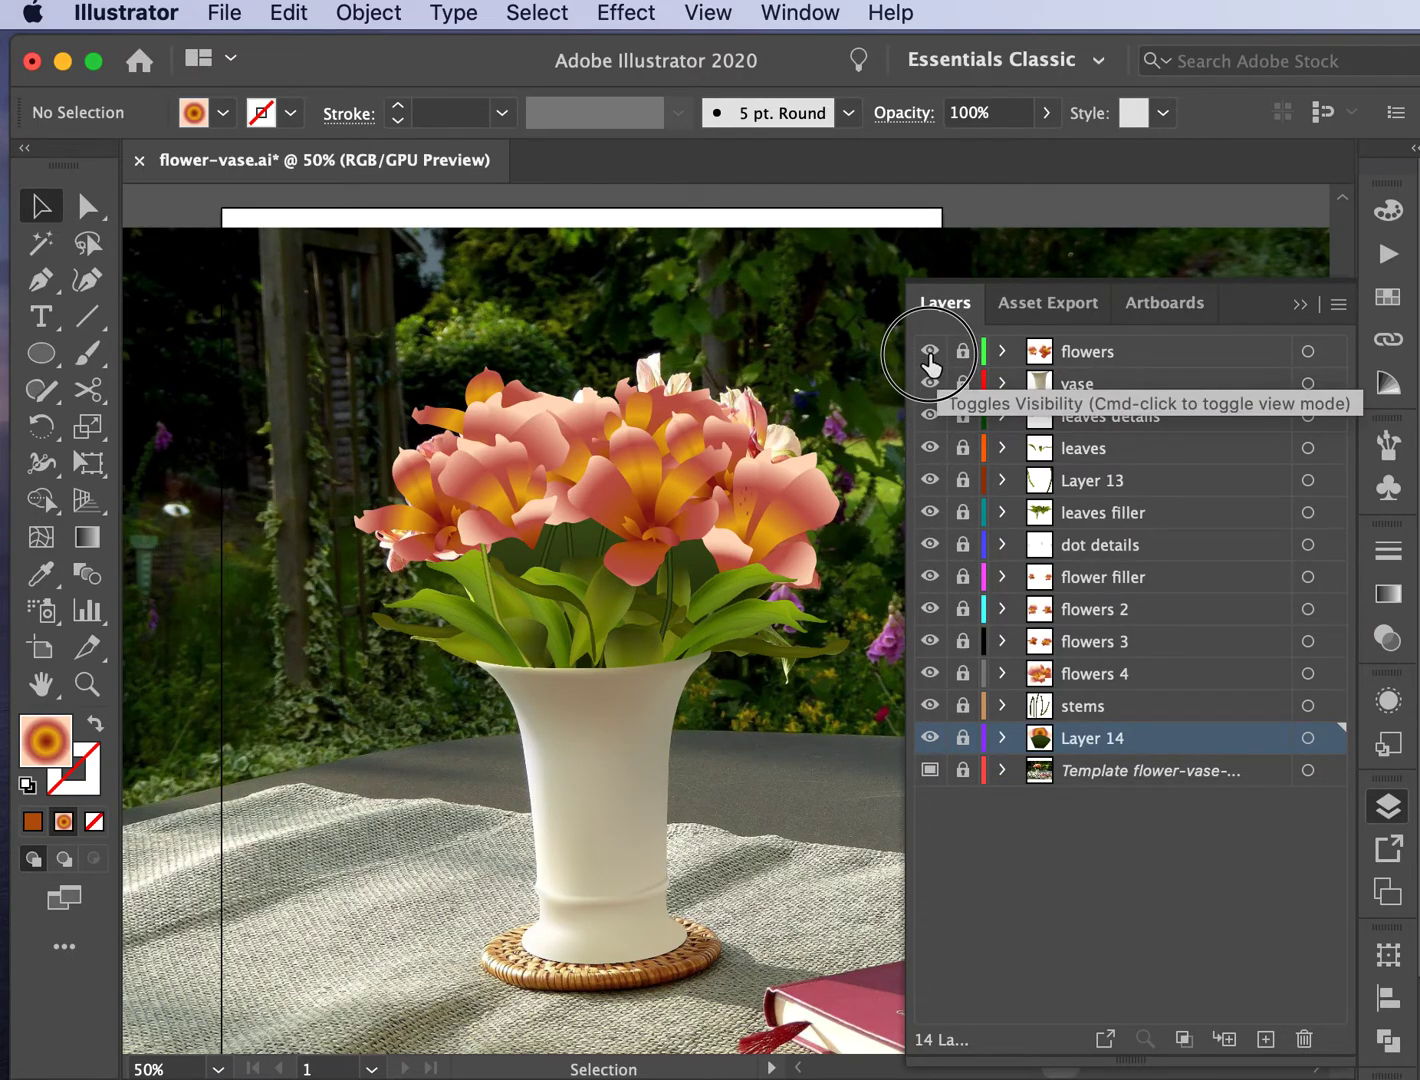
mouse_move(929, 746)
mouse_down()
mouse_move(935, 371)
mouse_move(929, 730)
mouse_up()
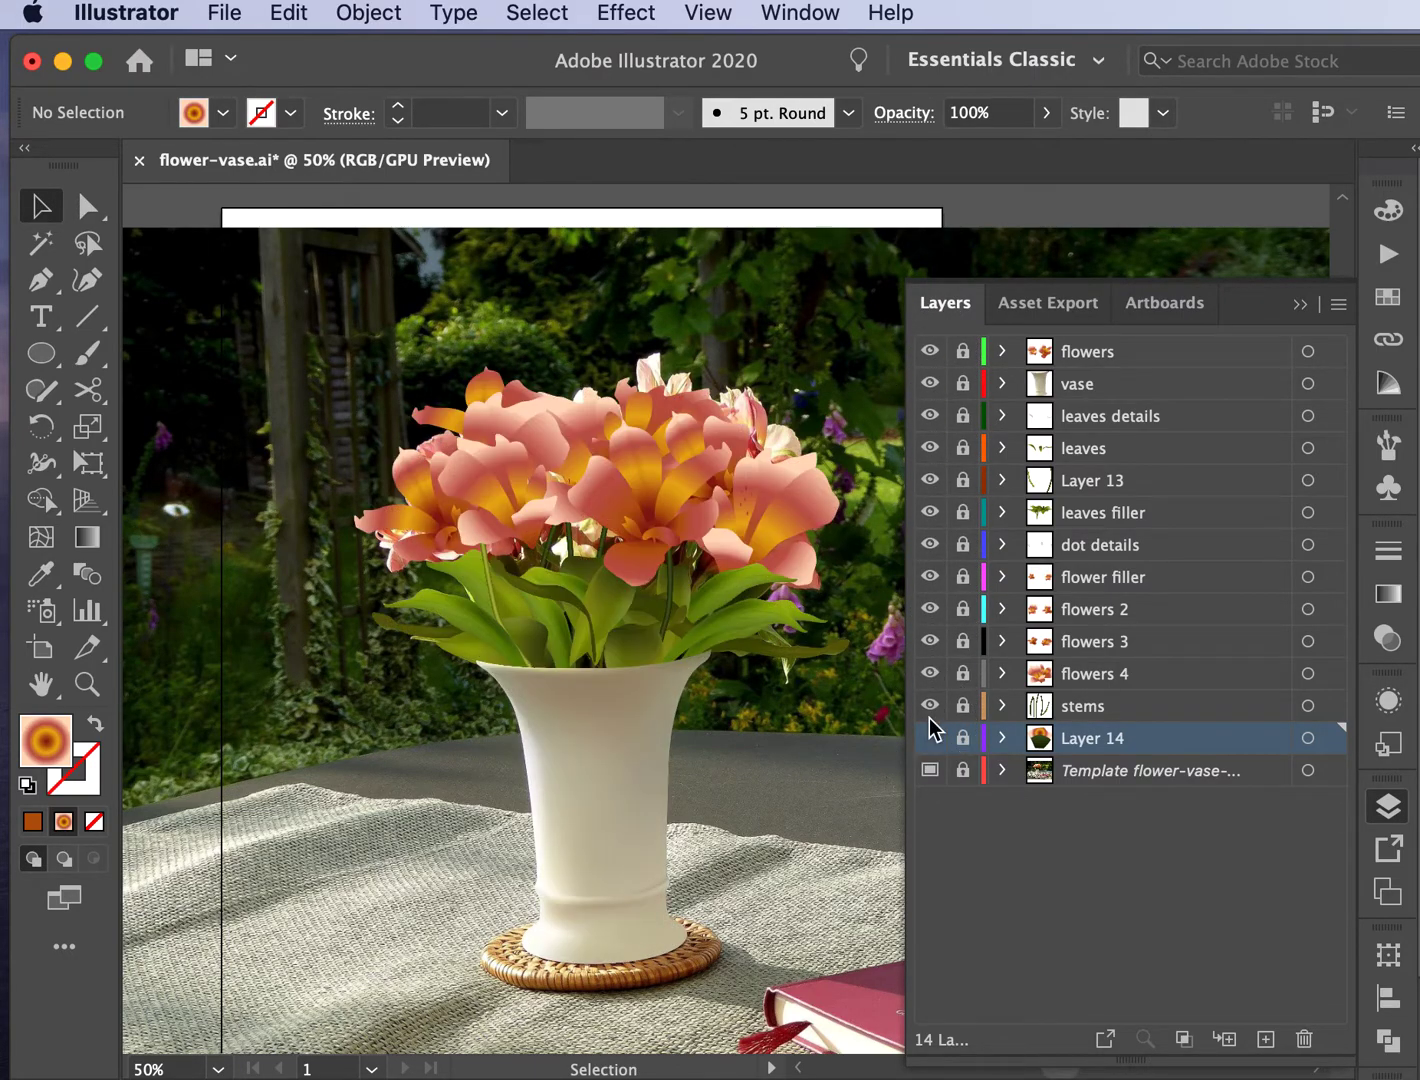
click(930, 770)
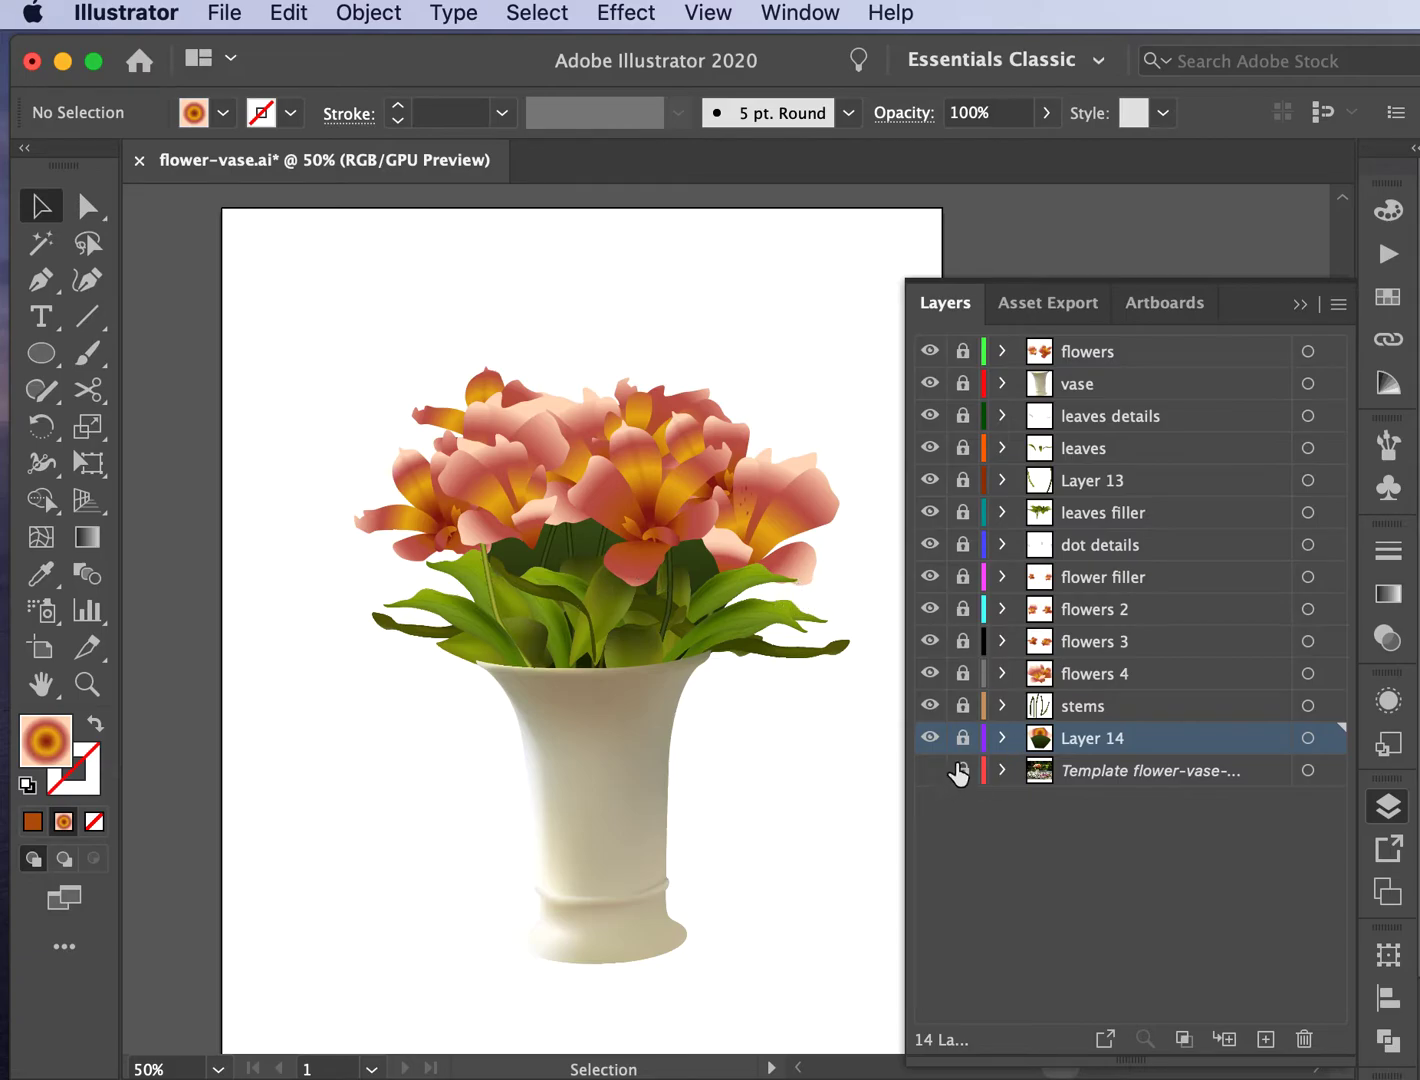
Step: Toggle the leaves filler, Layer 13 and leaves layers off and on to identify which leaves each one holds
click(932, 515)
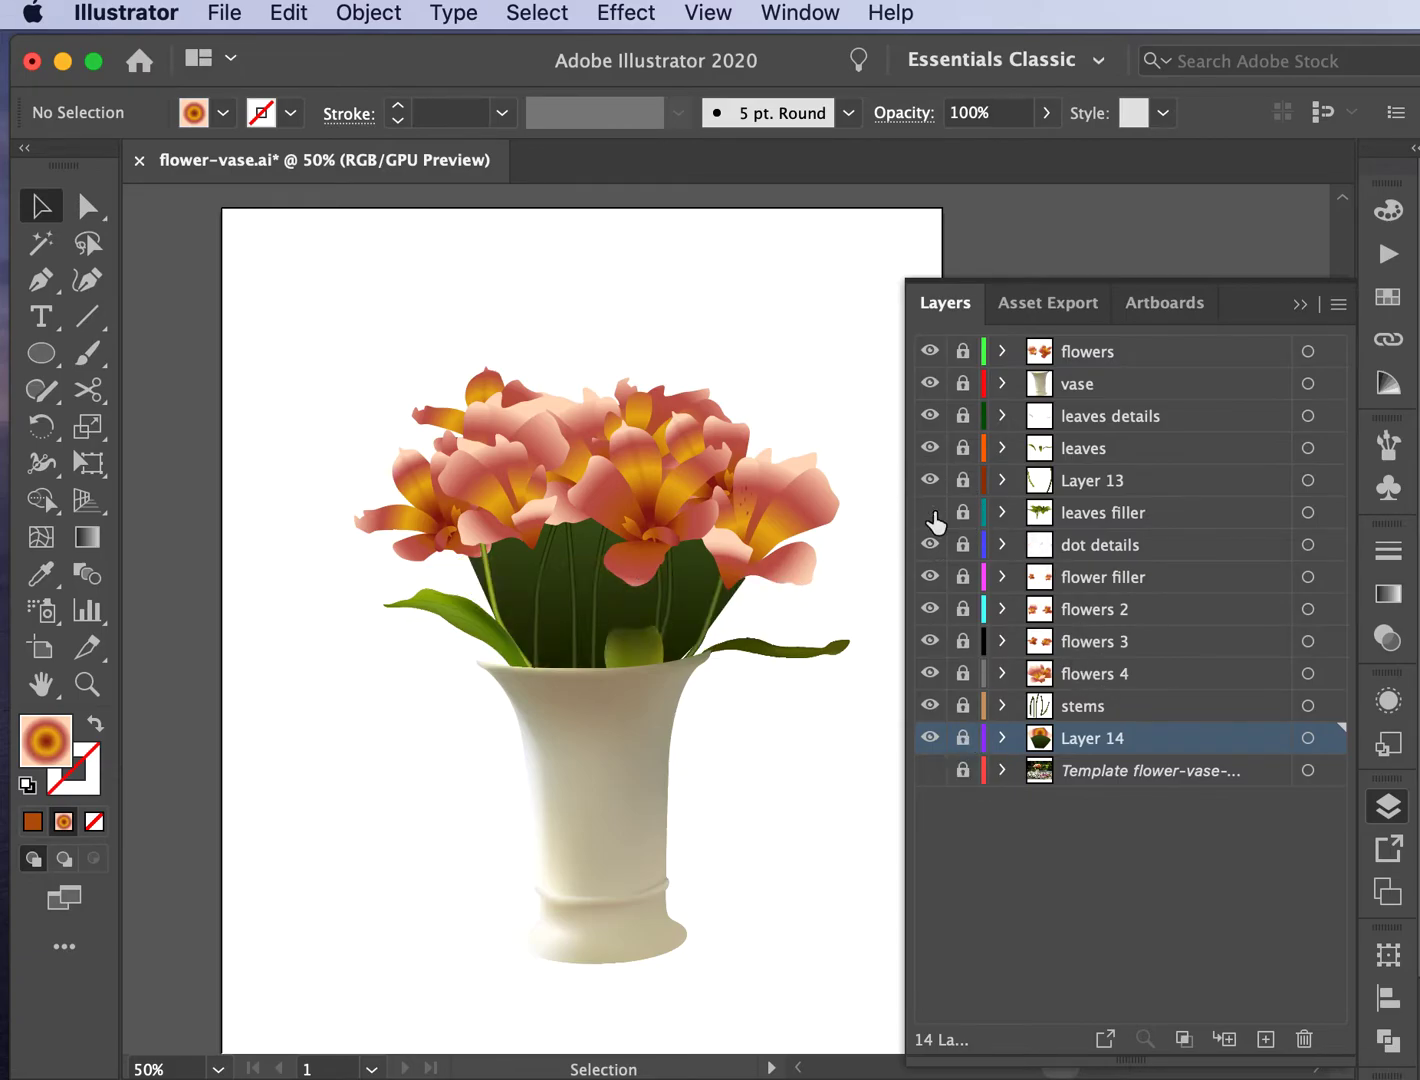
click(932, 514)
click(930, 483)
click(929, 483)
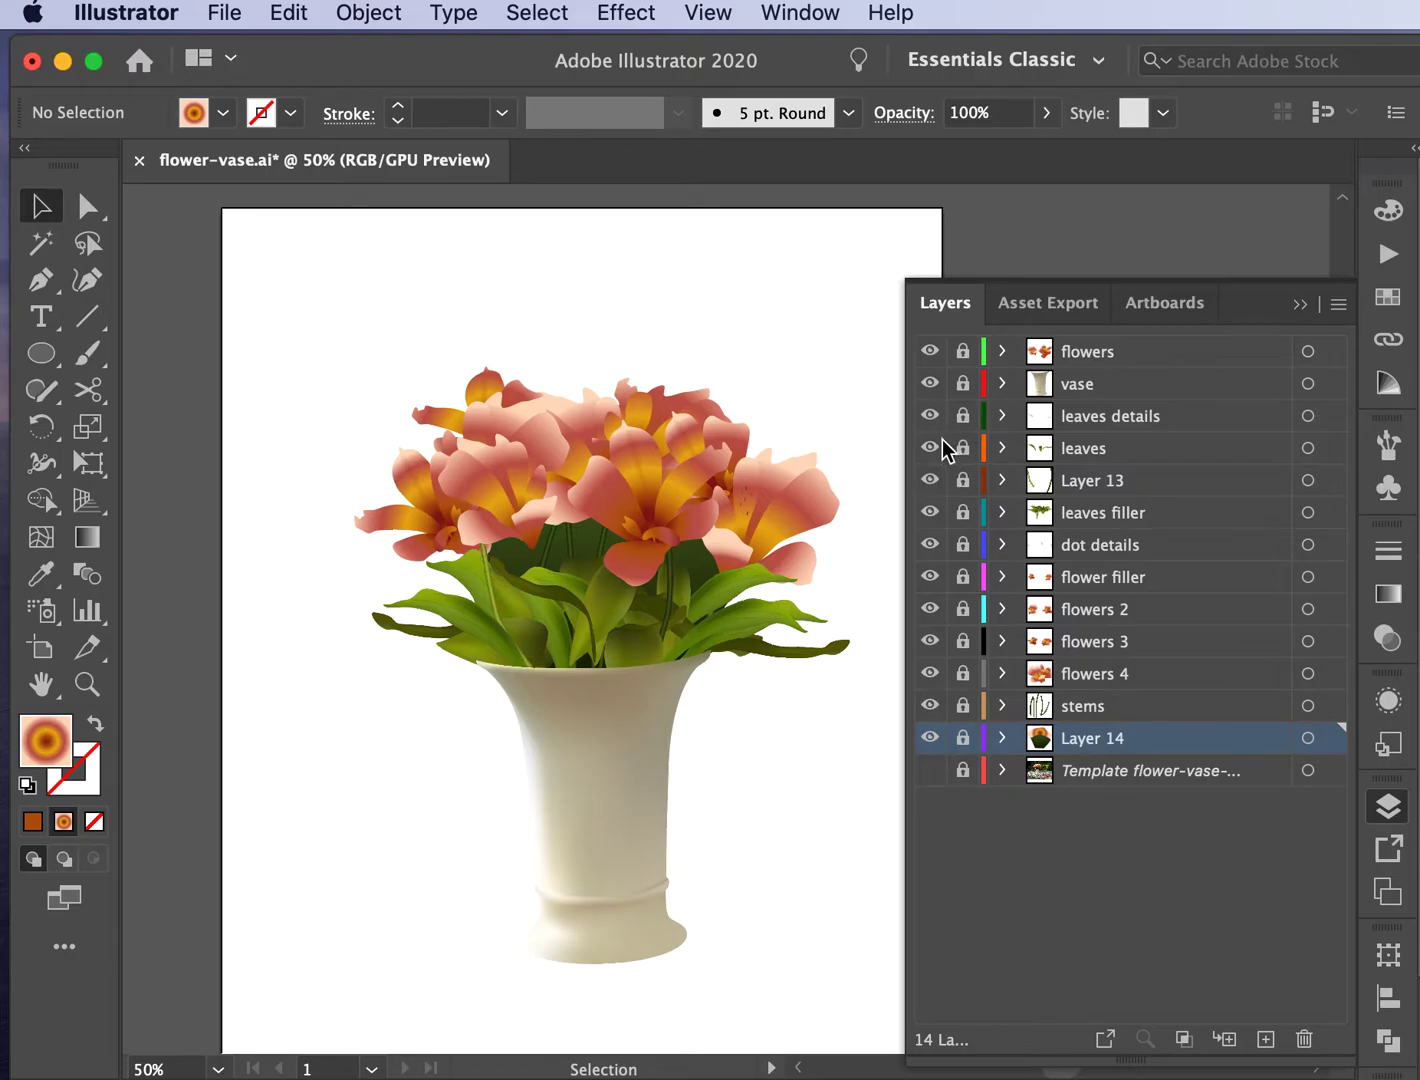
click(932, 449)
click(932, 449)
Step: Unlock the leaves layer and select all three of its mesh leaves
click(963, 449)
drag(299, 426, 862, 838)
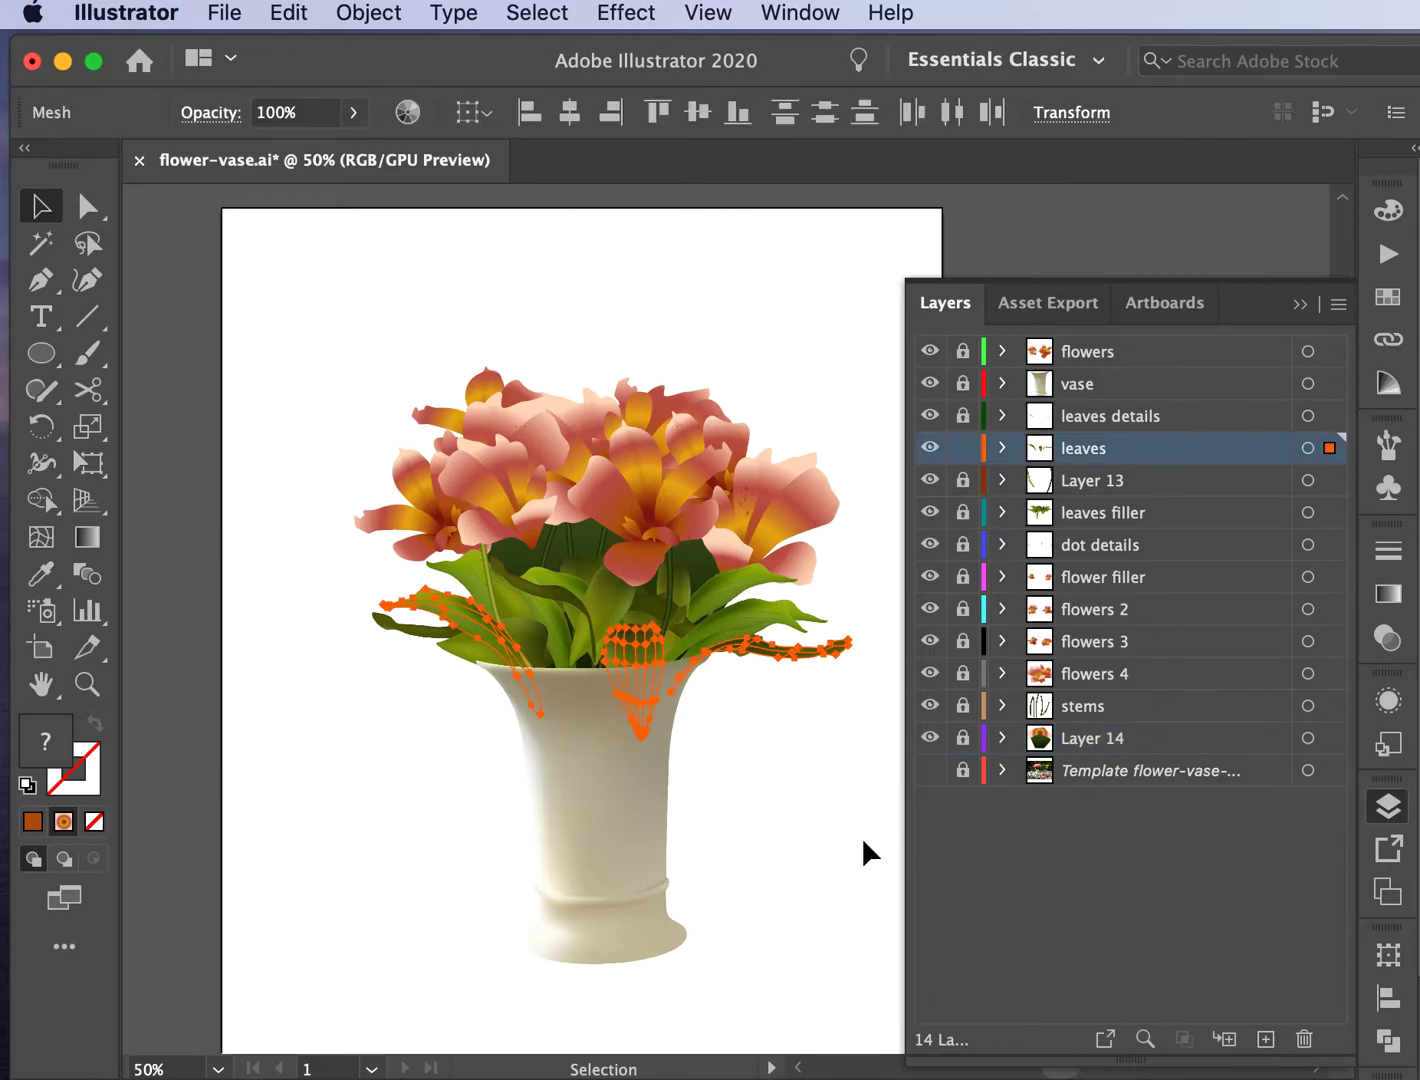
Step: Try placing pasted copies of the three leaves among the flowers and moving the leaves layer directly above Layer 14
key(super+c)
key(super+v)
drag(598, 585, 518, 527)
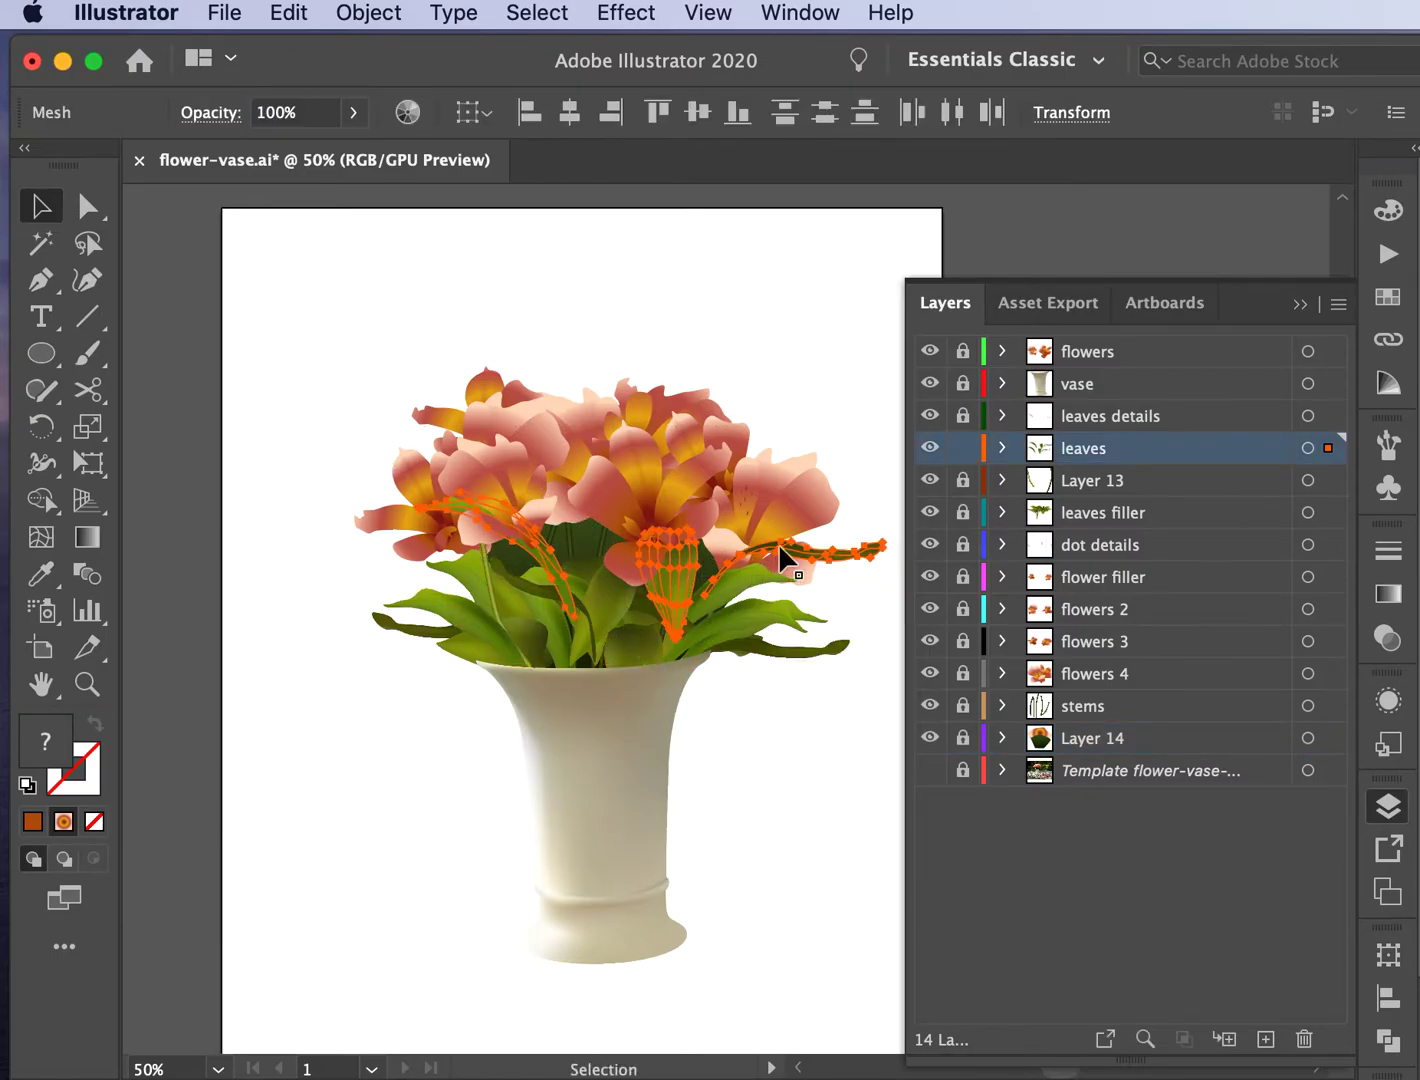
click(861, 411)
drag(829, 554, 626, 537)
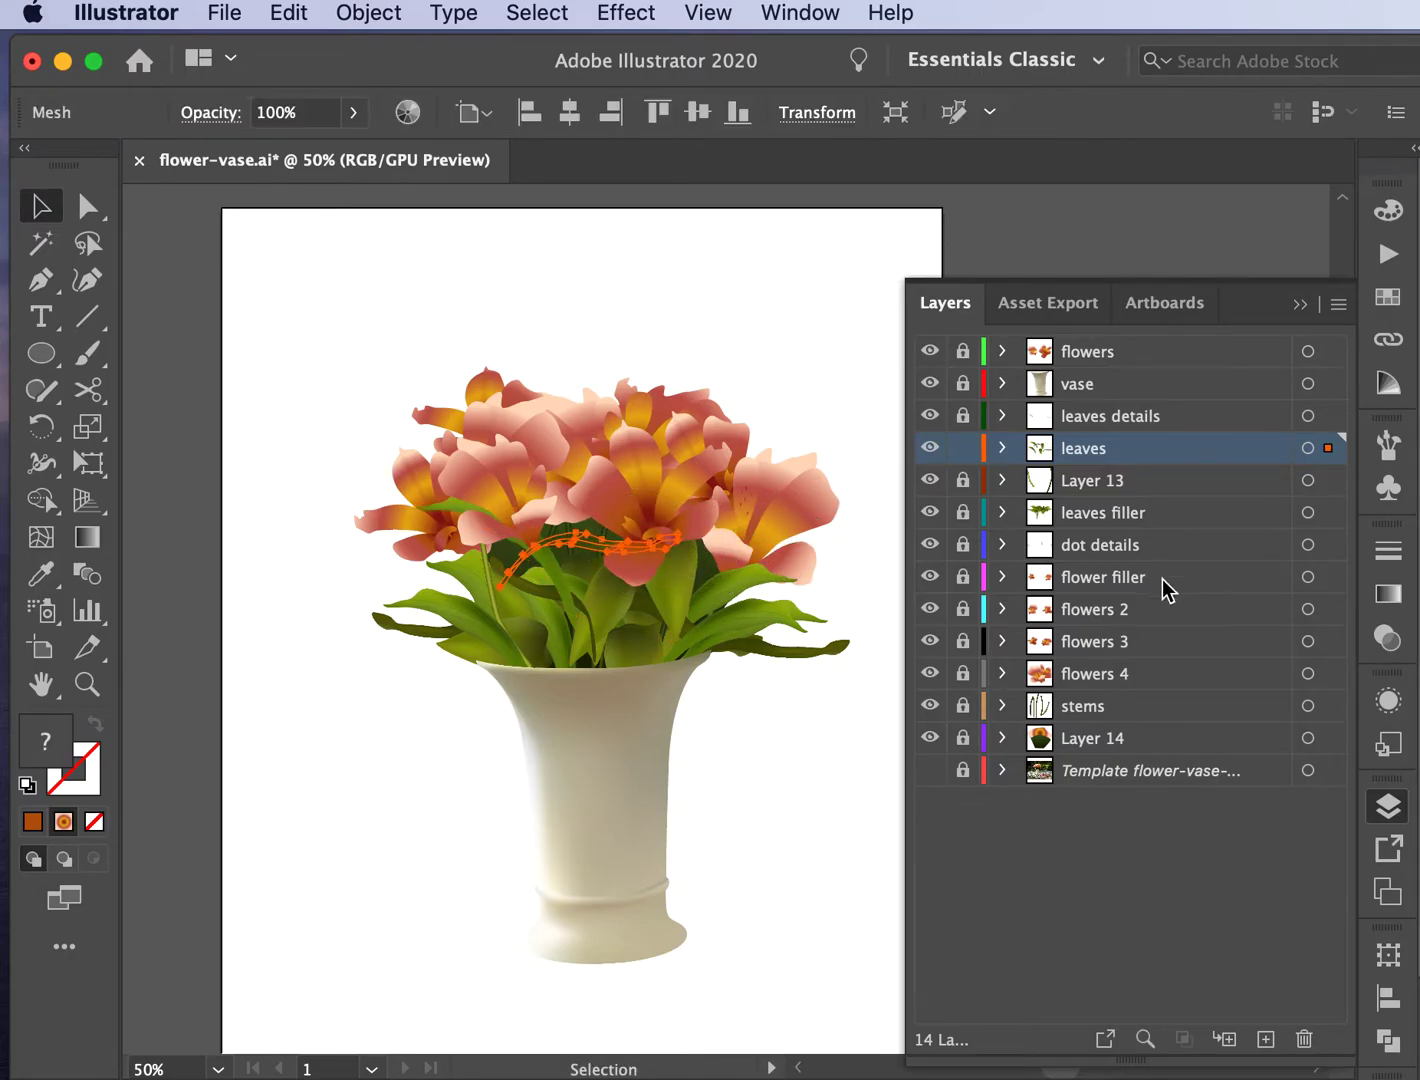
drag(1073, 454, 1080, 734)
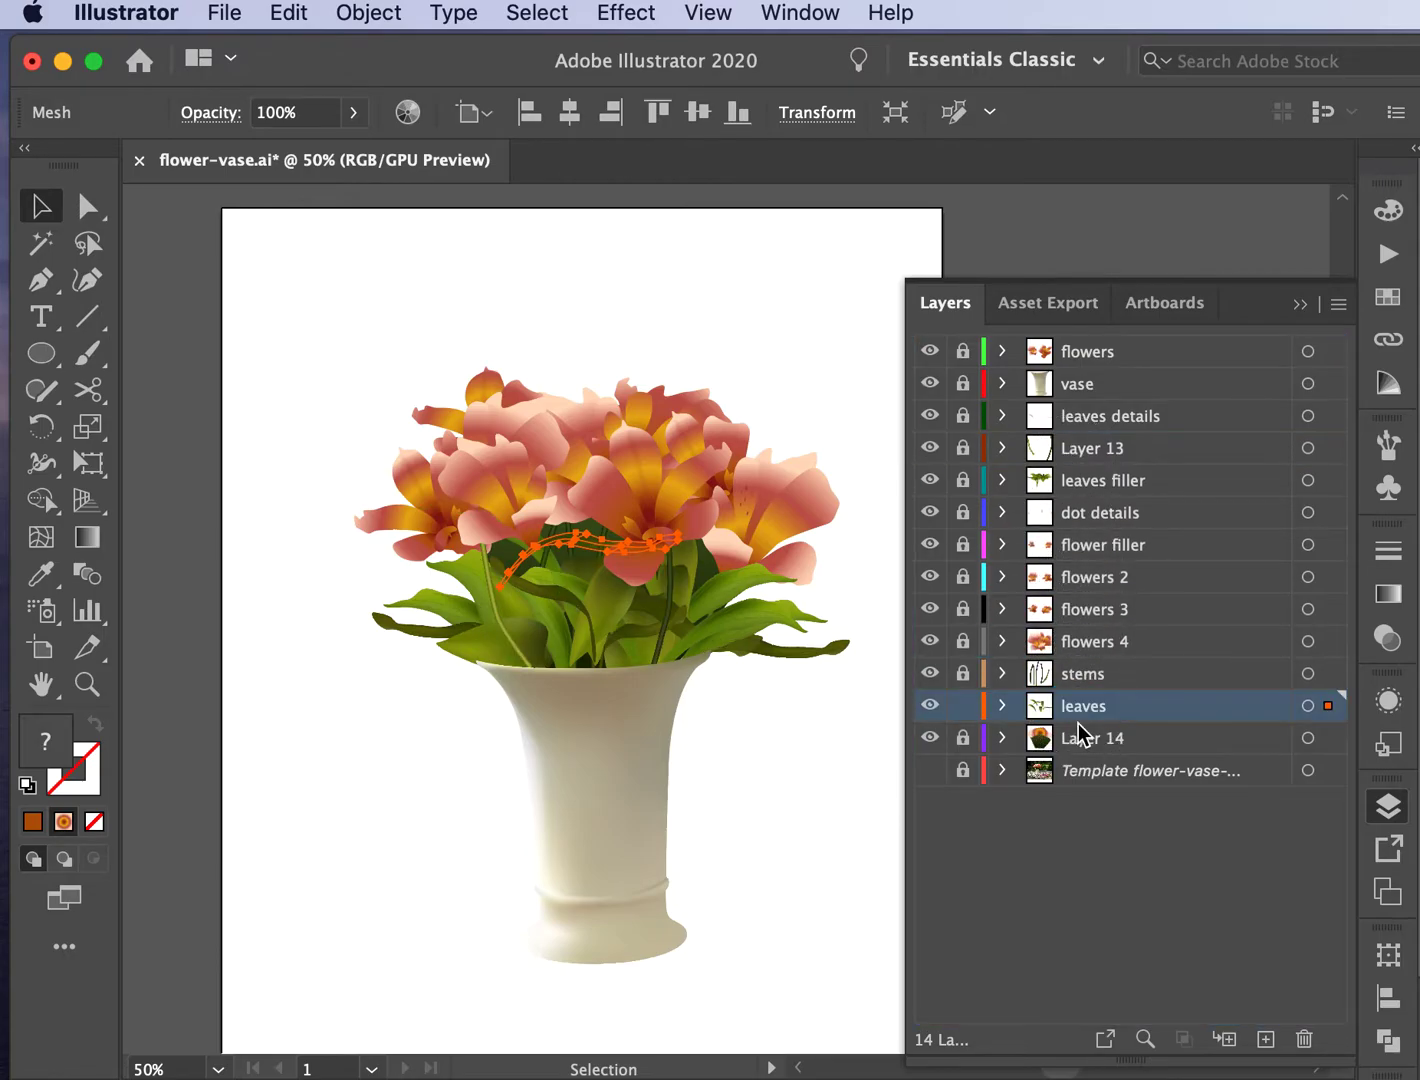
Step: Undo the leaves layer reordering and the pasted leaf copies, keeping the three original leaves selected
key(super+z)
key(super+z)
key(super+z)
key(super+z)
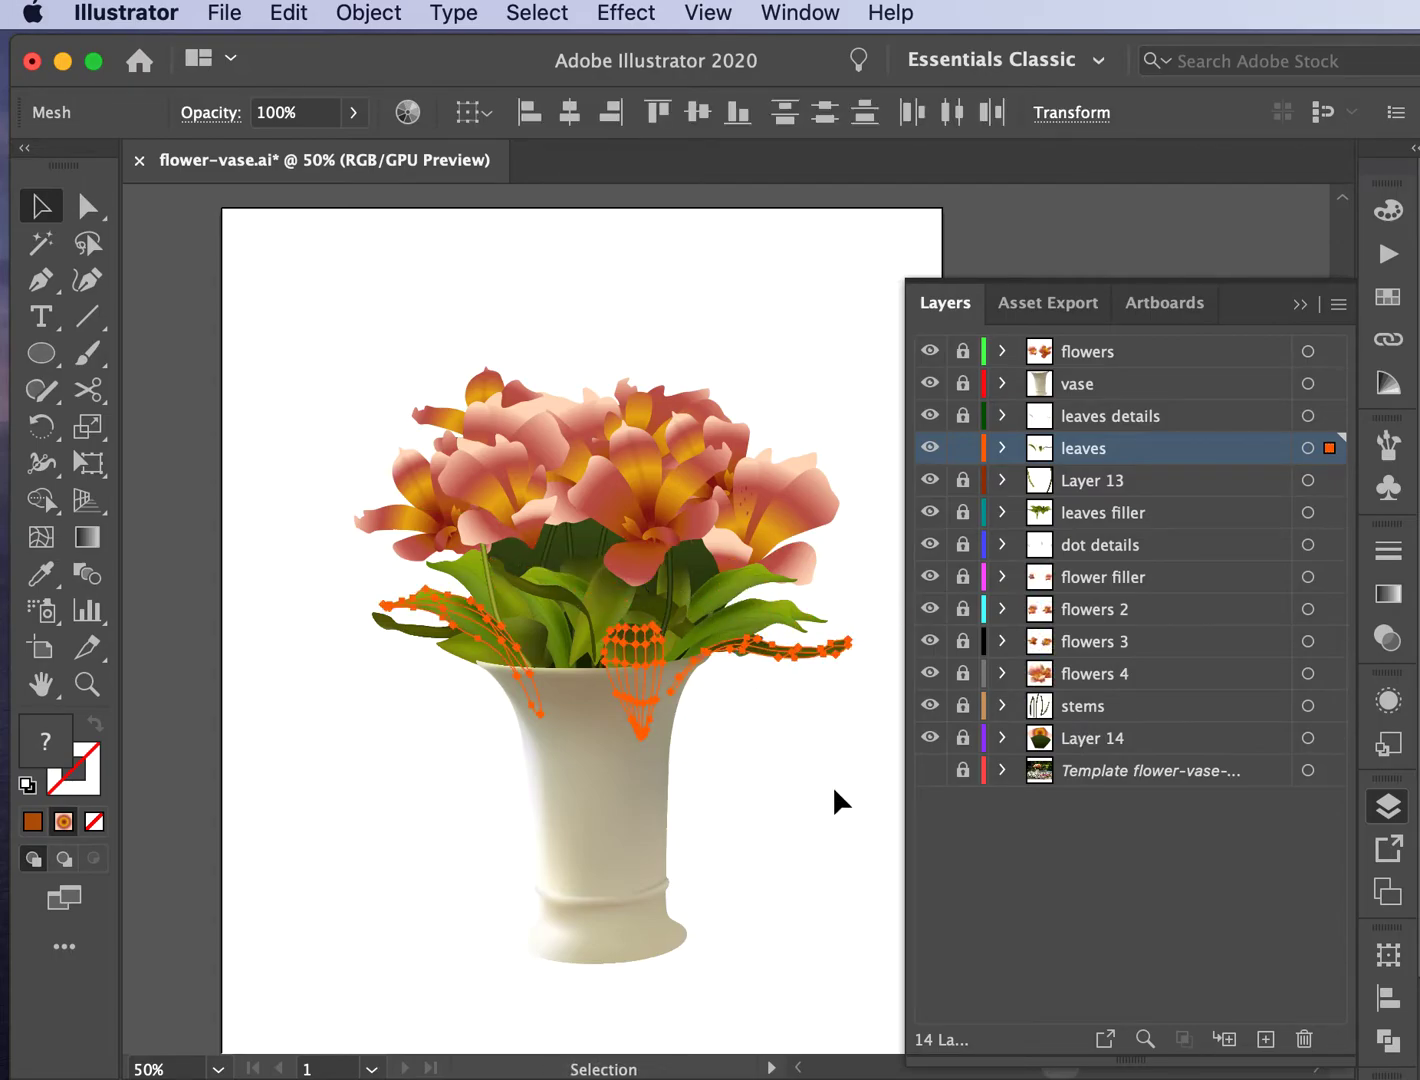
key(super)
super+click(833, 787)
key(super+z)
key(super)
Step: Create a new layer, paste copies of the three leaves into it, and move that layer directly above Layer 14
click(1265, 1039)
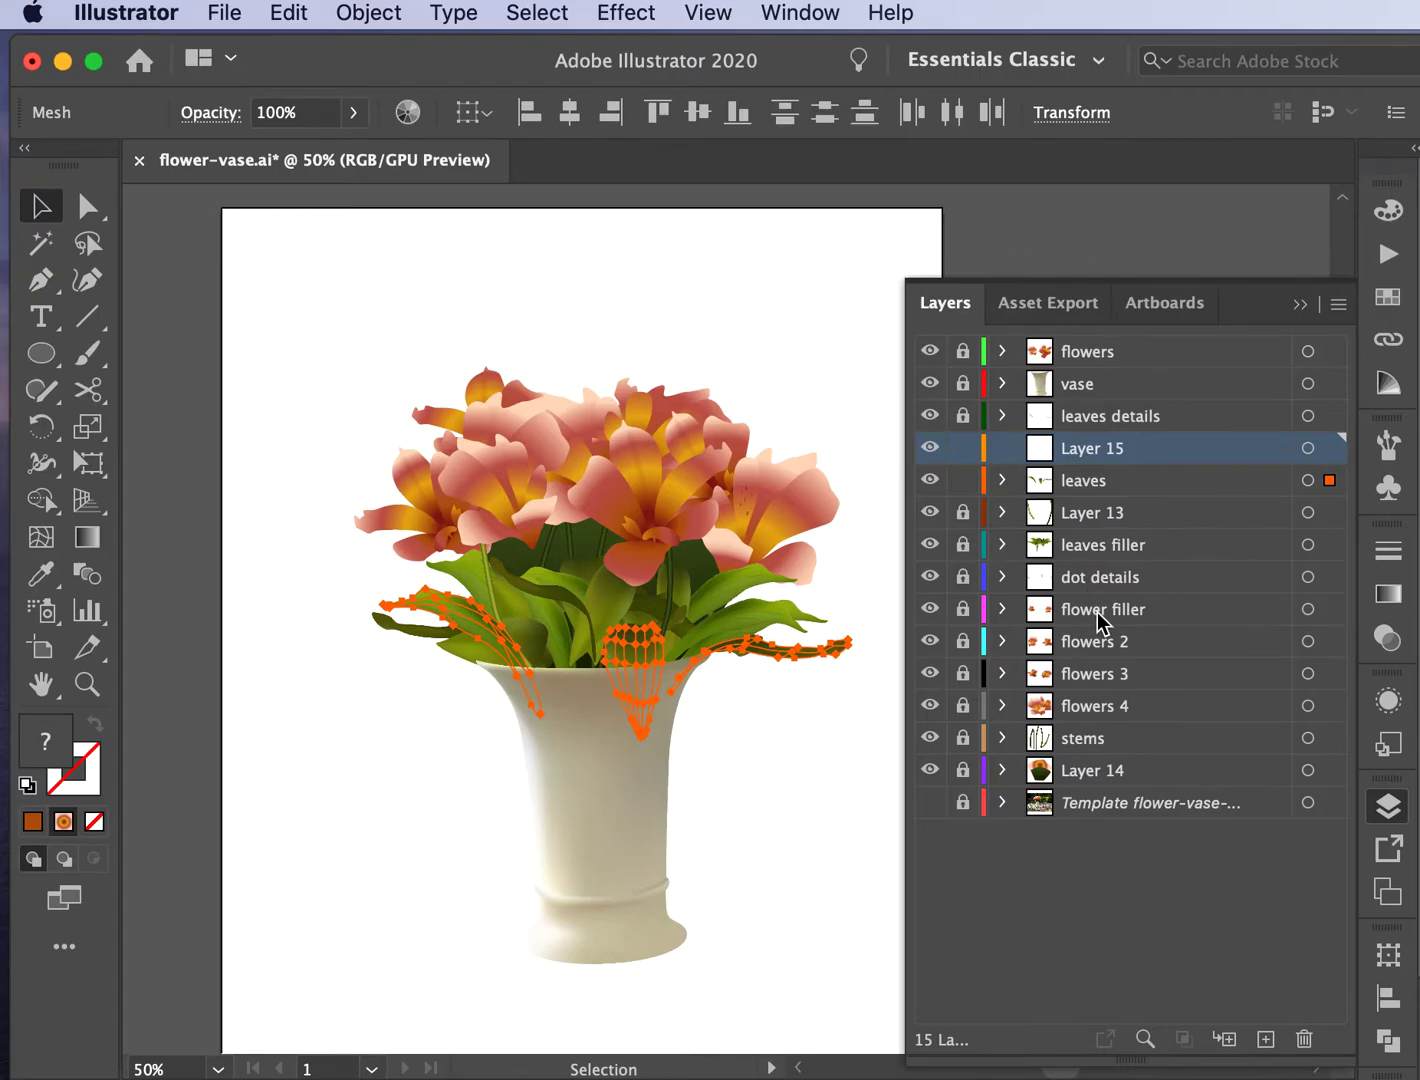
key(super+x)
key(super+v)
drag(736, 675, 565, 900)
drag(1110, 450, 1091, 759)
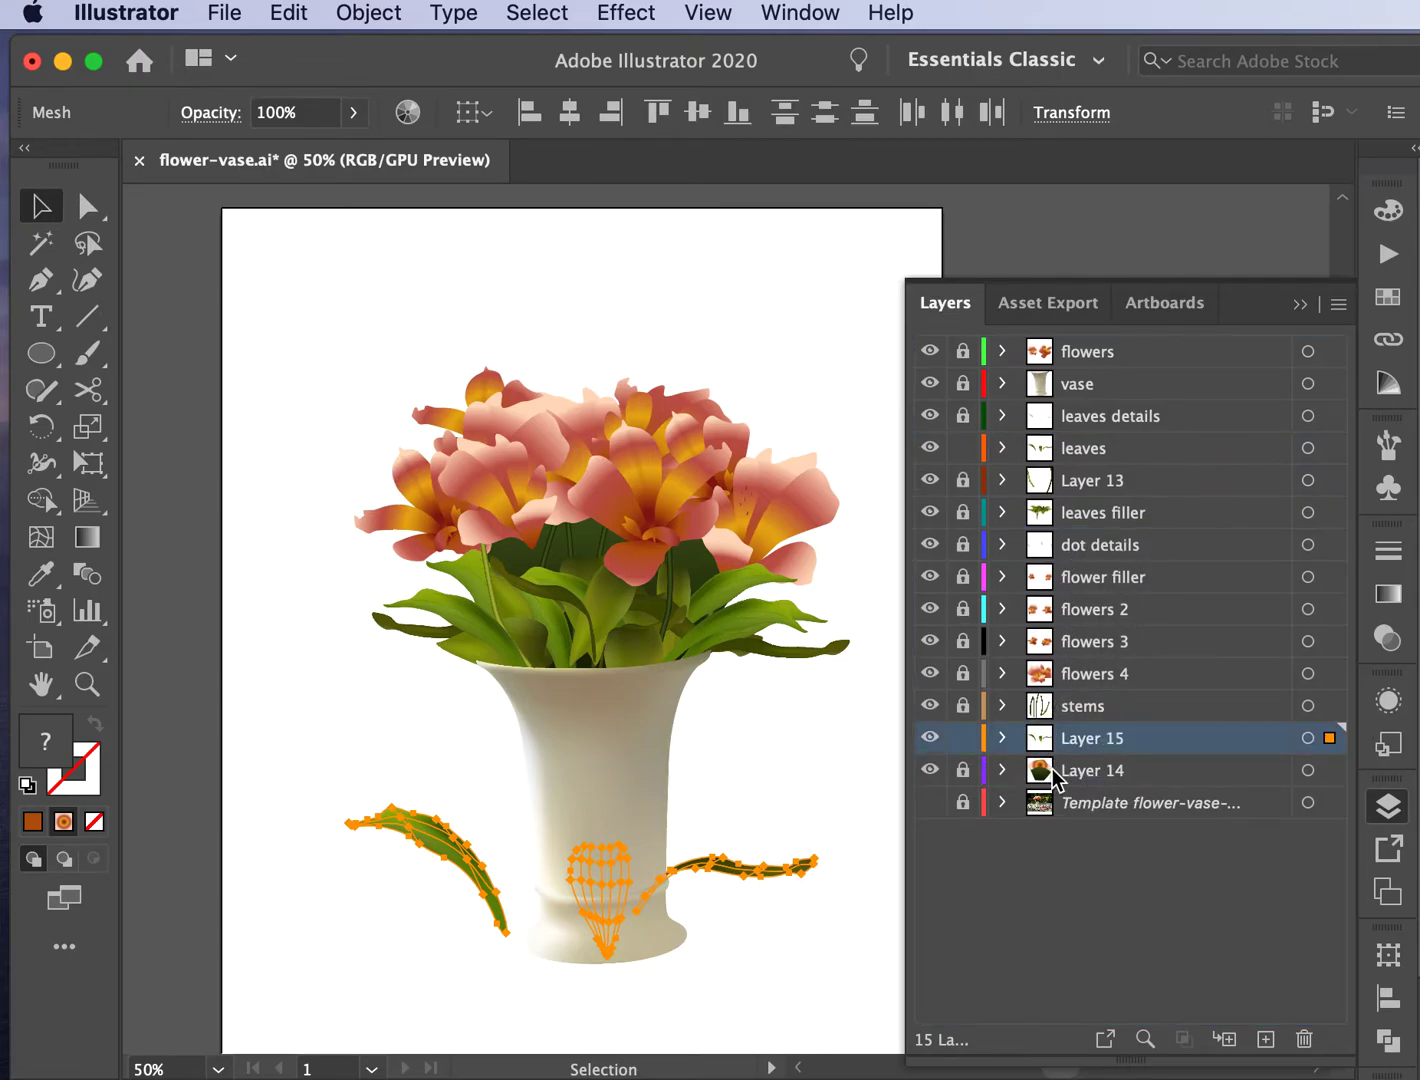
Step: Move the three leaf copies up behind the bouquet, then shift the wide and narrow copies individually toward the centre gaps
drag(736, 860, 783, 572)
click(776, 803)
drag(659, 596, 554, 545)
drag(843, 569, 734, 544)
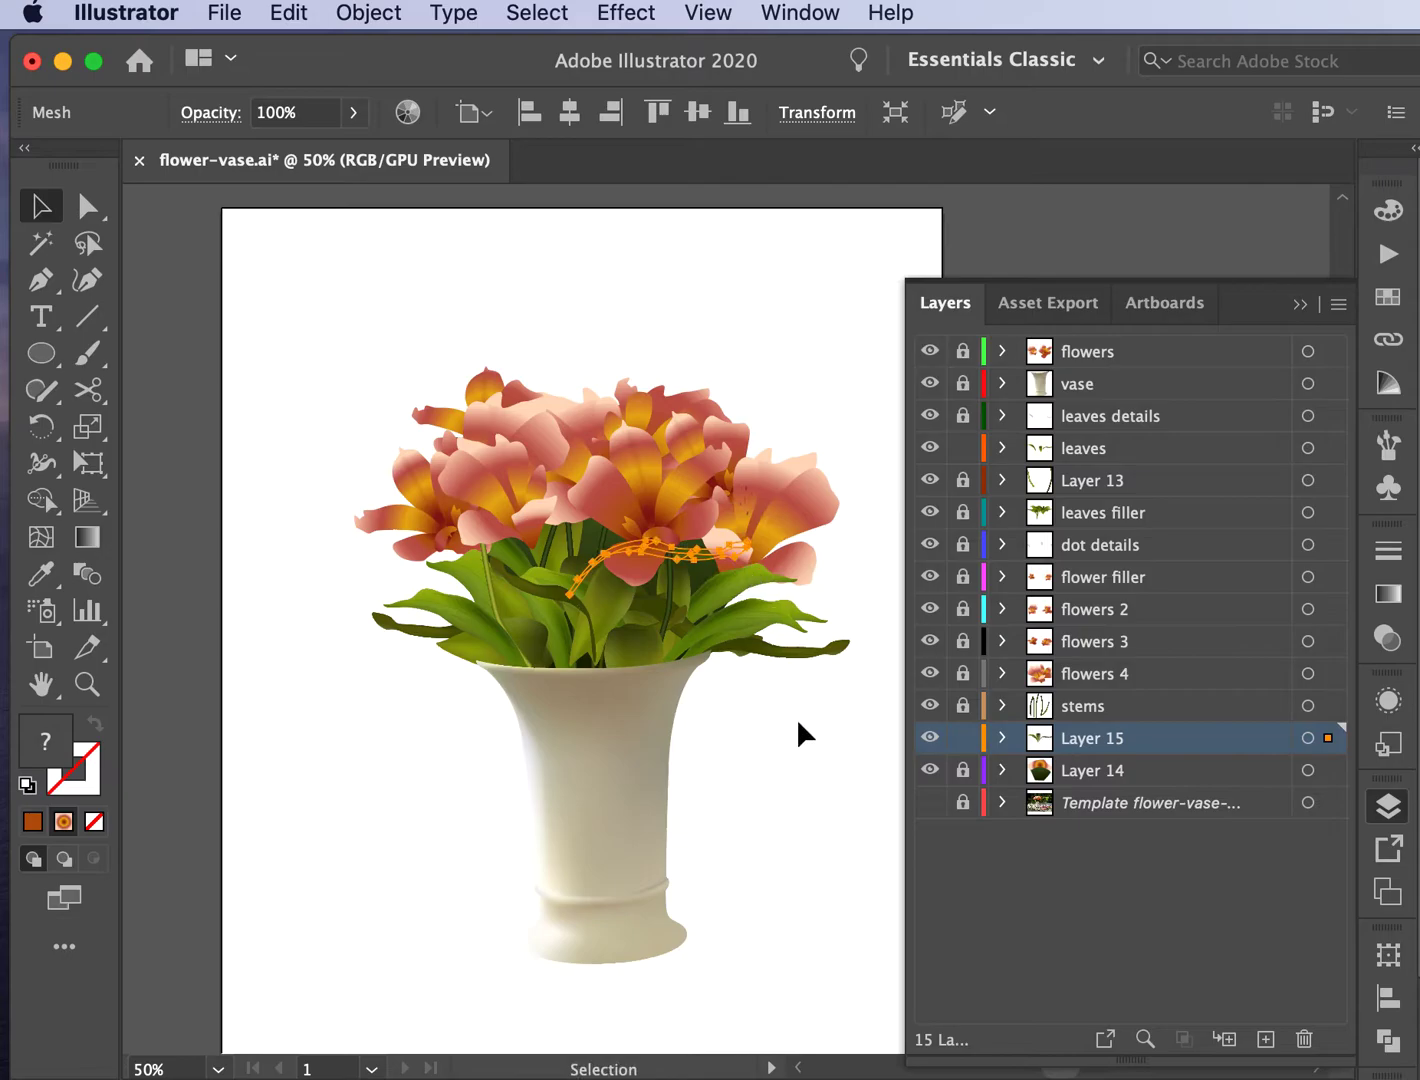
click(796, 745)
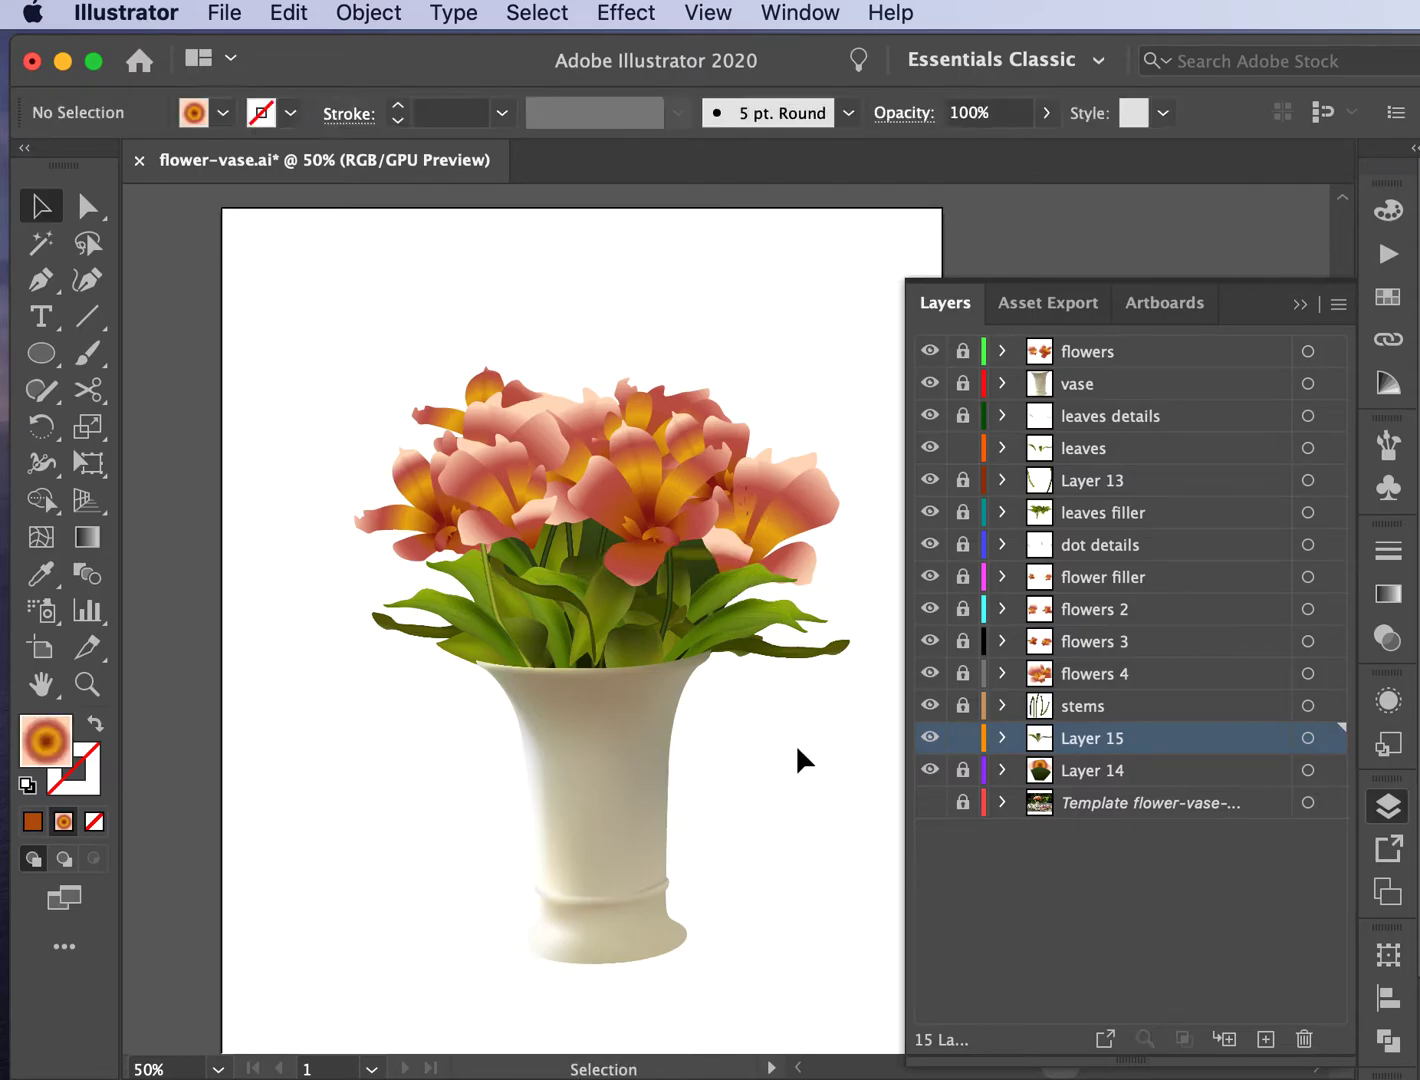
Step: Rotate the narrow leaf copy counterclockwise with Free Transform and position it rising from the vase rim behind the centre-right leaves
click(692, 564)
click(87, 461)
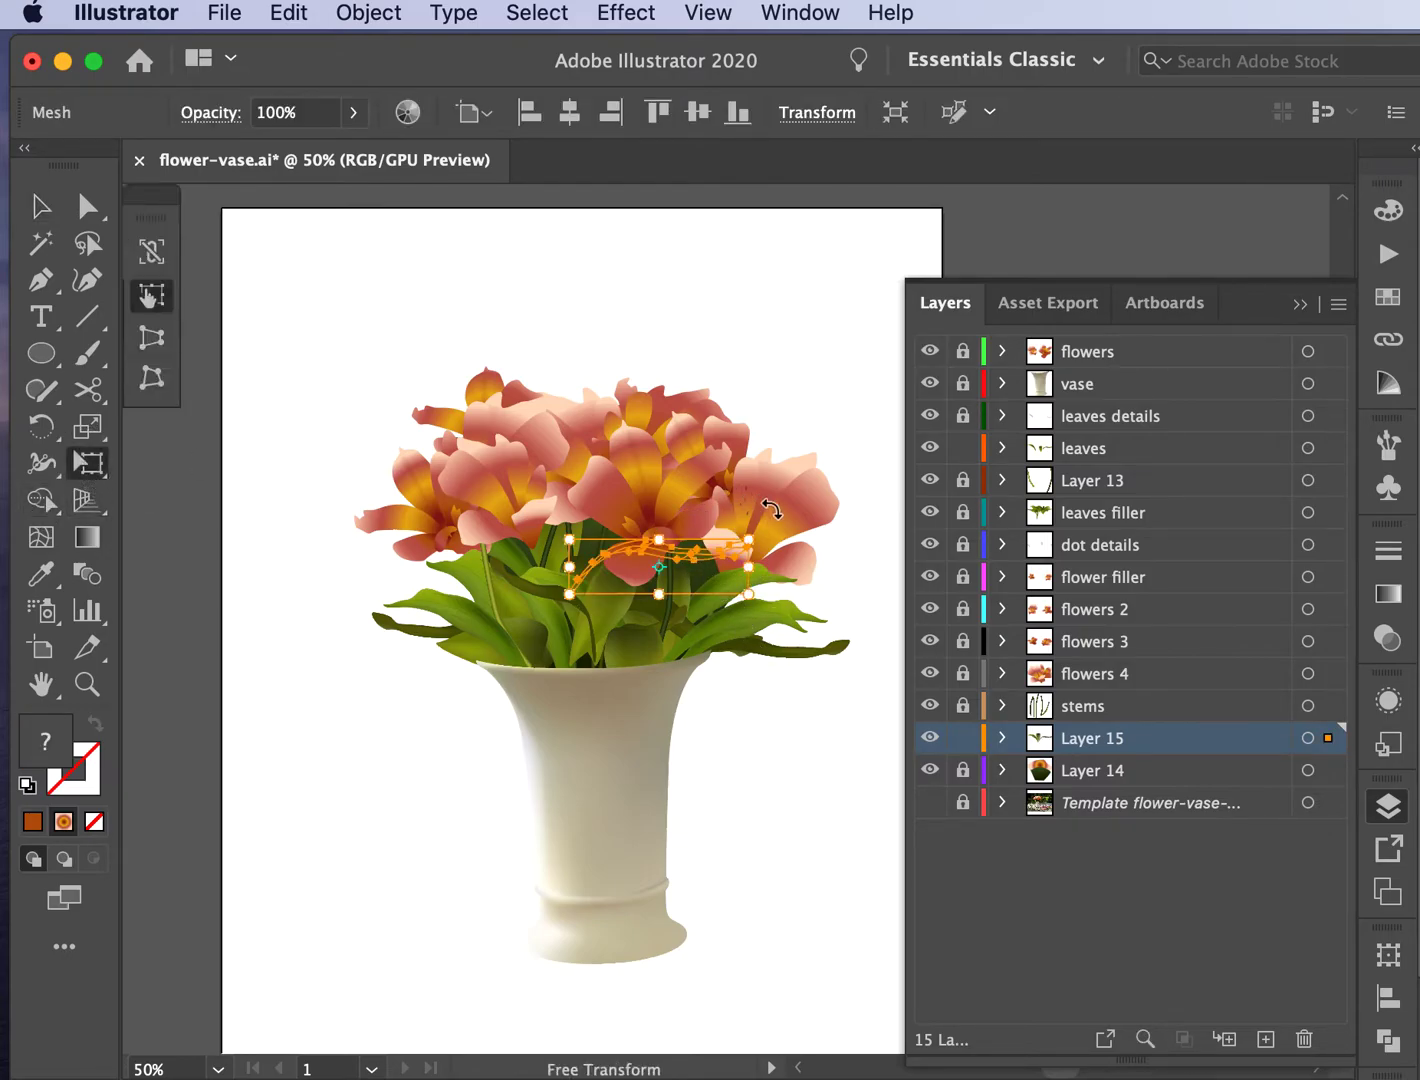
drag(777, 540, 747, 462)
drag(656, 550, 677, 584)
key(v)
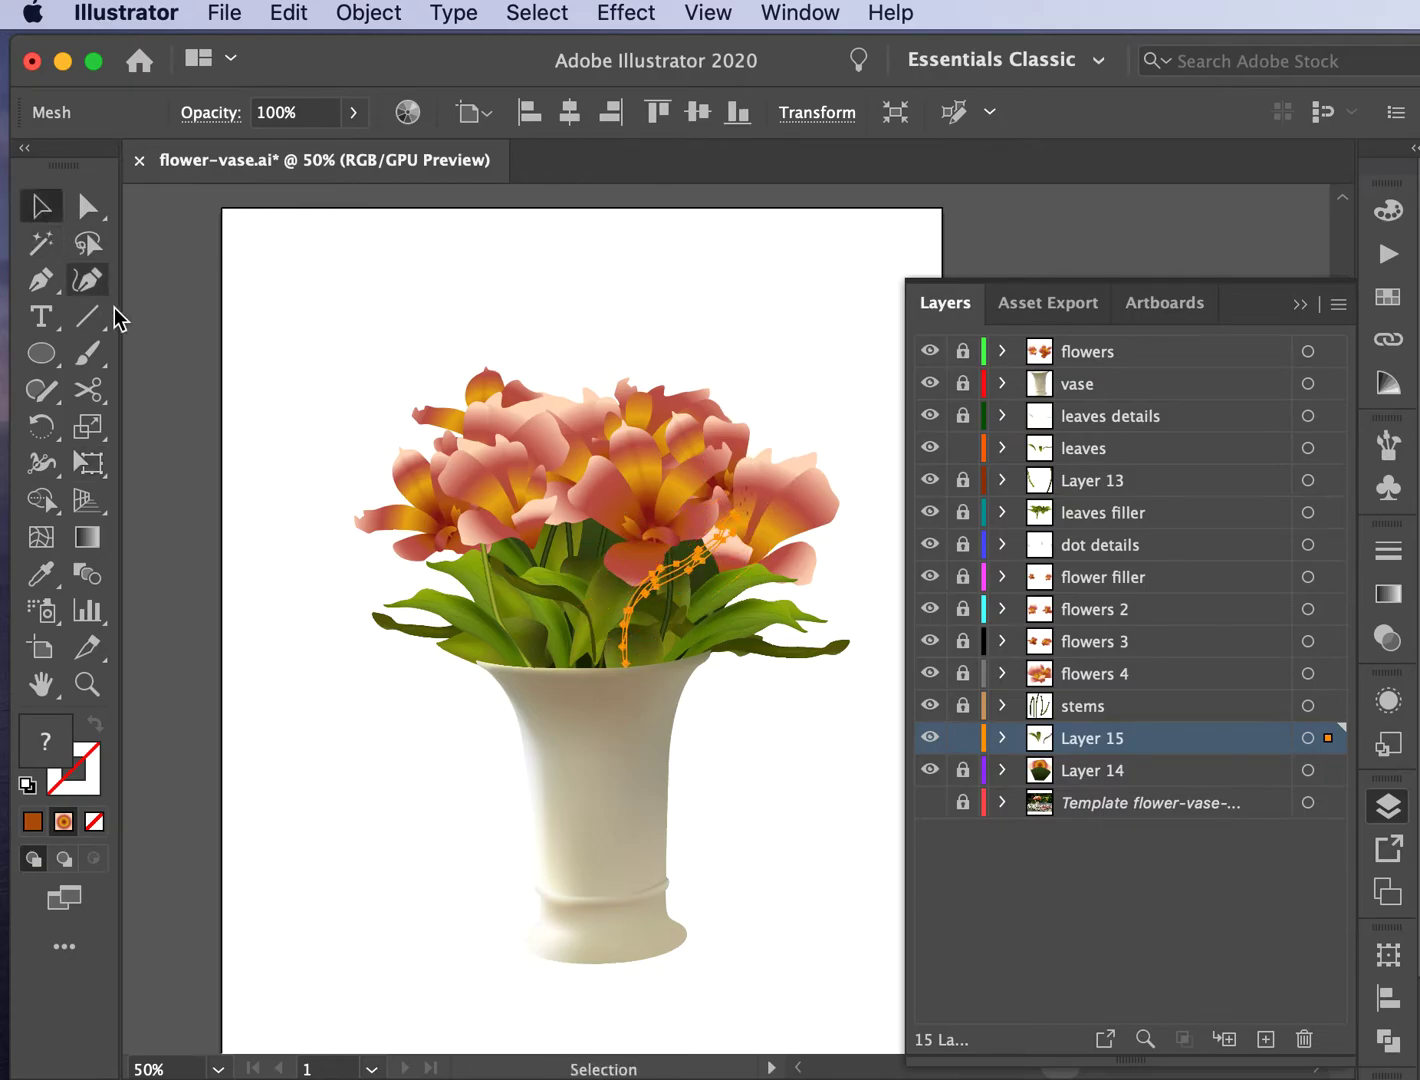
click(328, 838)
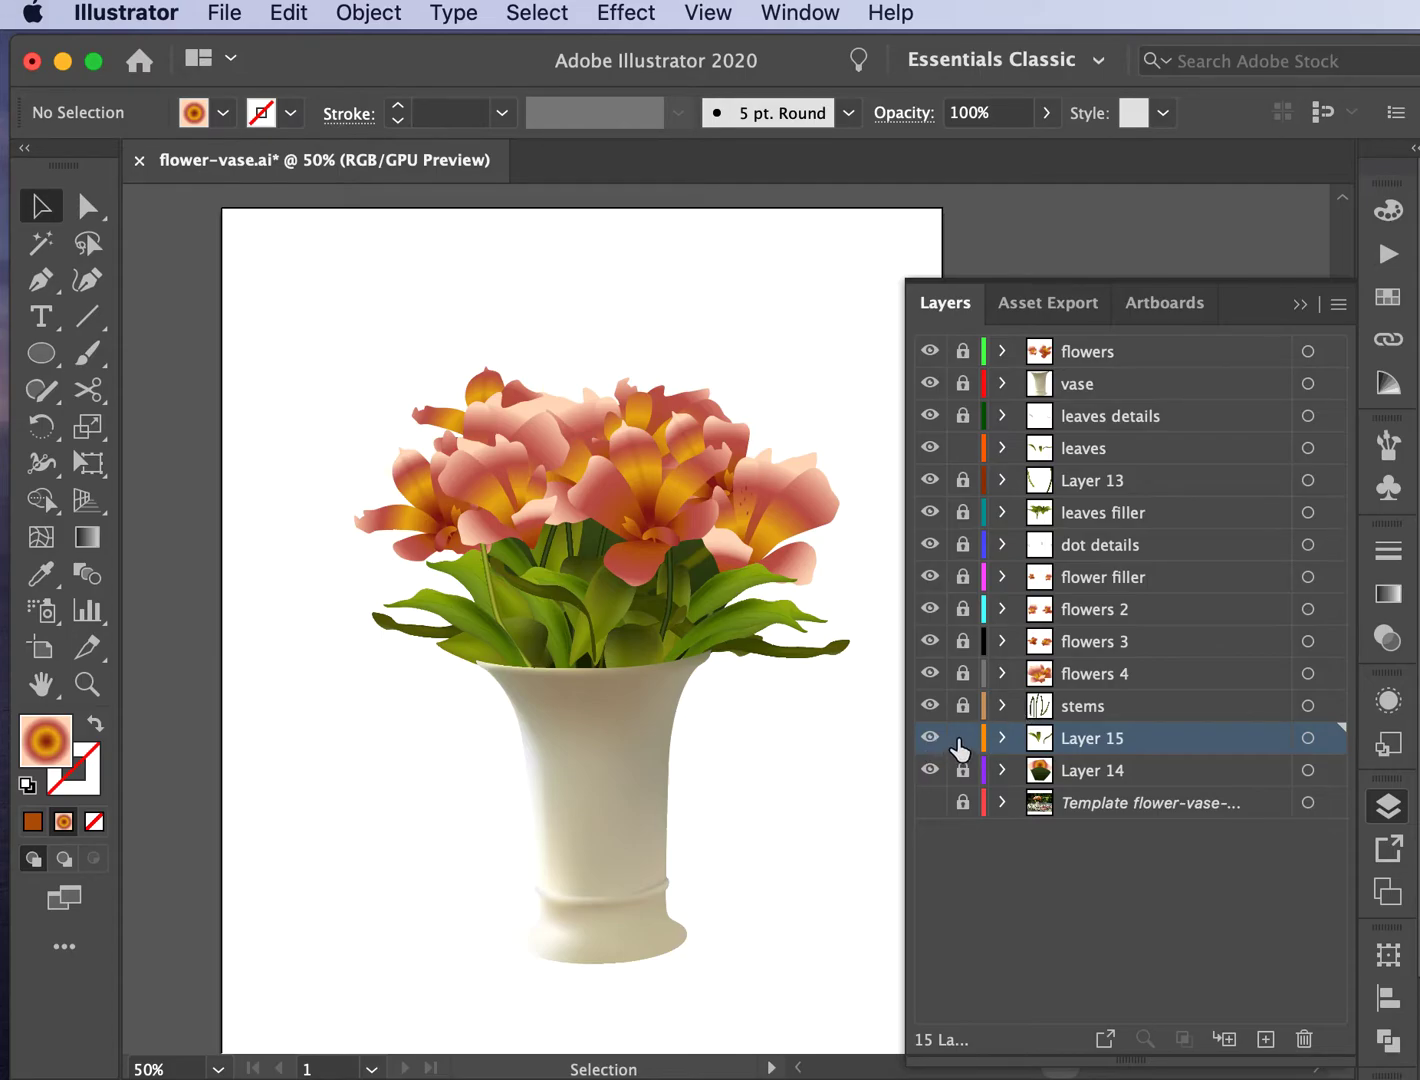
Step: Lock Layer 15 and rename Layer 14 as "filler blocks"
double_click(1095, 772)
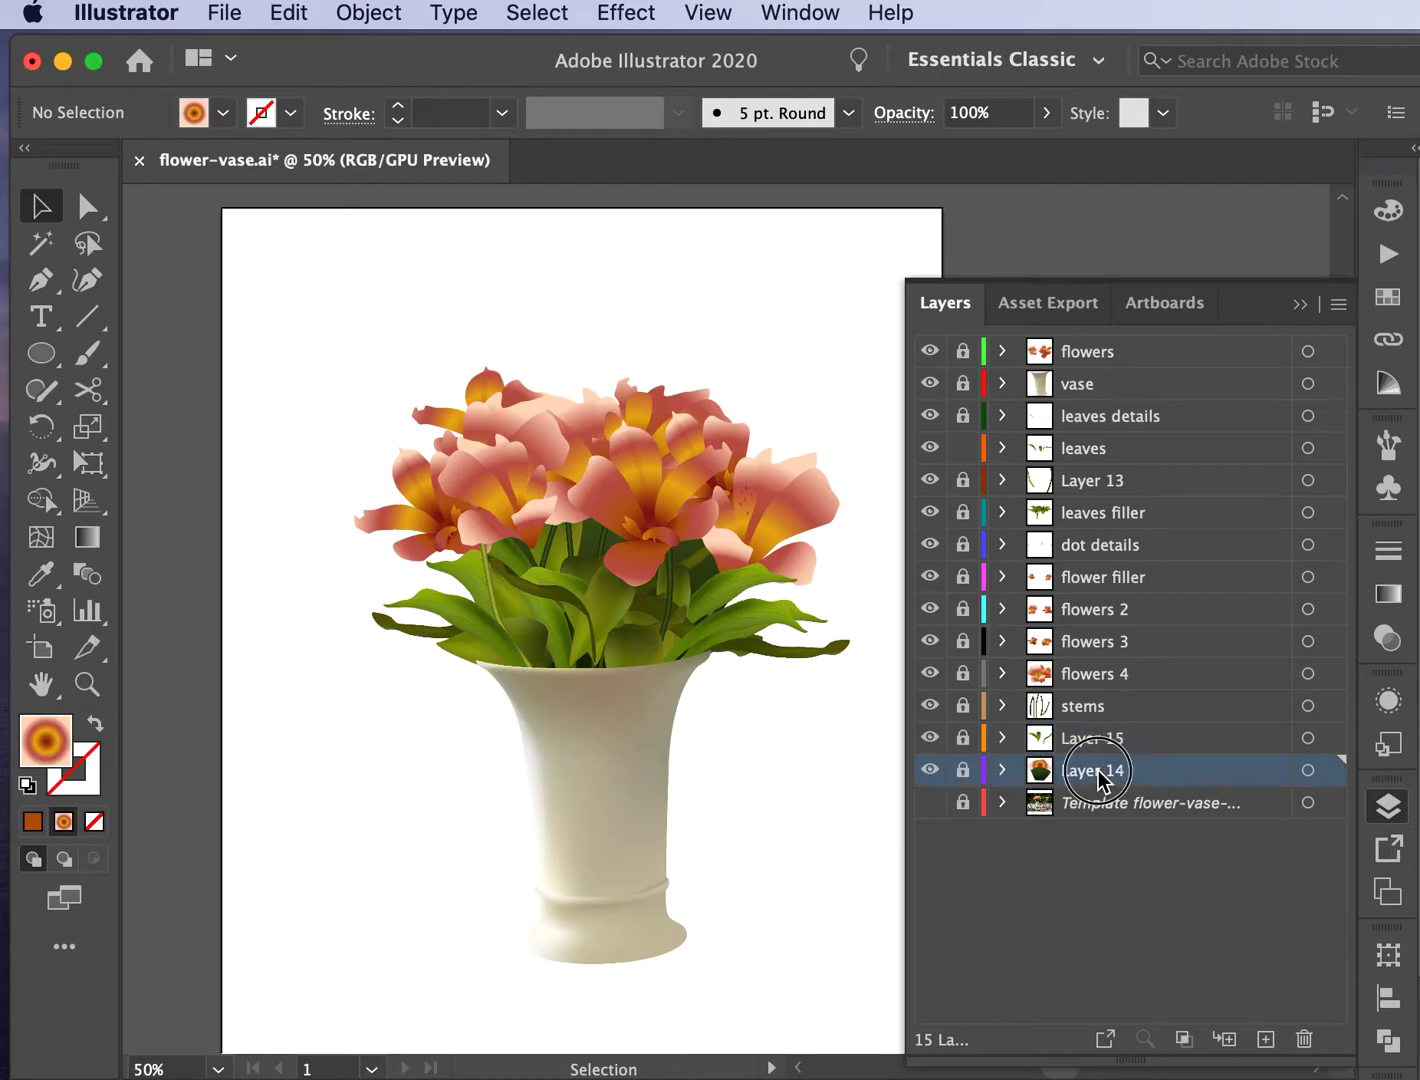
text(fl)
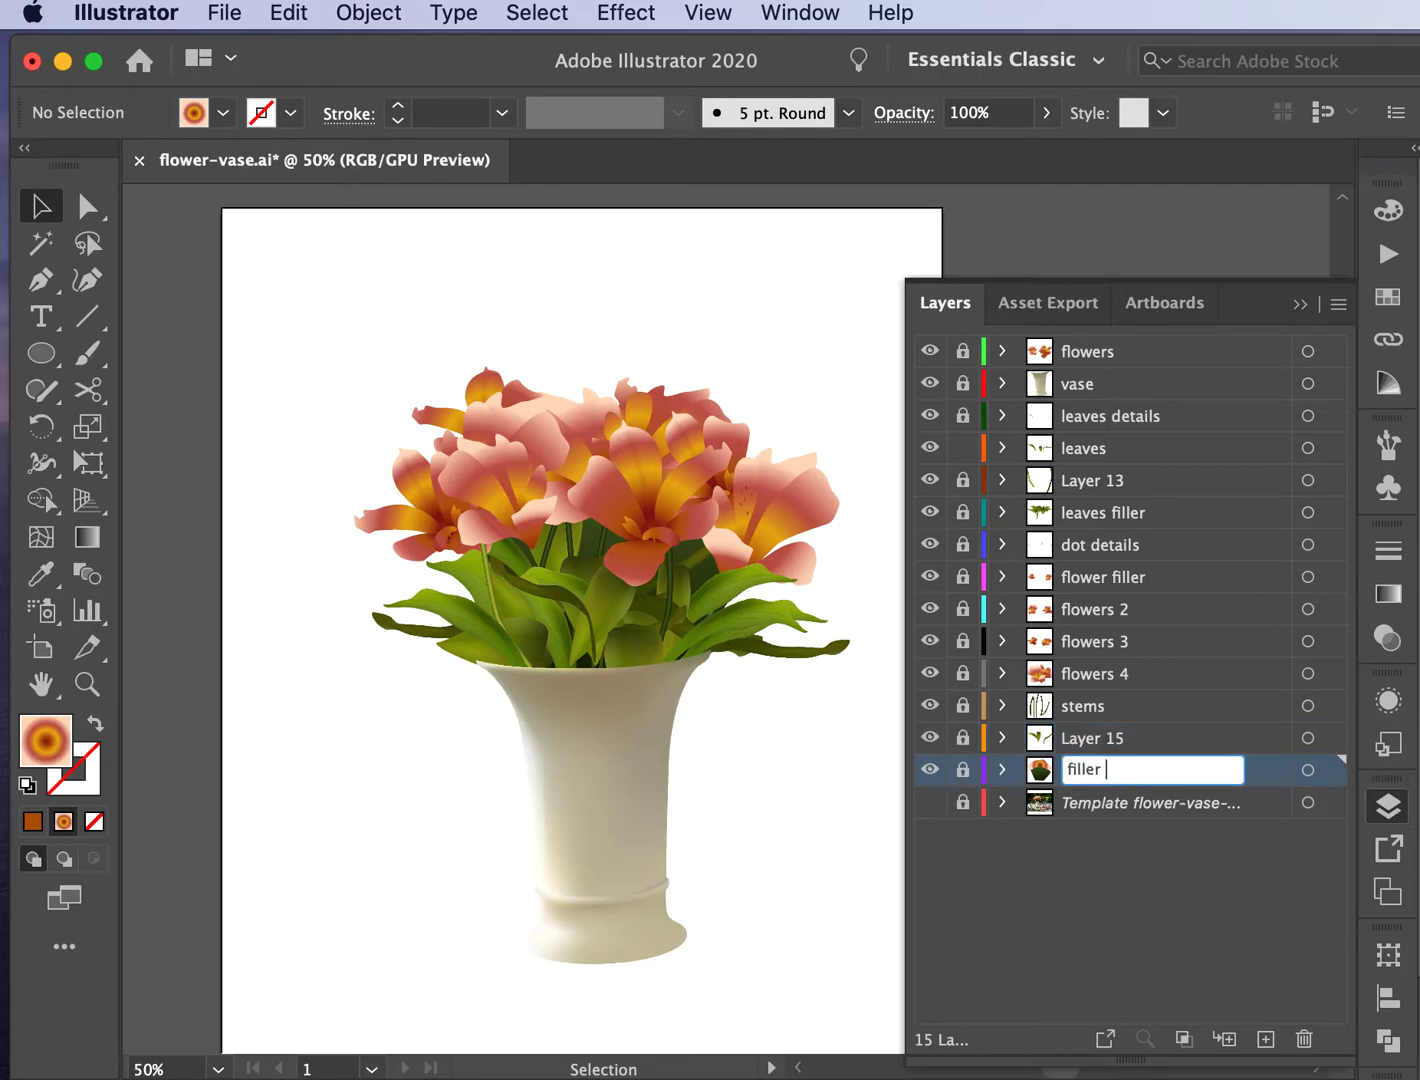
key(Return)
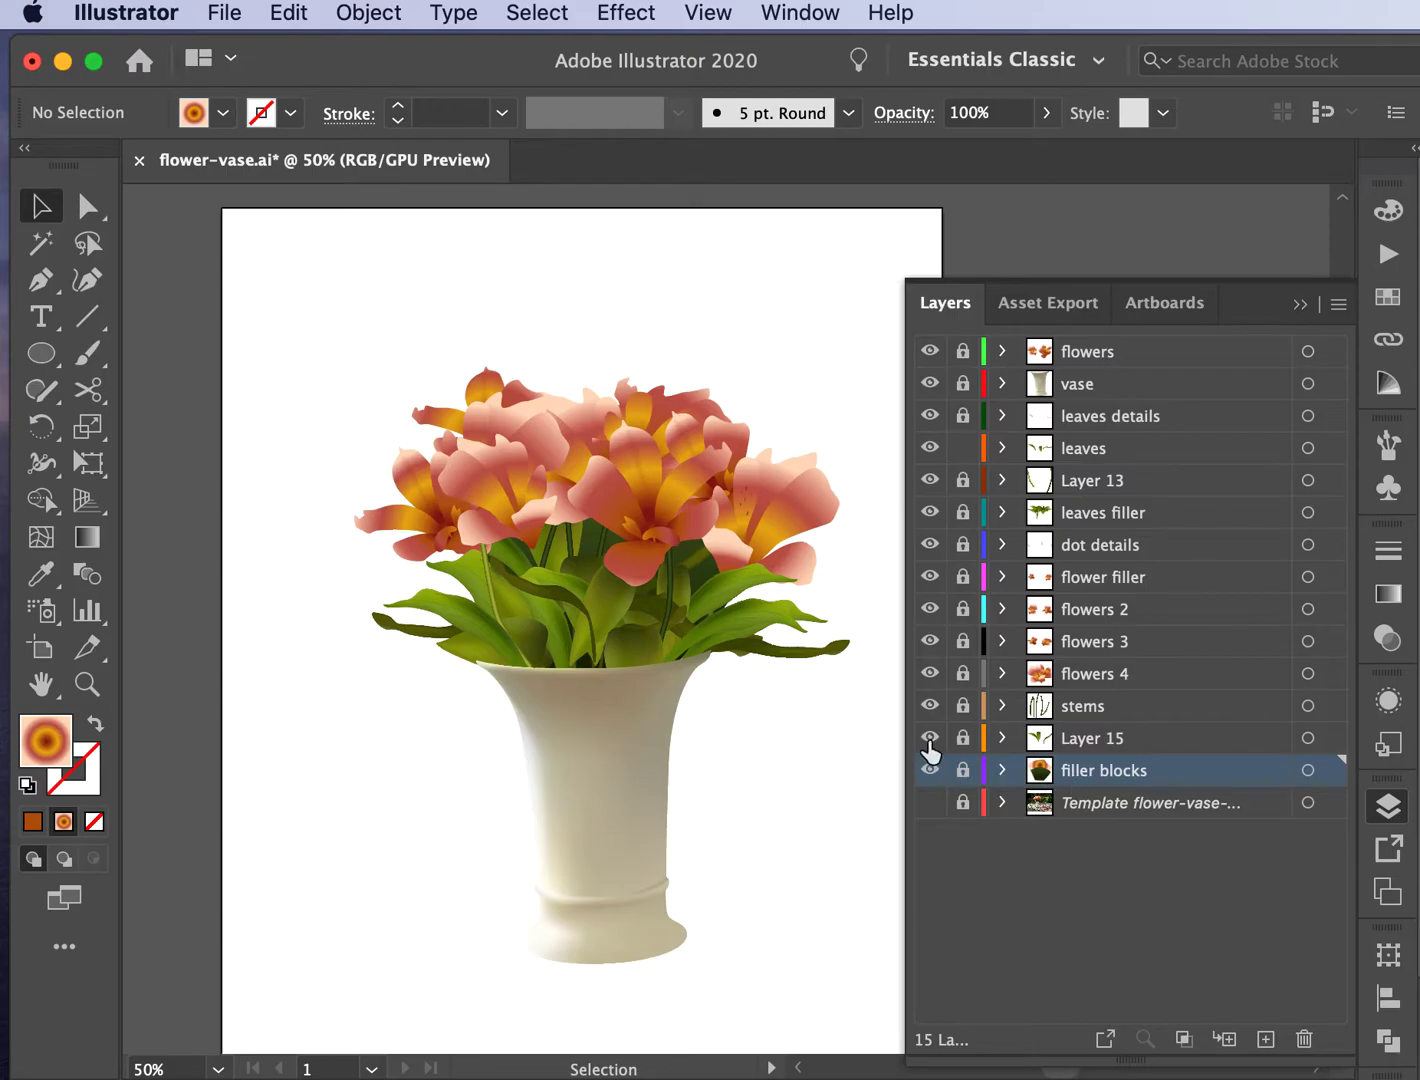
Step: Rename Layer 15 as "bonus back leaves"
double_click(1085, 739)
text(bonus)
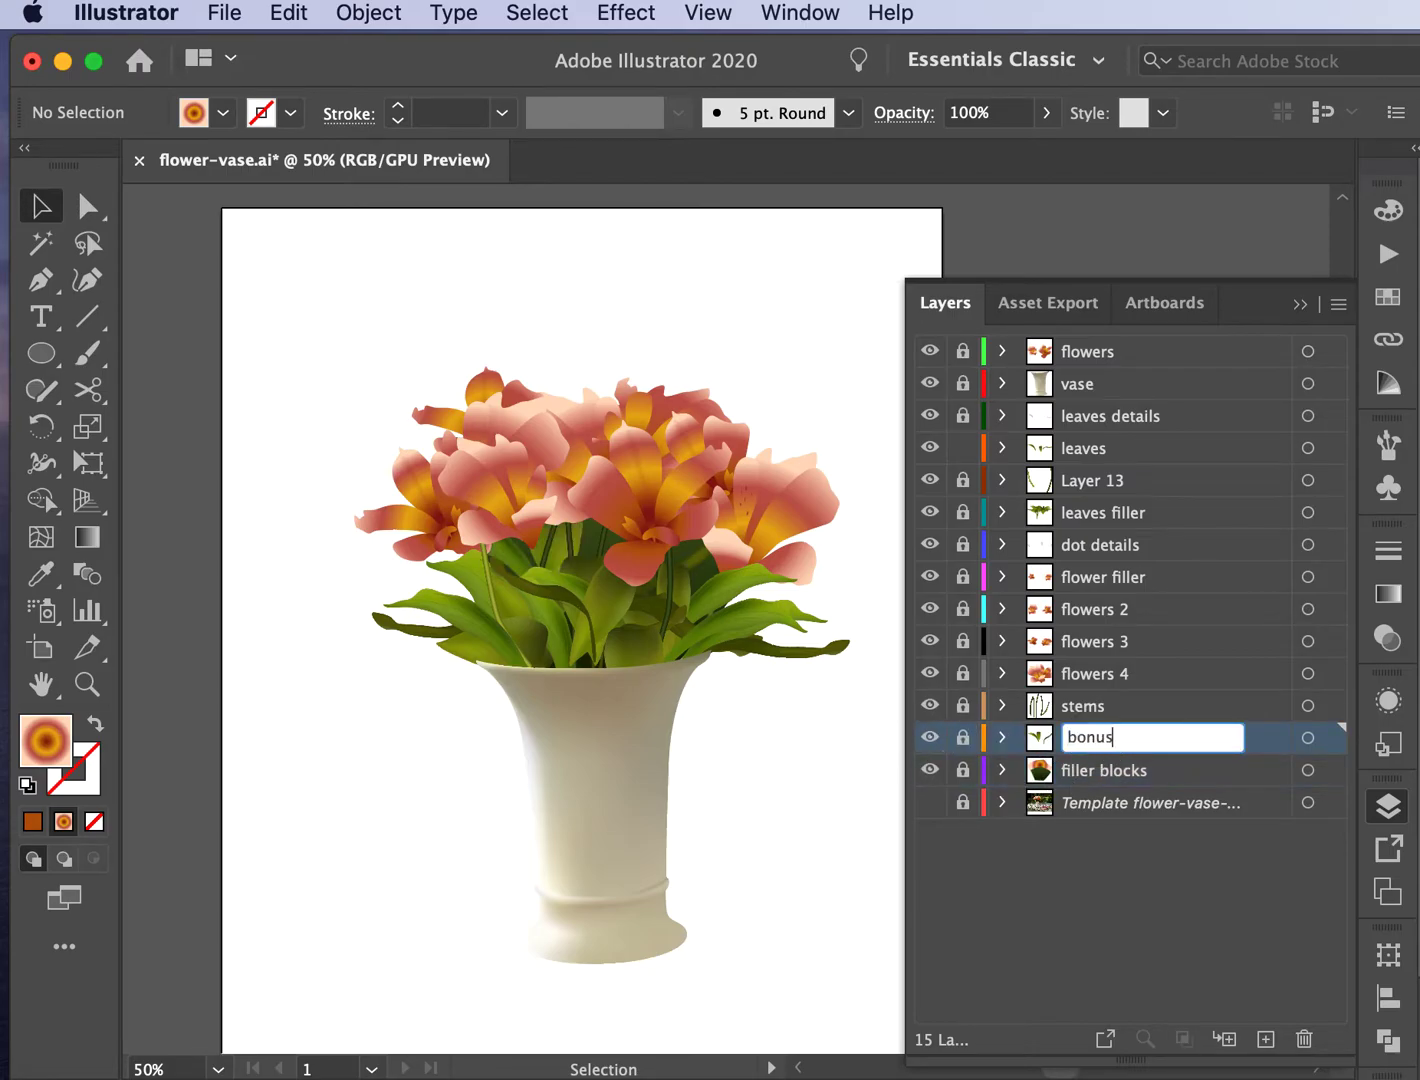
text( back leaves)
key(Return)
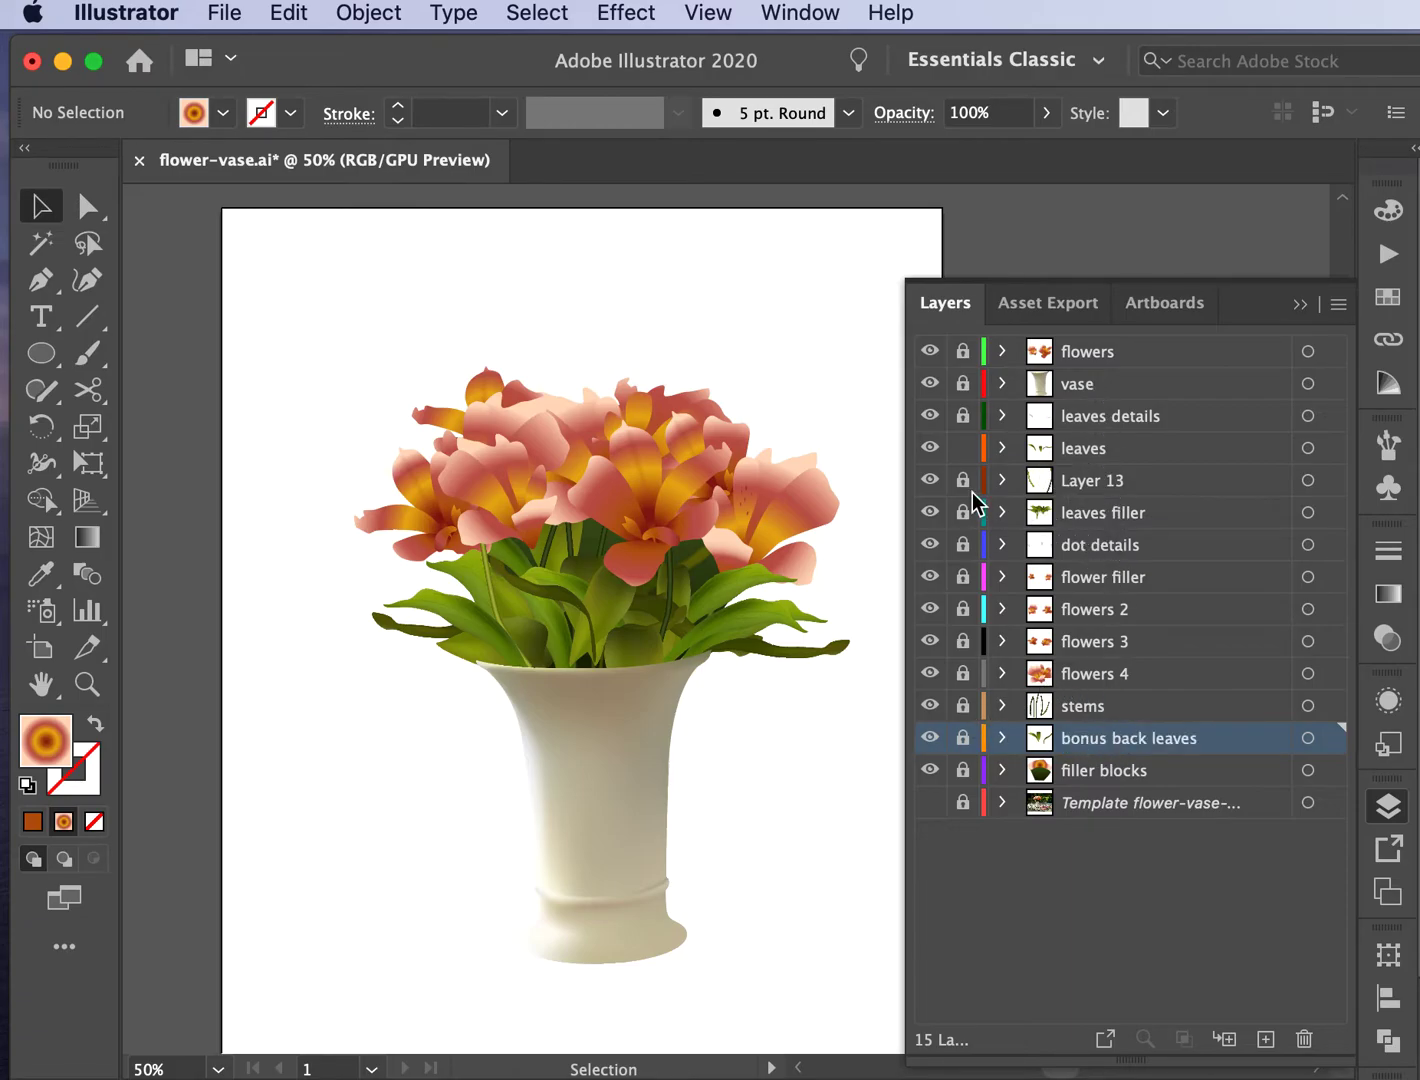
Step: Check what Layer 13 contains by toggling its visibility, and rename it as "front stems"
click(931, 482)
click(931, 482)
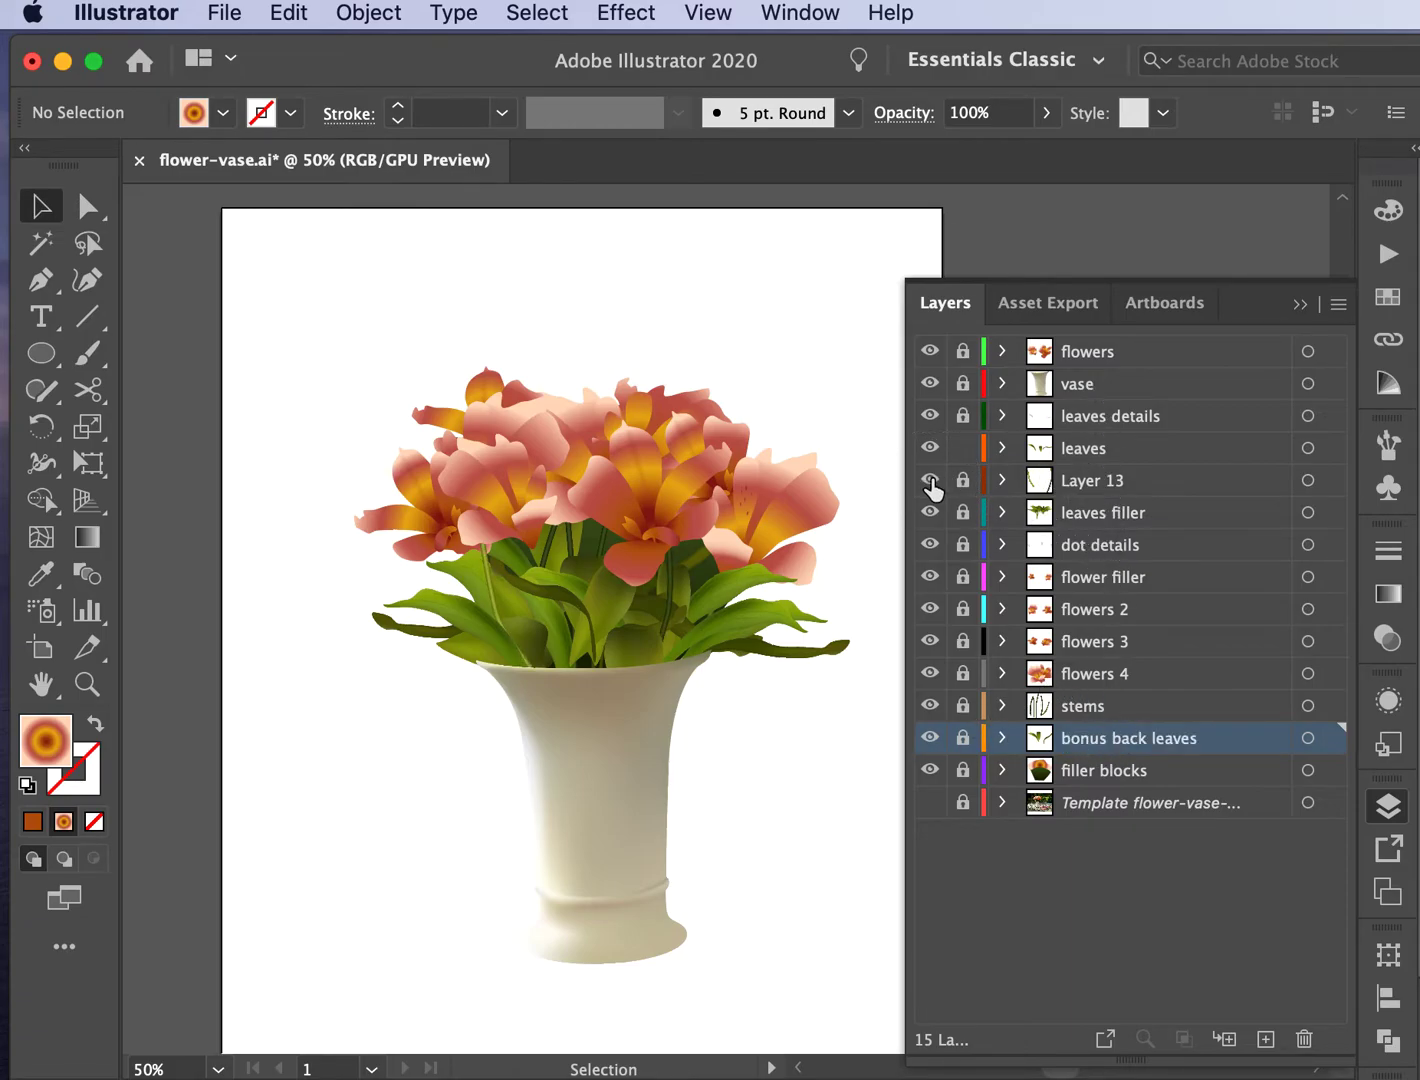
double_click(1083, 482)
text(front stems)
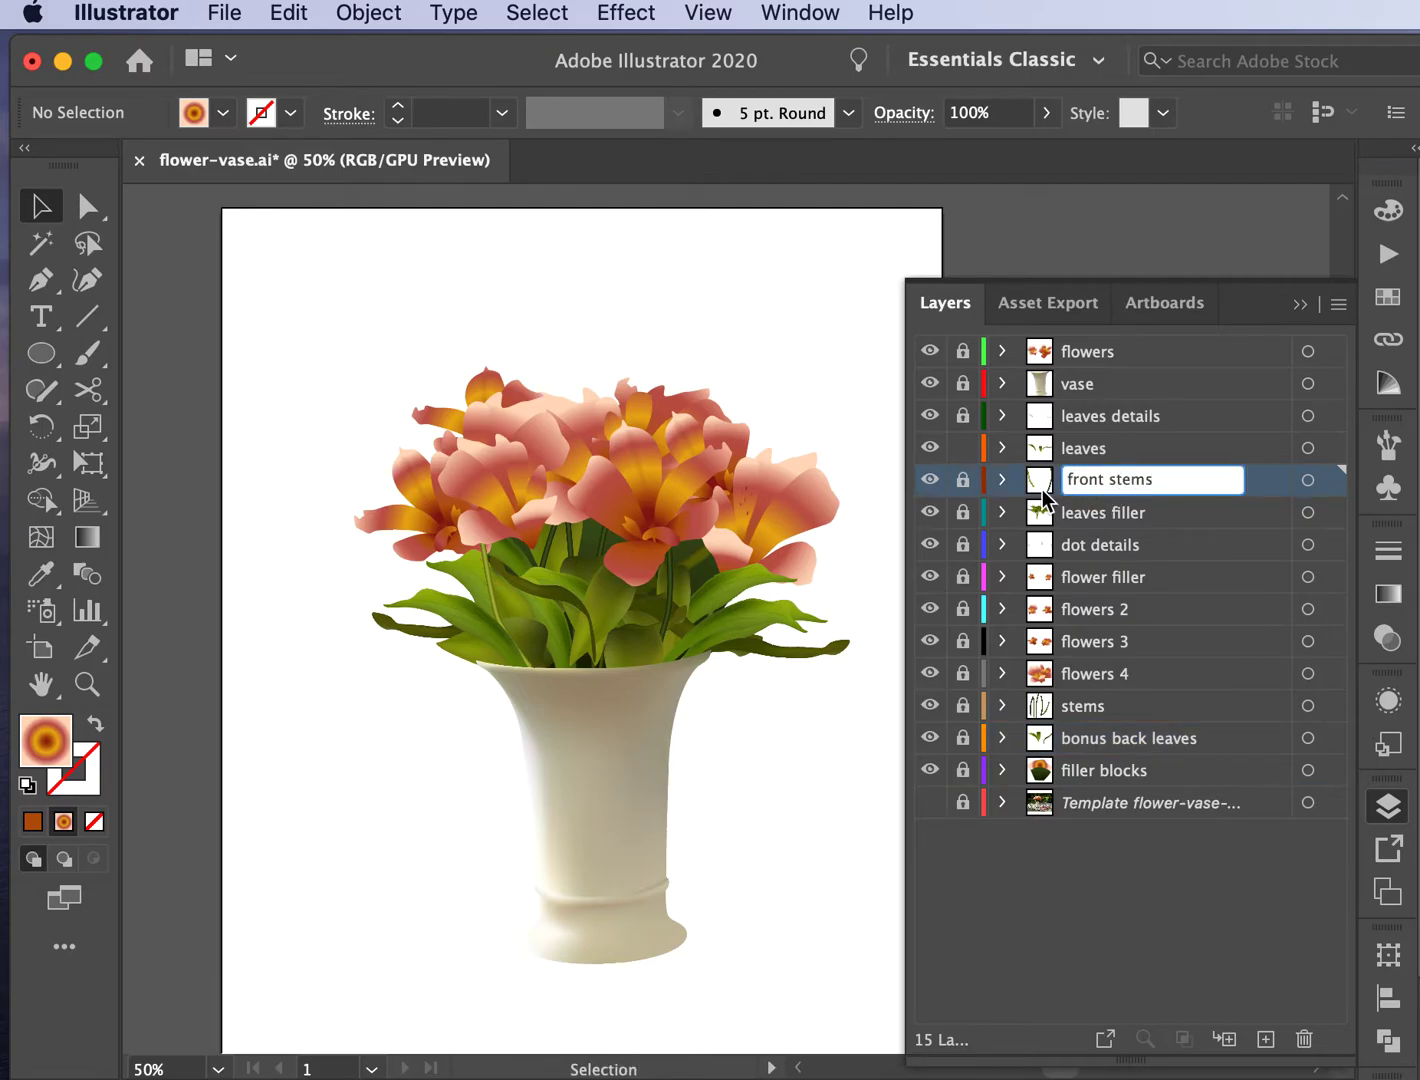
key(Return)
Step: Toggle the visibility of the layers from front stems up to flowers to check their contents, and lock the leaves layer
click(930, 481)
click(930, 481)
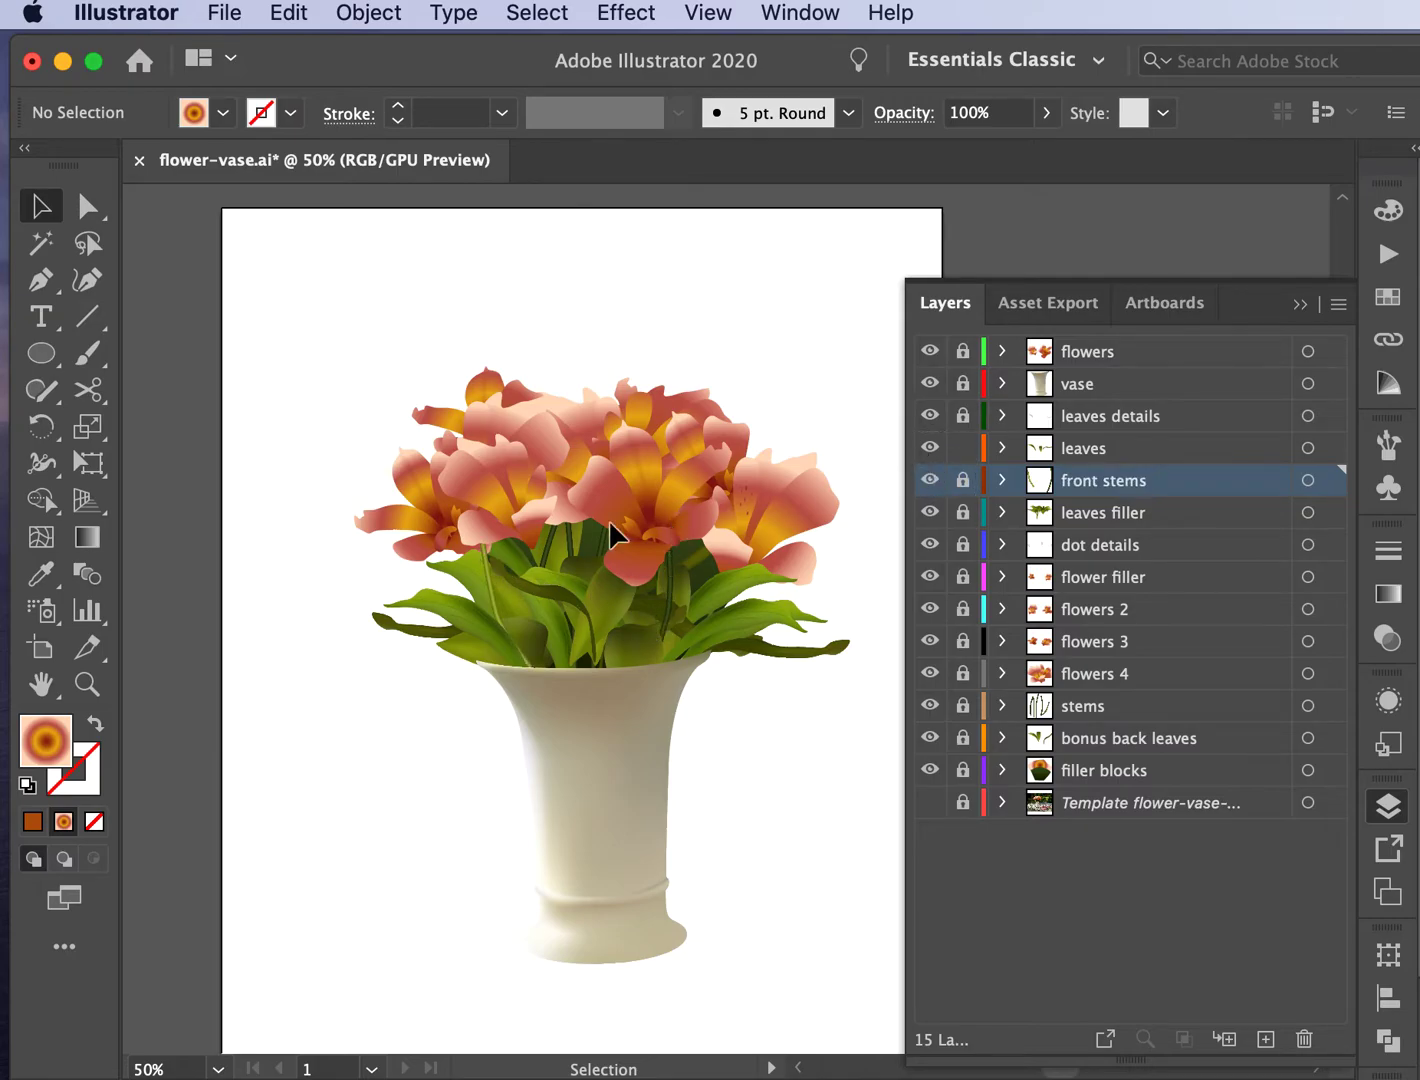
click(929, 449)
click(930, 450)
click(928, 415)
click(929, 416)
click(928, 383)
click(928, 384)
click(928, 357)
click(928, 356)
Step: Collapse the layer list to view the whole illustration and save the file
scroll(780, 597, down, 3)
scroll(780, 597, right, 4)
click(1303, 304)
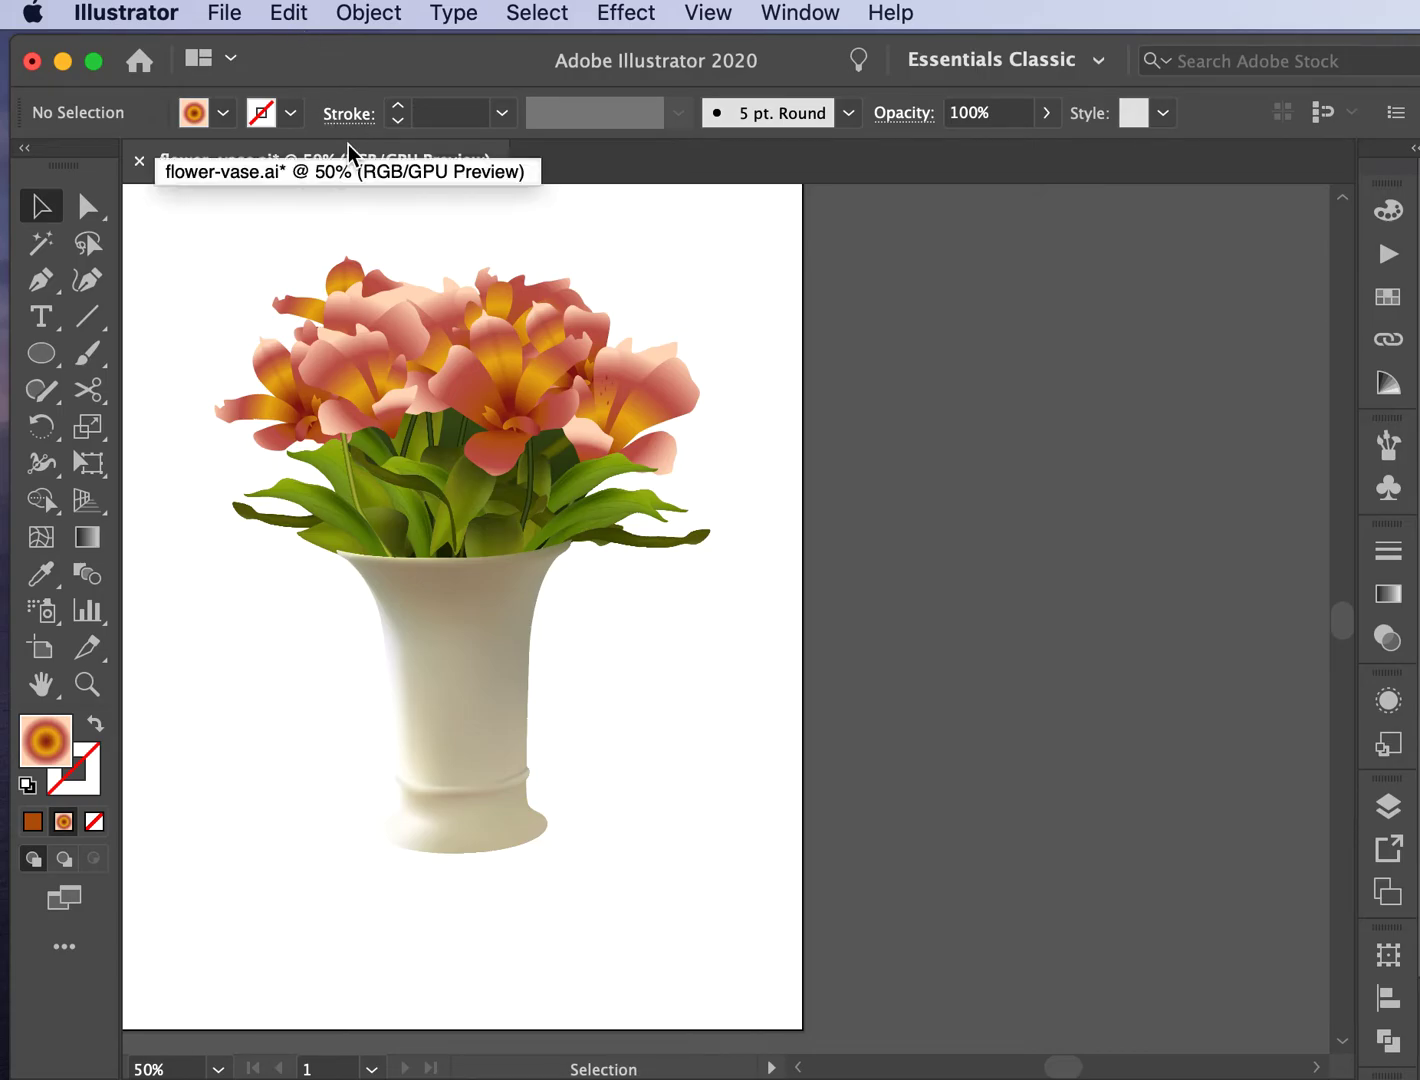
key(super+s)
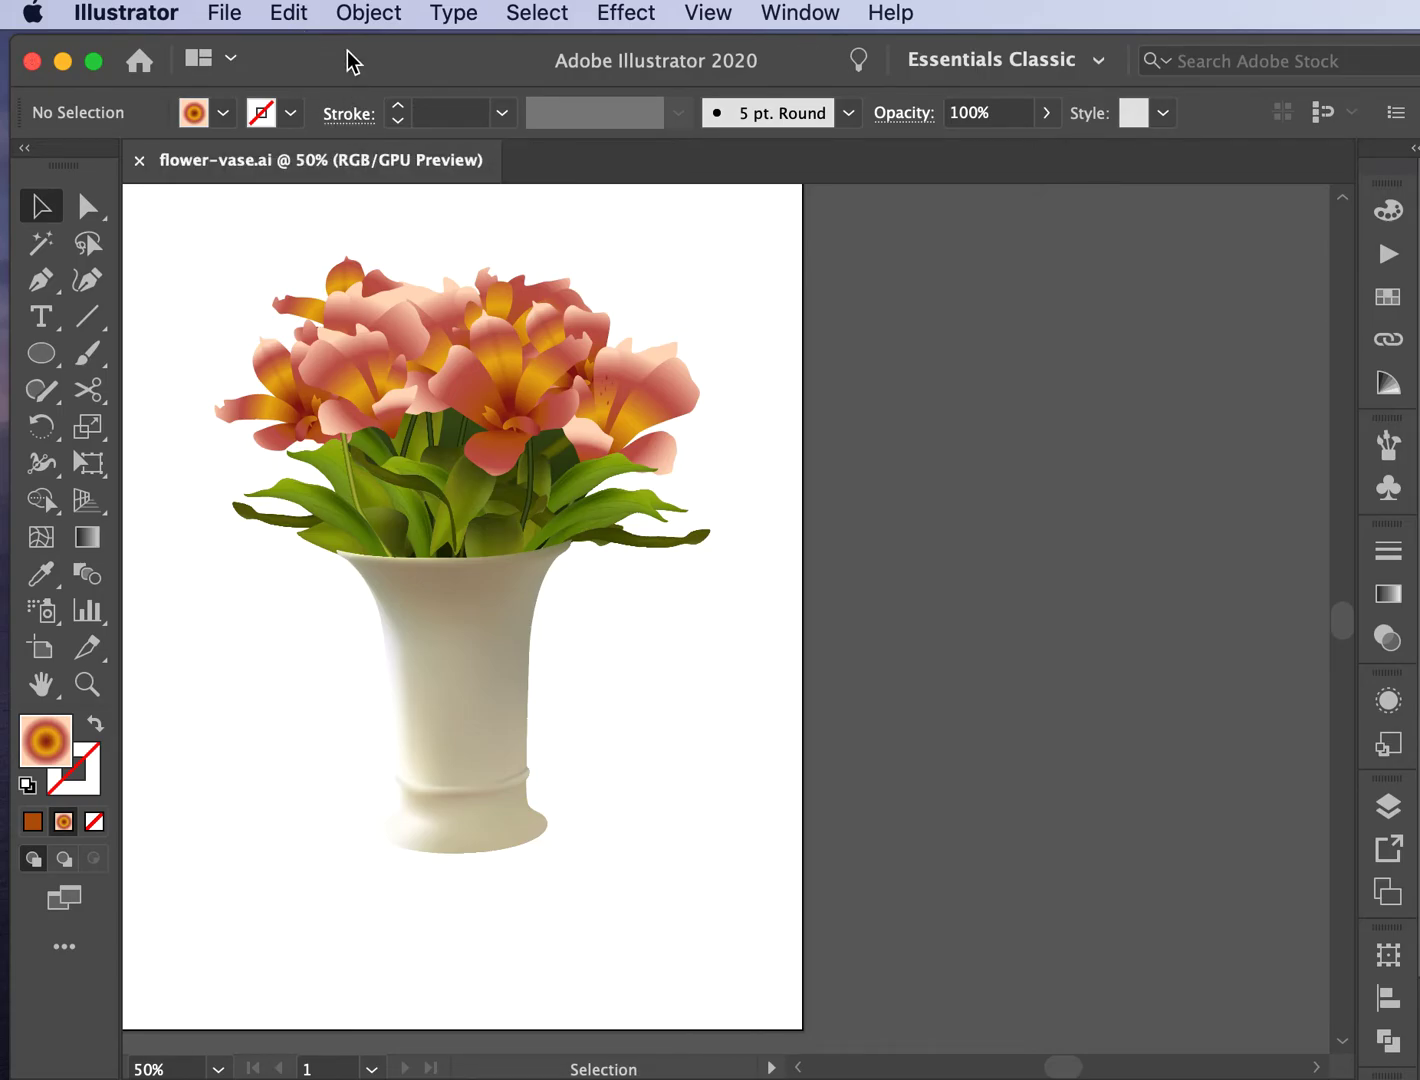
Step: Show the template photo and create a new layer named "shadow" directly above the template layer
click(1388, 807)
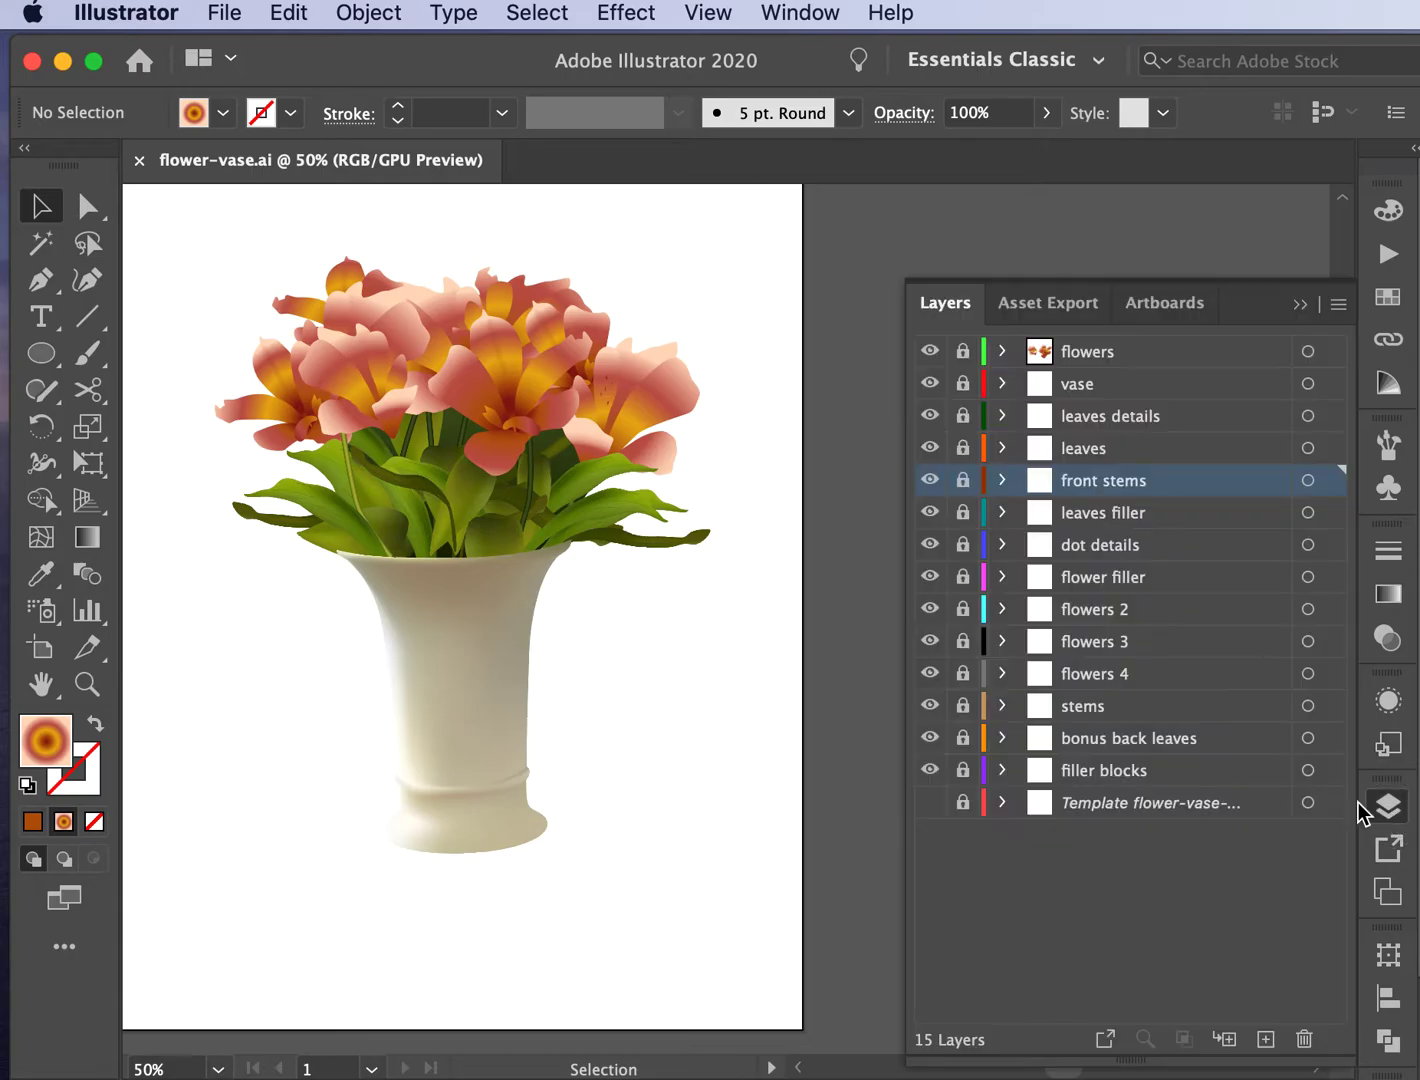
click(929, 804)
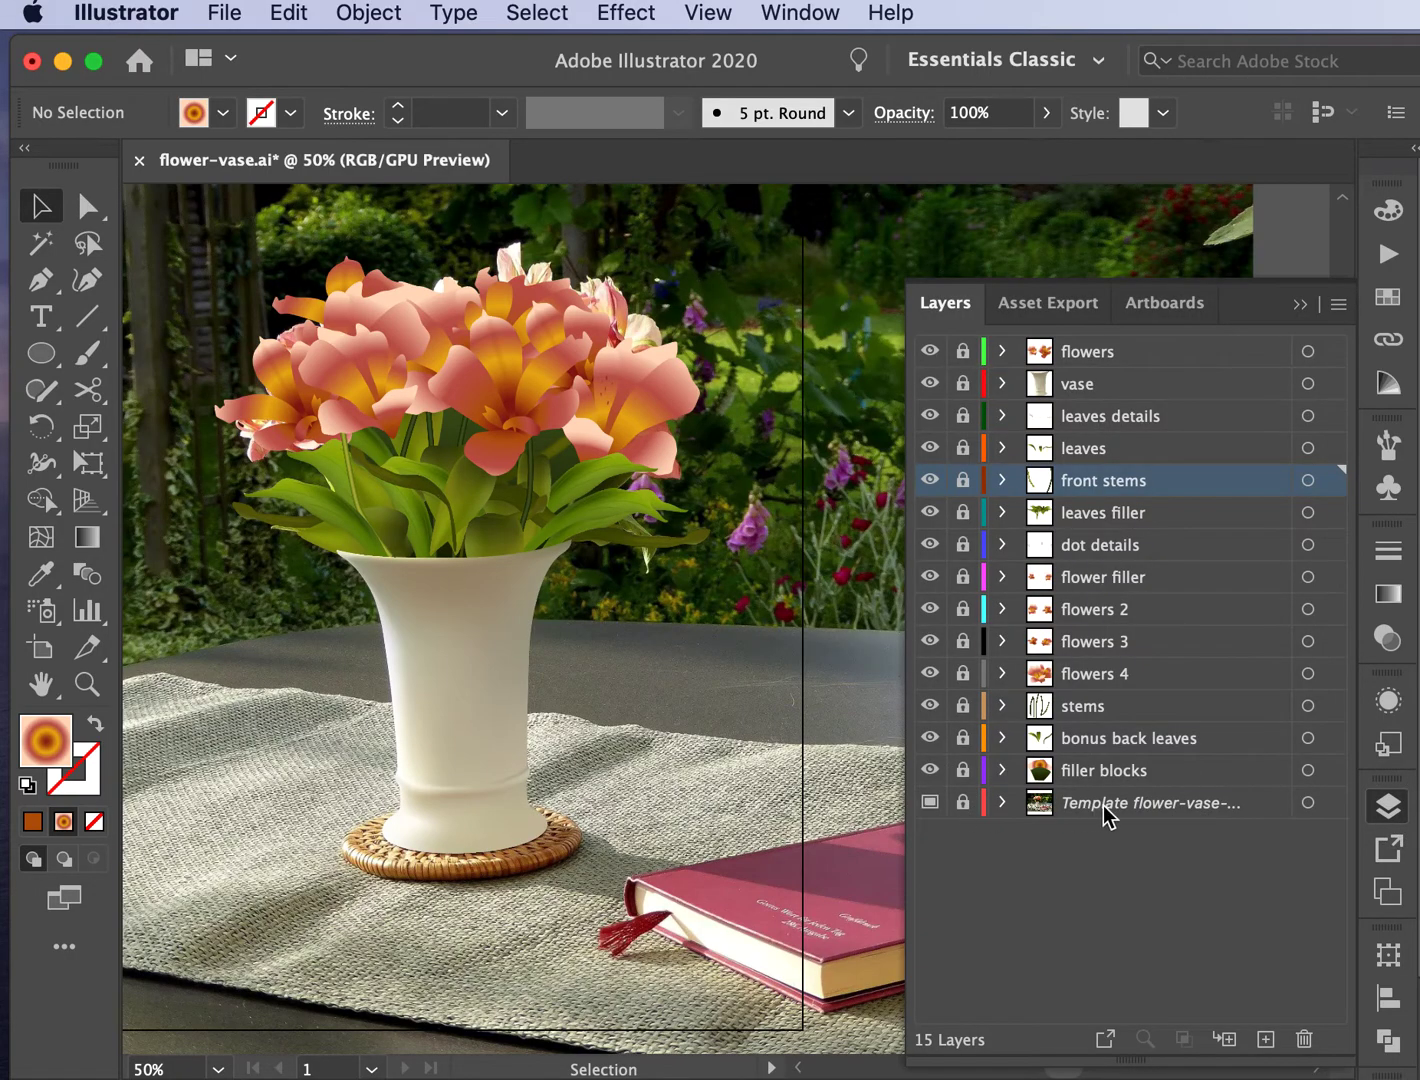
click(1106, 808)
click(1265, 1040)
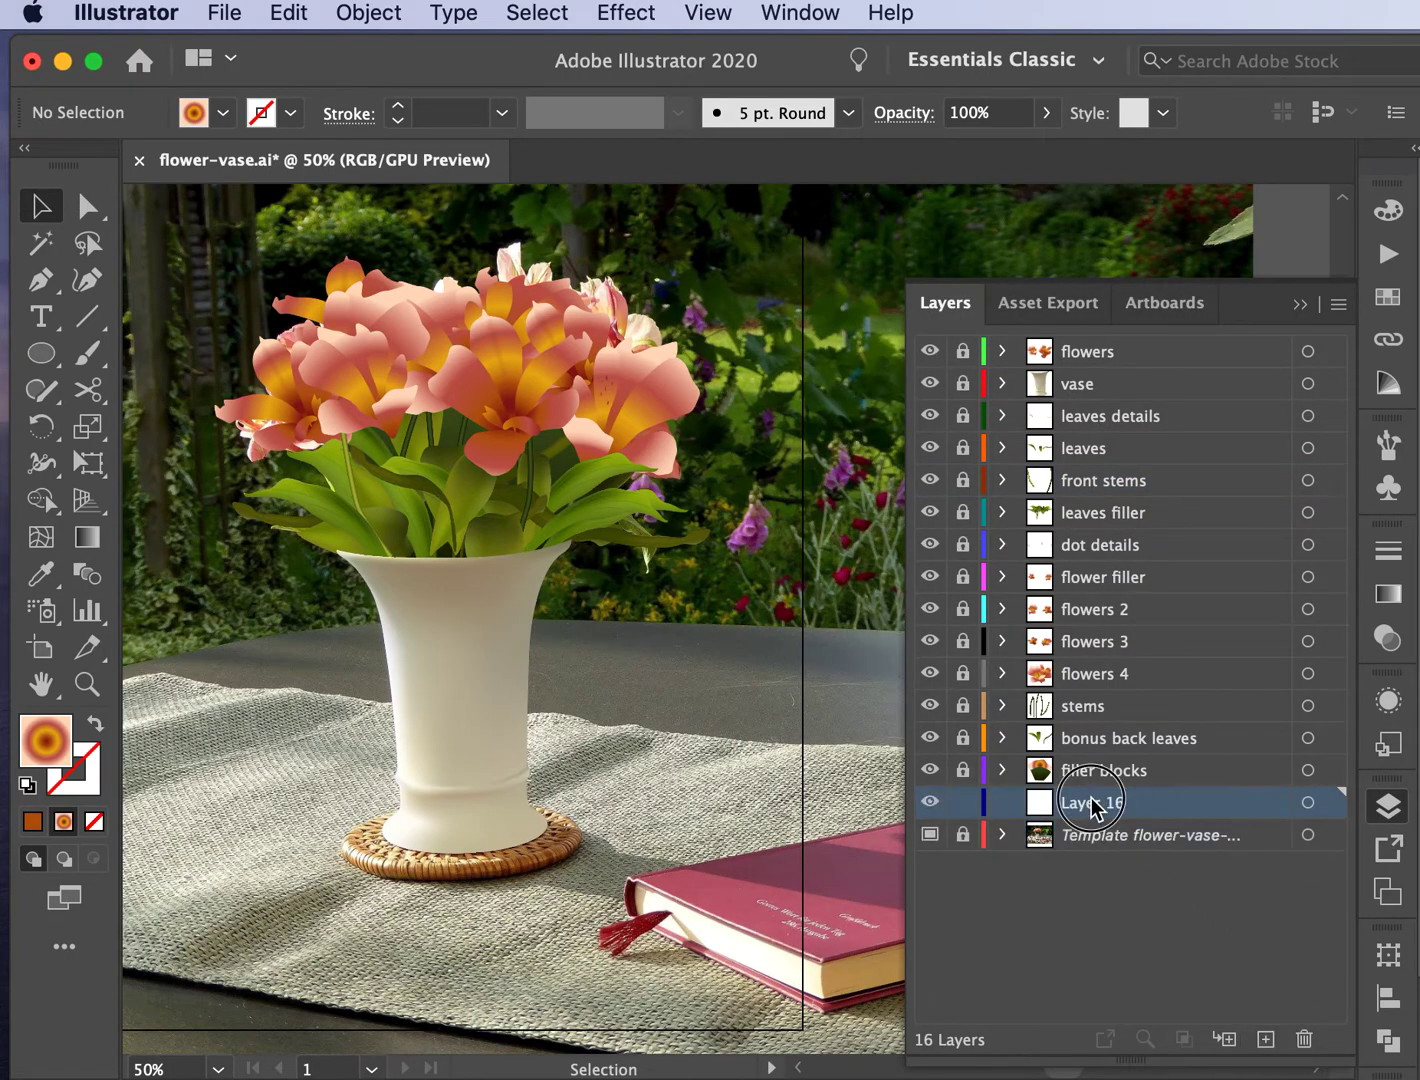
double_click(1093, 805)
text(shadow)
key(Return)
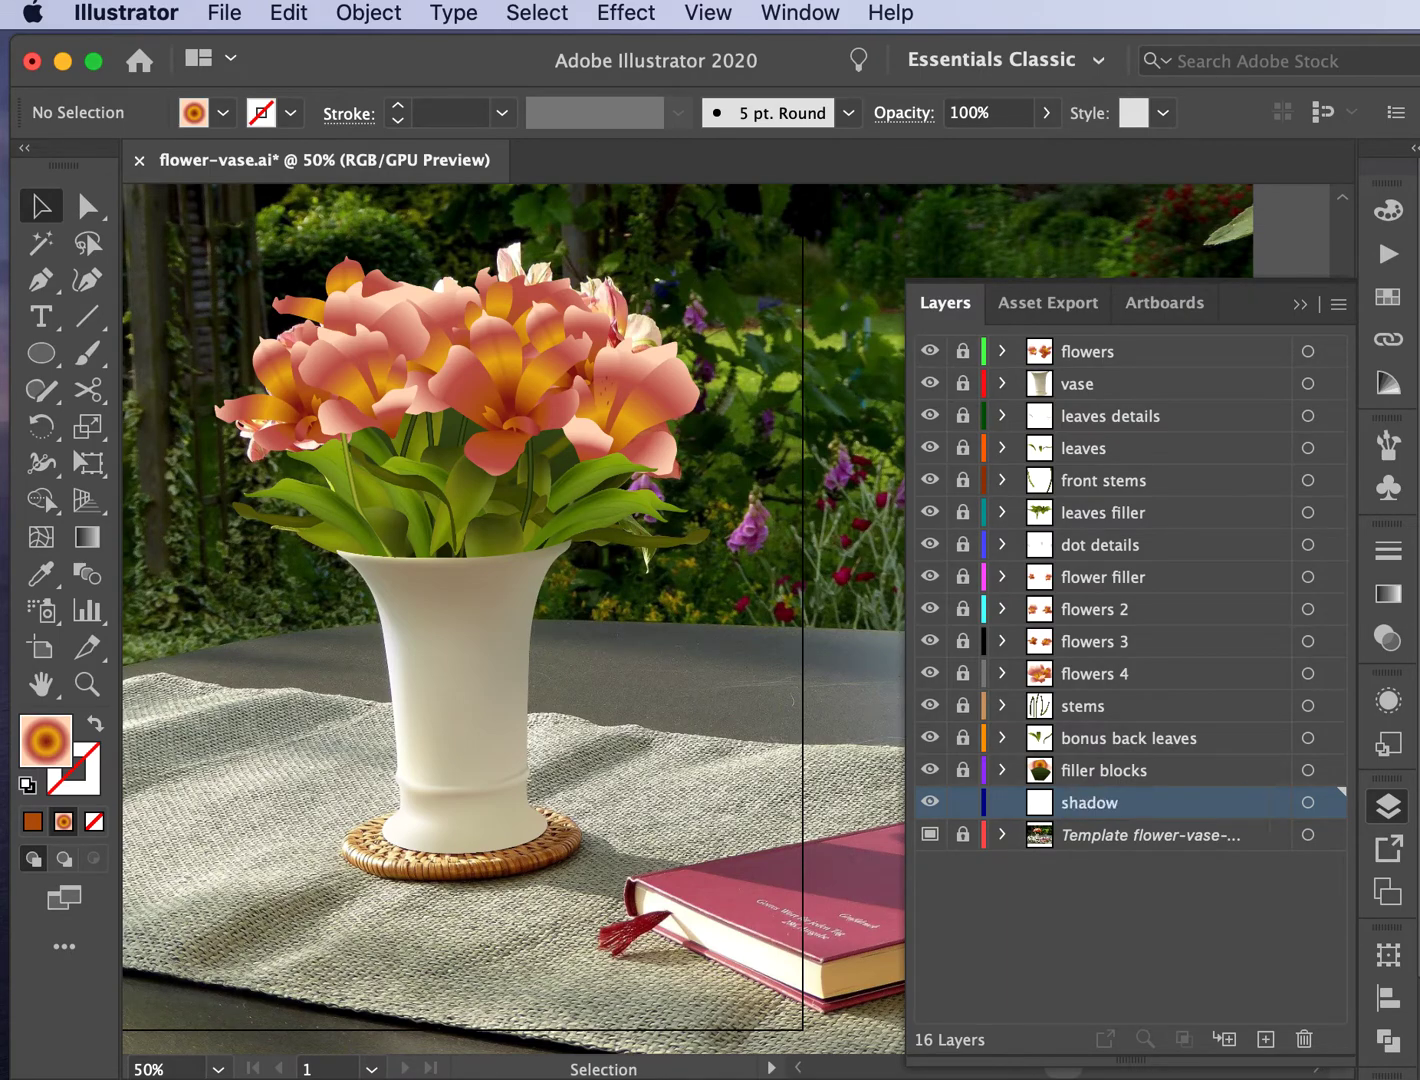
Step: Draw a closed four-sided shadow shape with the Pen tool, running from the vase base across the book in the photo
click(40, 285)
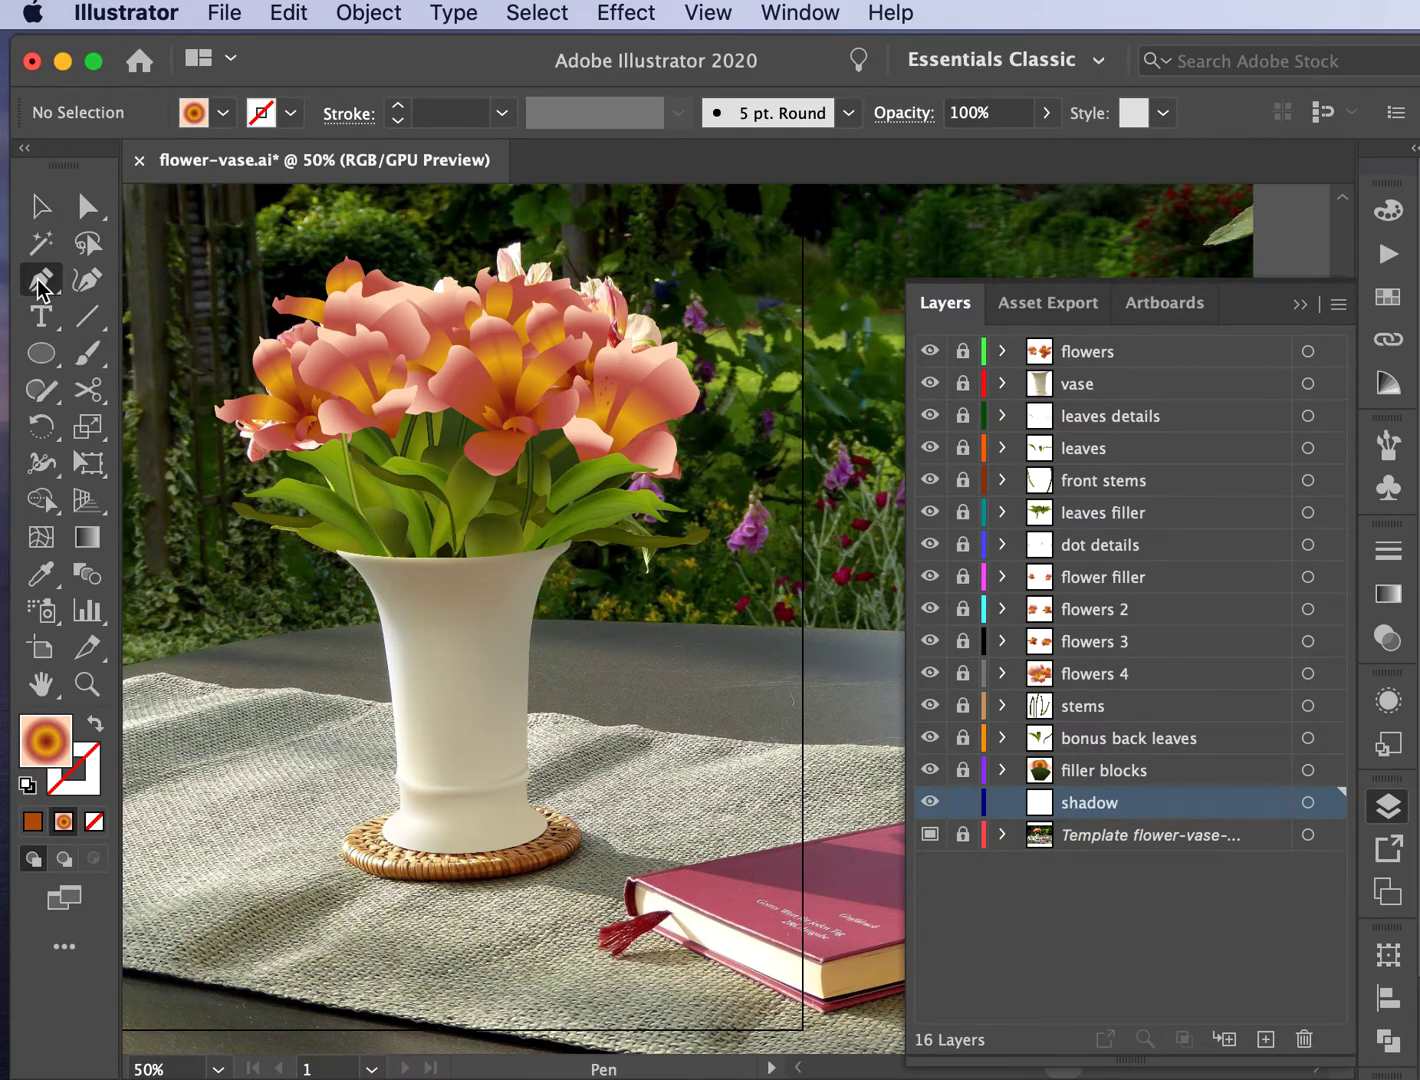
key(super+equal)
scroll(340, 1049, down, 5)
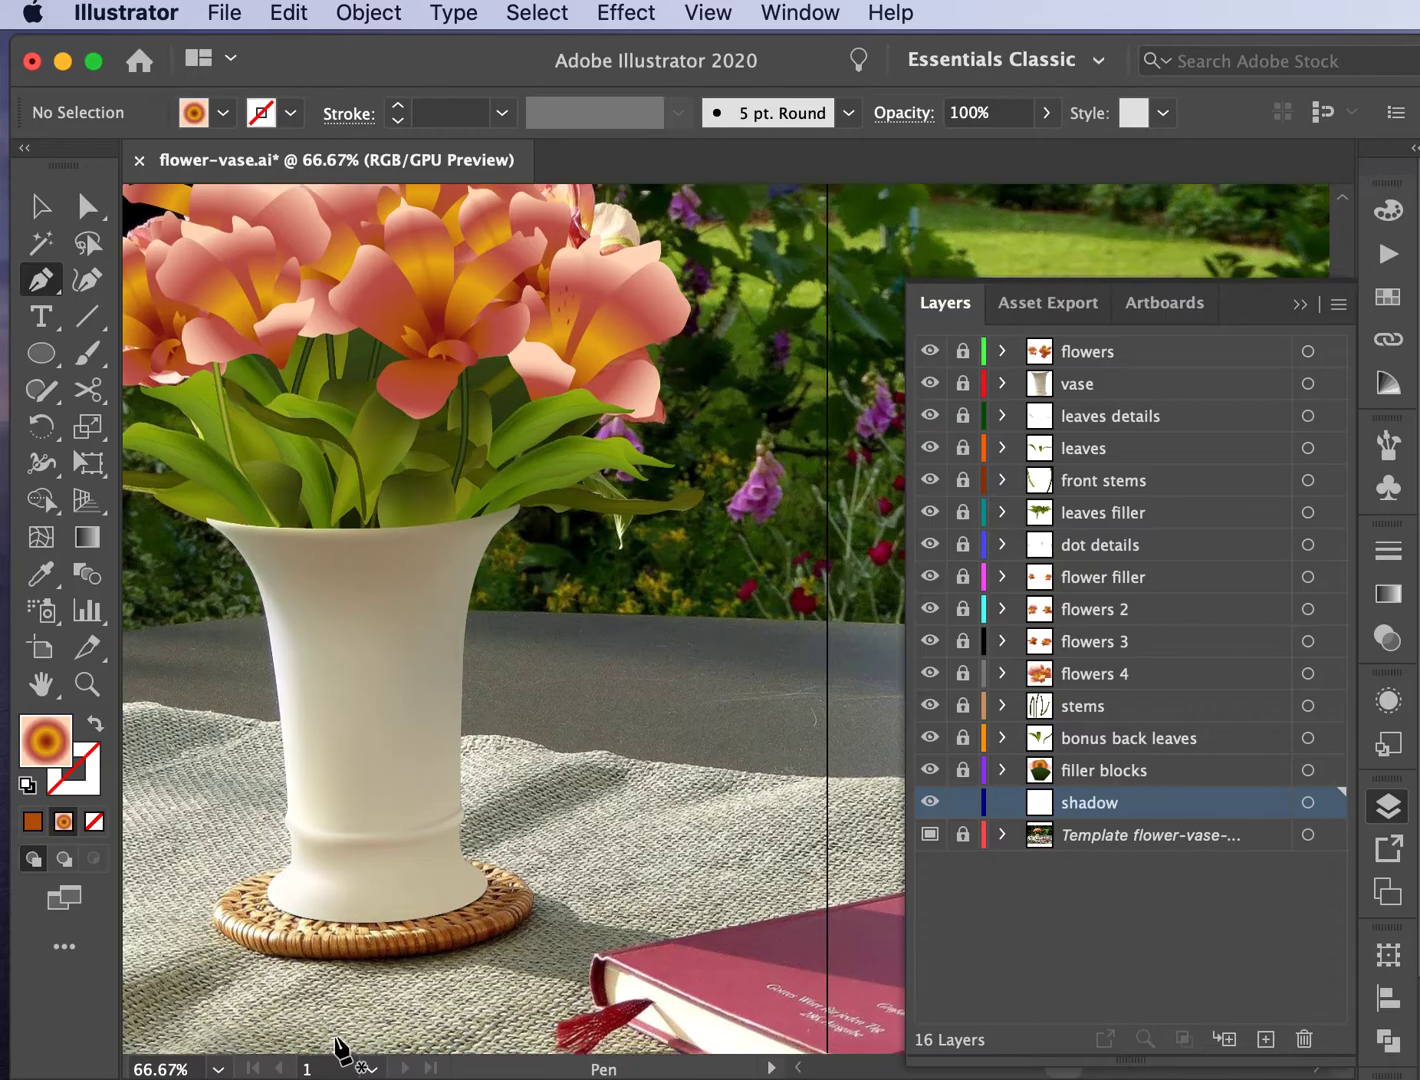
scroll(339, 1049, right, 2)
key(super+equal)
key(super+minus)
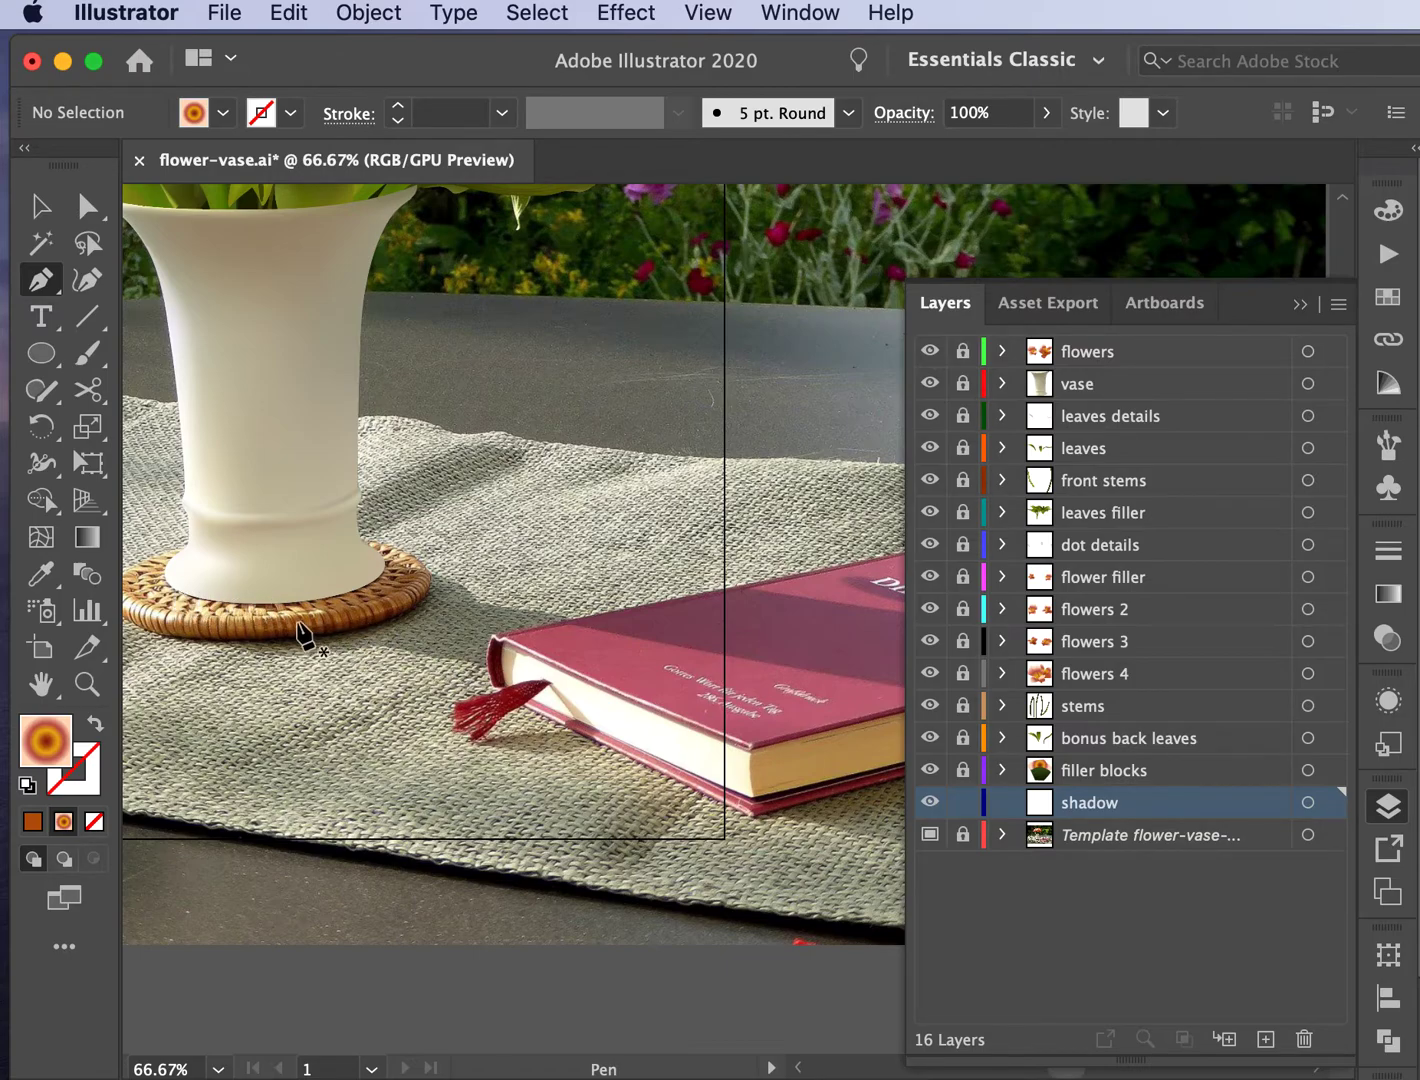
click(178, 591)
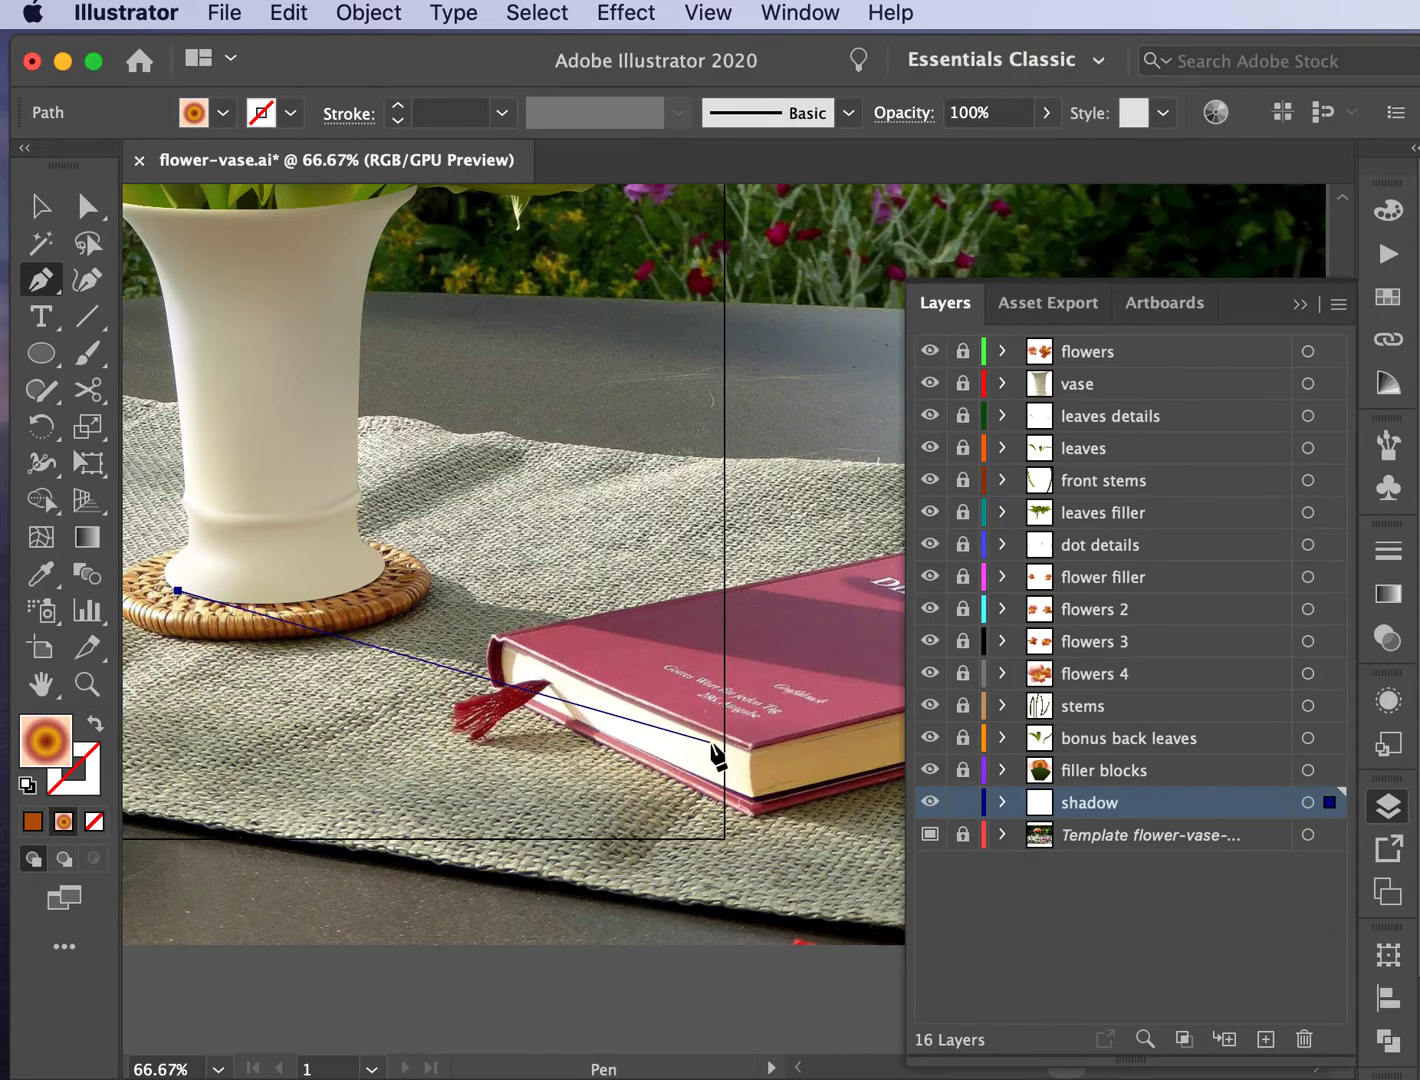
scroll(820, 770, down, 5)
scroll(820, 770, right, 5)
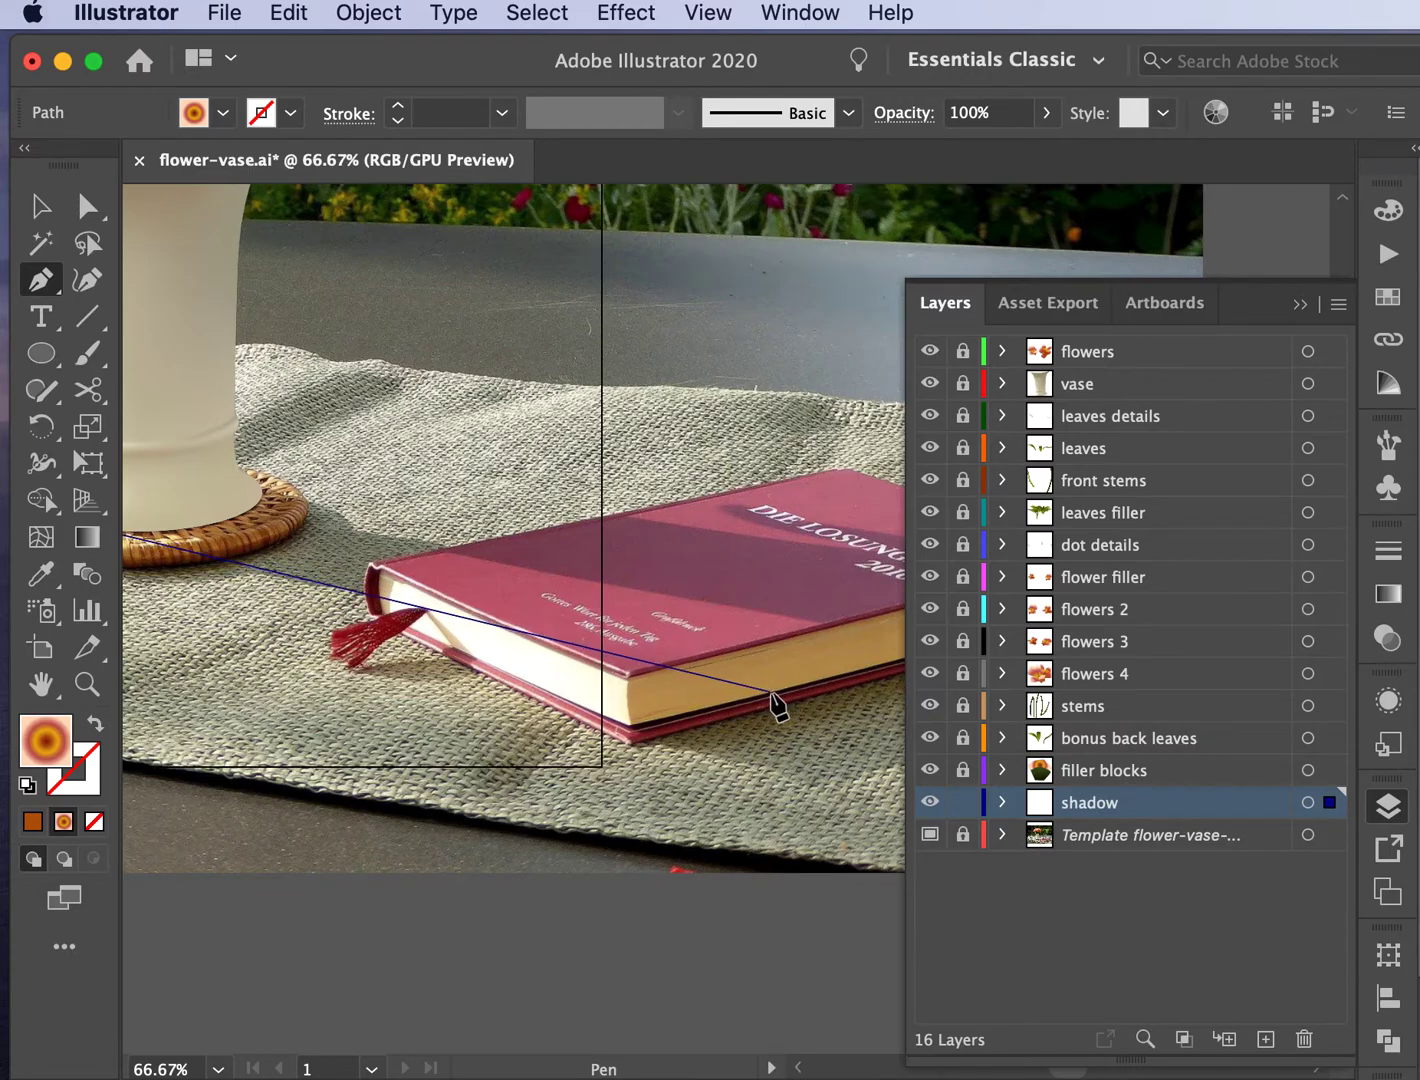
drag(770, 693, 766, 574)
click(766, 573)
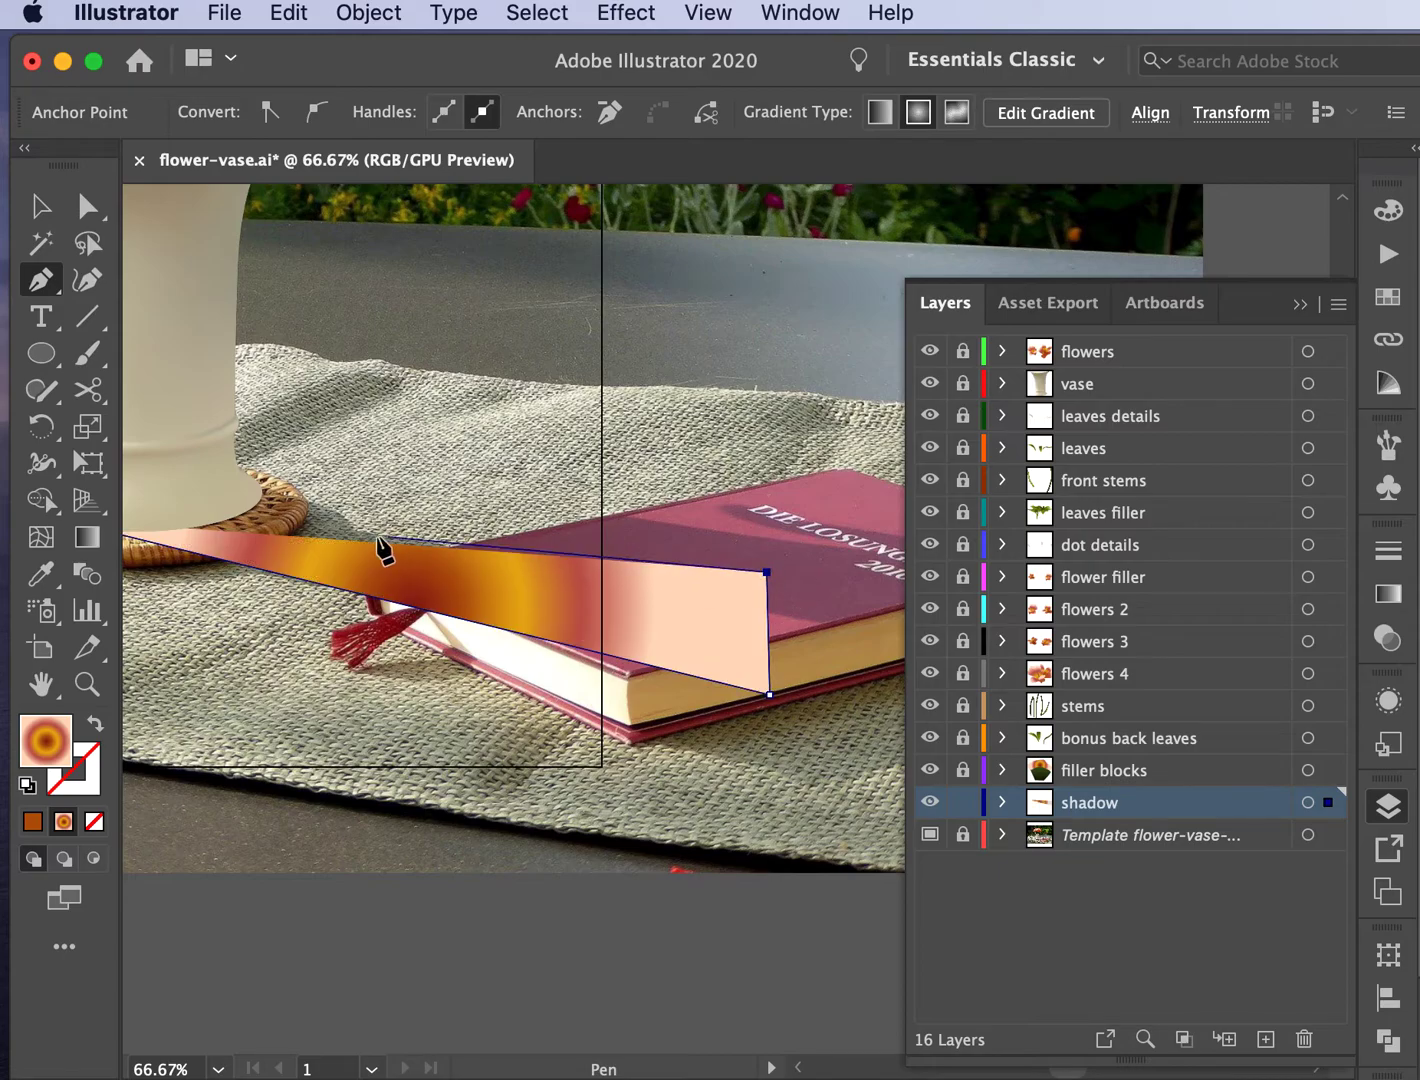
click(256, 481)
scroll(174, 504, left, 5)
click(240, 507)
Step: Move the shadow shape's far upper corner outward over the book with Direct Selection so its end slants
click(88, 206)
scroll(701, 463, right, 3)
scroll(701, 464, down, 1)
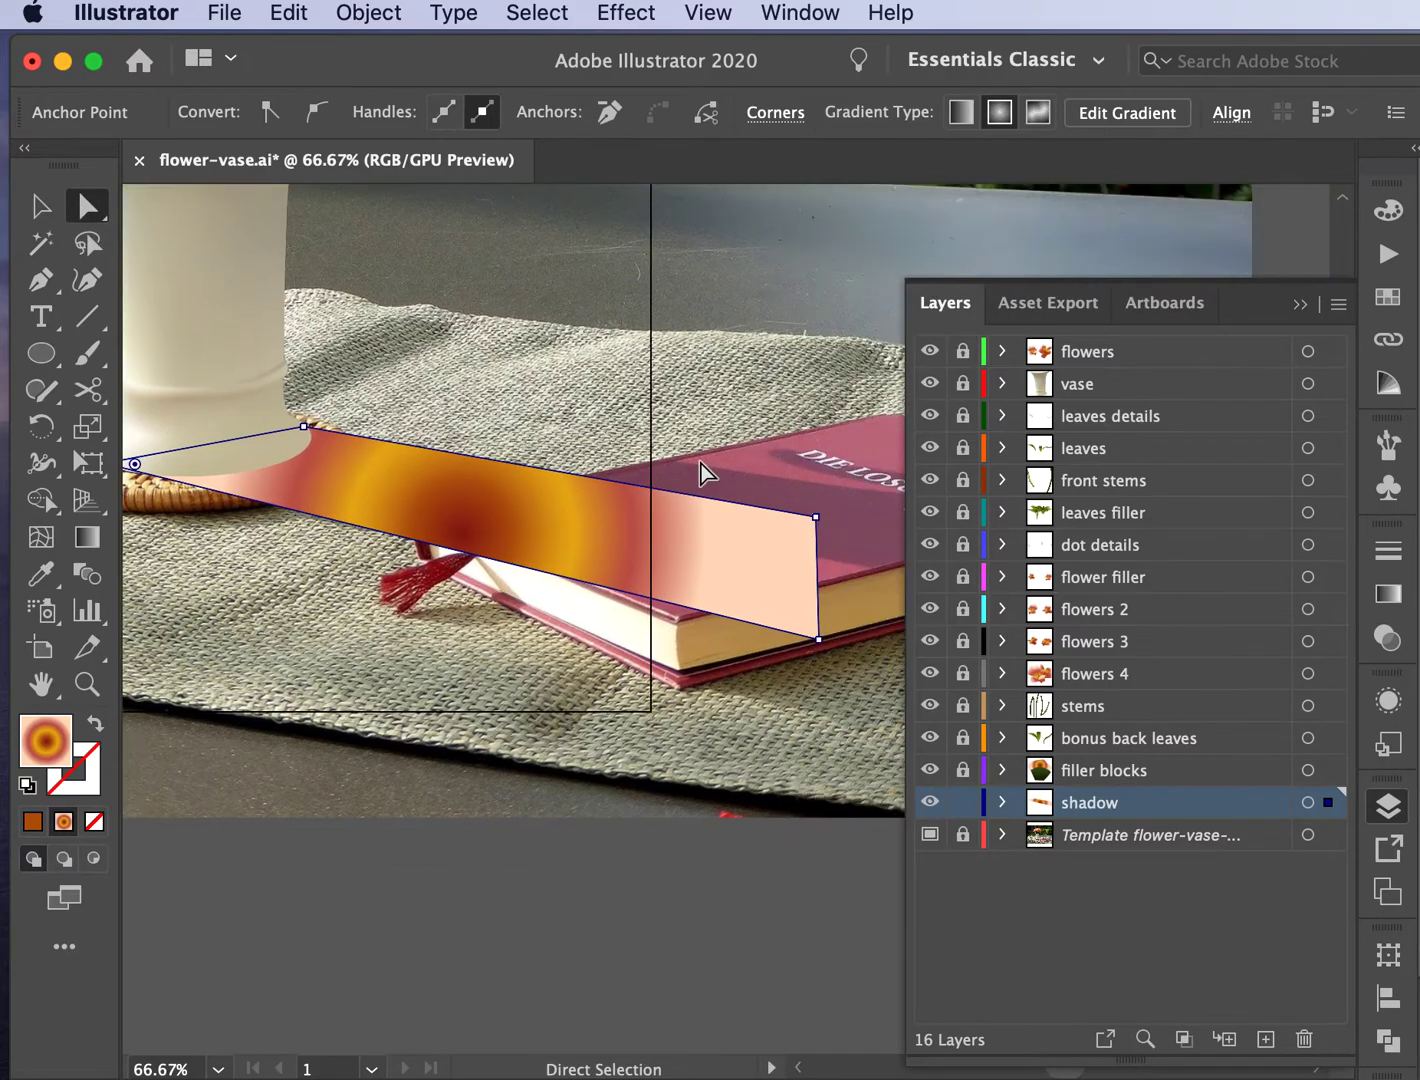
scroll(701, 463, right, 3)
scroll(701, 464, down, 1)
drag(683, 486, 754, 477)
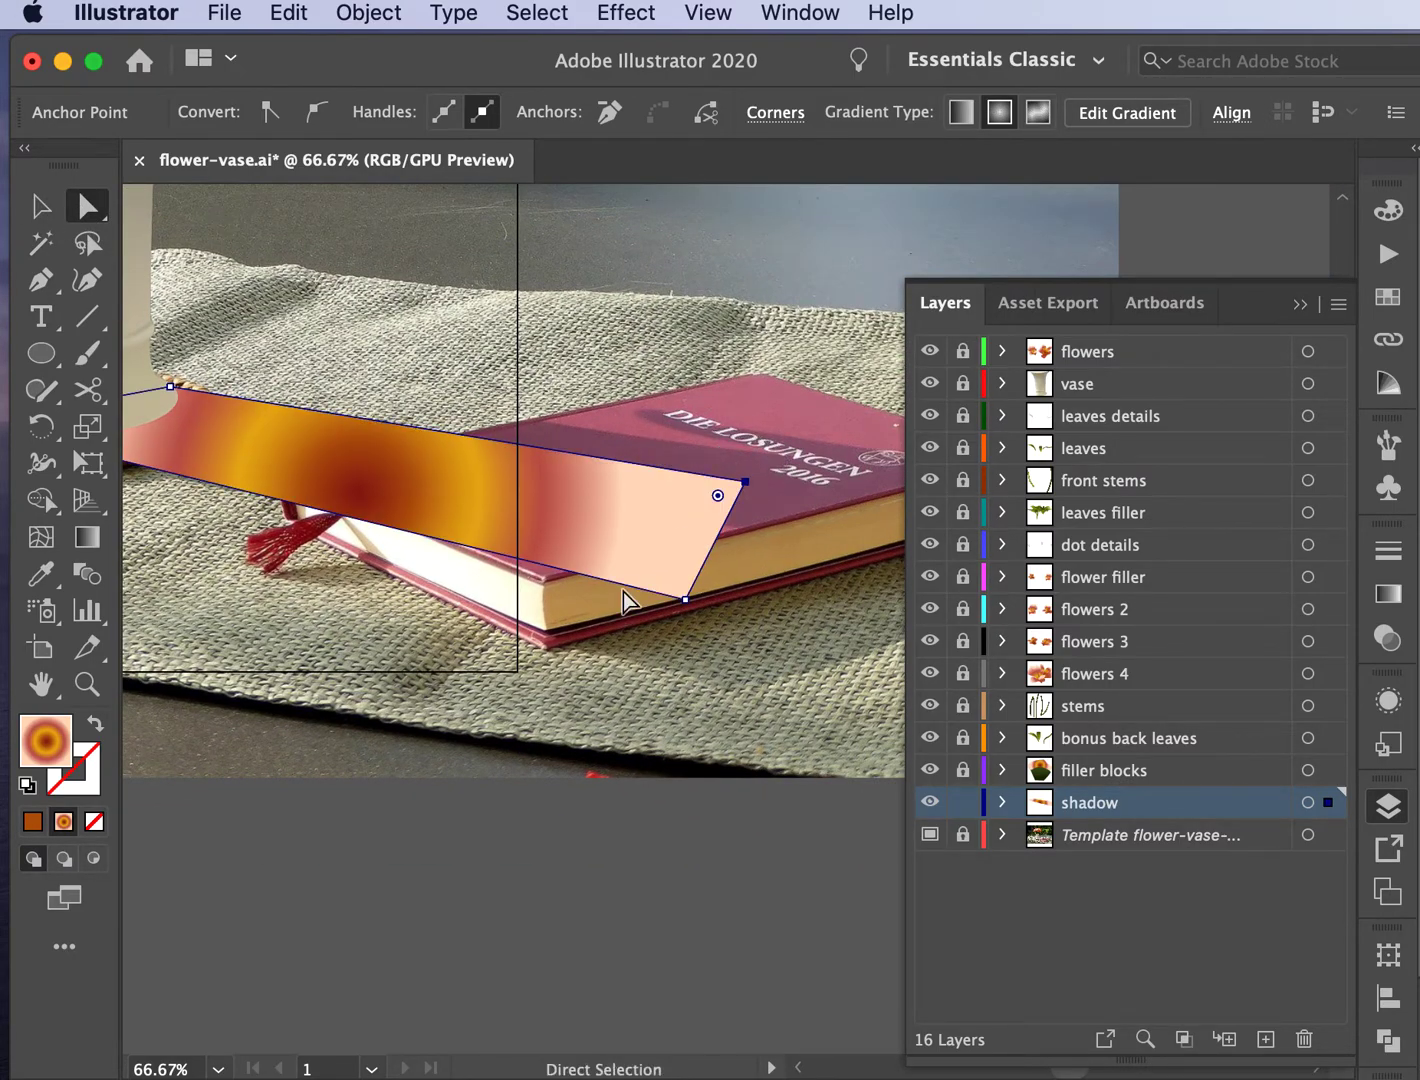
Step: Fill the shadow shape with the Super Soft Black Vignette swatch and change its gradient type to linear
click(1387, 296)
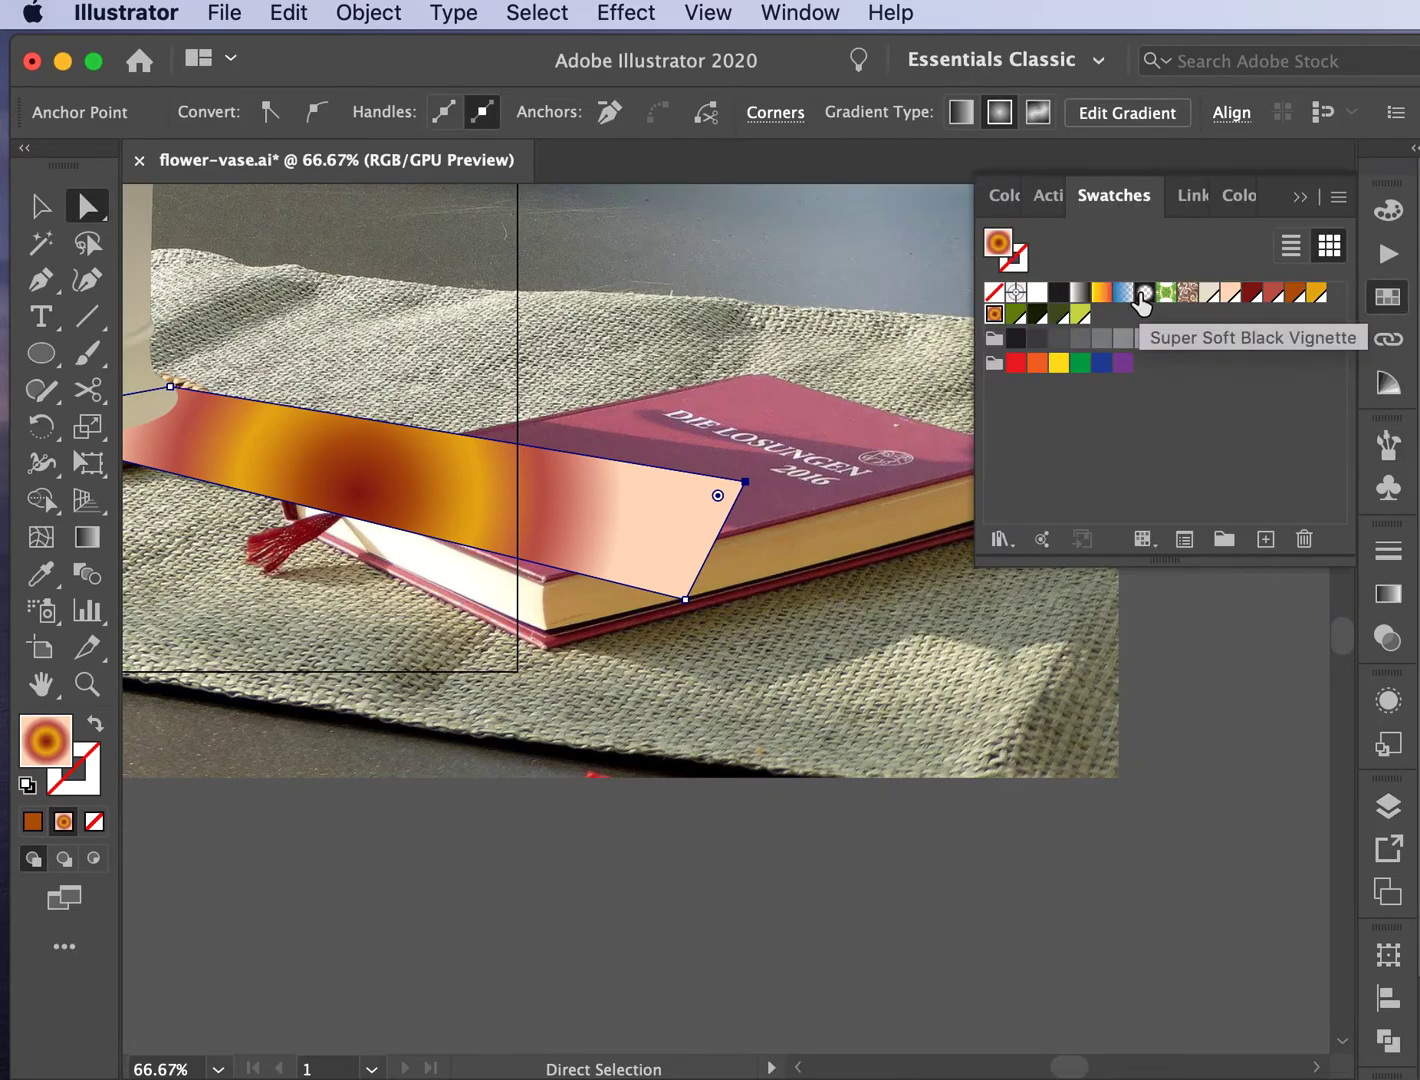
click(1142, 293)
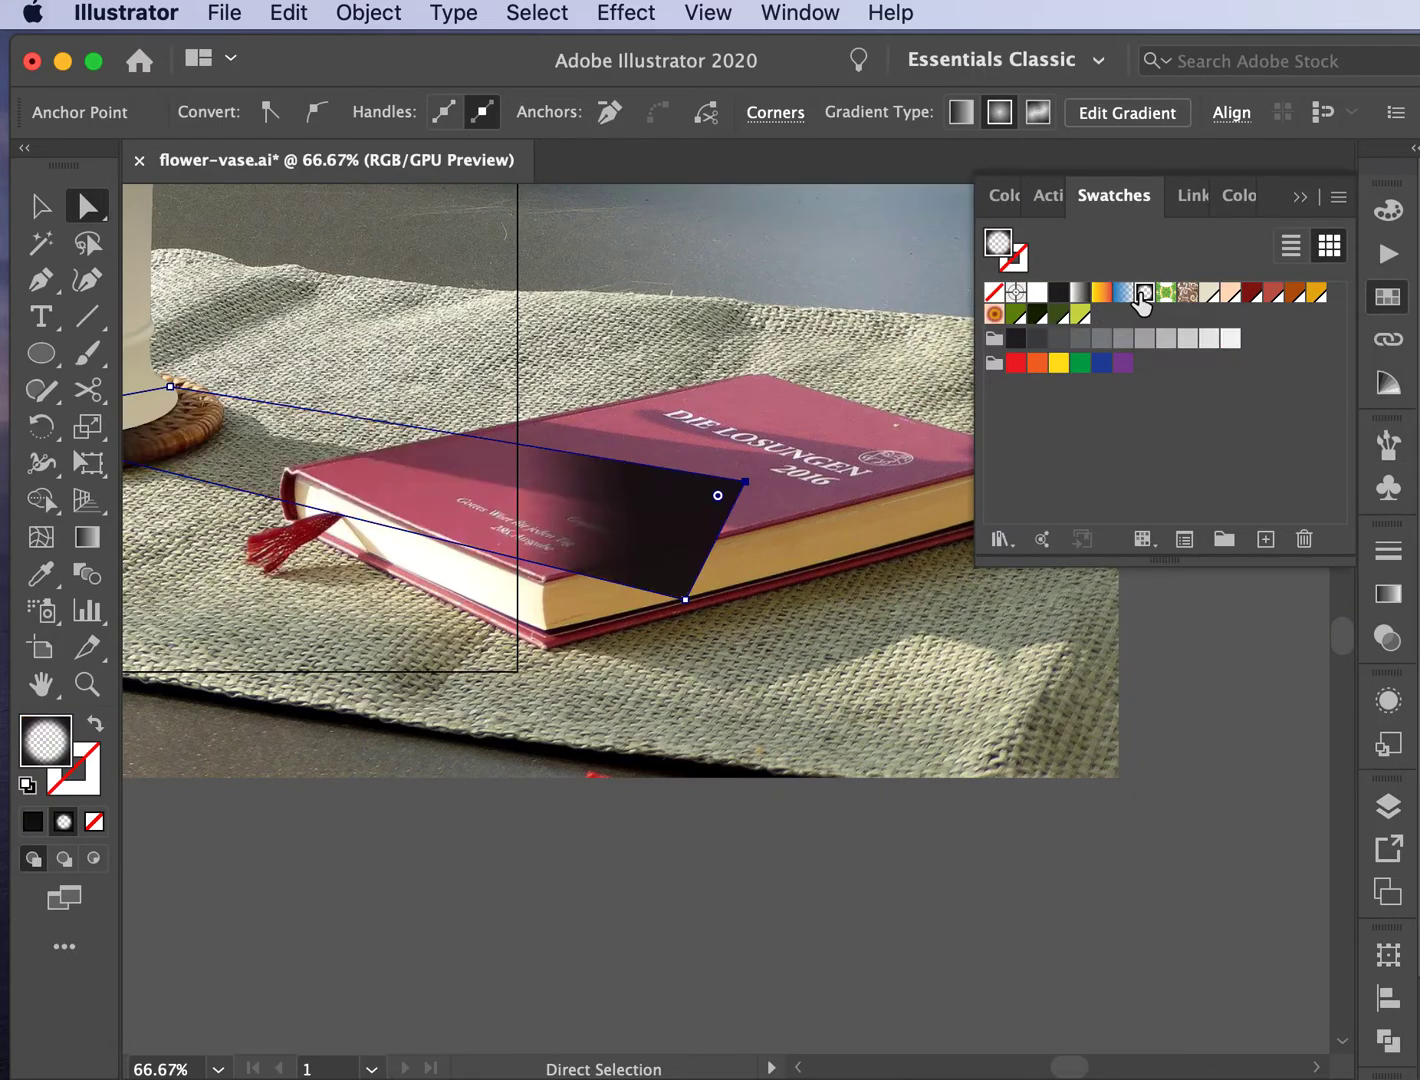
click(1388, 593)
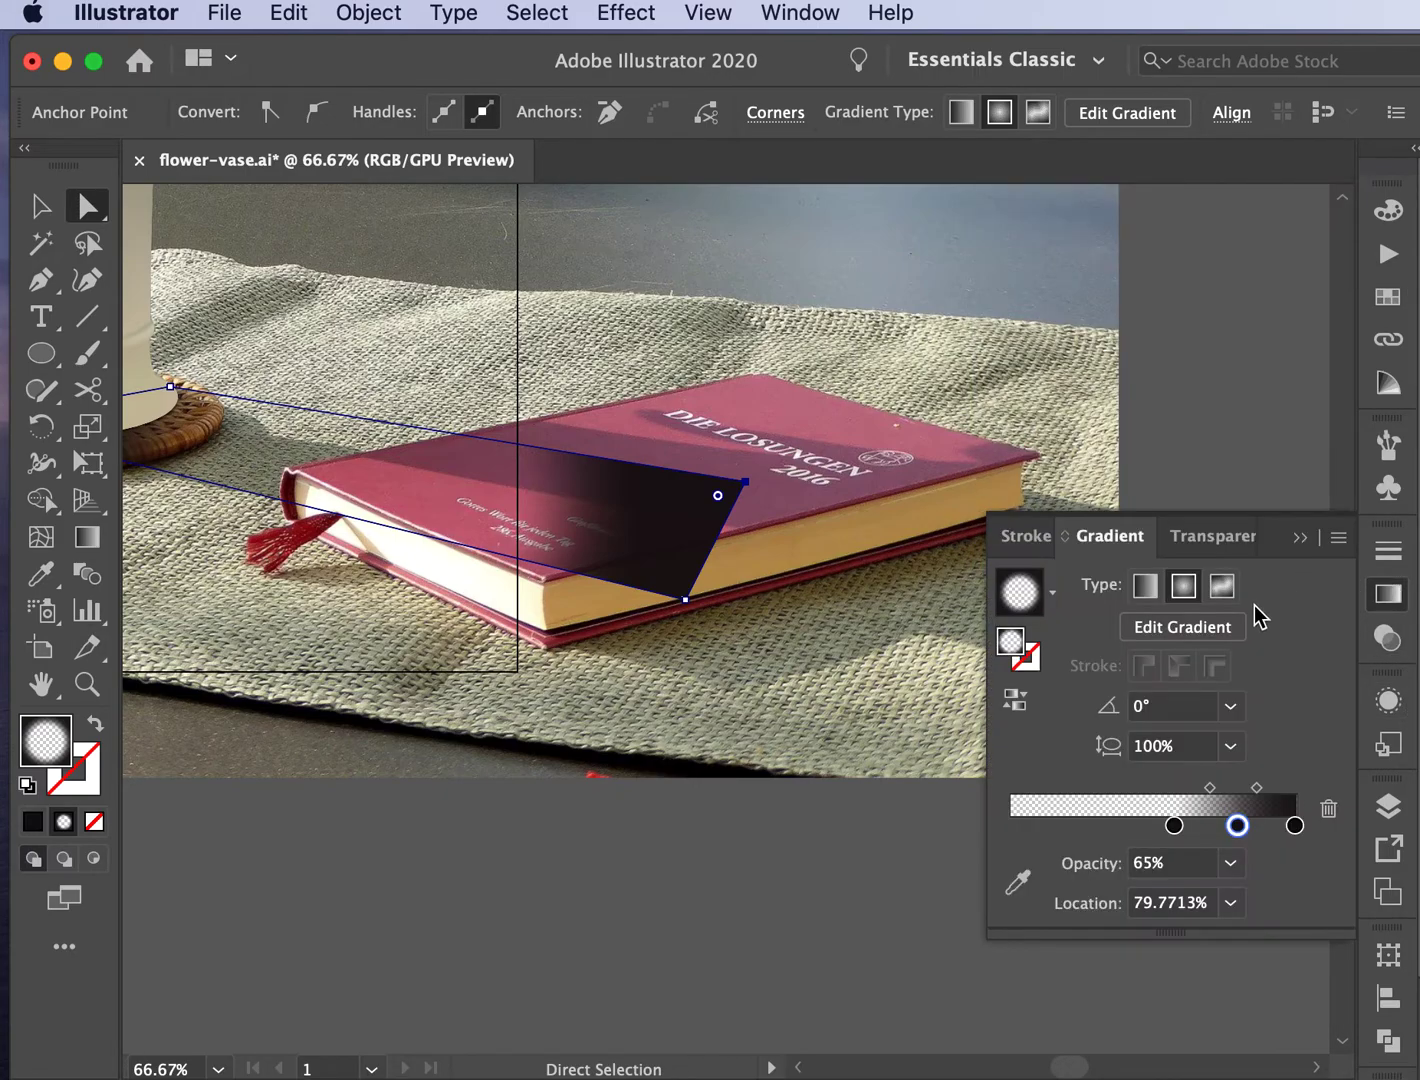
click(1144, 595)
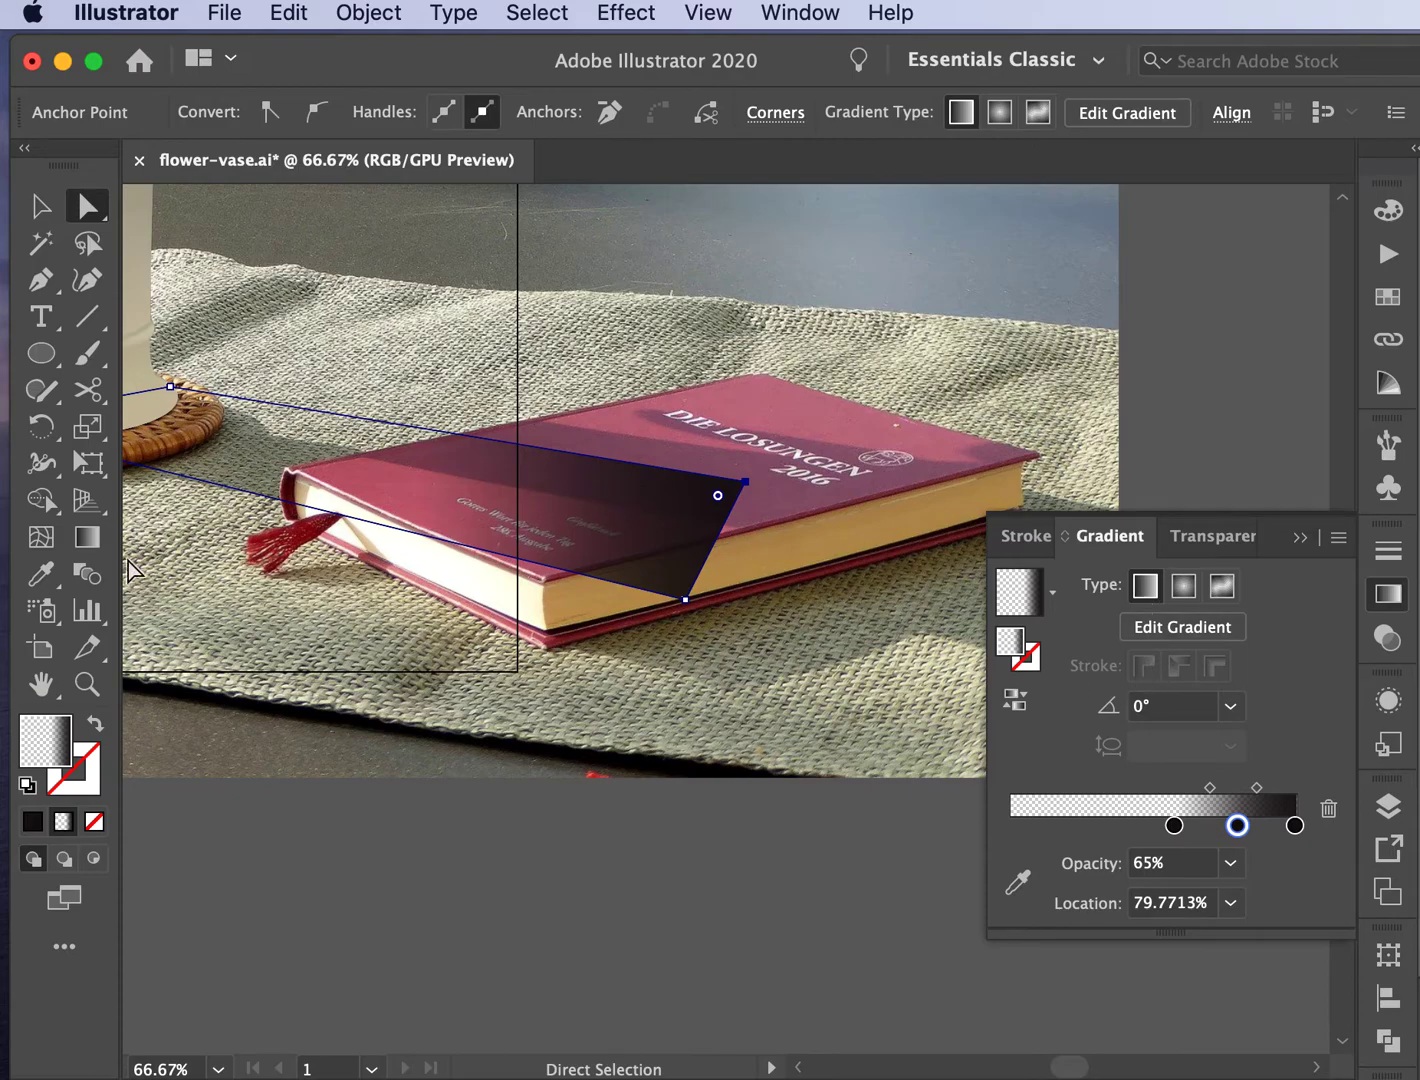
Step: Redirect the shadow's gradient along its length at 166.9236°, darkest at the vase base and fading toward the book
click(87, 537)
scroll(275, 545, left, 5)
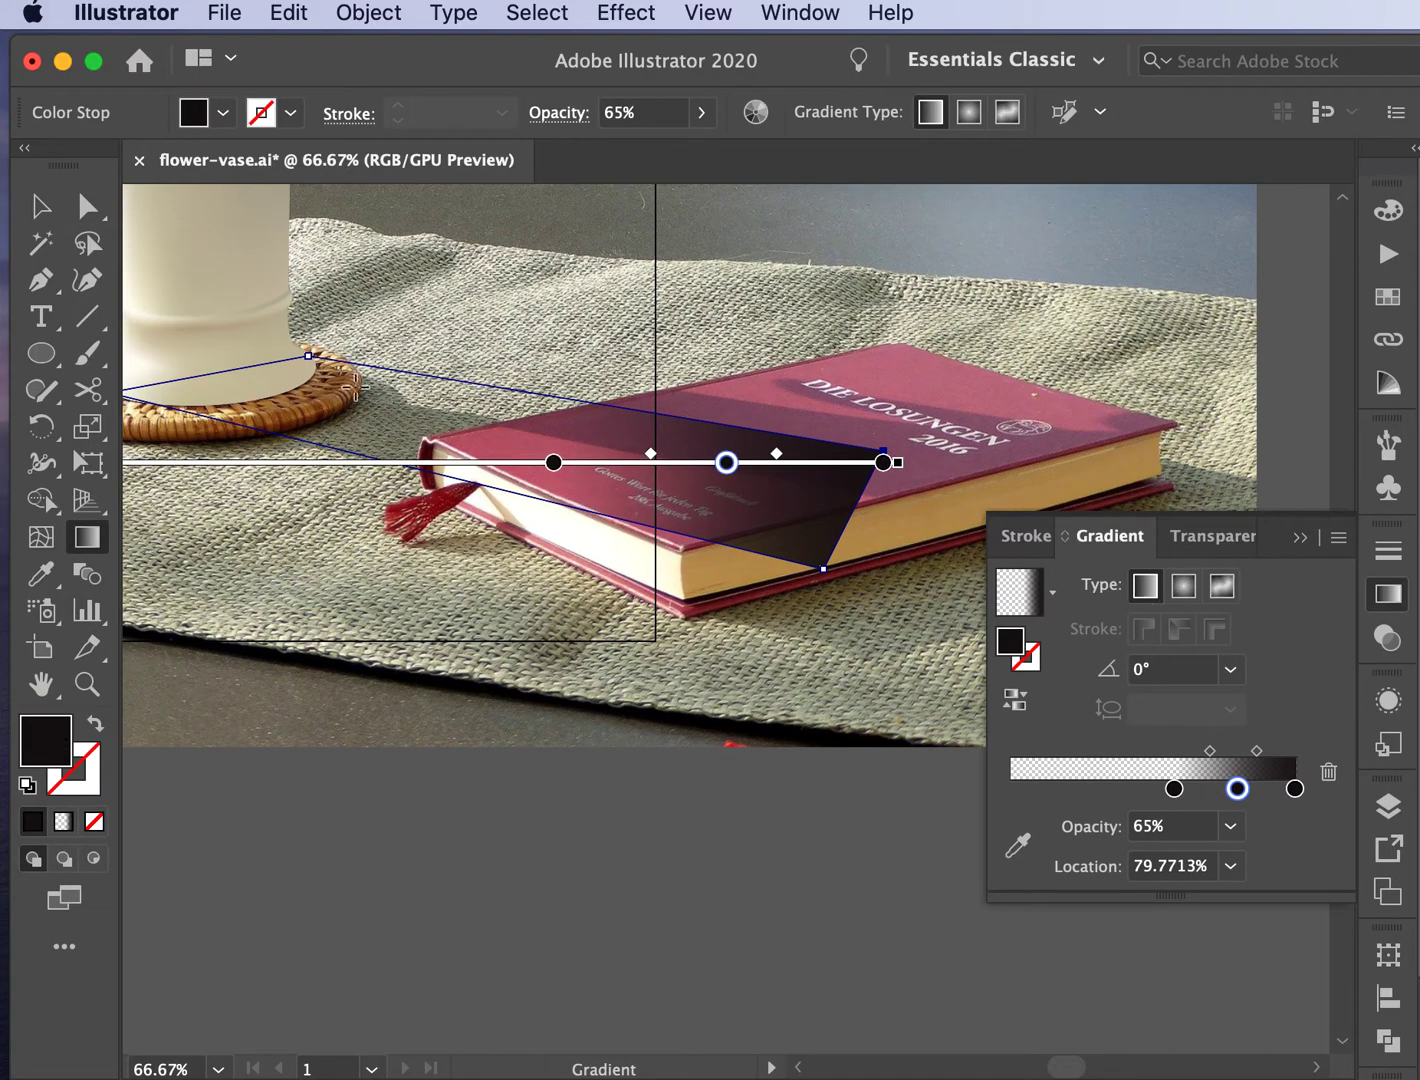
drag(233, 354, 755, 490)
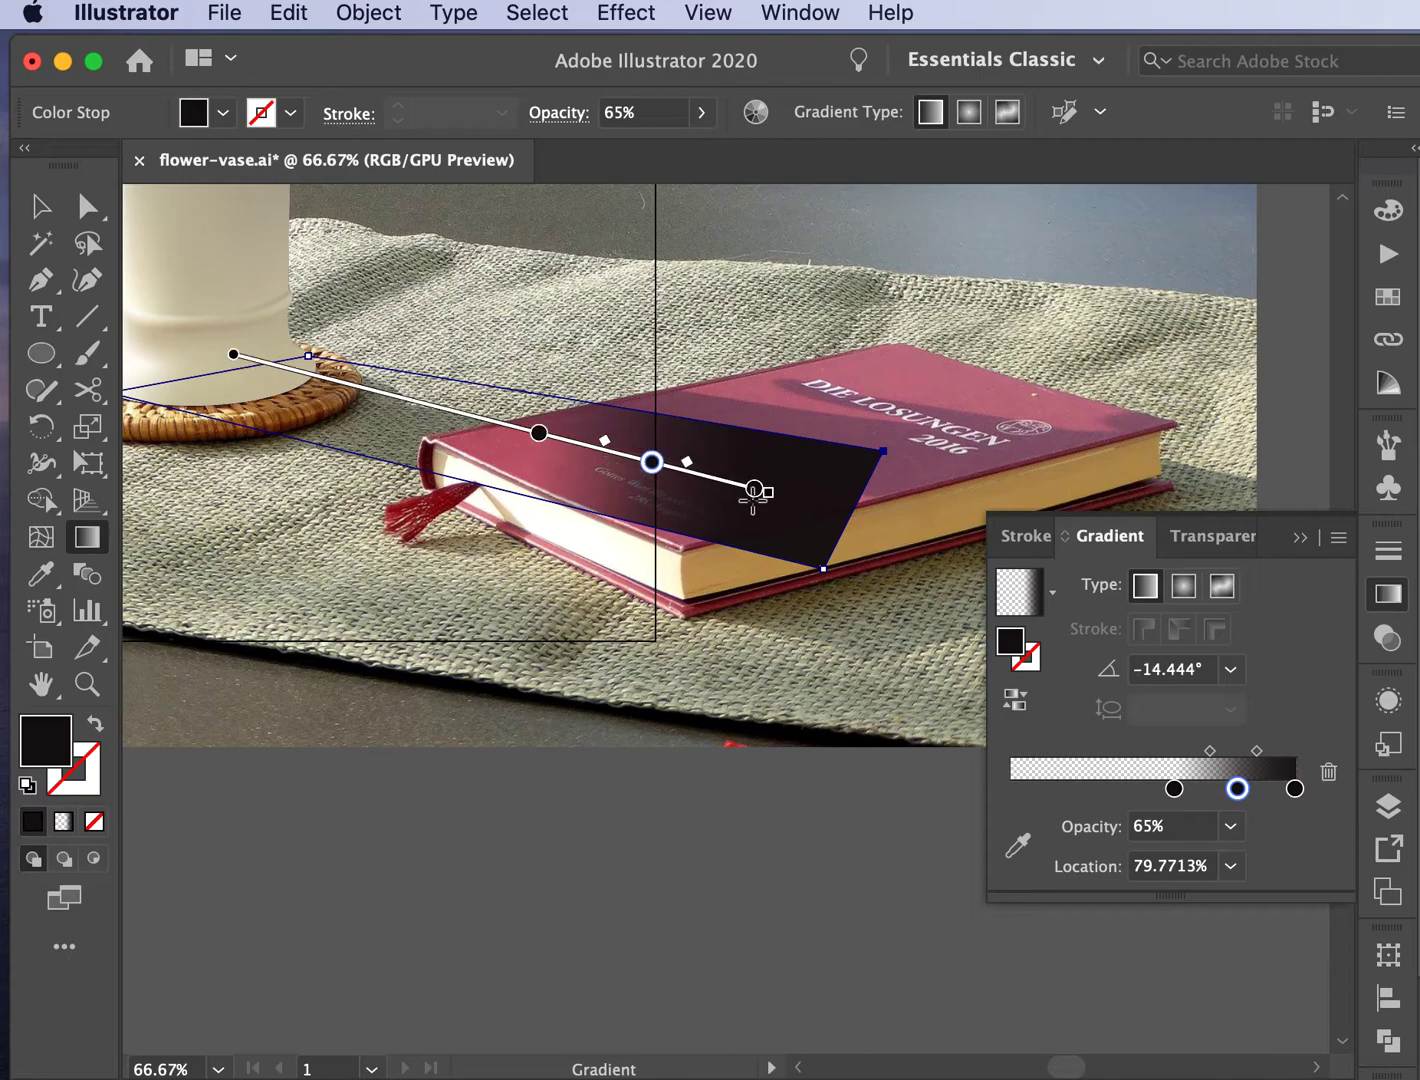
mouse_move(849, 520)
mouse_down()
mouse_move(276, 371)
mouse_move(188, 374)
mouse_move(247, 372)
mouse_move(231, 377)
mouse_up()
Step: Set the whole shadow shape's blending mode to Multiply and its opacity to 48%
click(41, 207)
scroll(414, 455, left, 5)
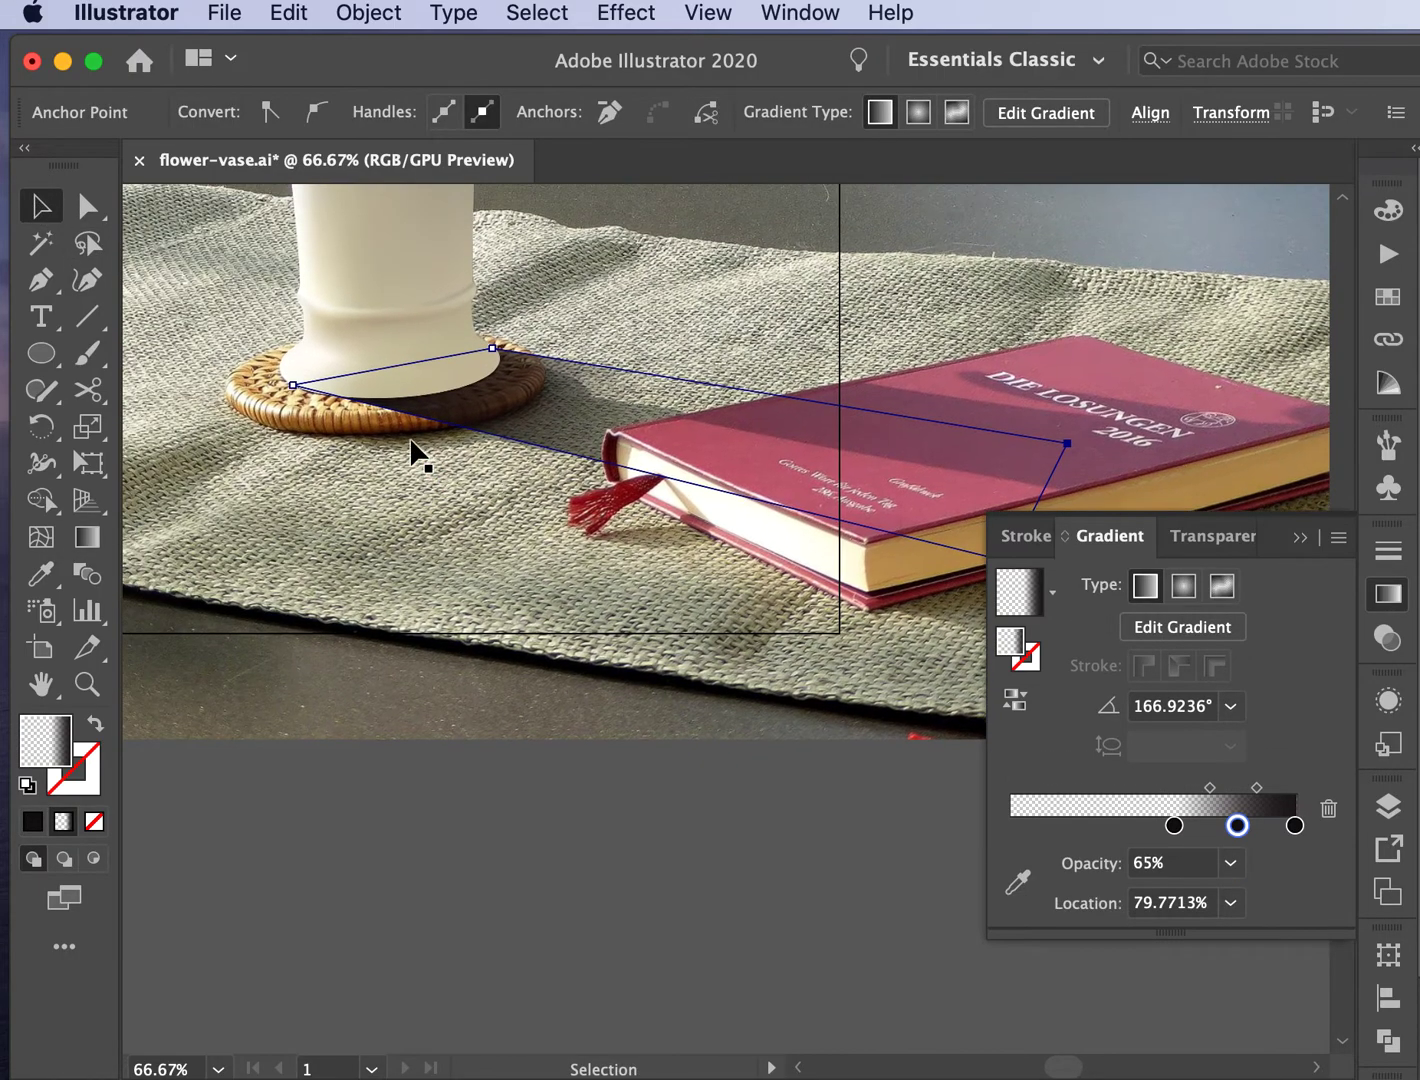
click(562, 440)
click(906, 117)
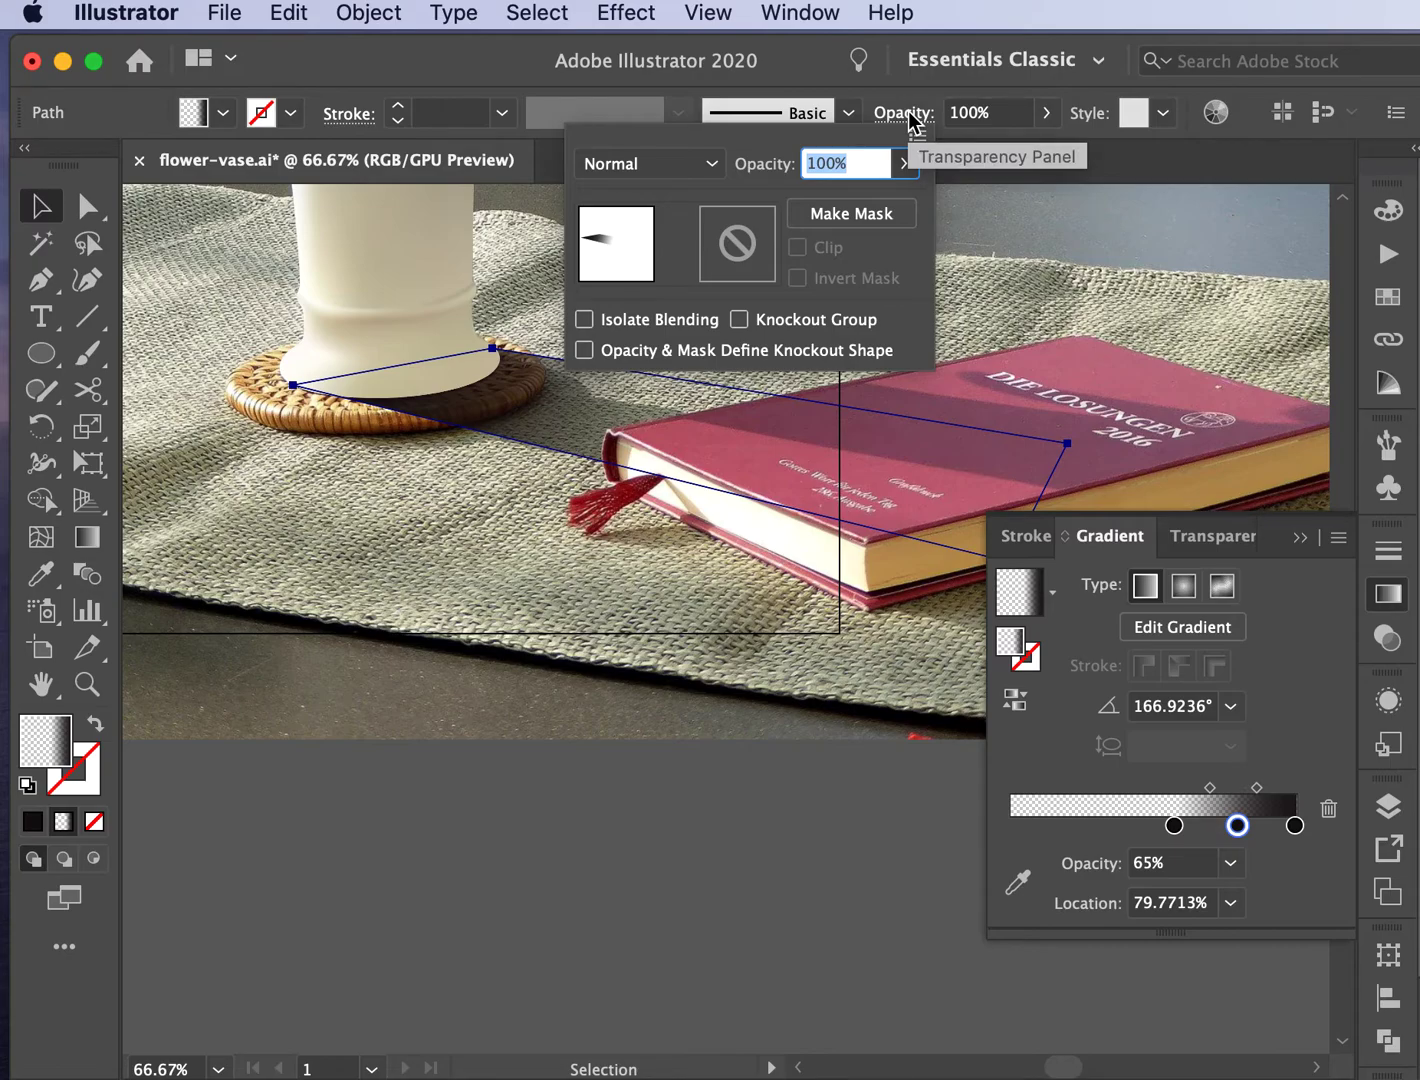
click(706, 167)
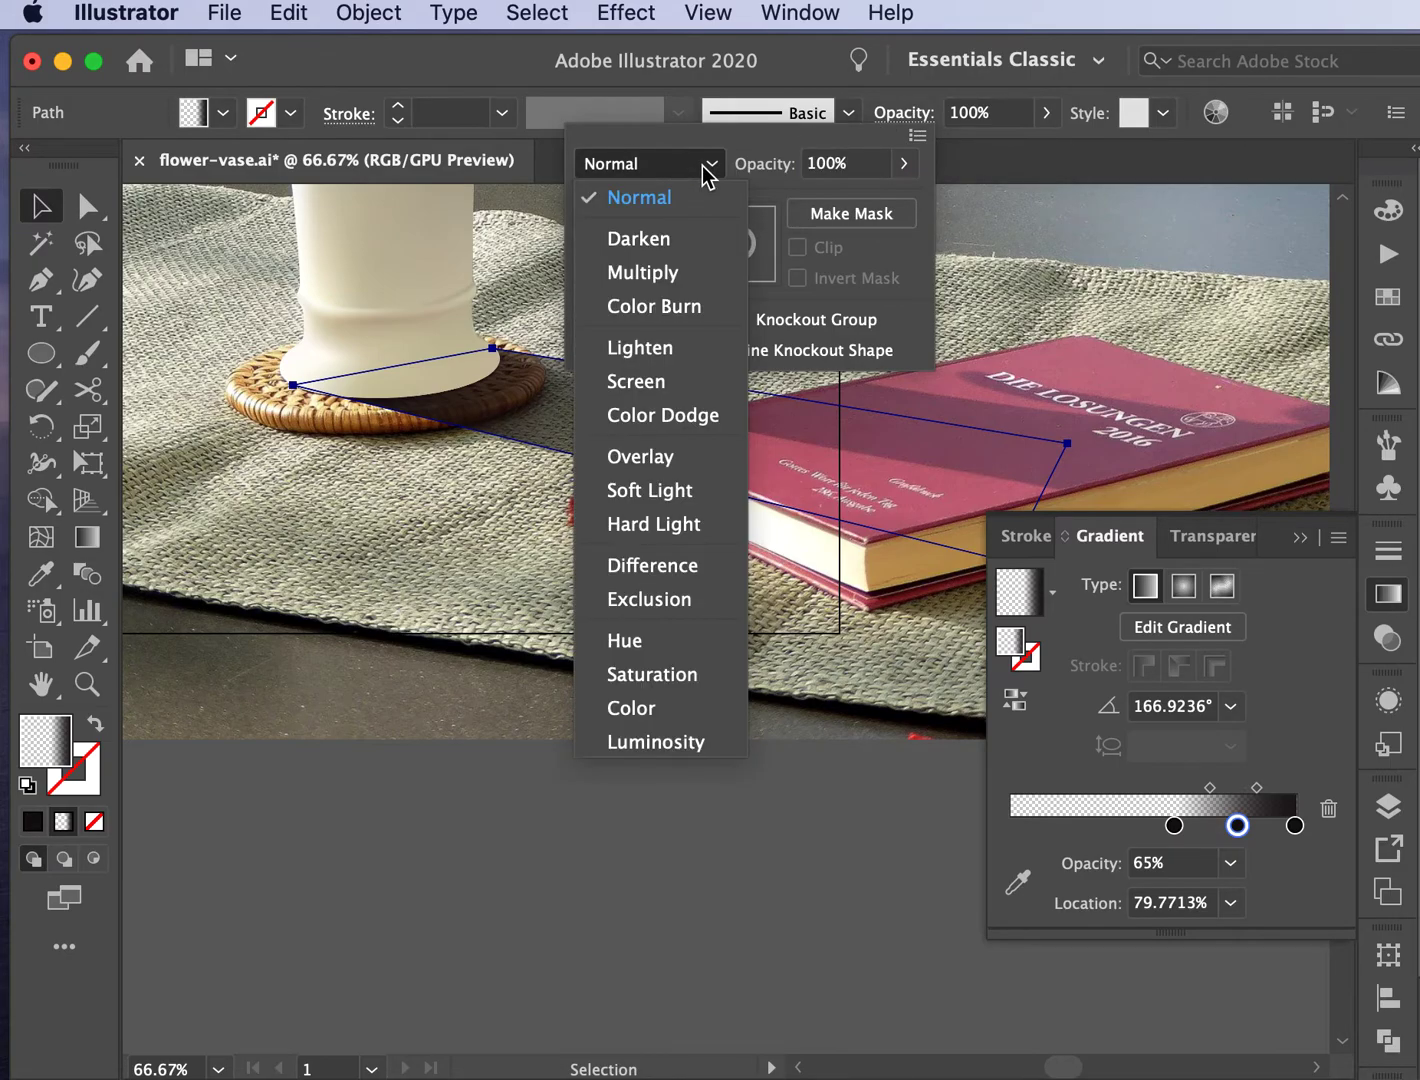
click(668, 279)
click(903, 163)
drag(897, 200, 840, 207)
click(1296, 542)
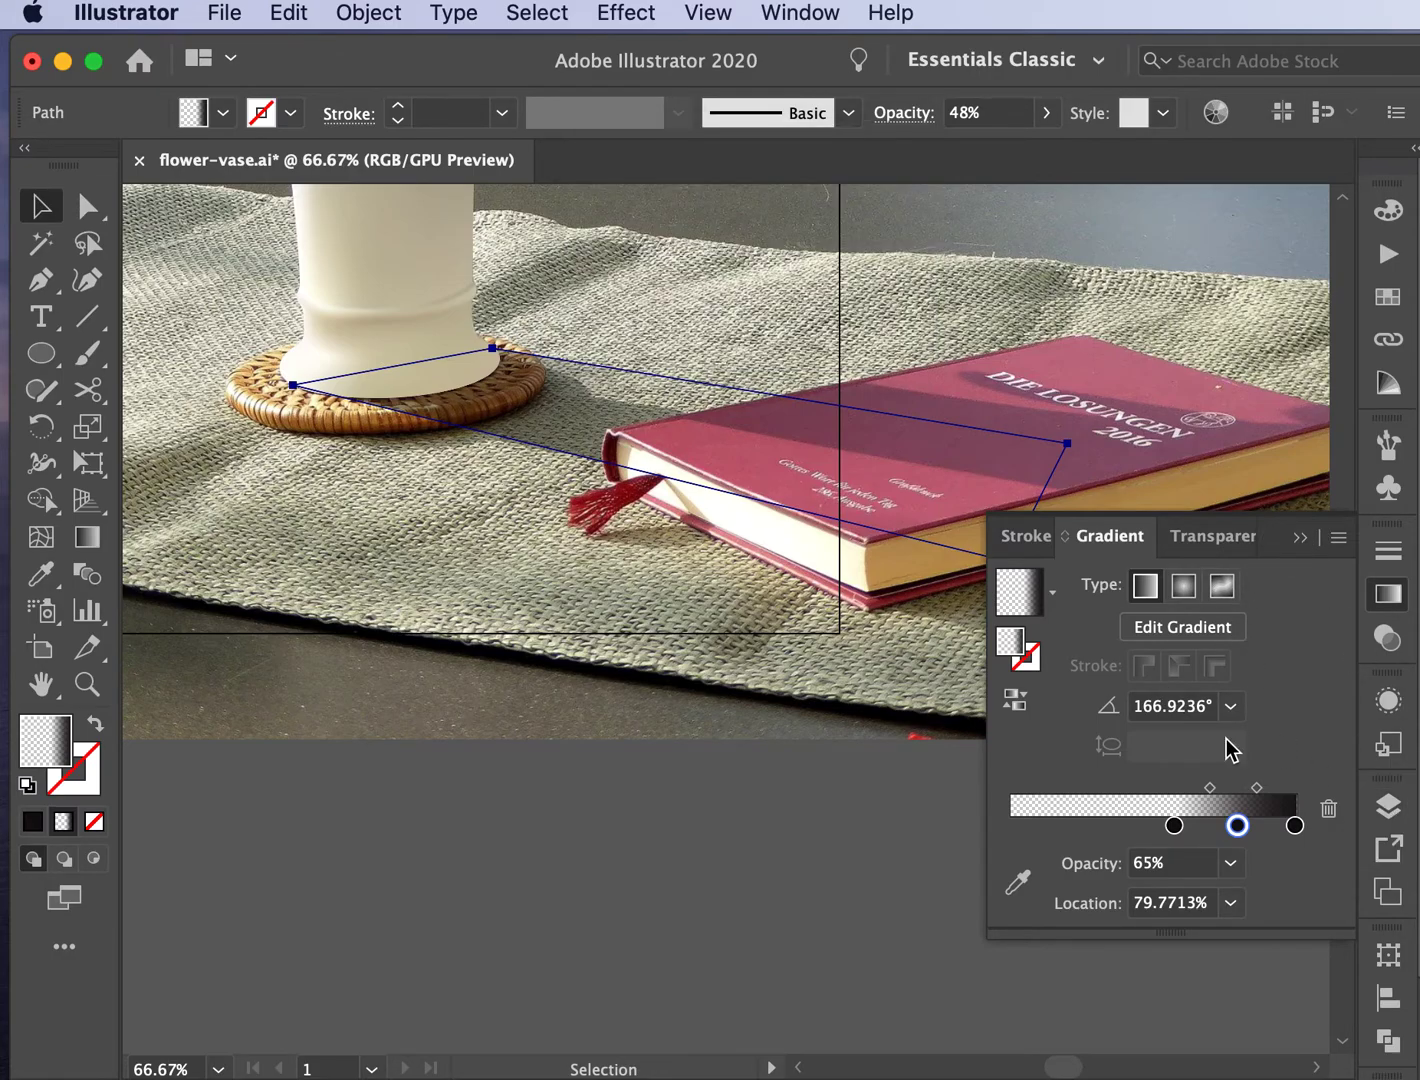
Step: Hide the template photo and deselect the shadow to check it against the white artboard
click(1388, 808)
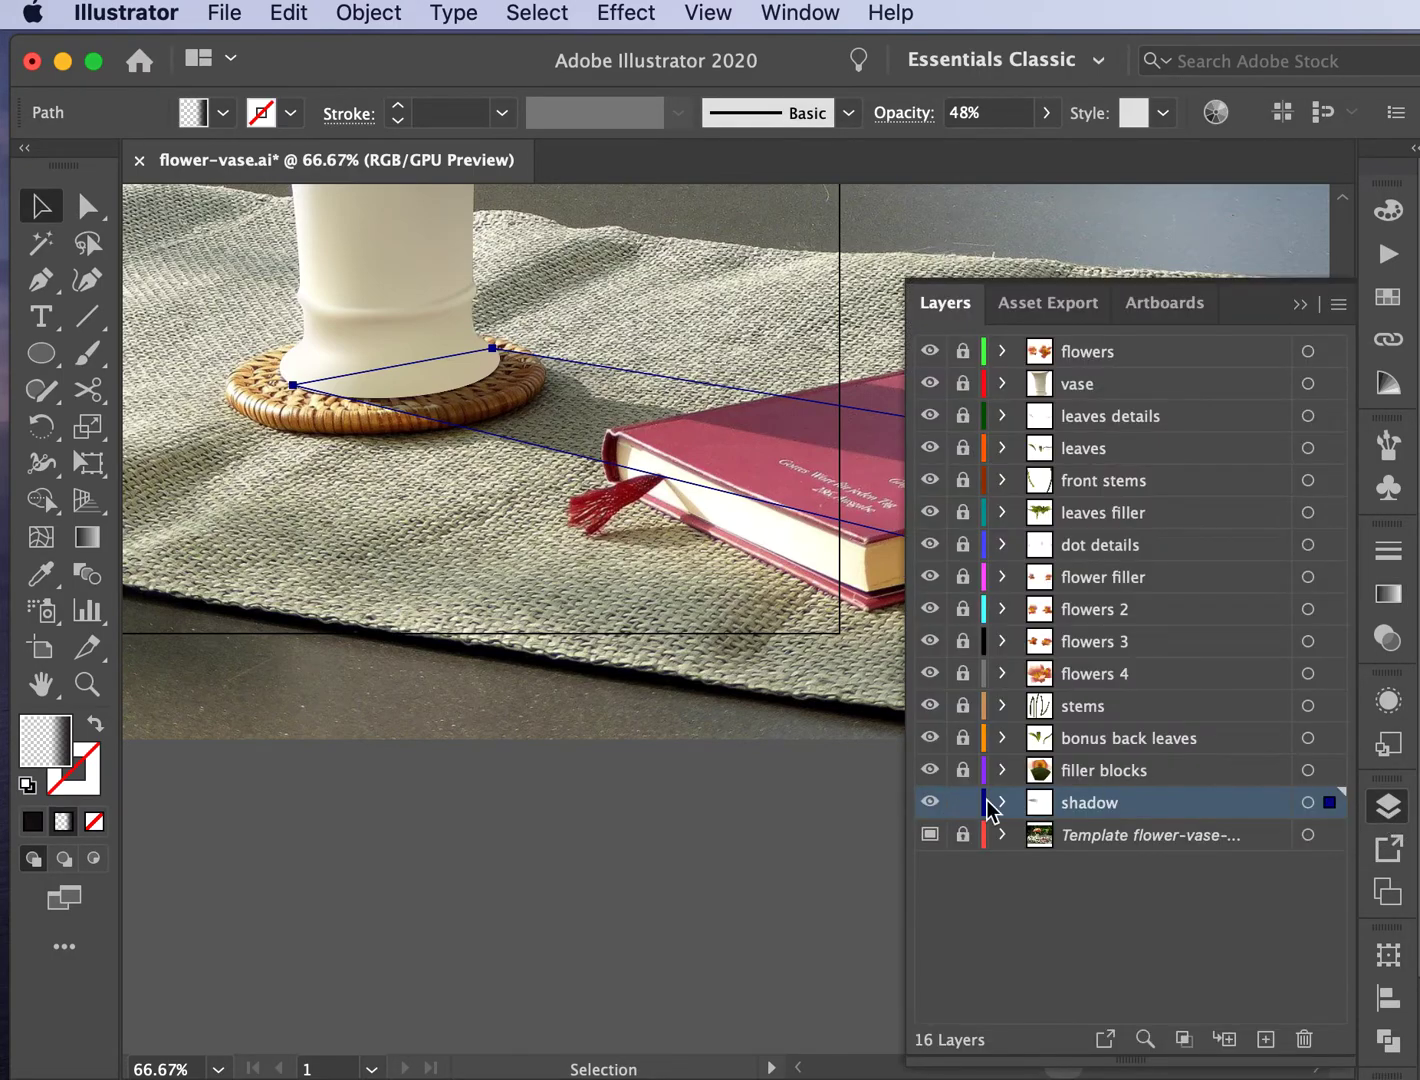
click(929, 835)
scroll(683, 862, up, 3)
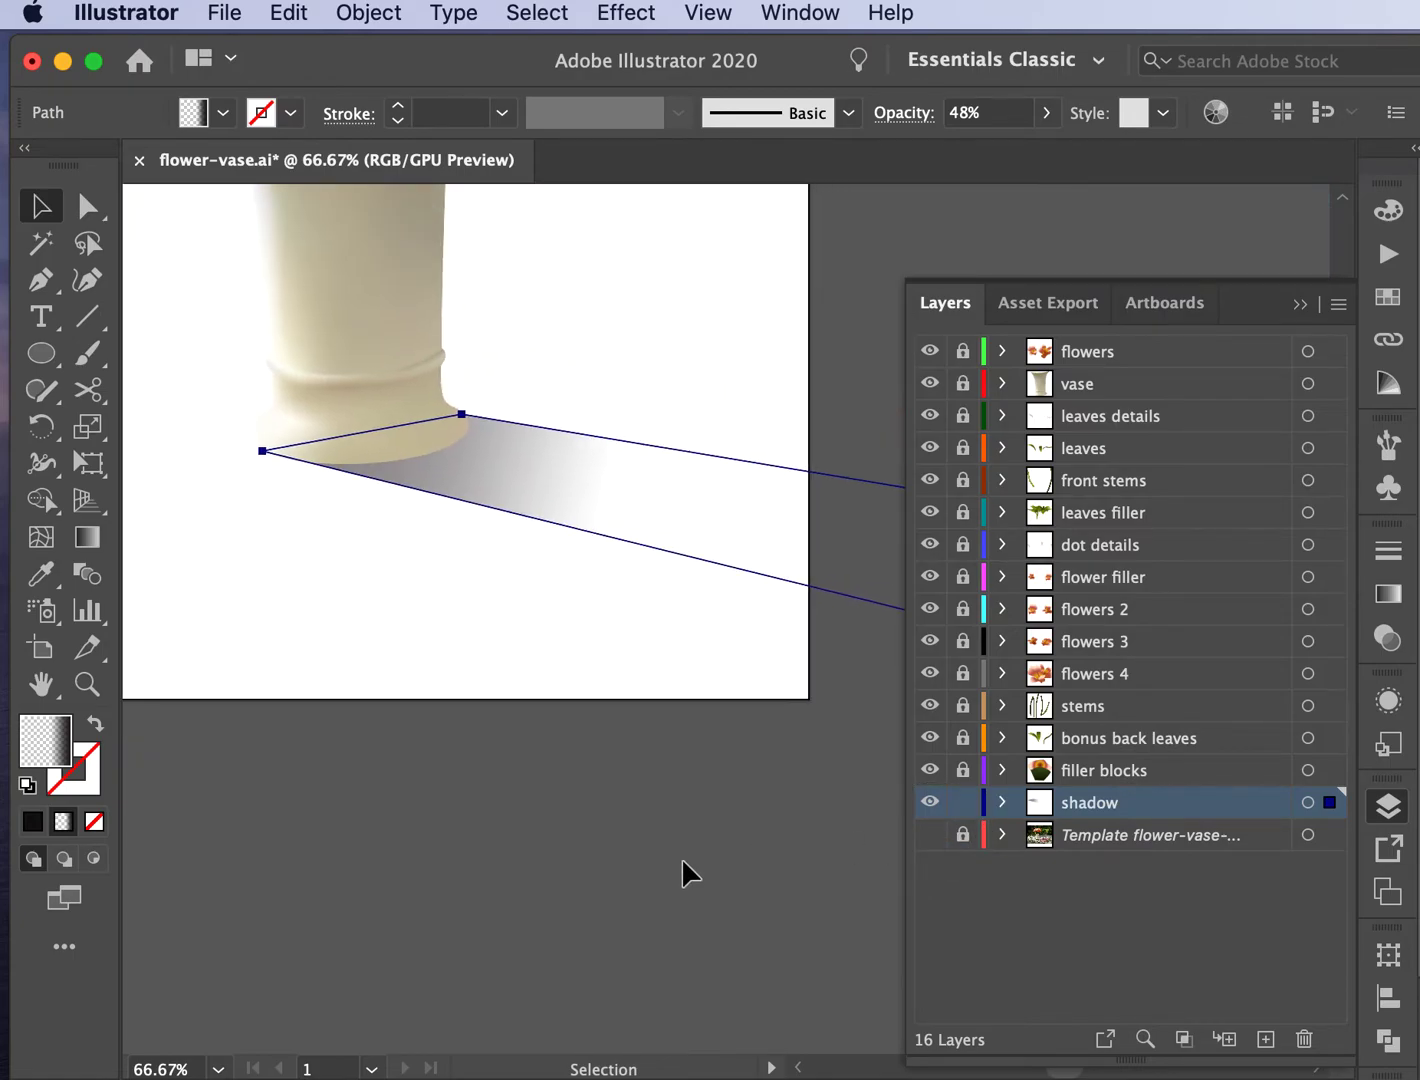
key(super+minus)
scroll(684, 862, up, 4)
scroll(684, 862, down, 2)
scroll(683, 862, right, 2)
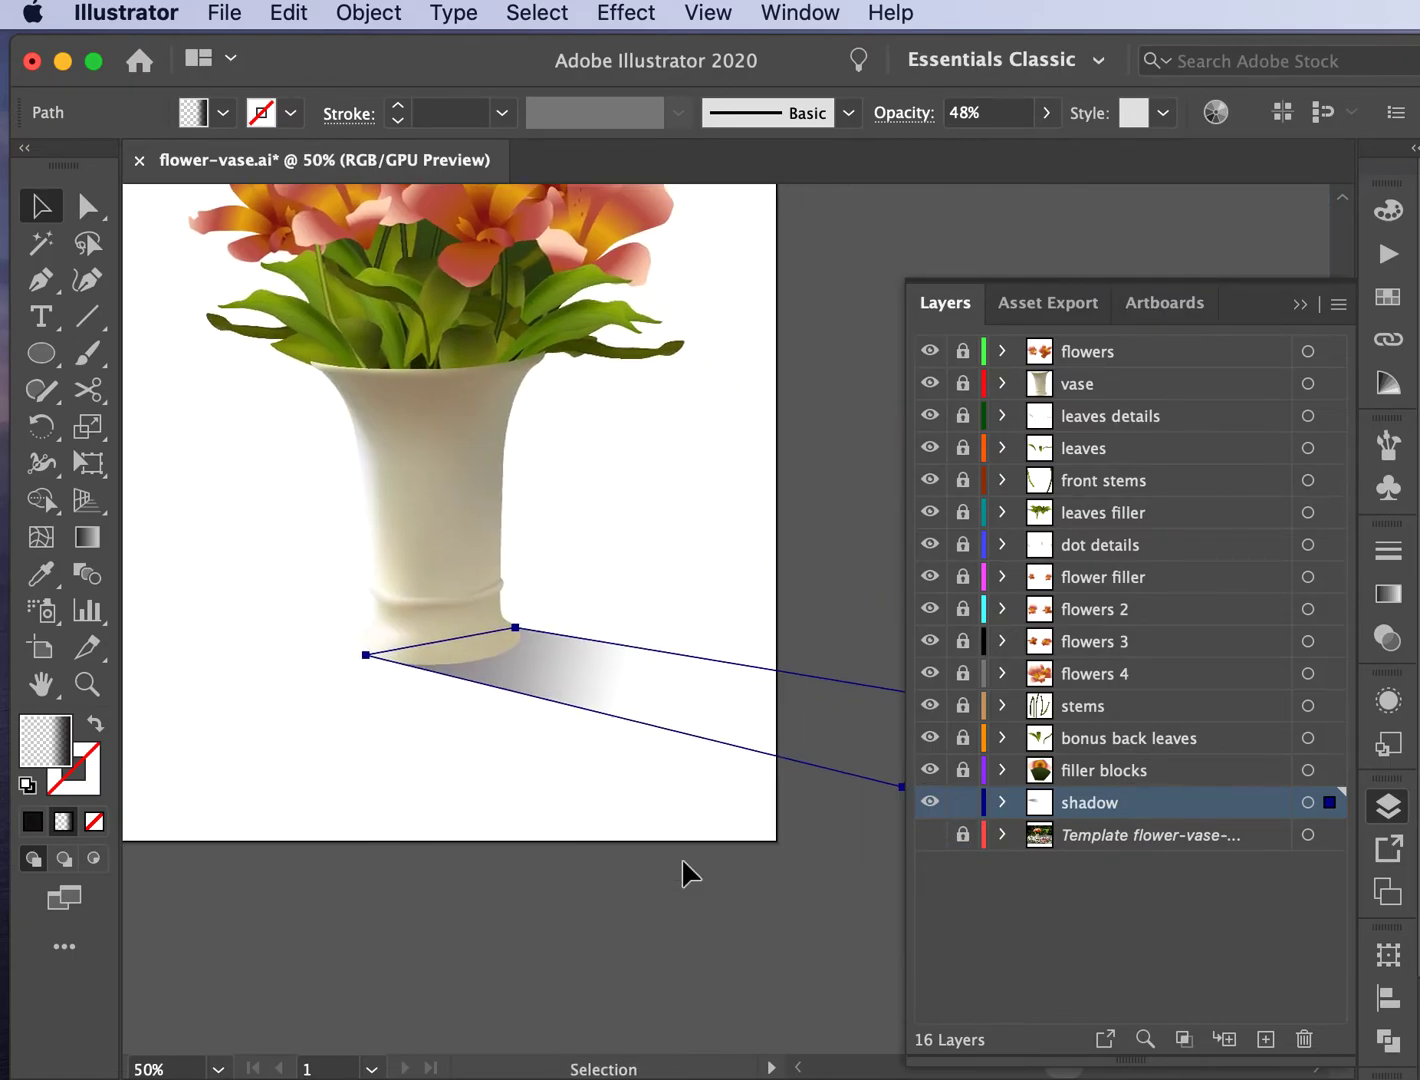
click(591, 925)
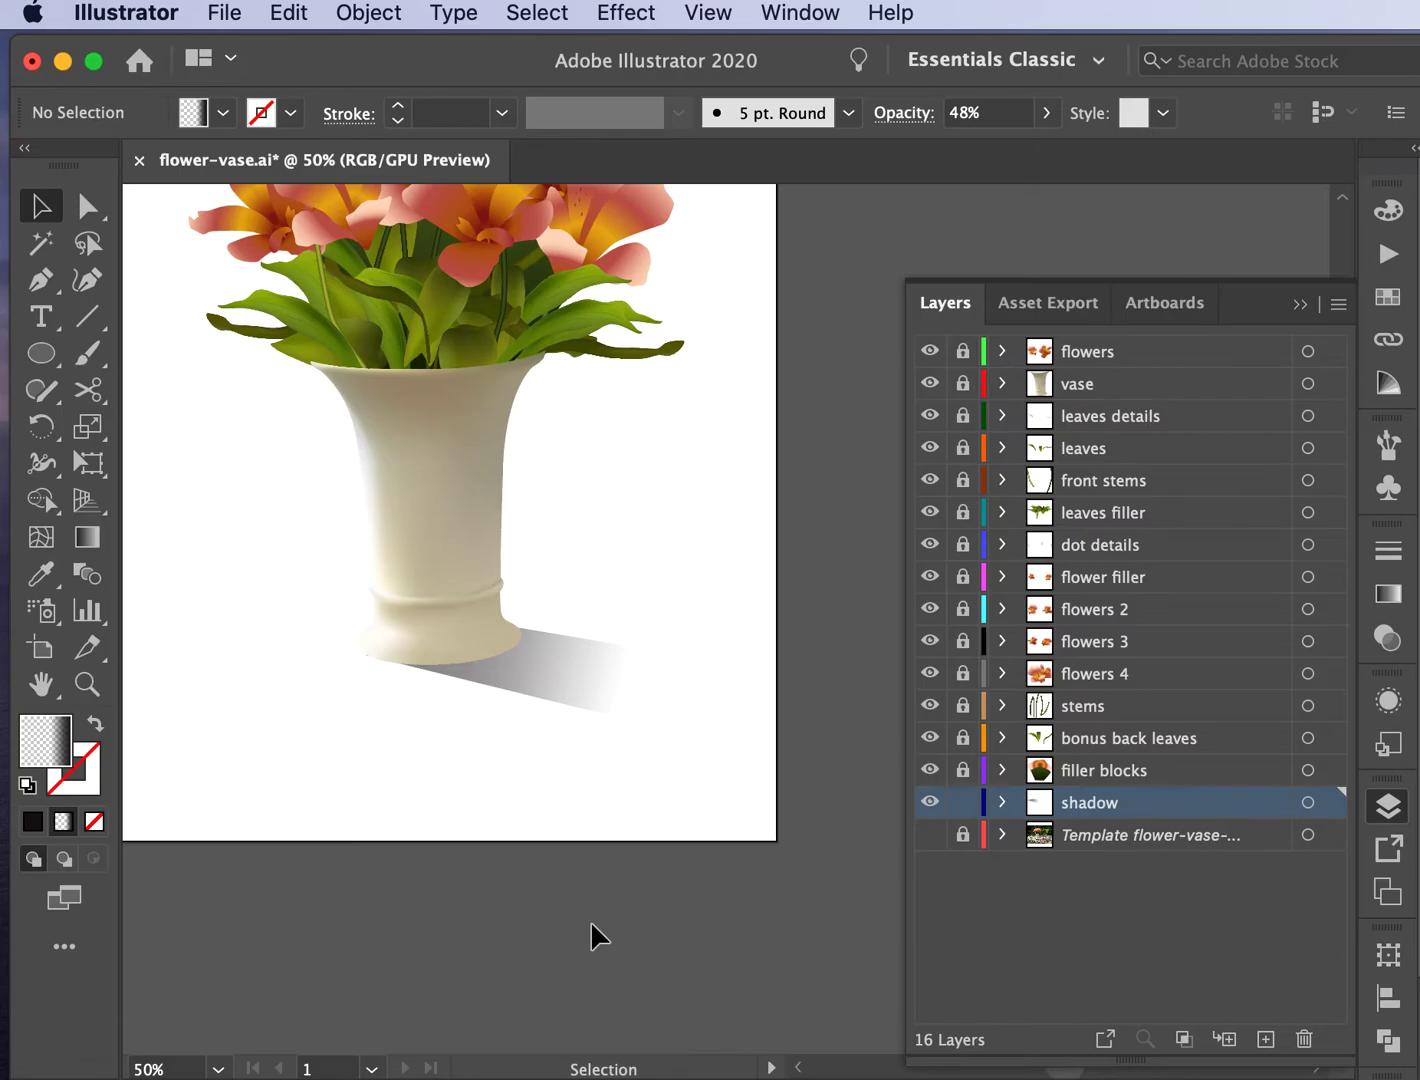
Step: Unlock the vase layer and show the vase's mesh points for direct editing
click(390, 586)
click(962, 382)
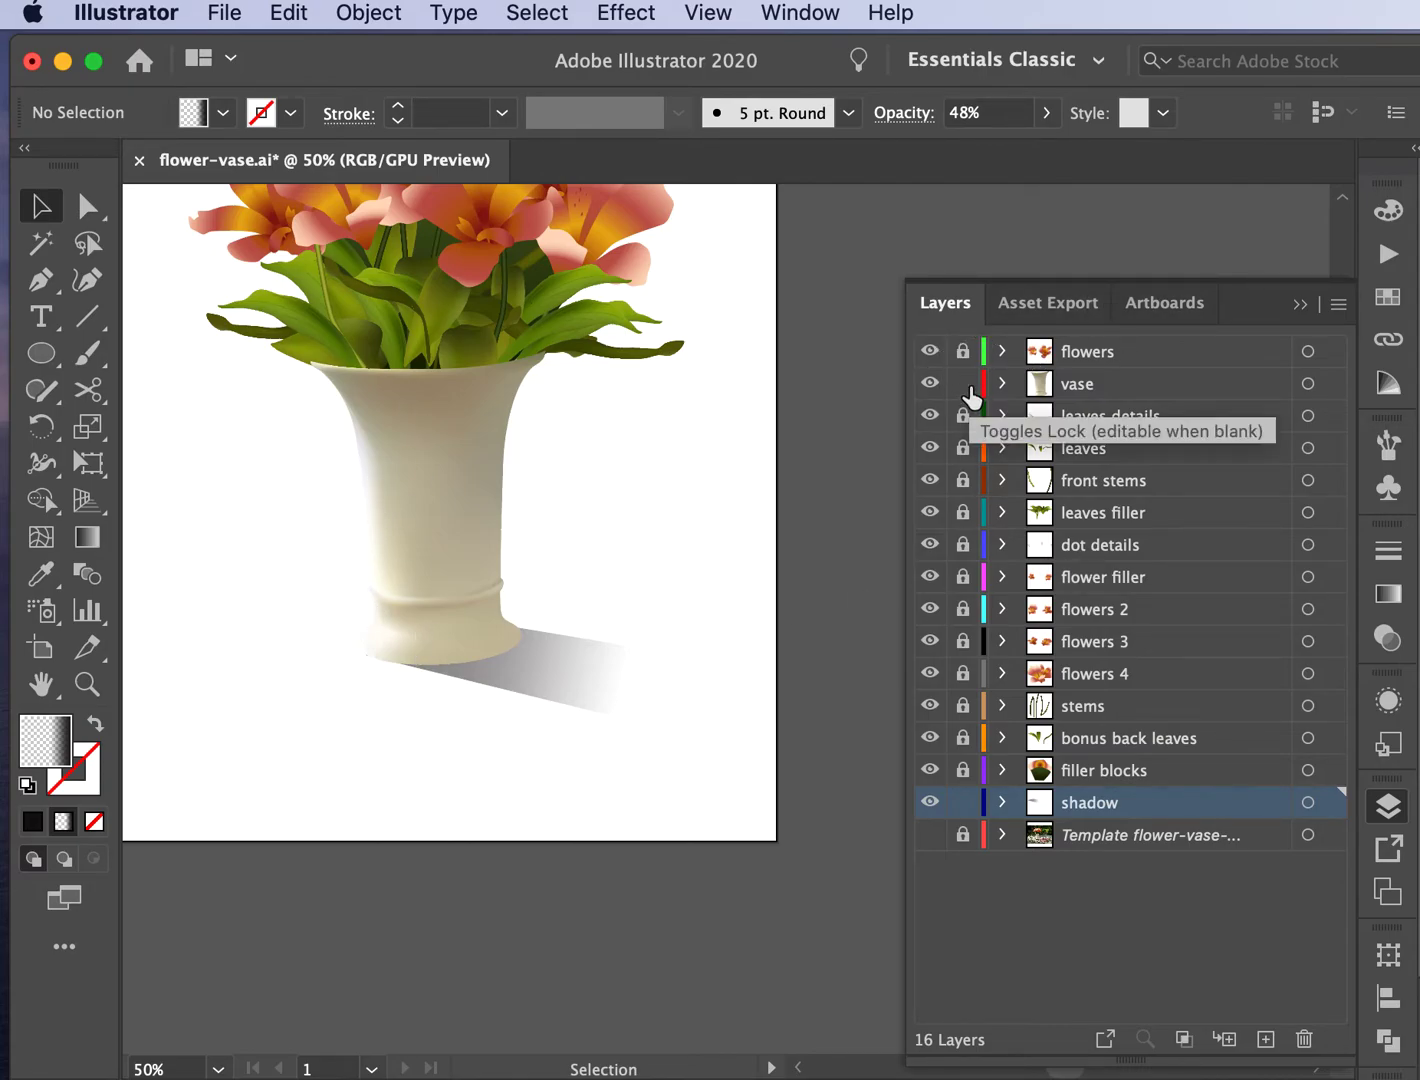
click(87, 205)
click(479, 526)
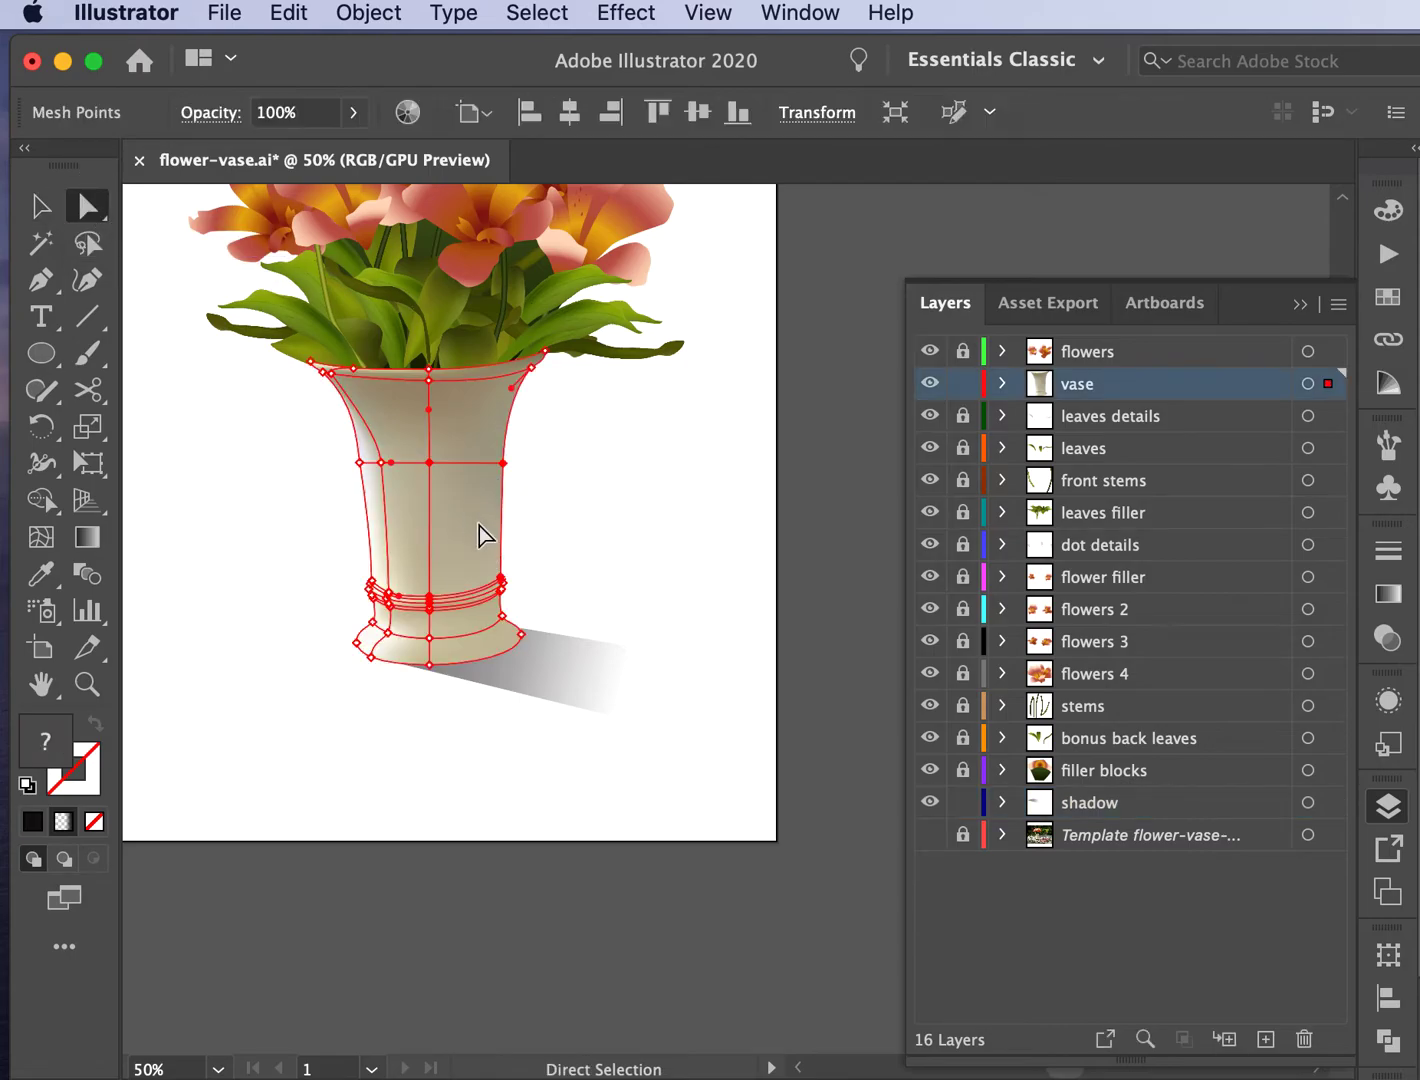
Step: Recolour the mesh point at the outer left edge of the vase's foot to #f4f4e9
key(super+equal)
key(super+equal)
key(super+equal)
scroll(477, 520, down, 5)
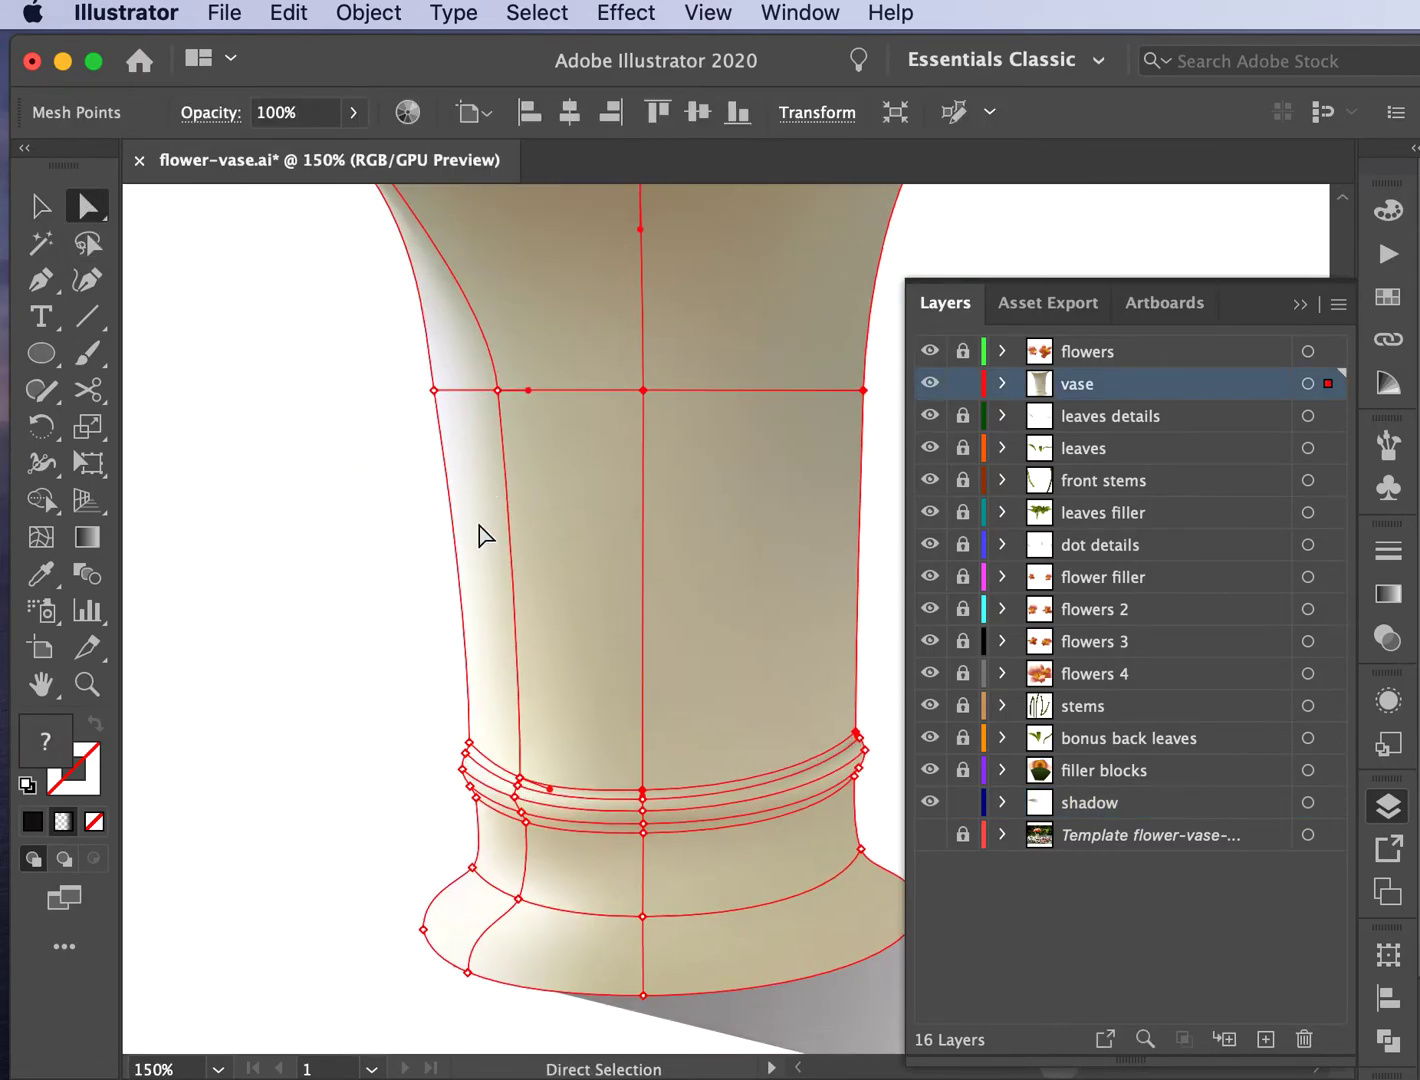
click(534, 697)
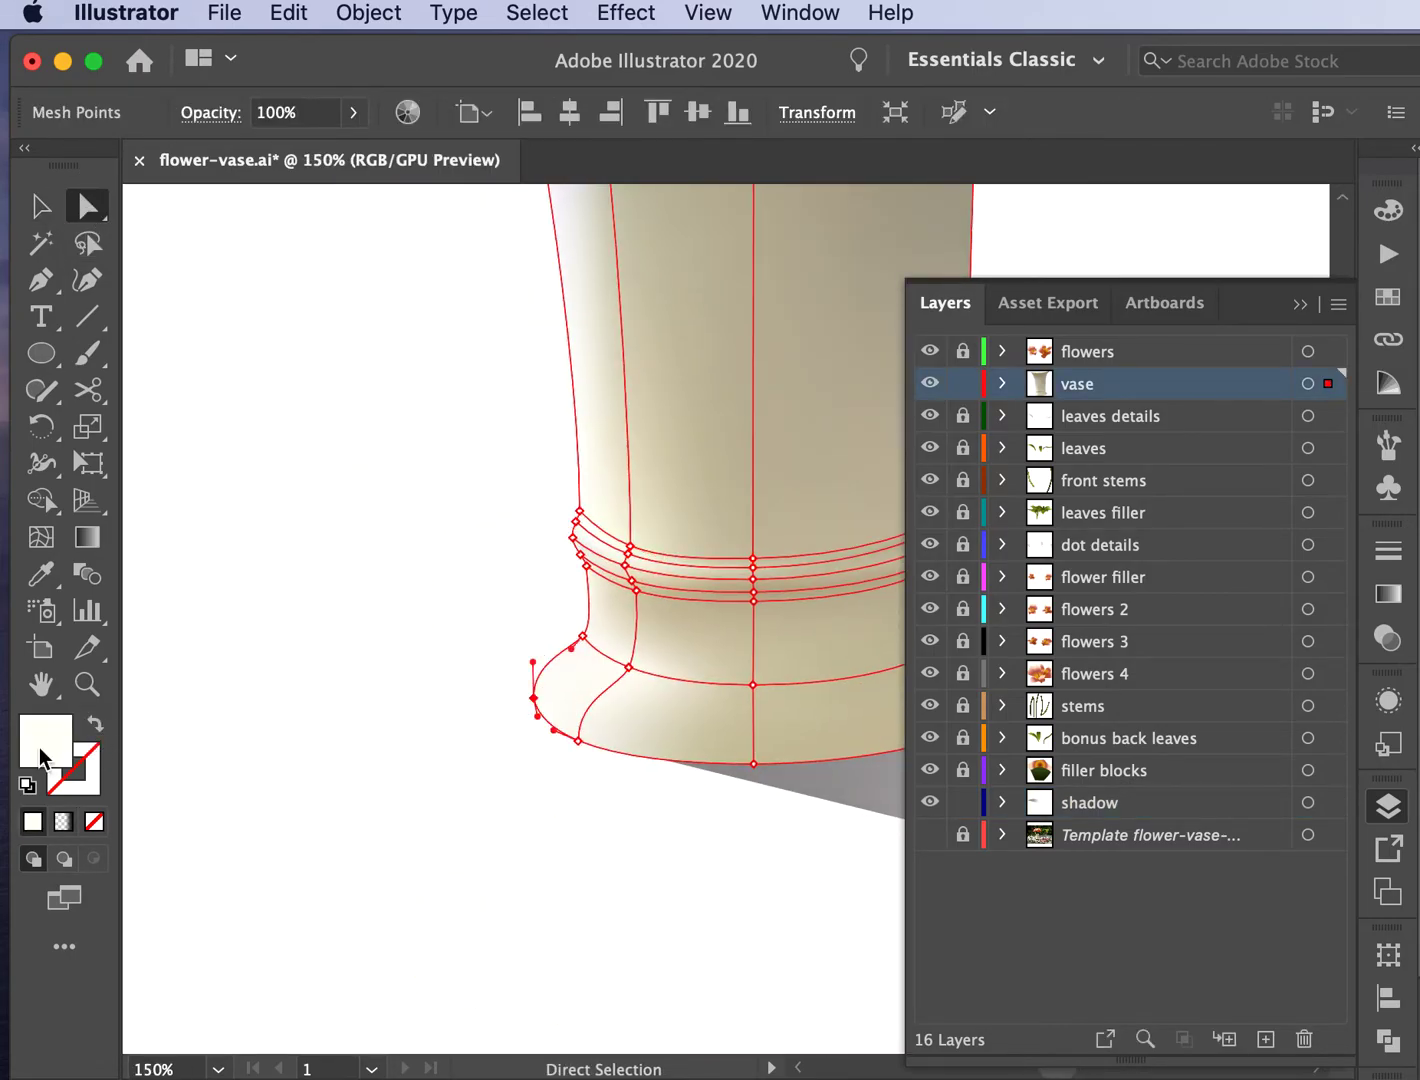
double_click(45, 745)
drag(653, 370, 656, 369)
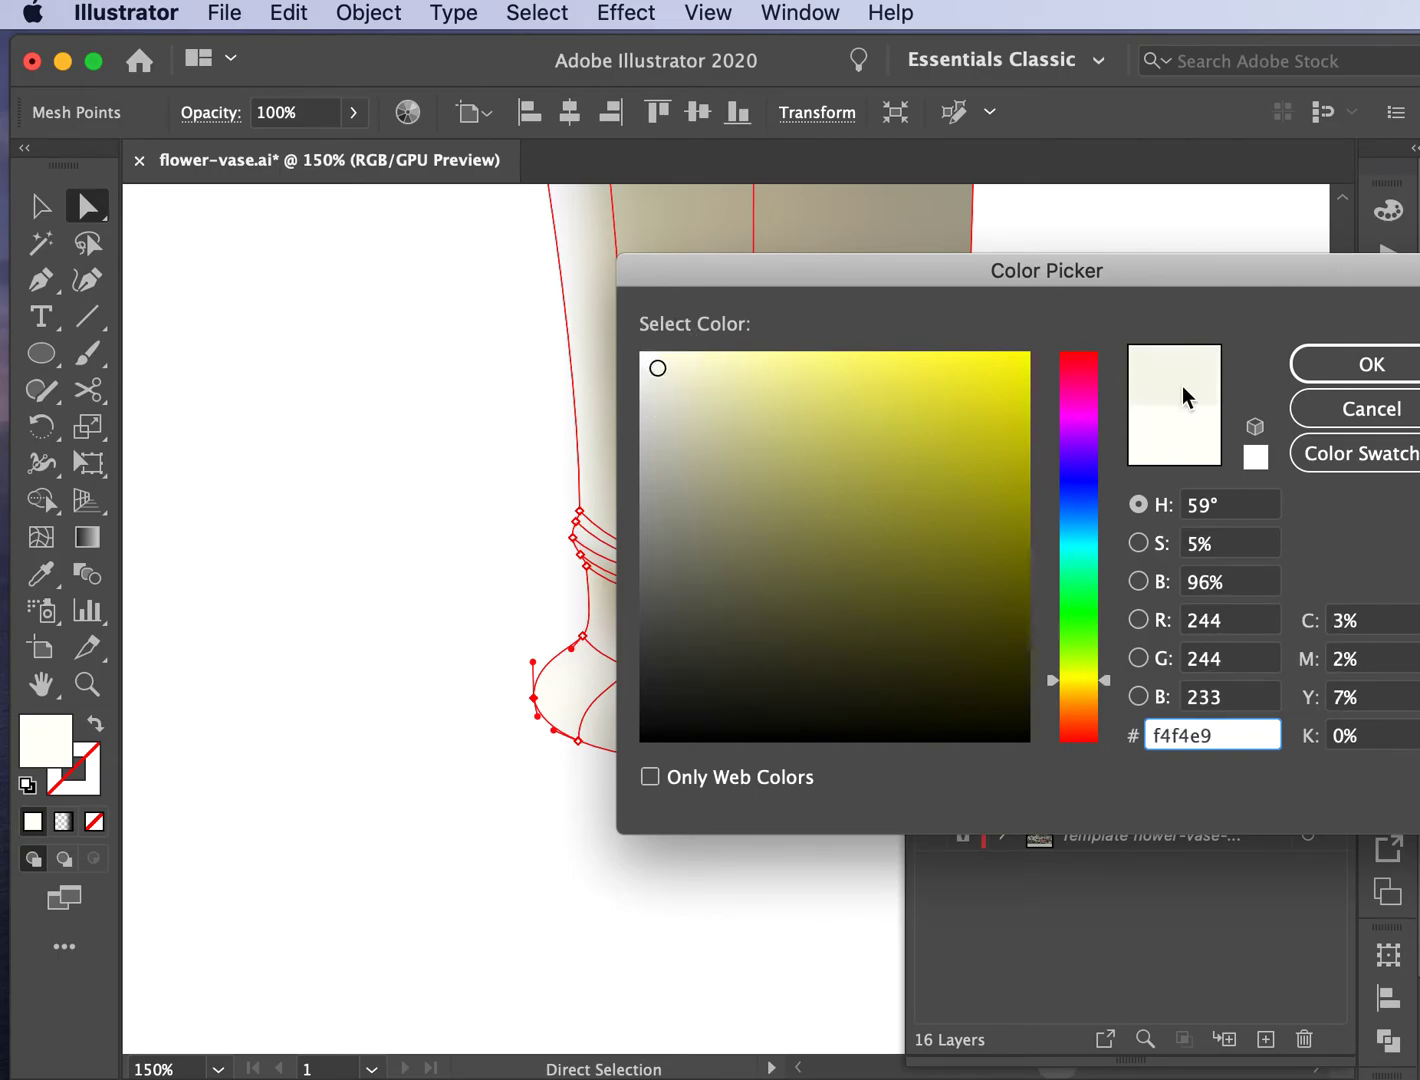
click(1365, 364)
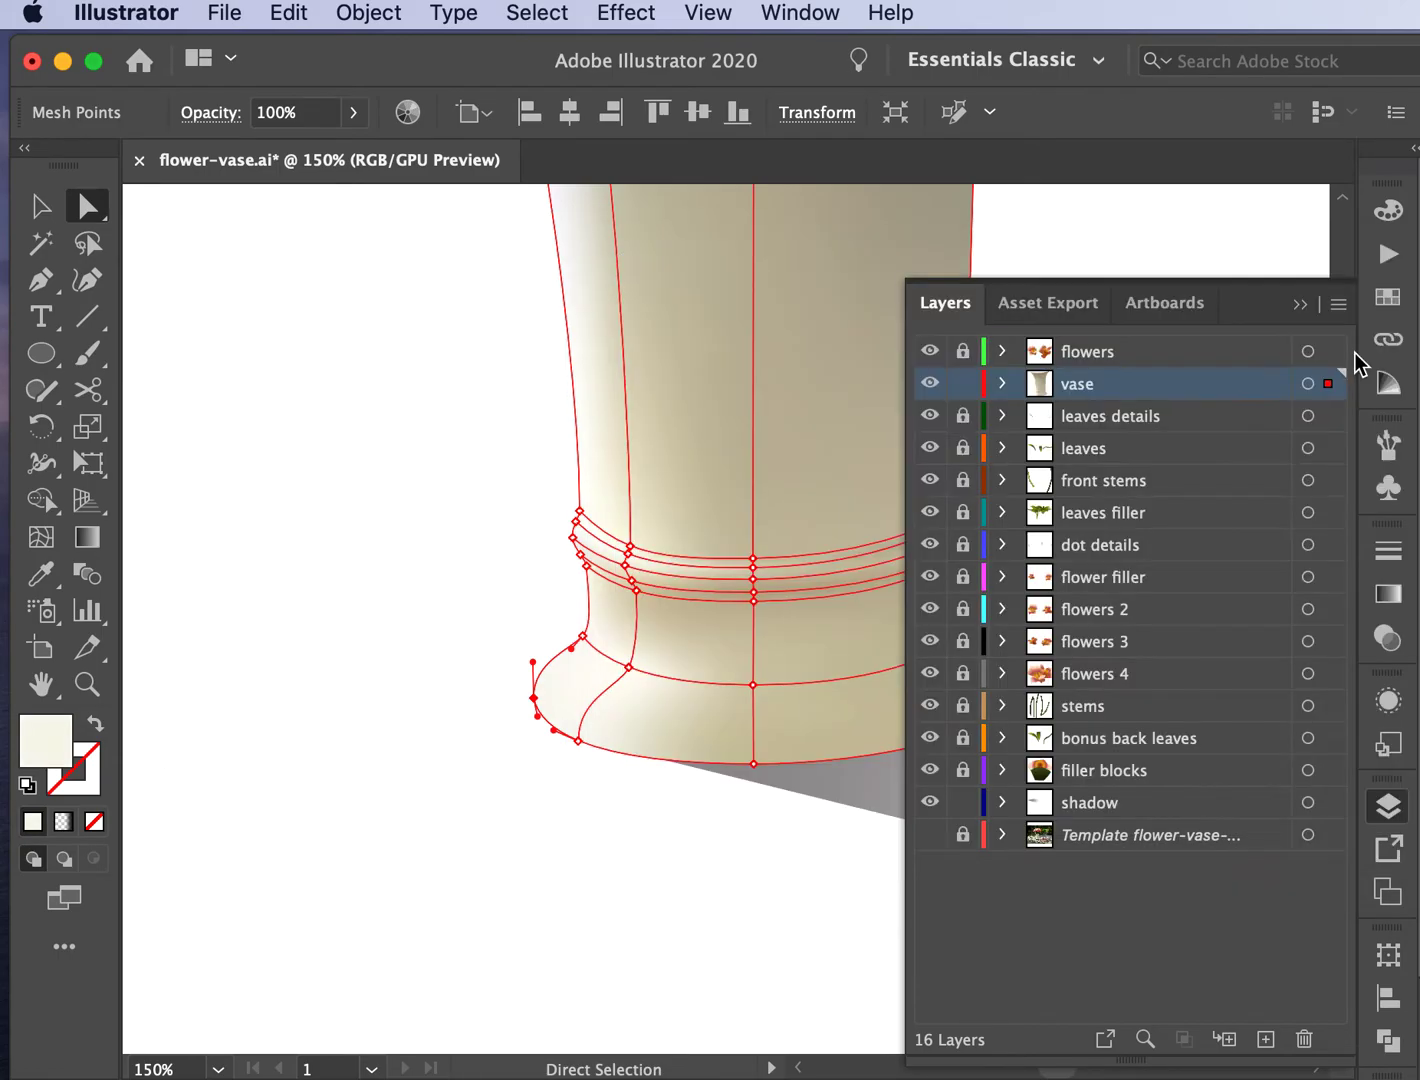
Step: Recolour the vase's mesh point at the left end of the ring's upper edge to #eaeae1 and deselect the vase
click(580, 513)
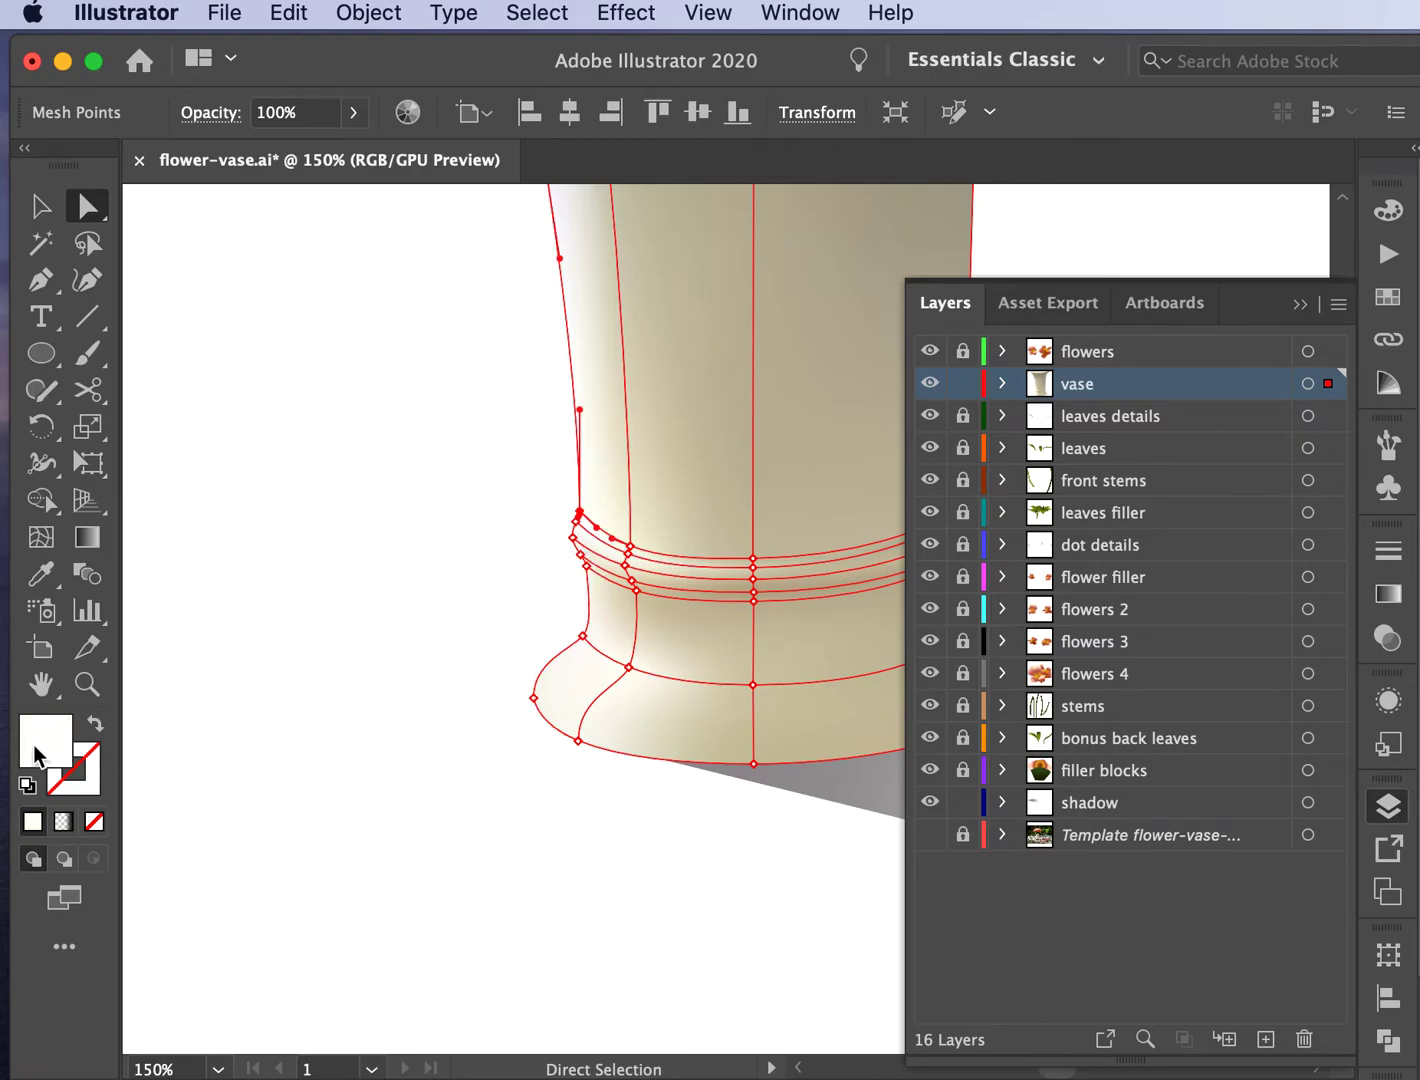
double_click(40, 745)
click(657, 382)
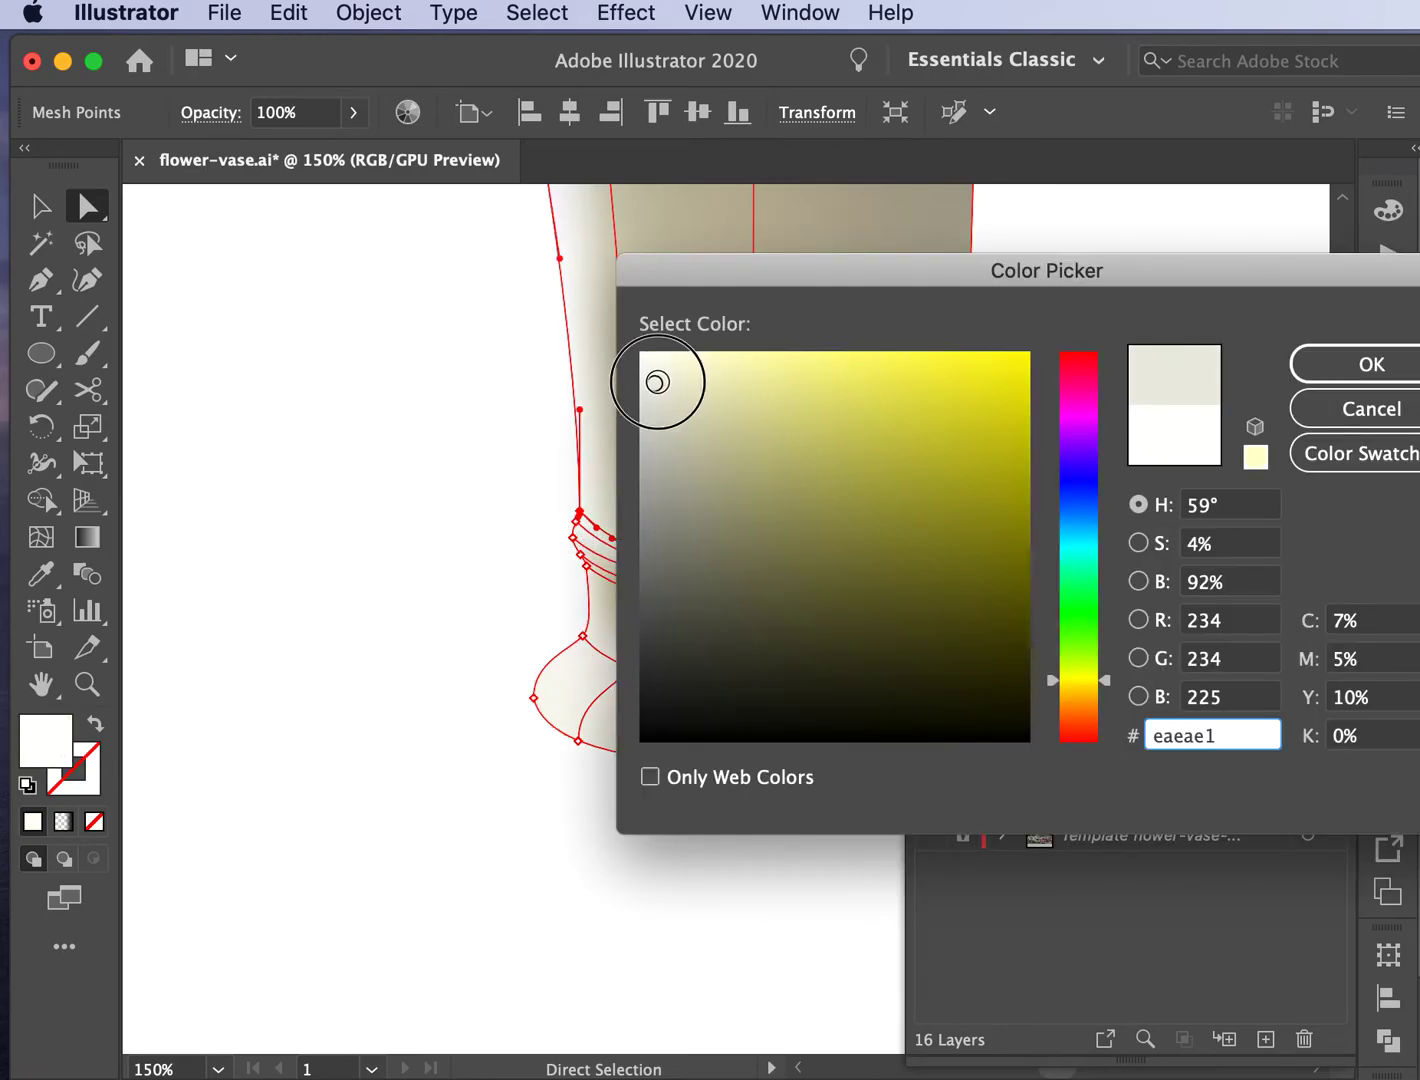
click(1312, 366)
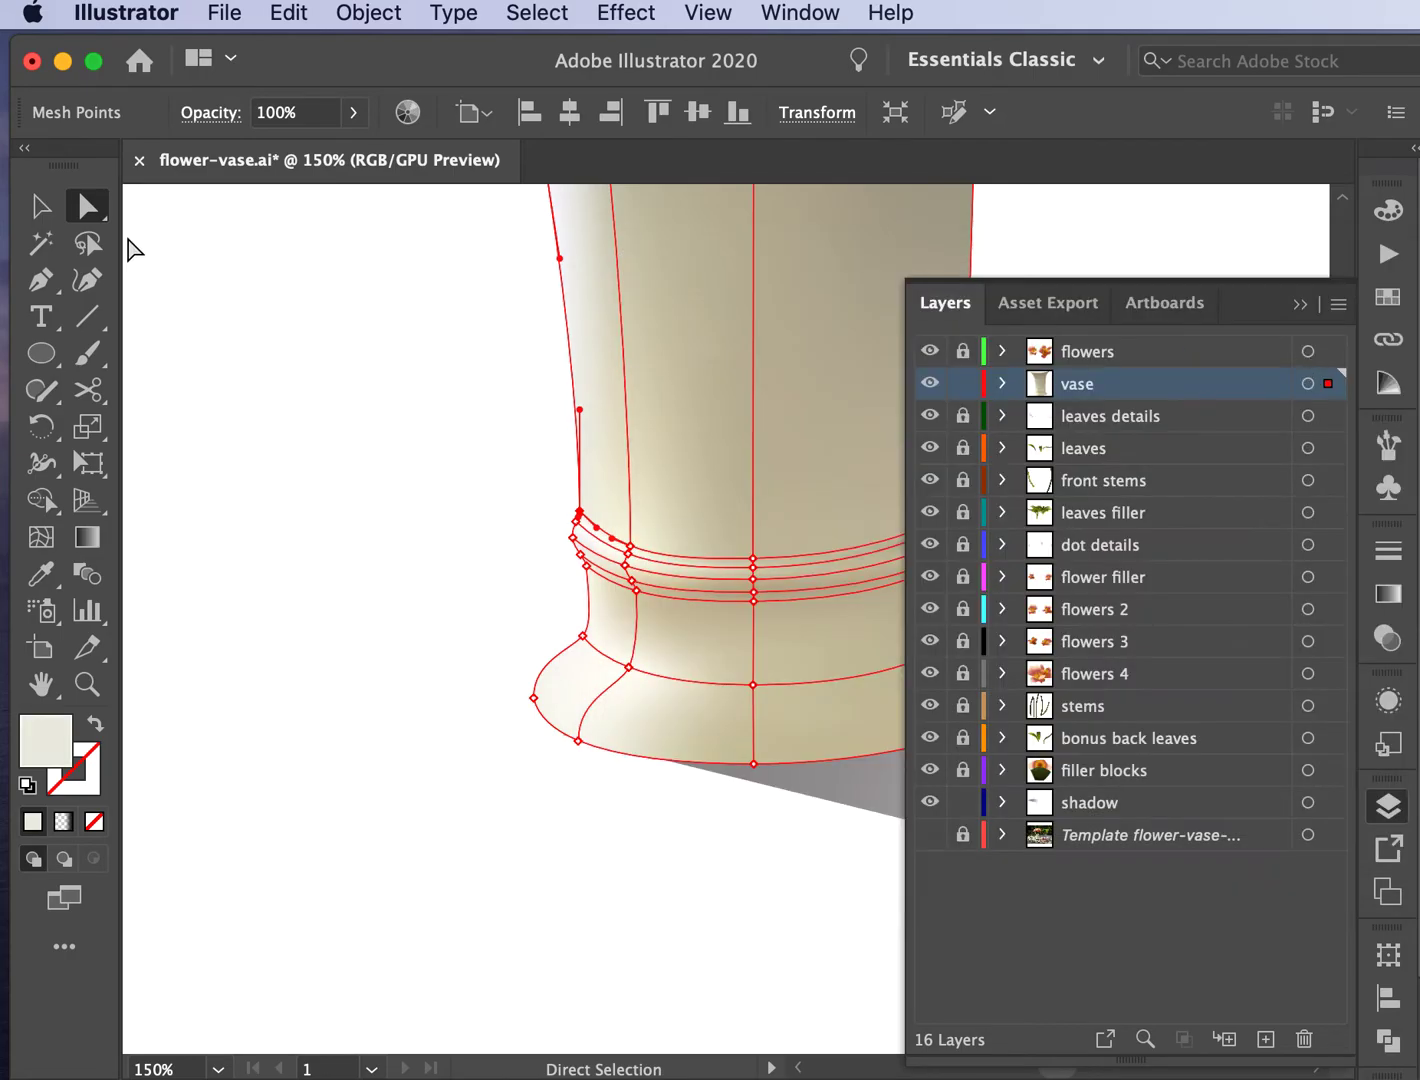
click(40, 208)
click(289, 357)
key(super+minus)
key(super+minus)
key(super+minus)
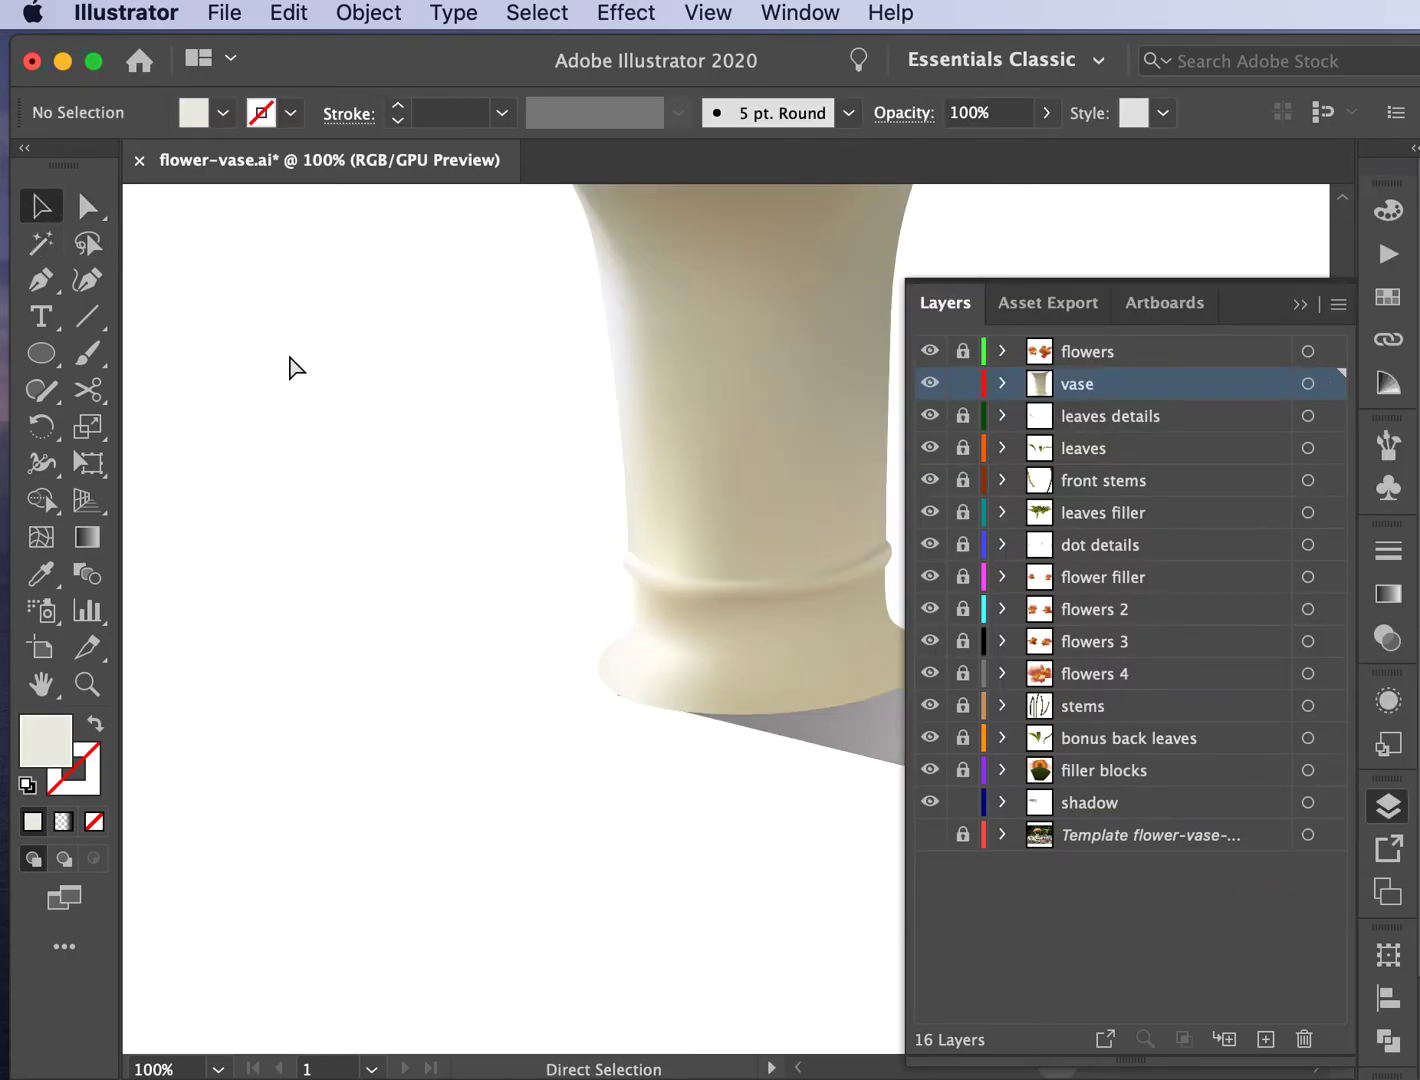
scroll(471, 372, right, 5)
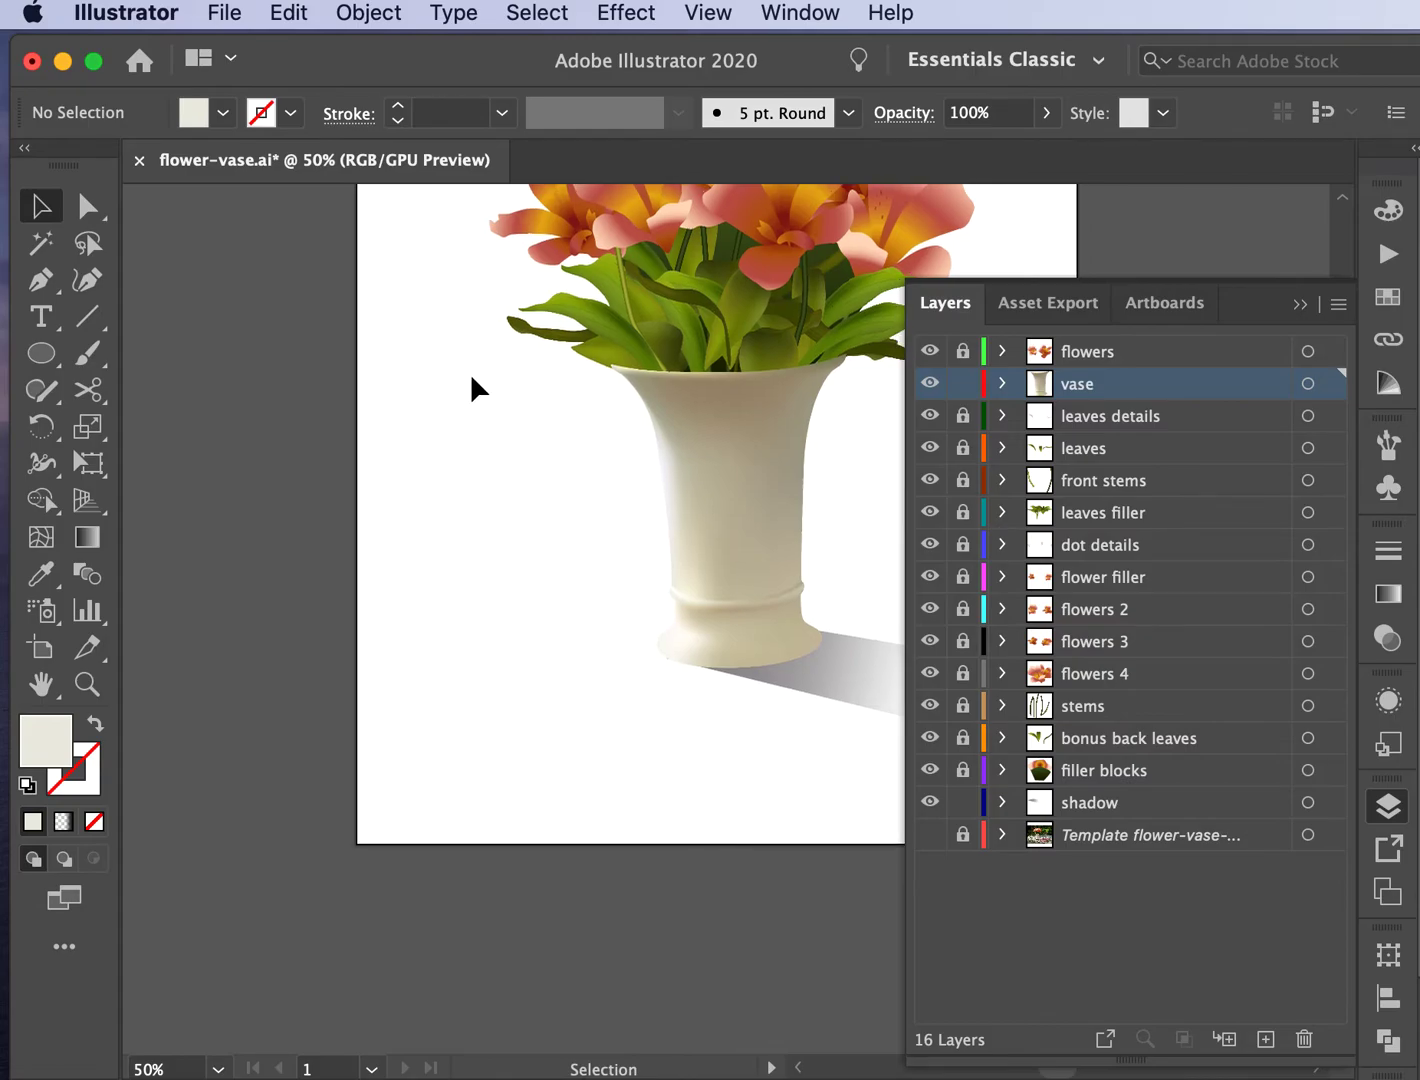
scroll(471, 373, up, 3)
Step: Lengthen the shadow's fade by shifting its two middle gradient stops farther from the vase, and deselect the shadow
click(708, 800)
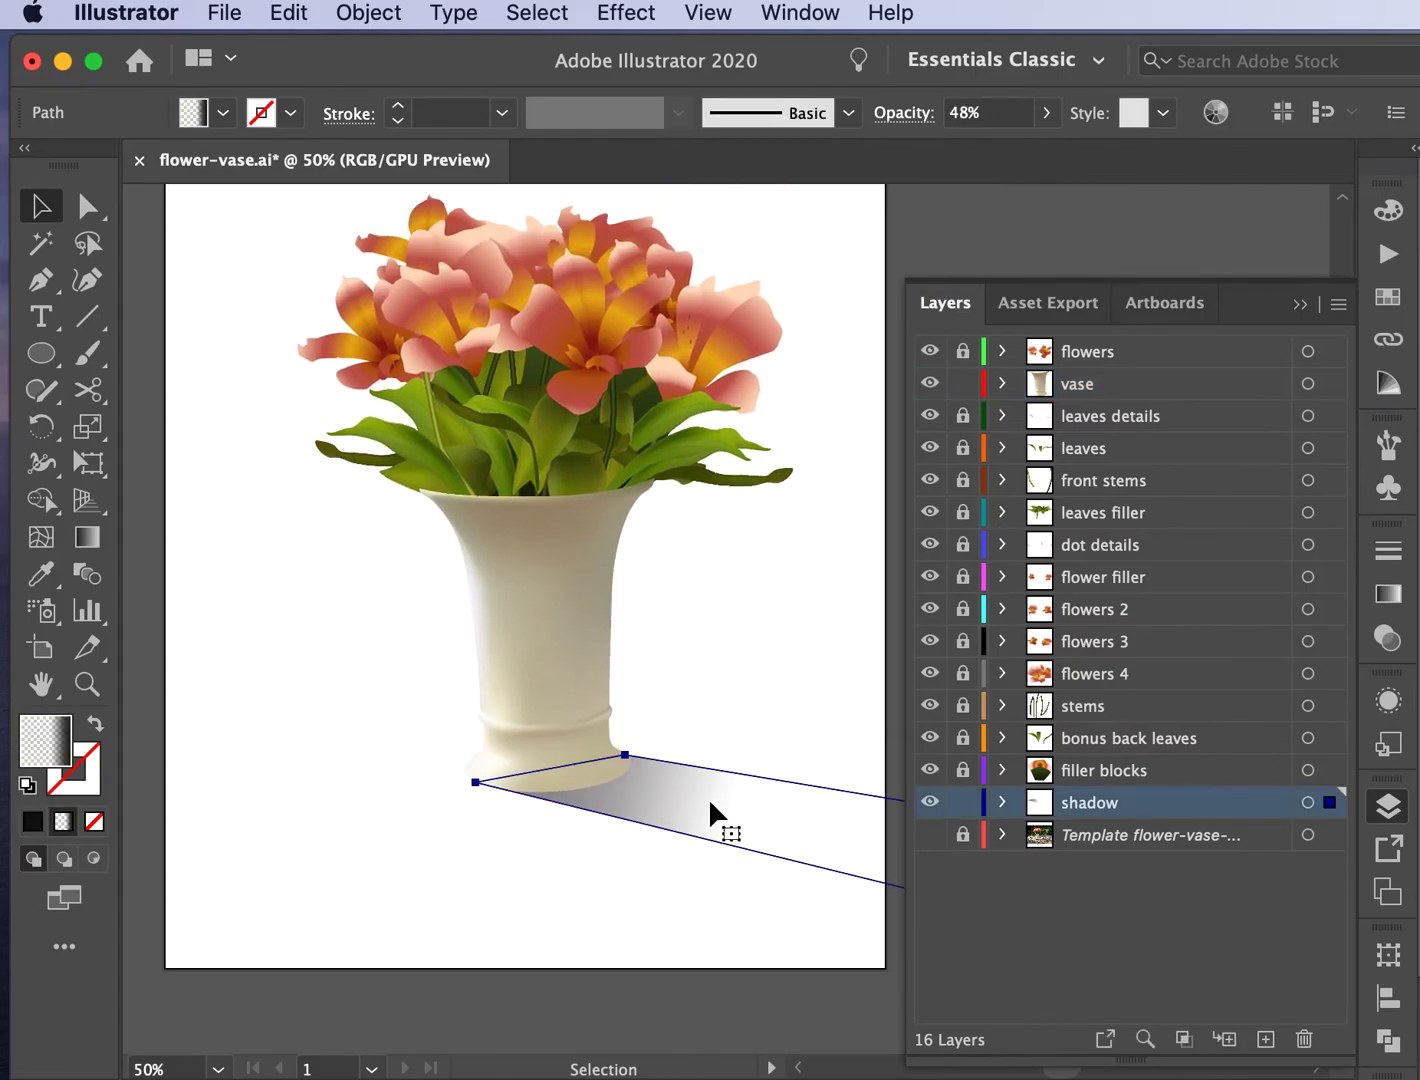
scroll(708, 800, right, 4)
scroll(708, 800, down, 3)
click(86, 537)
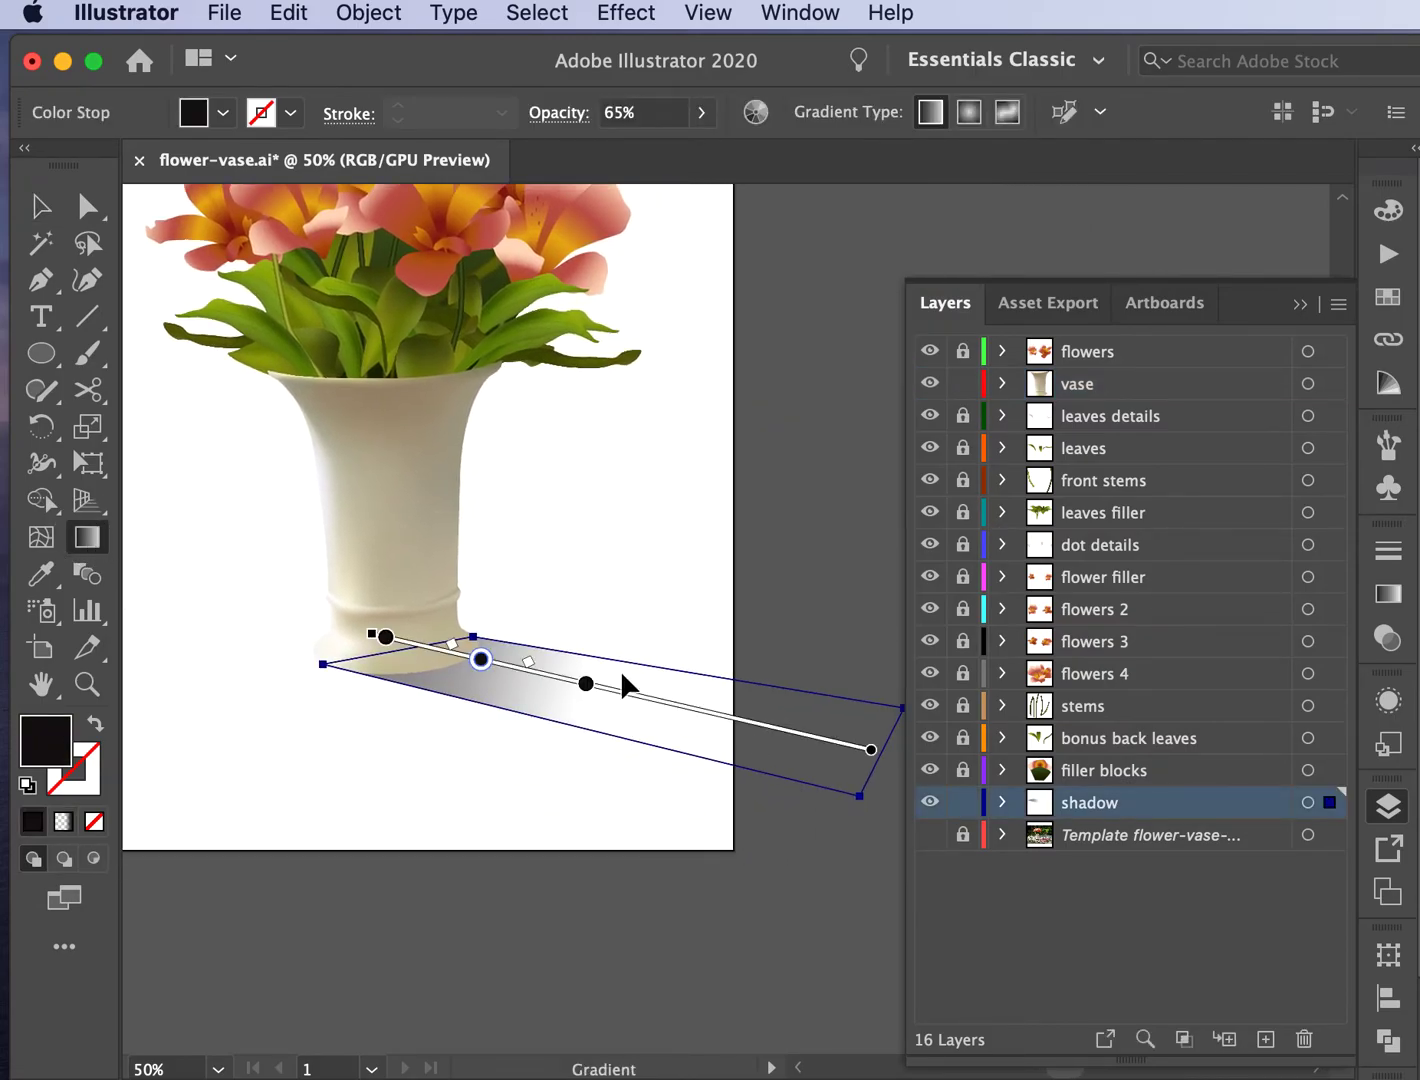
drag(586, 688, 702, 712)
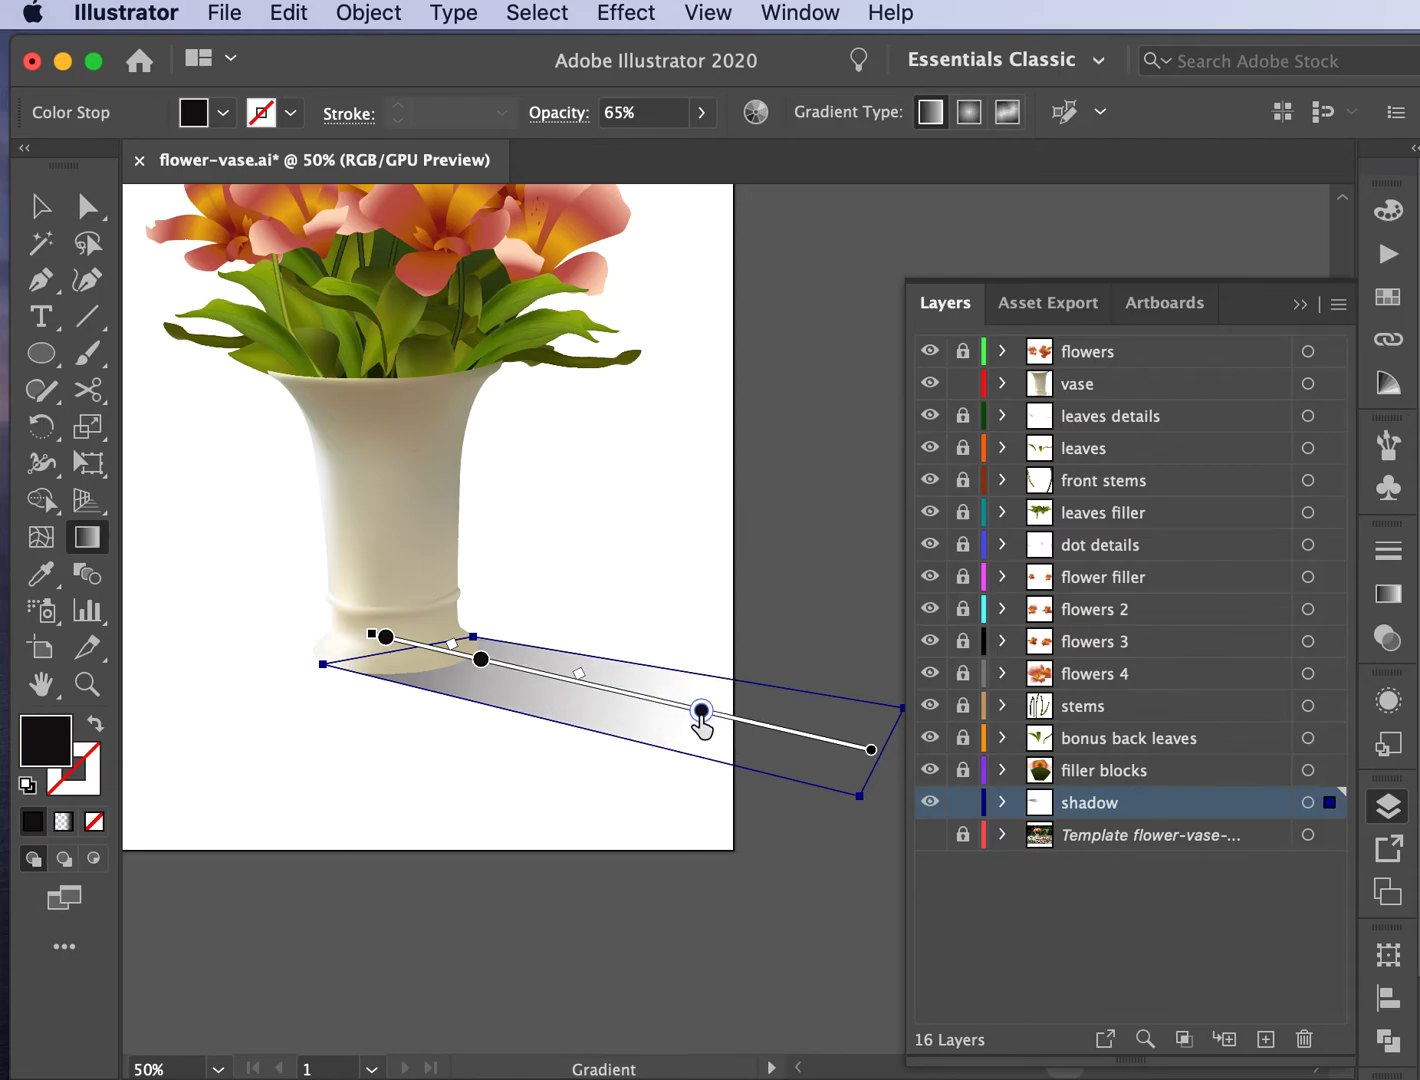
drag(482, 660, 511, 667)
click(41, 208)
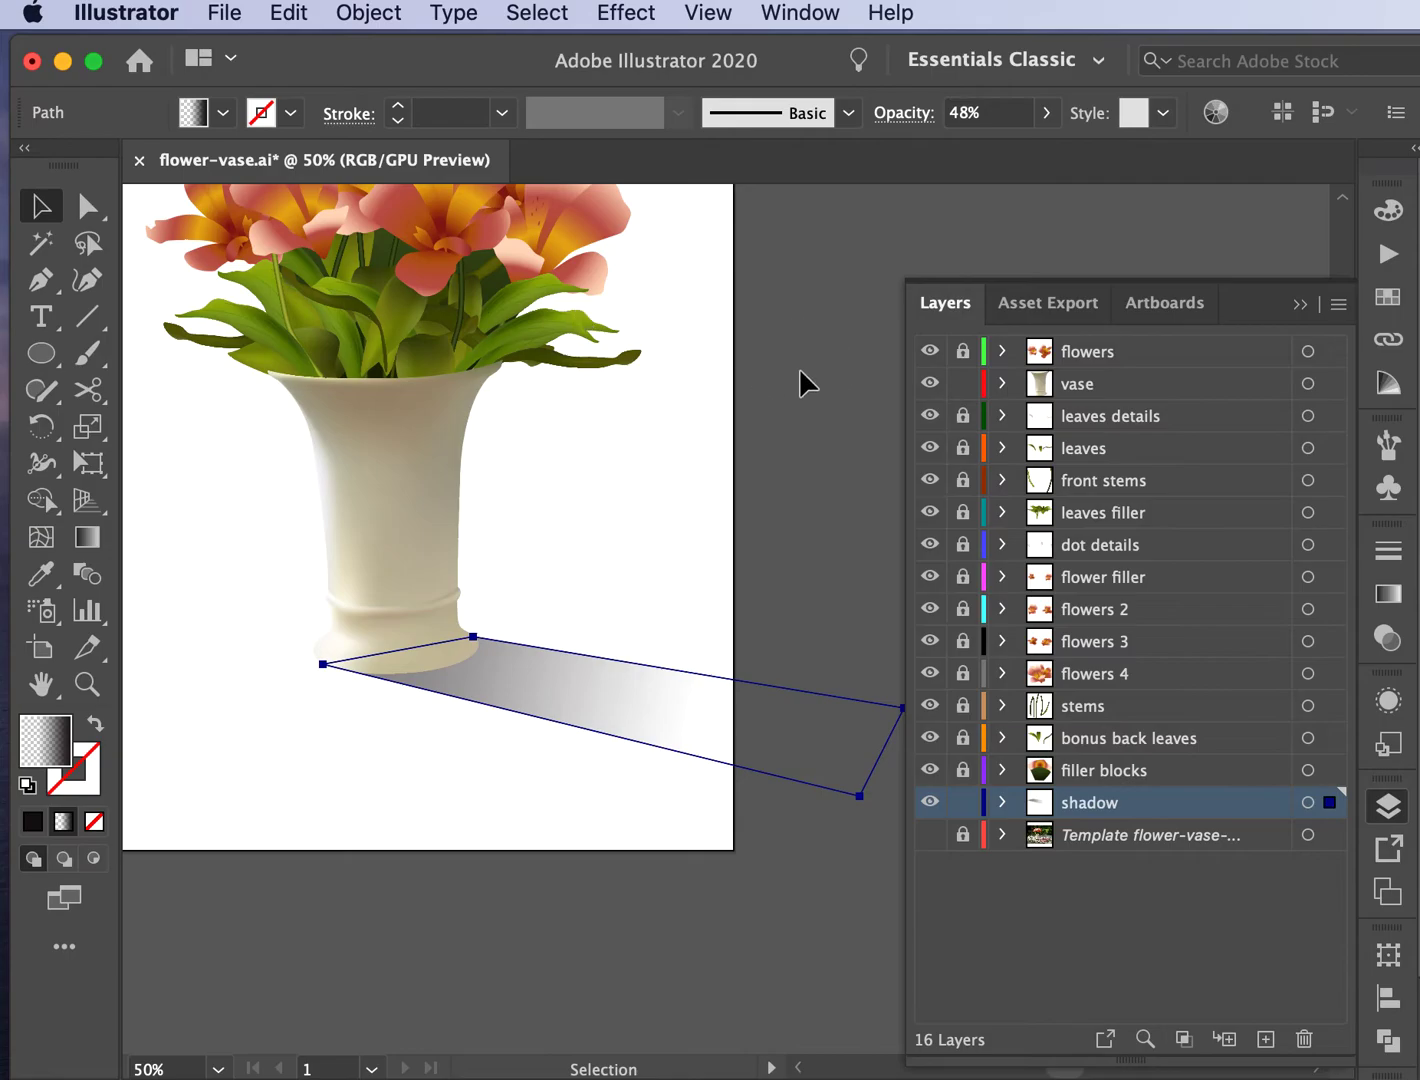
click(800, 371)
key(super+0)
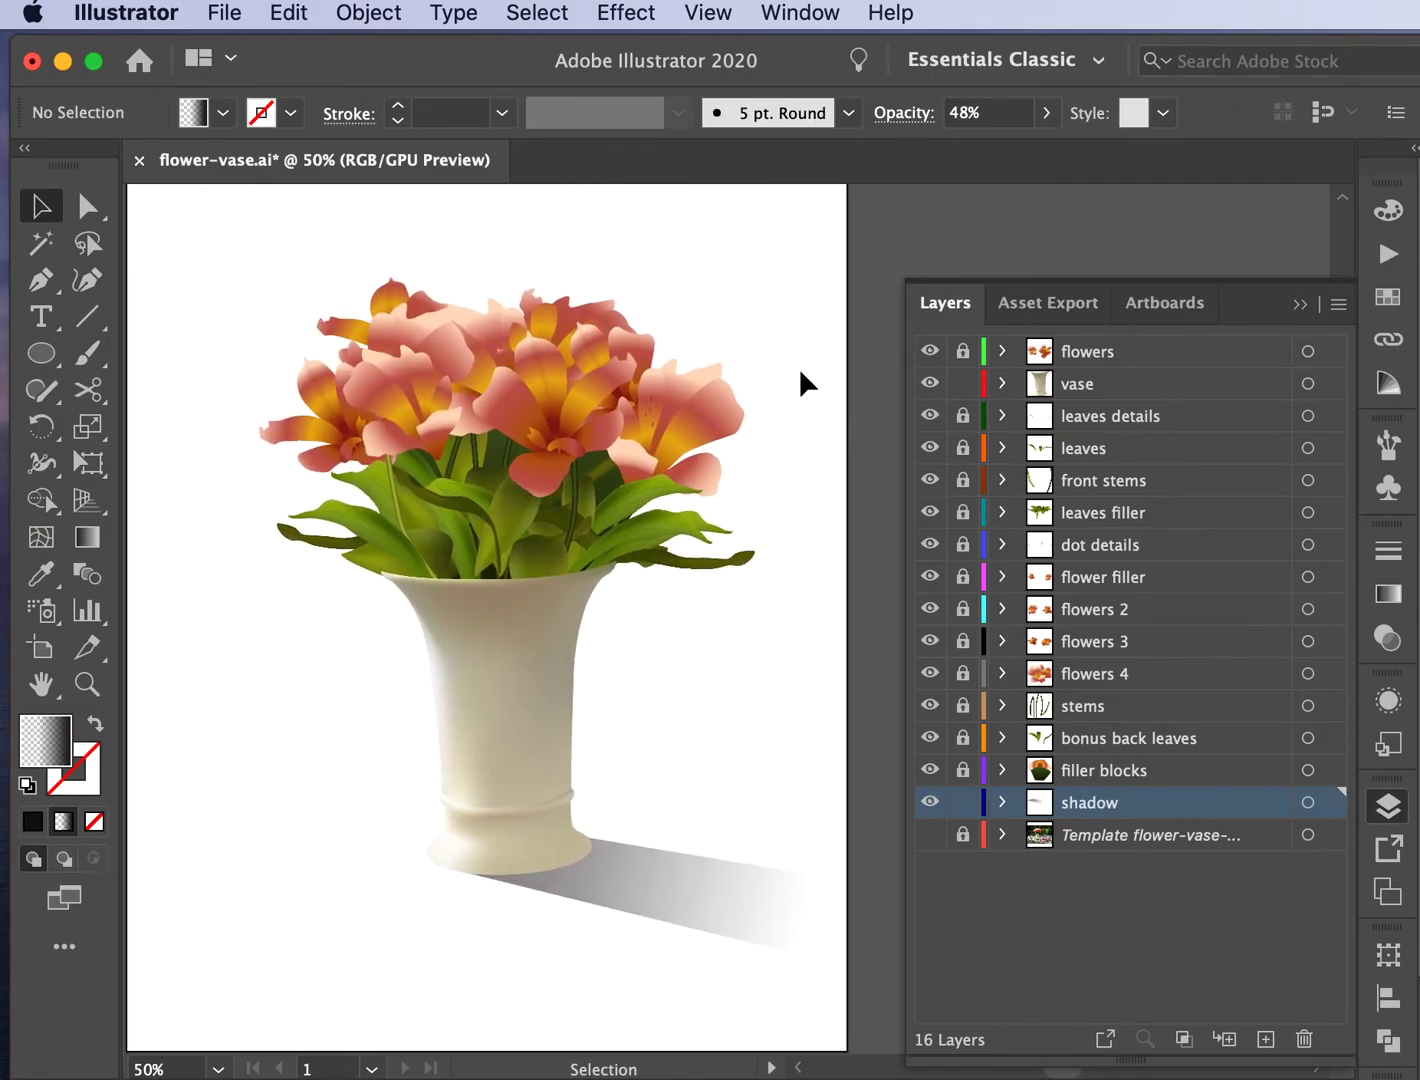
click(720, 910)
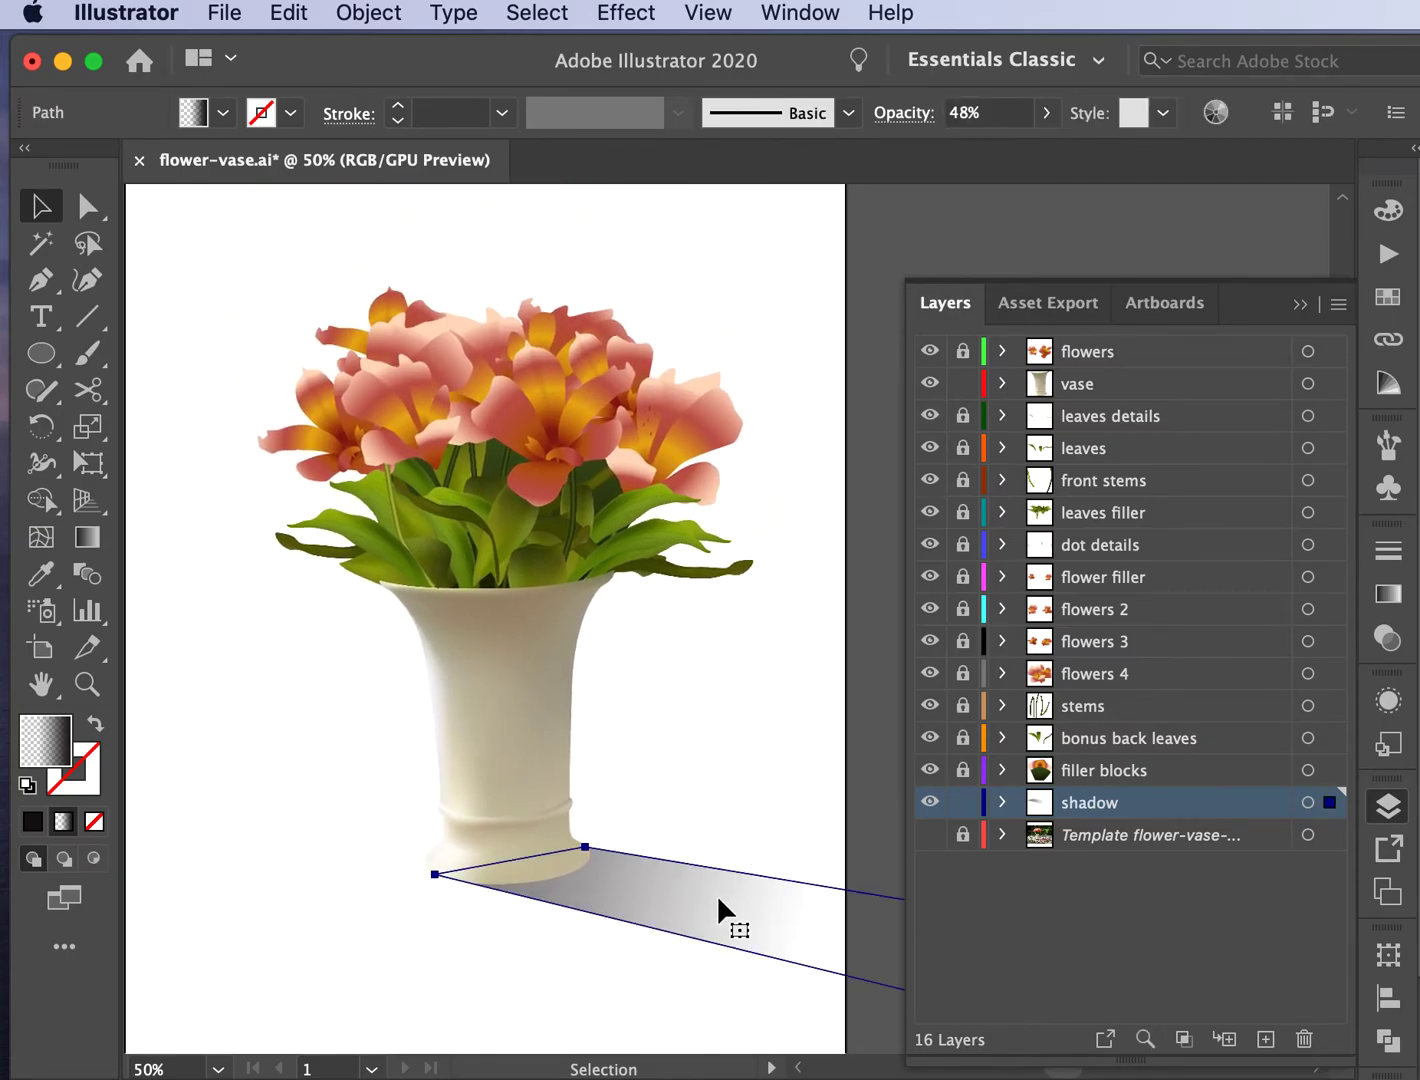
click(848, 285)
Step: Nudge the shadow's left corner anchor slightly to the right so it tucks behind the vase's foot
key(super+equal)
key(super+equal)
key(super+equal)
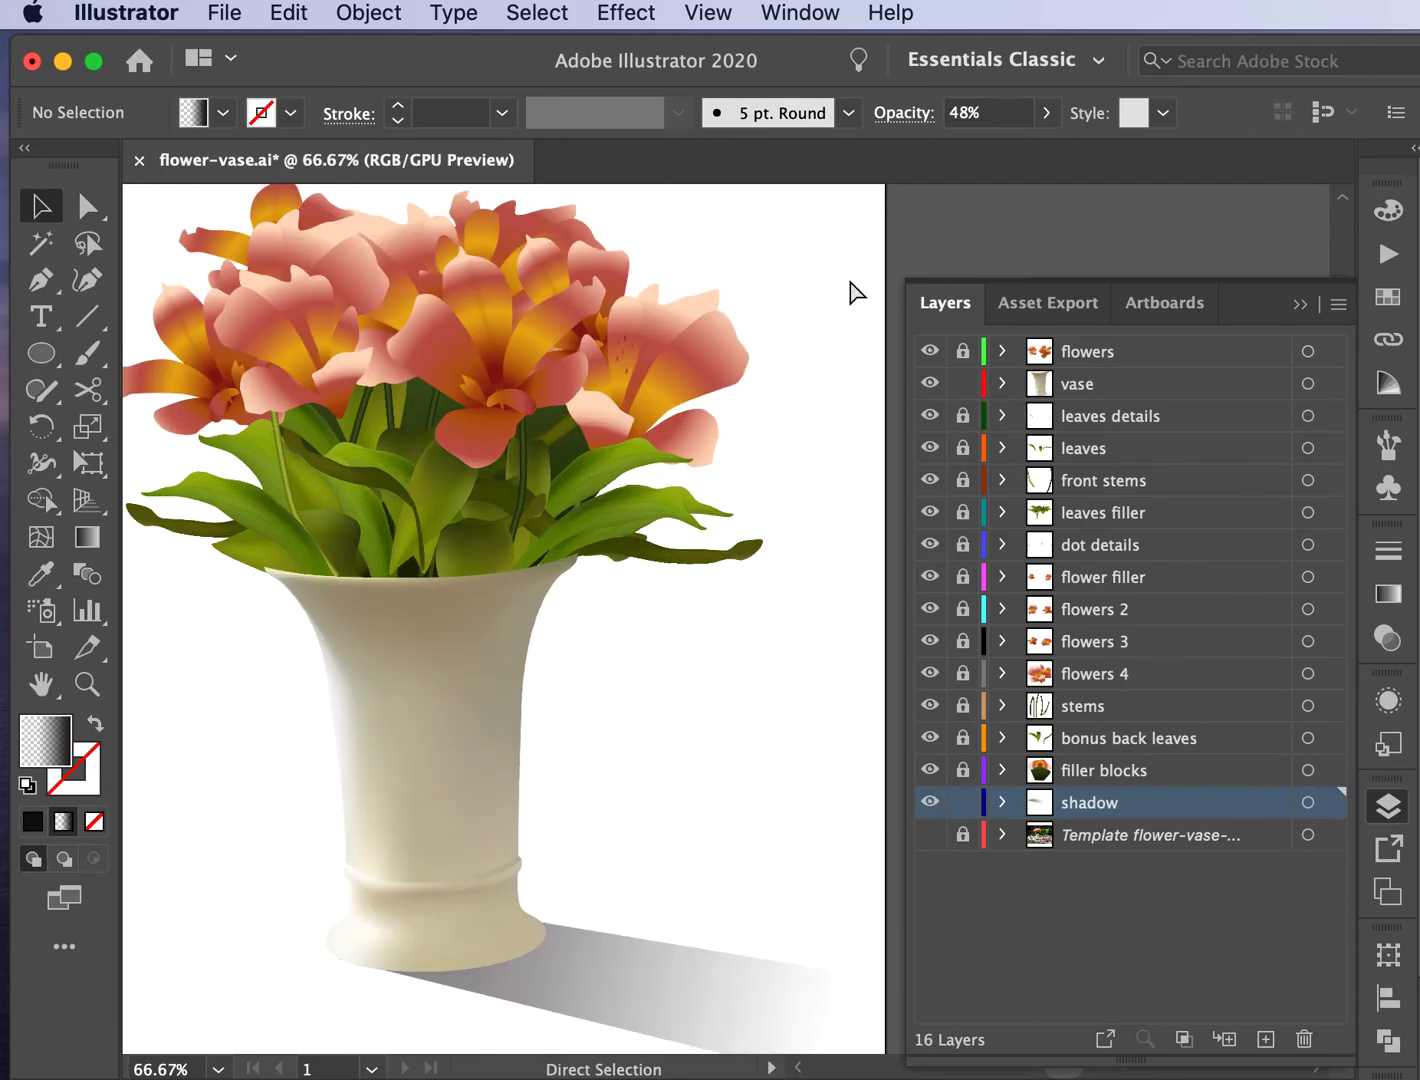
scroll(426, 625, down, 10)
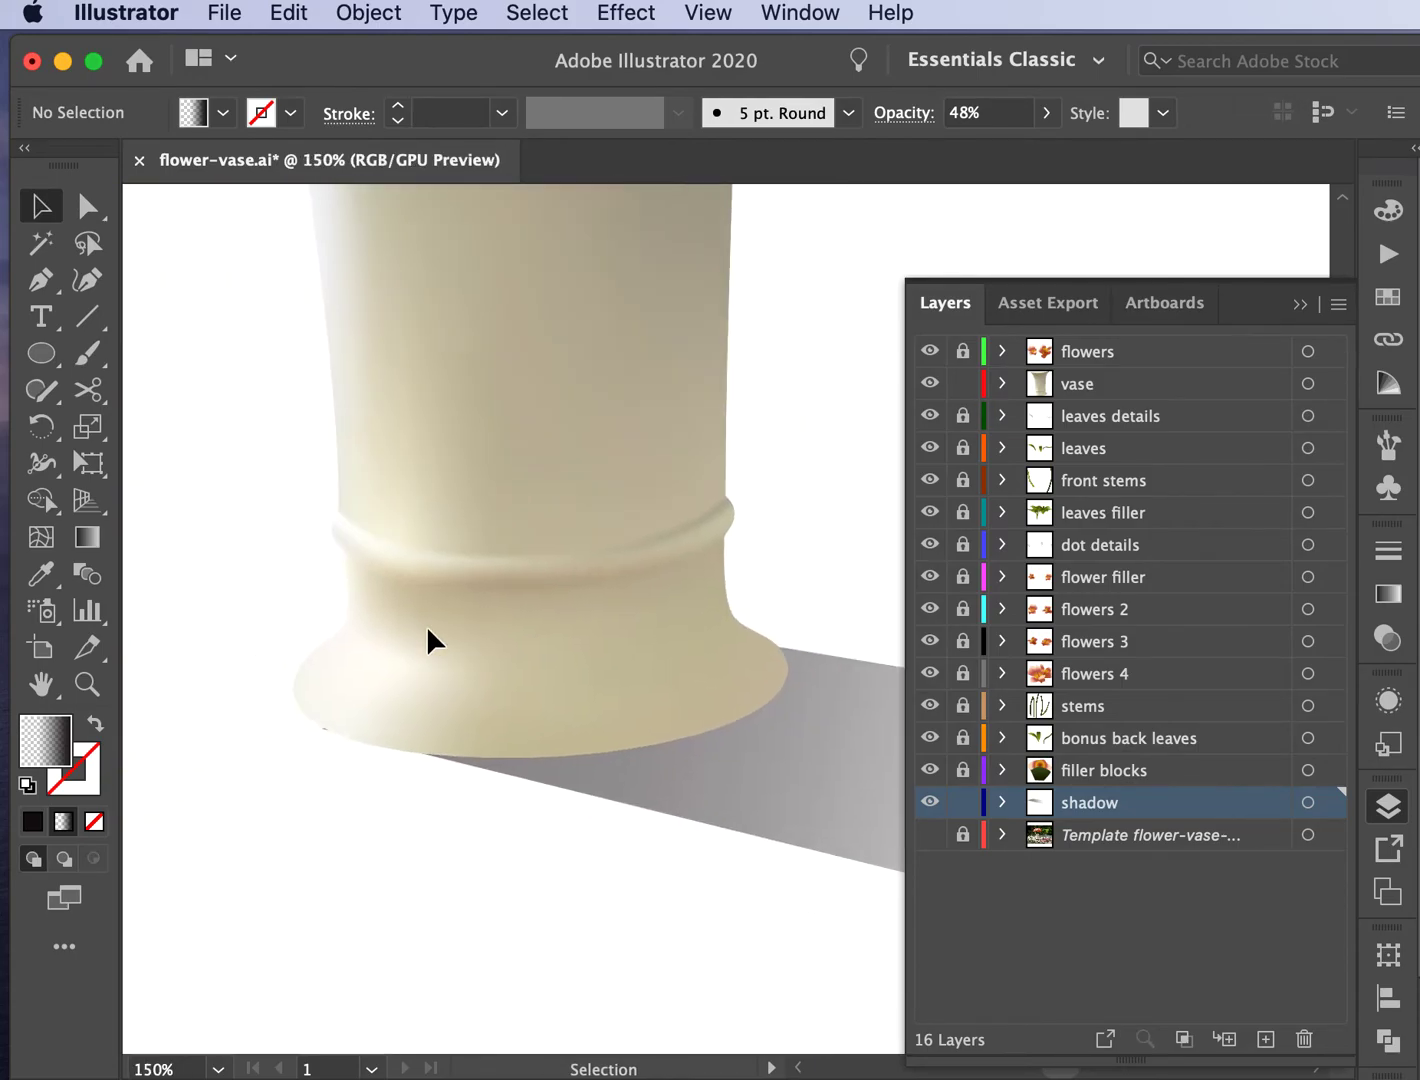
click(603, 795)
click(88, 206)
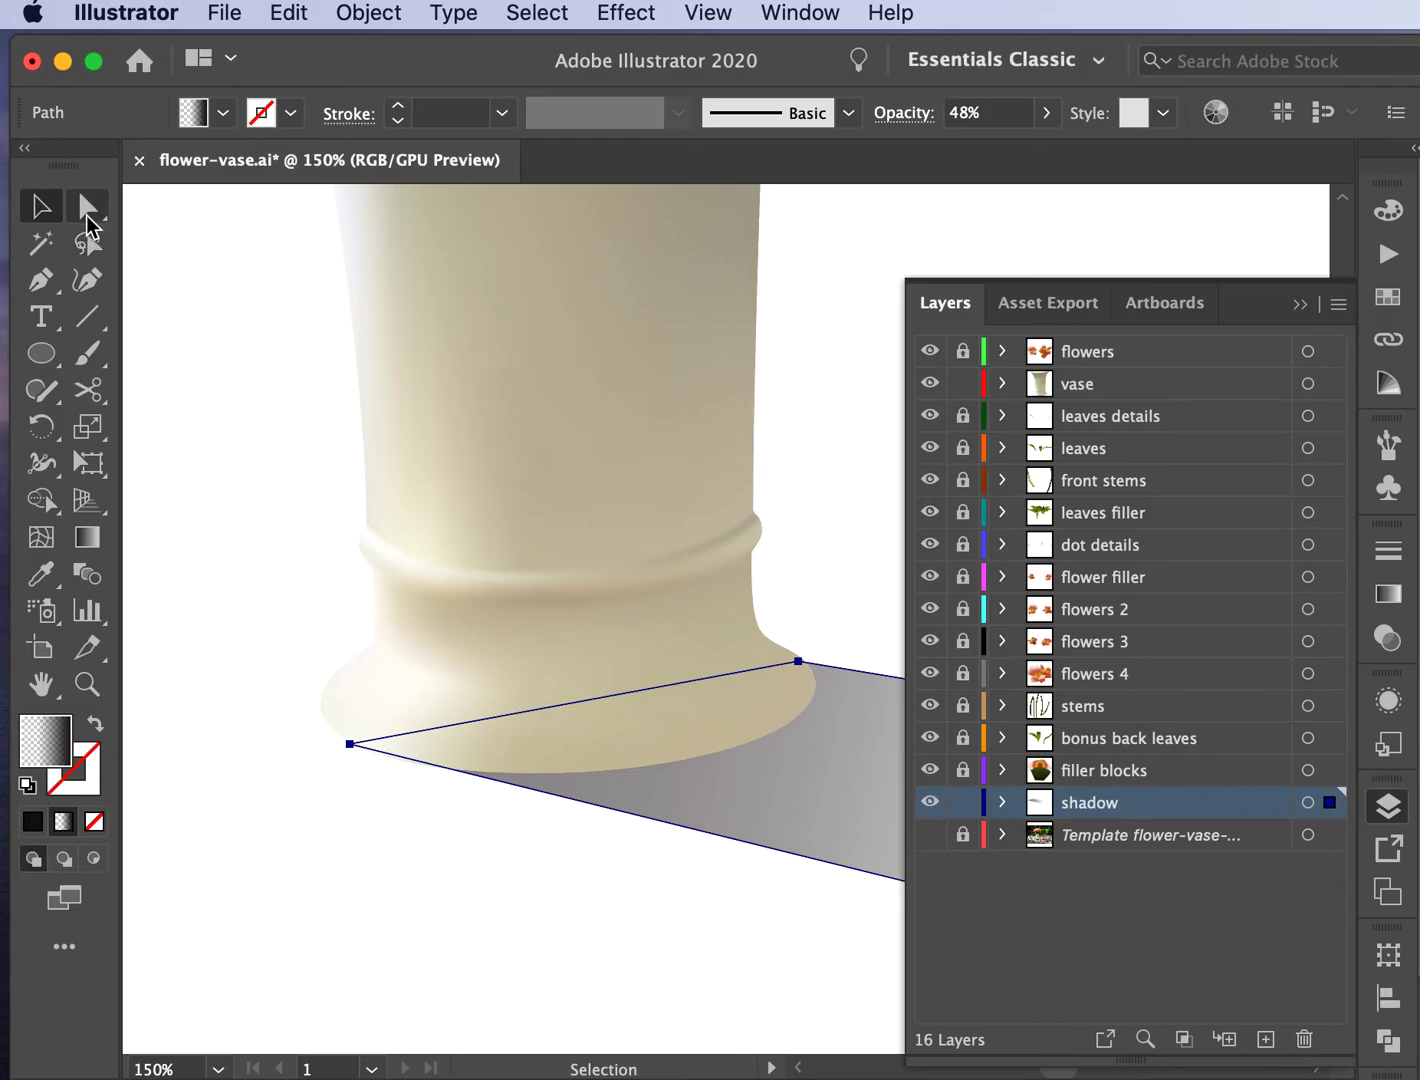
click(349, 744)
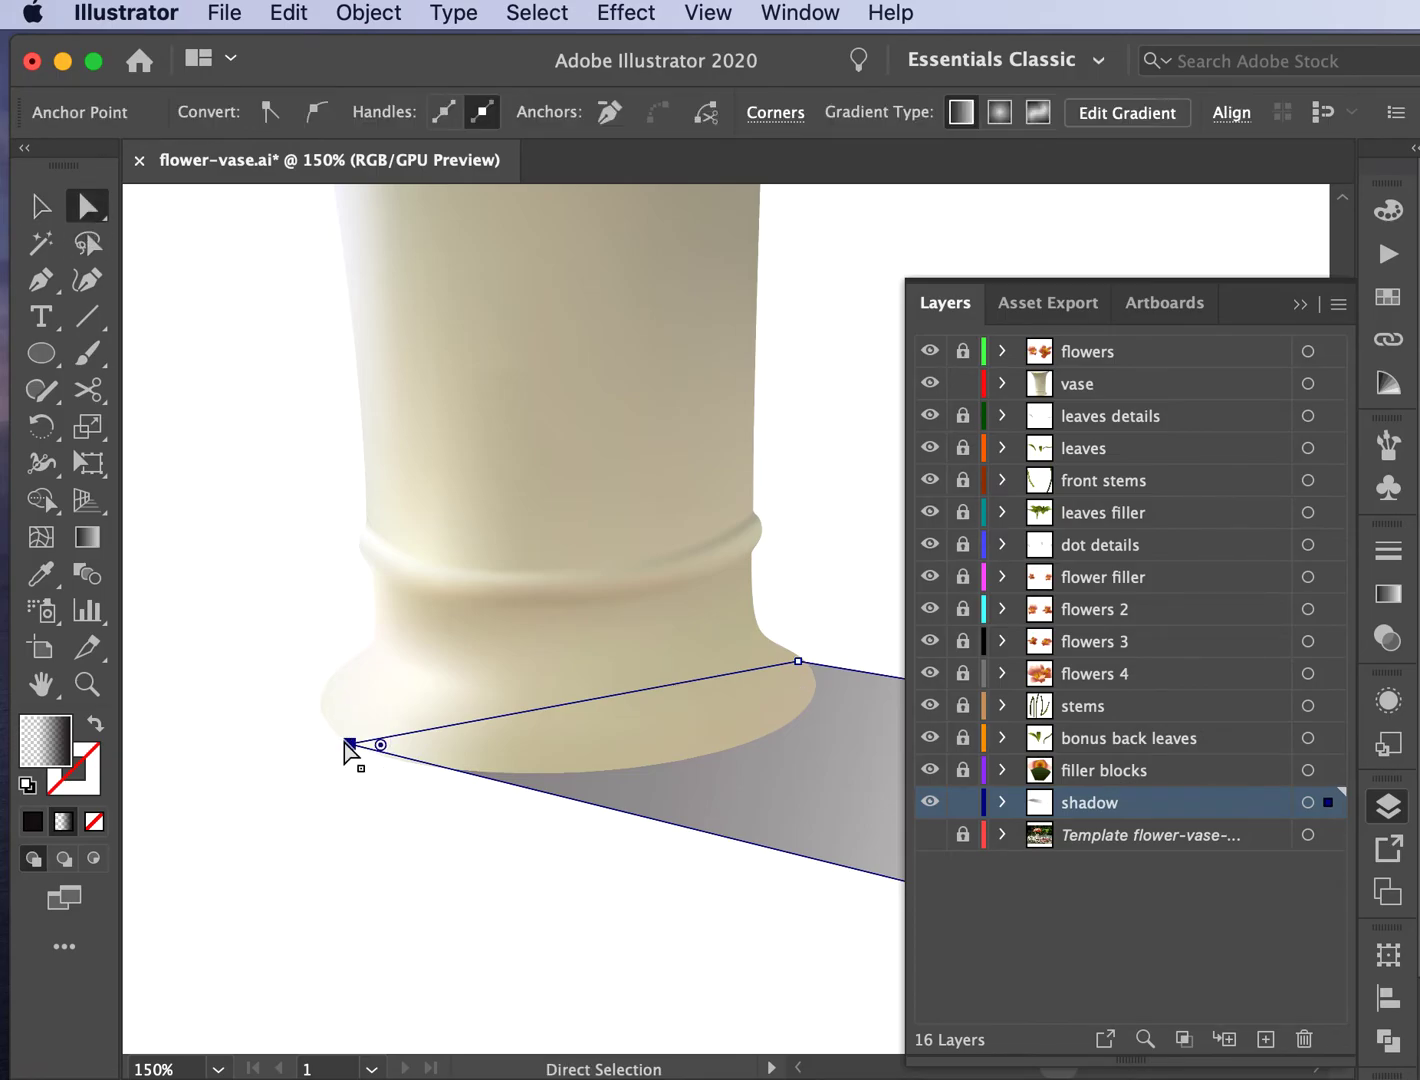
key(Up)
key(Right)
key(Down)
key(Right)
key(Down)
key(Right)
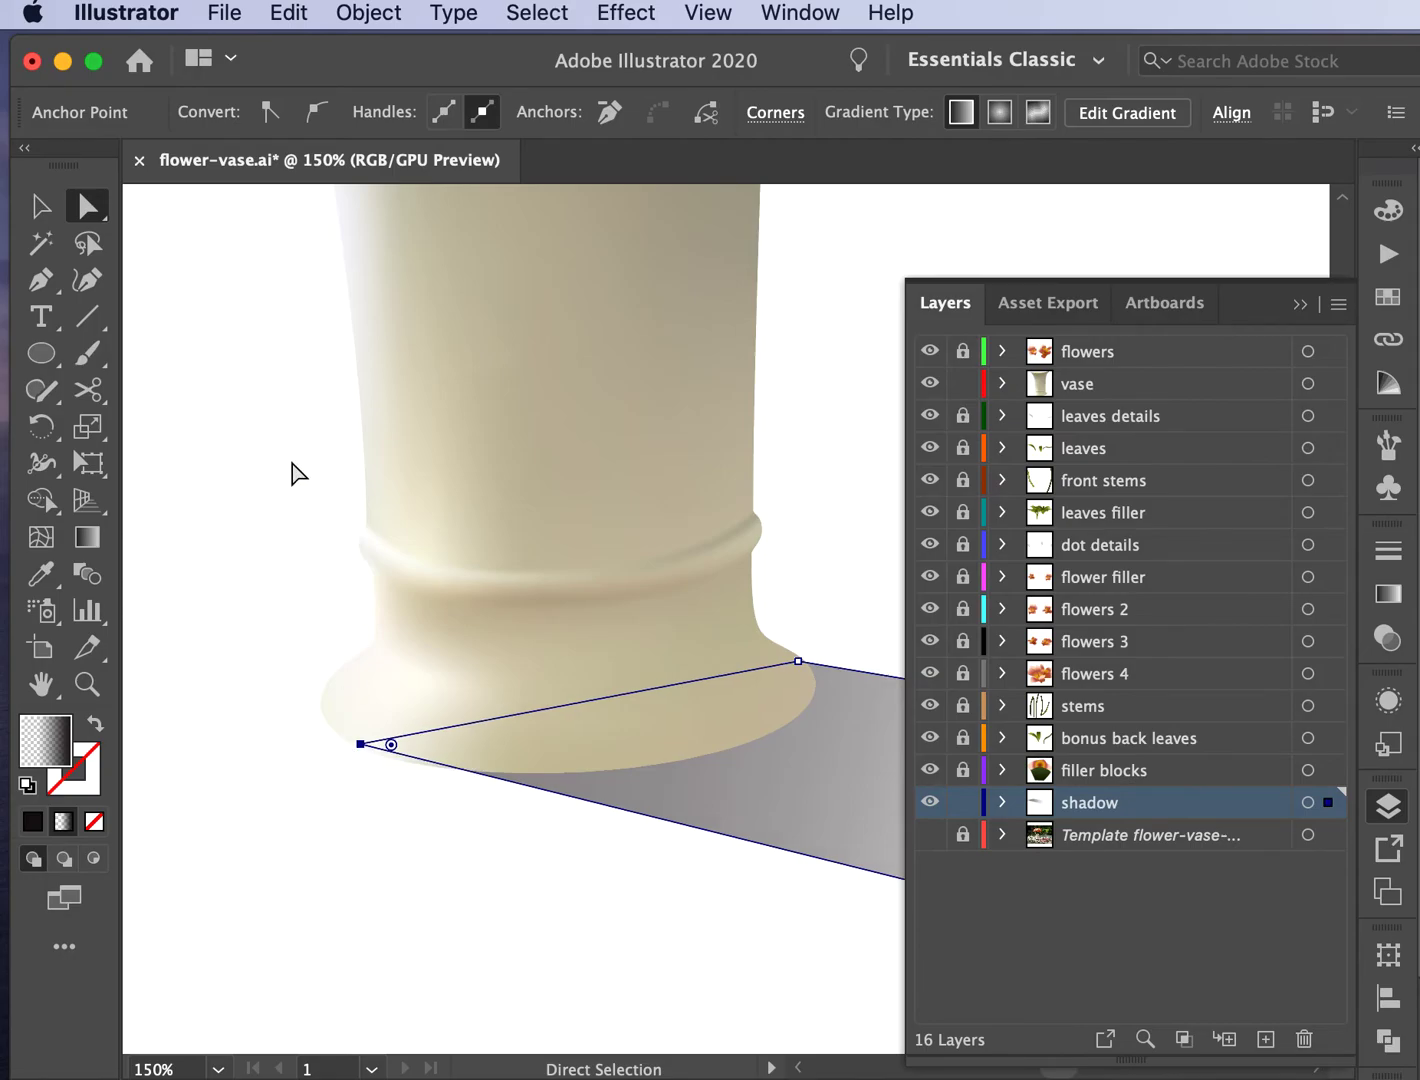
click(291, 471)
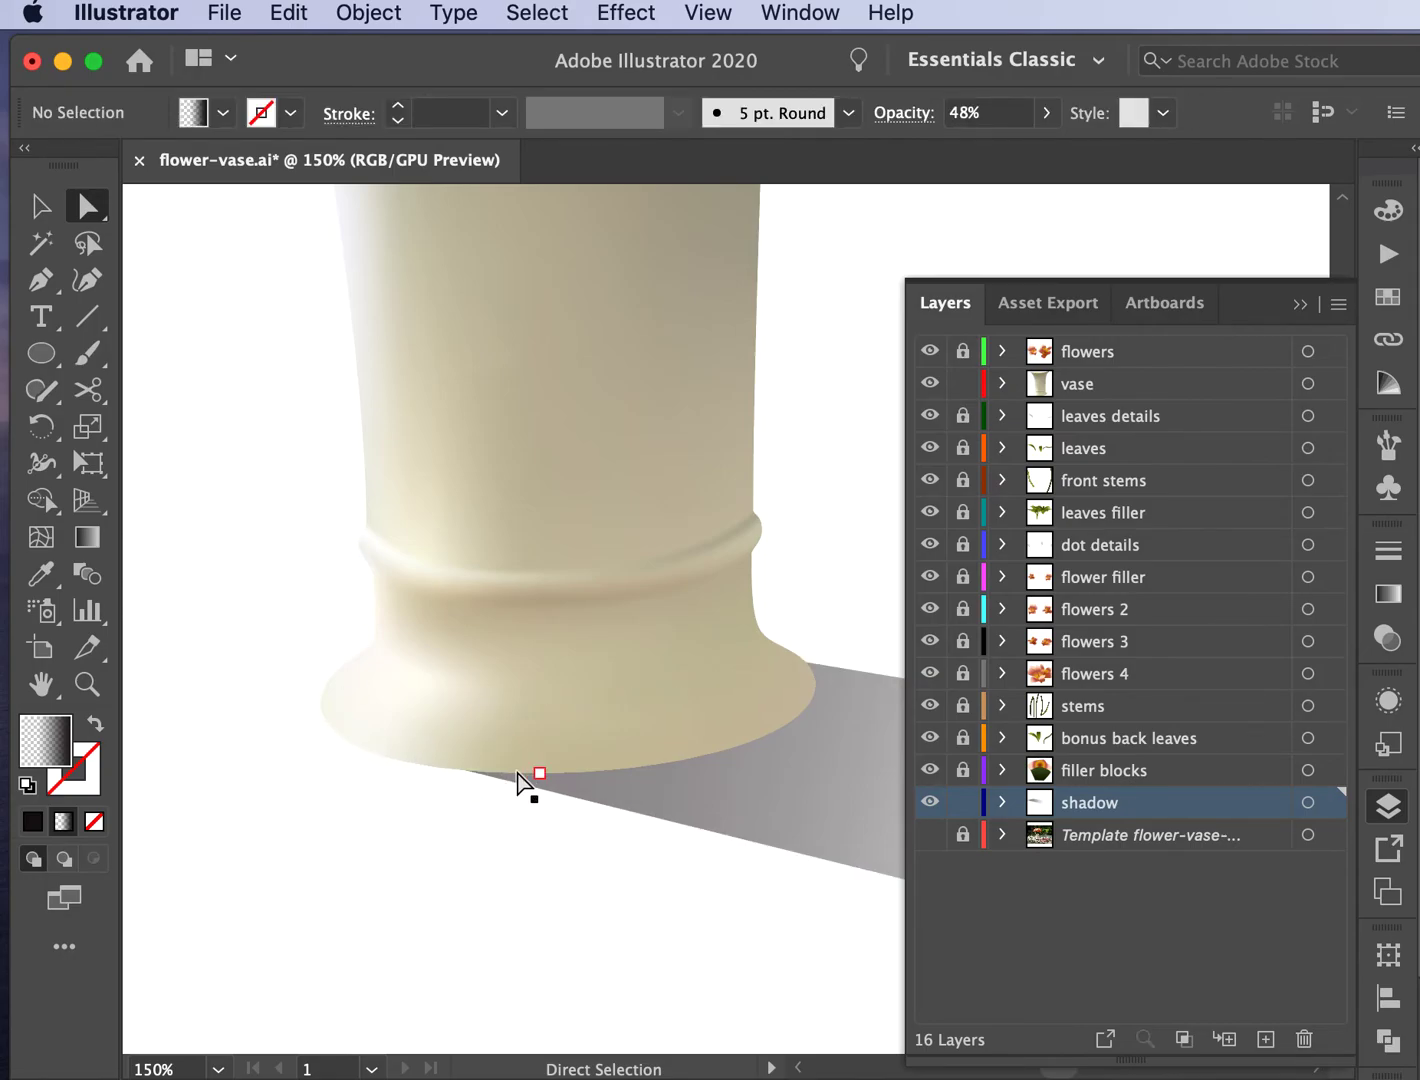
Step: Move the shadow's left corner anchor farther right and down along the lower edge of the vase's foot
click(617, 803)
drag(361, 746, 379, 755)
key(super+z)
click(359, 745)
click(320, 809)
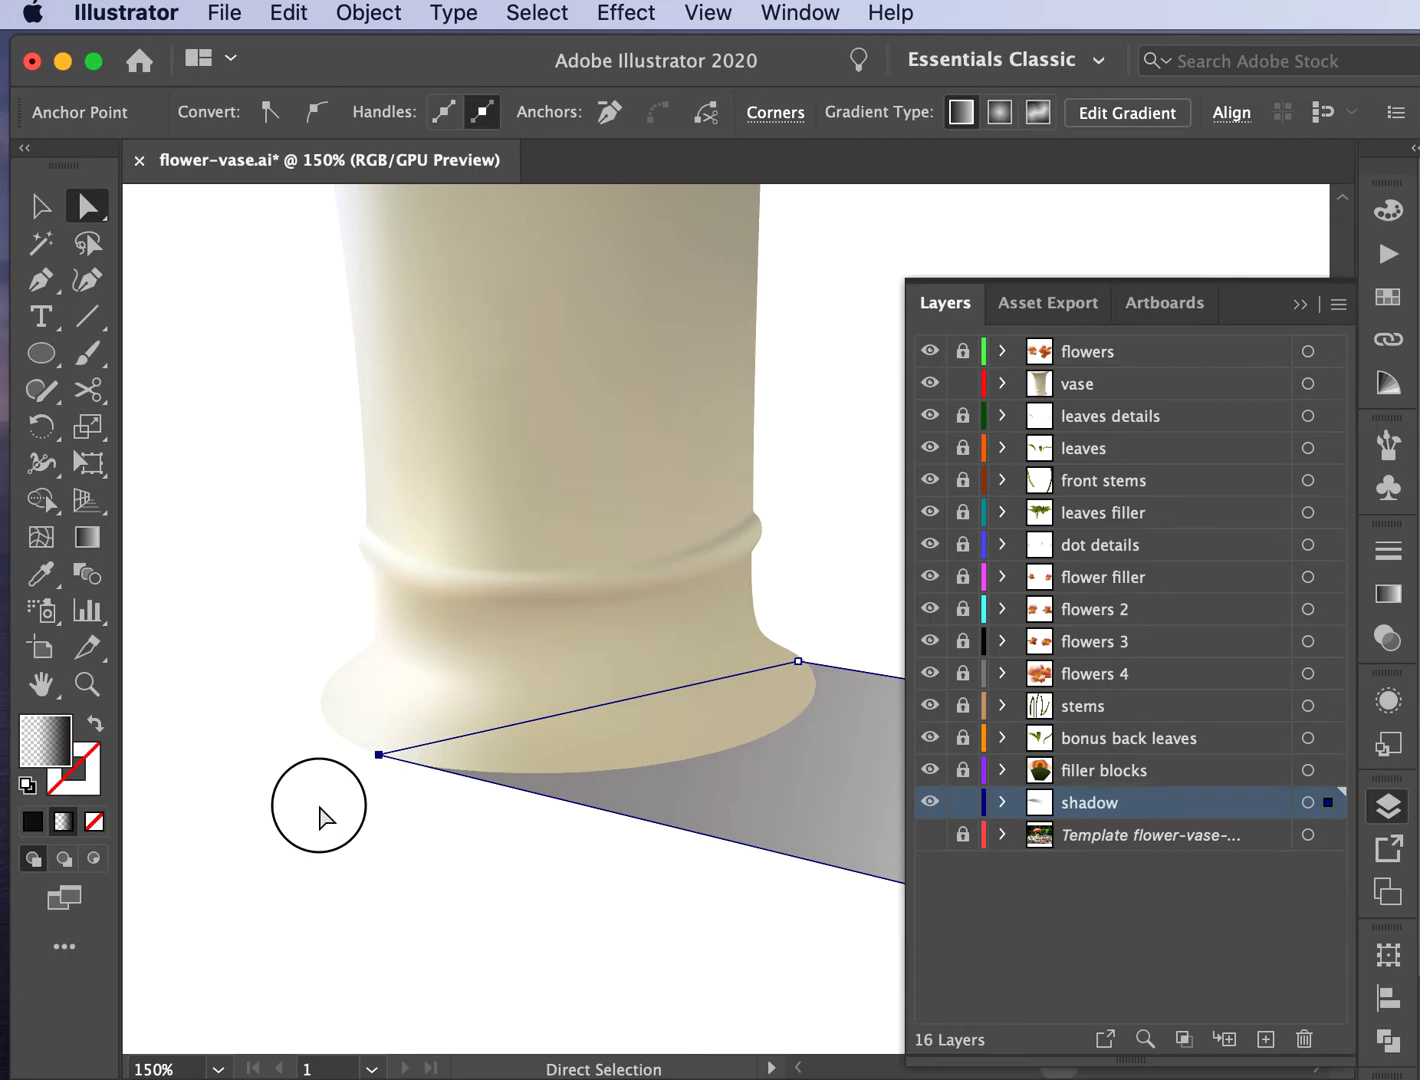
click(462, 775)
click(601, 800)
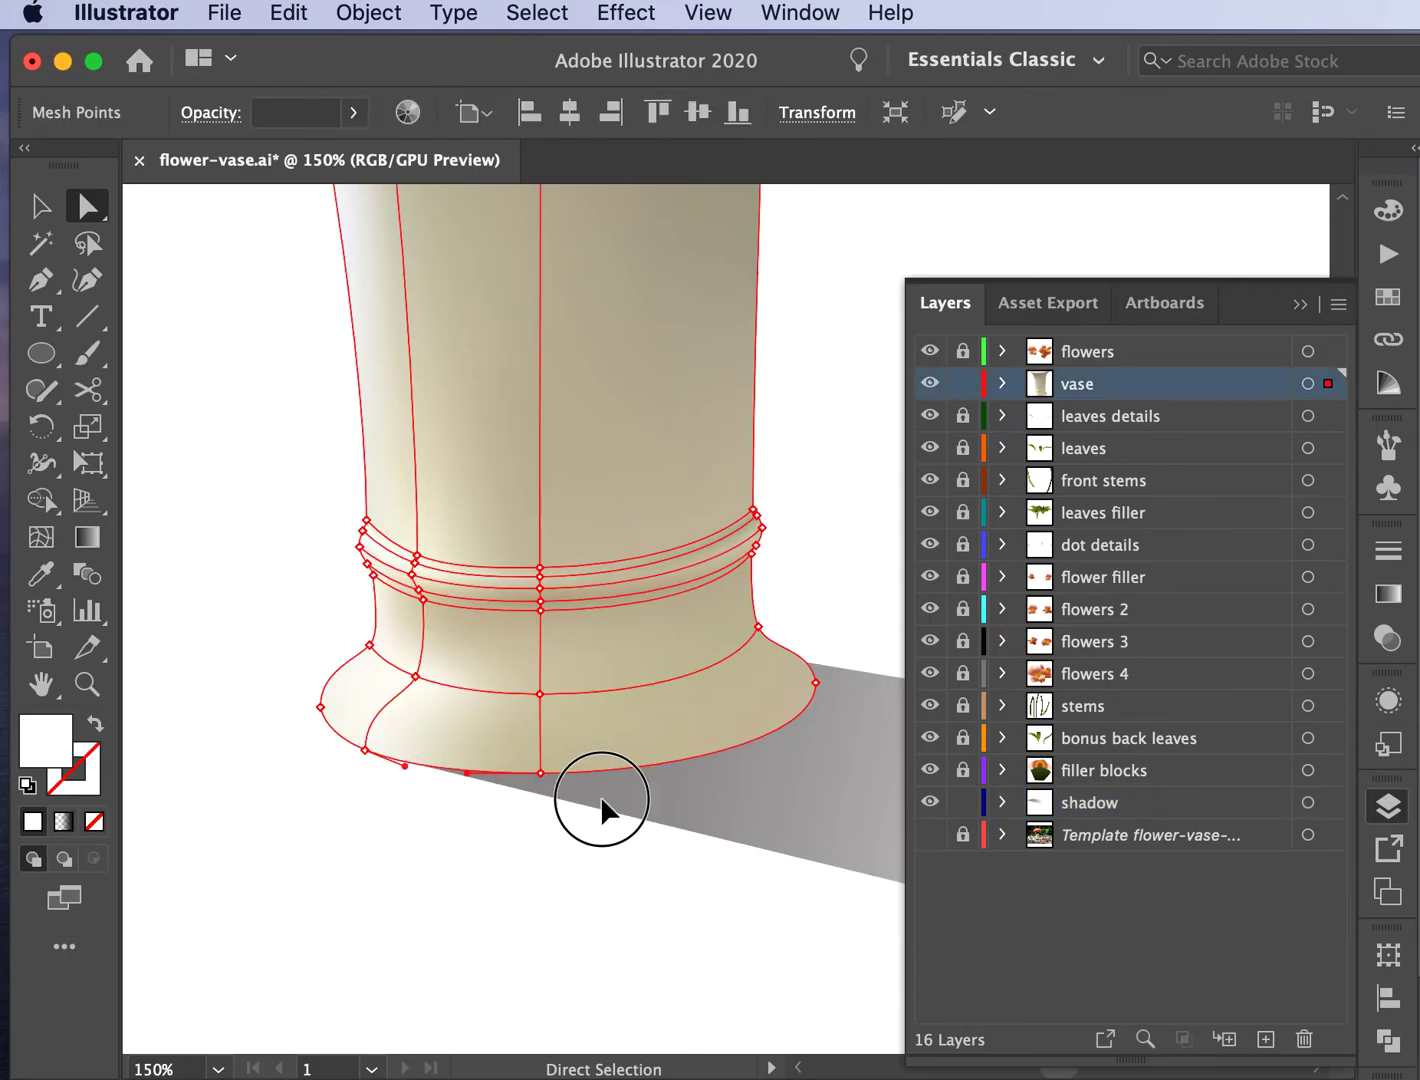
click(378, 755)
mouse_move(378, 755)
mouse_down()
mouse_move(369, 747)
mouse_move(404, 767)
mouse_up()
key(super+z)
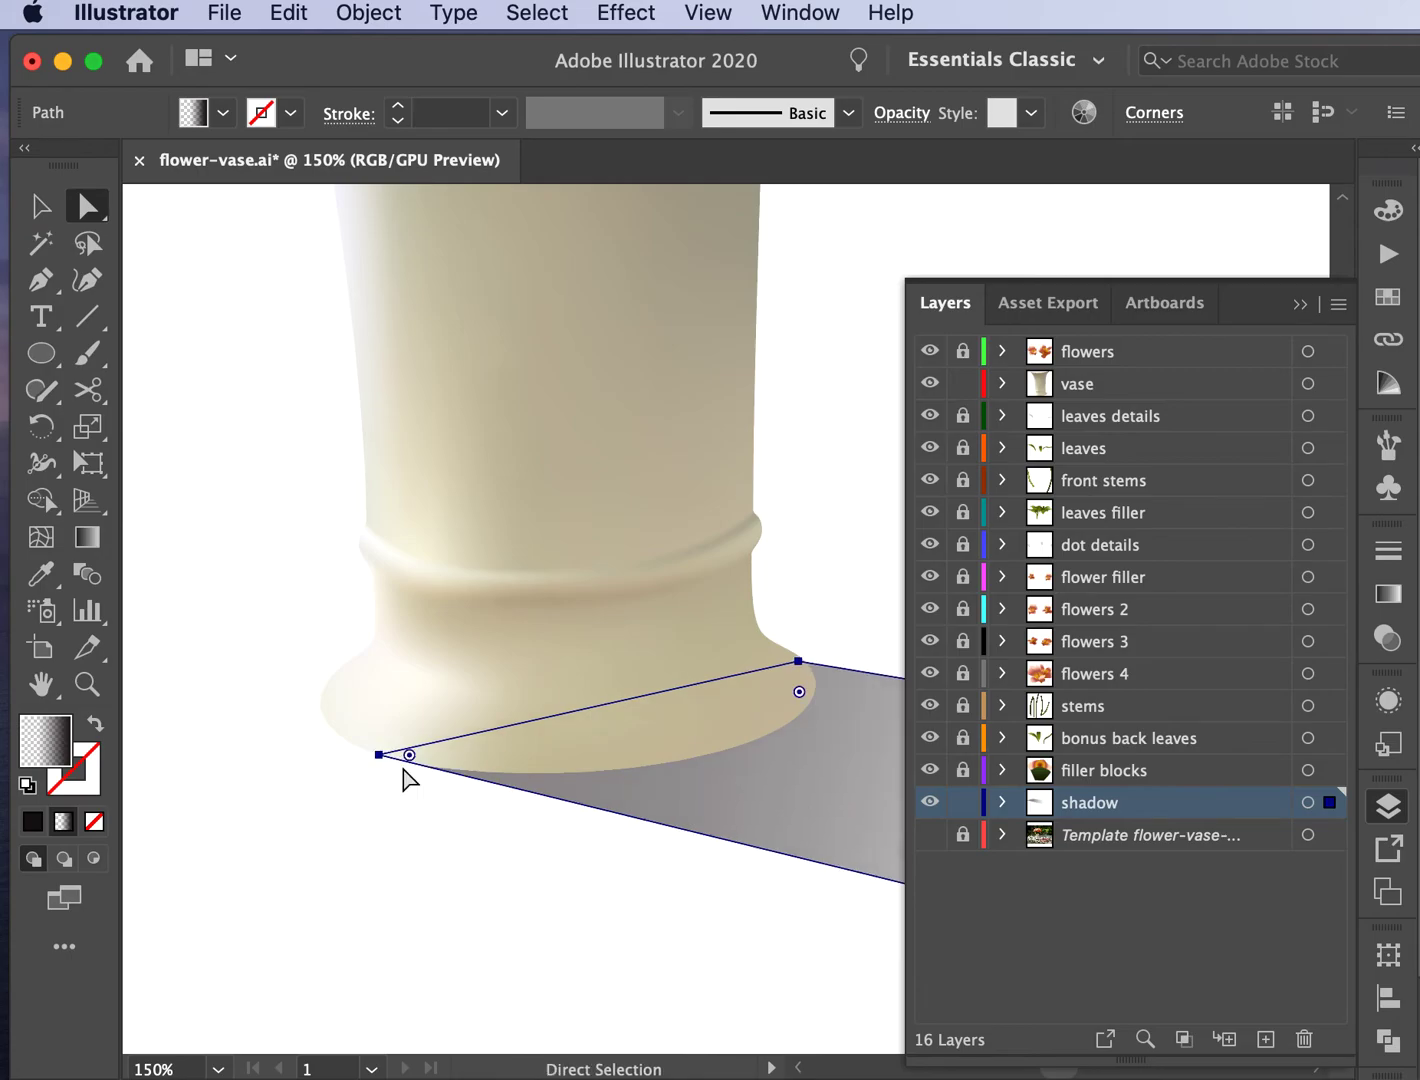
Step: Shift the shadow's left corner anchor slightly closer to the vase's bottom centre and deselect the shape
click(383, 757)
mouse_move(384, 757)
mouse_down()
mouse_move(404, 766)
mouse_move(393, 760)
mouse_up()
click(345, 872)
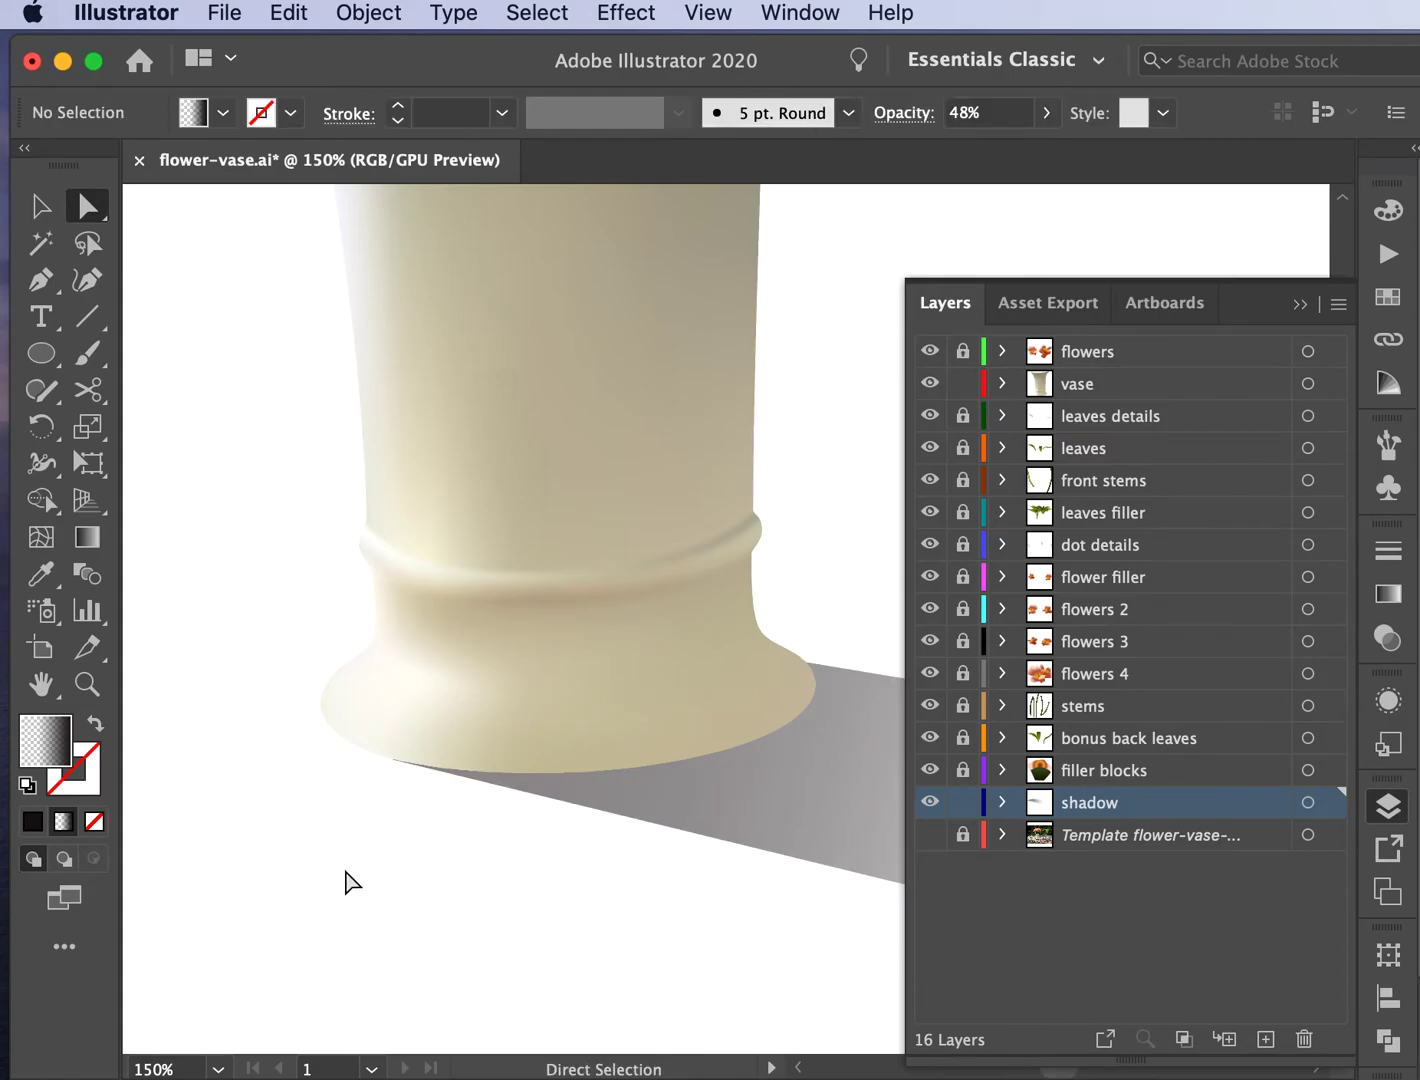
Step: Check the whole illustration on the artboard and save flower-vase.ai
key(super+minus)
key(super+minus)
key(super+minus)
scroll(346, 871, up, 3)
scroll(345, 871, right, 3)
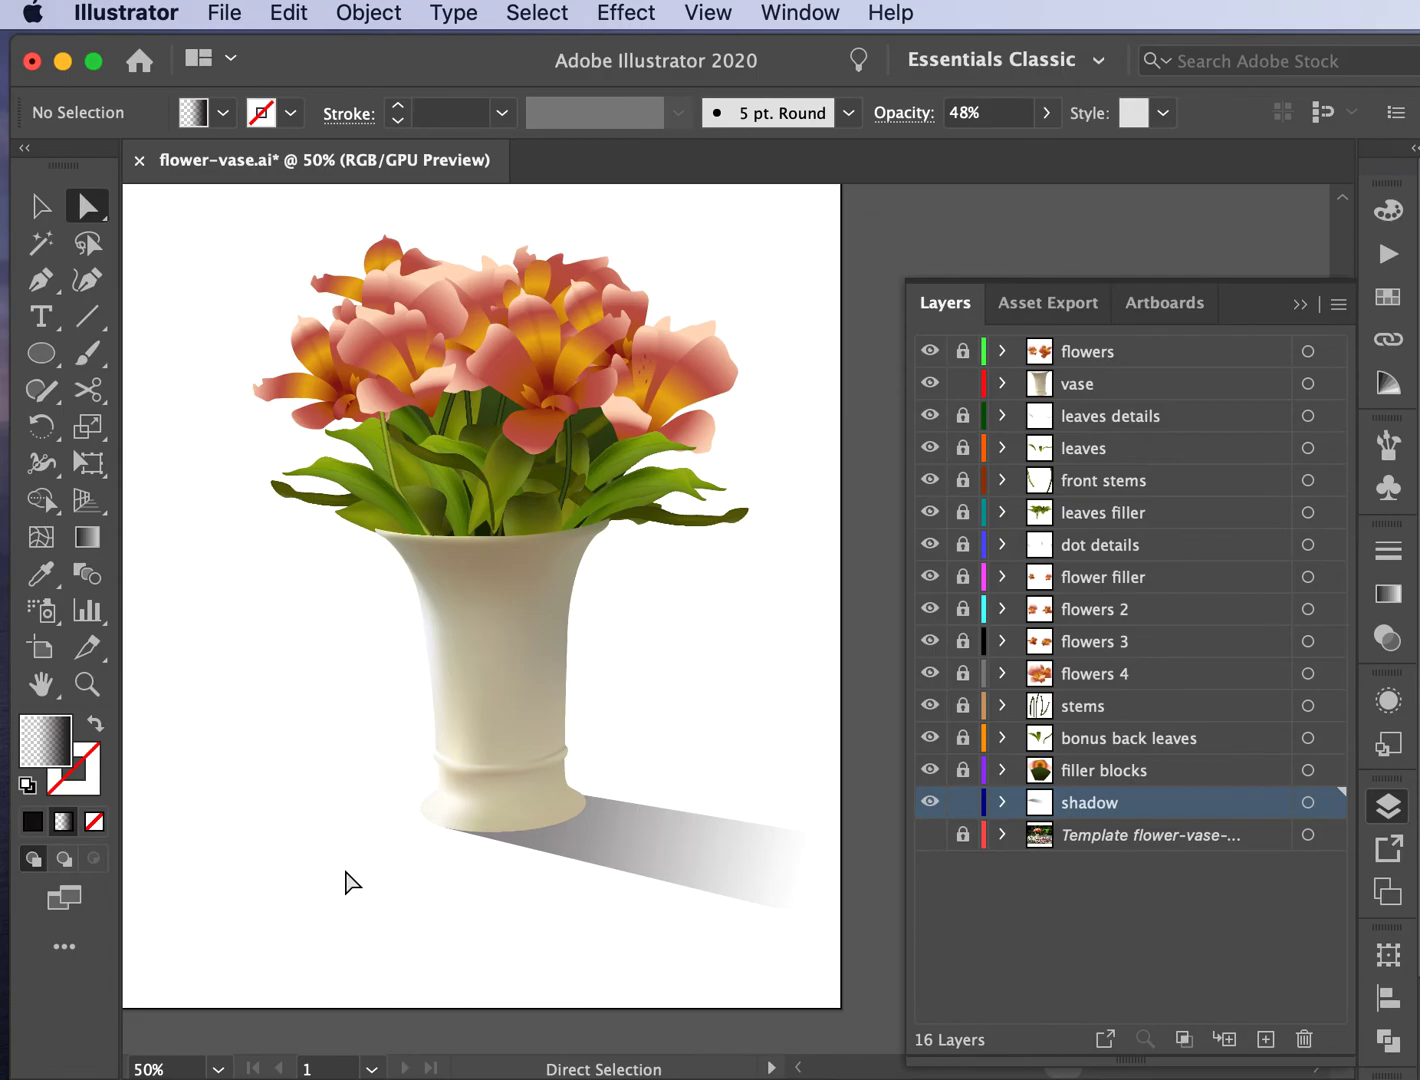
key(super)
key(super+s)
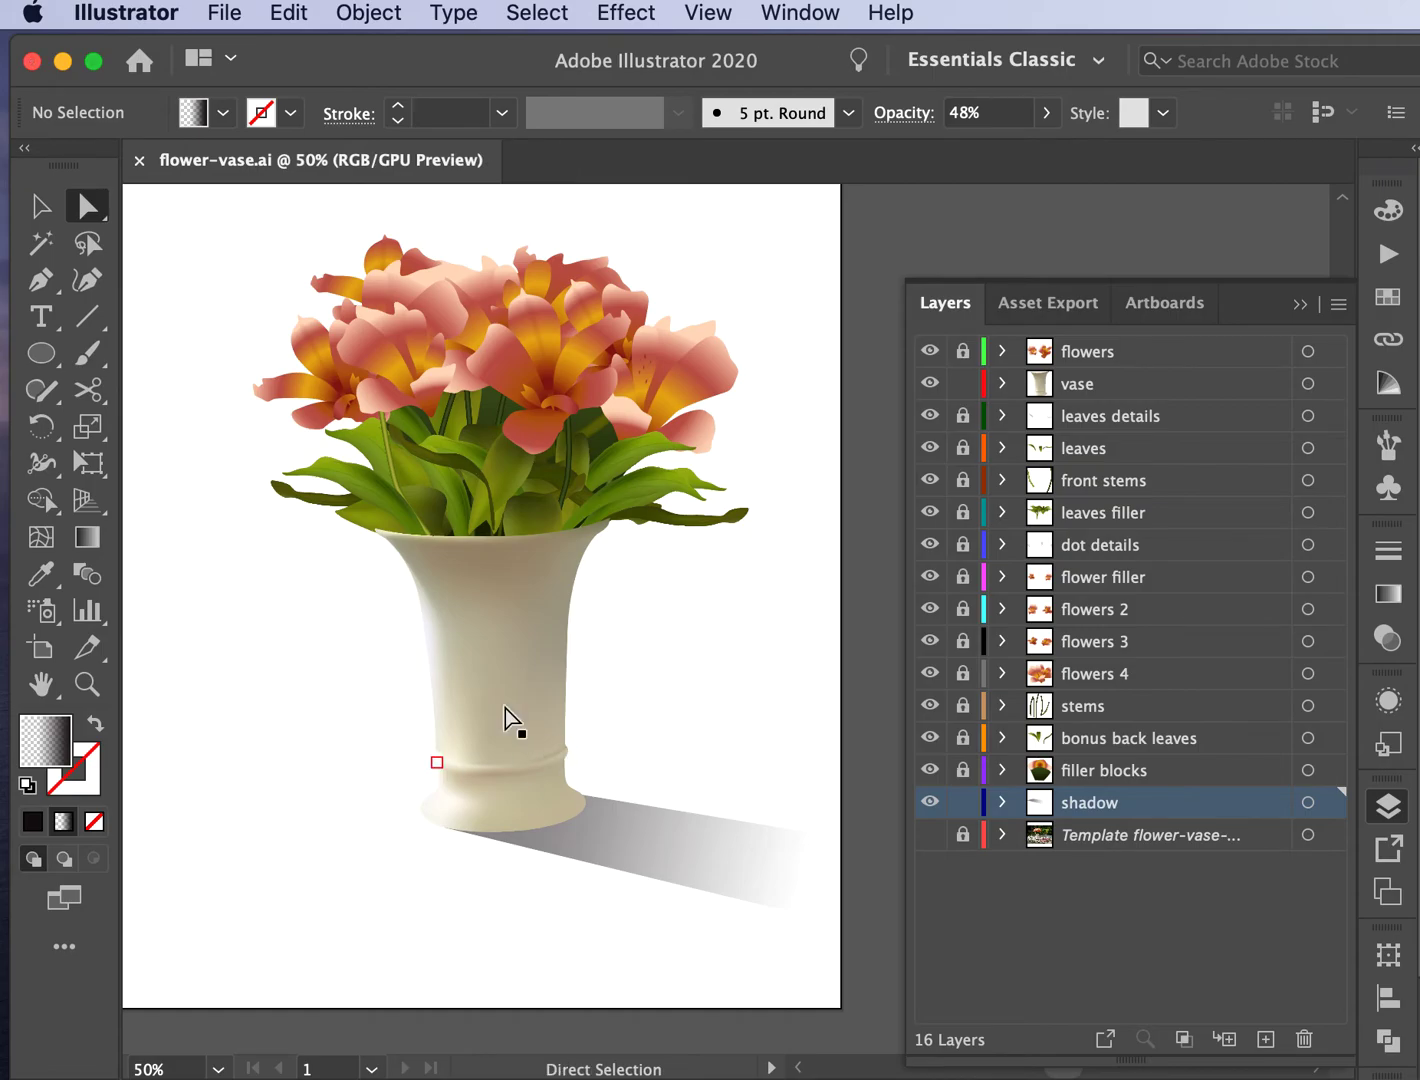
click(773, 857)
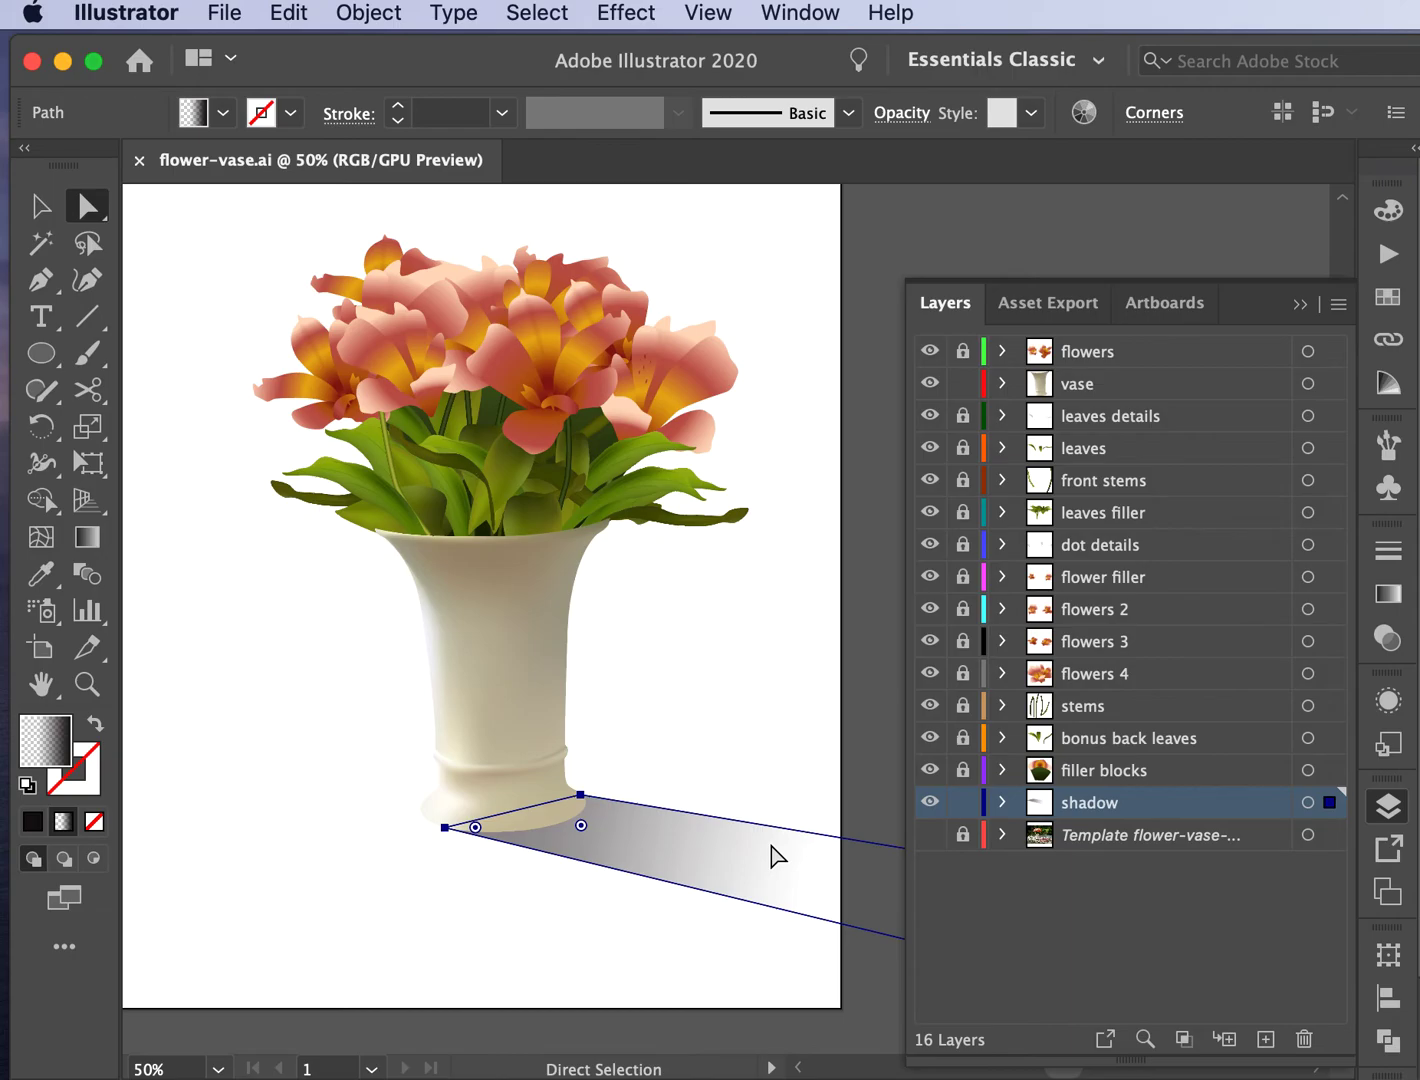
drag(41, 355, 122, 378)
click(224, 115)
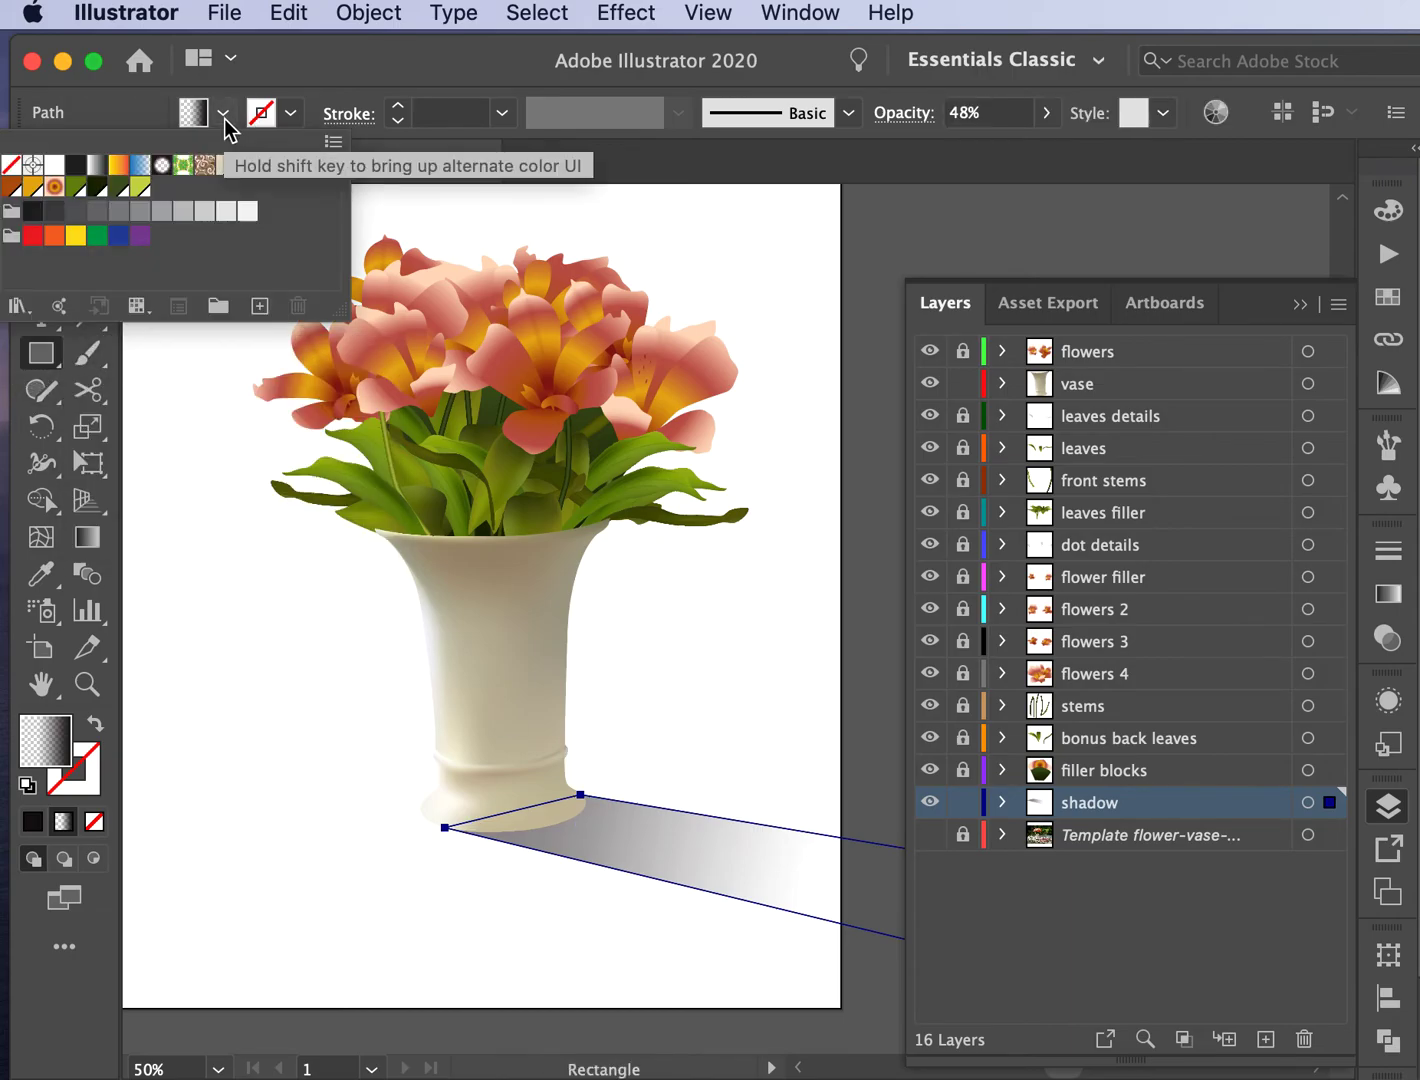
click(271, 169)
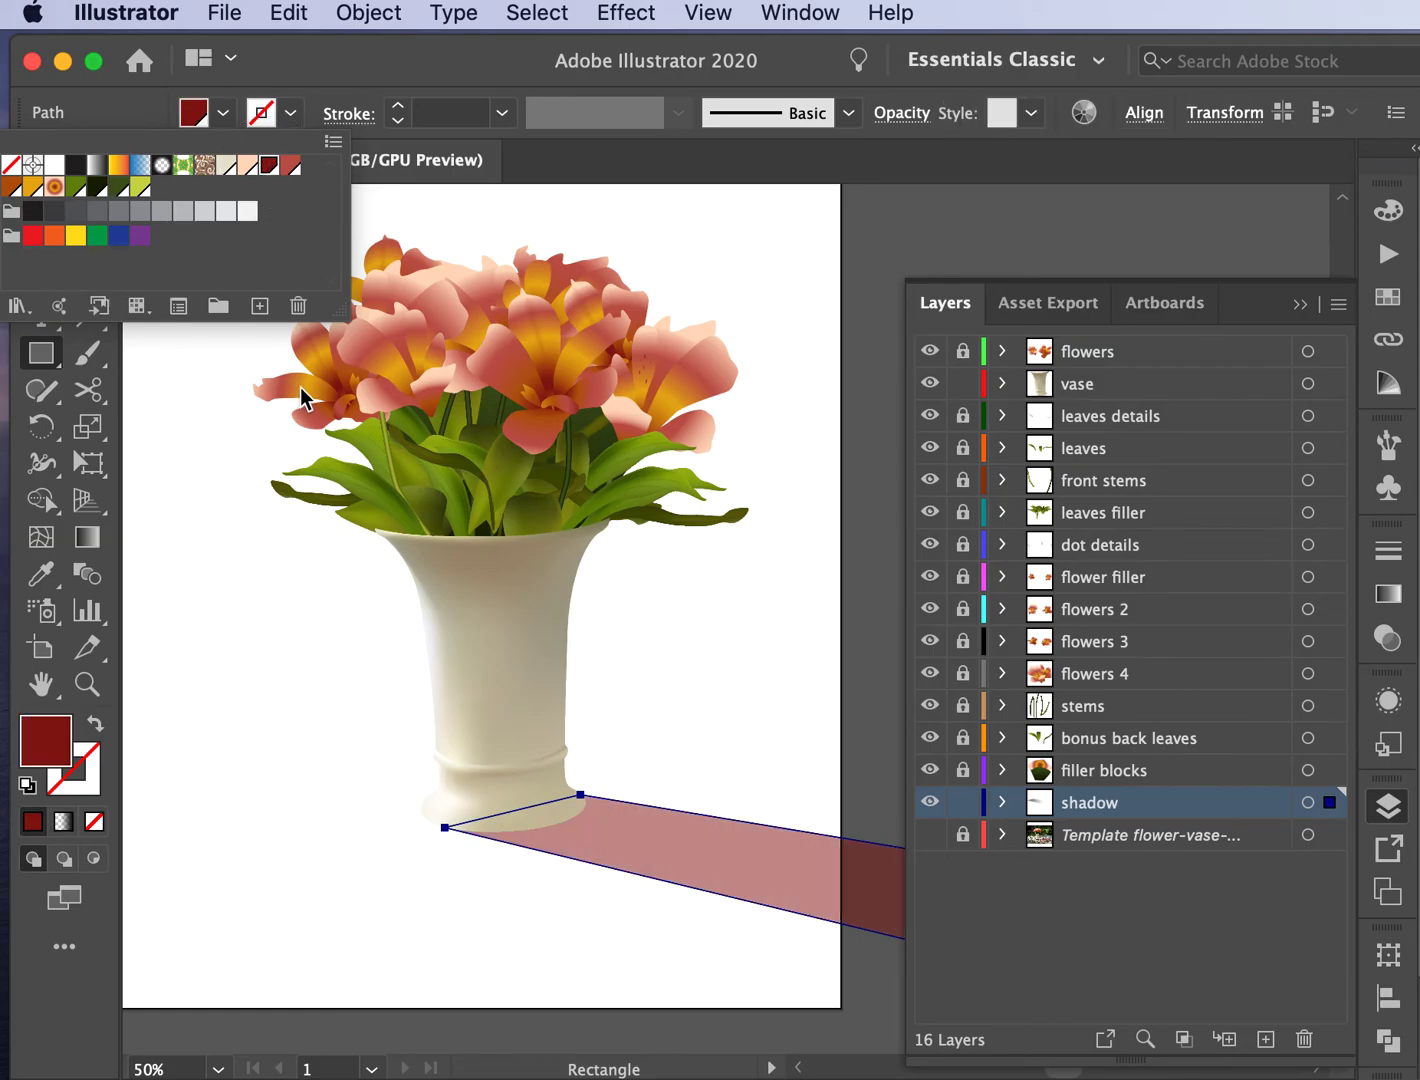
click(416, 298)
key(super+z)
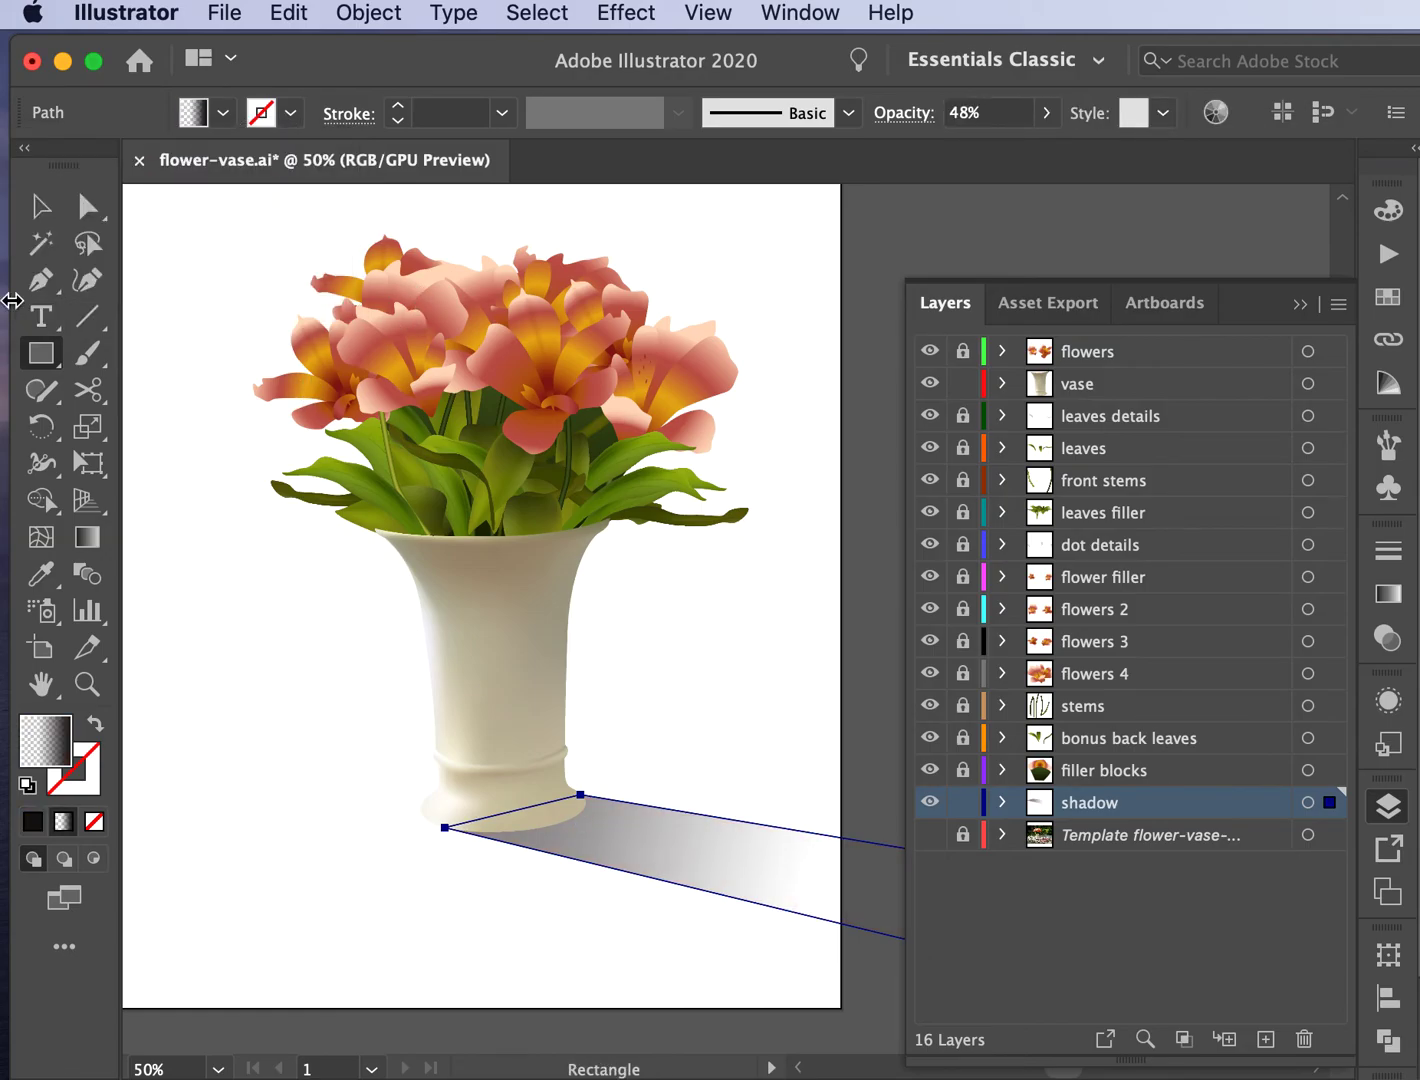
Step: With the shadow deselected, draw a wide rectangle behind the vase's base on the shadow layer, overlapping the cast shadow
click(41, 206)
click(152, 245)
click(41, 352)
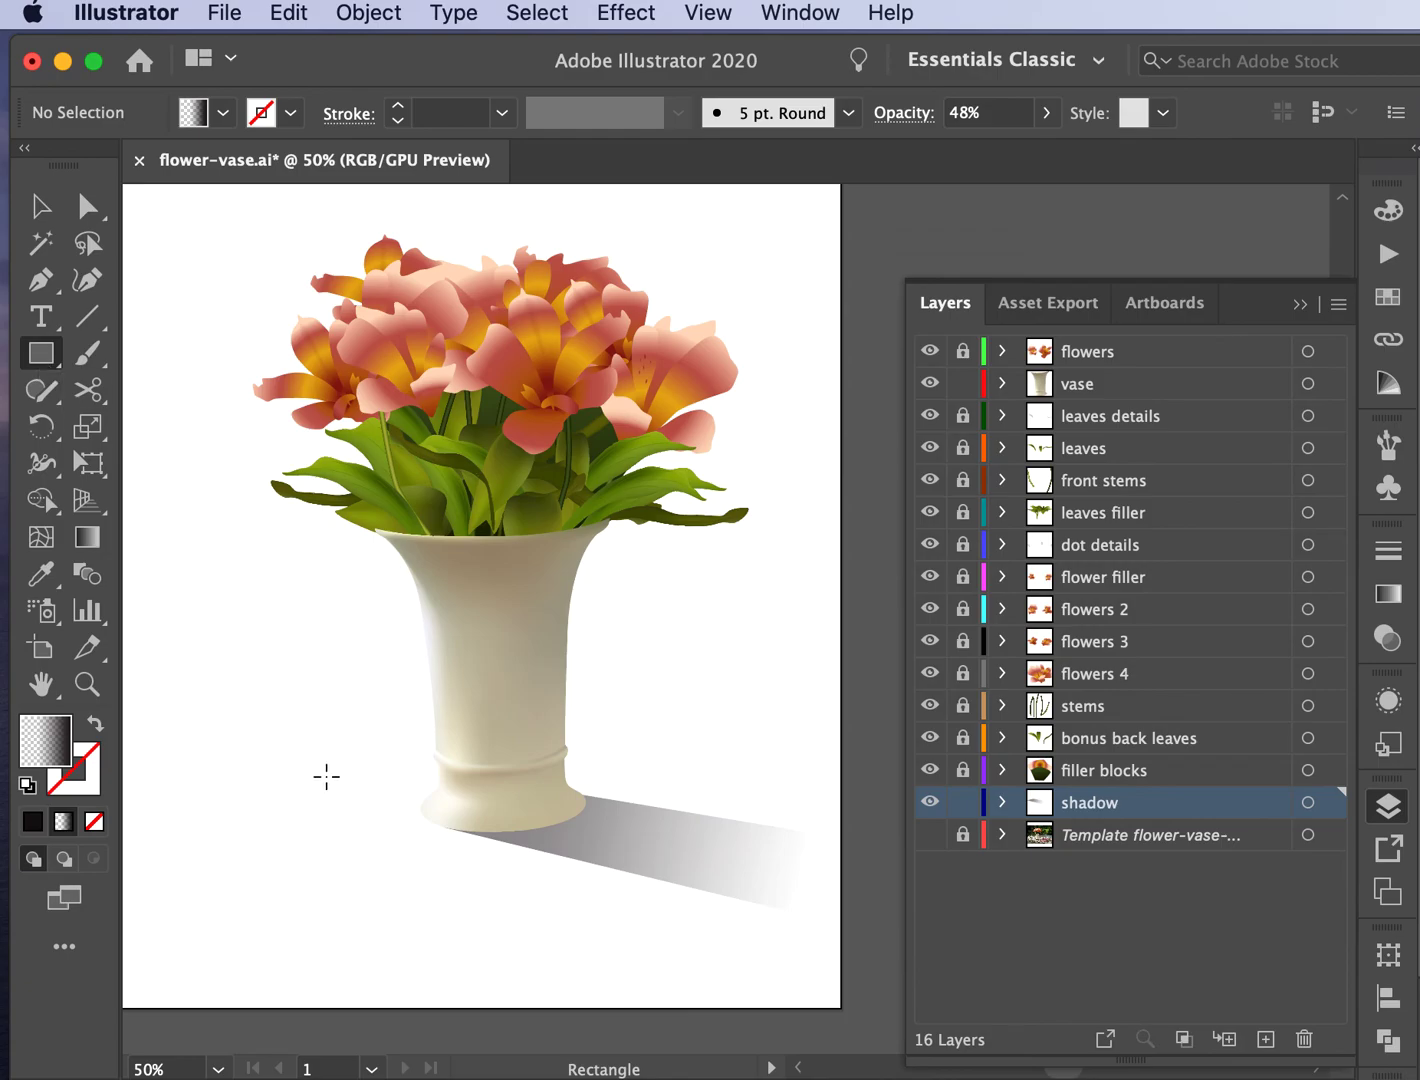
drag(287, 768, 731, 937)
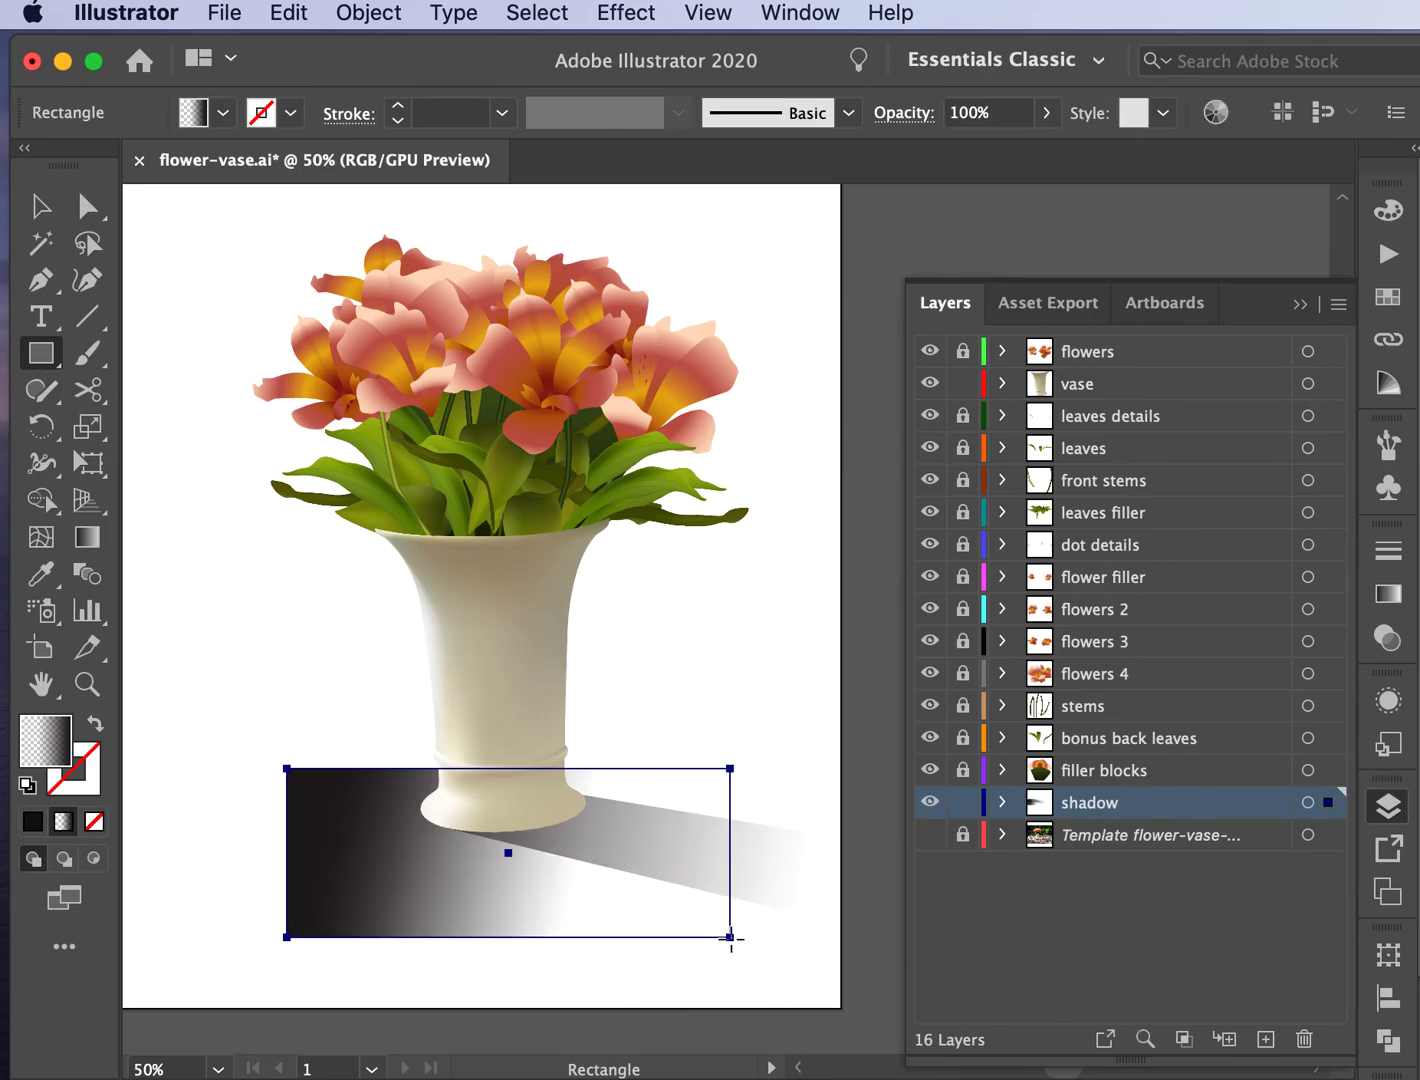
Step: Fill the rectangle at the vase's base with the dark red swatch
click(222, 113)
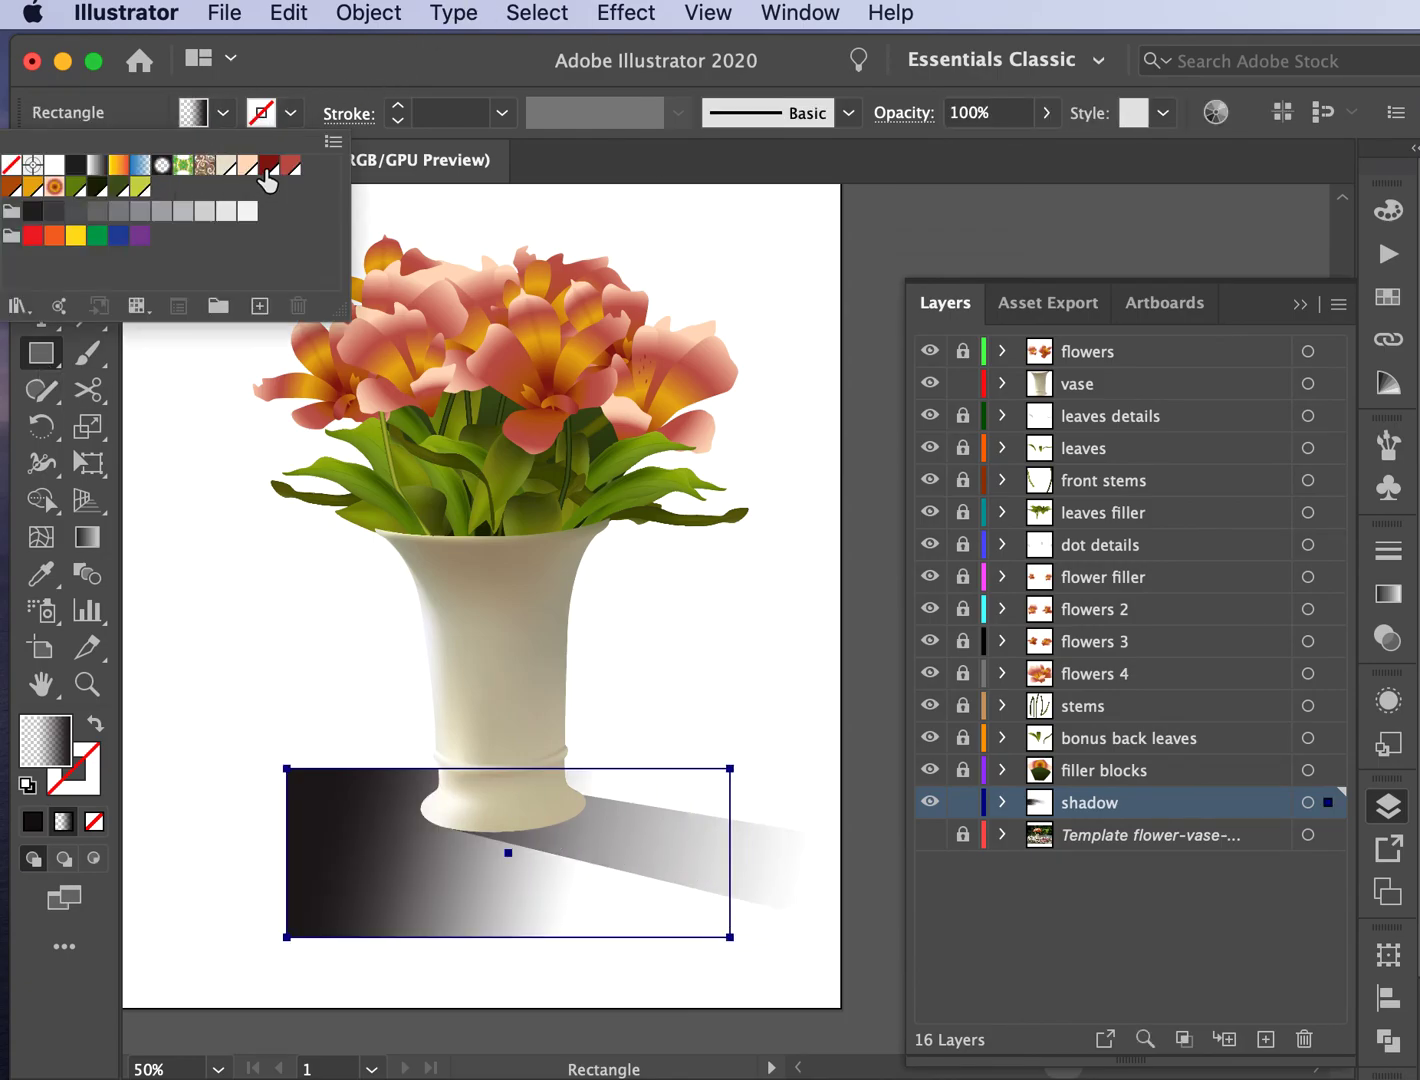
click(269, 166)
click(467, 88)
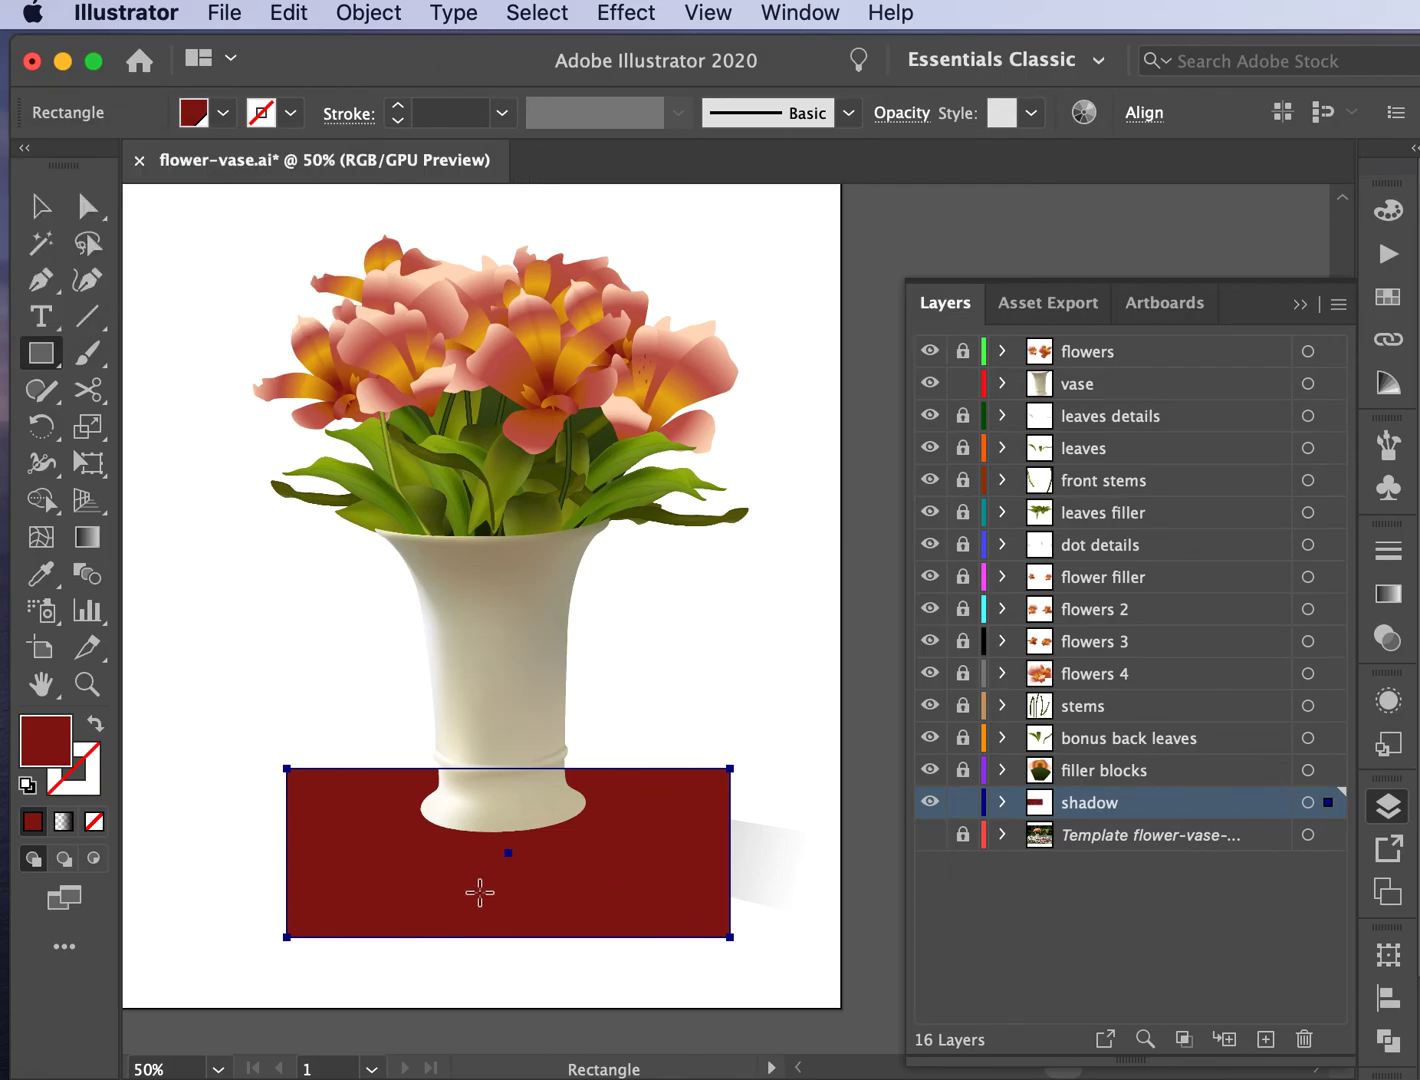
Step: Send the dark red rectangle behind the cast shadow and move it left and slightly down
click(40, 205)
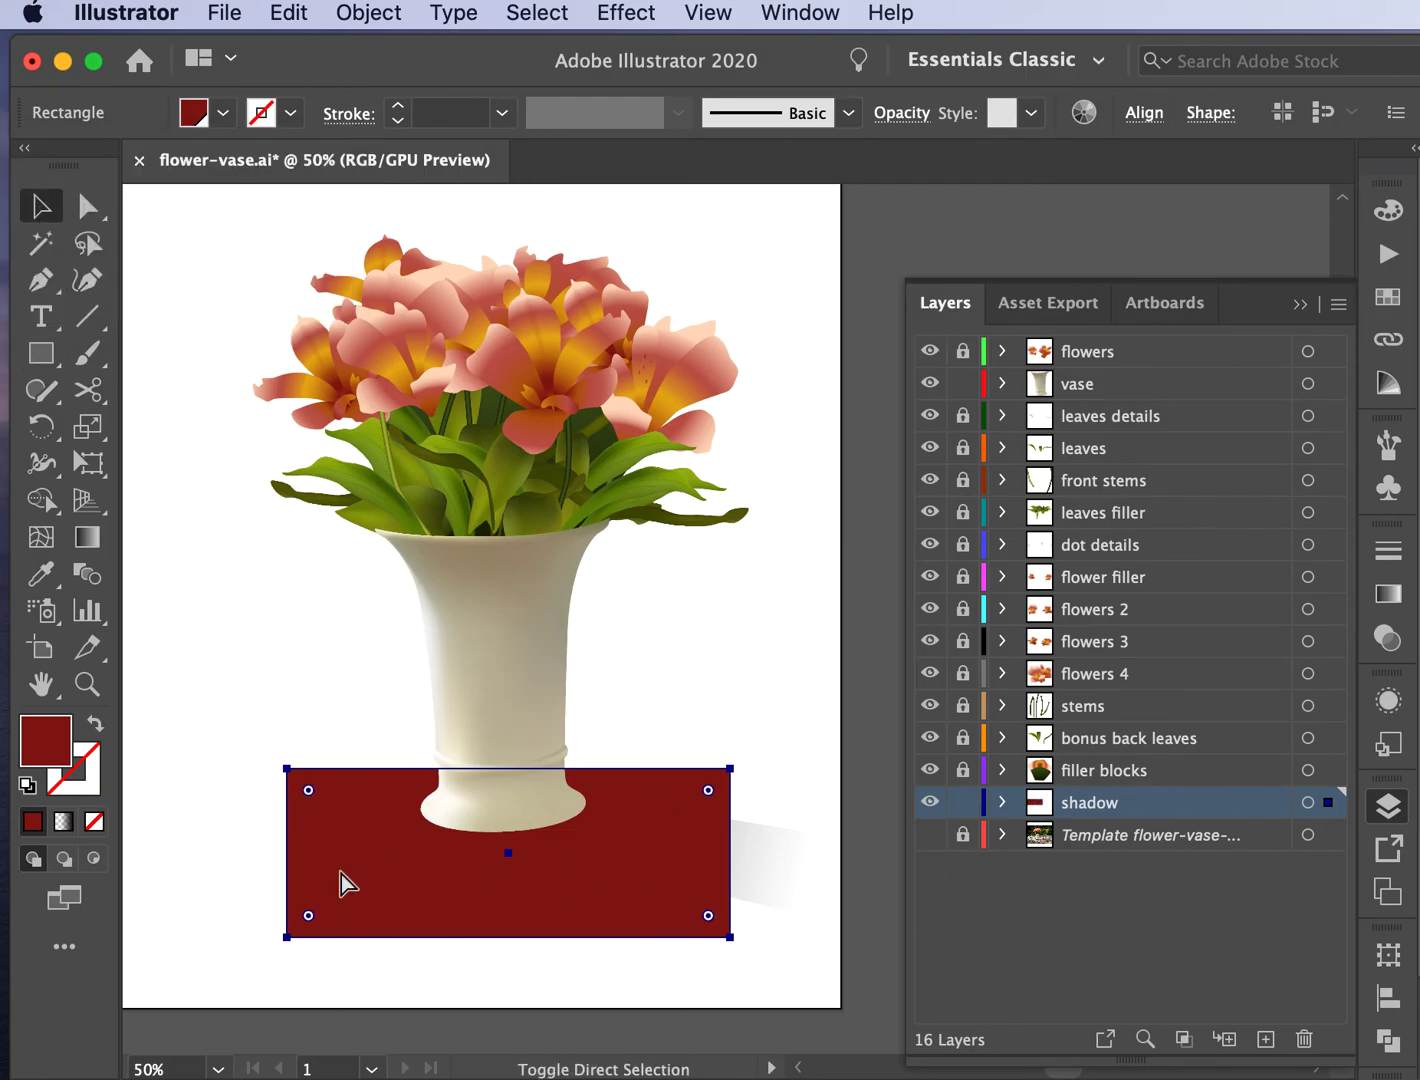
click(289, 710)
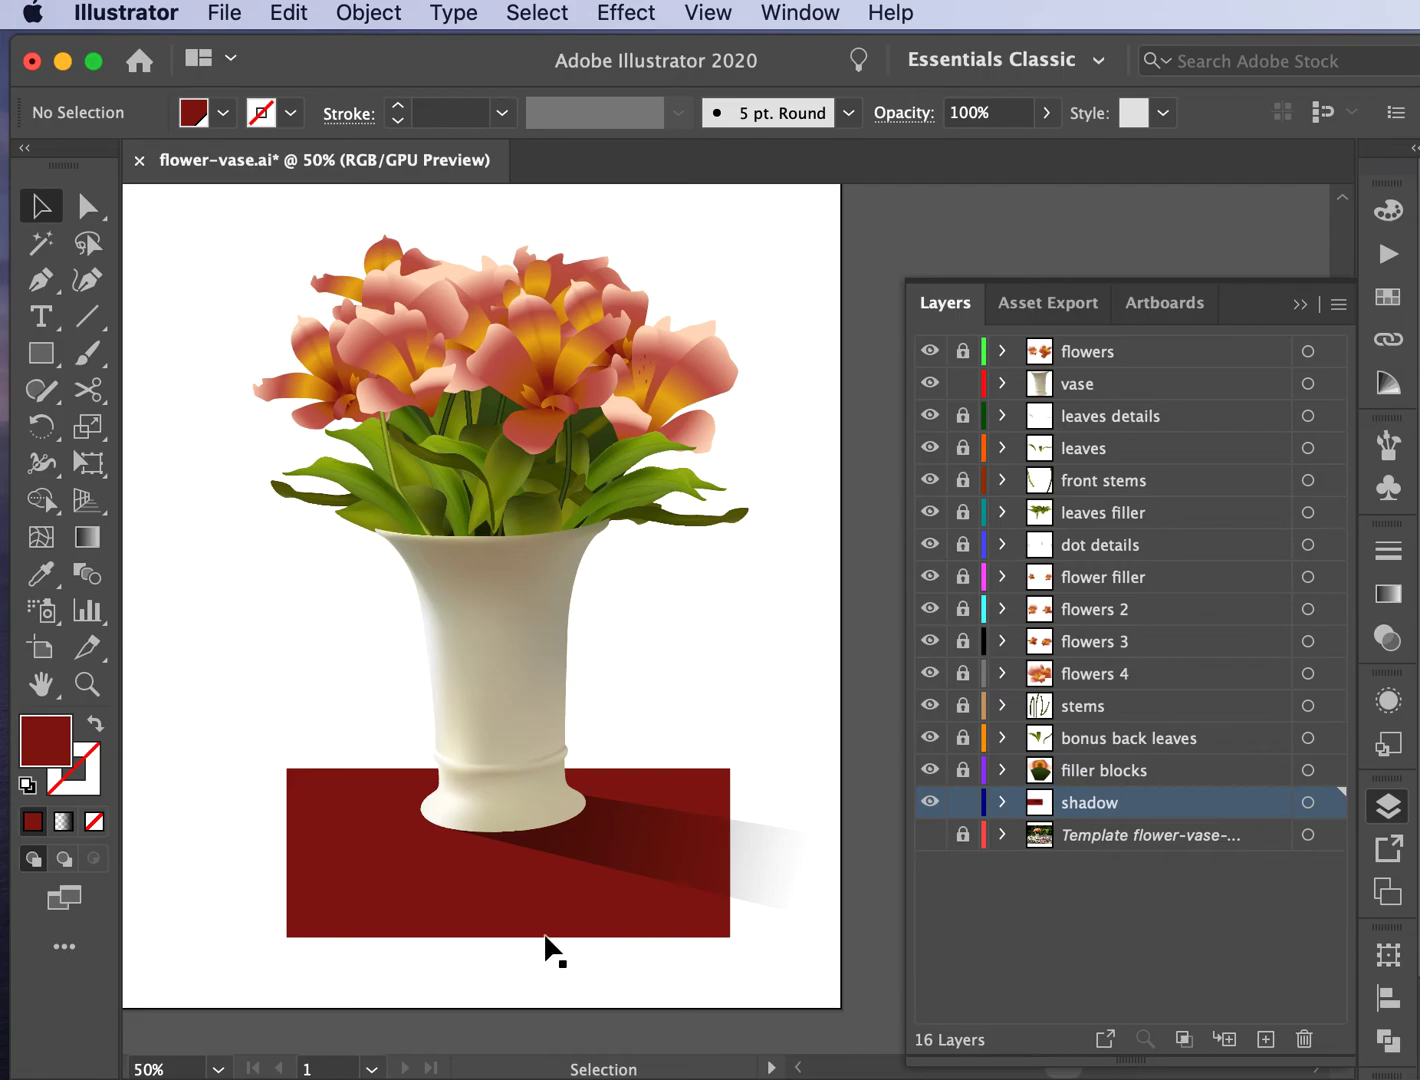
click(430, 888)
drag(428, 887, 333, 911)
Step: Select the cast shadow and check its blending mode in the transparency settings
click(746, 895)
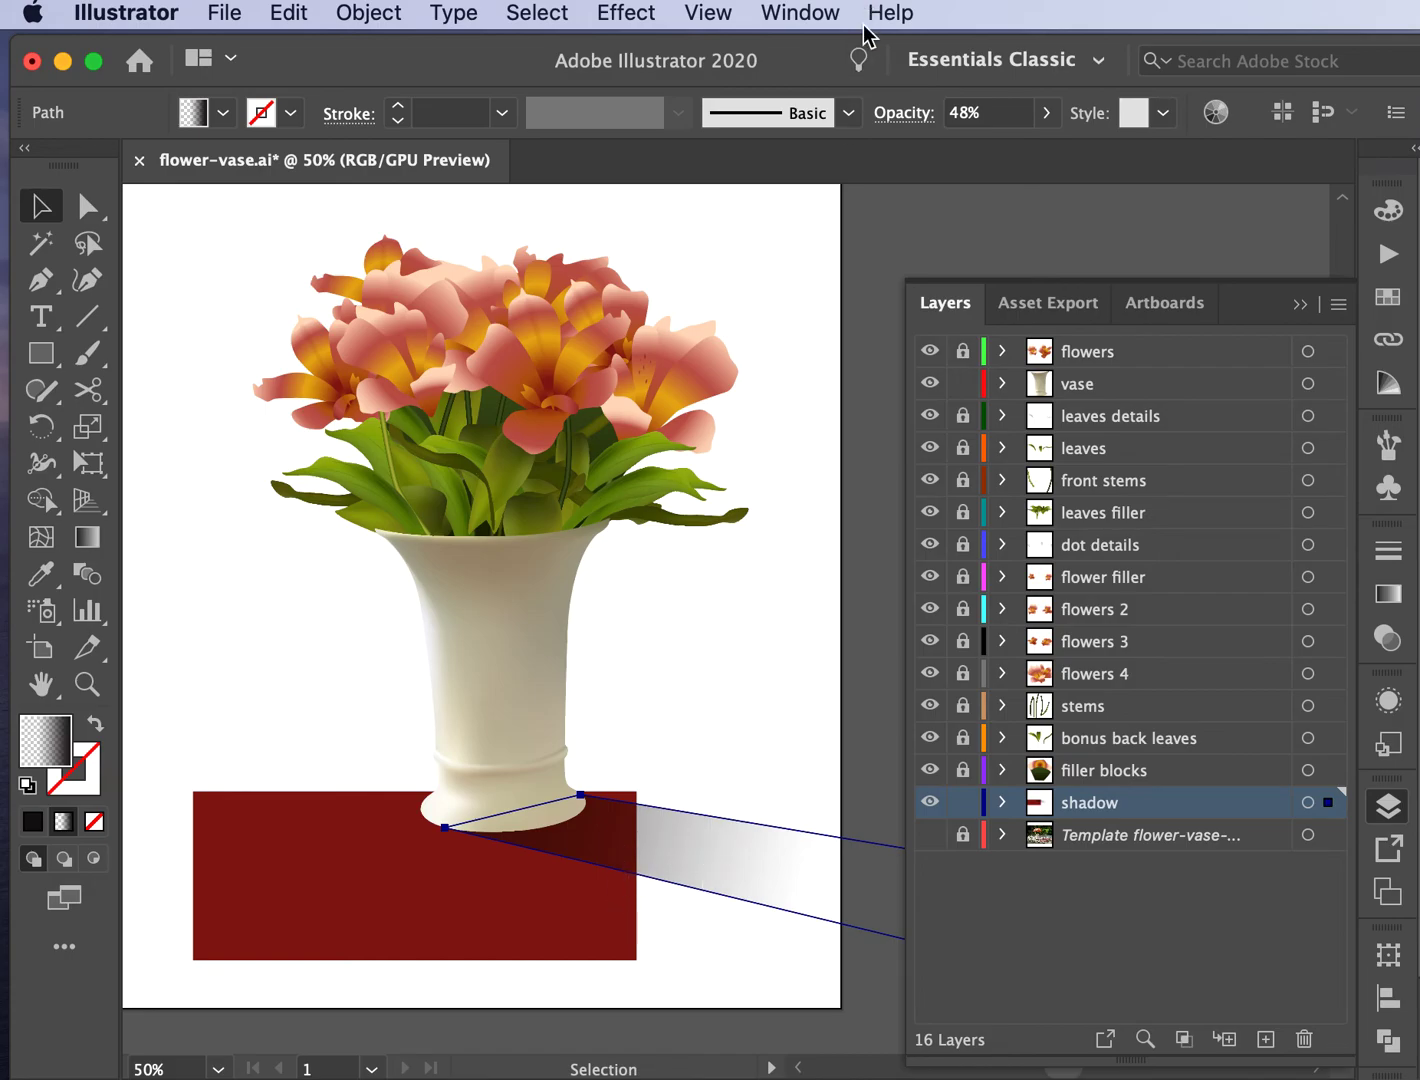
click(907, 114)
click(695, 170)
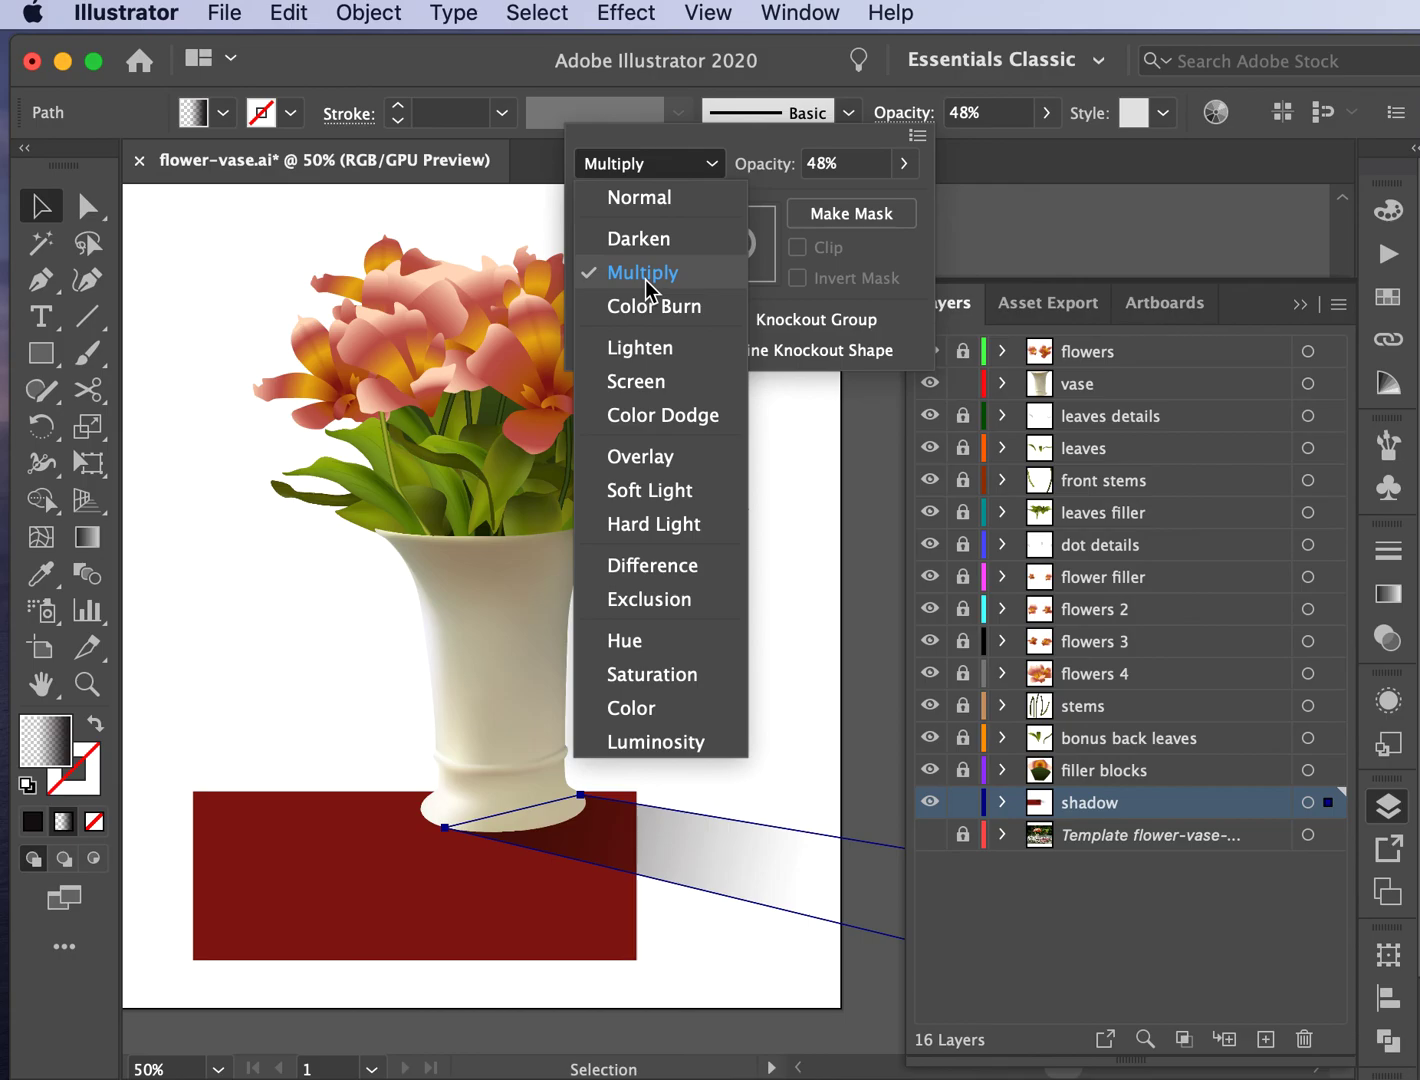
click(239, 593)
click(281, 808)
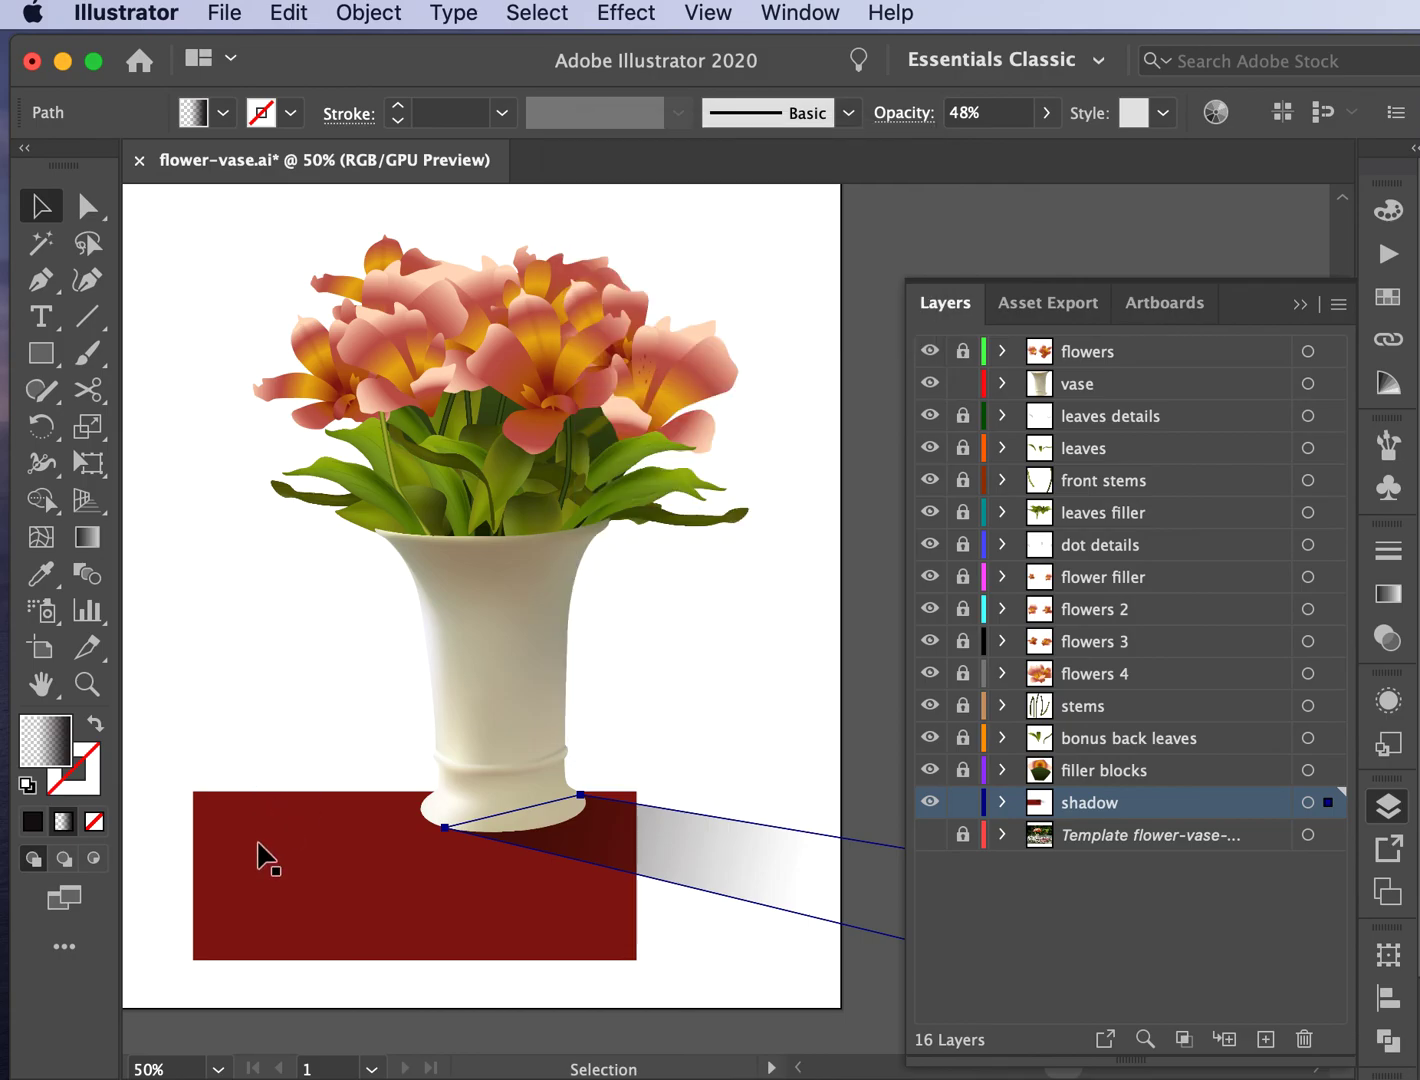
Step: Delete the dark red rectangle from the vase's base and save flower-vase.ai
click(268, 849)
key(Delete)
key(super+minus)
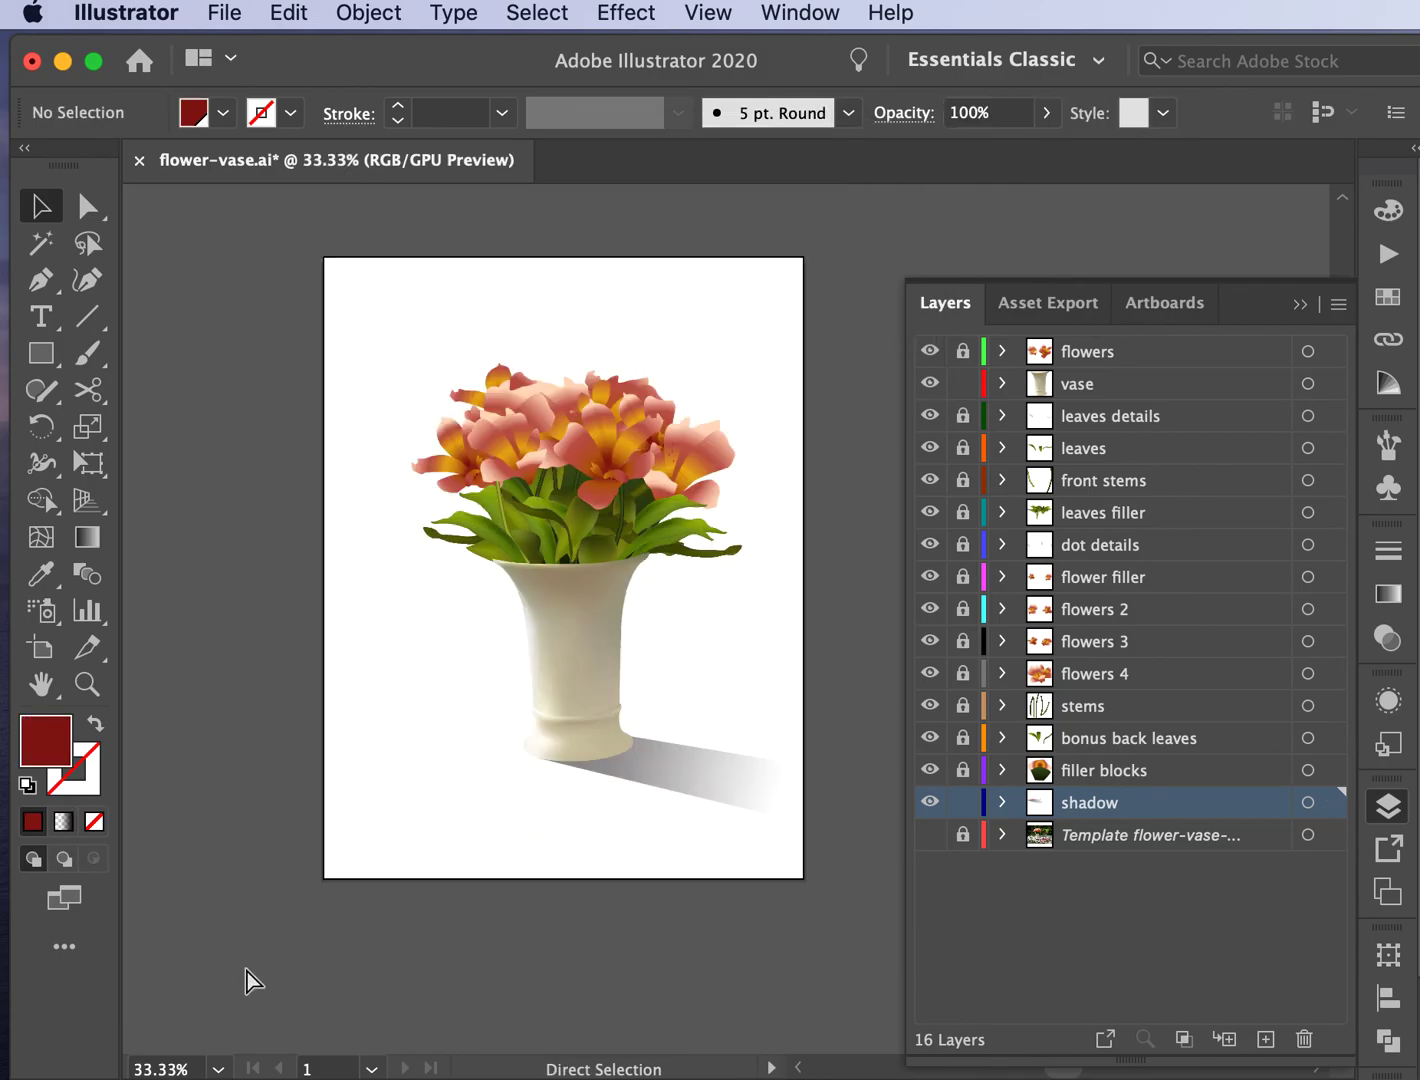
scroll(245, 965, up, 2)
click(228, 14)
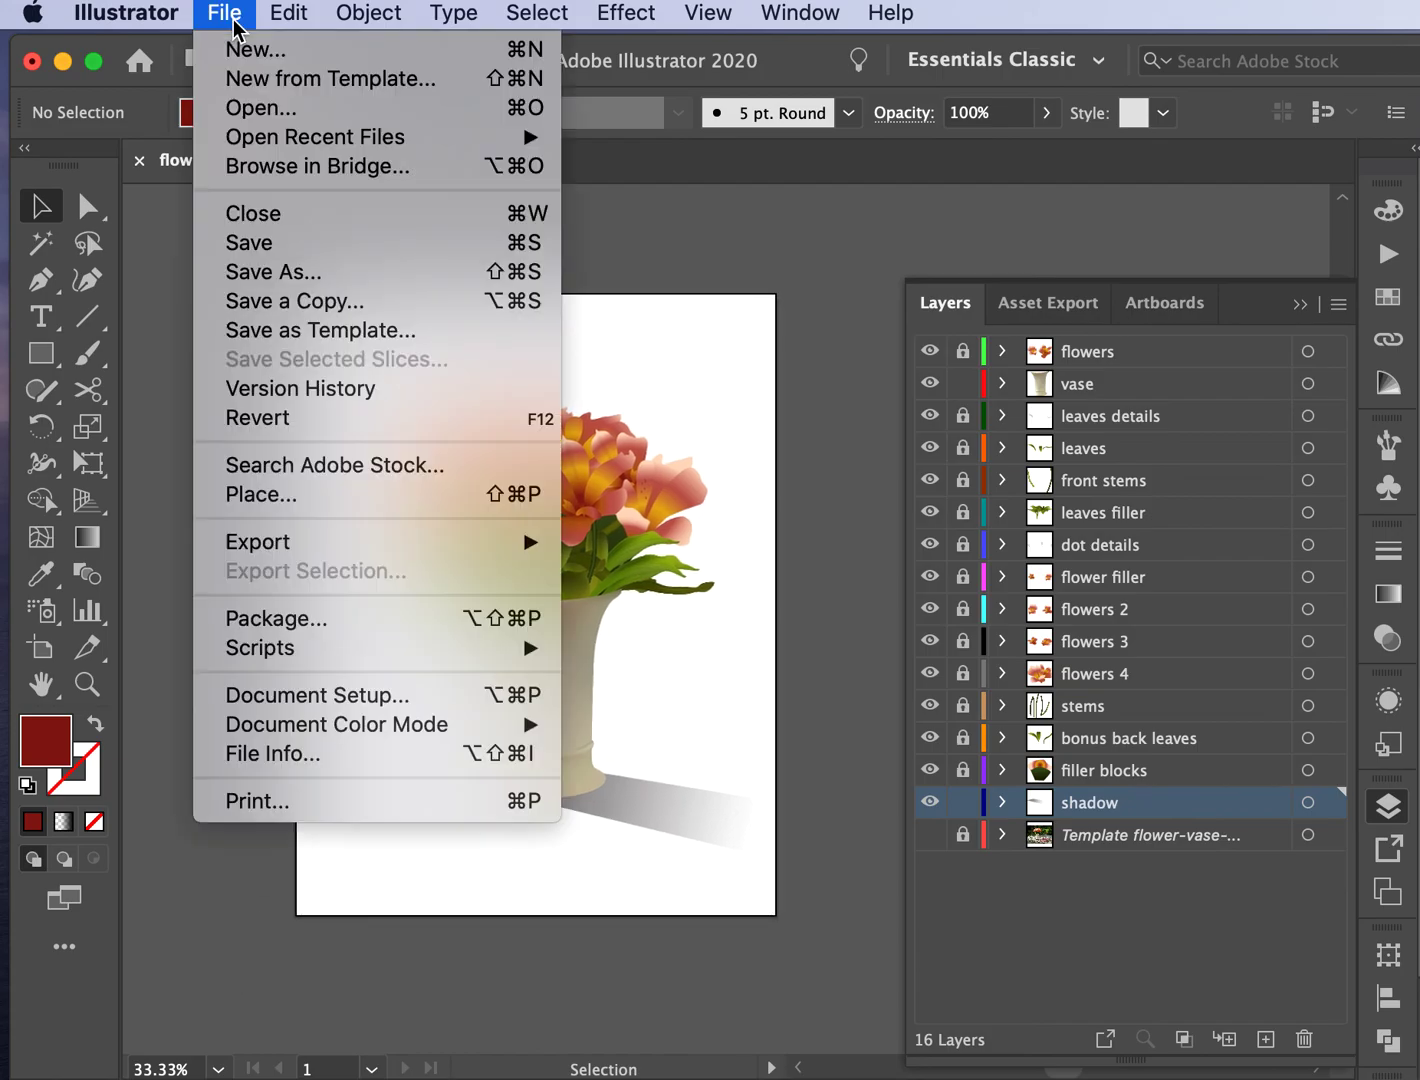
click(262, 243)
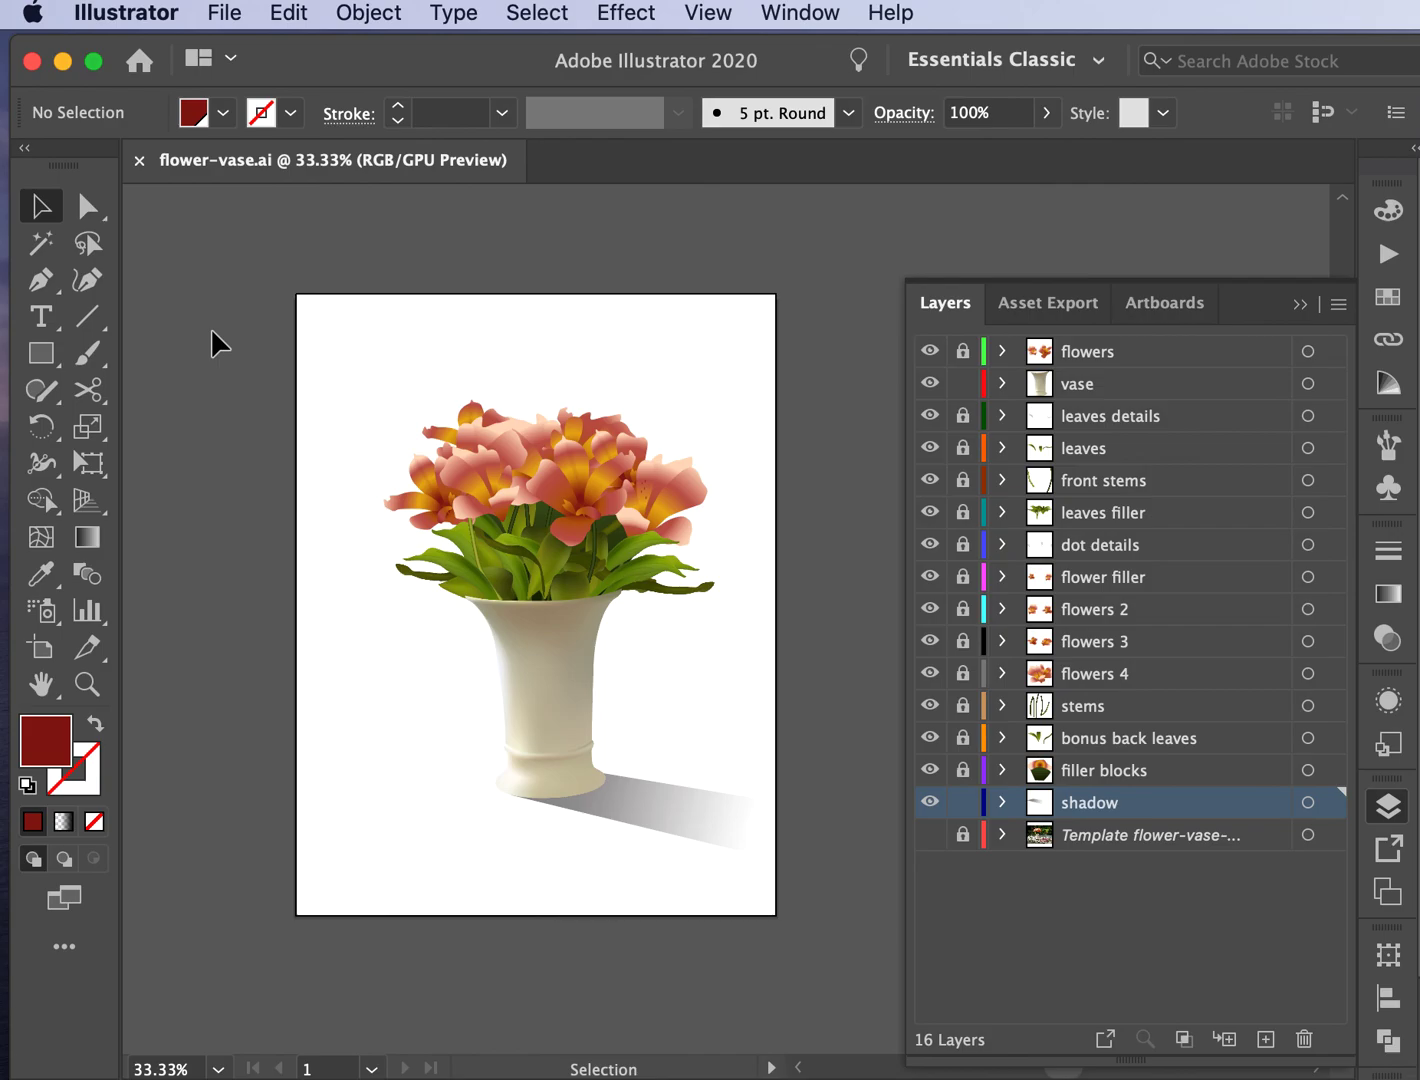
Step: Move the dot details layer to the top of the layer stack, above the flowers layer, and save the file
key(super+=)
scroll(211, 330, up, 2)
scroll(211, 331, left, 2)
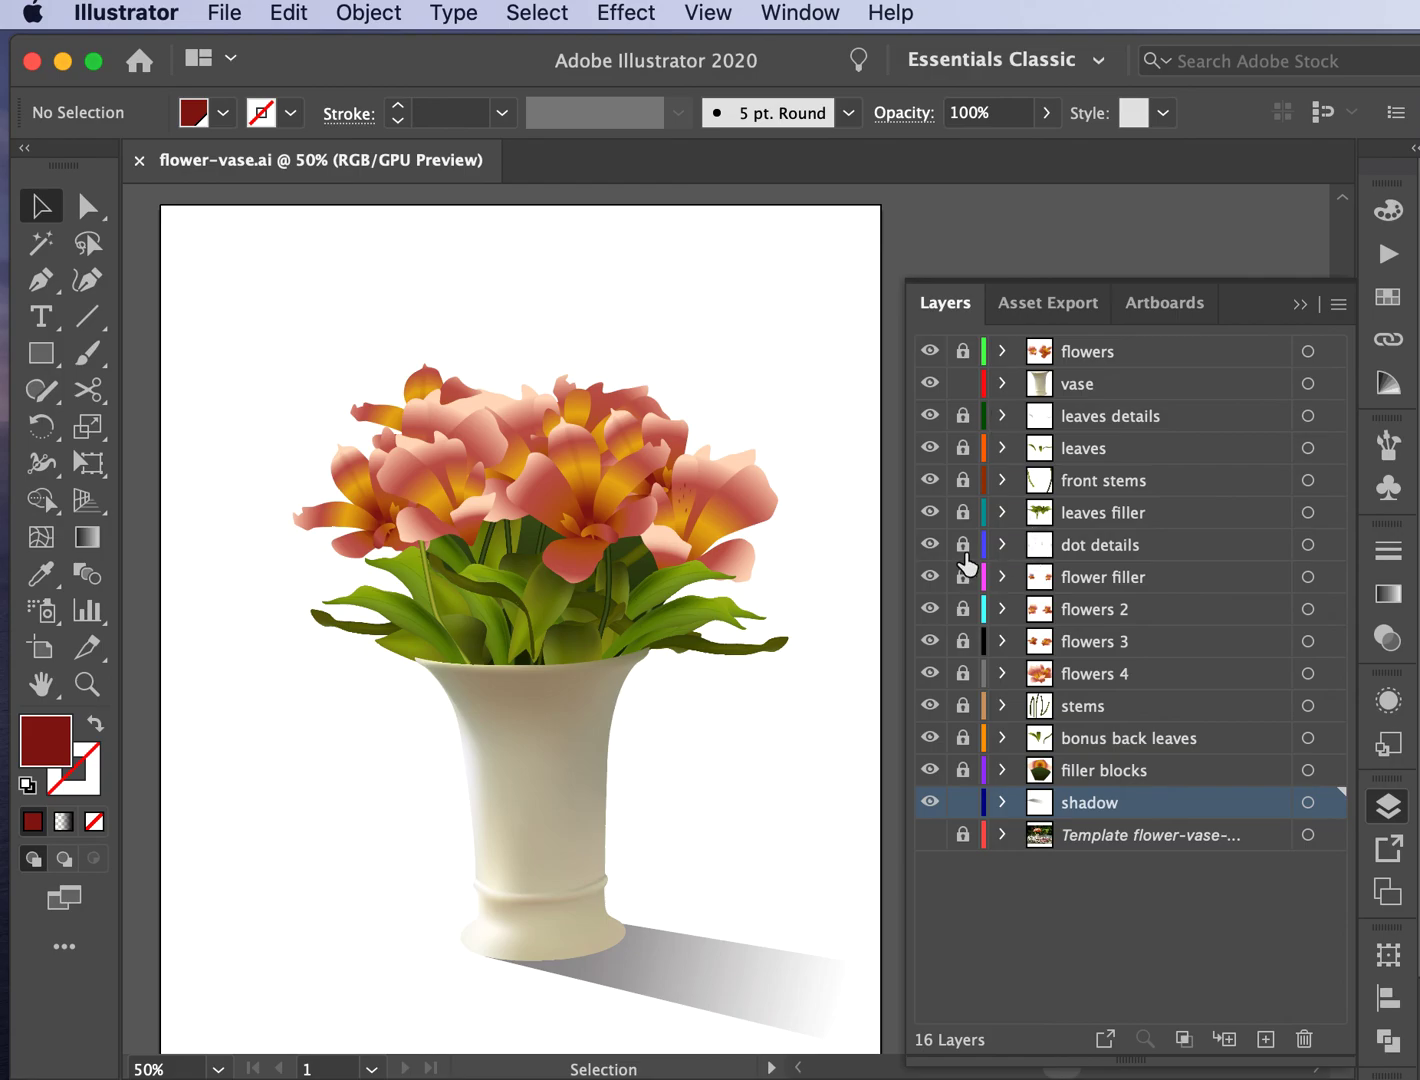
click(1116, 549)
drag(1114, 543, 1108, 348)
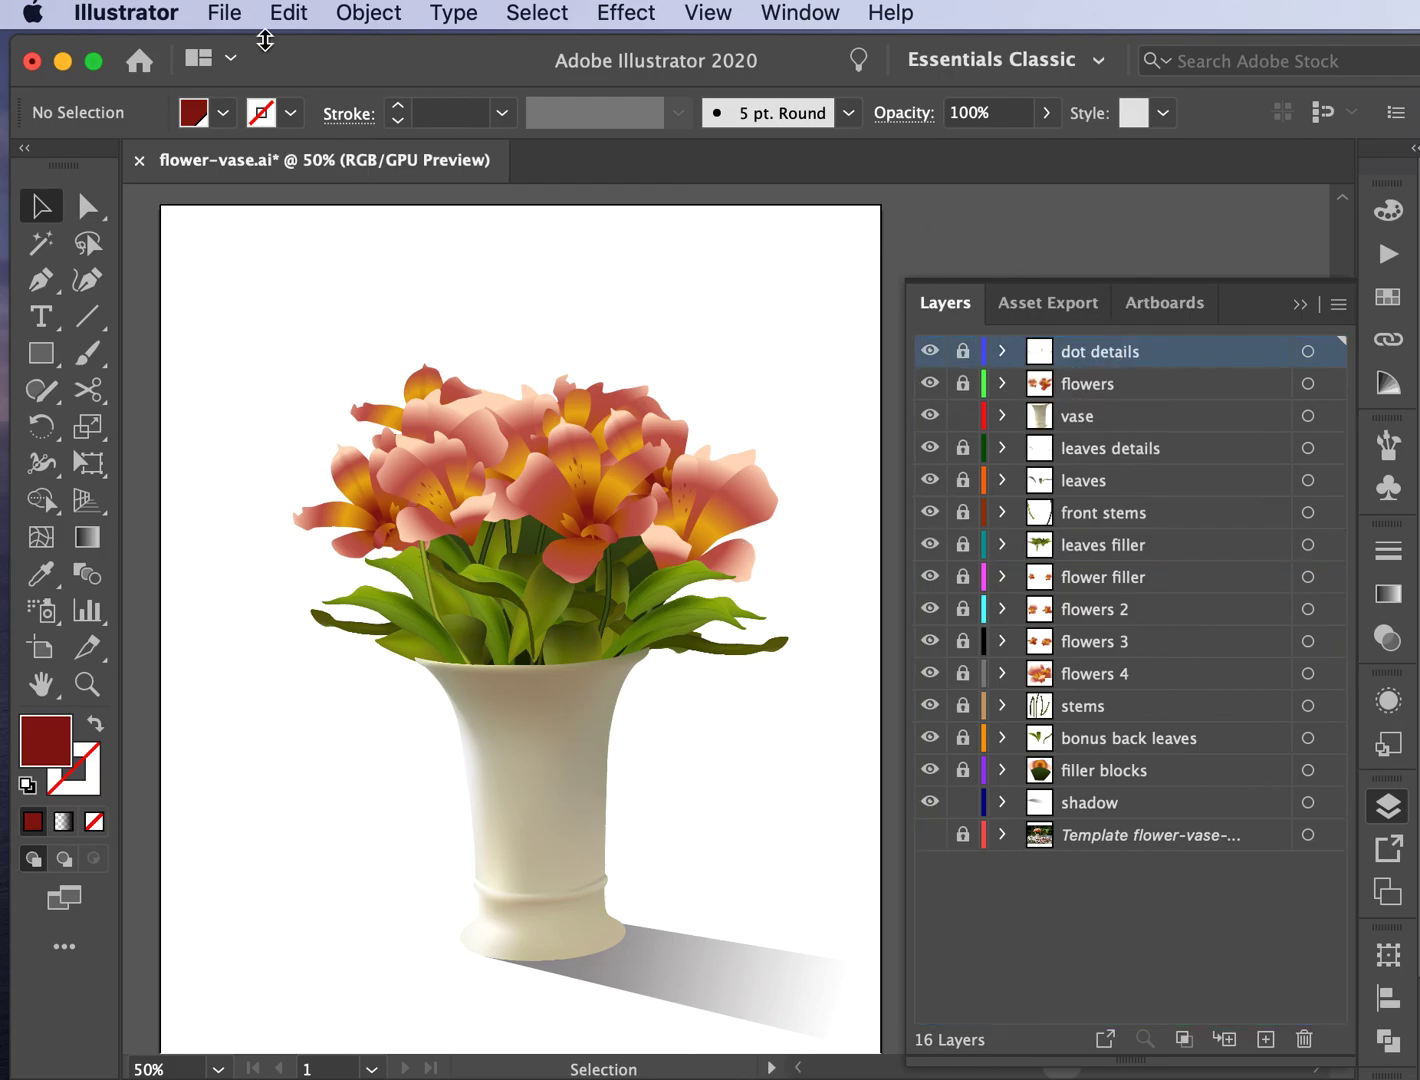
click(225, 12)
click(245, 245)
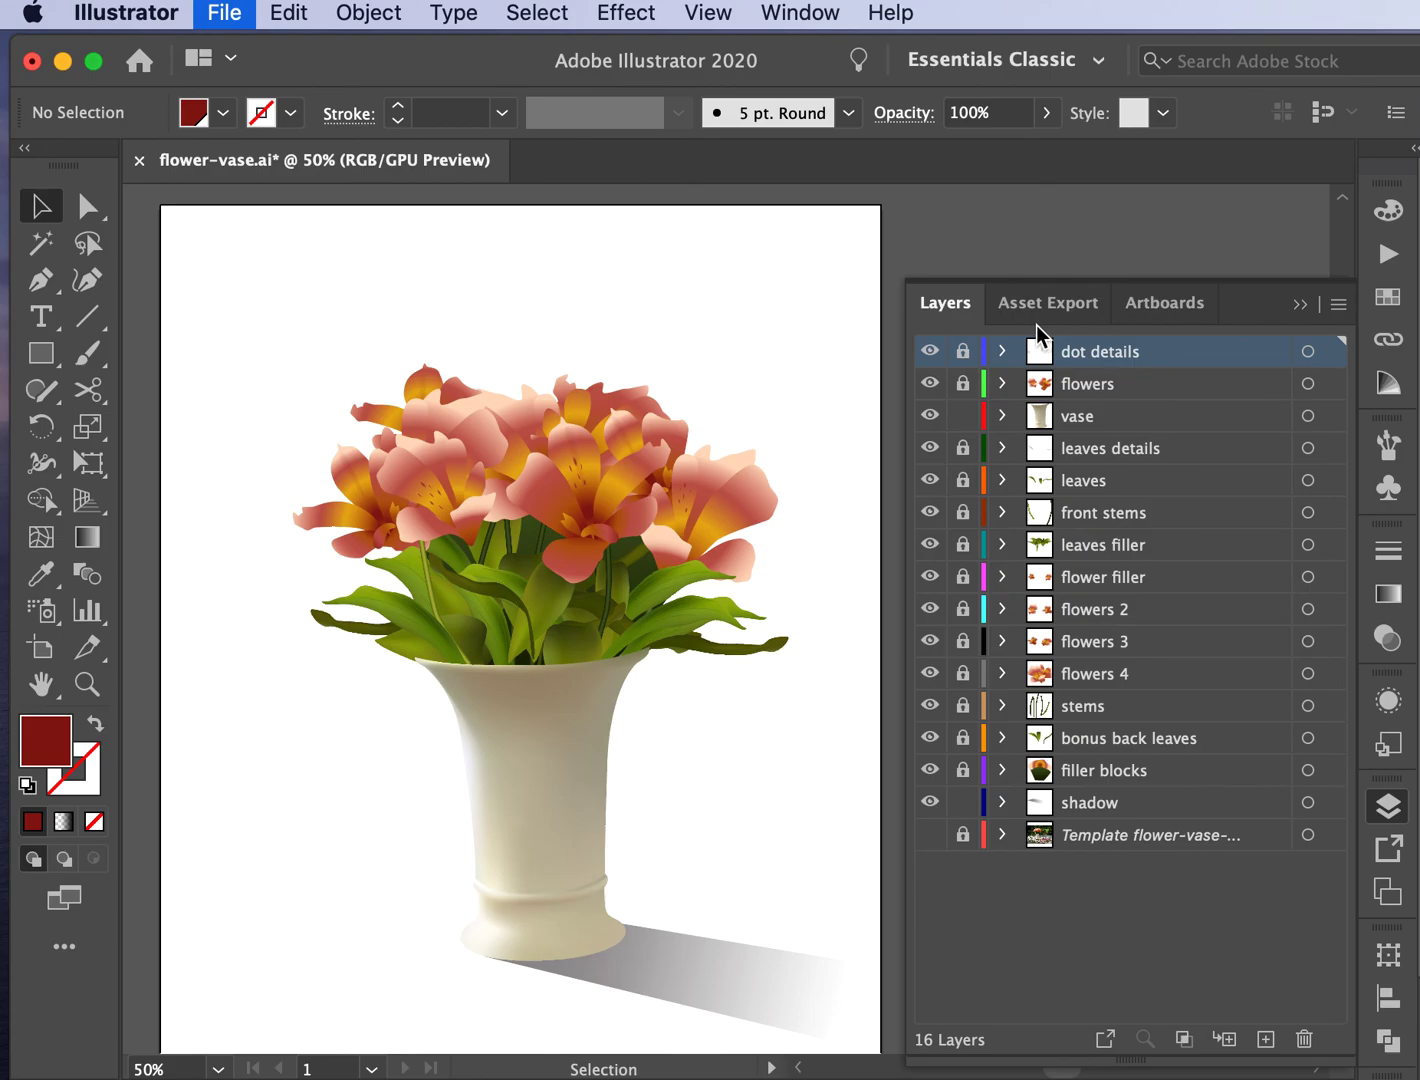